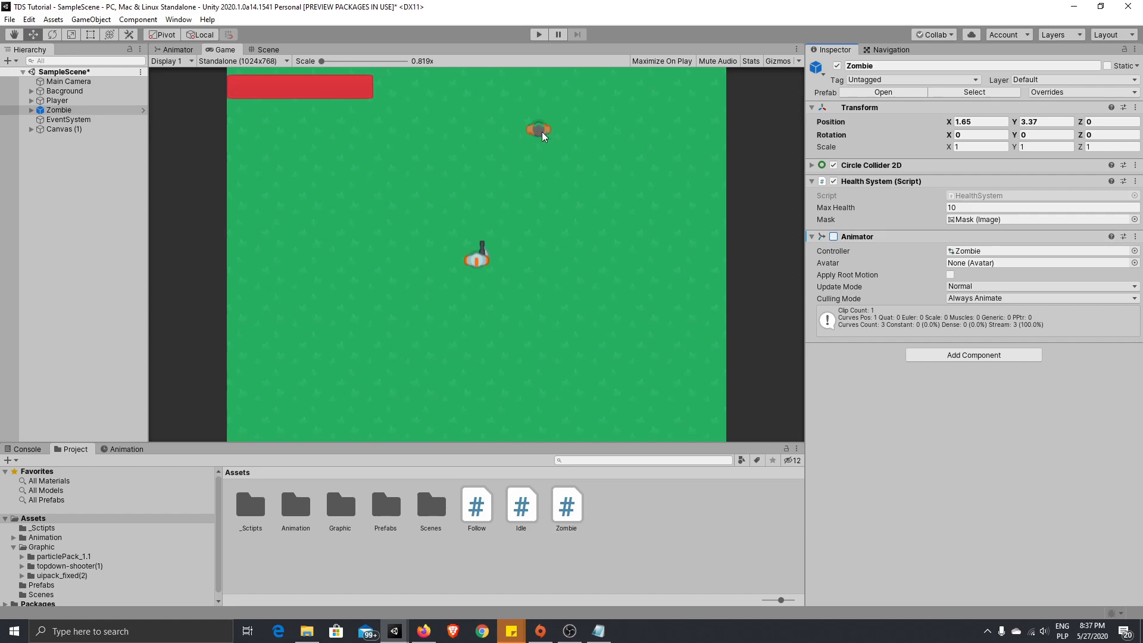
Step: Play-test the scene by moving the player around and shooting bullets at the zombie, and stop play mode
click(538, 34)
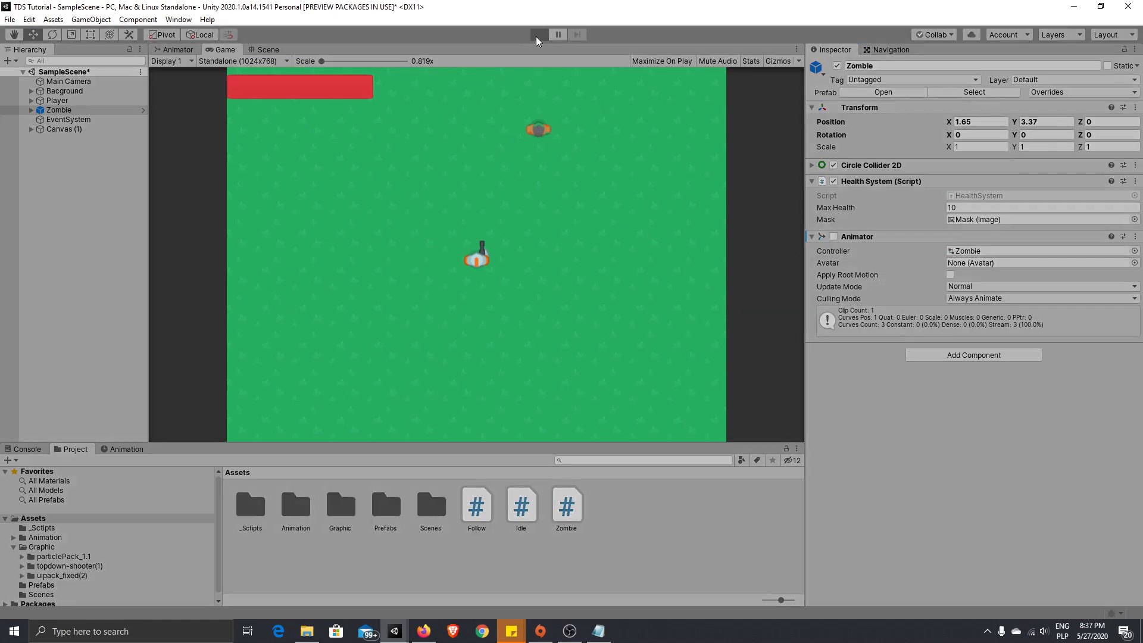
click(539, 126)
key(s)
key(a)
key(d)
click(537, 121)
click(527, 124)
key(w)
click(522, 126)
key(a)
click(532, 127)
key(w)
key(a)
click(540, 130)
key(s)
click(541, 130)
key(d)
click(541, 131)
key(a)
click(541, 131)
click(540, 131)
key(w)
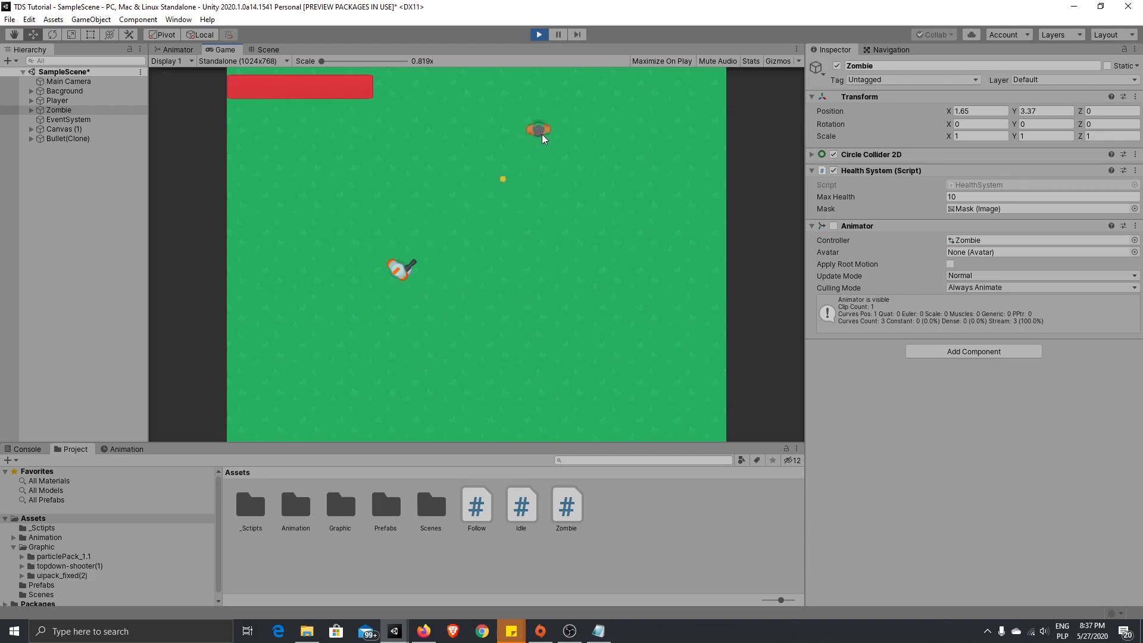
key(d)
key(s)
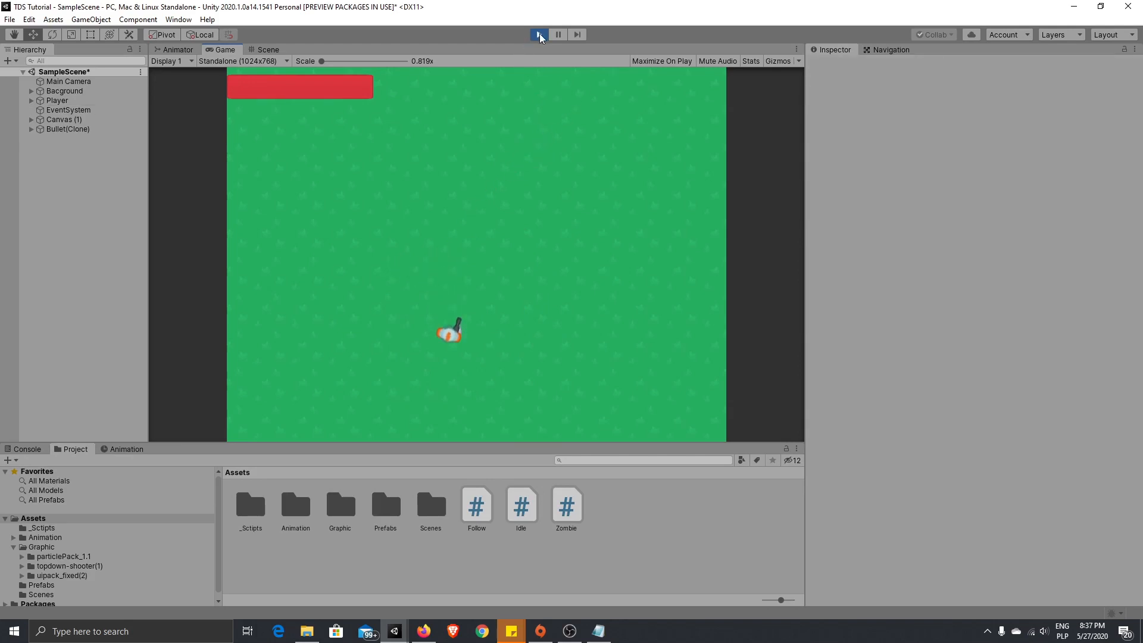
click(540, 35)
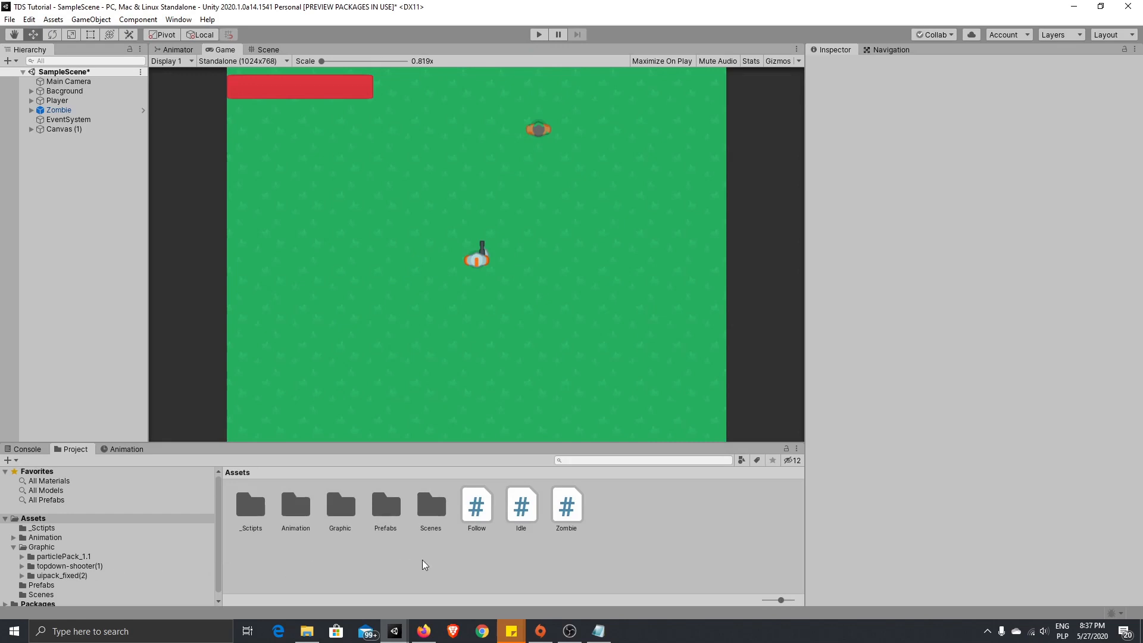
Step: Open the Bullet prefab from the Prefabs folder for editing in the Scene view
double_click(389, 513)
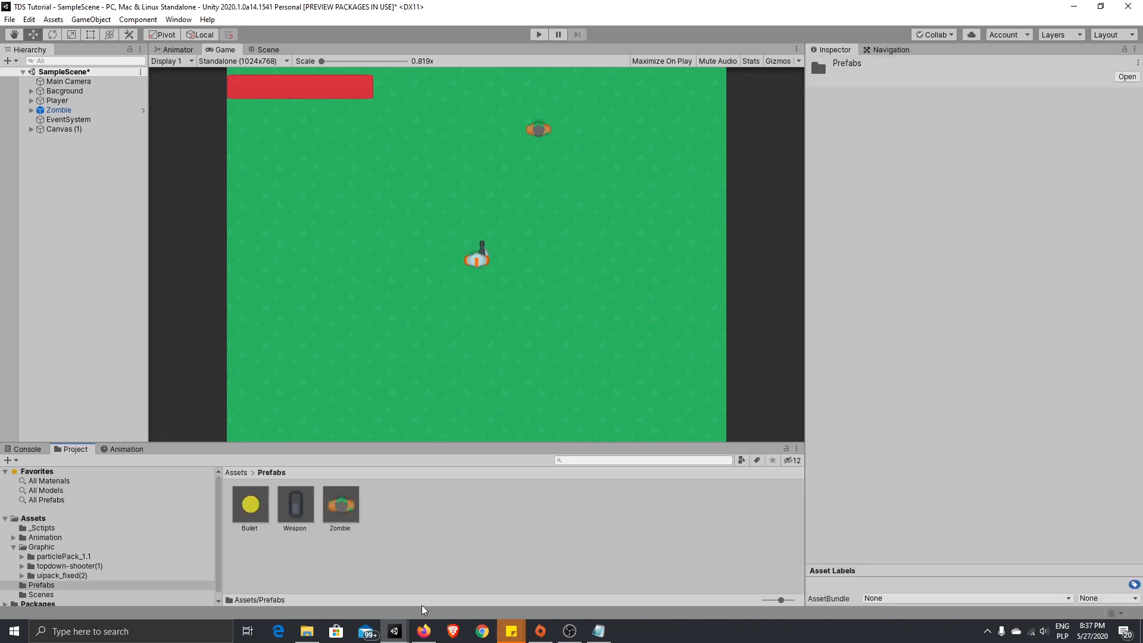
click(250, 514)
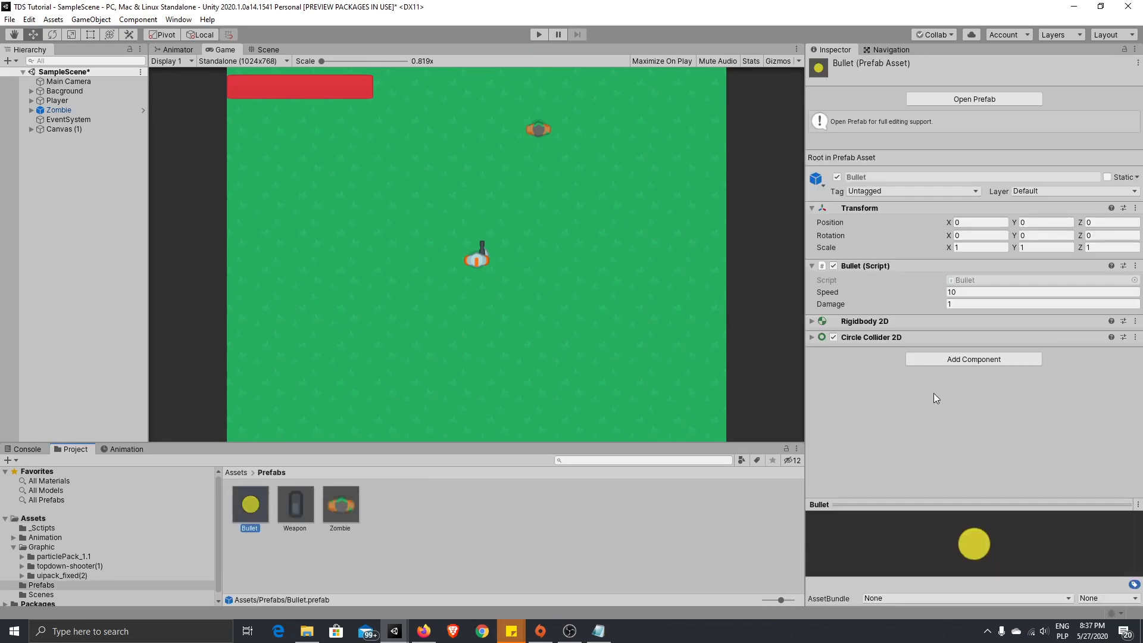
click(275, 48)
double_click(258, 504)
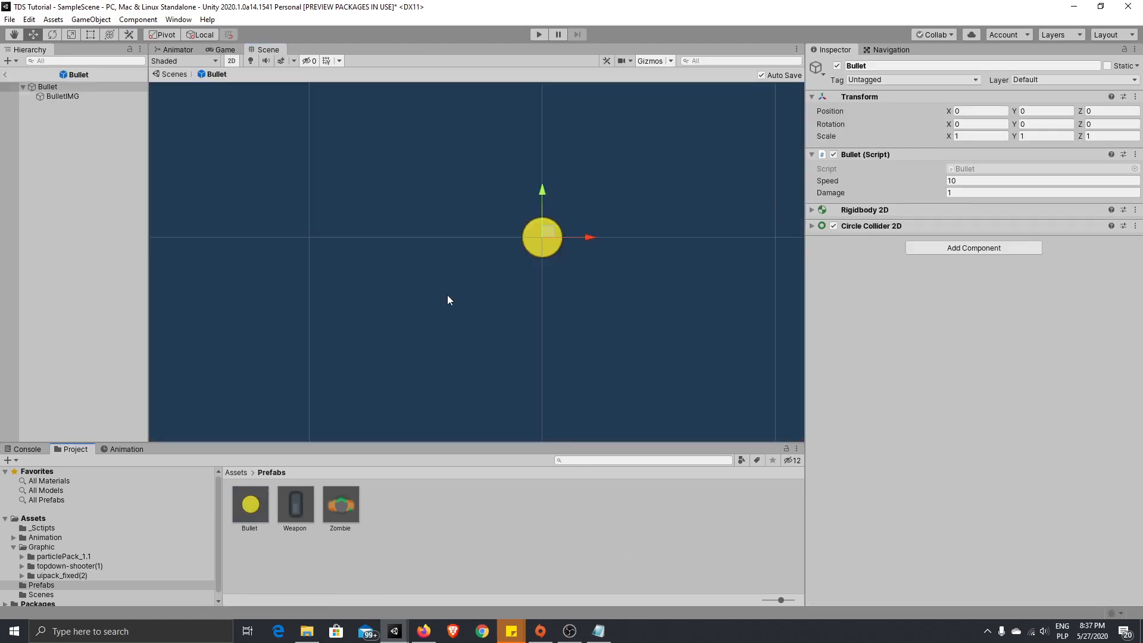
Step: Add a Trail Renderer component to the Bullet and move the bullet up to about Y 0.36 to preview its trail
click(921, 247)
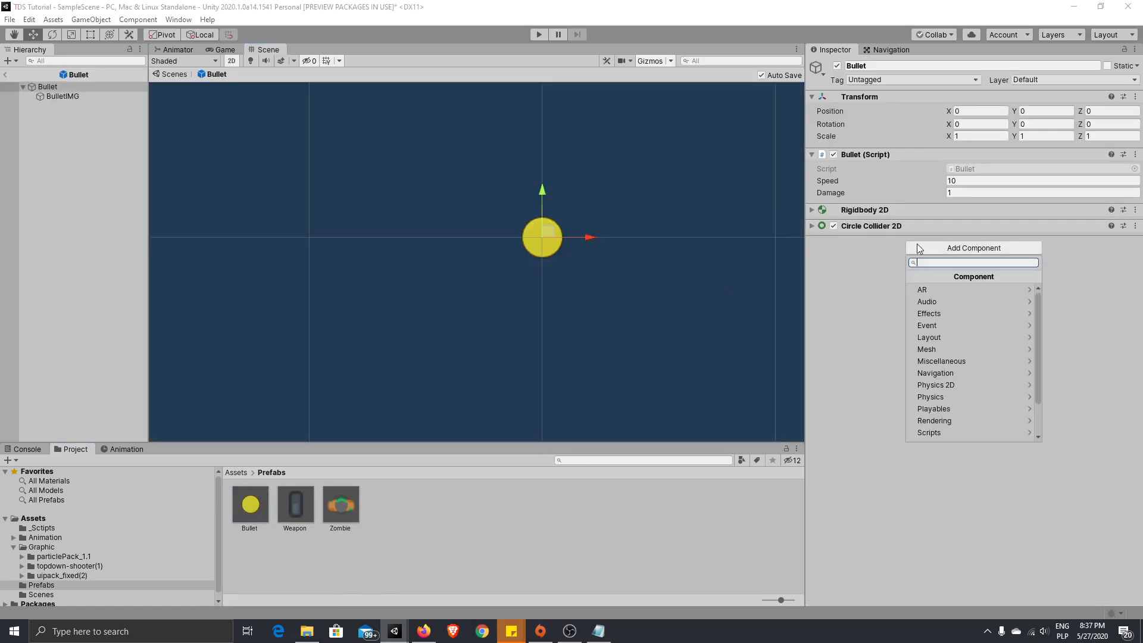
click(1009, 313)
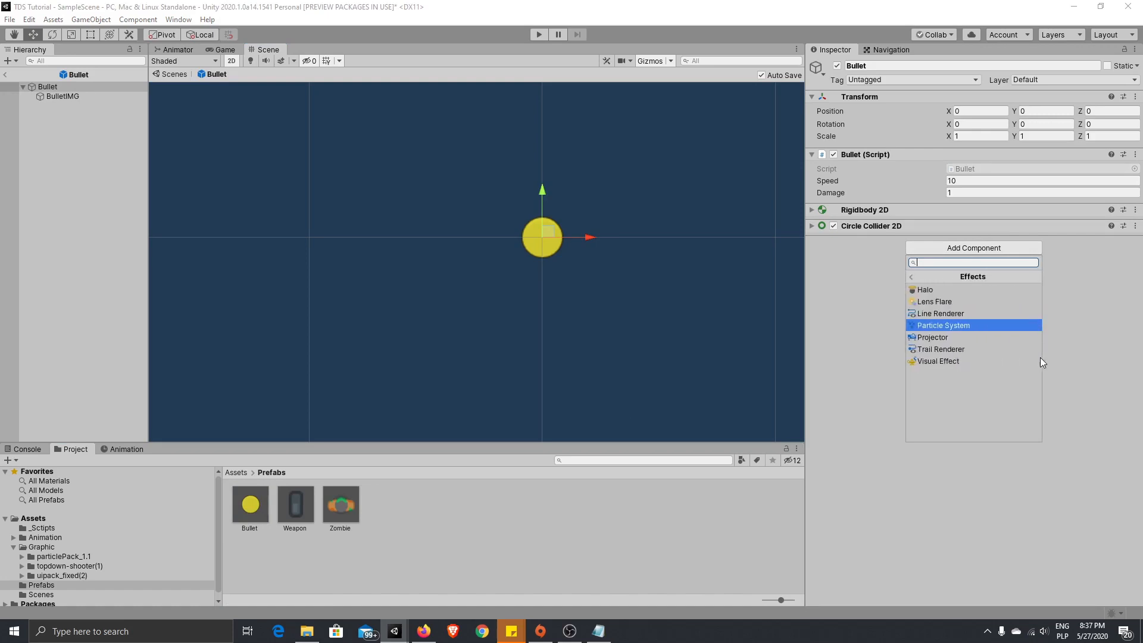
click(1006, 351)
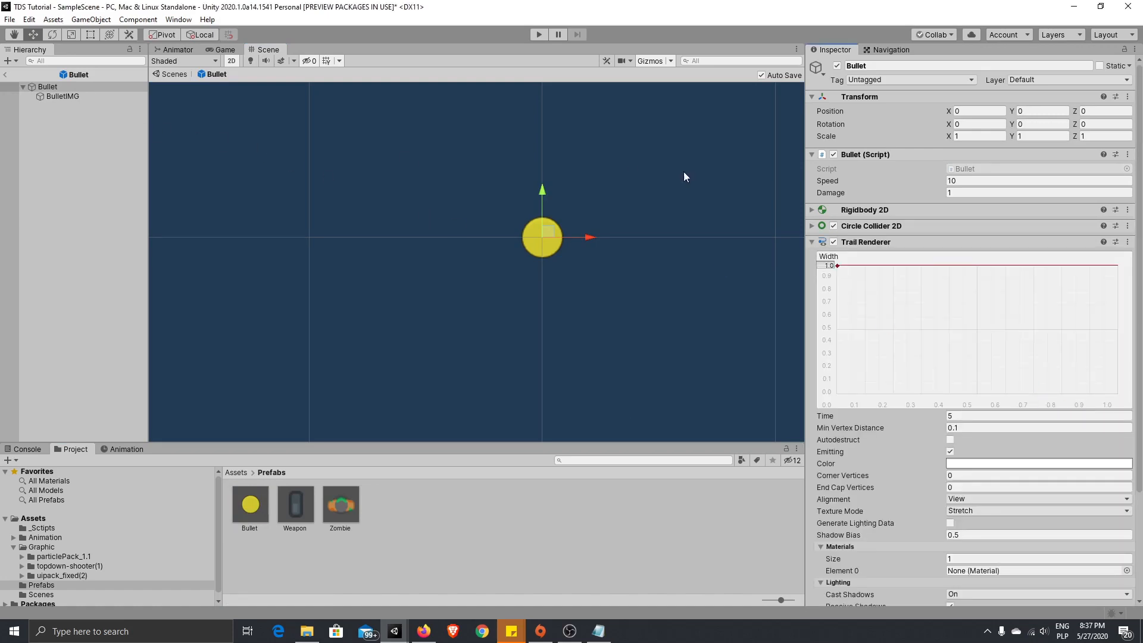
drag(545, 192, 544, 108)
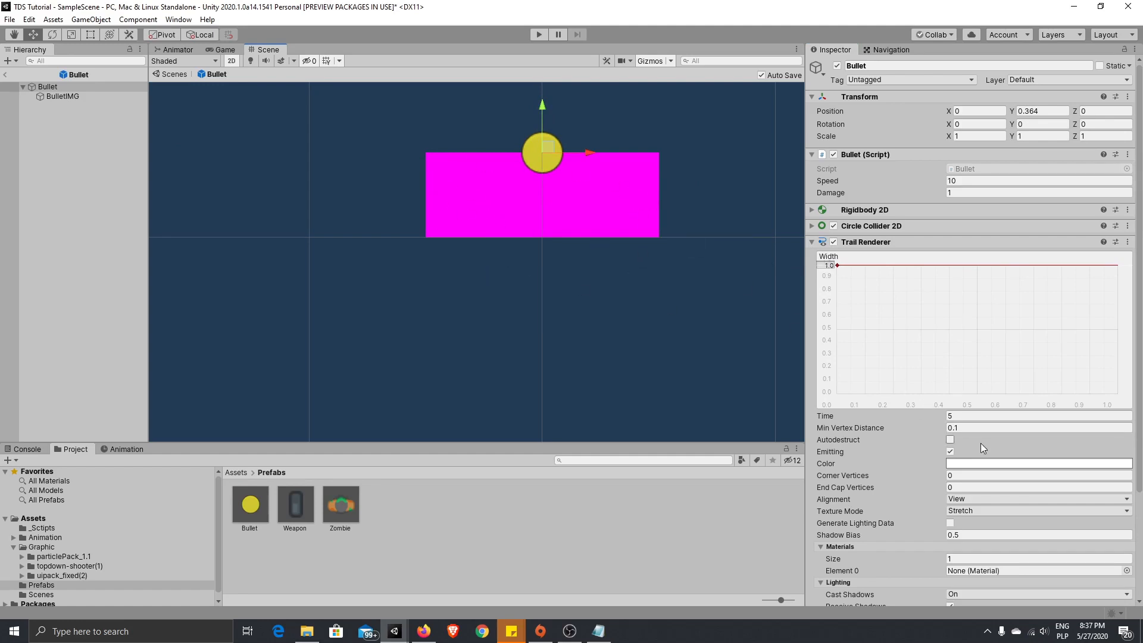
Step: Shape the trail's width curve to start at about 0.17 and taper to 0 at the end, and move the bullet to preview it
scroll(984, 448, down, 3)
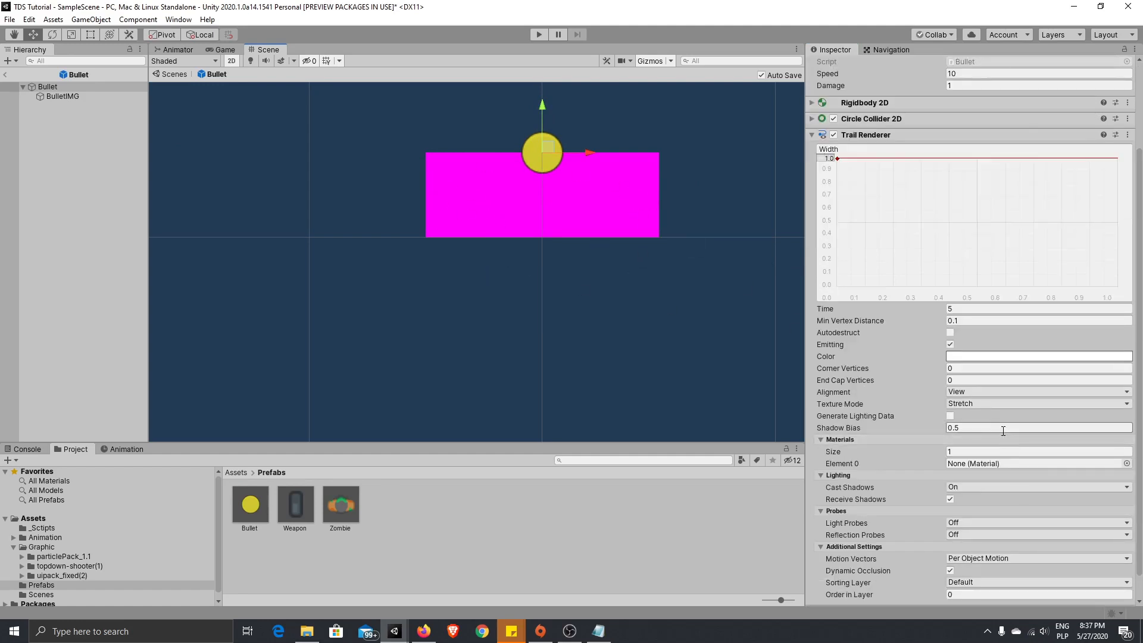
scroll(1009, 441, up, 3)
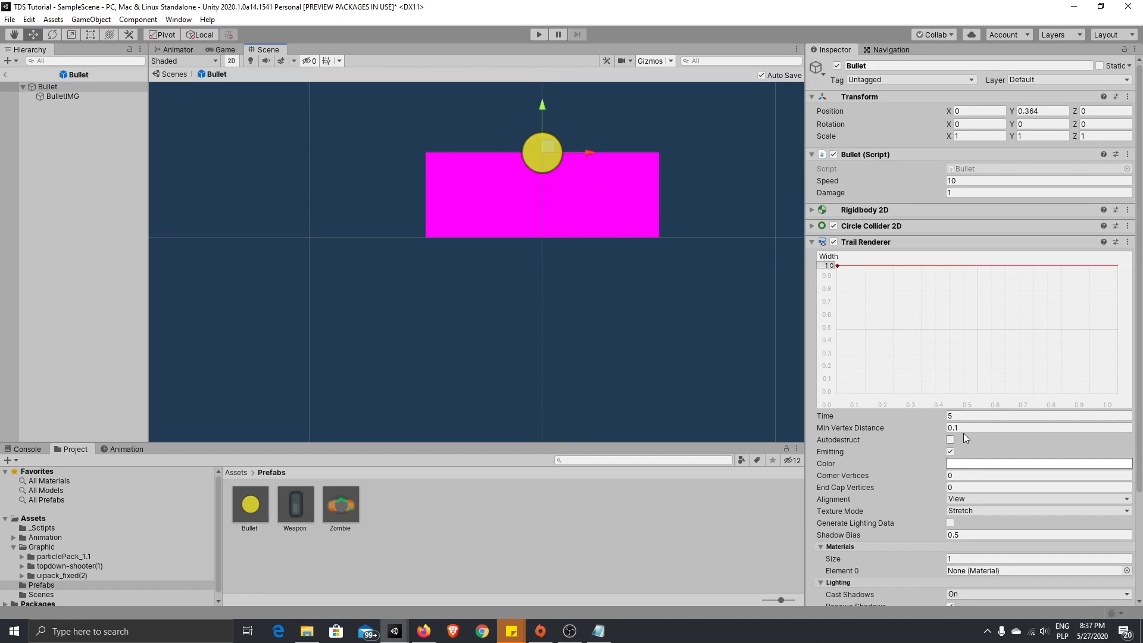
drag(837, 266, 841, 371)
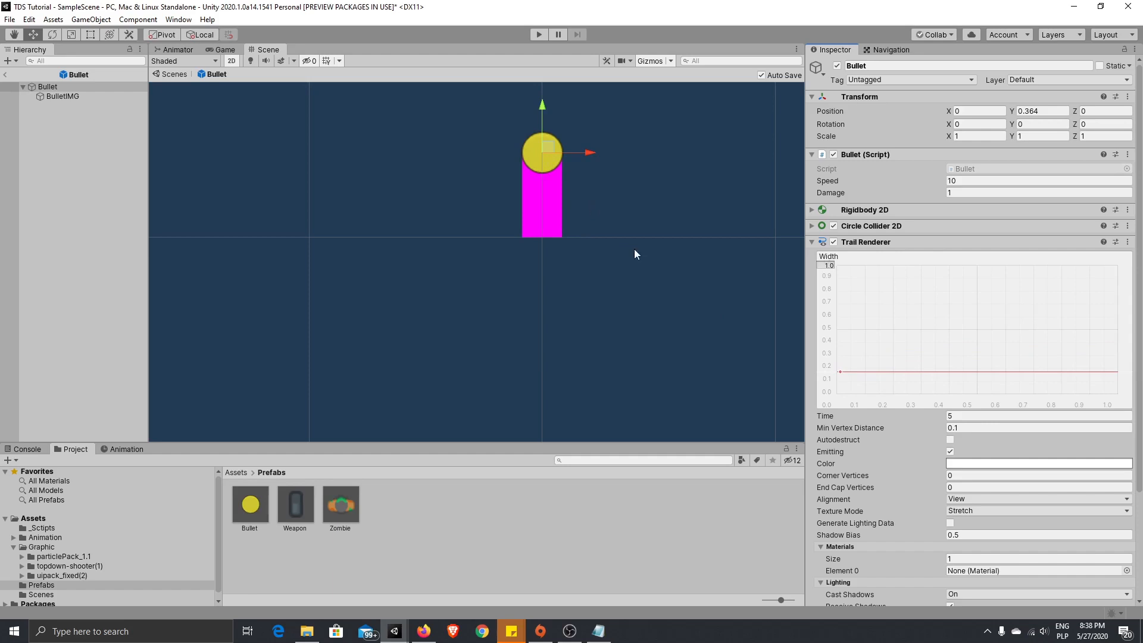
right_click(1119, 377)
click(1097, 379)
drag(1119, 372, 1120, 397)
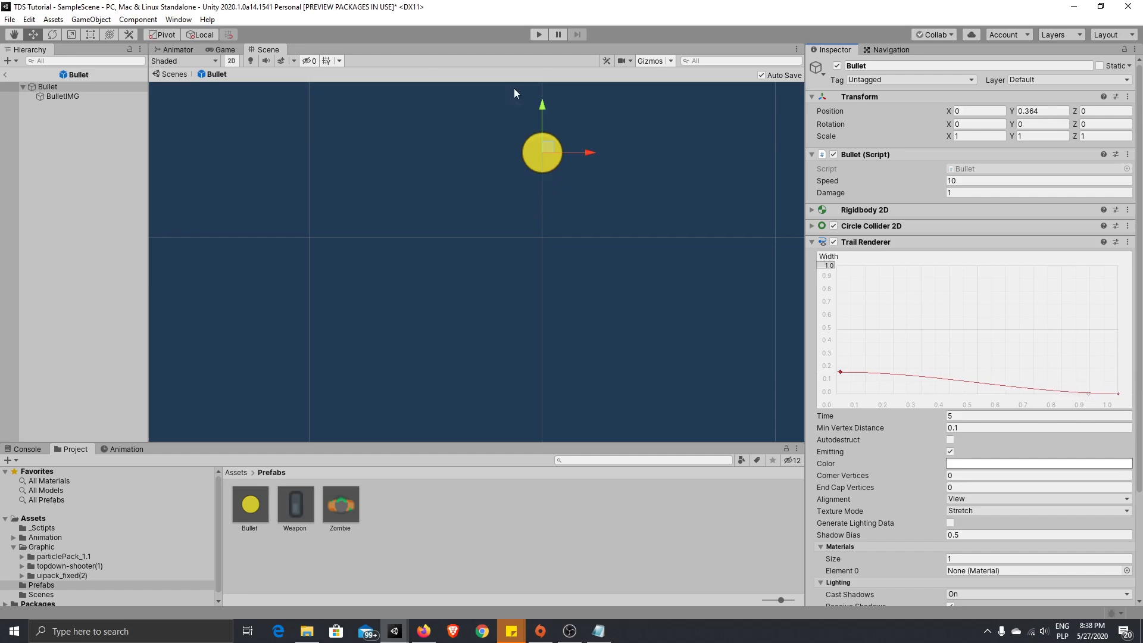
drag(539, 103, 545, 184)
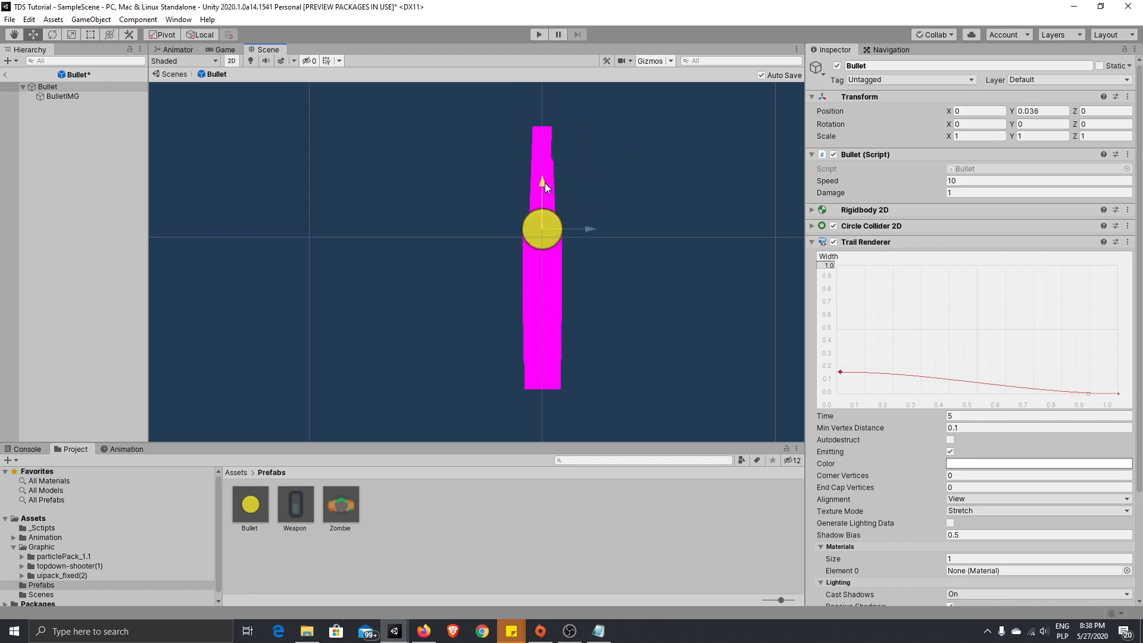
Step: Try a trail Time of 0.1, set it to 0.5, and move the bullet to preview the trail length
click(967, 417)
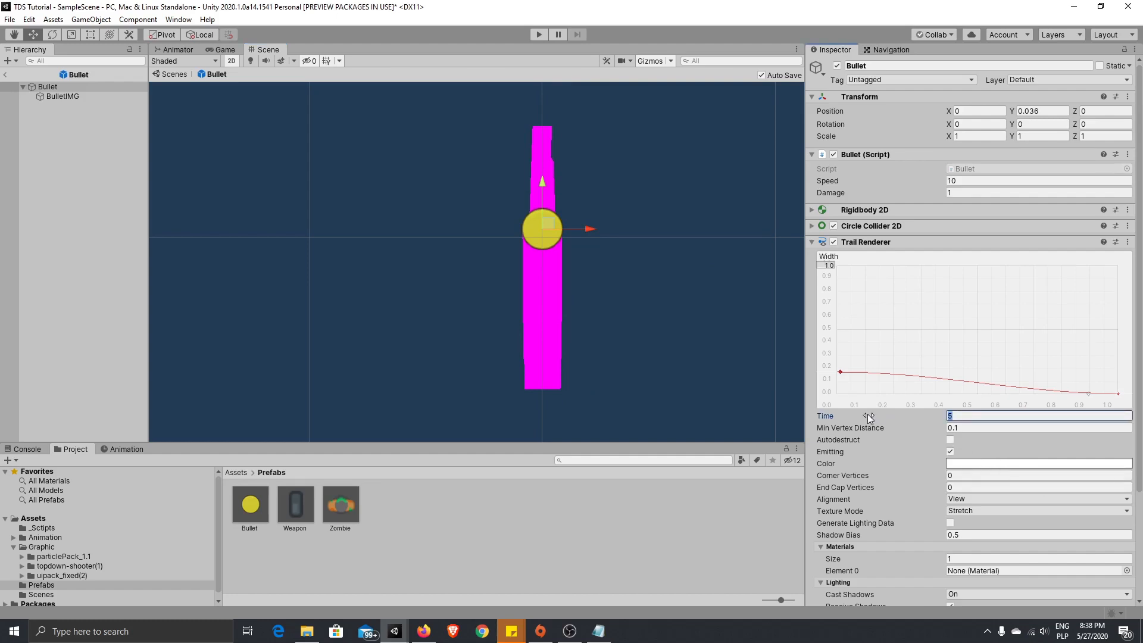
text(0,1)
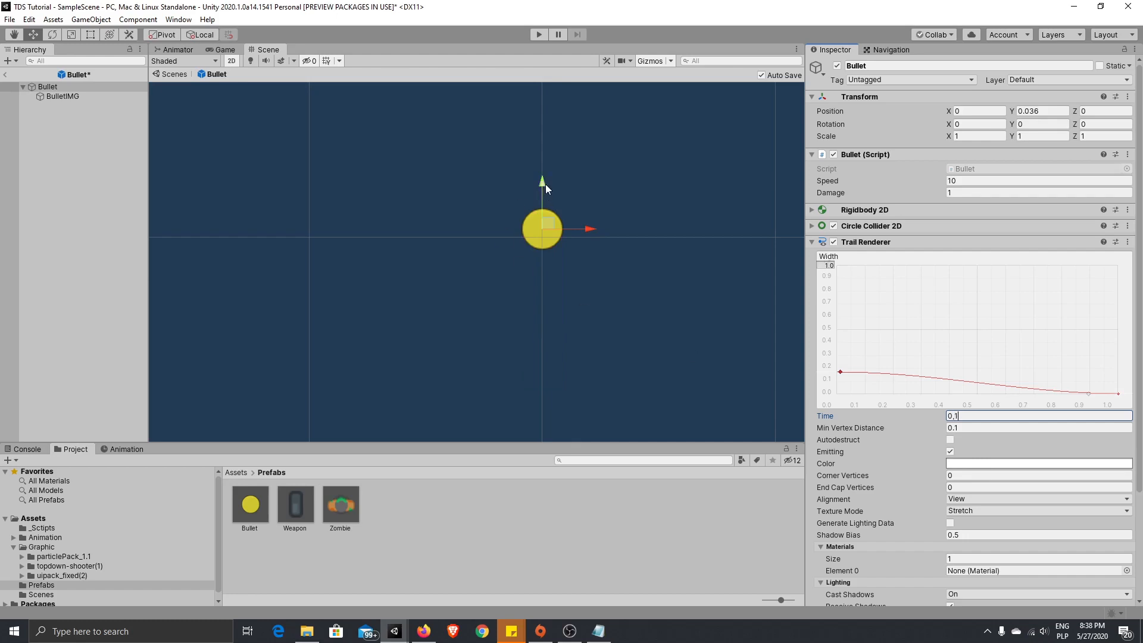
drag(545, 184, 538, 149)
click(955, 416)
text(5)
mouse_move(549, 159)
mouse_down()
mouse_move(530, 352)
mouse_move(537, 142)
mouse_up()
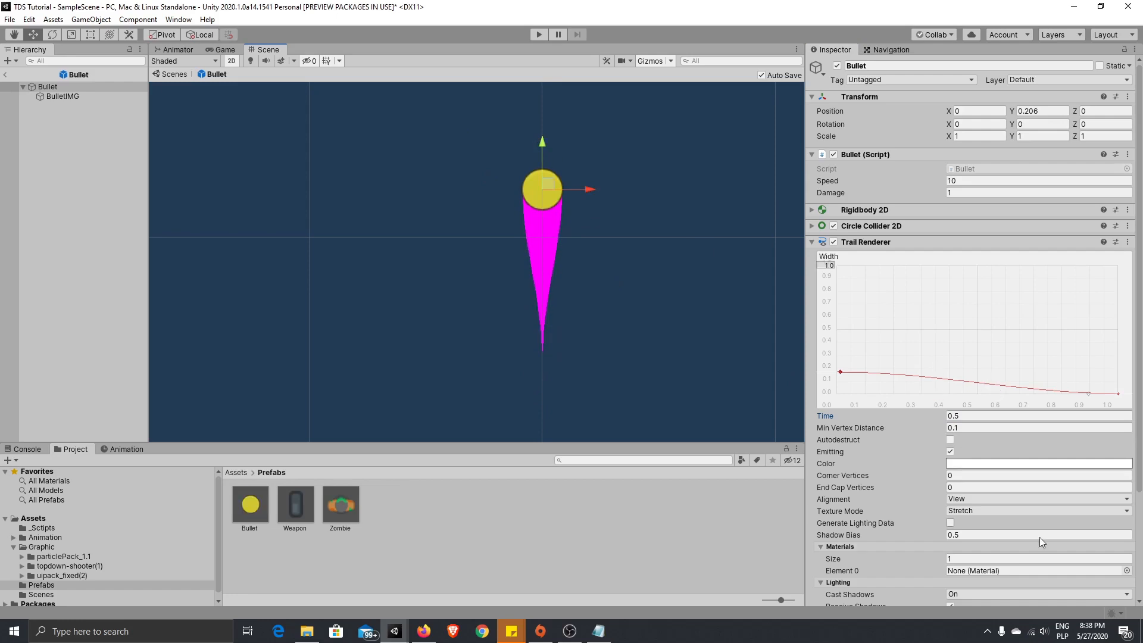
Step: Set the start colour of the trail's gradient to yellow E5DA1B
click(1000, 469)
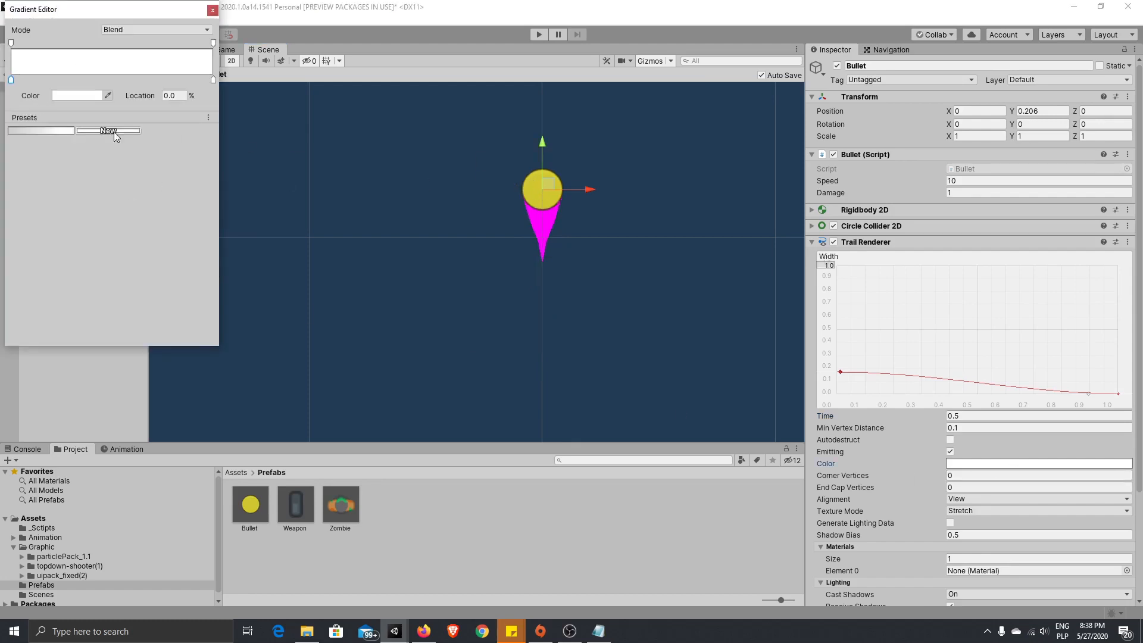
click(90, 95)
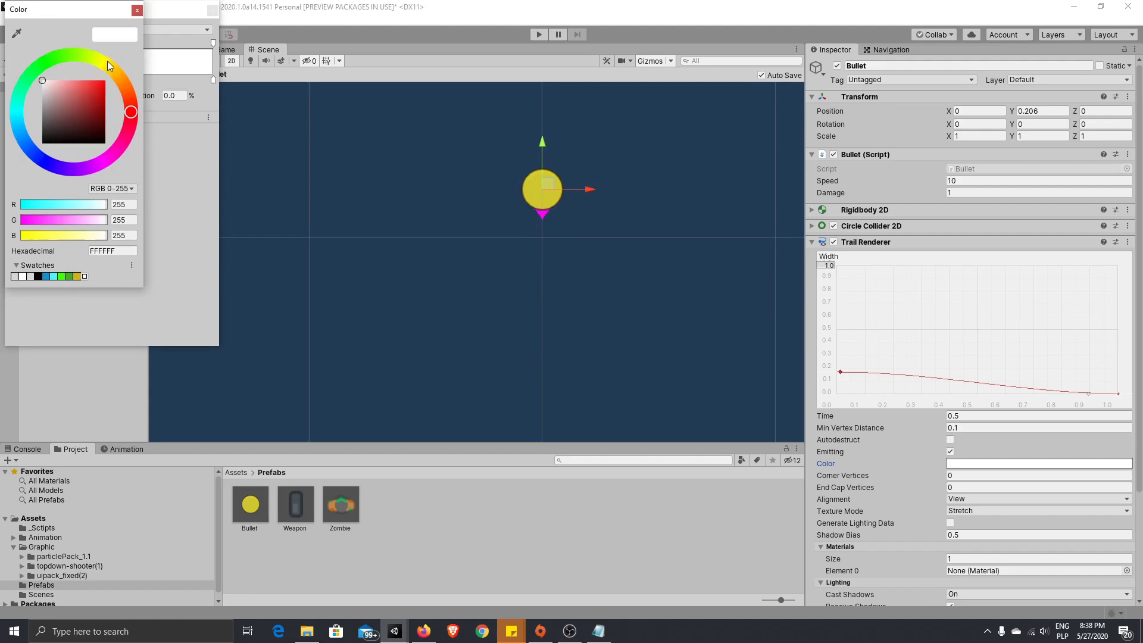
drag(98, 87, 100, 91)
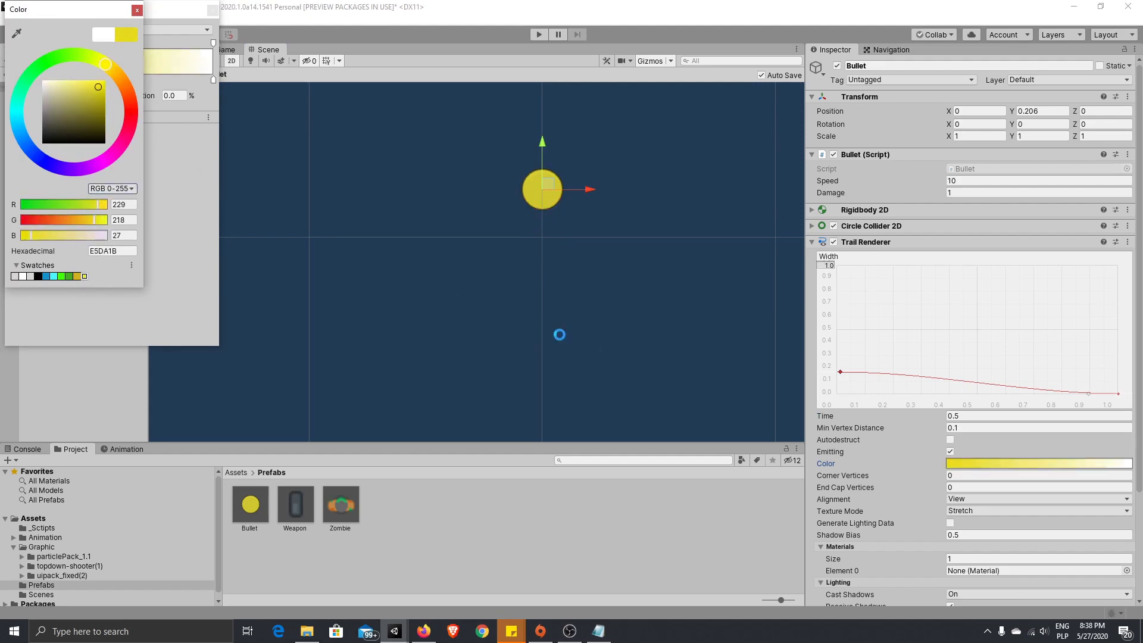
click(191, 218)
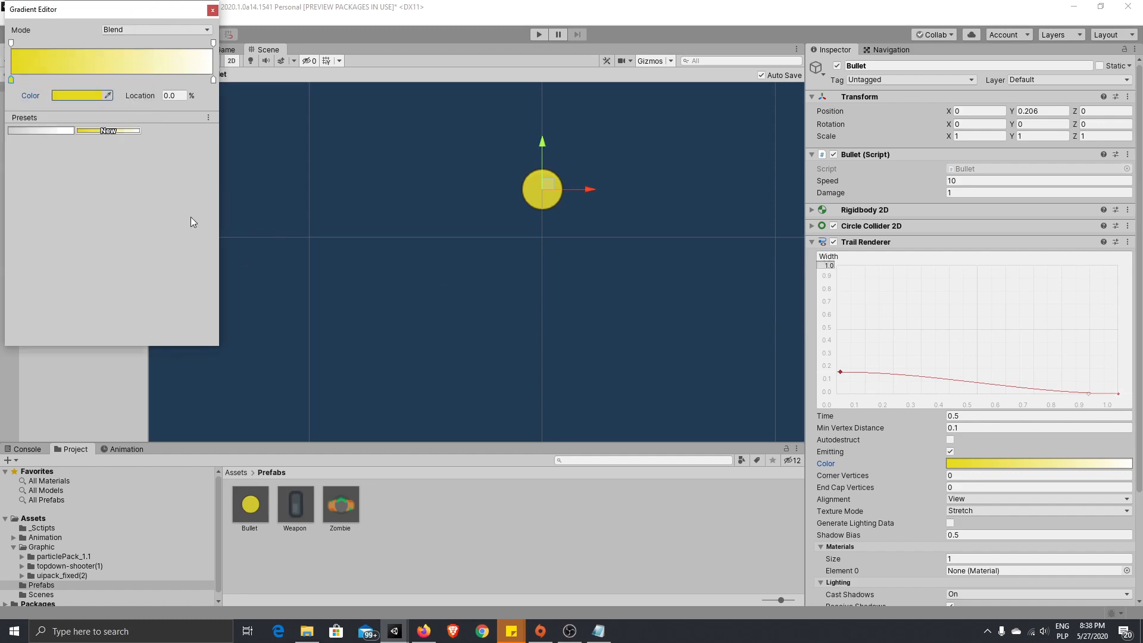
Step: Set the alpha at the 100% end of the trail's gradient to 0 and move the bullet to preview the fade
click(213, 43)
drag(89, 95, 33, 100)
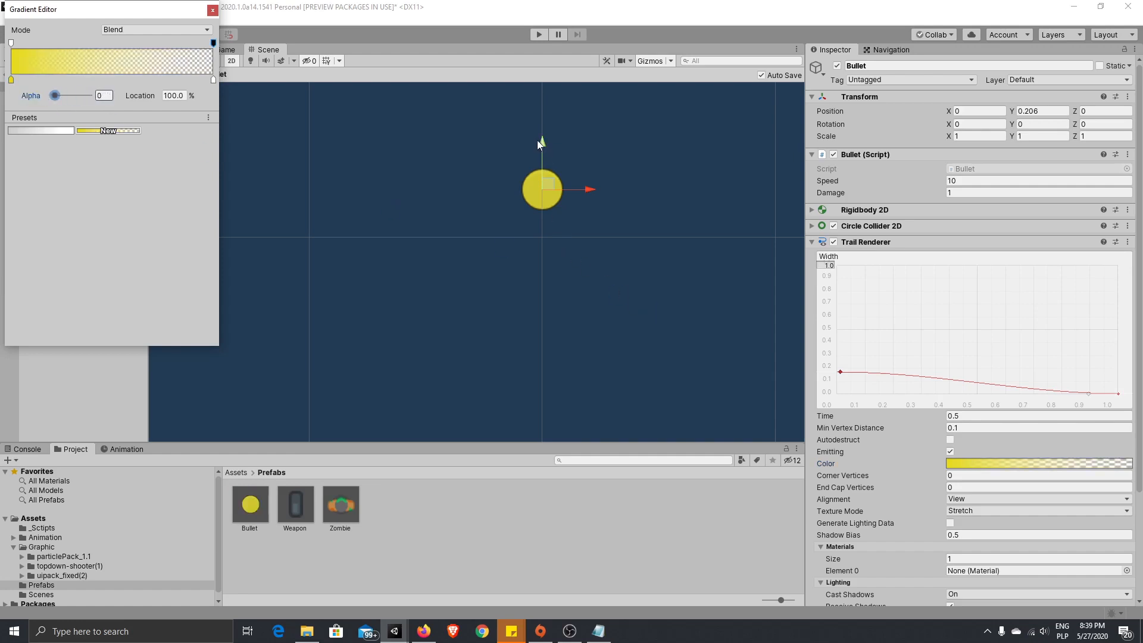
click(537, 203)
mouse_move(540, 147)
mouse_down()
mouse_move(542, 381)
mouse_move(544, 150)
mouse_up()
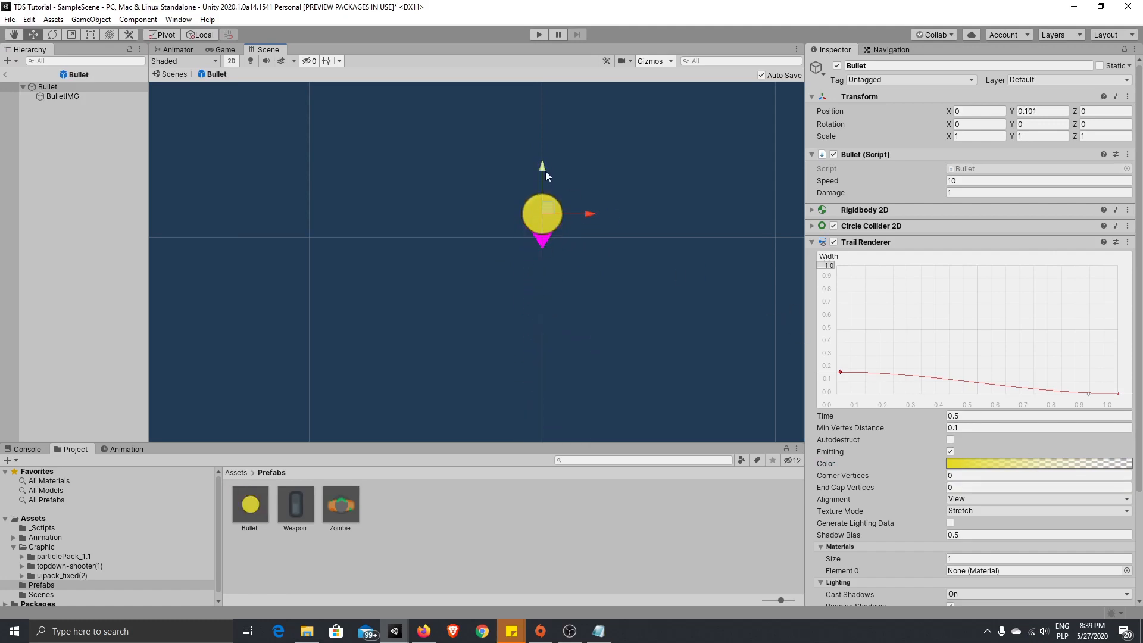
drag(545, 172, 545, 146)
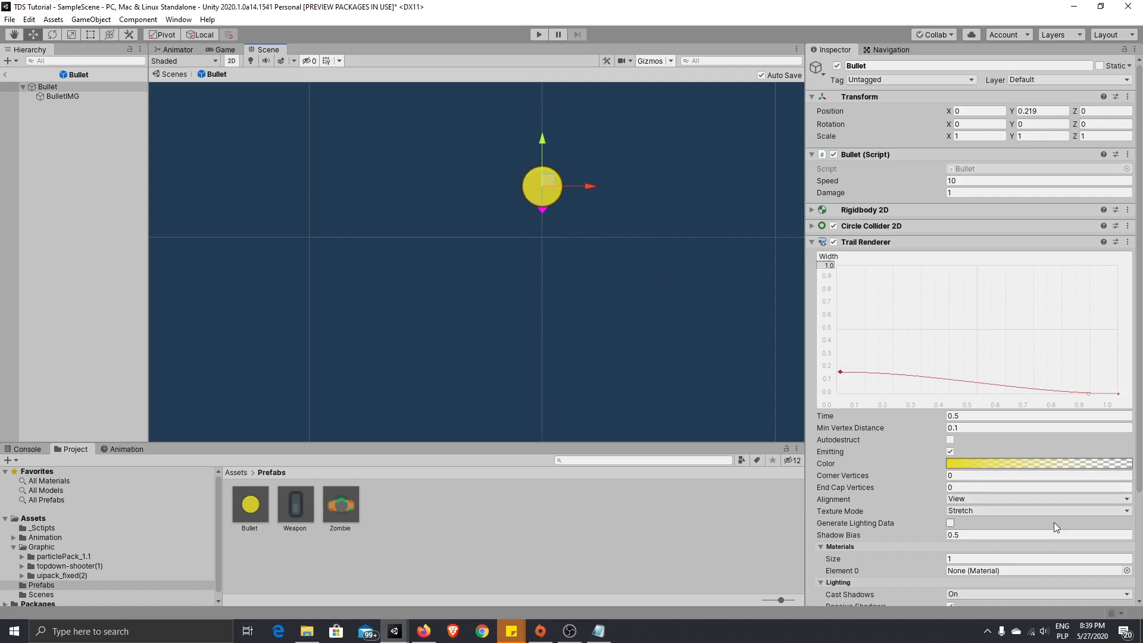
Step: Try the Sprites-Default and Default-ParticleSystem materials on the trail, moving the bullet to preview the latter
scroll(1052, 523, down, 3)
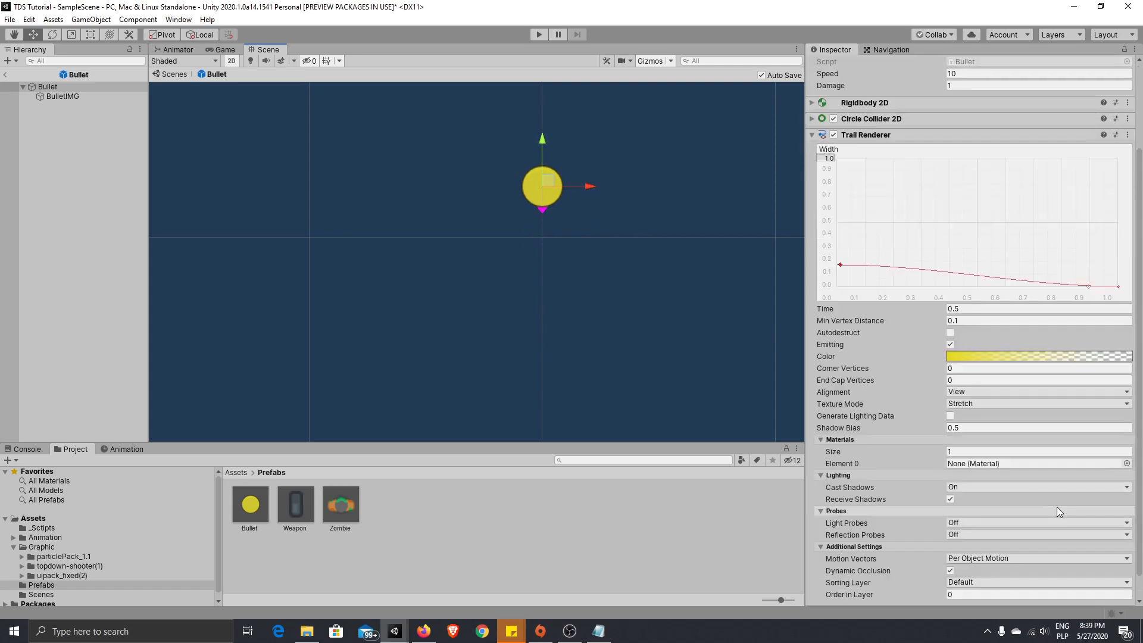
click(1127, 463)
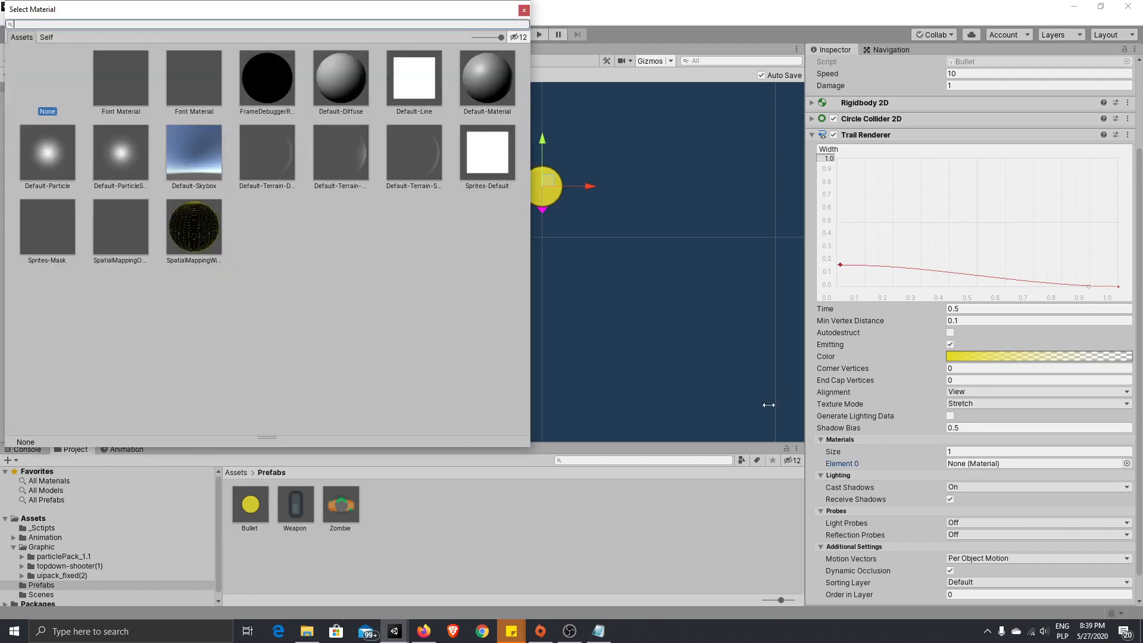
click(480, 160)
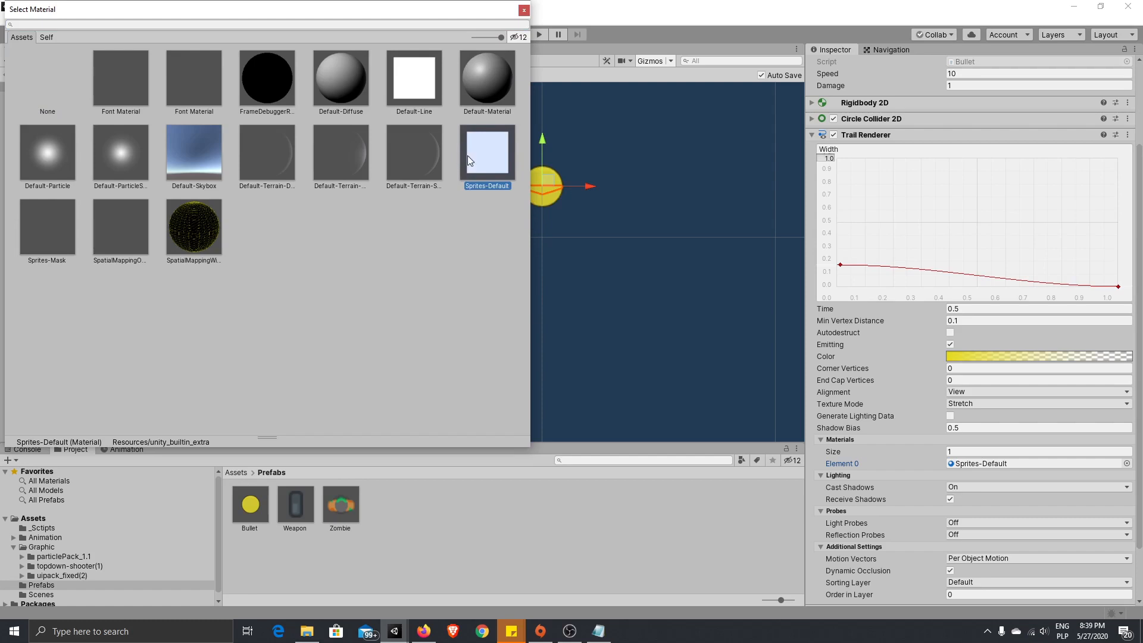
click(126, 160)
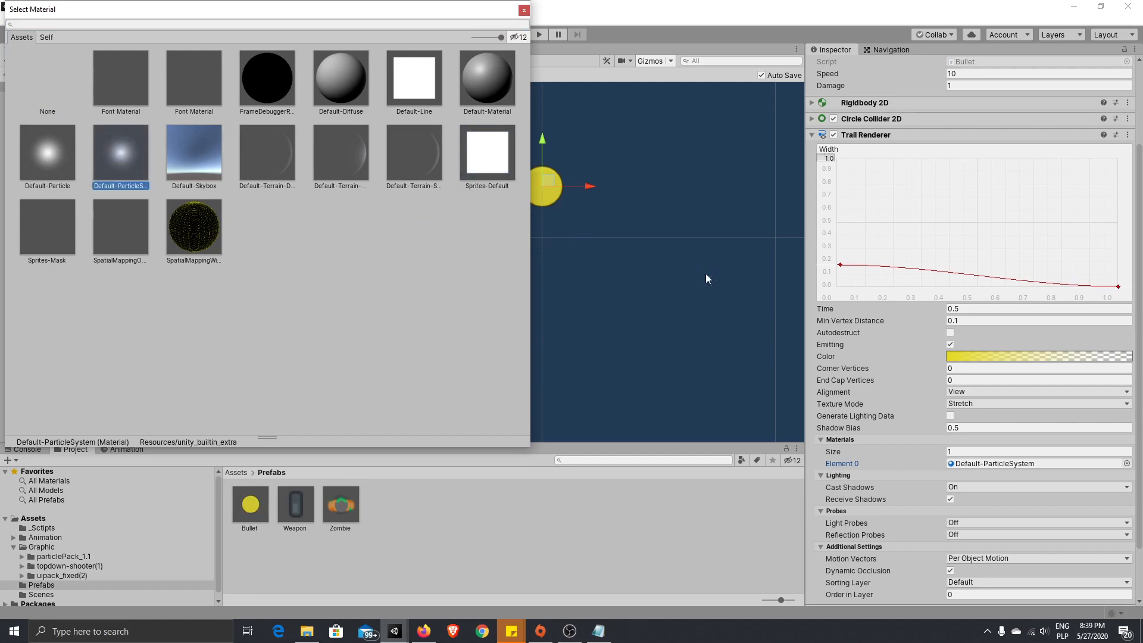
click(653, 266)
drag(546, 156, 568, 140)
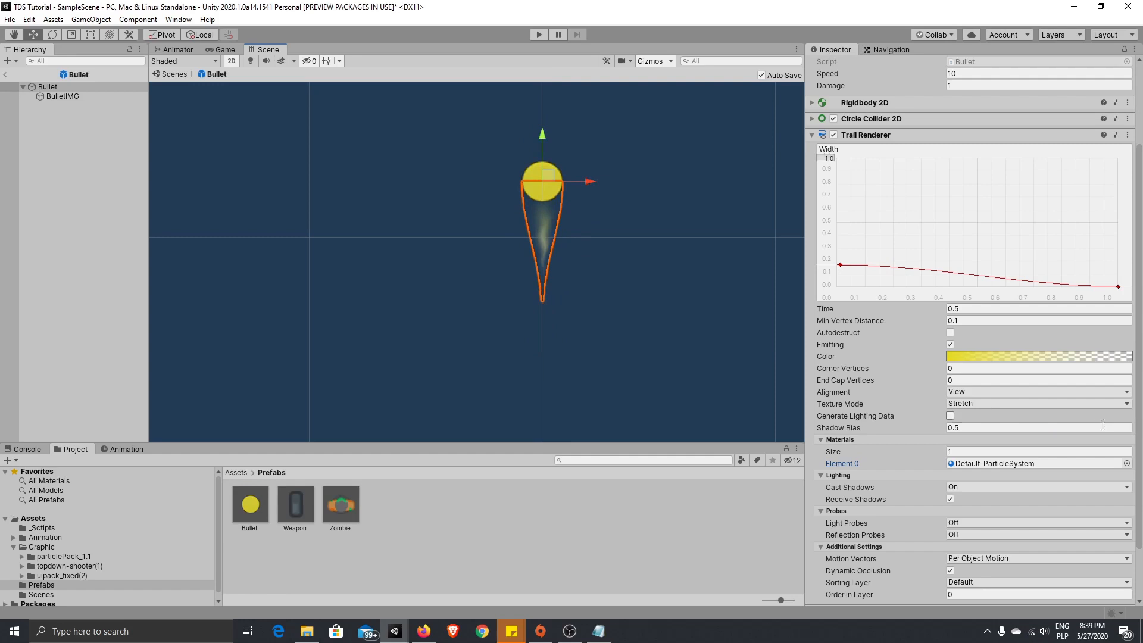
Step: Assign the Sprites-Default material to the trail's Element 0, move the bullet to preview it, and review the trail settings
click(1126, 463)
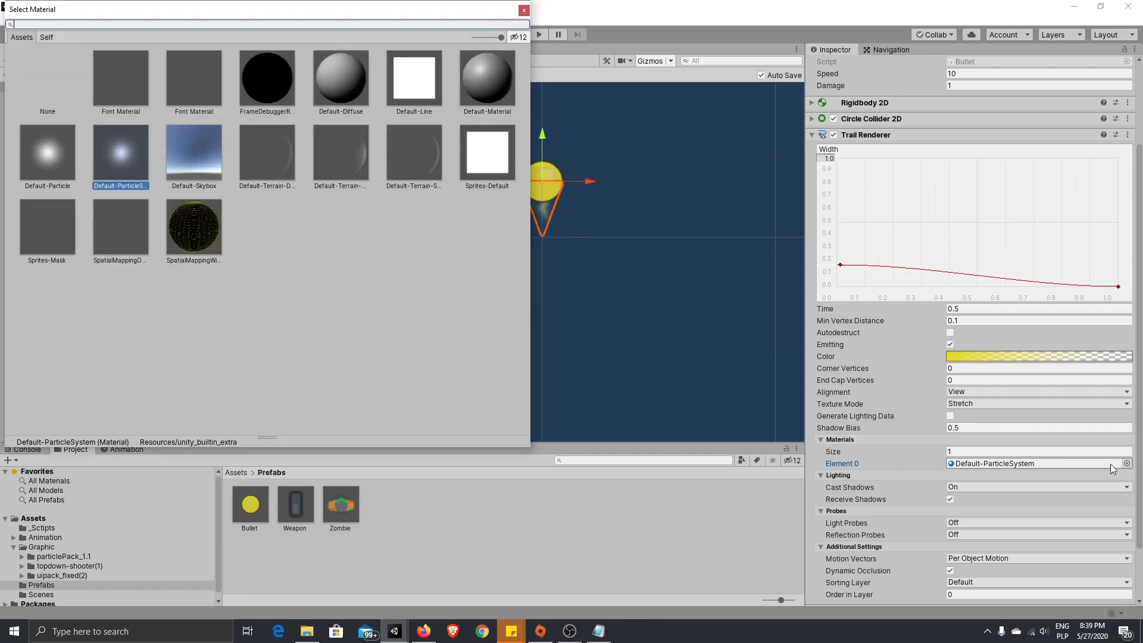
click(468, 165)
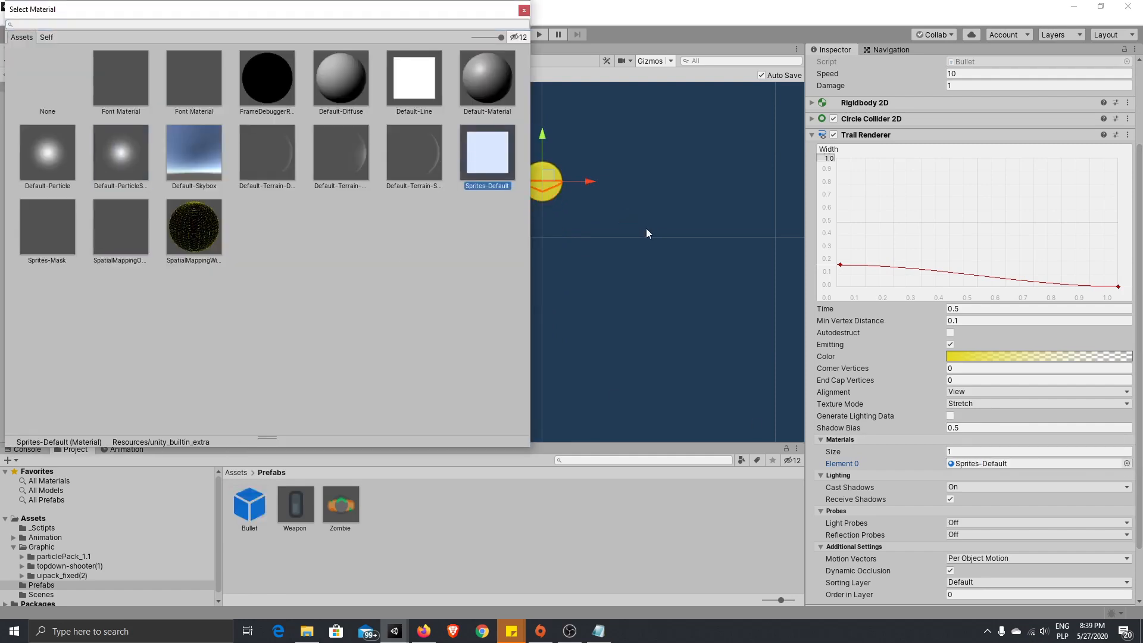
click(589, 303)
drag(558, 343, 558, 134)
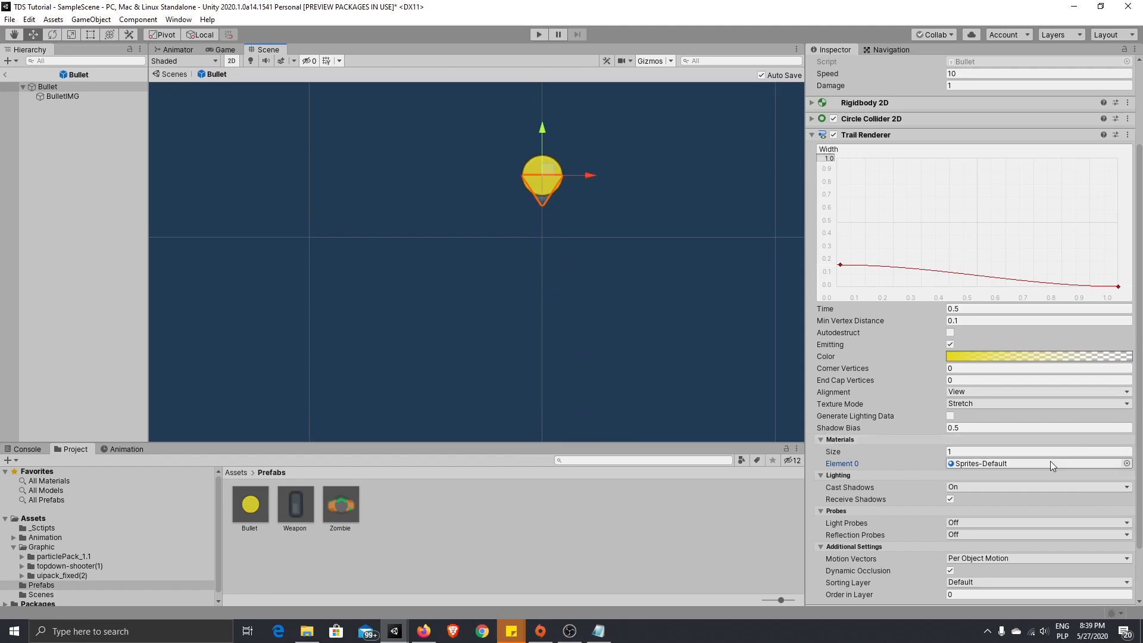
scroll(1041, 509, down, 2)
scroll(1042, 509, up, 4)
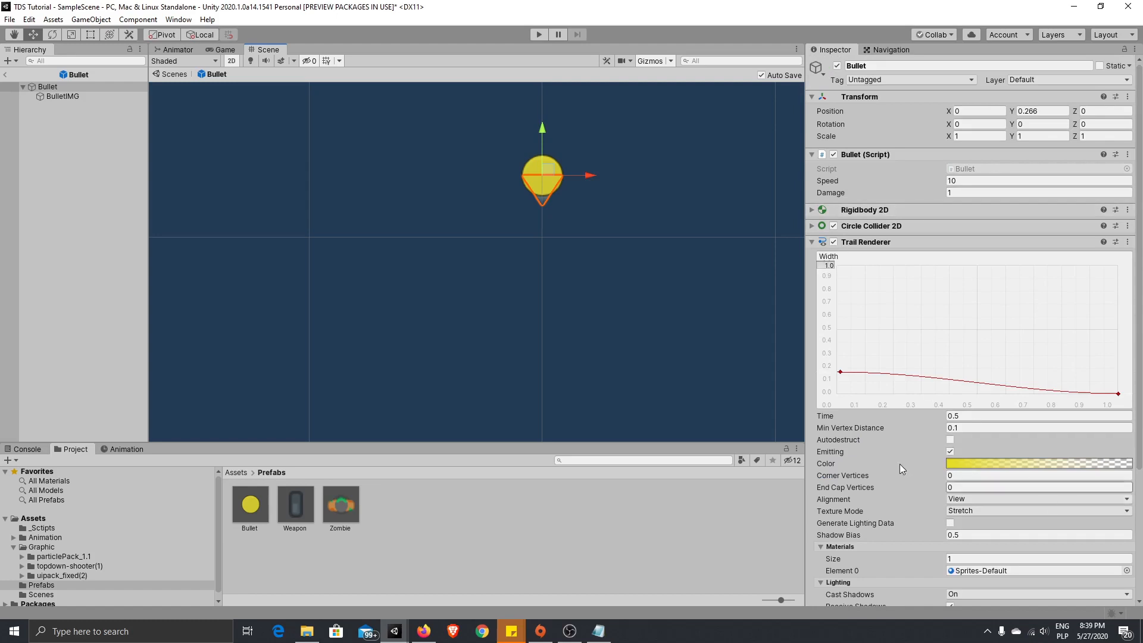
Step: Reset the Bullet prefab's Y position to 0 and deselect the object
click(1036, 111)
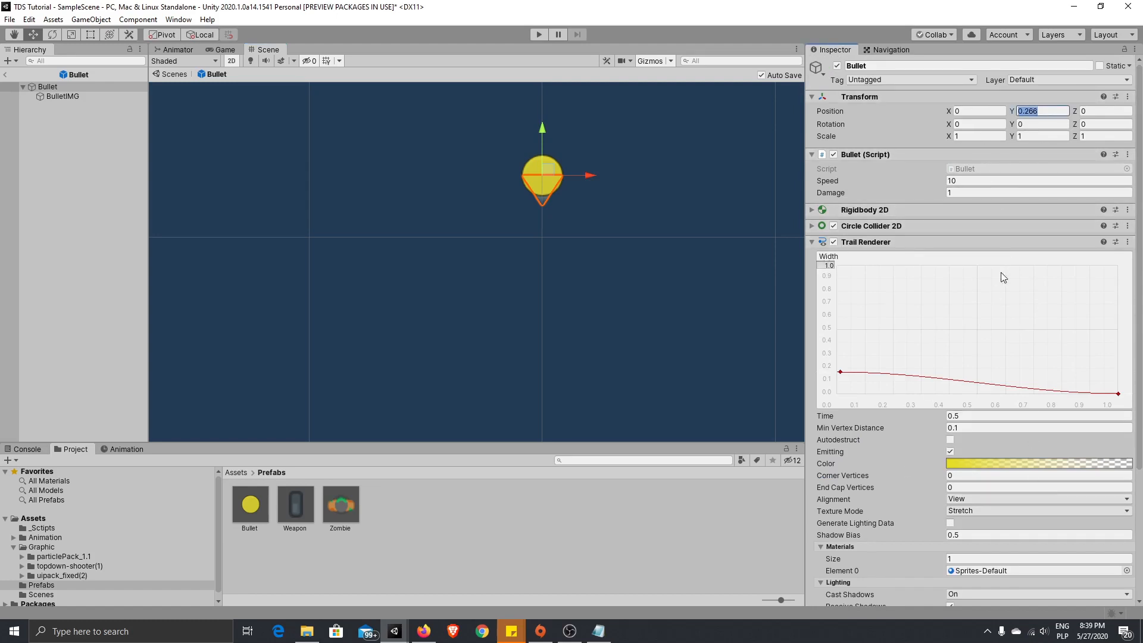
text(0)
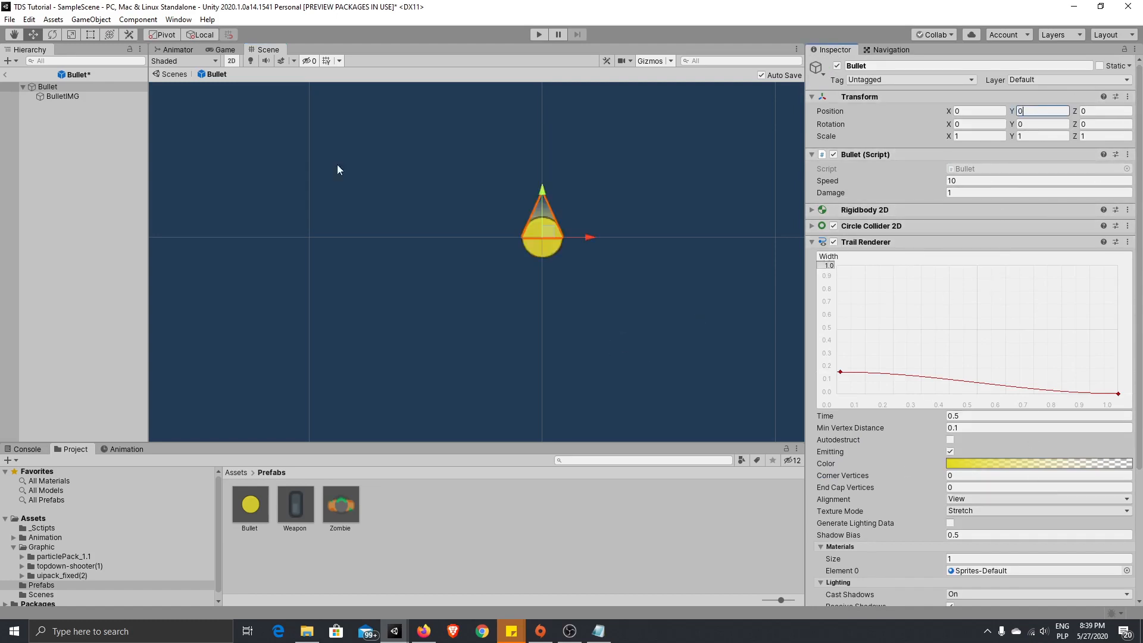
click(433, 95)
Step: Run the game in the Game view, move the player and fire a shot to check the bullet trail
click(156, 49)
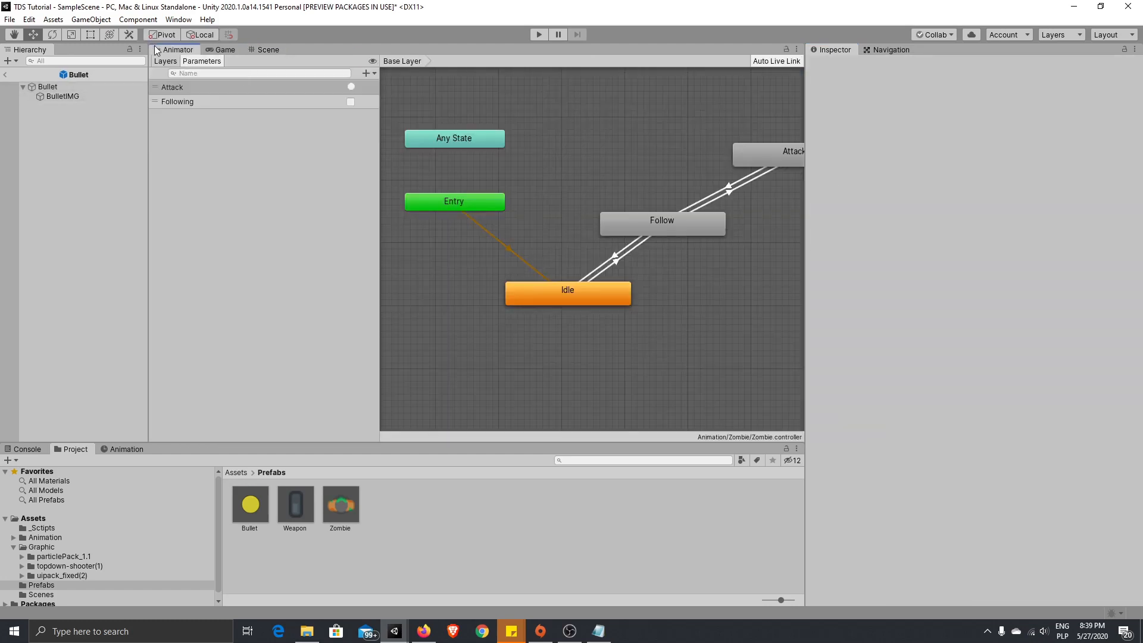
click(218, 51)
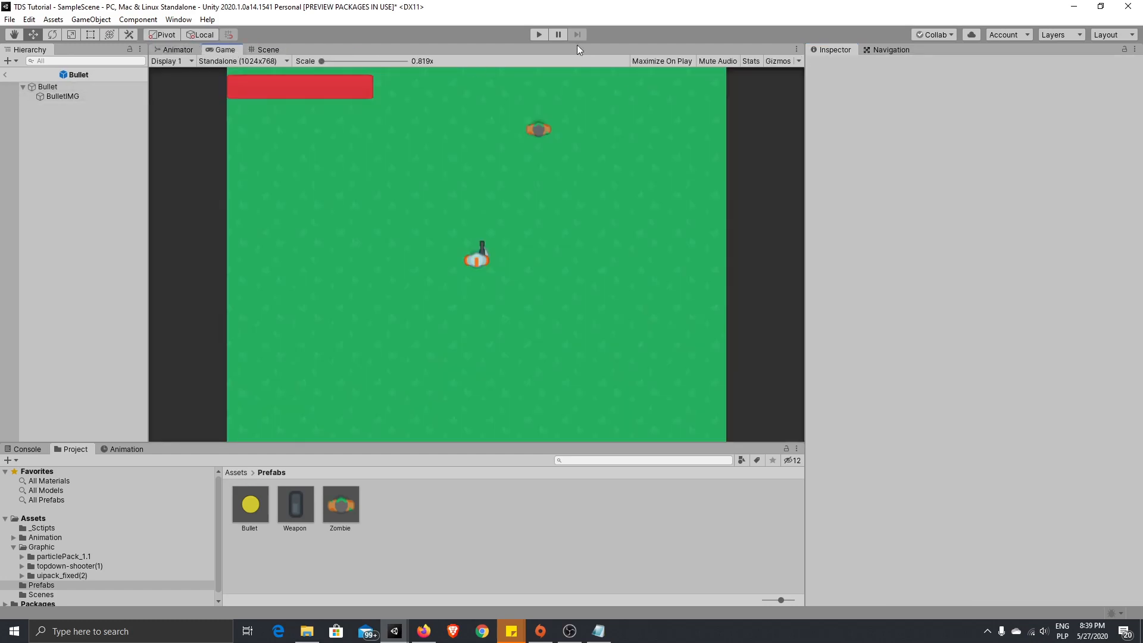
key(ctrl+p)
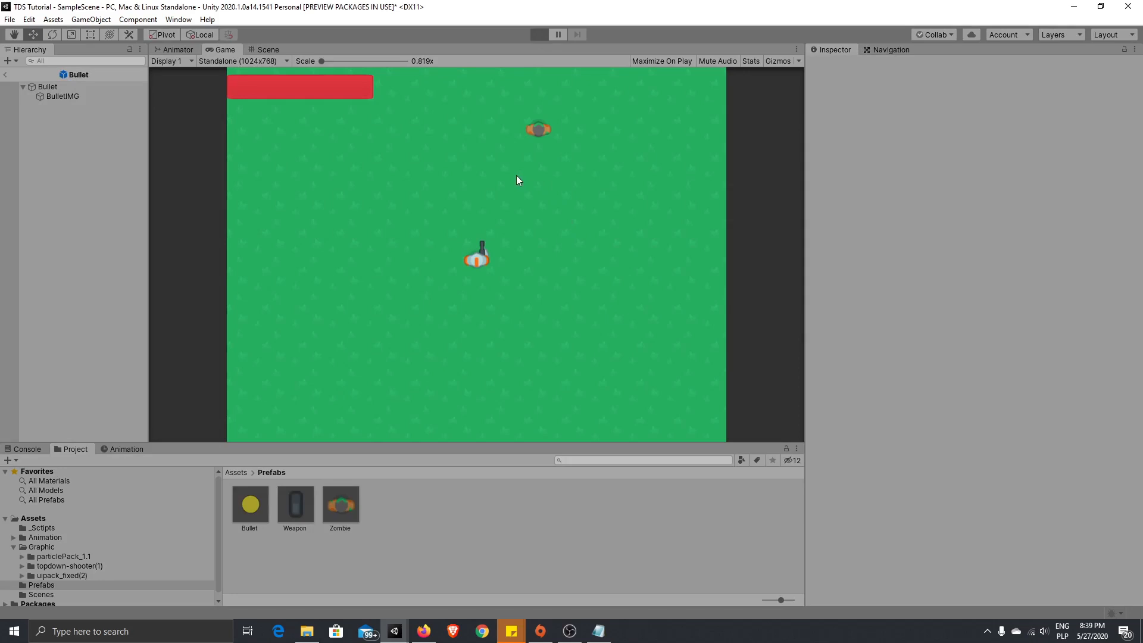
key(s)
key(w)
click(516, 157)
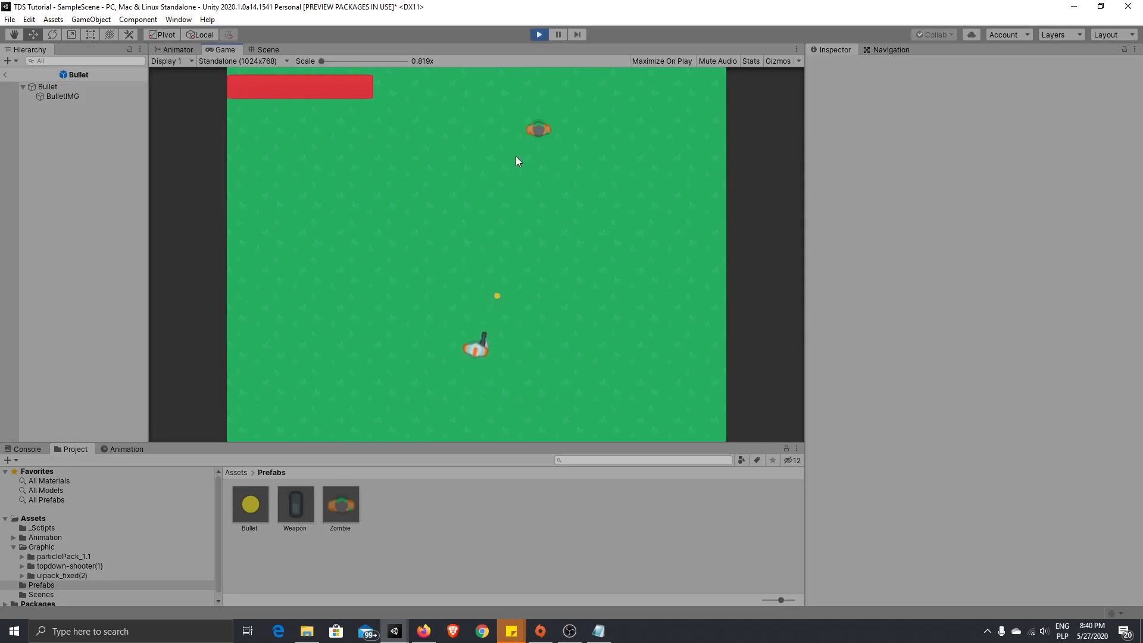
Step: Set the sorting layer of the Bullet prefab's Trail Renderer to Gameplay
click(95, 87)
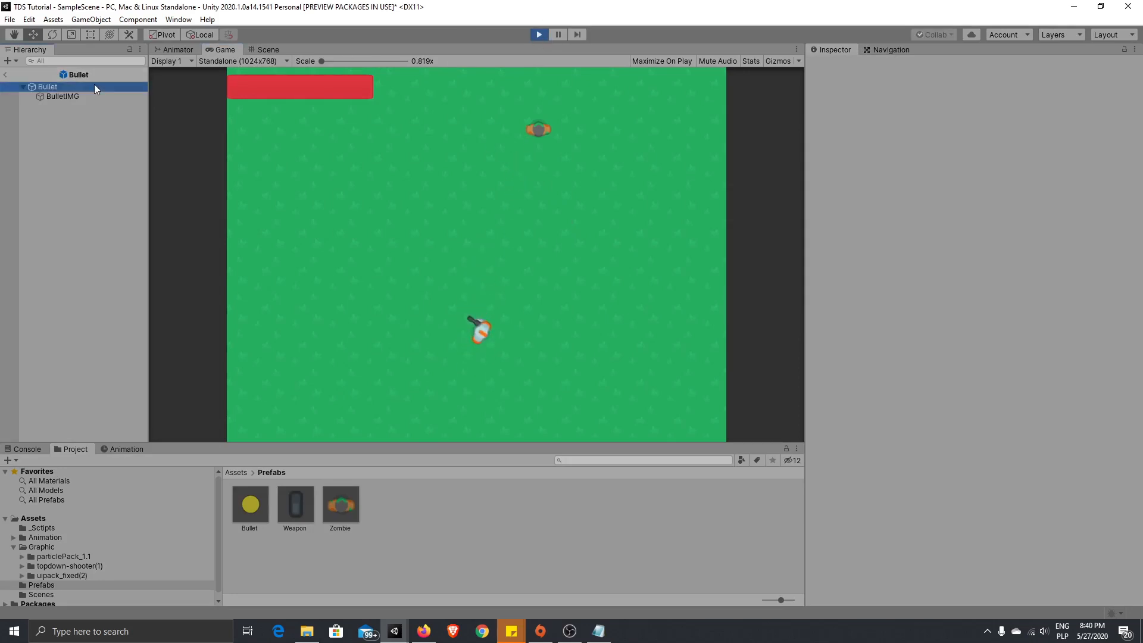
click(266, 504)
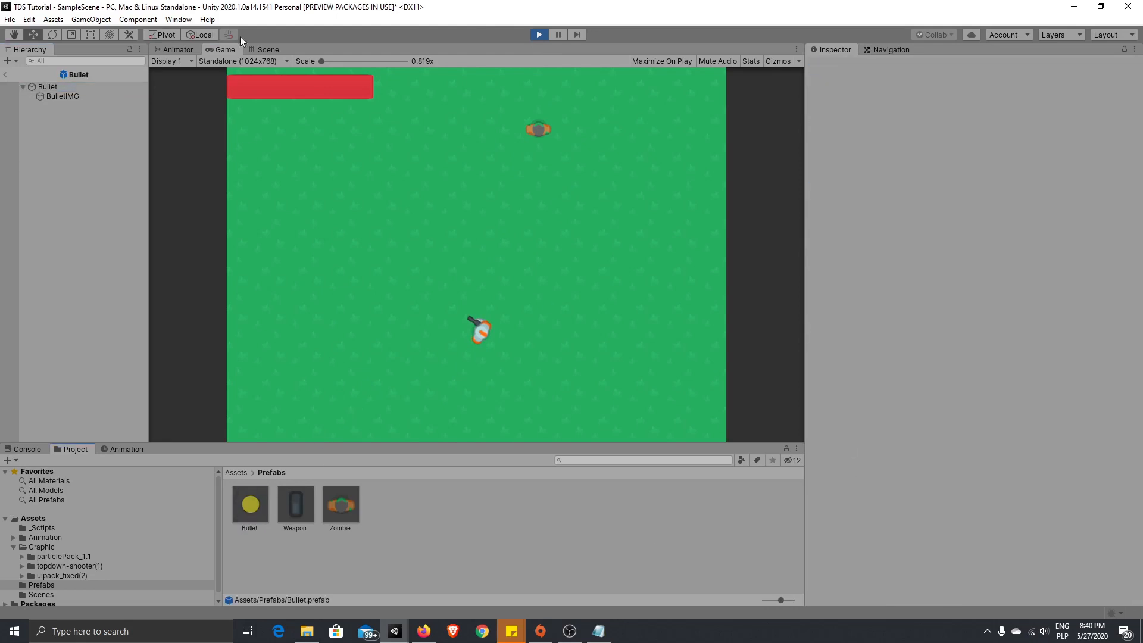
click(277, 50)
click(259, 516)
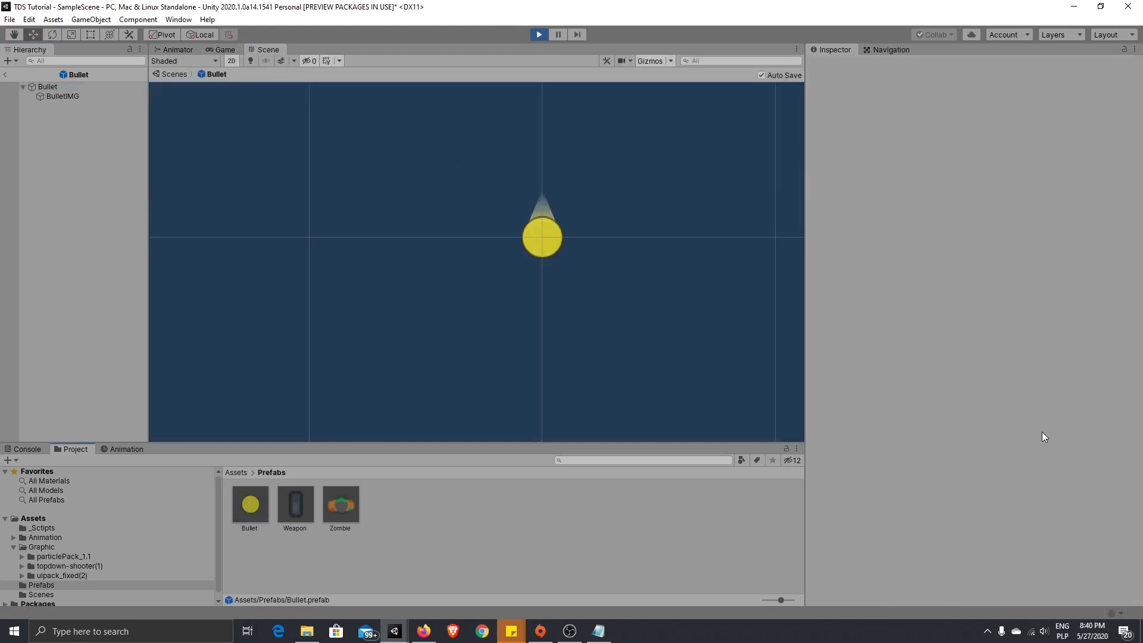
click(258, 509)
scroll(1066, 381, down, 10)
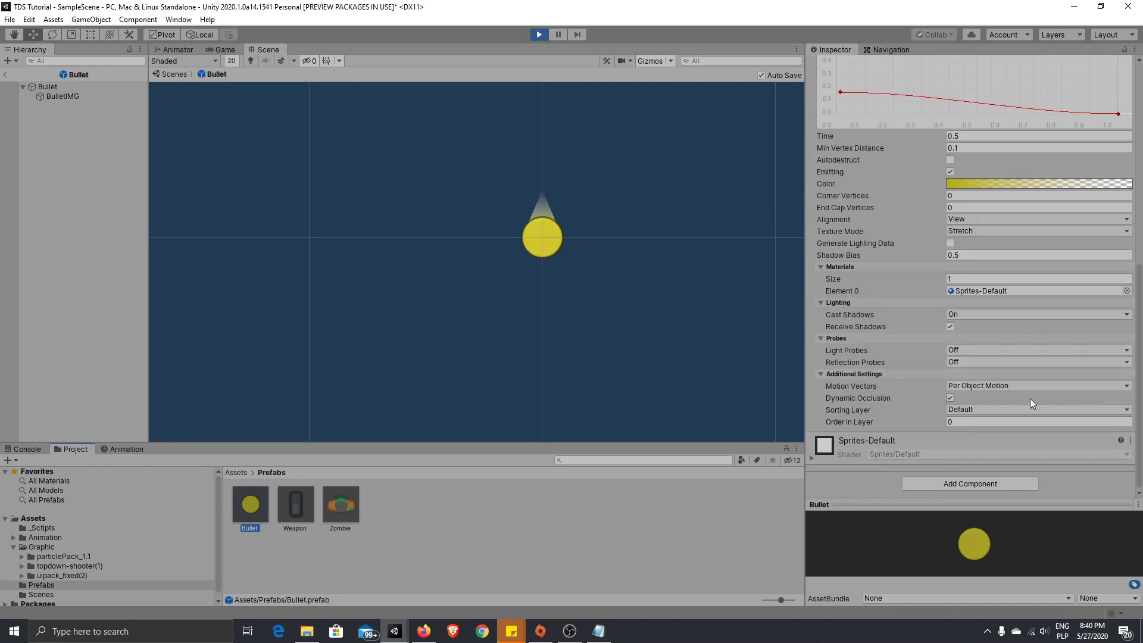
click(1001, 410)
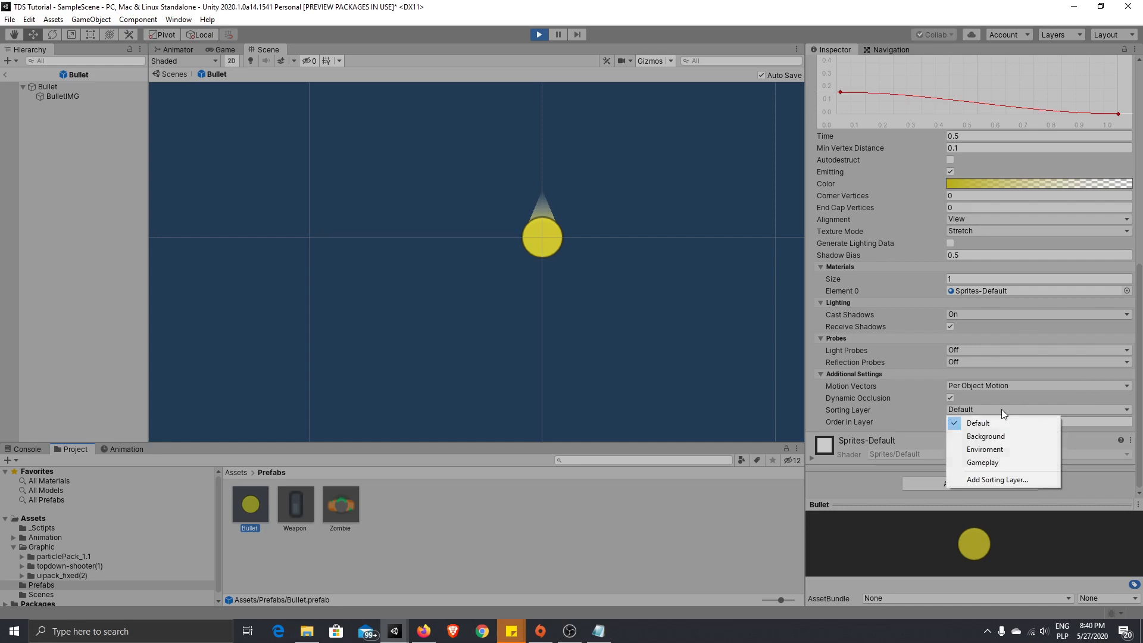
click(1025, 463)
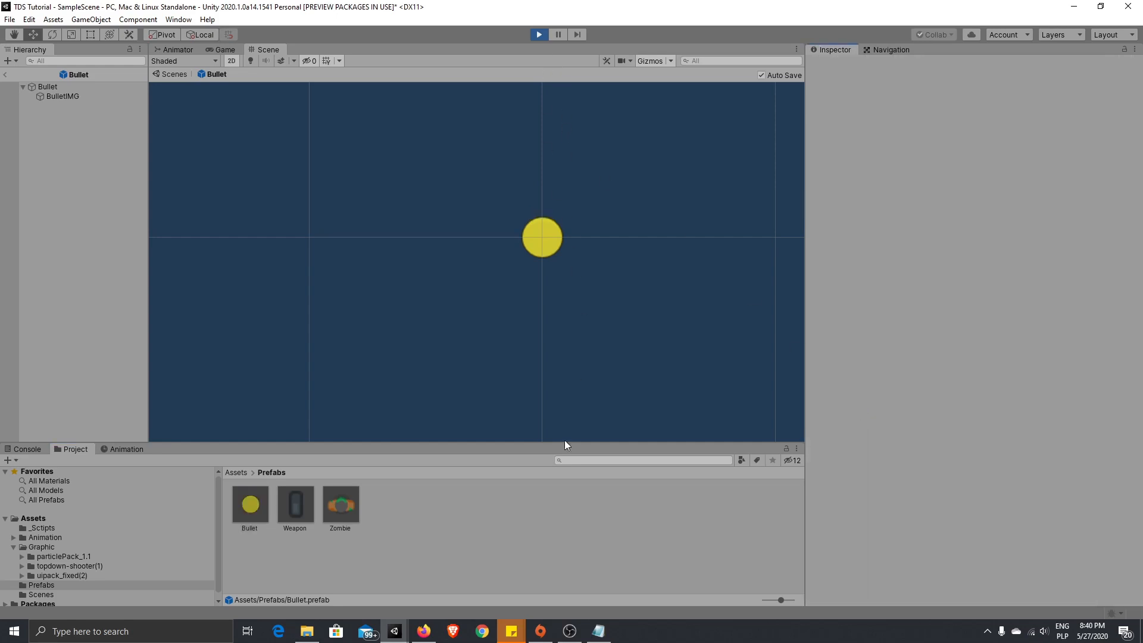
Step: Restart the game, move around while firing several shots to check the trail, and stop the game
click(539, 34)
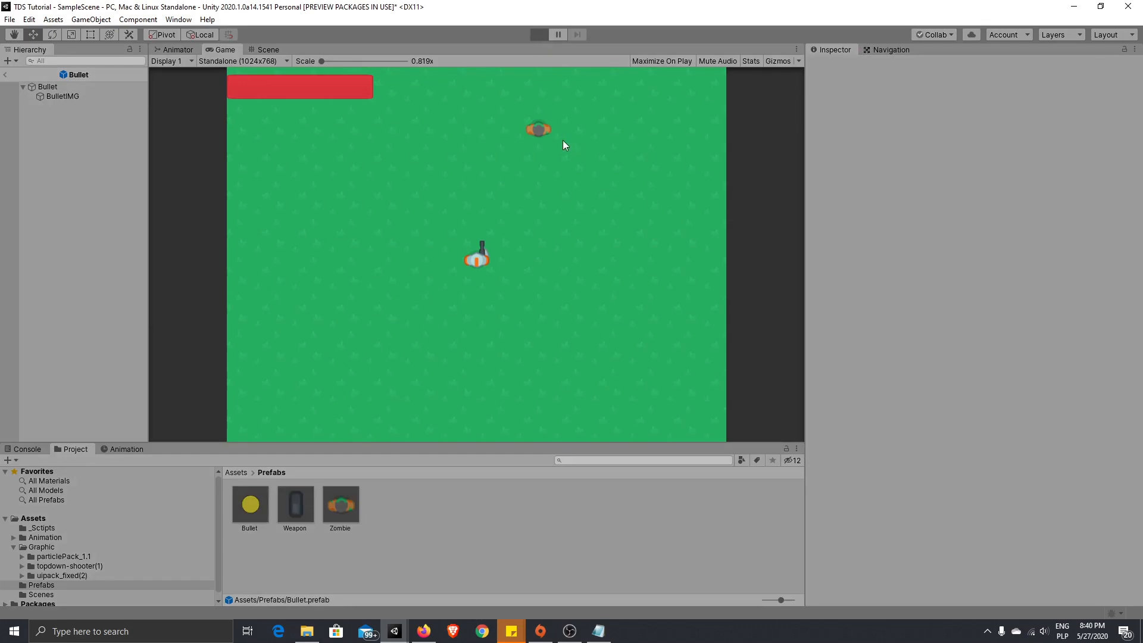
key(a)
key(s)
click(544, 123)
key(w)
click(523, 145)
click(536, 156)
key(s)
key(d)
mouse_move(520, 123)
mouse_down()
mouse_move(492, 105)
mouse_move(516, 66)
mouse_up()
key(a)
key(w)
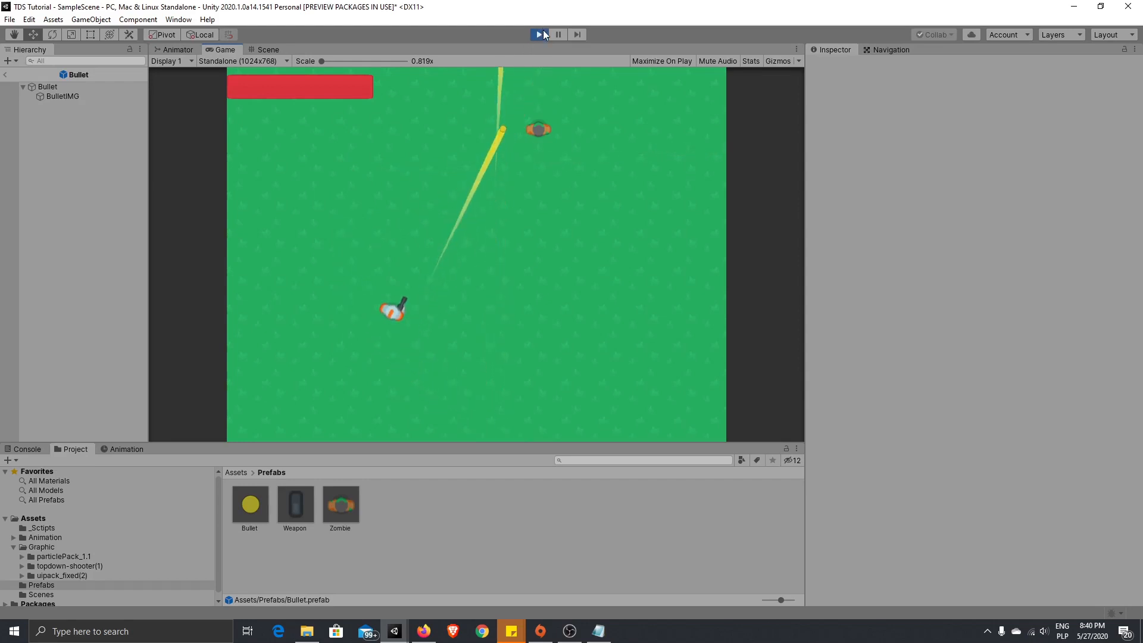
click(538, 34)
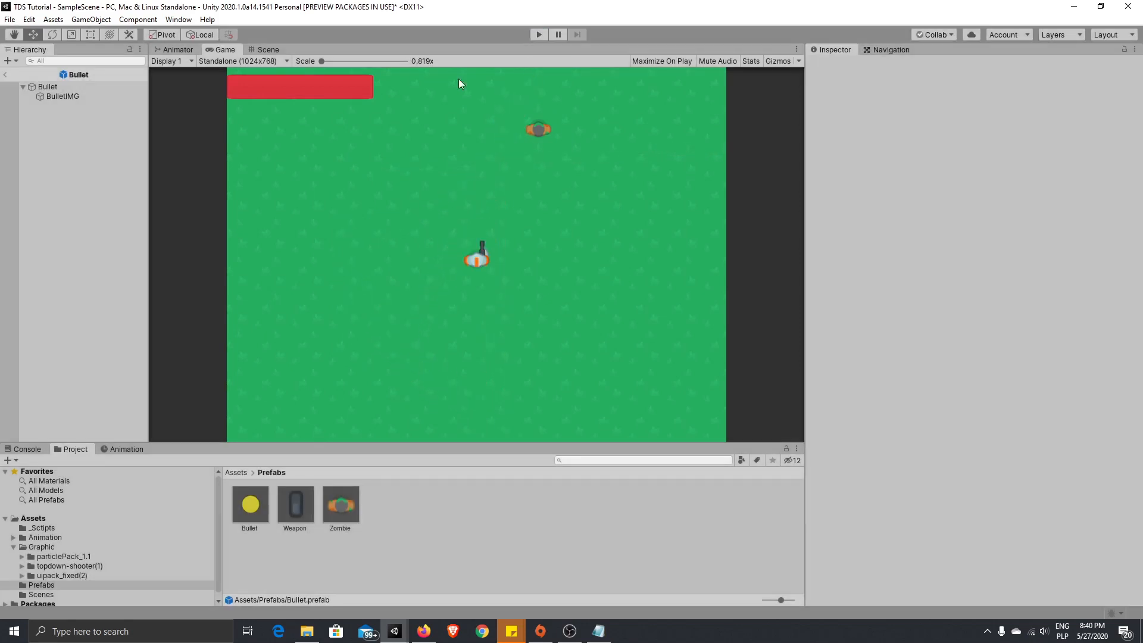
Step: Reduce the alpha at the 0% end of the Bullet prefab's trail gradient to about 132
click(104, 88)
click(250, 505)
click(701, 490)
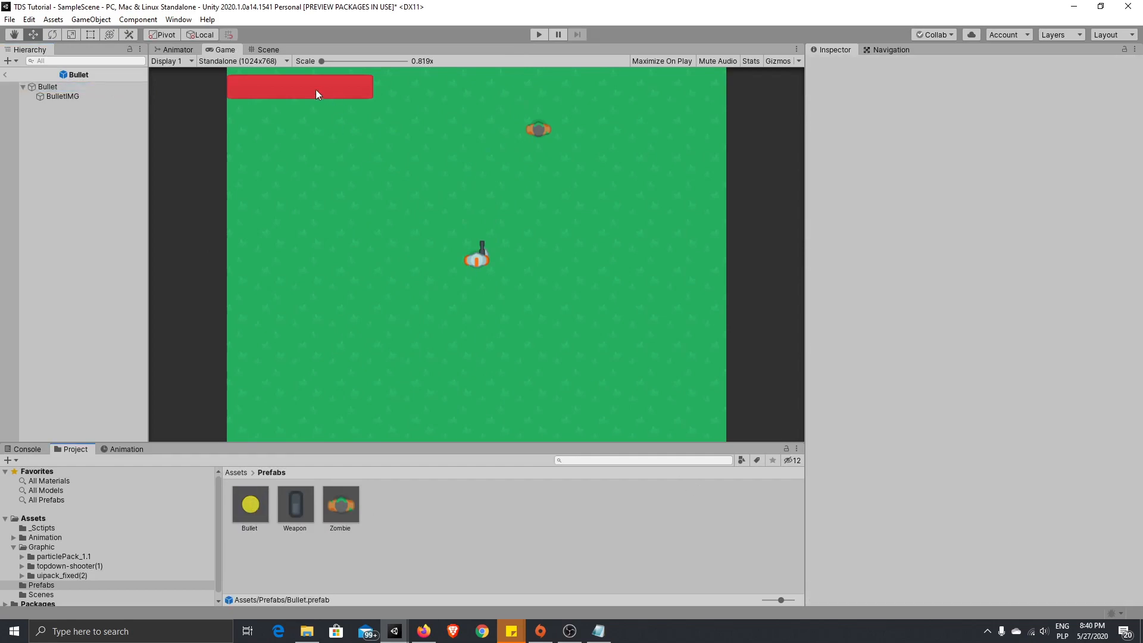
click(268, 50)
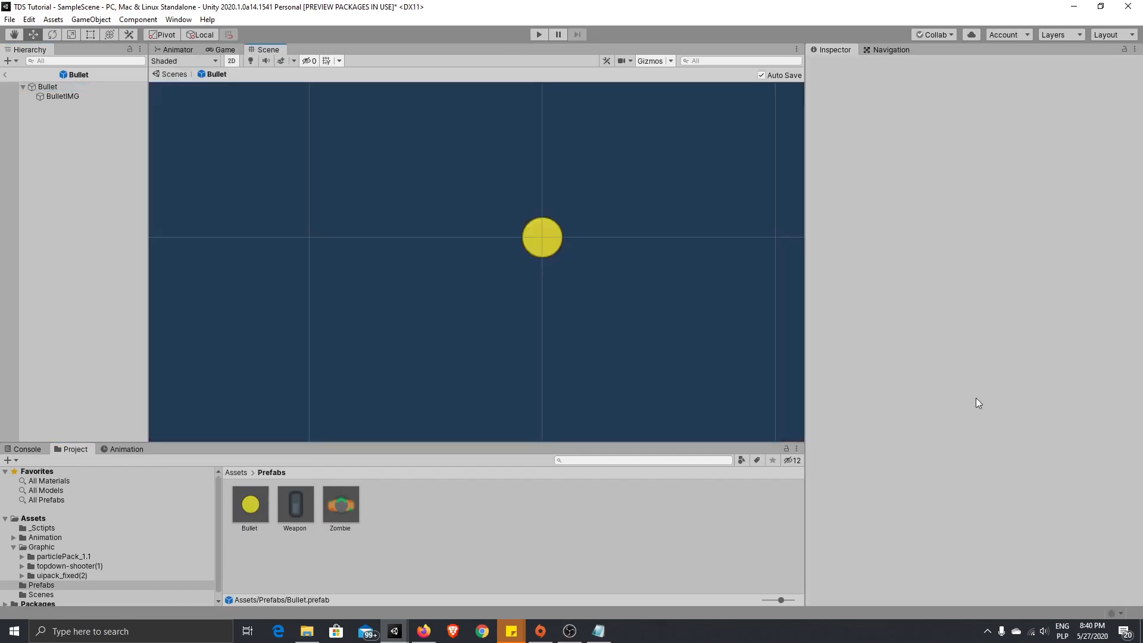
click(252, 503)
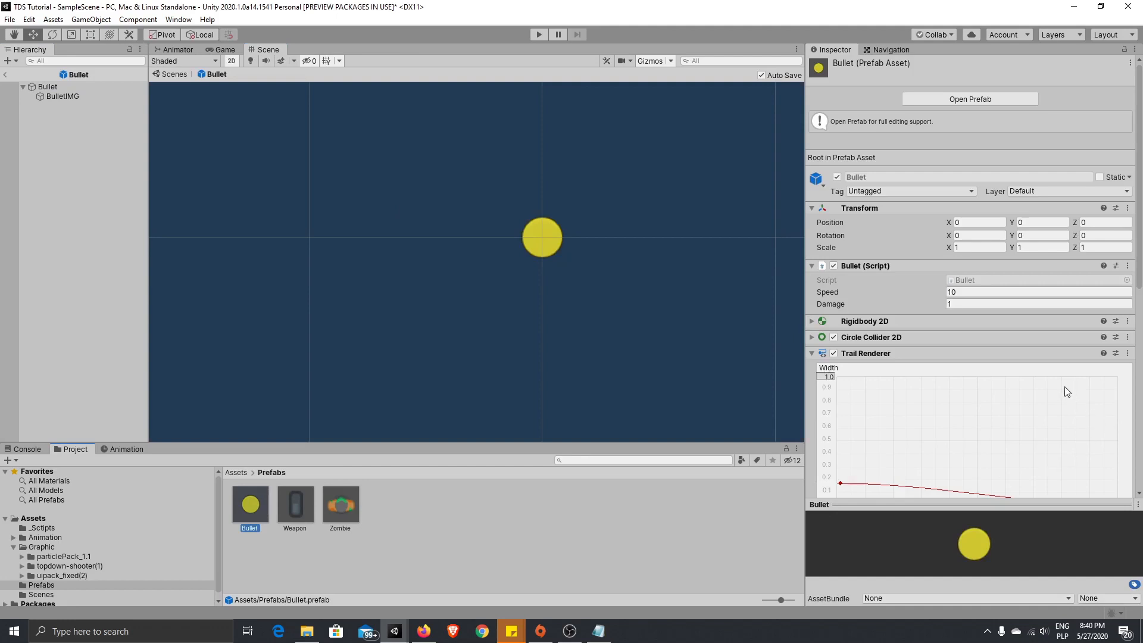
scroll(1067, 392, down, 5)
click(1007, 360)
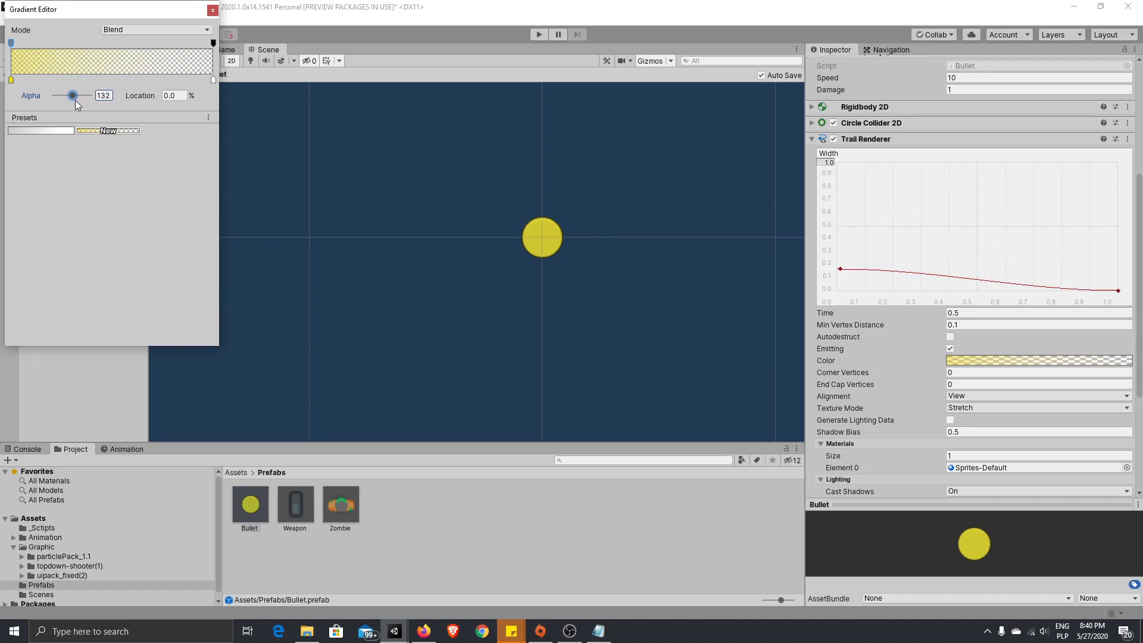
click(544, 292)
Step: Run the game, fire repeatedly while moving to check the more transparent trail, and stop the game
click(533, 36)
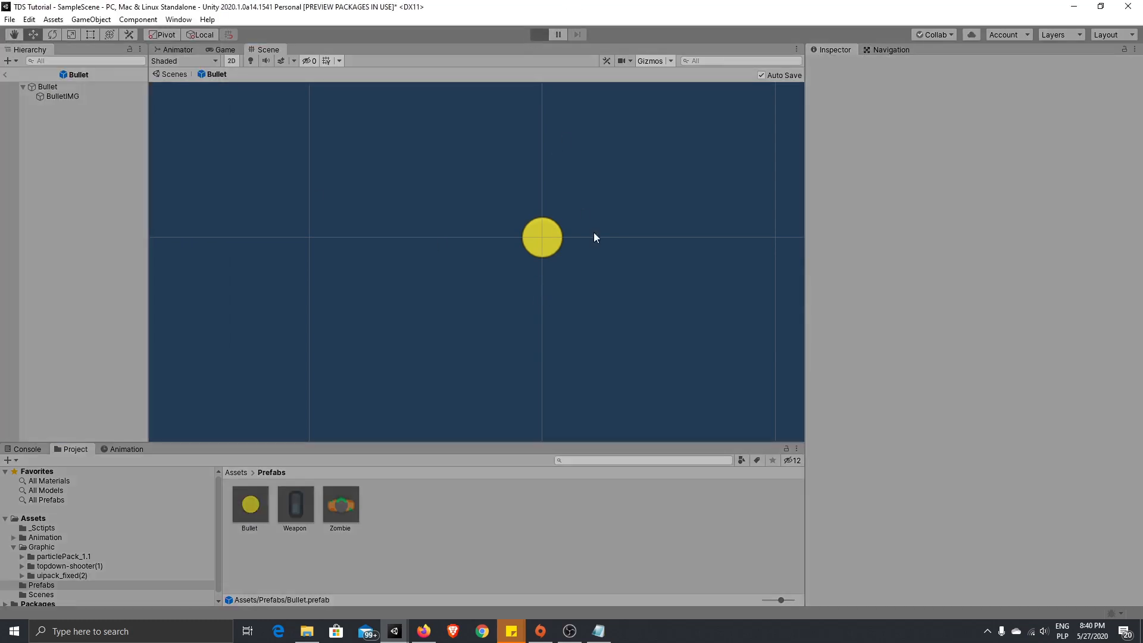
key(a)
key(s)
click(528, 135)
click(527, 131)
key(w)
click(527, 131)
click(527, 131)
click(530, 125)
key(d)
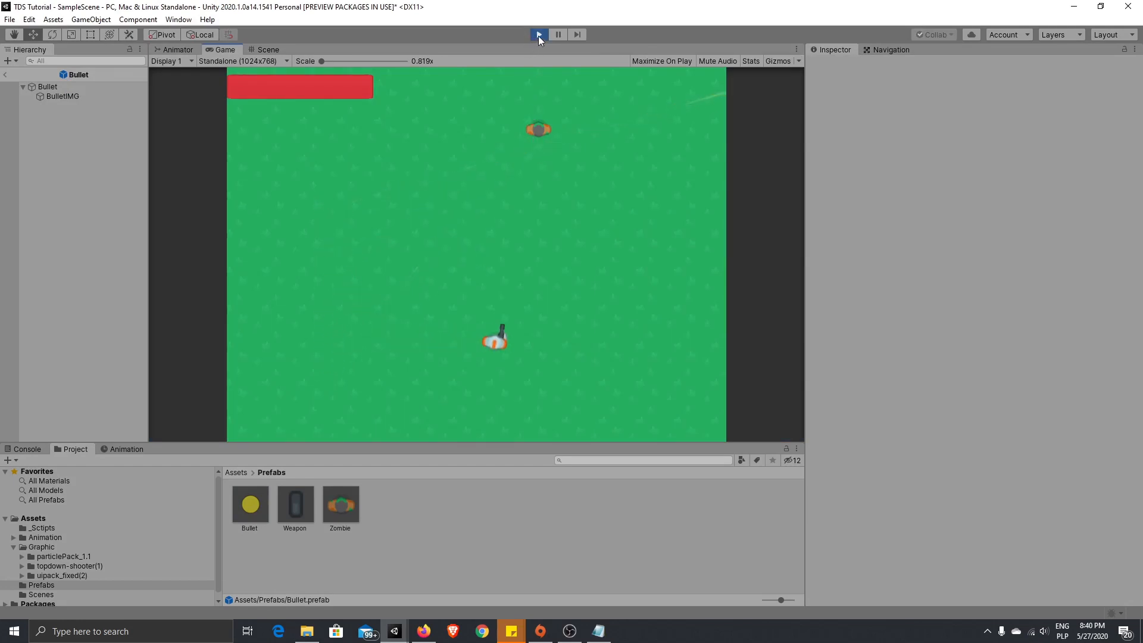
click(538, 36)
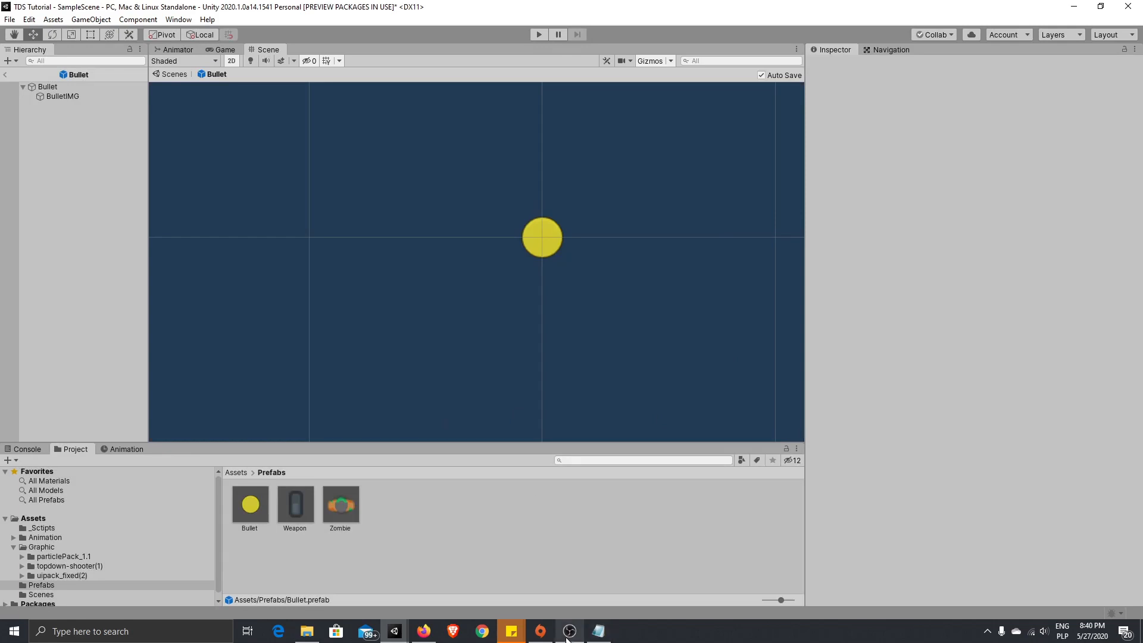
mouse_move(567, 635)
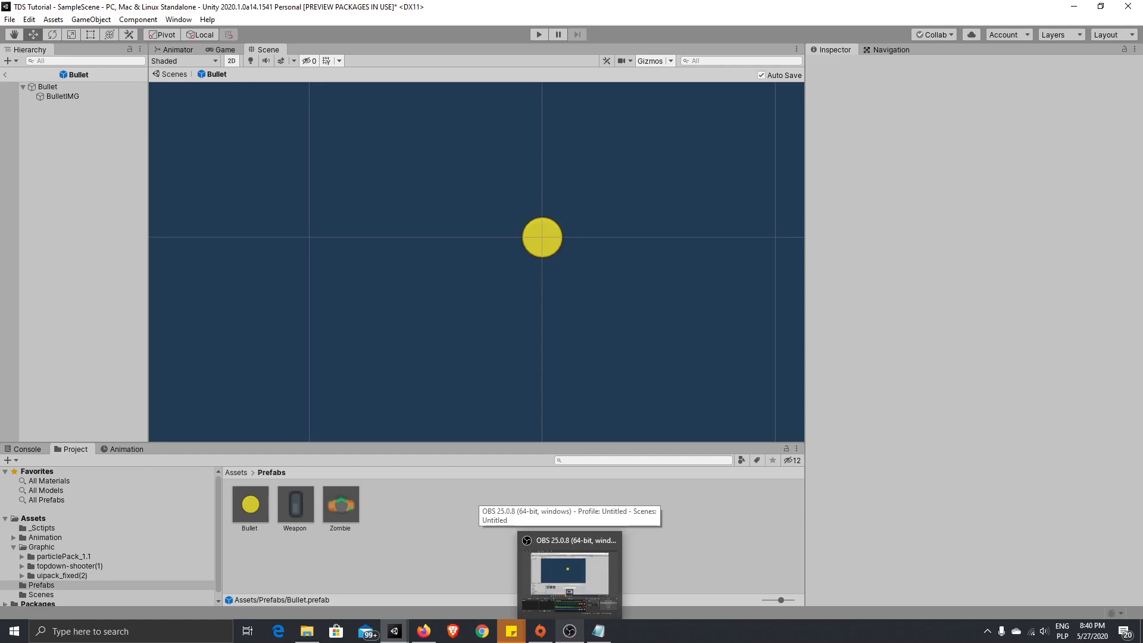
mouse_move(563, 600)
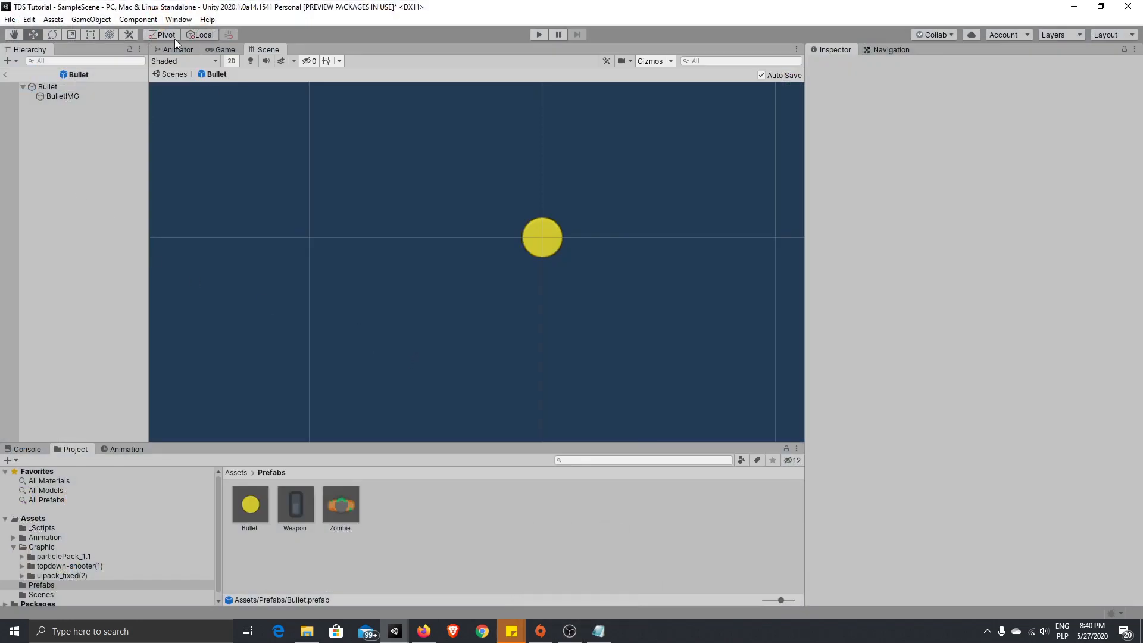
click(170, 51)
click(221, 50)
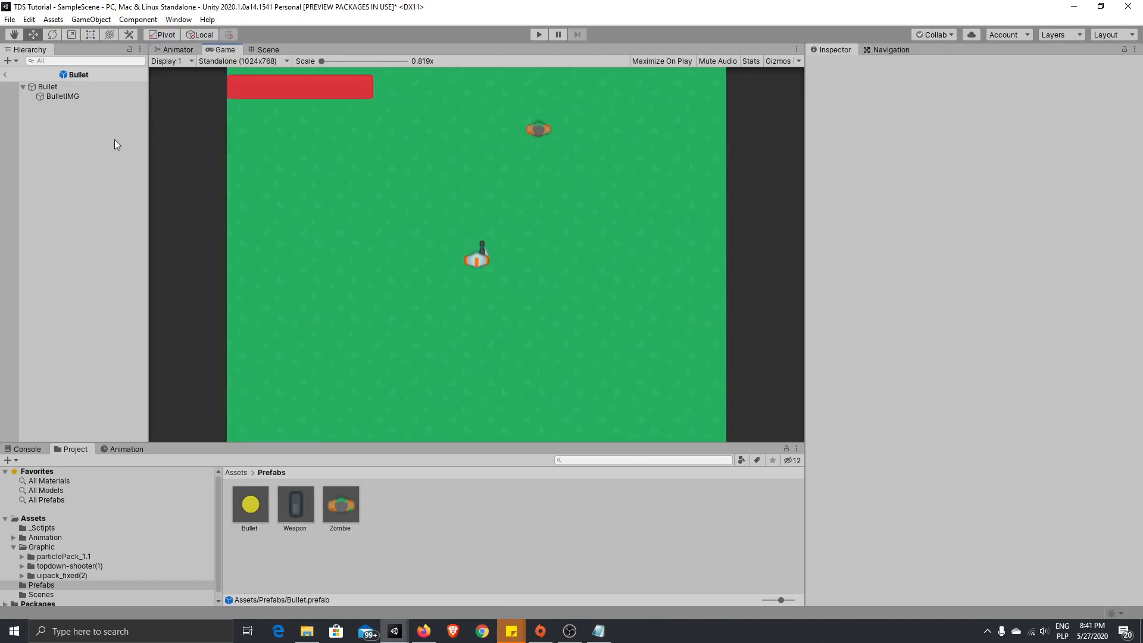
click(174, 50)
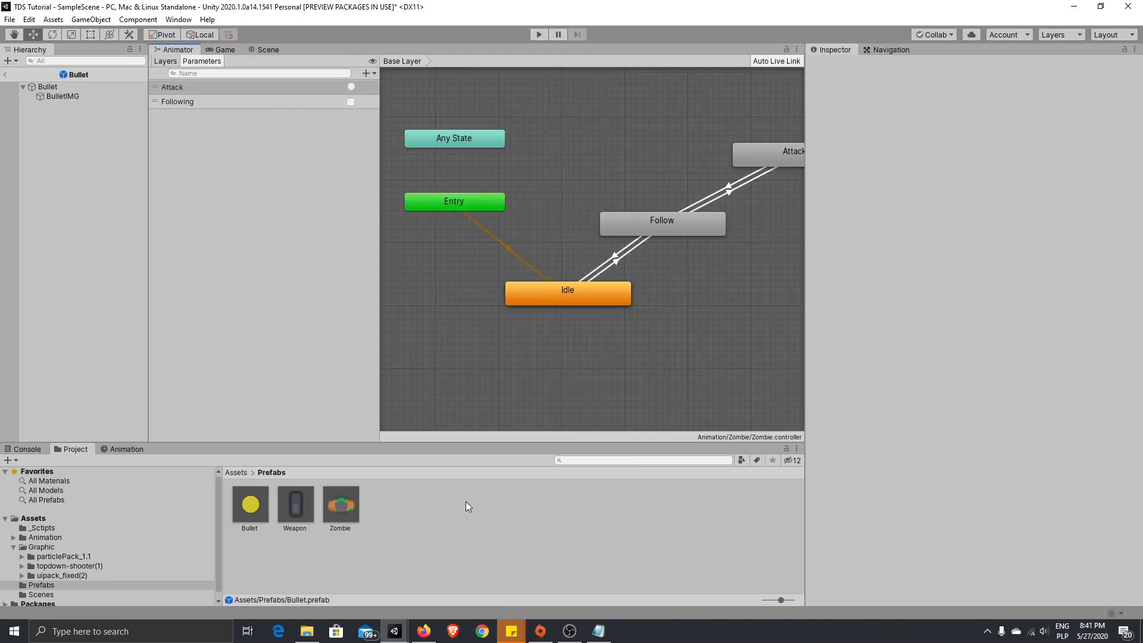
Step: Leave the Bullet prefab, add a Particle System to SampleScene and save it as a prefab in the Prefabs folder
click(5, 74)
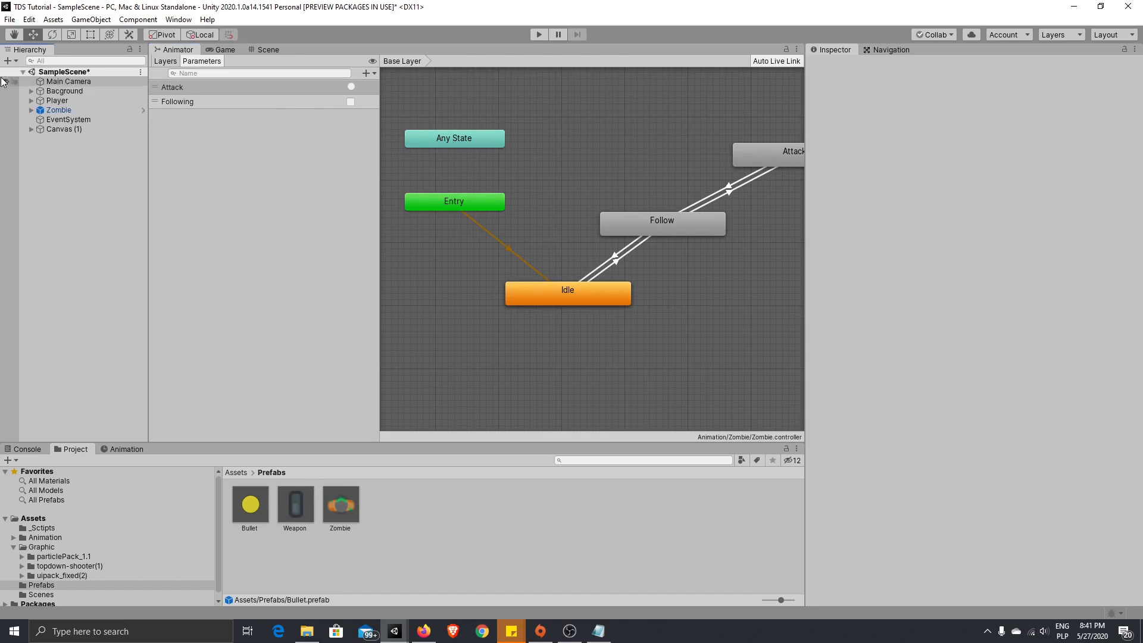
right_click(67, 196)
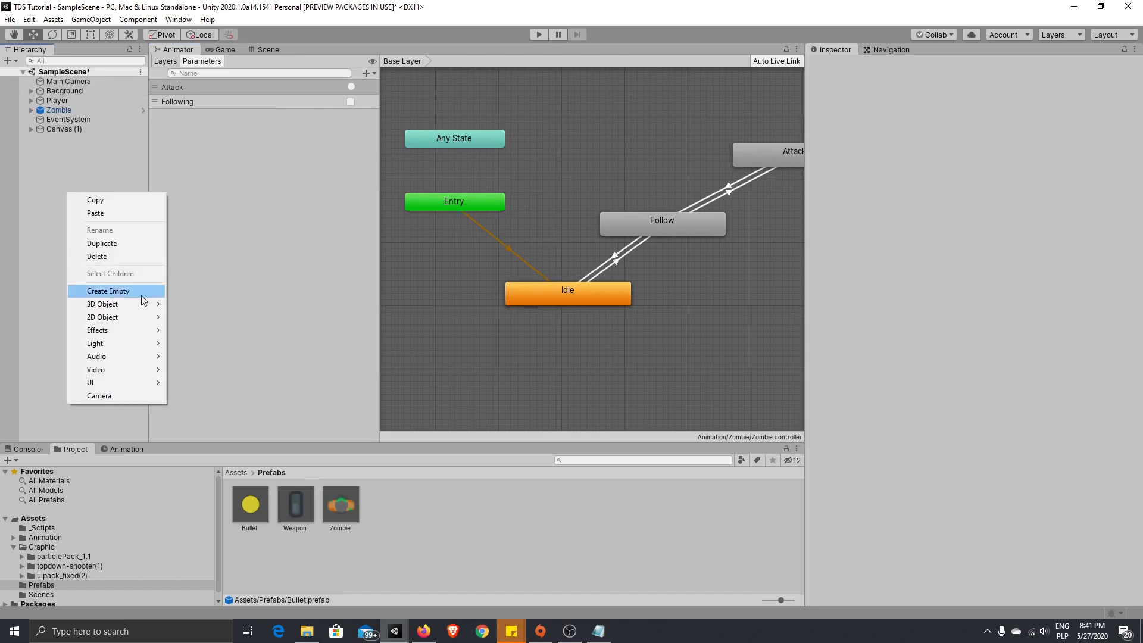
mouse_move(154, 329)
click(278, 333)
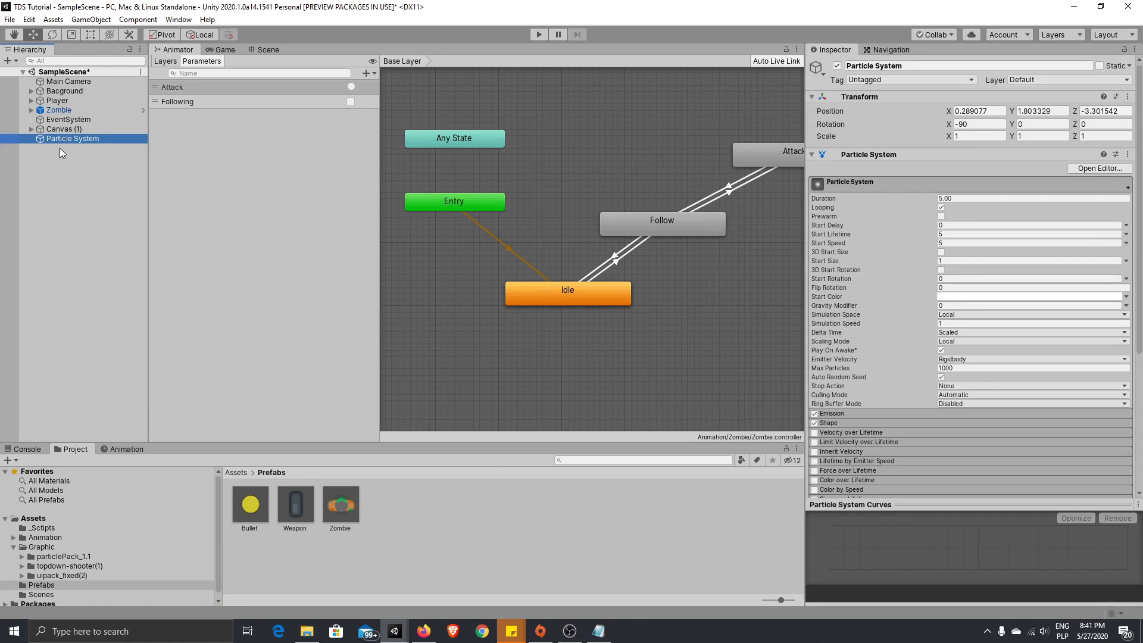
drag(67, 141, 446, 553)
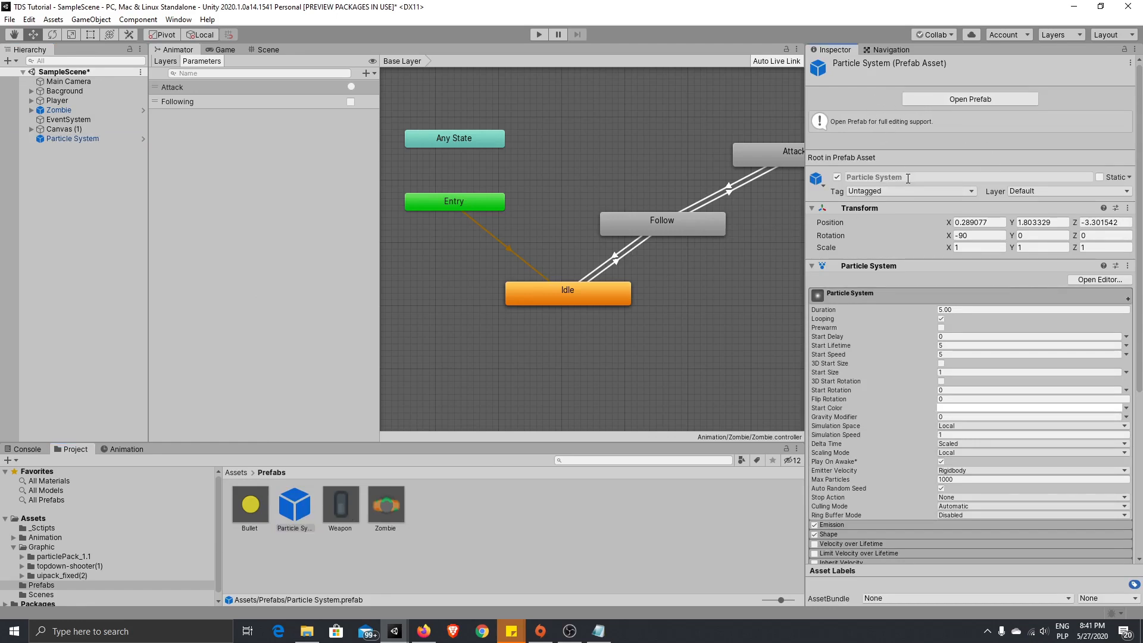
Step: Rename the Particle System instance in the scene to HitEnemyEffect
click(81, 139)
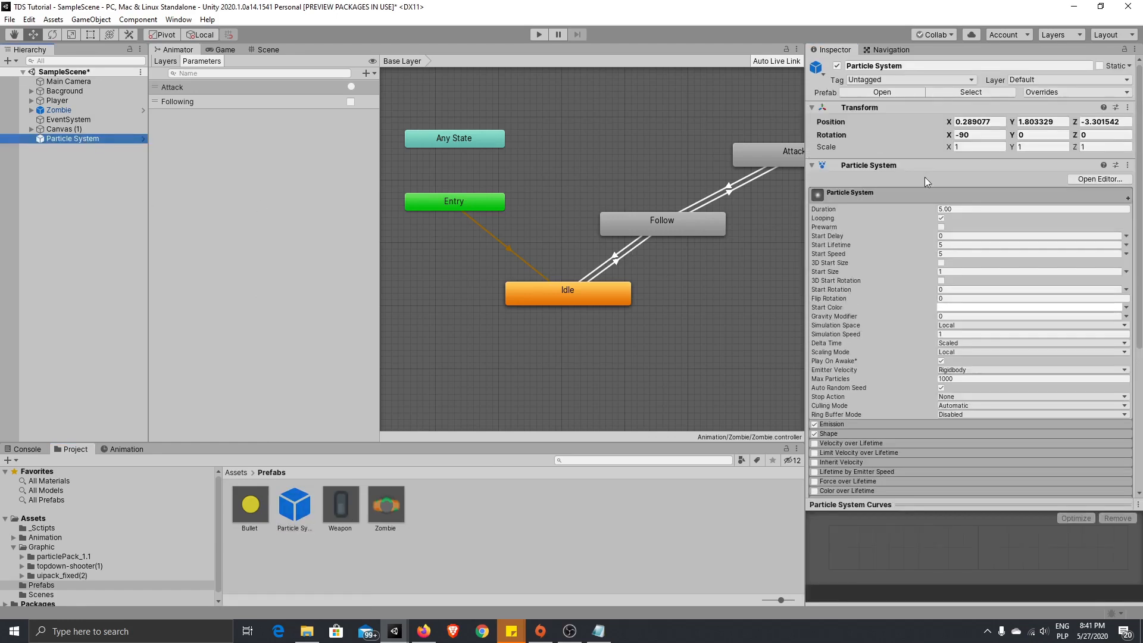
click(857, 65)
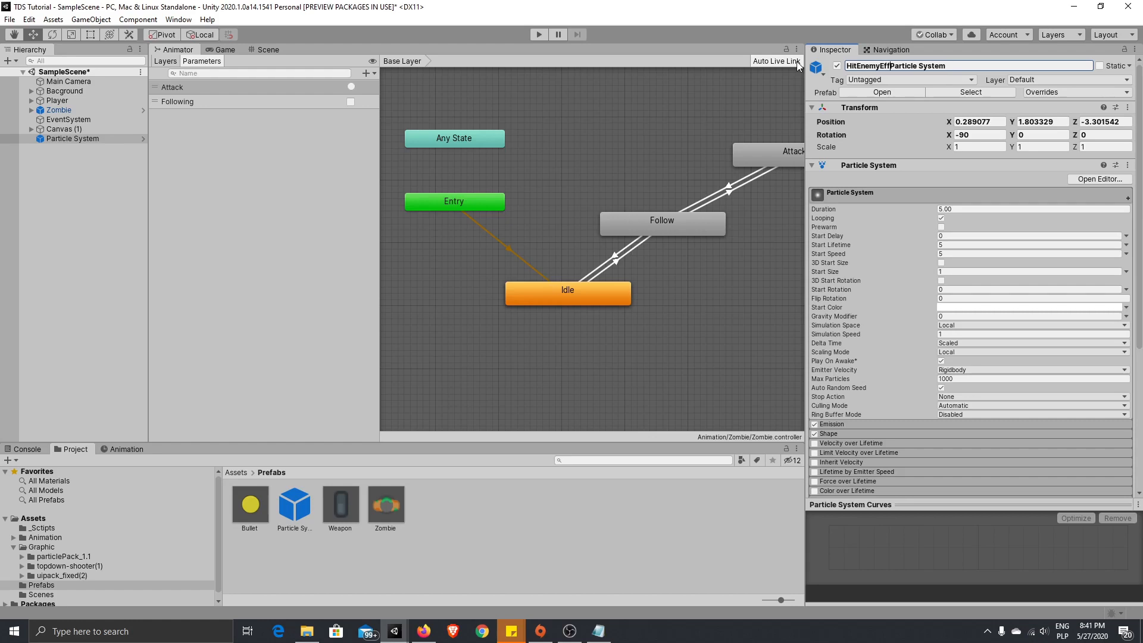
key(Return)
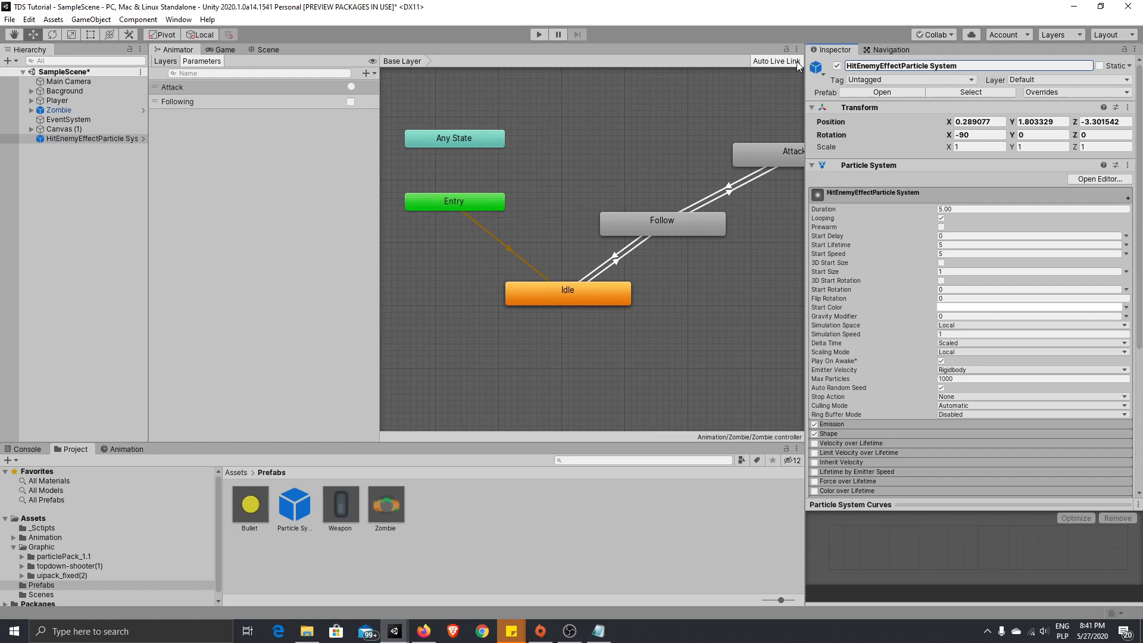
click(980, 64)
click(975, 65)
key(BackSpace)
click(94, 141)
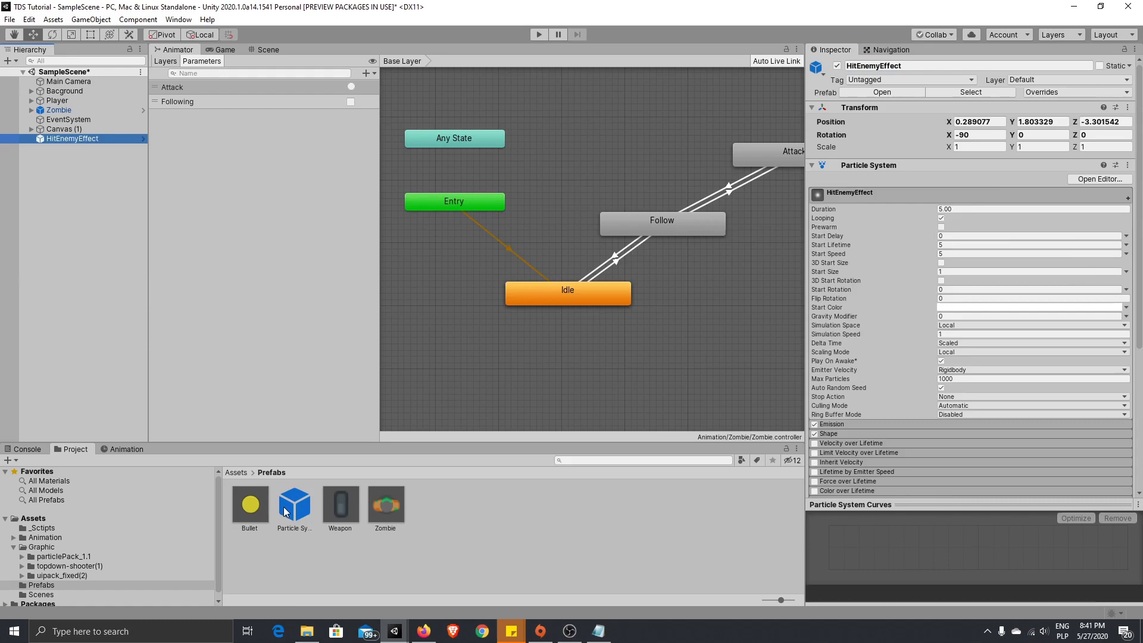
Step: Inspect the Particle System prefab asset and check the HitEnemyEffect instance for prefab overrides
click(286, 512)
click(119, 139)
click(1125, 92)
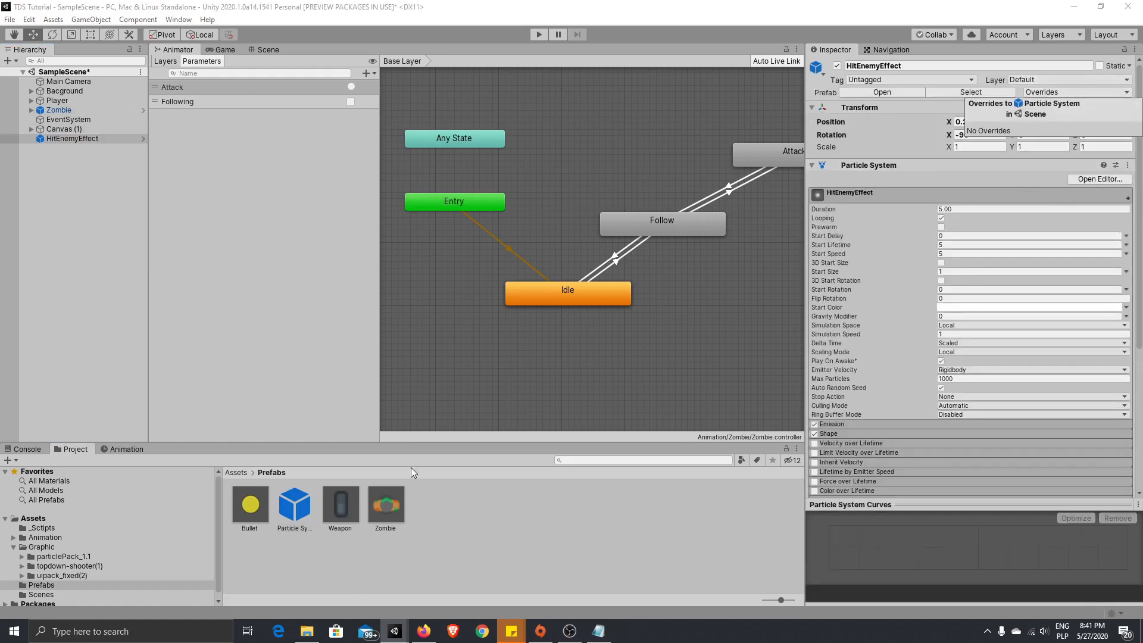
Step: Delete the Particle System prefab asset and save the scene's HitEnemyEffect object as a prefab in the Prefabs folder
click(307, 536)
key(Delete)
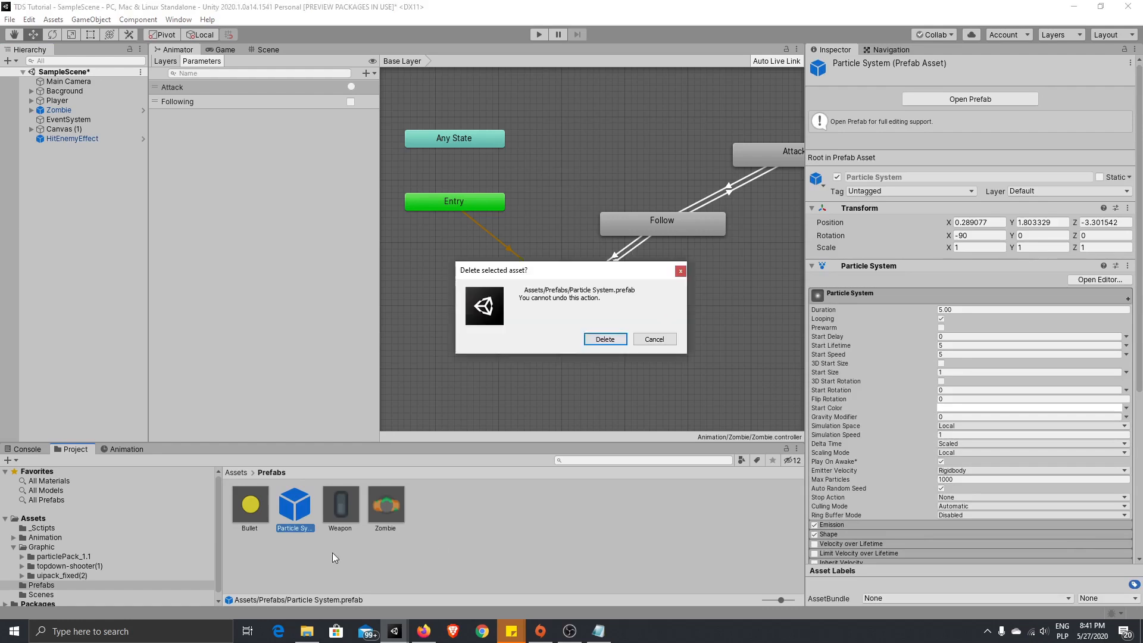
click(602, 340)
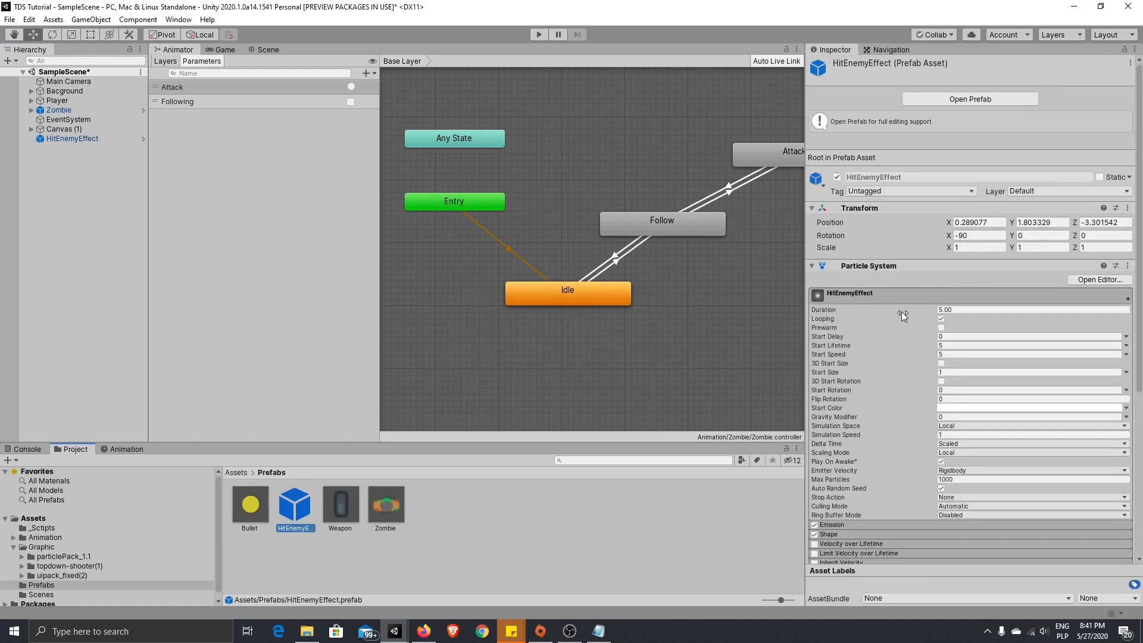
Step: Open the HitEnemyEffect prefab for editing and display its particle preview in the Scene view
double_click(294, 506)
click(224, 49)
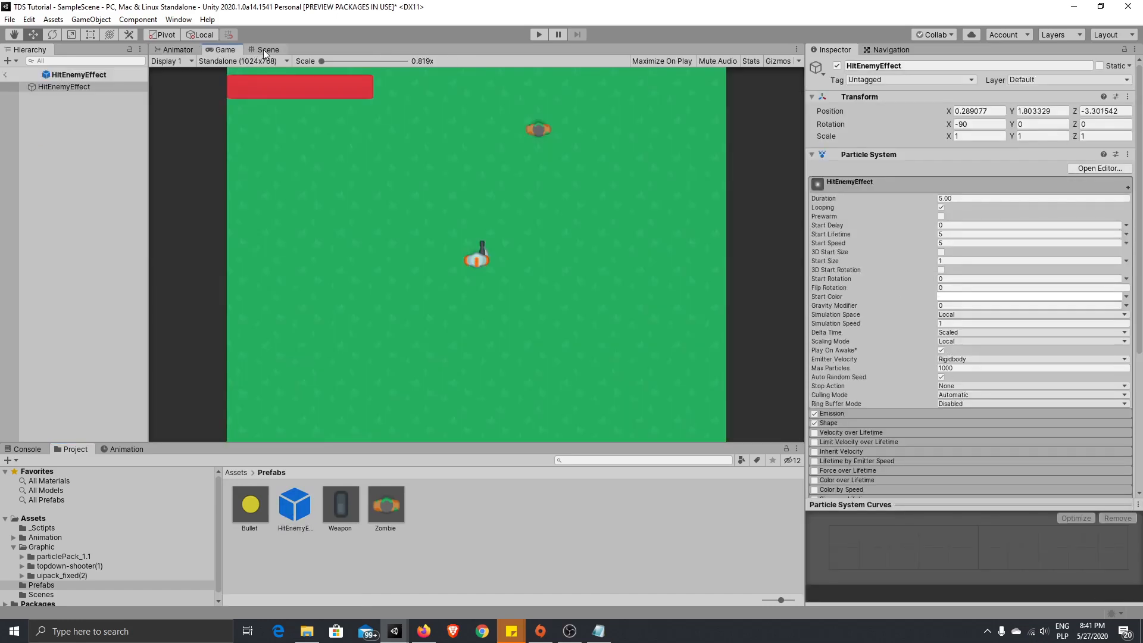
click(265, 50)
scroll(486, 231, up, 12)
middle_drag(438, 225, 526, 259)
scroll(526, 260, up, 1)
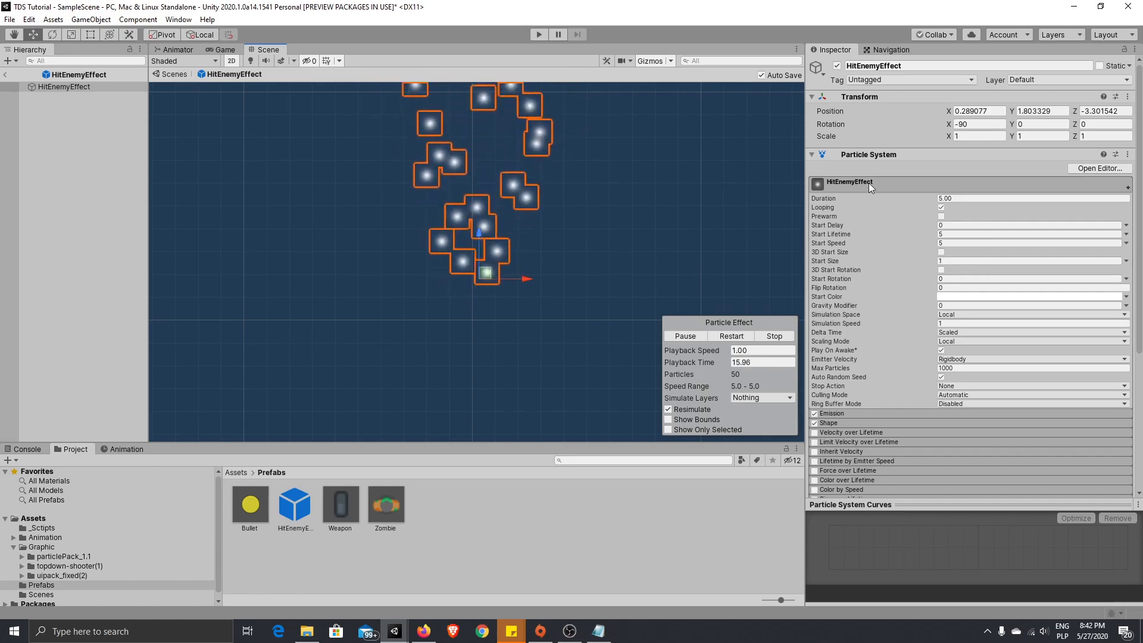
Step: Expand the Emission module of HitEnemyEffect and set Rate over Time to 0
click(967, 199)
click(839, 414)
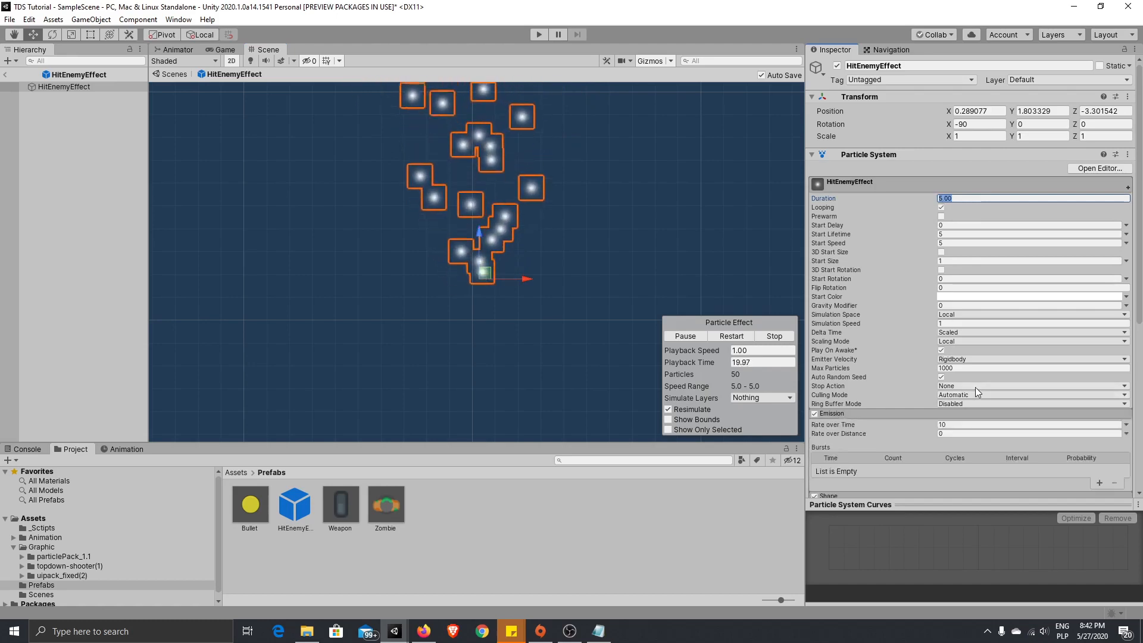
scroll(978, 389, down, 3)
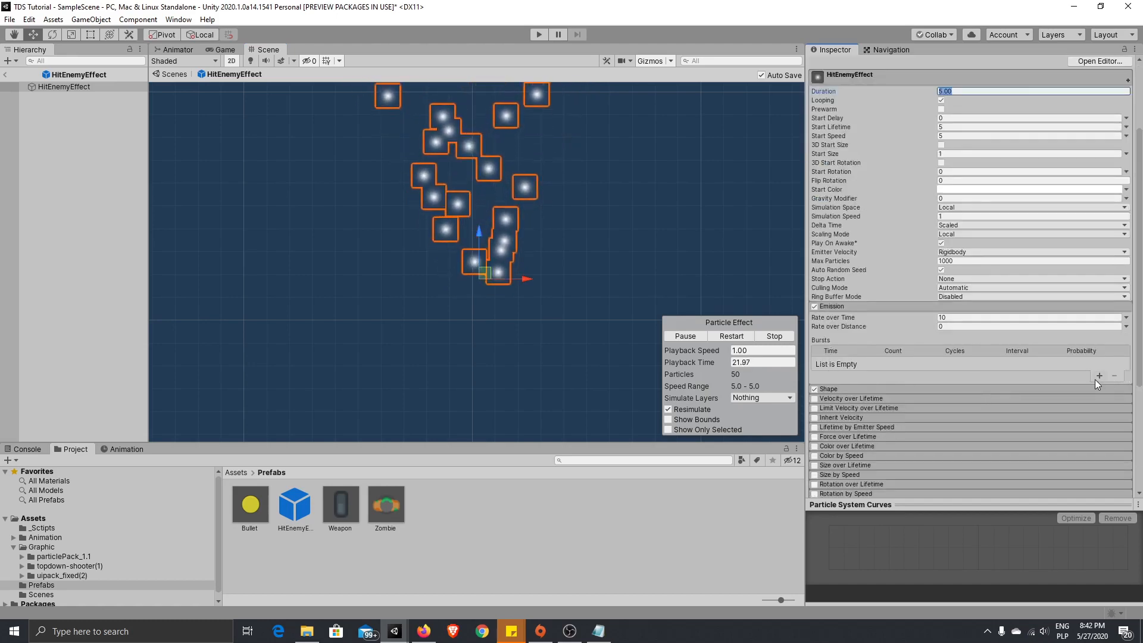
click(988, 320)
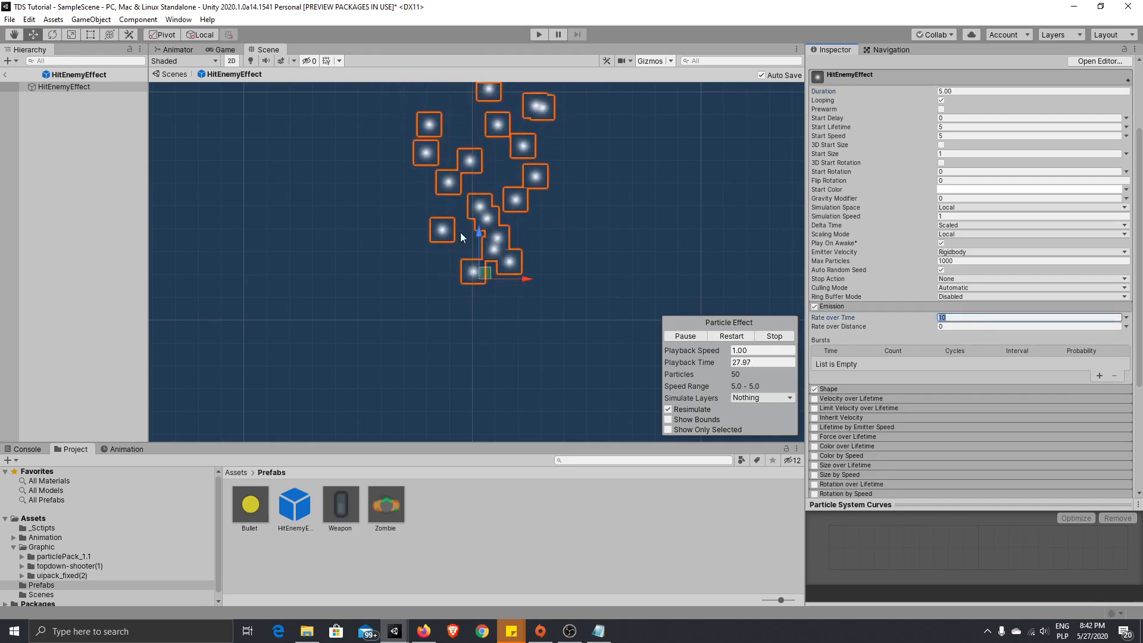
text(0)
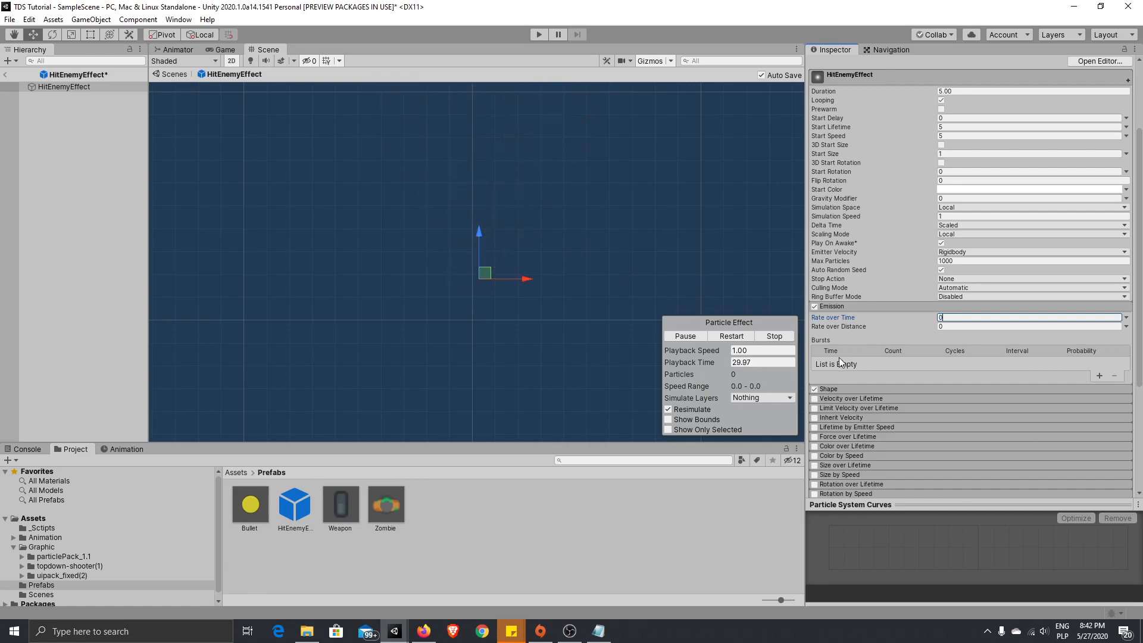
Step: Add an emission burst to HitEnemyEffect with a count of 15 particles, keeping the object selected
click(1099, 376)
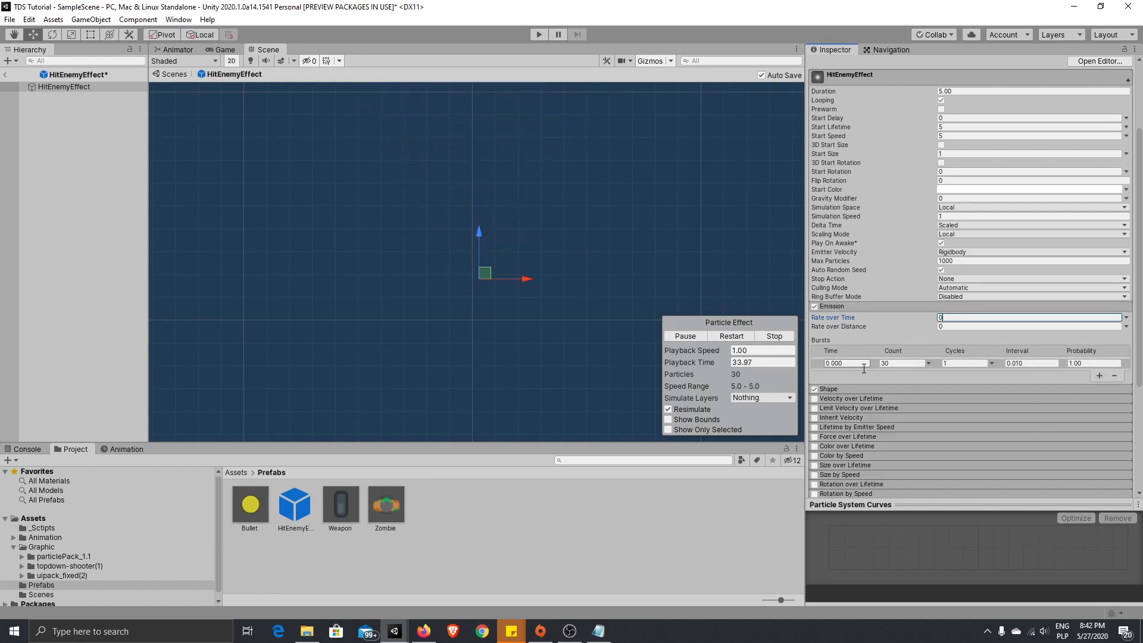
click(912, 365)
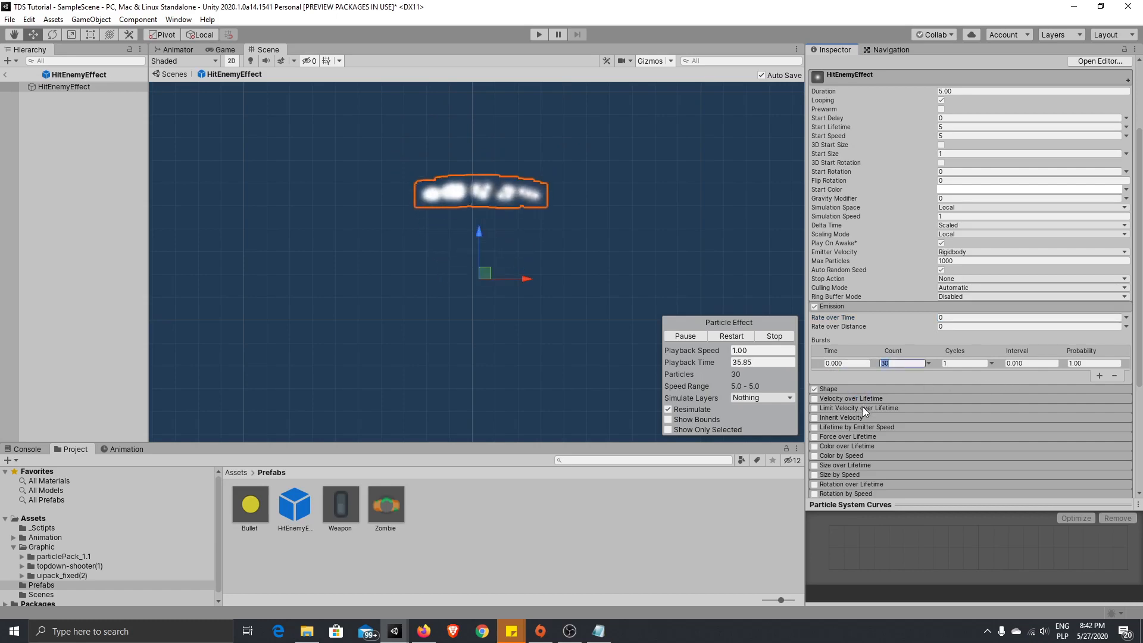
text(15)
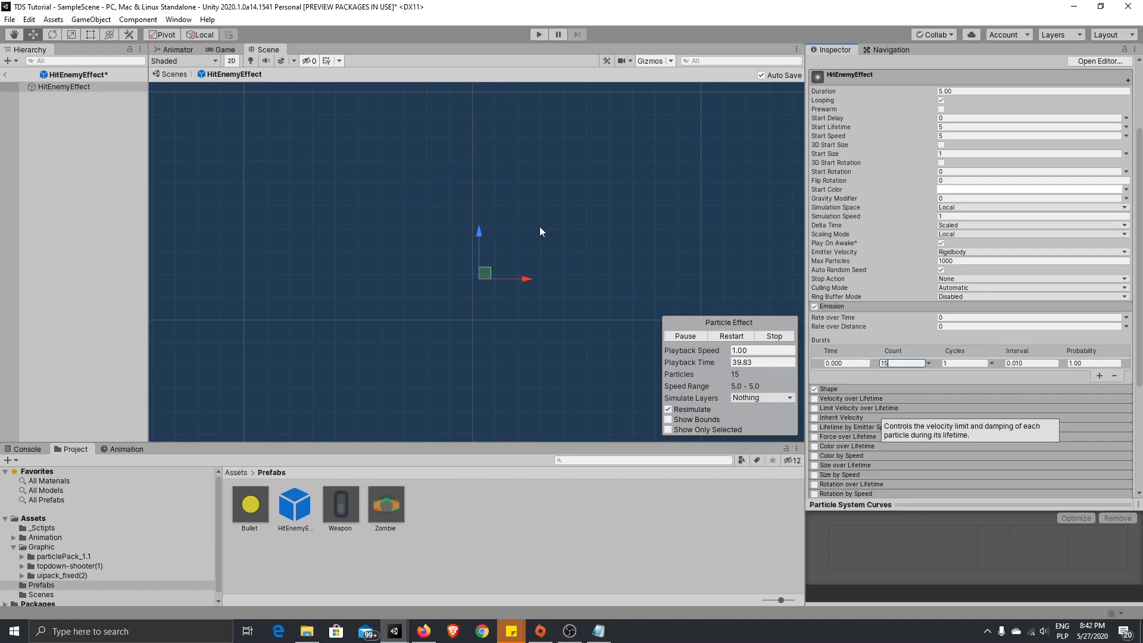
click(689, 286)
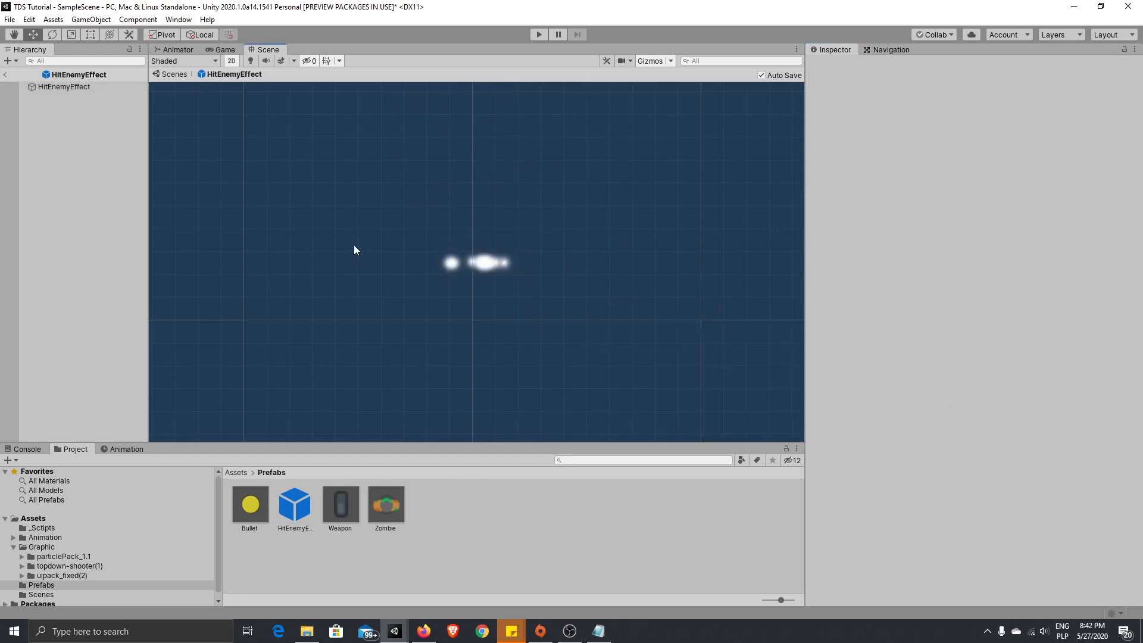
click(84, 89)
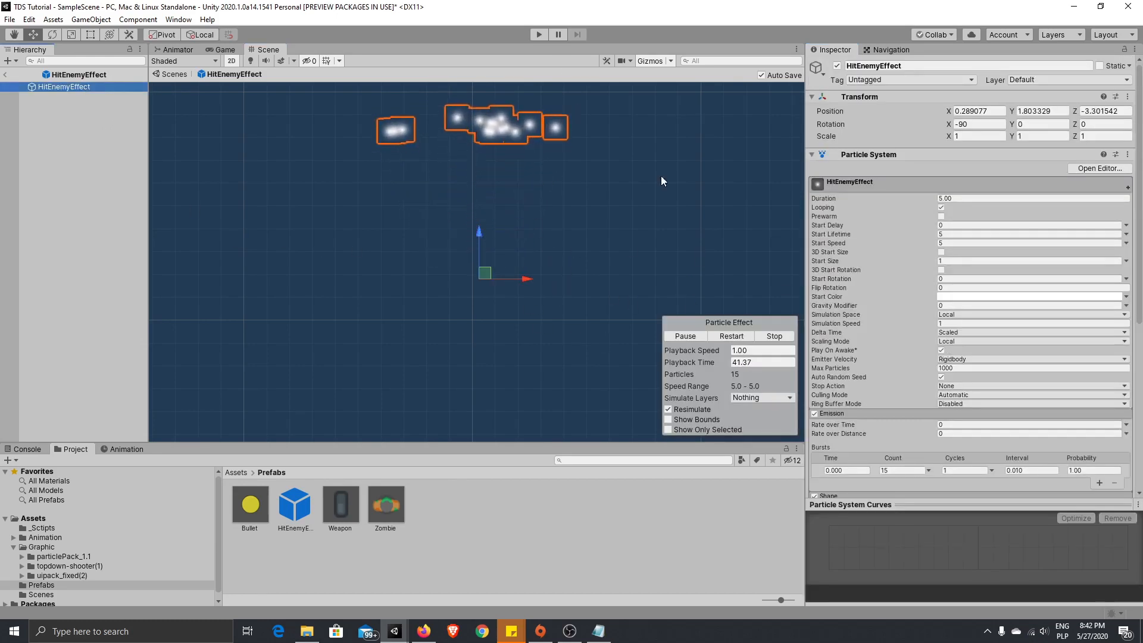
Step: Expand the Shape module to show the emitter cone and set the particle system's Duration to 0.2
scroll(982, 391, down, 2)
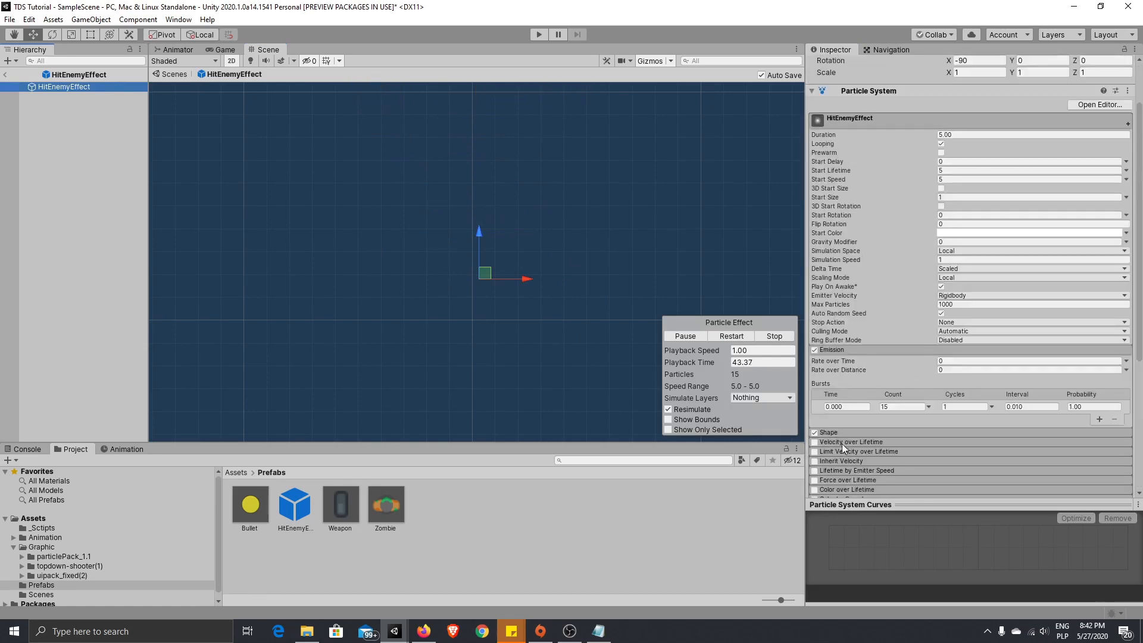
click(842, 437)
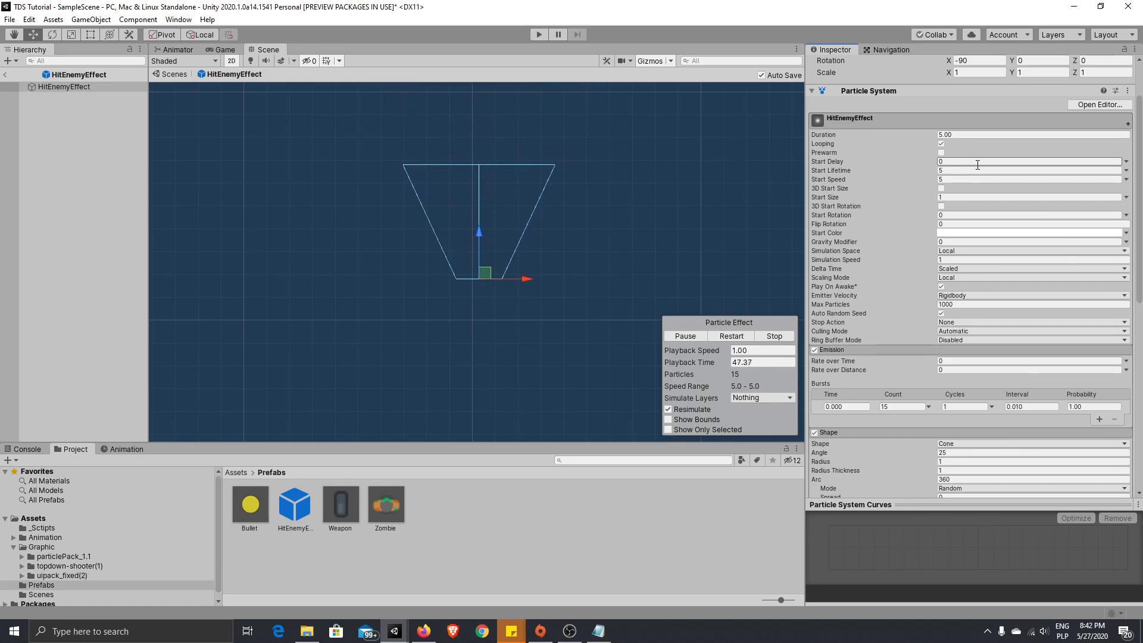
scroll(442, 220, down, 1)
scroll(504, 224, down, 2)
middle_drag(516, 196, 552, 330)
middle_drag(564, 285, 568, 234)
scroll(583, 267, up, 3)
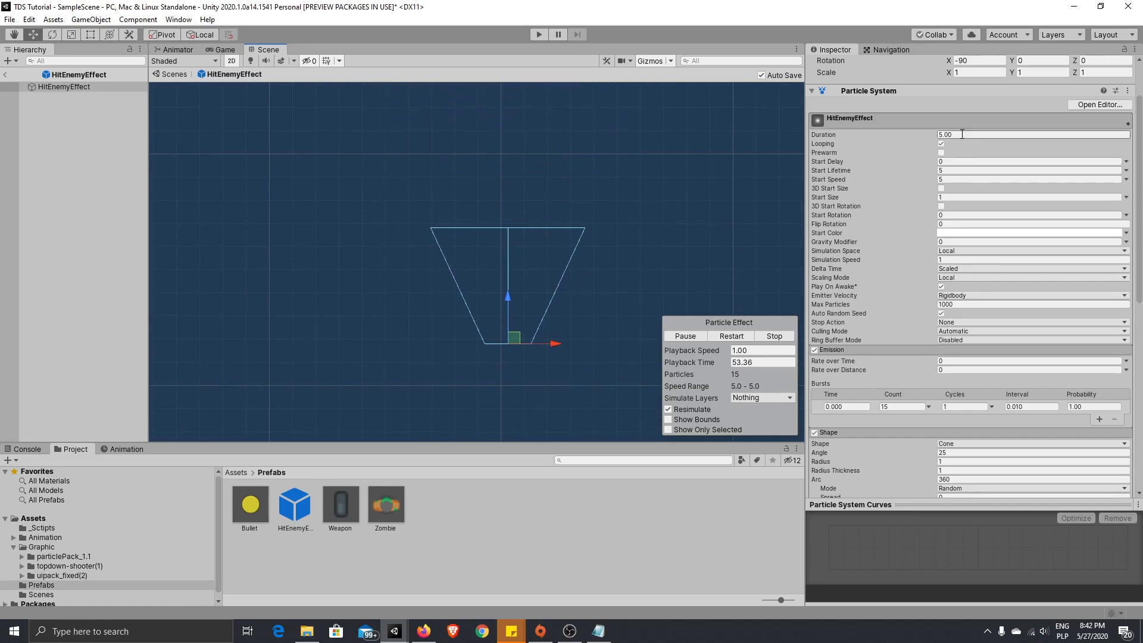
text(0)
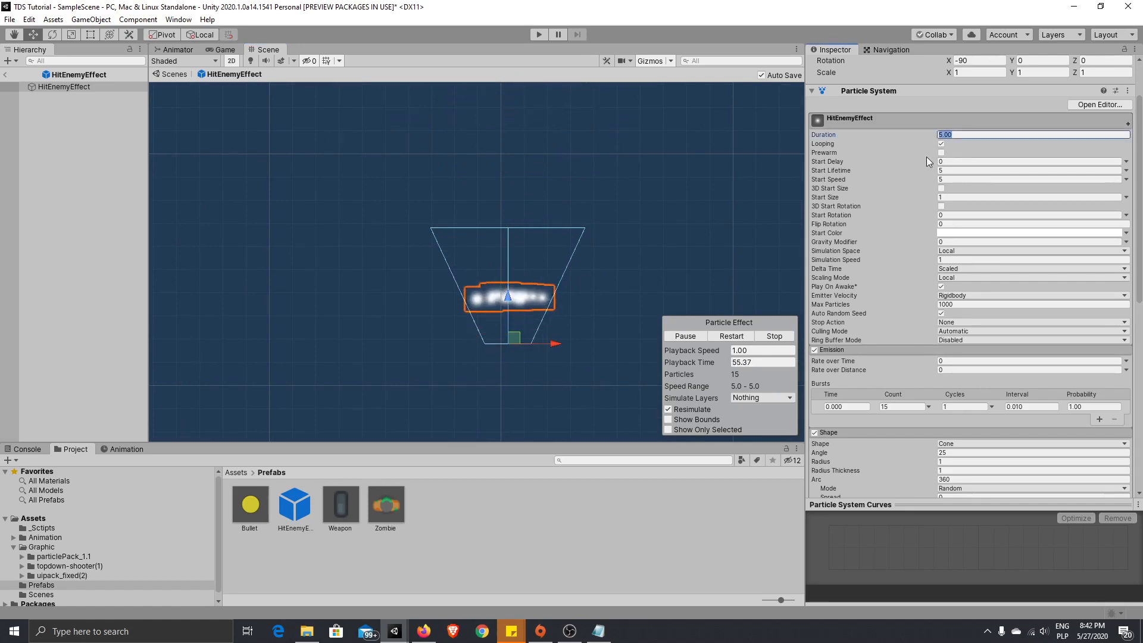
text(,2)
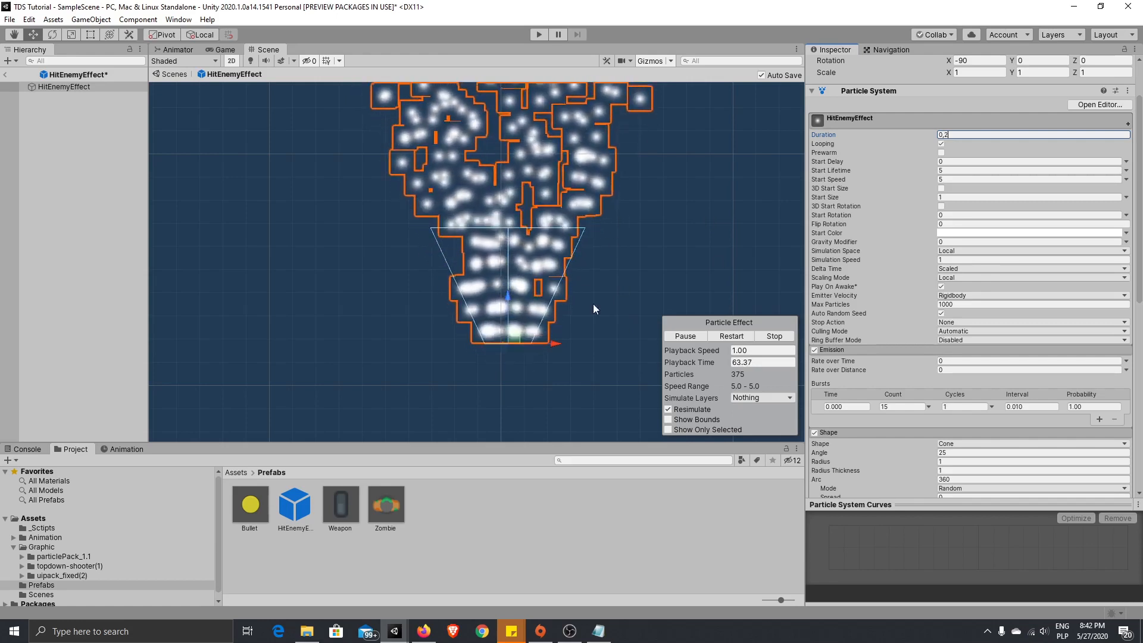
Step: Switch Start Lifetime to Random Between Two Constants and set its second value to 0.2
click(961, 169)
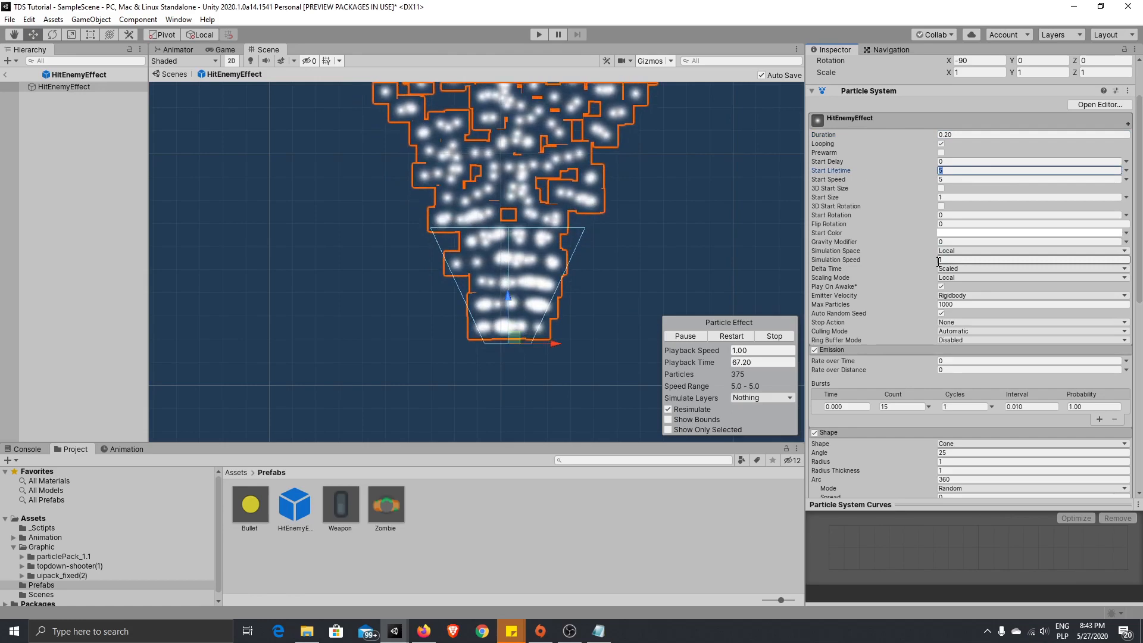
text(0,1)
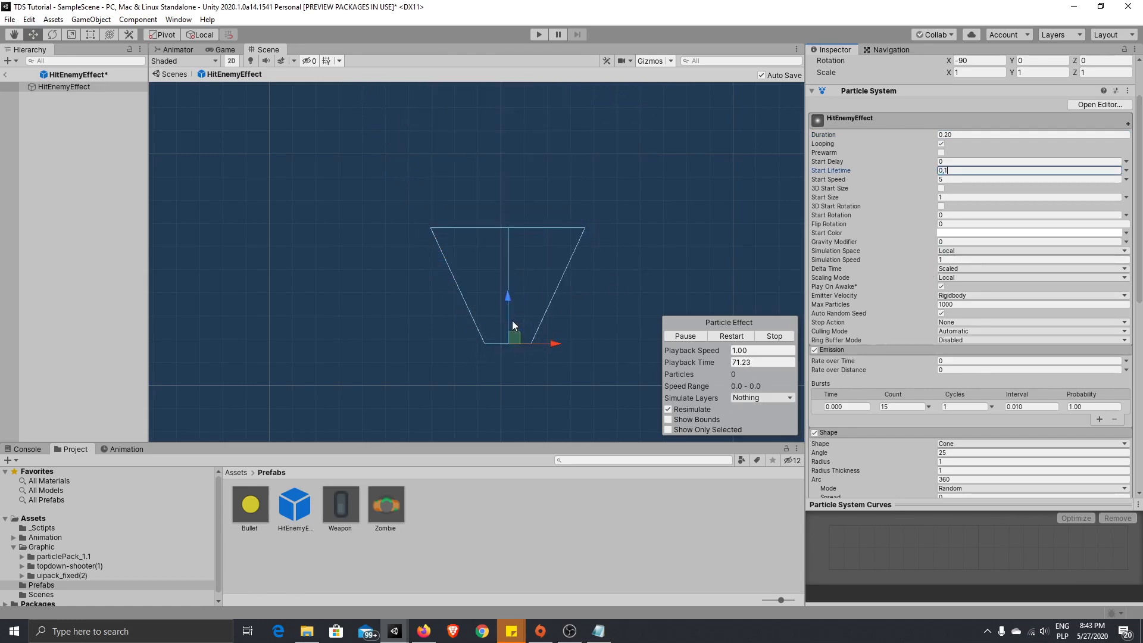
scroll(507, 370, up, 4)
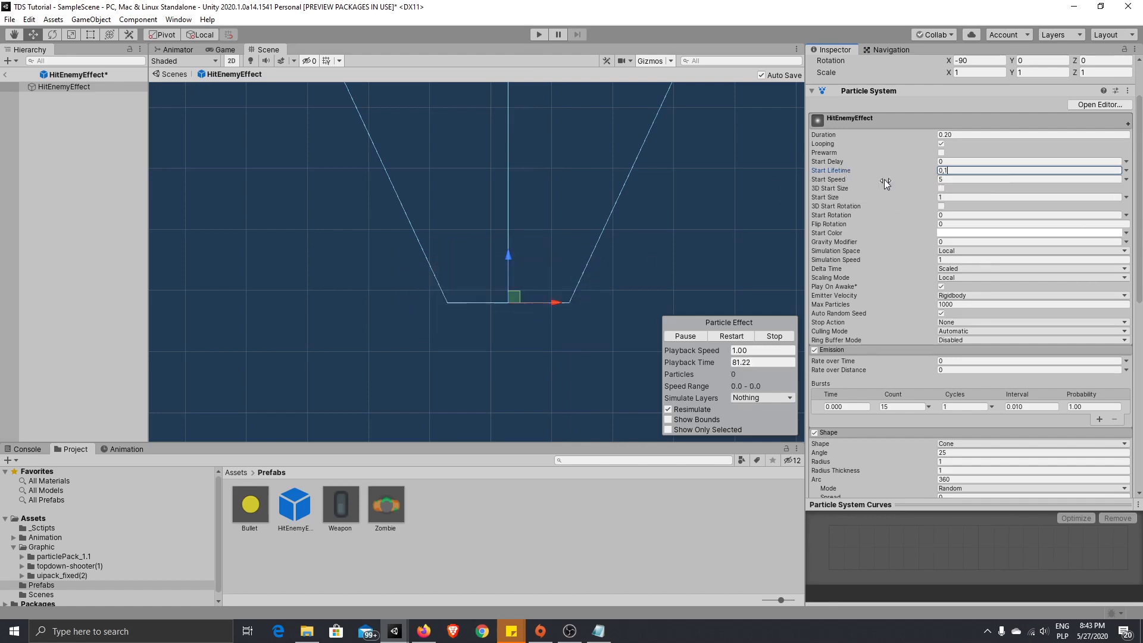
click(1126, 171)
click(1078, 209)
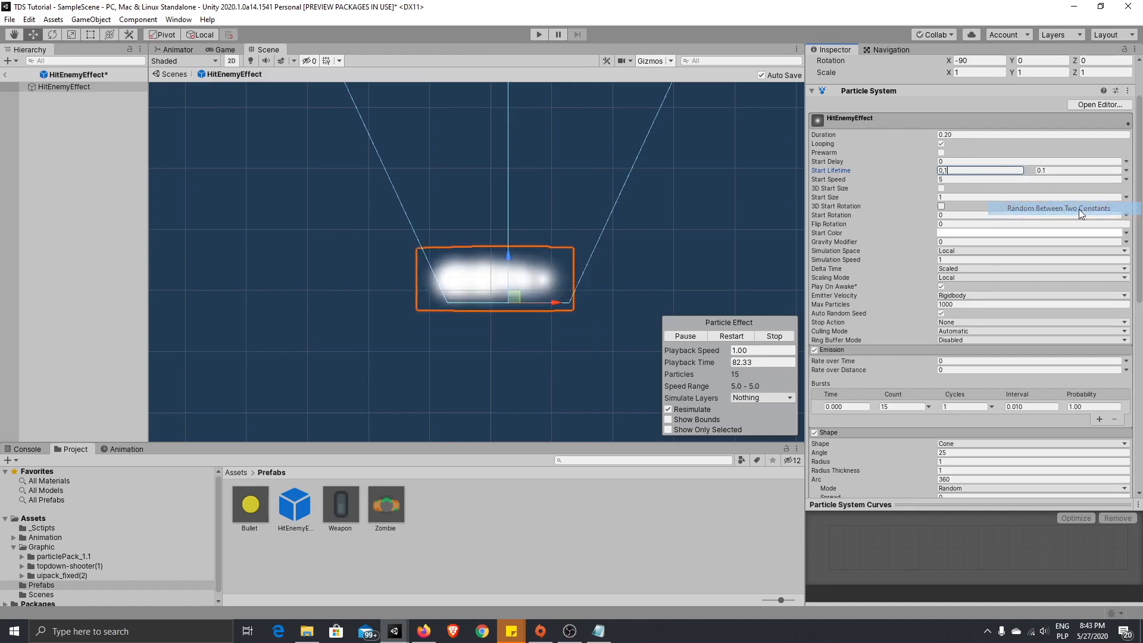
drag(1061, 171, 1042, 173)
text(0)
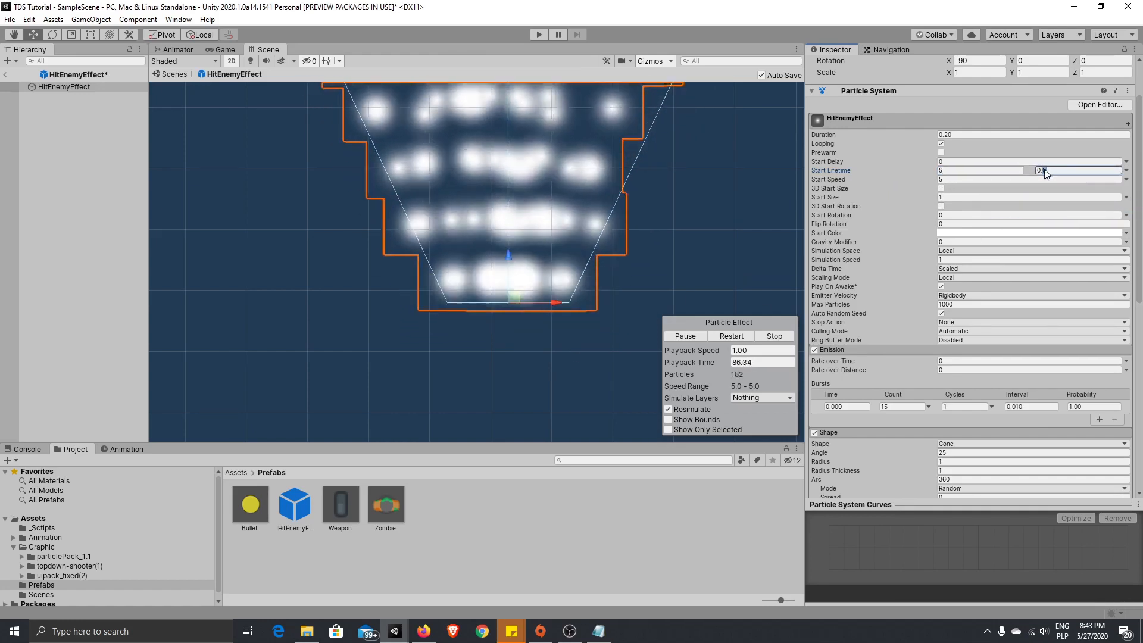
click(536, 391)
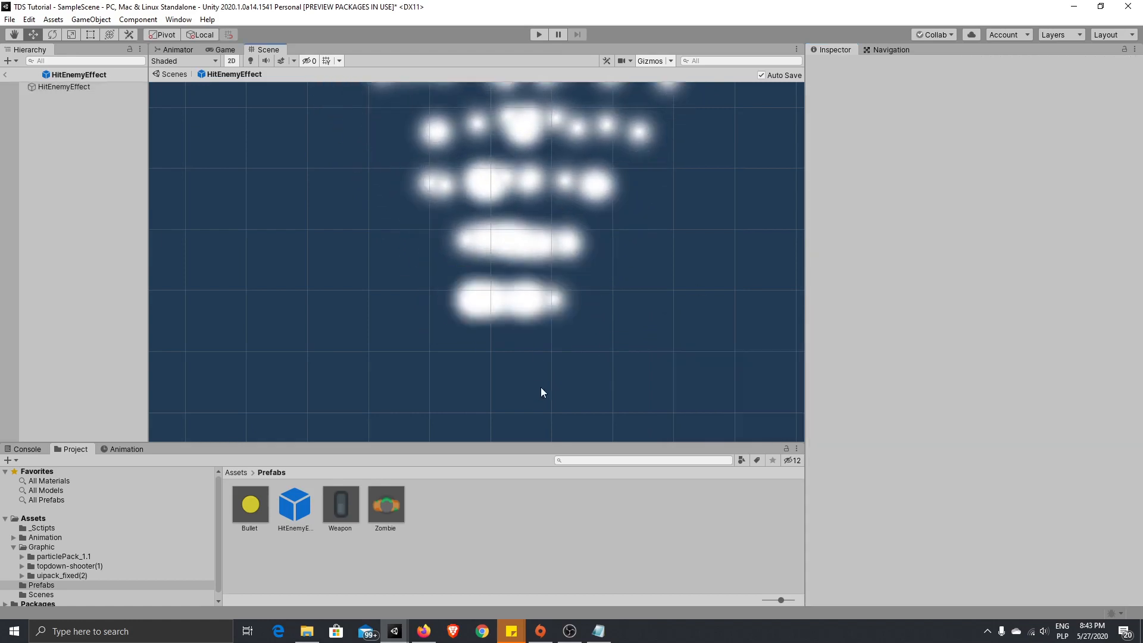
Step: Reselect HitEnemyEffect, turn off Looping and replay the particle preview
click(526, 310)
click(941, 208)
click(683, 336)
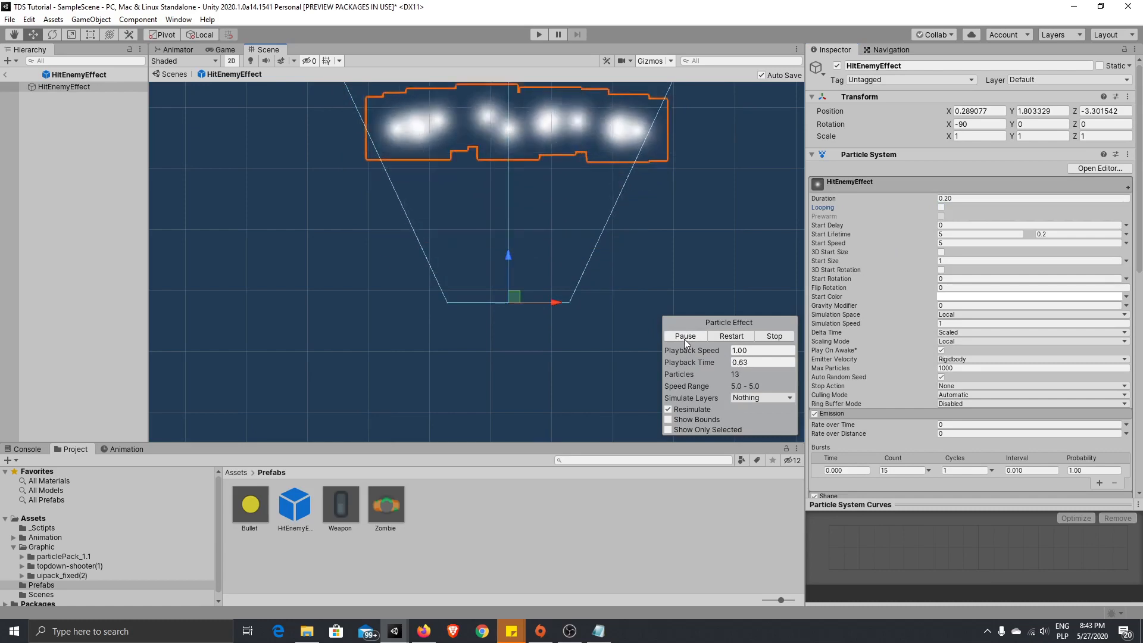
Step: Set the first Start Lifetime value to 0.1 and replay the HitEnemyEffect preview
scroll(631, 220, down, 1)
scroll(631, 219, down, 8)
middle_drag(620, 189, 575, 233)
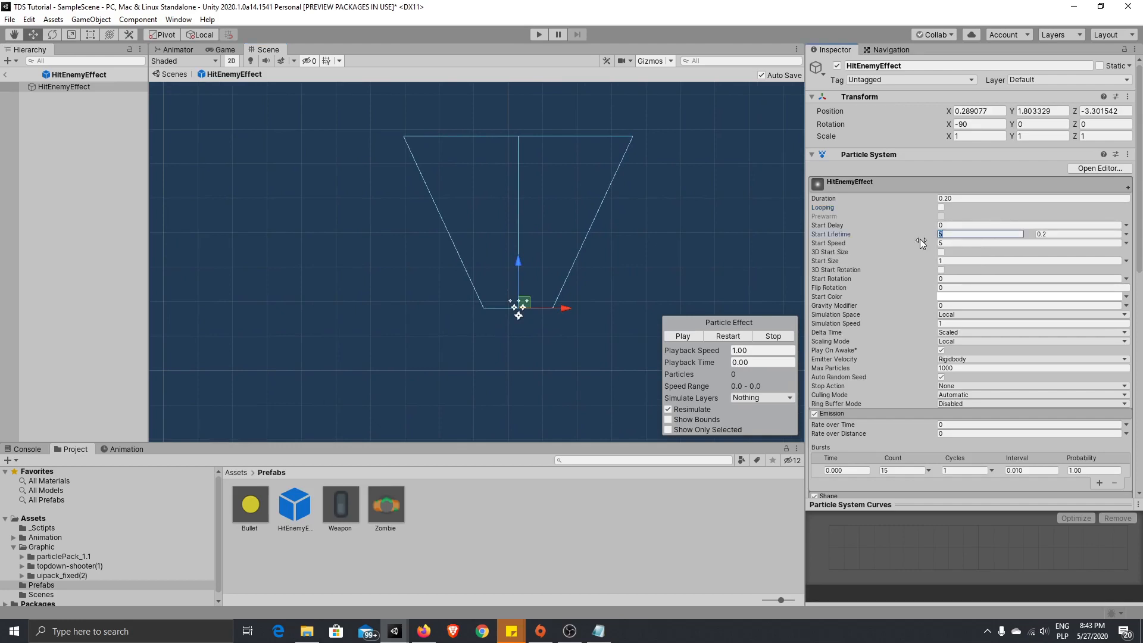
text(1)
click(580, 340)
click(70, 87)
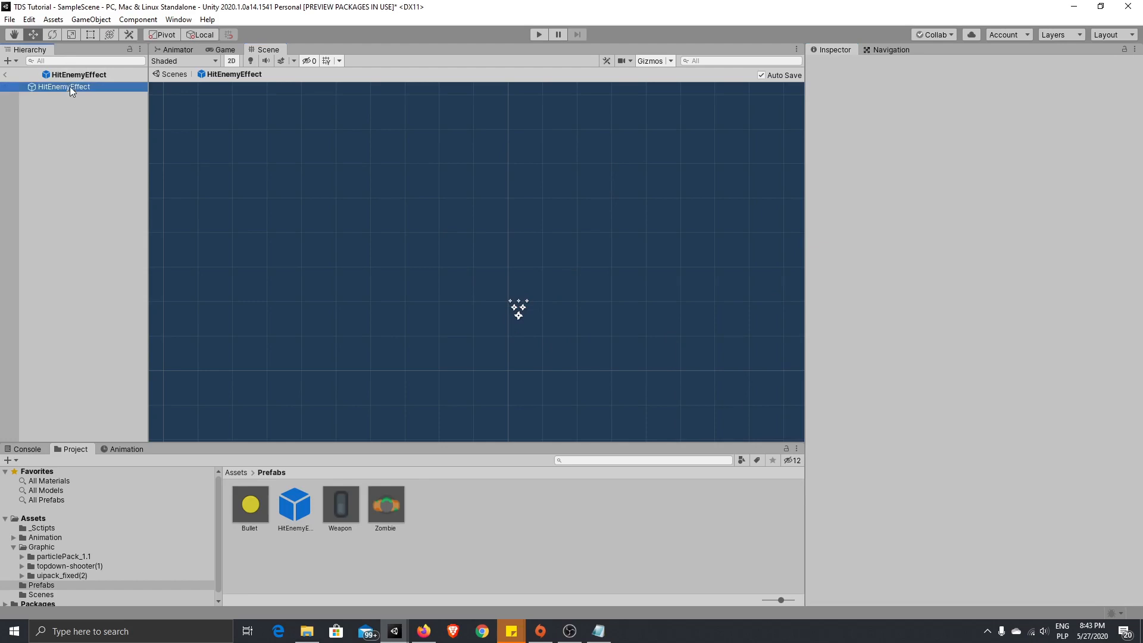
click(688, 337)
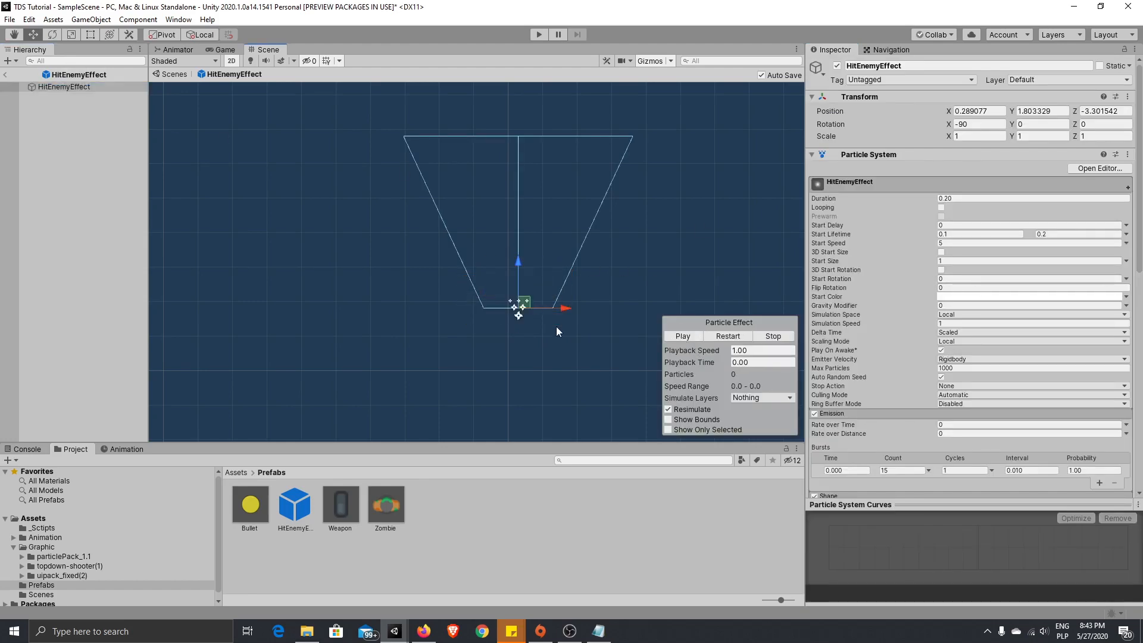
Step: Set Start Speed to Random Between Two Constants with values 10 and 15, keeping HitEnemyEffect selected
scroll(557, 335, up, 2)
click(1006, 244)
click(1125, 243)
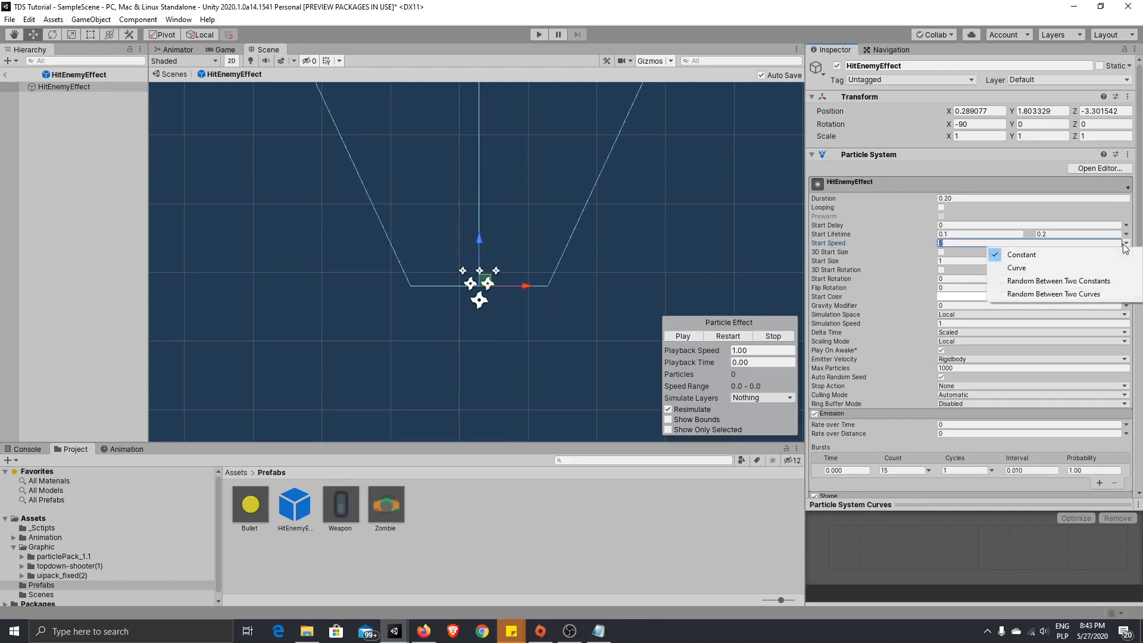
click(1099, 281)
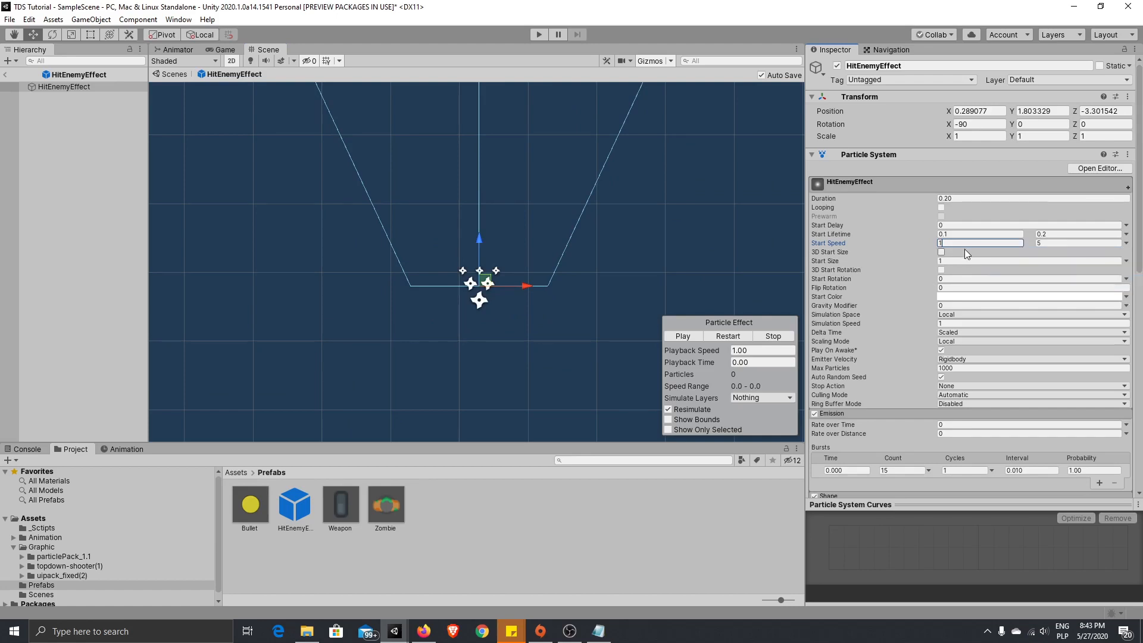
double_click(1048, 244)
text(1)
click(637, 333)
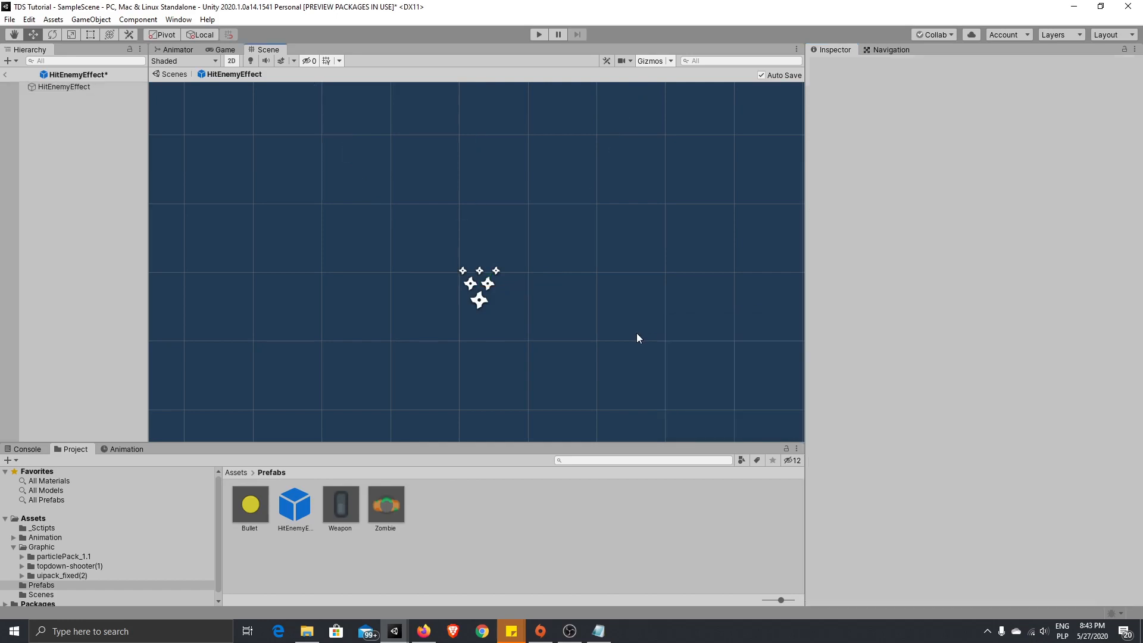
click(51, 85)
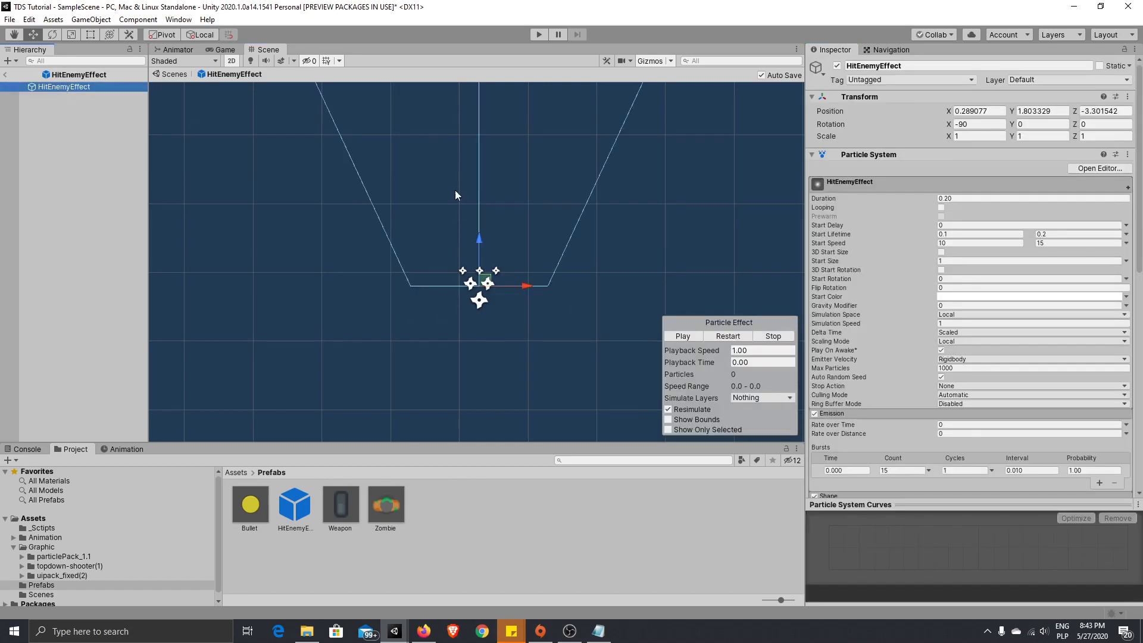
Step: Set Start Size to Random Between Two Constants with values 0.4 and 0.6
click(951, 262)
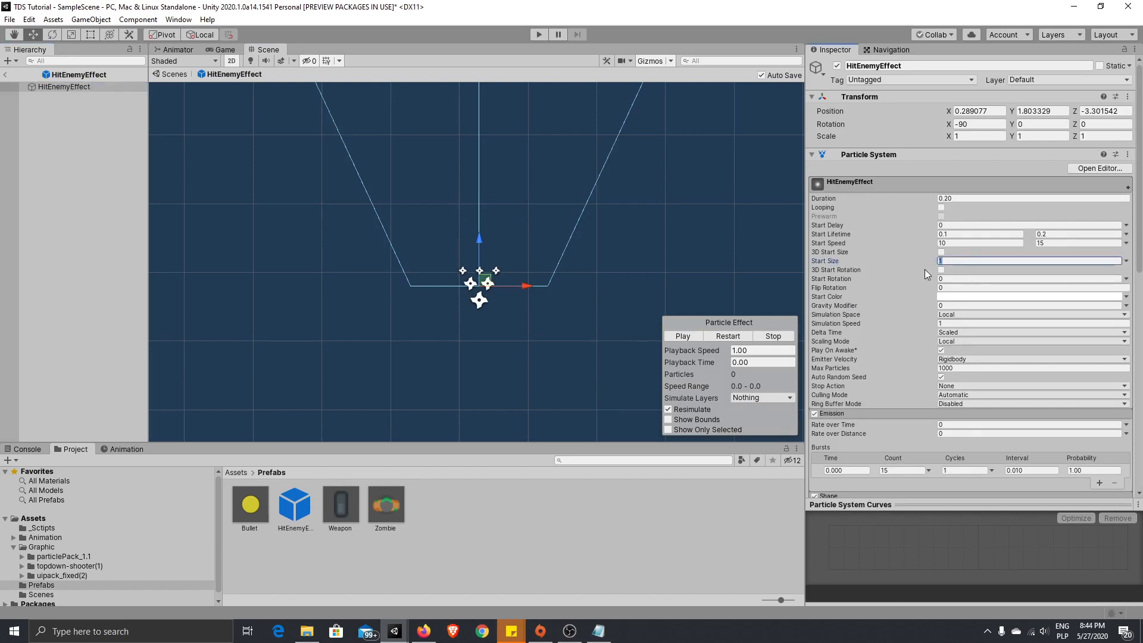
text(0,)
click(1125, 260)
click(1100, 303)
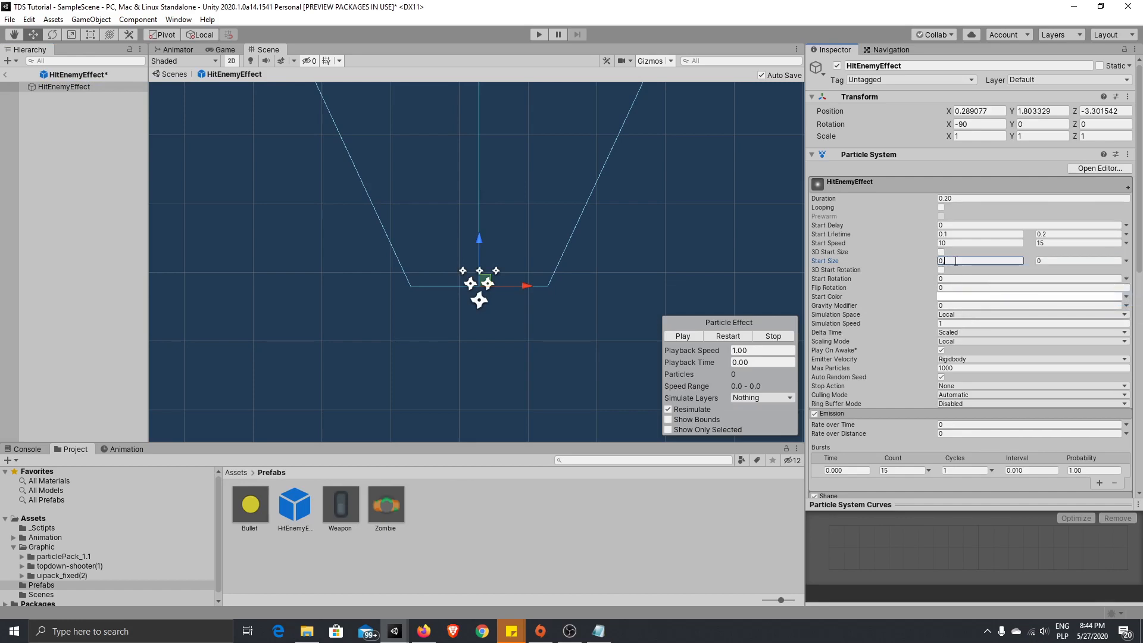
text(4)
click(1048, 261)
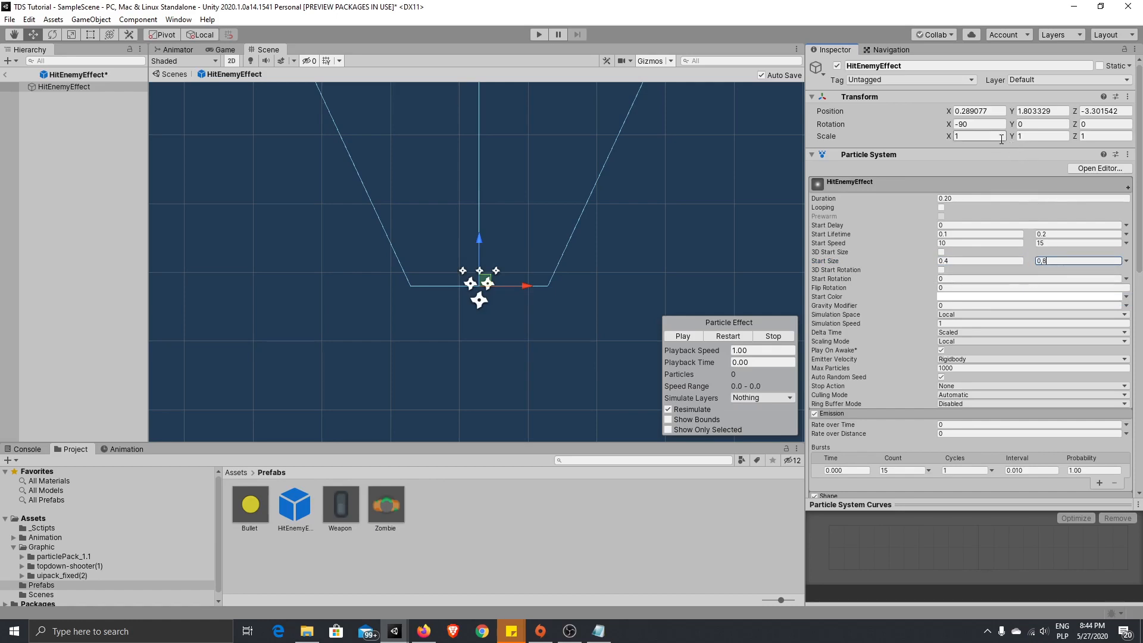
Step: Reselect HitEnemyEffect and replay its particle preview several times to examine the burst
click(624, 250)
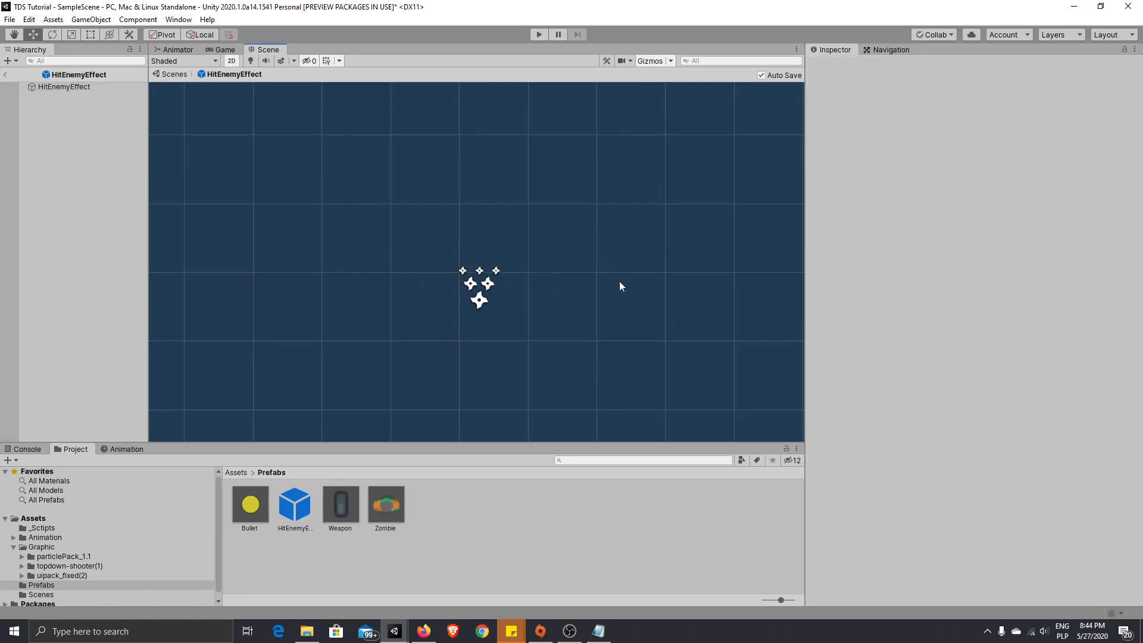
click(73, 91)
click(687, 336)
click(687, 337)
scroll(585, 272, down, 1)
scroll(585, 267, up, 3)
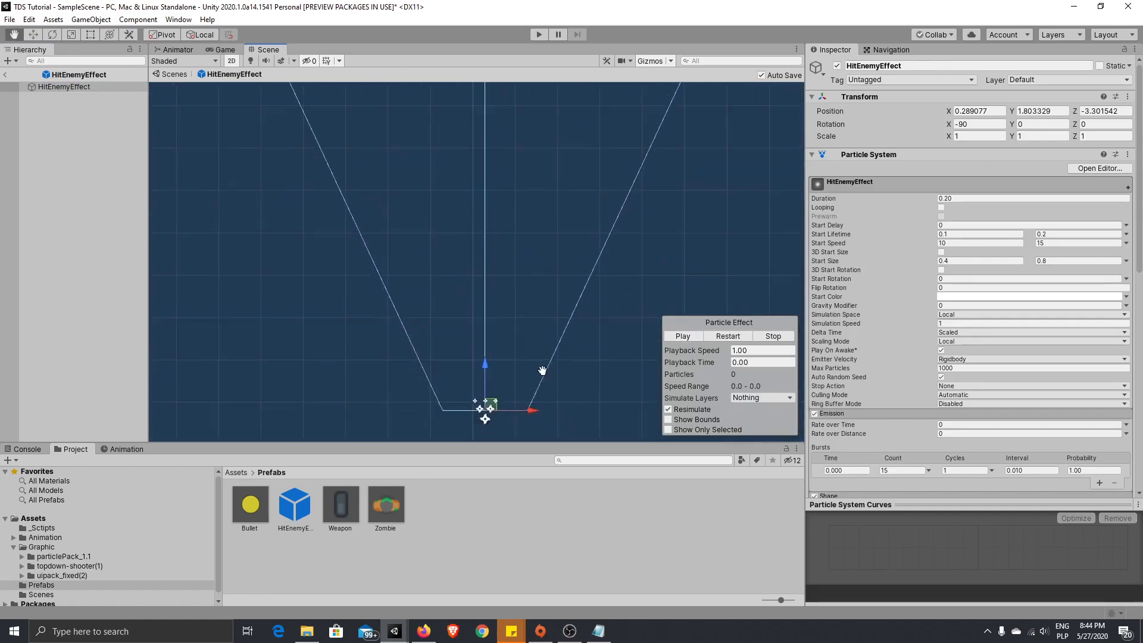
click(684, 337)
click(689, 338)
click(690, 338)
click(690, 338)
click(690, 338)
click(690, 338)
scroll(552, 308, down, 3)
middle_drag(471, 361, 485, 307)
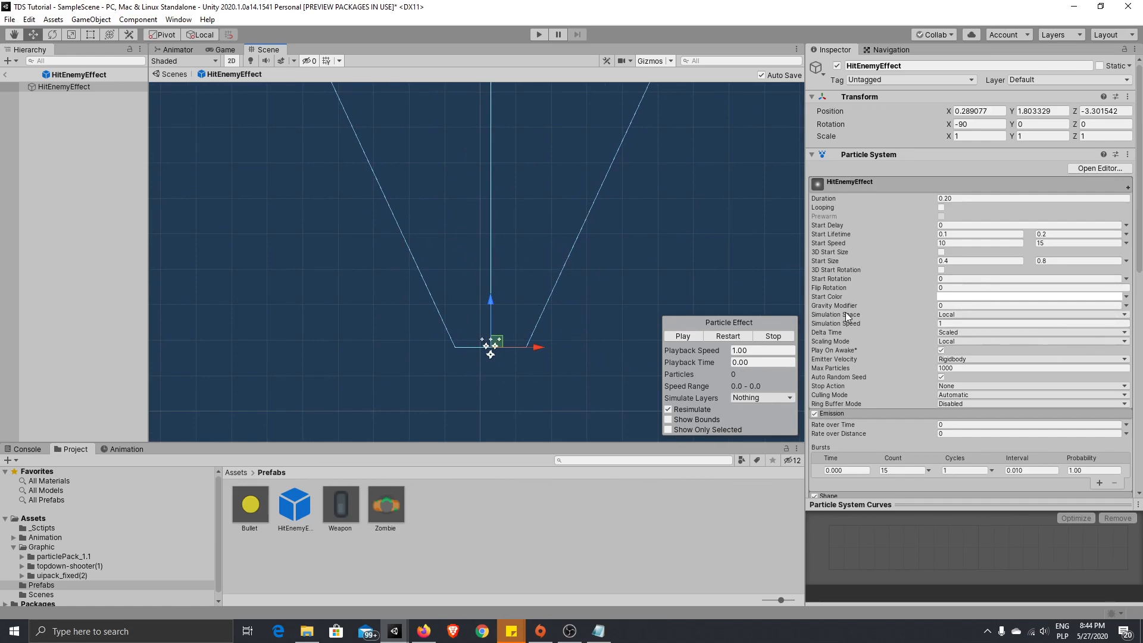
Step: Set the HitEnemyEffect Start Color to orange-red EC420F and replay the particle preview
click(1021, 295)
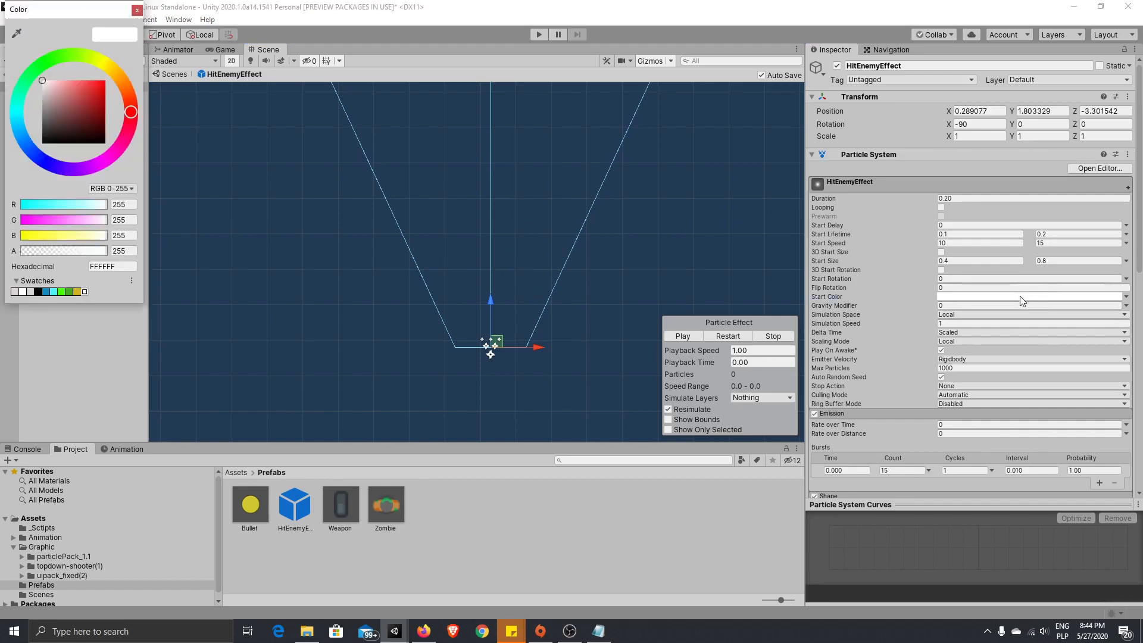
click(130, 97)
drag(100, 91, 102, 85)
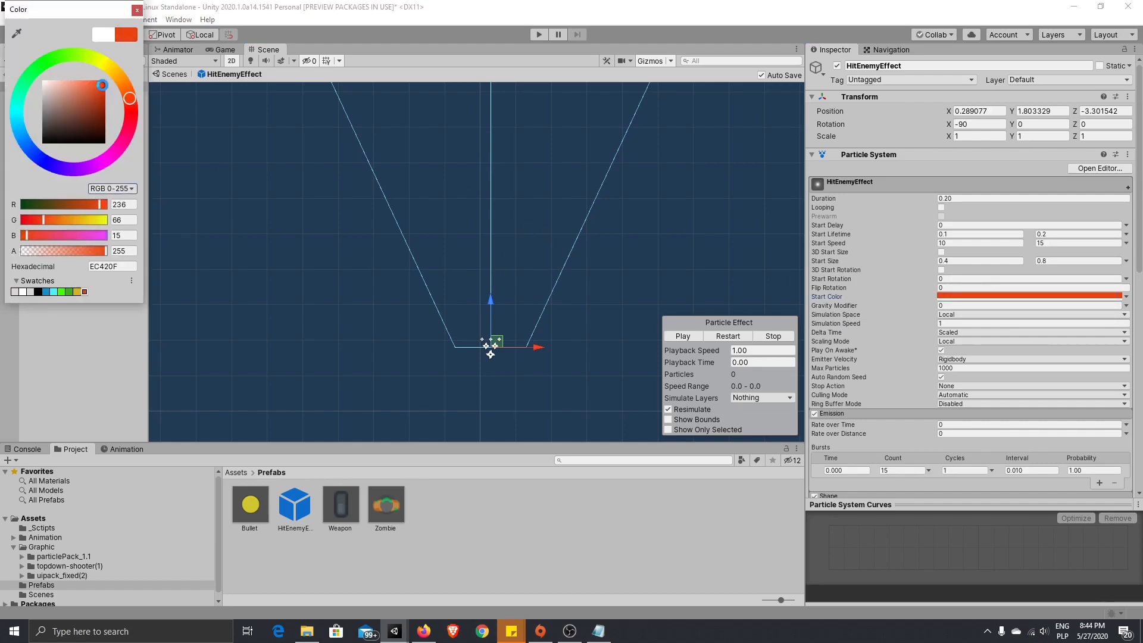
click(683, 337)
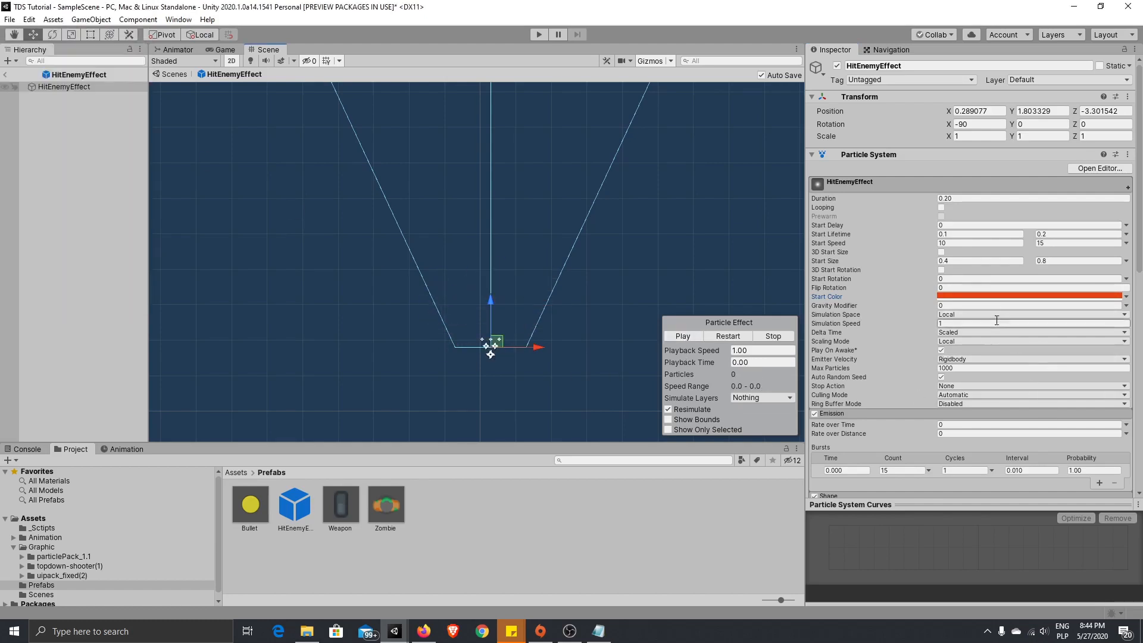
Step: Enable the Color over Lifetime module of the HitEnemyEffect particle system
scroll(1041, 336, down, 3)
scroll(1022, 305, down, 6)
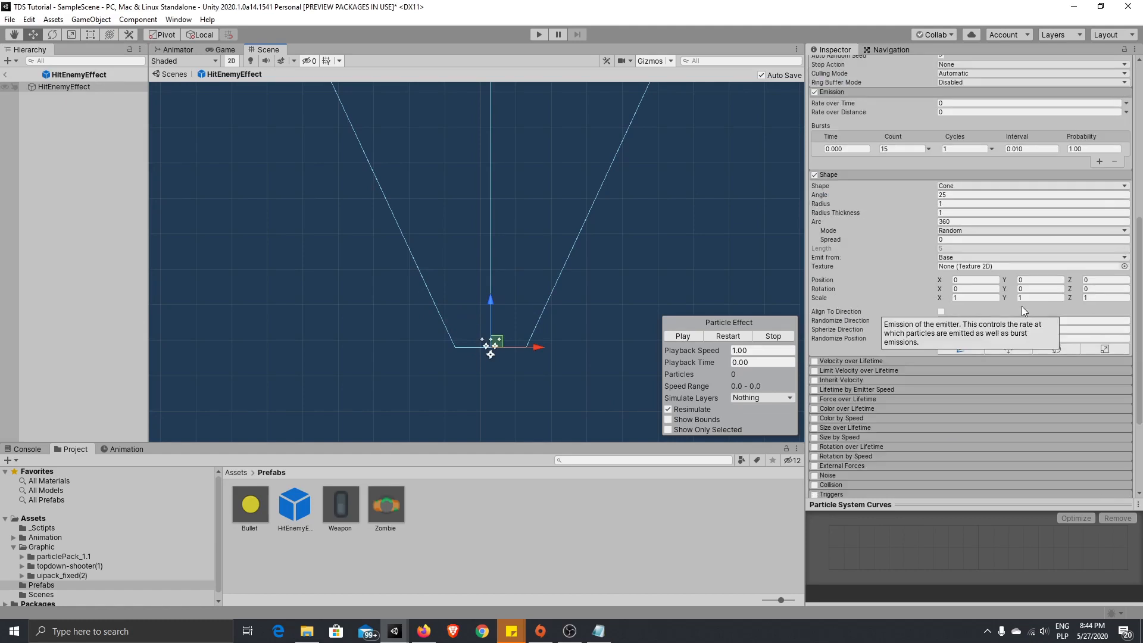
scroll(945, 352, down, 3)
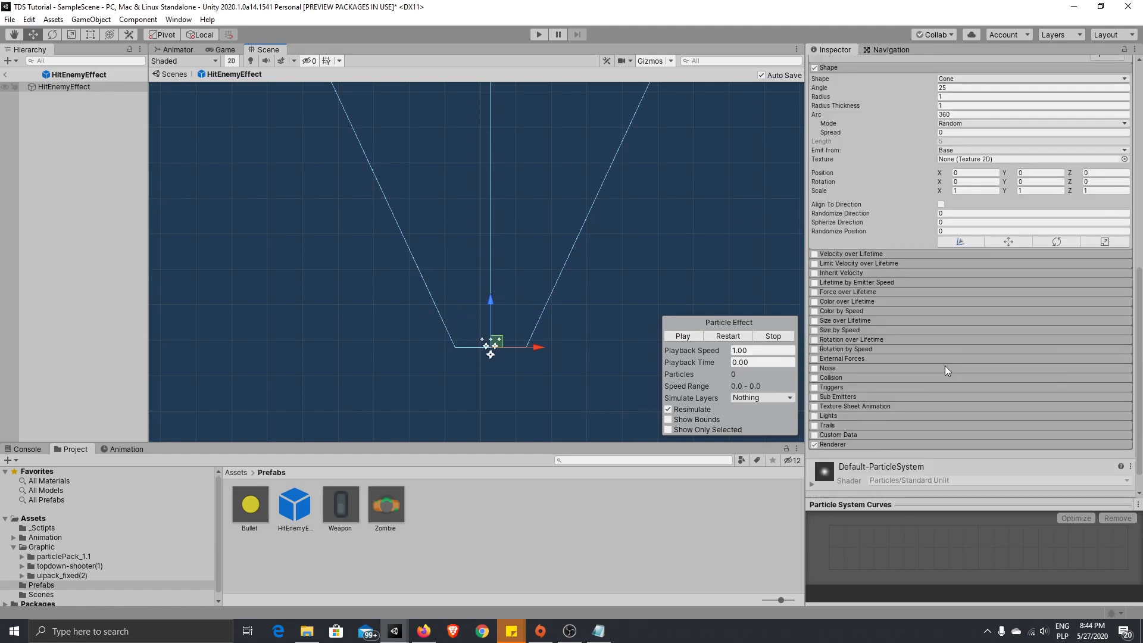
click(854, 300)
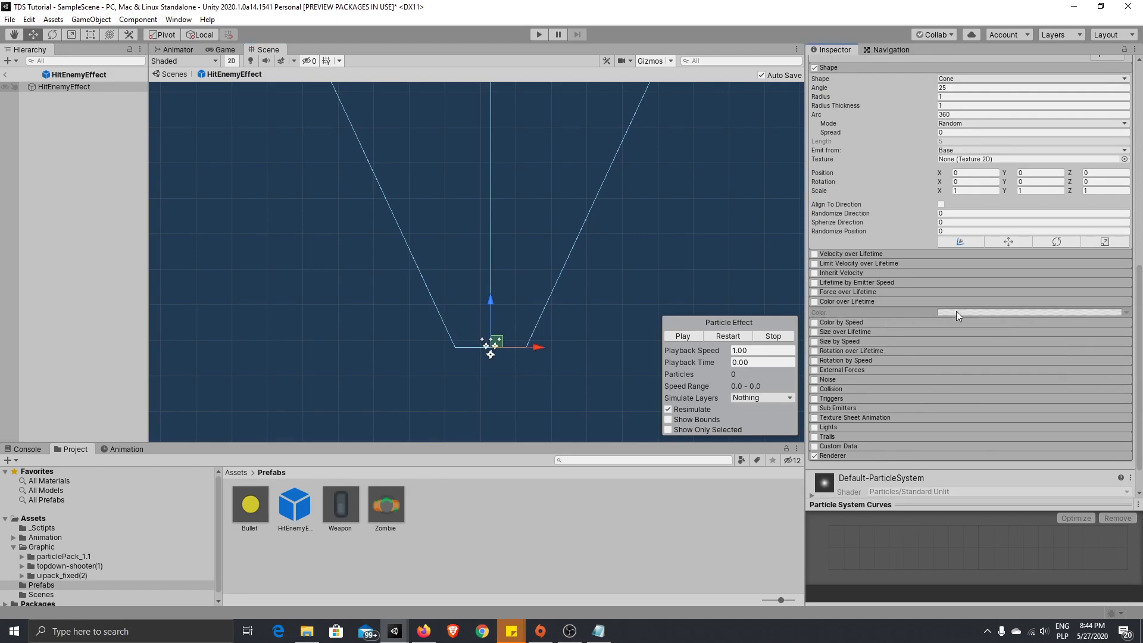
click(814, 302)
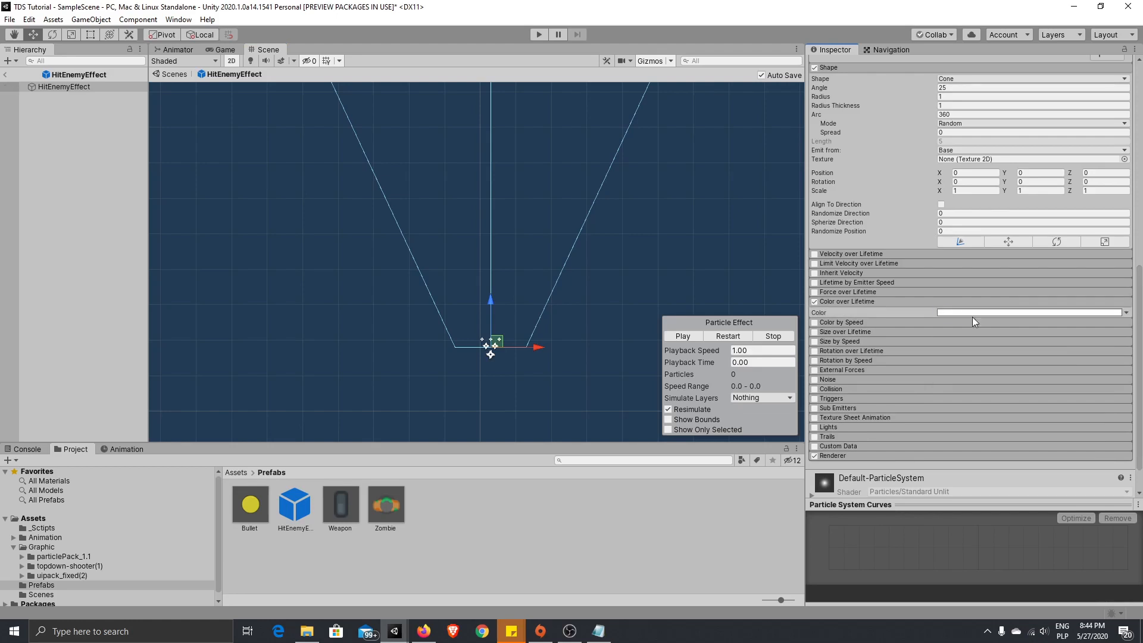
Step: Apply the first gradient preset to Color over Lifetime and set its starting color key to white FFFFFF
click(1125, 313)
click(1101, 316)
click(954, 313)
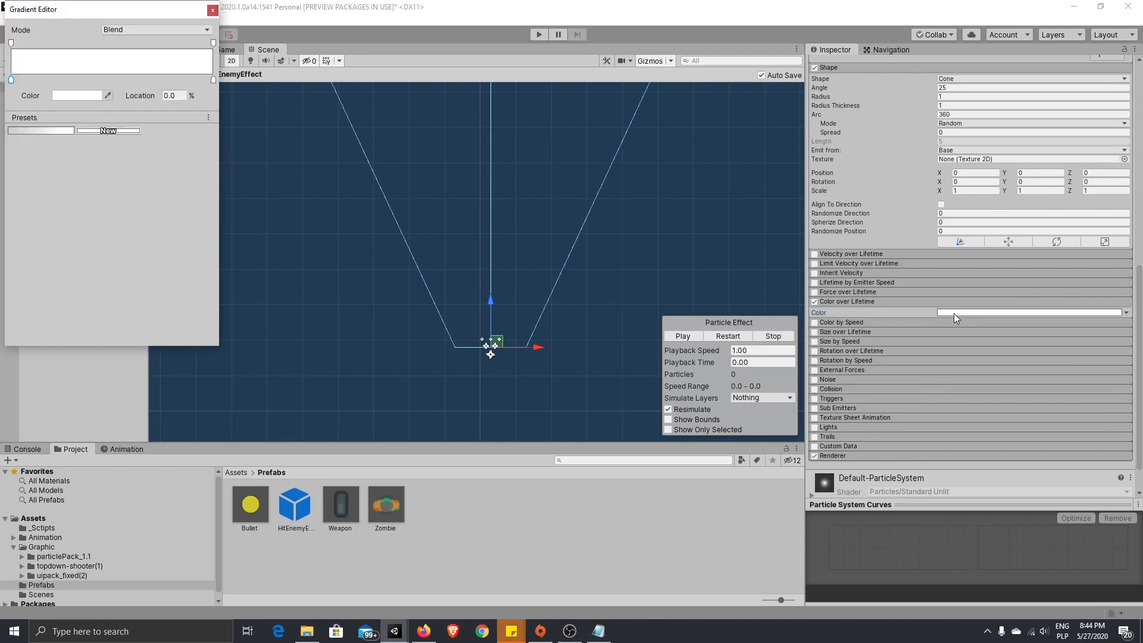
click(208, 43)
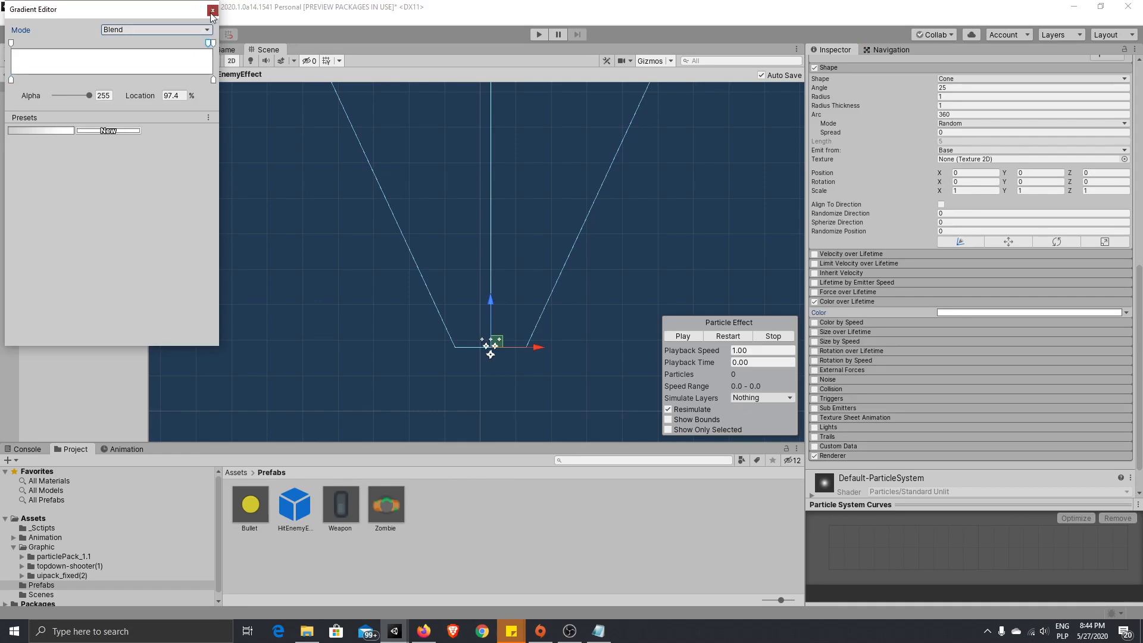
click(45, 130)
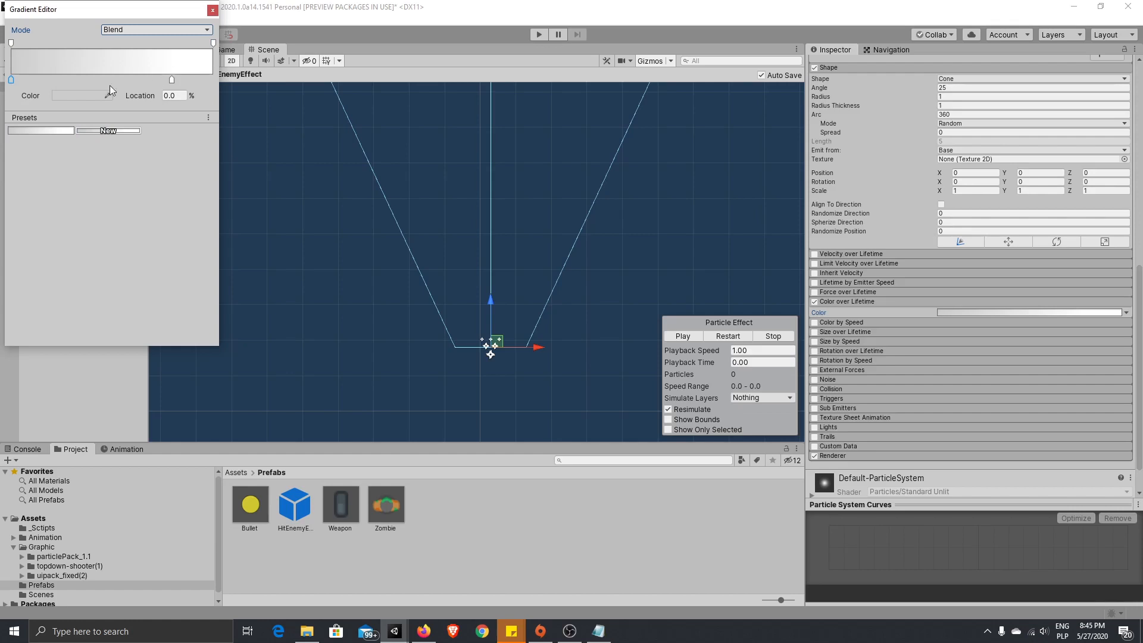
click(88, 95)
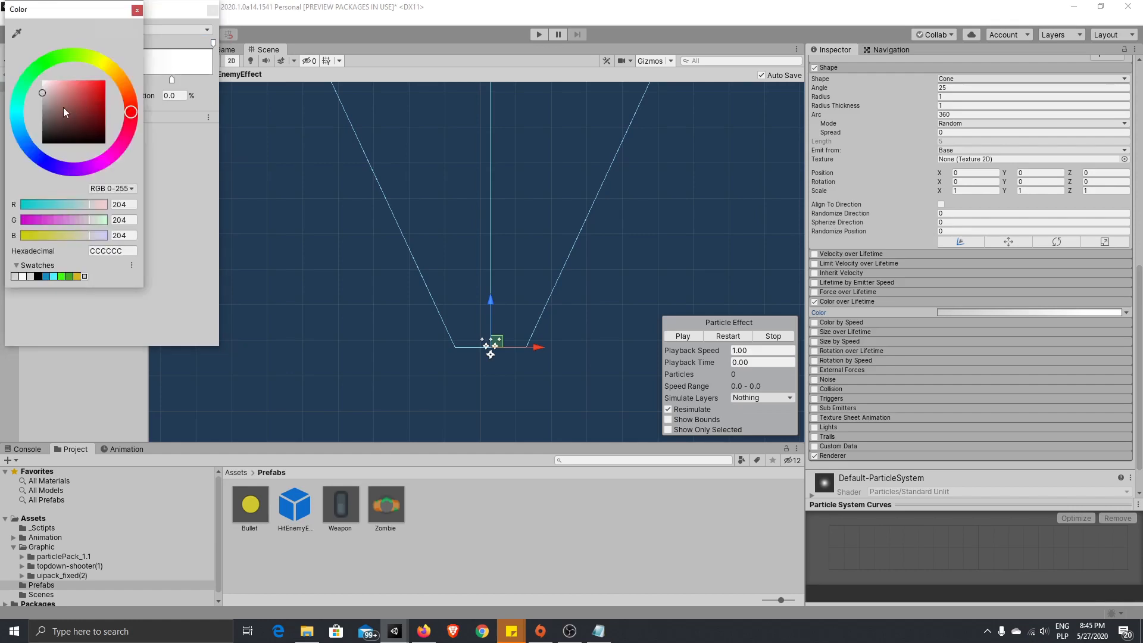
drag(42, 82, 45, 77)
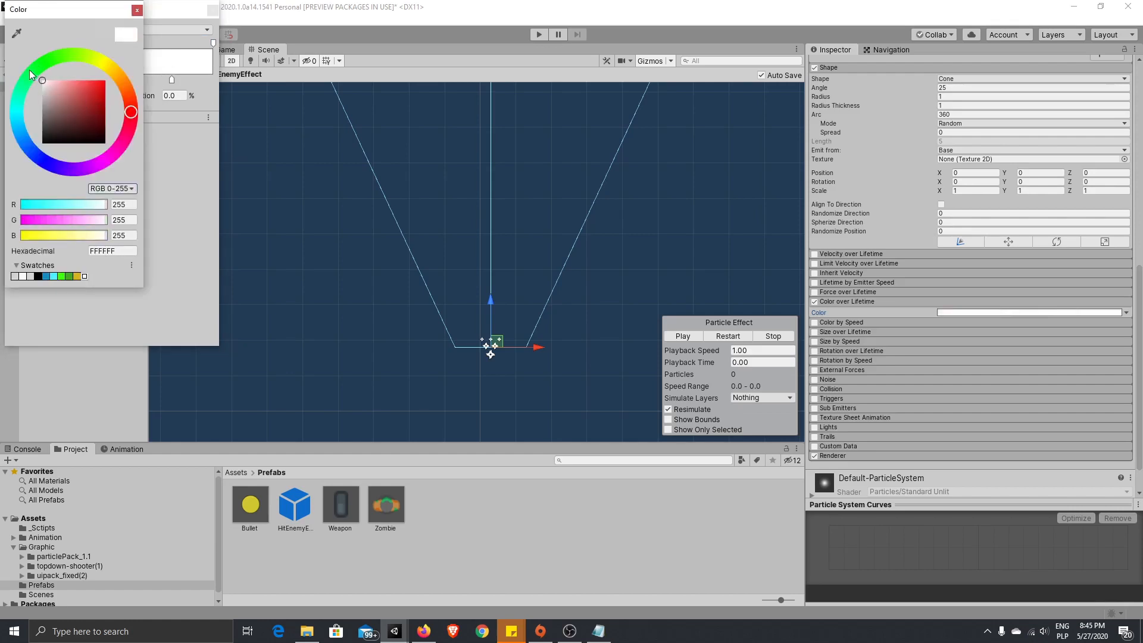
click(137, 10)
Step: Lower the gradient's end alpha key so the particles fade to transparent, and replay the preview
click(214, 43)
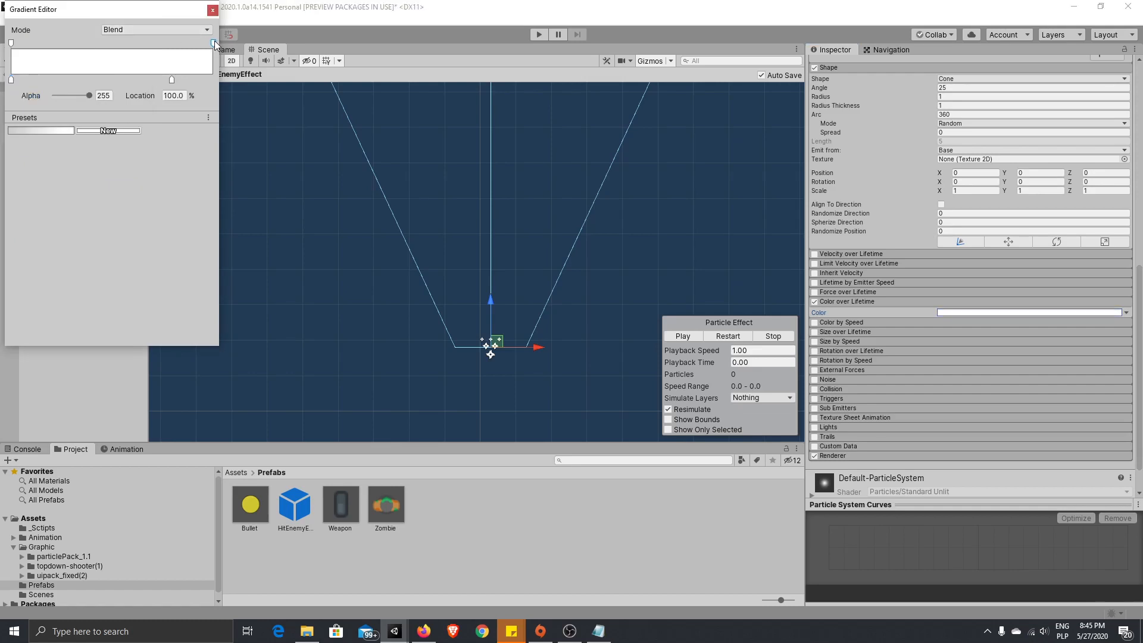
drag(88, 96, 47, 99)
click(284, 266)
click(679, 336)
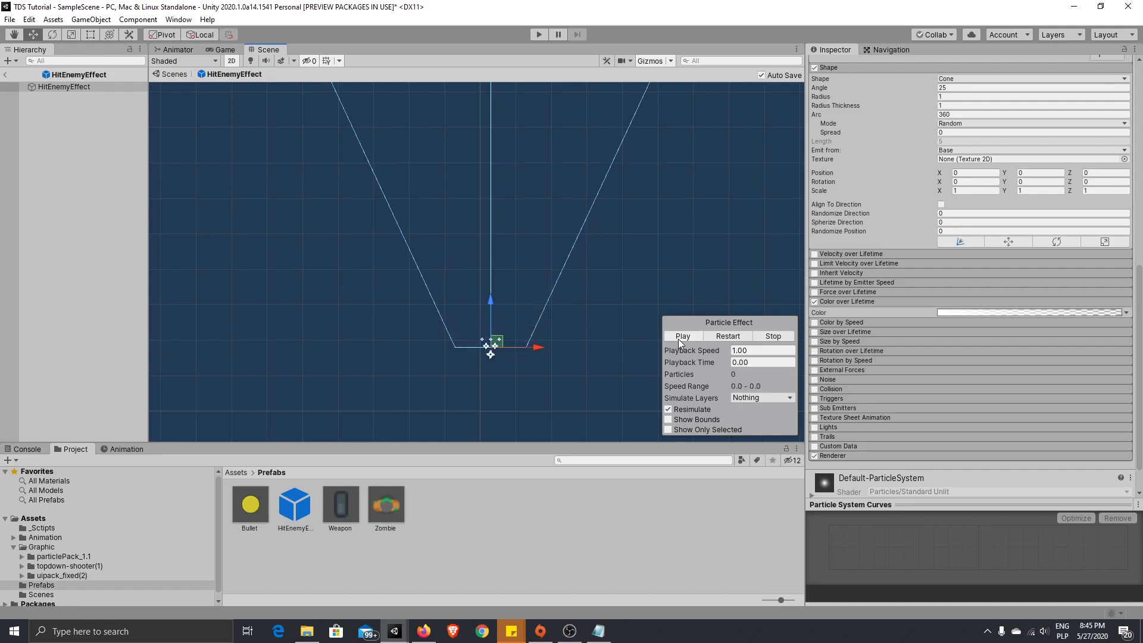
click(679, 337)
Step: Expand the Renderer module and set its Material to Sprites-Default
scroll(1000, 365, down, 2)
click(849, 416)
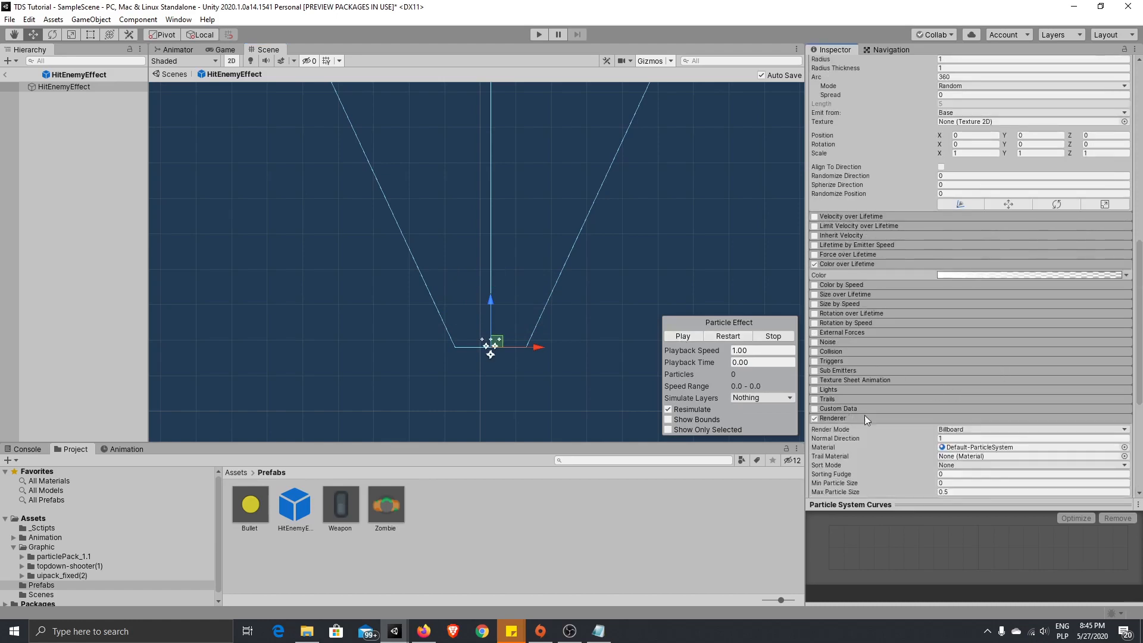
scroll(1092, 373, down, 5)
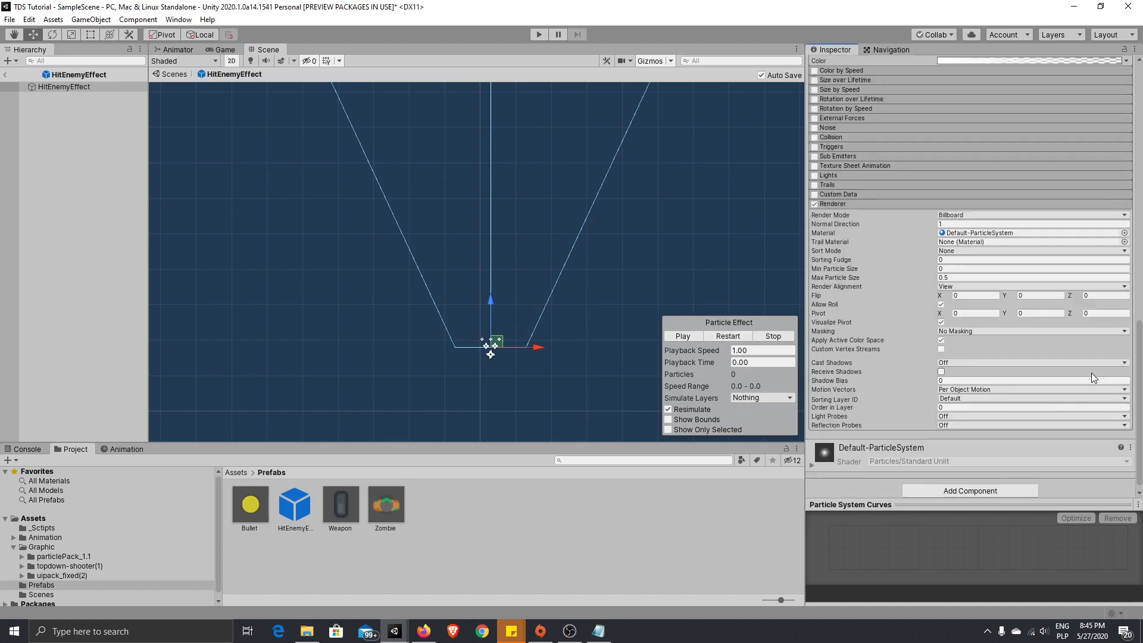
click(1124, 232)
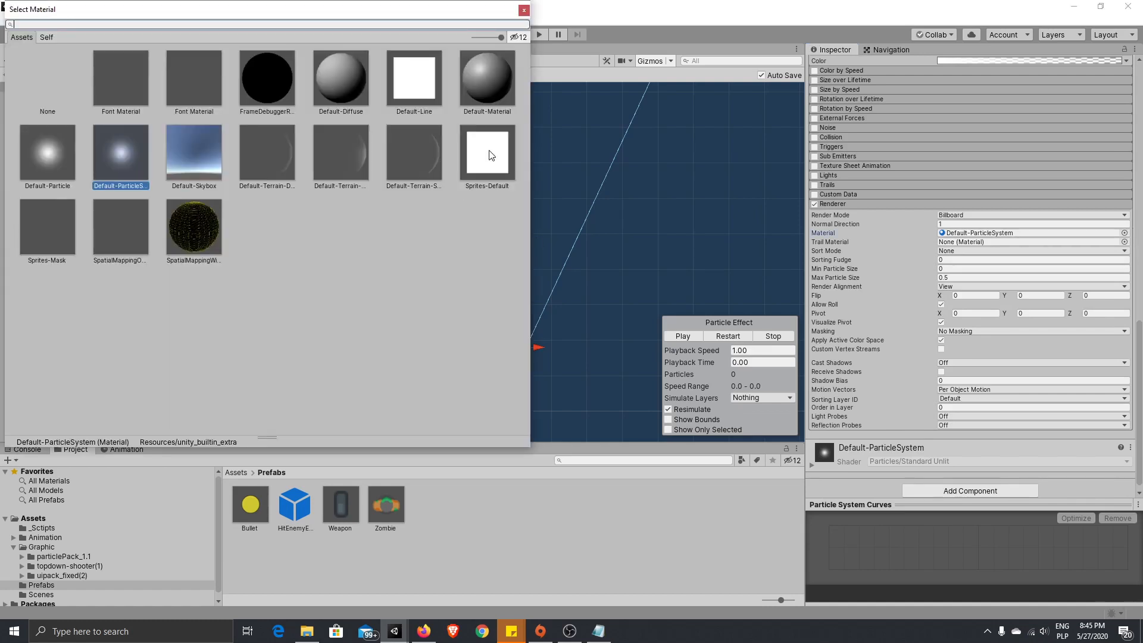
click(492, 155)
click(689, 220)
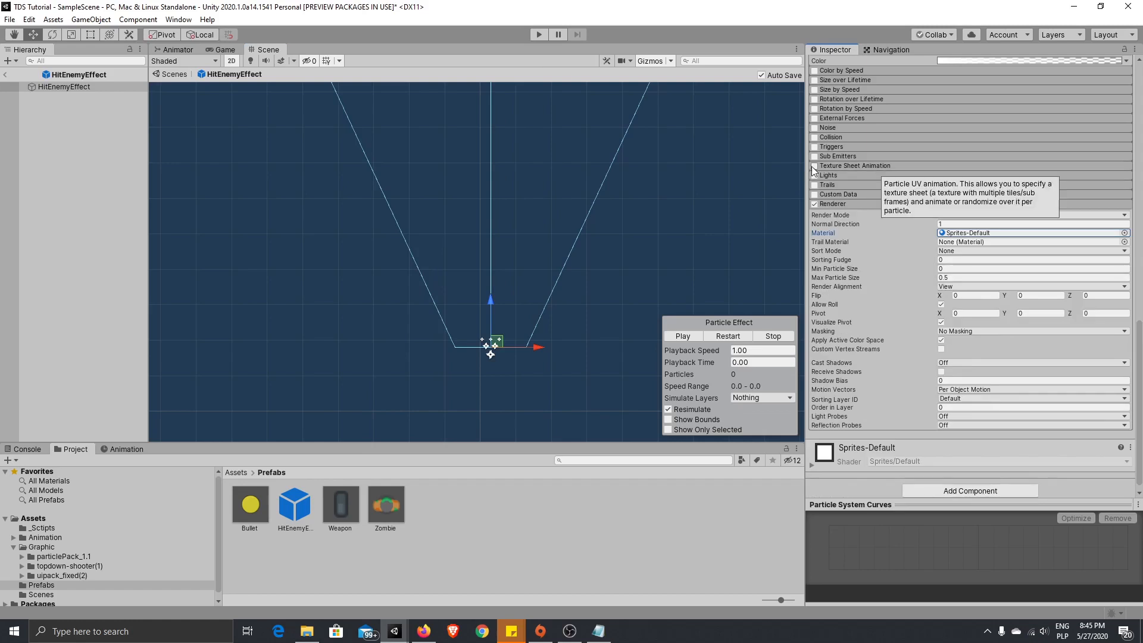
Step: Enable Texture Sheet Animation, set its Mode to Sprites and replay the particle preview
click(814, 166)
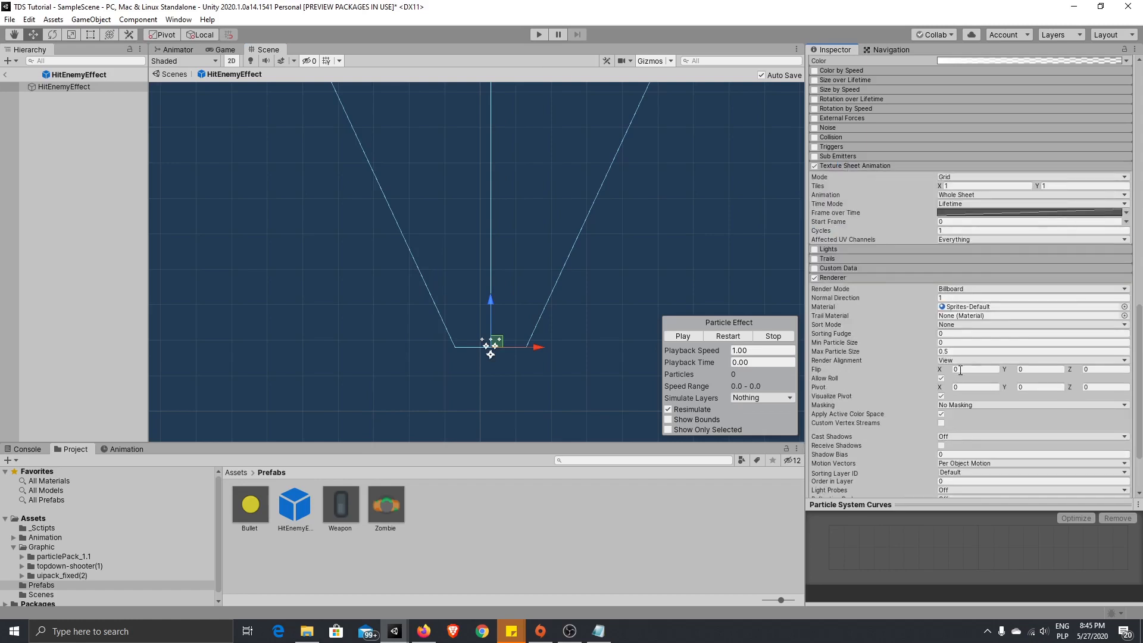
click(1113, 177)
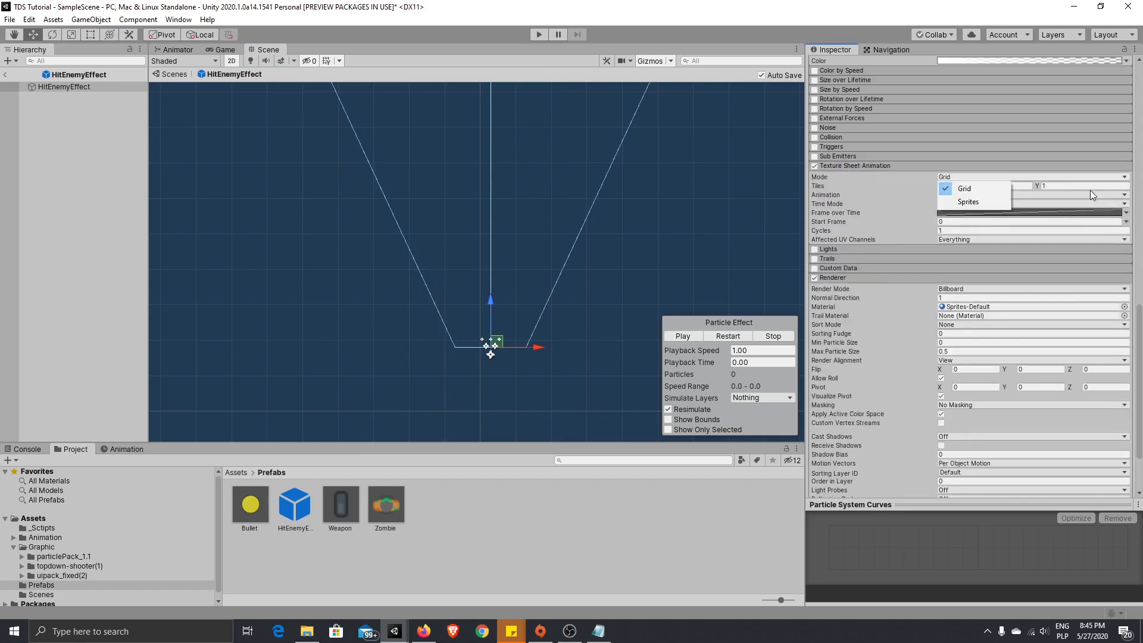
click(989, 203)
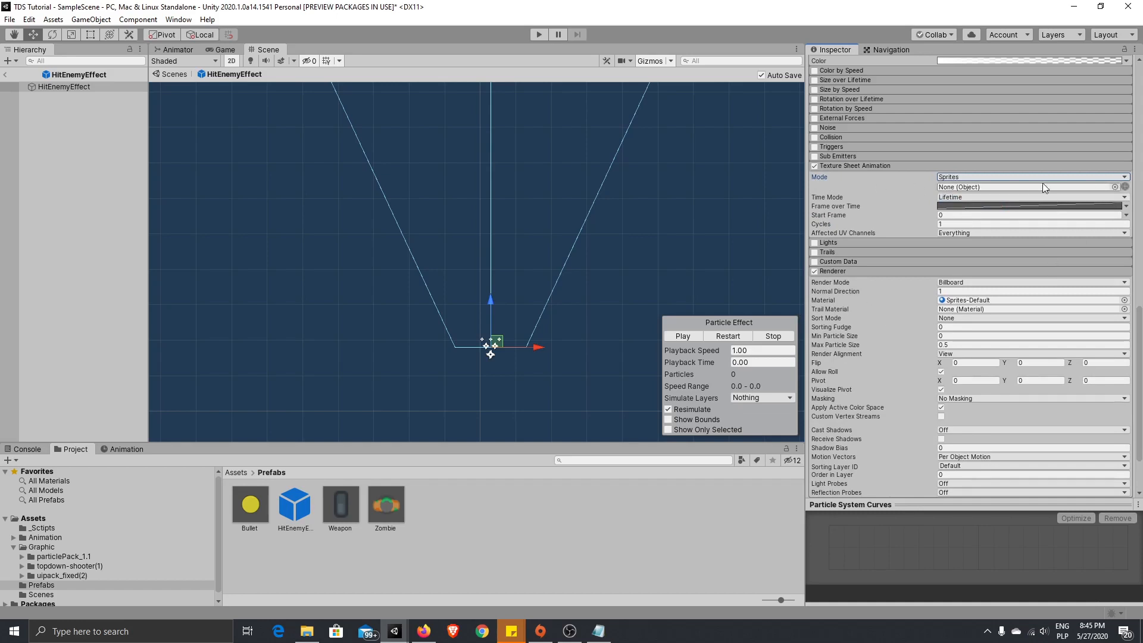
click(684, 341)
click(684, 341)
click(684, 341)
click(684, 337)
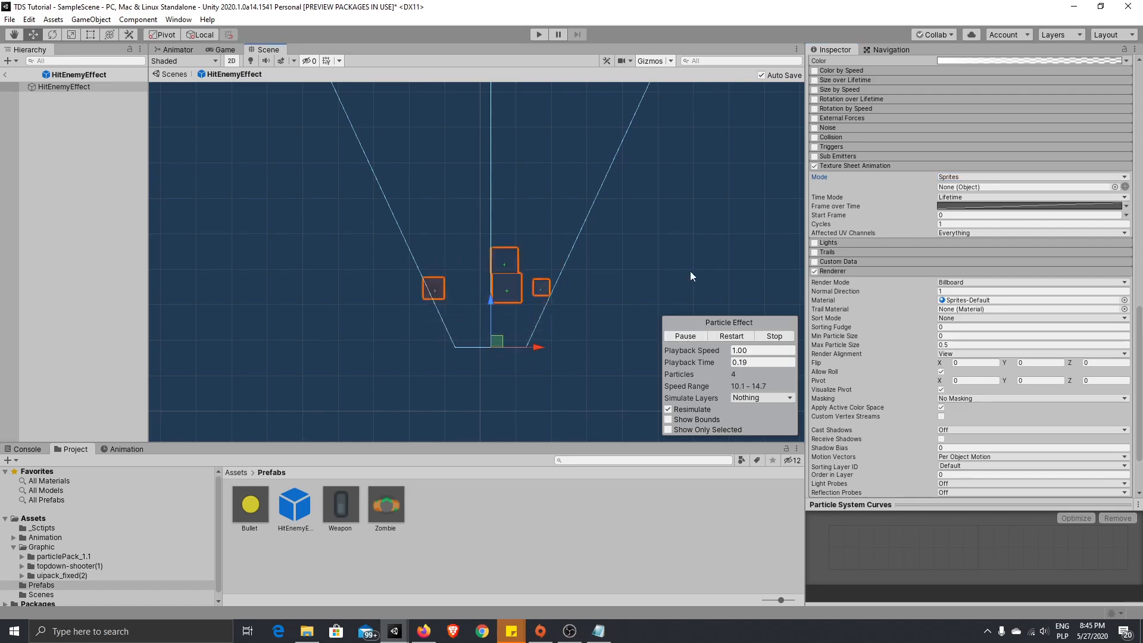
Step: Return to SampleScene, run the game, inspect HitEnemyEffect during play and stop the game
click(4, 75)
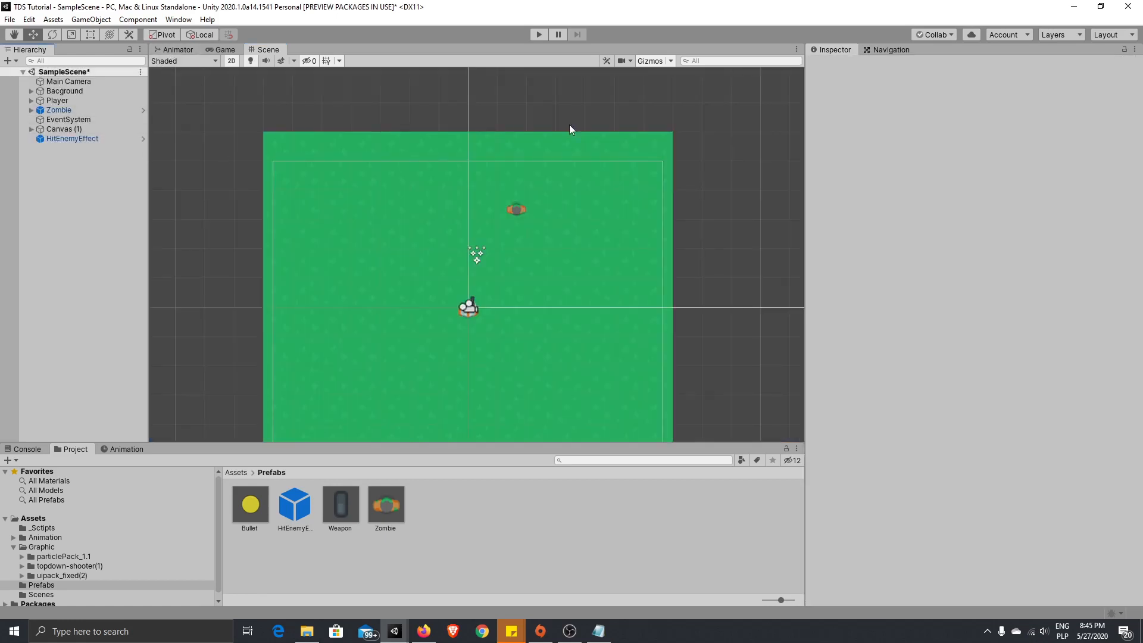
click(537, 35)
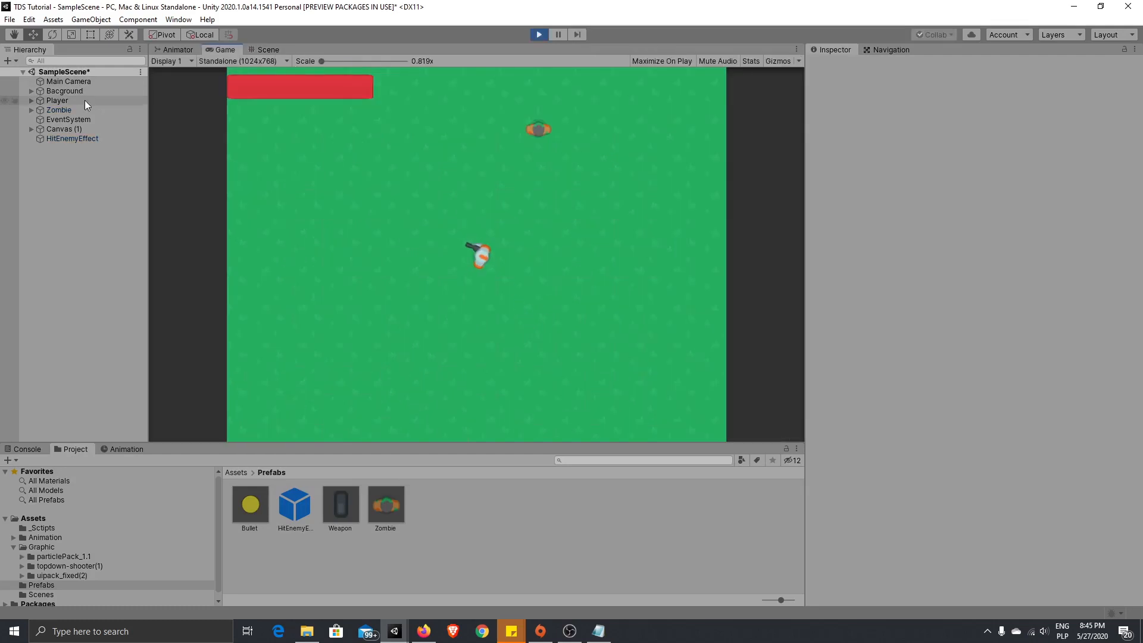
click(96, 138)
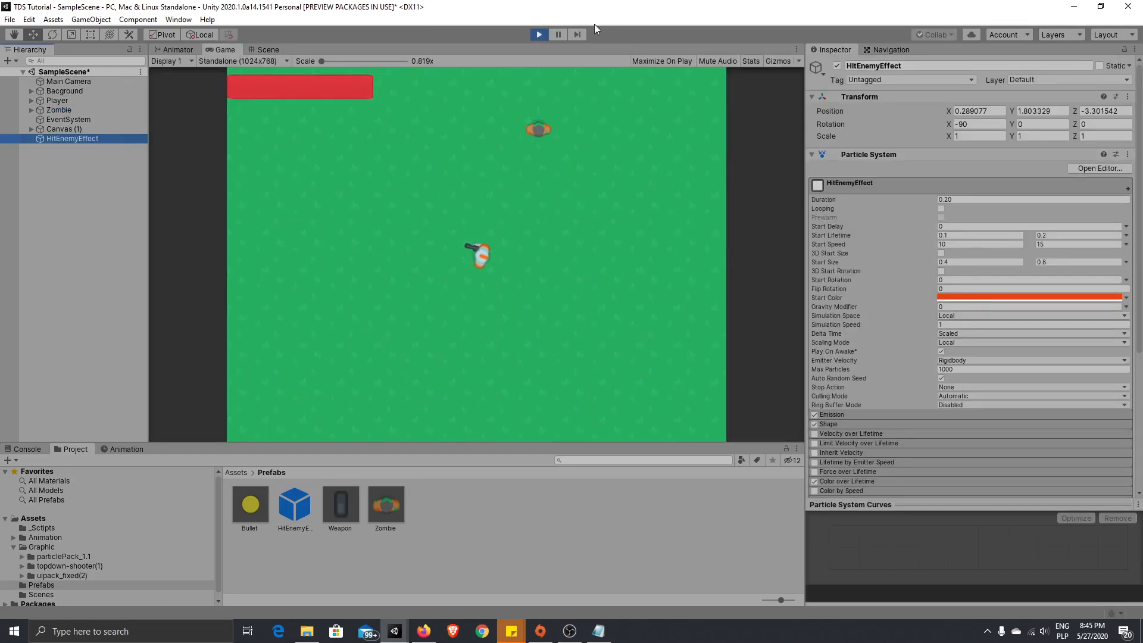
click(538, 35)
Step: Turn on Looping for the HitEnemyEffect instance in the scene, play its preview and pause it
click(941, 220)
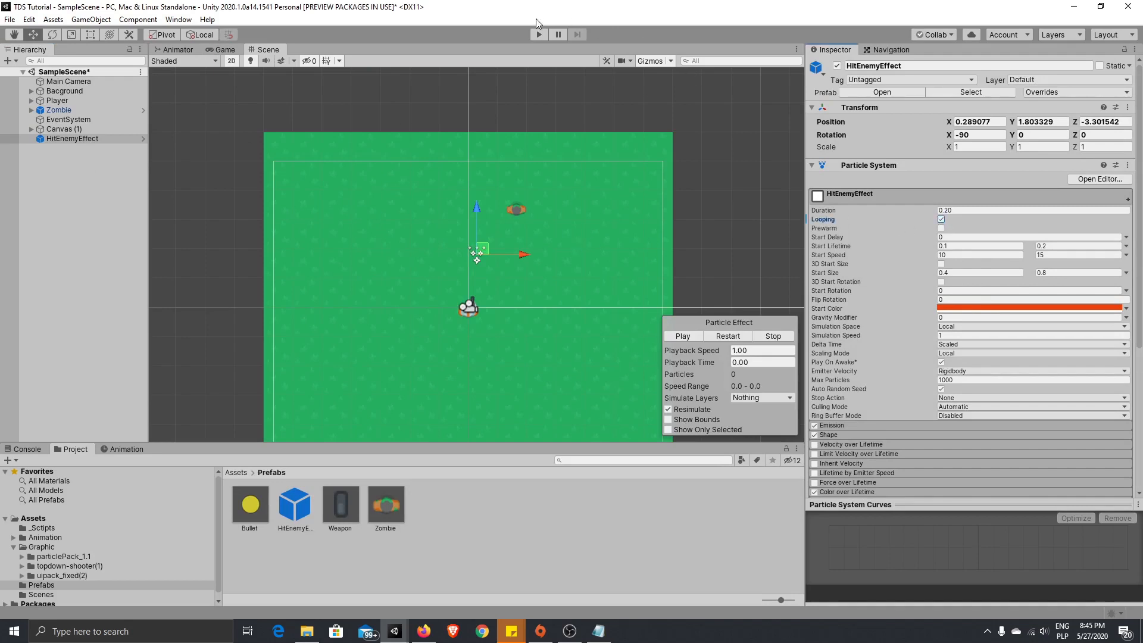
click(682, 336)
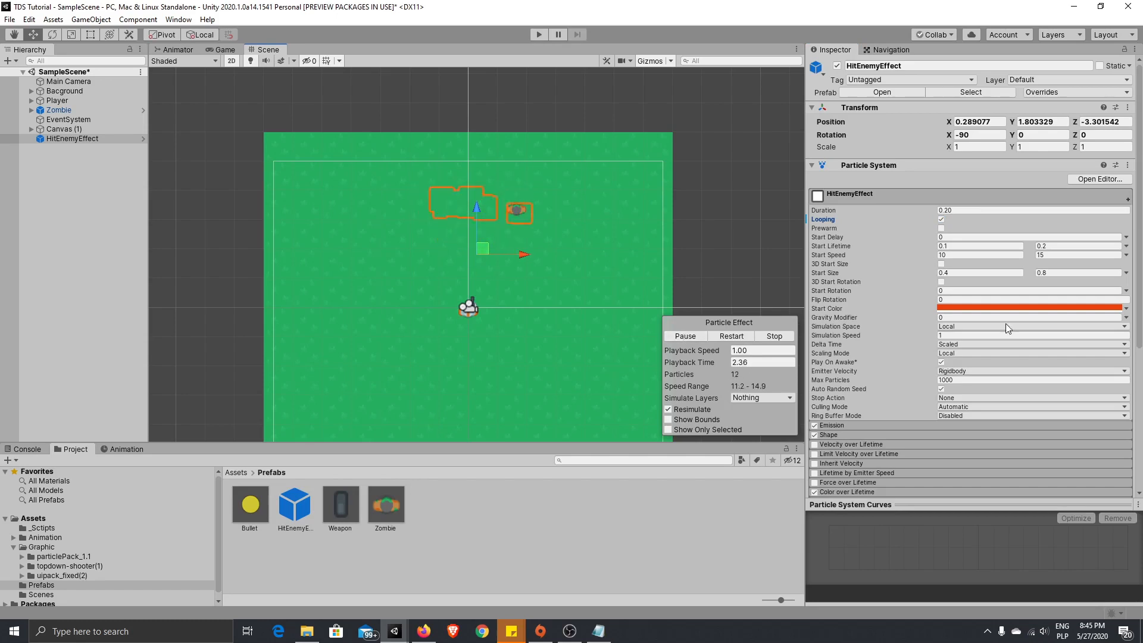
scroll(997, 342, down, 5)
click(697, 341)
Step: Set the Renderer's Sorting Layer ID to Gameplay on the HitEnemyEffect instance and resume the particle preview
click(827, 420)
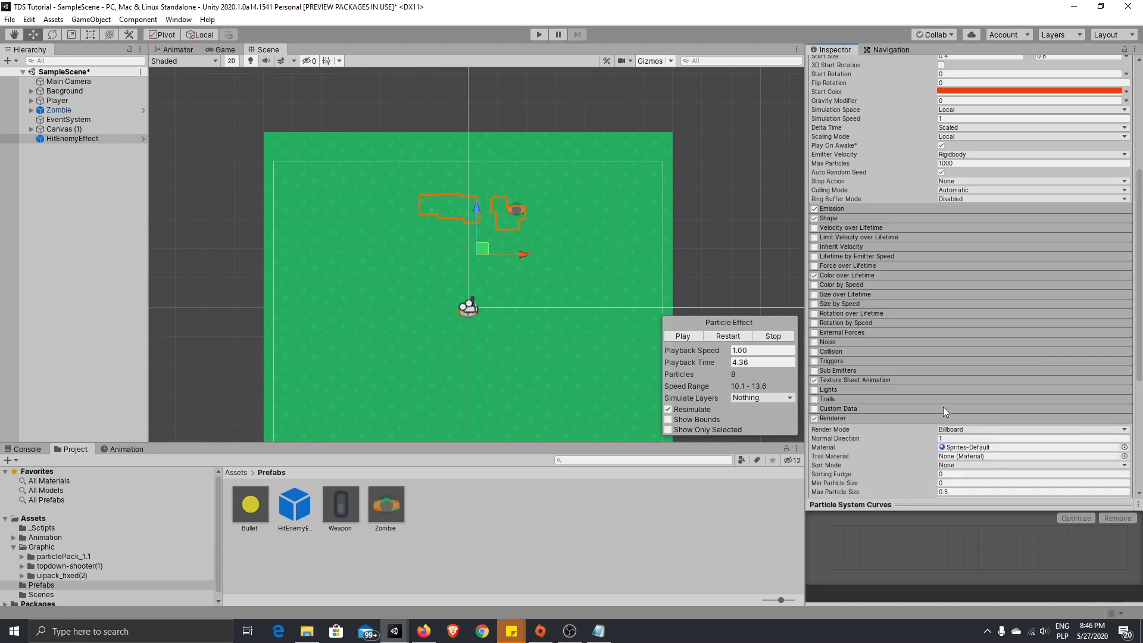
scroll(964, 417, down, 5)
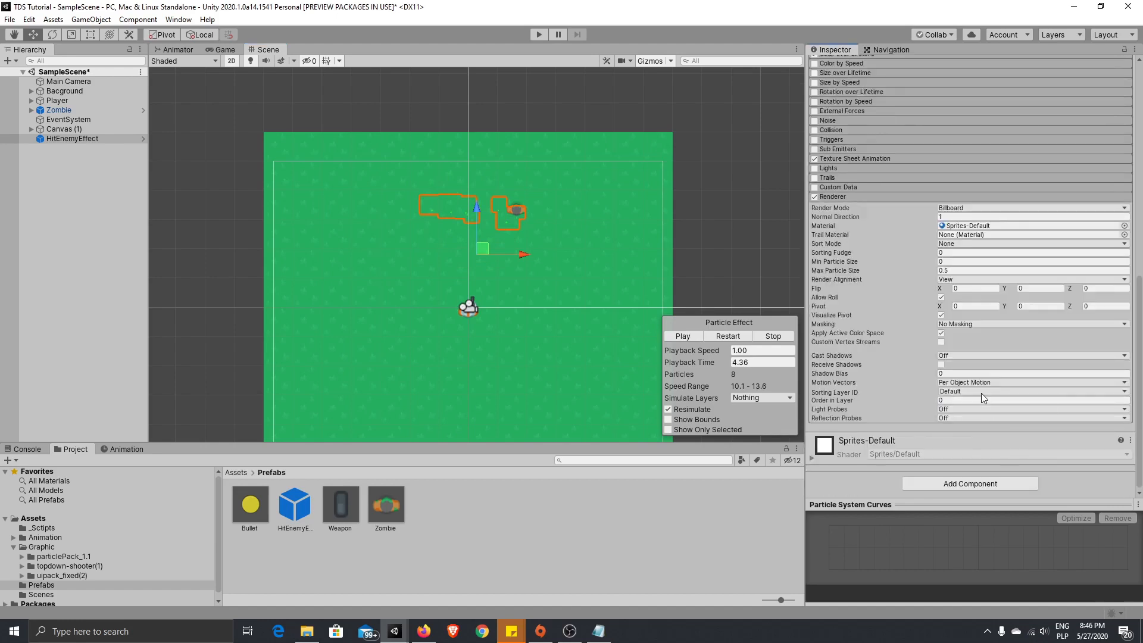
click(981, 393)
click(1016, 443)
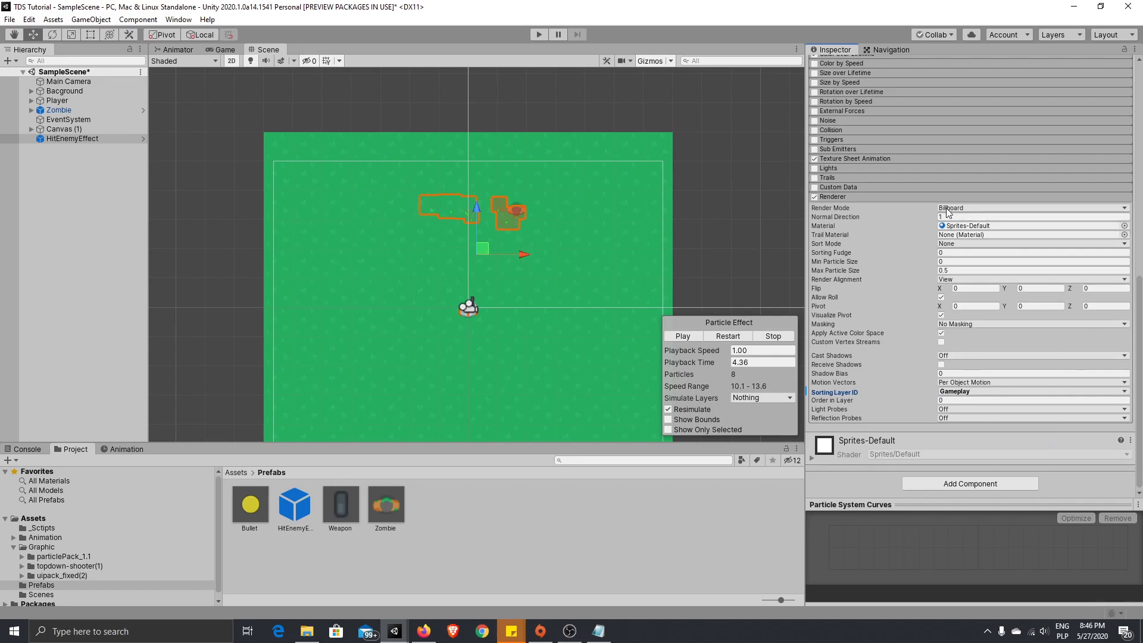
click(677, 337)
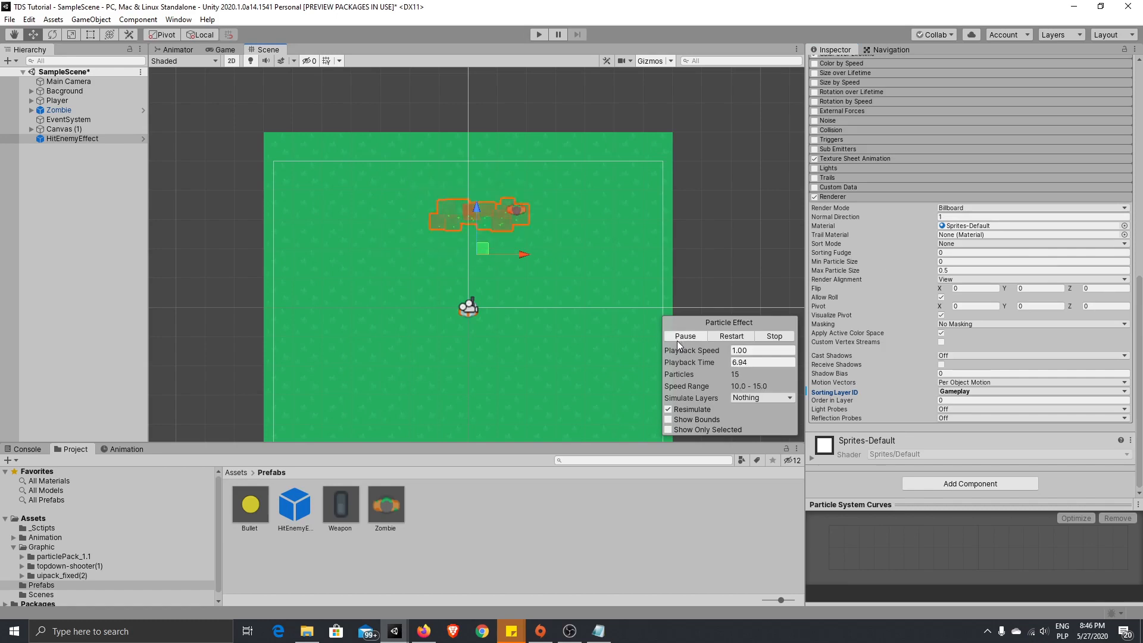
scroll(951, 311, up, 5)
scroll(952, 311, up, 5)
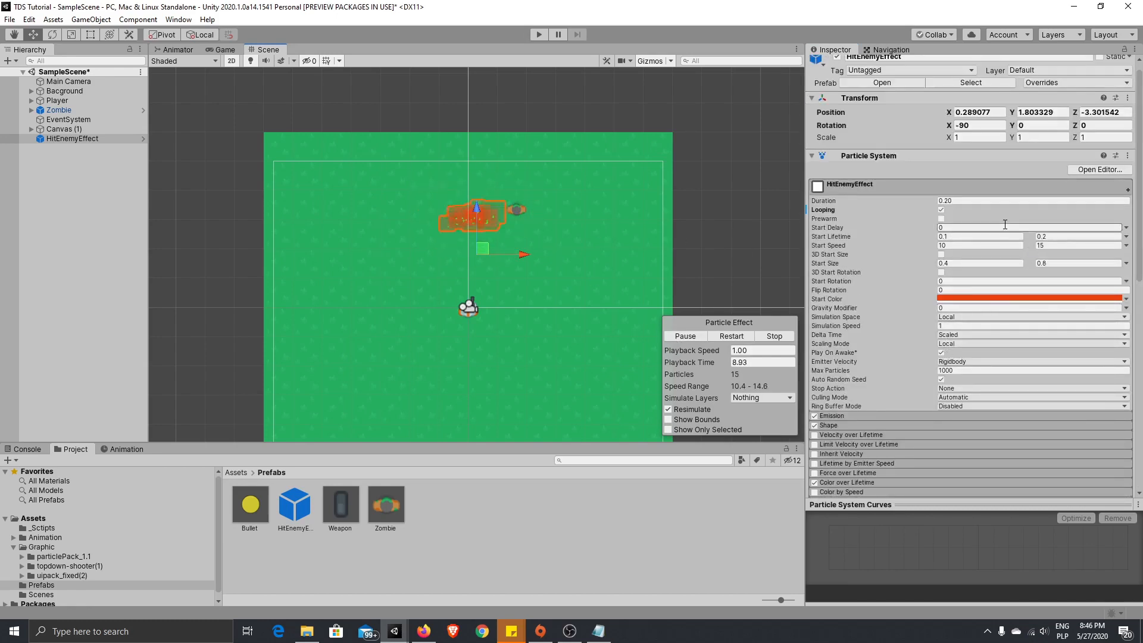
Step: Pause the particle preview and set the HitEnemyEffect instance's scale to 0.1 on X, Y and Z
click(686, 336)
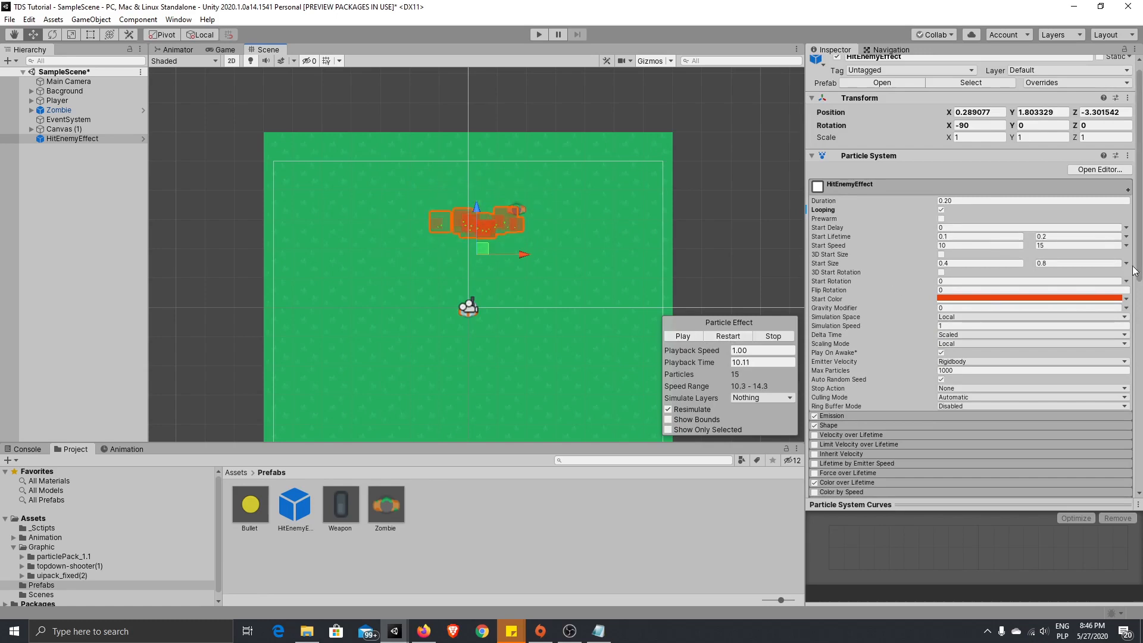
click(996, 137)
text(0,1)
click(1038, 139)
text(0,1)
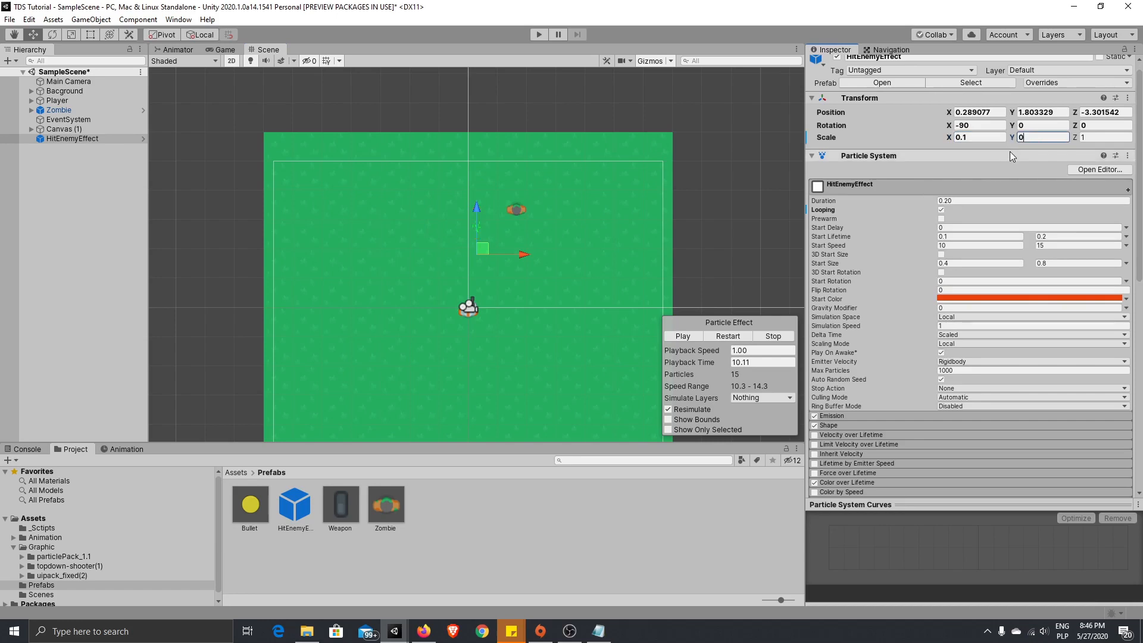
click(1099, 136)
text(0,)
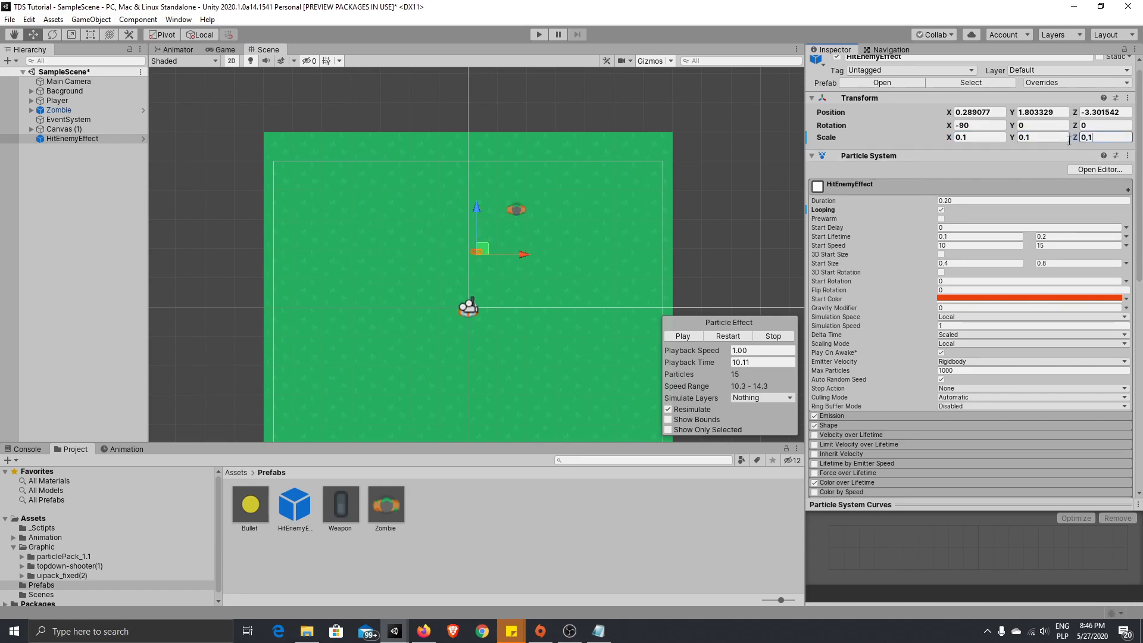
Step: Reselect HitEnemyEffect in the scene, play its rescaled particle preview and pause it
click(674, 191)
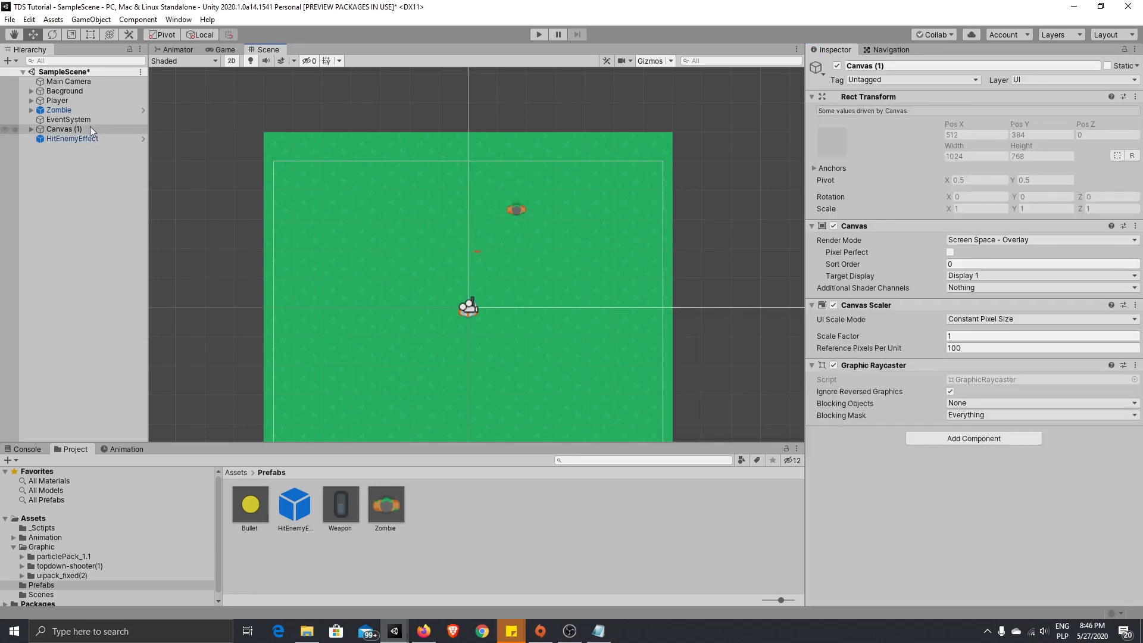
click(102, 138)
click(694, 338)
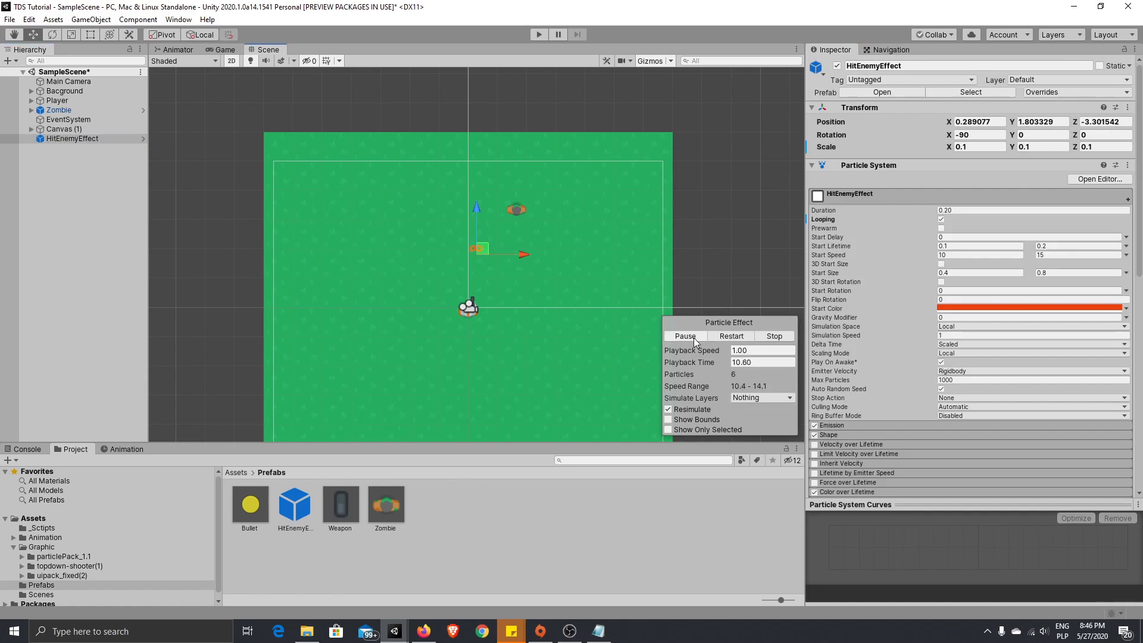
click(685, 337)
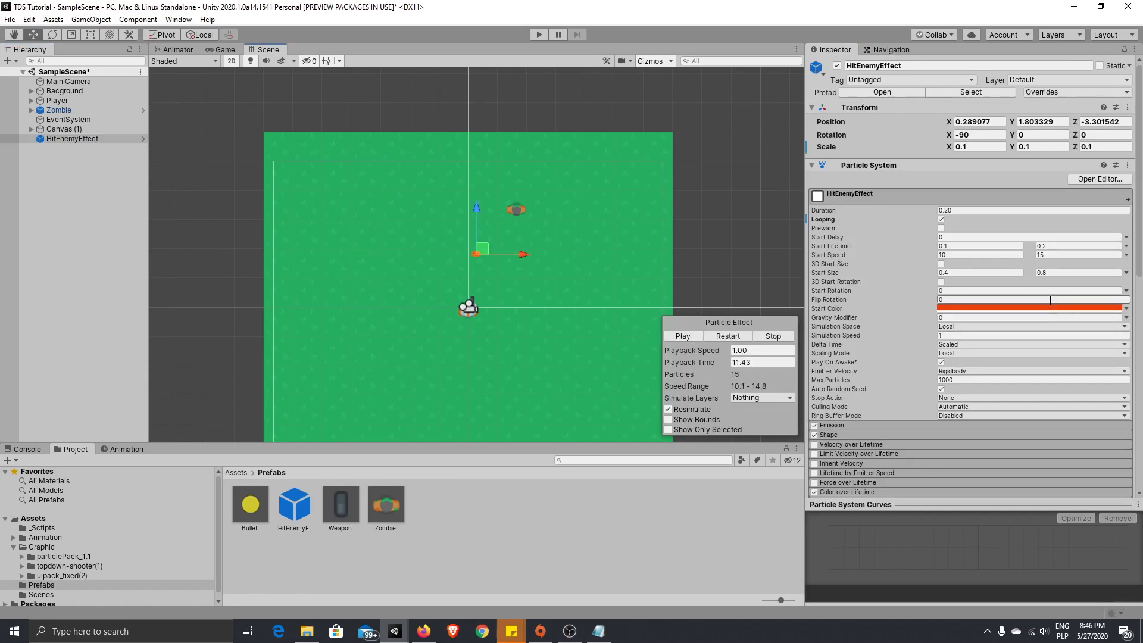
Step: Set the minimum Start Lifetime of HitEnemyEffect to 0.2 and resume the particle preview
click(946, 247)
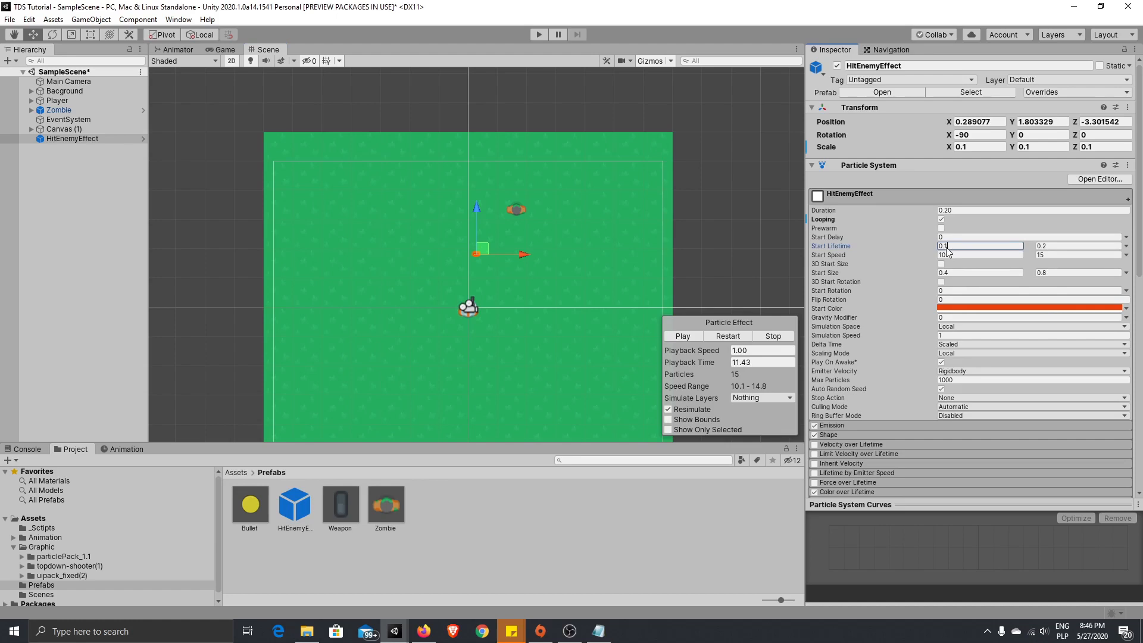
key(BackSpace)
text(2)
click(688, 336)
scroll(533, 324, down, 1)
scroll(533, 323, up, 5)
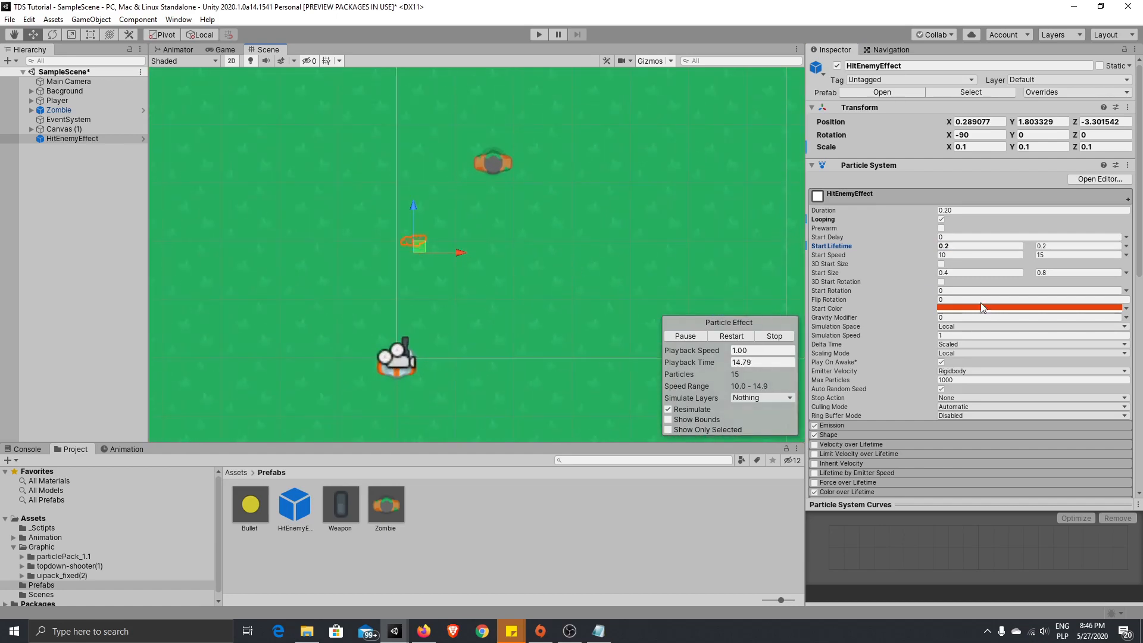
Step: Set the Start Speed range of HitEnemyEffect to 15 minimum and 20 maximum
click(962, 255)
text(15)
key(Tab)
text(2)
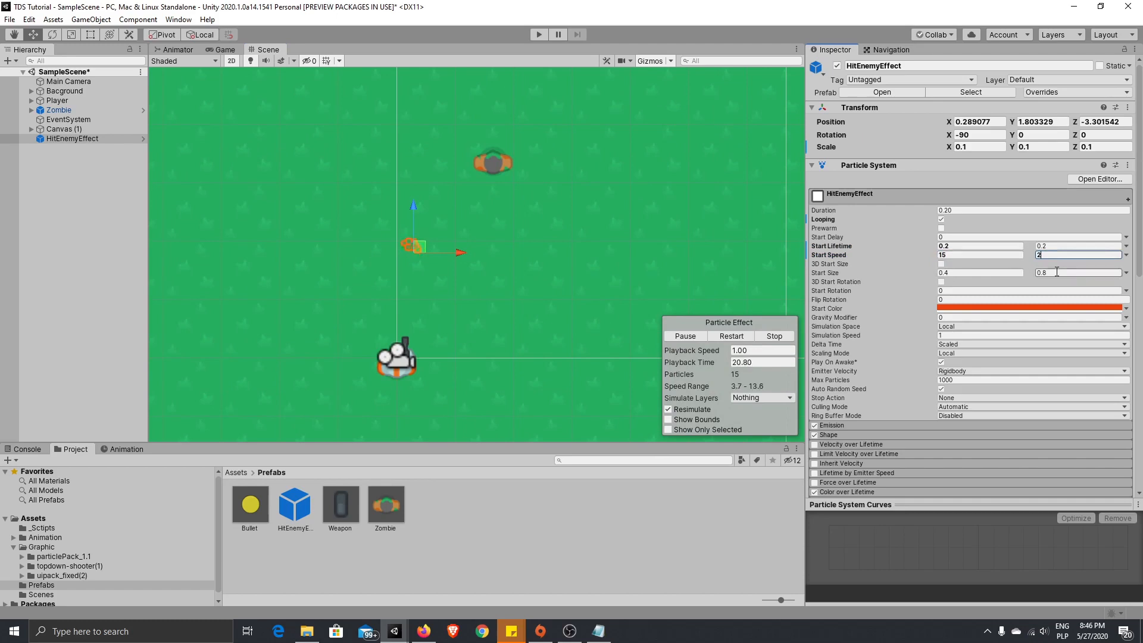
text(0)
scroll(691, 296, down, 2)
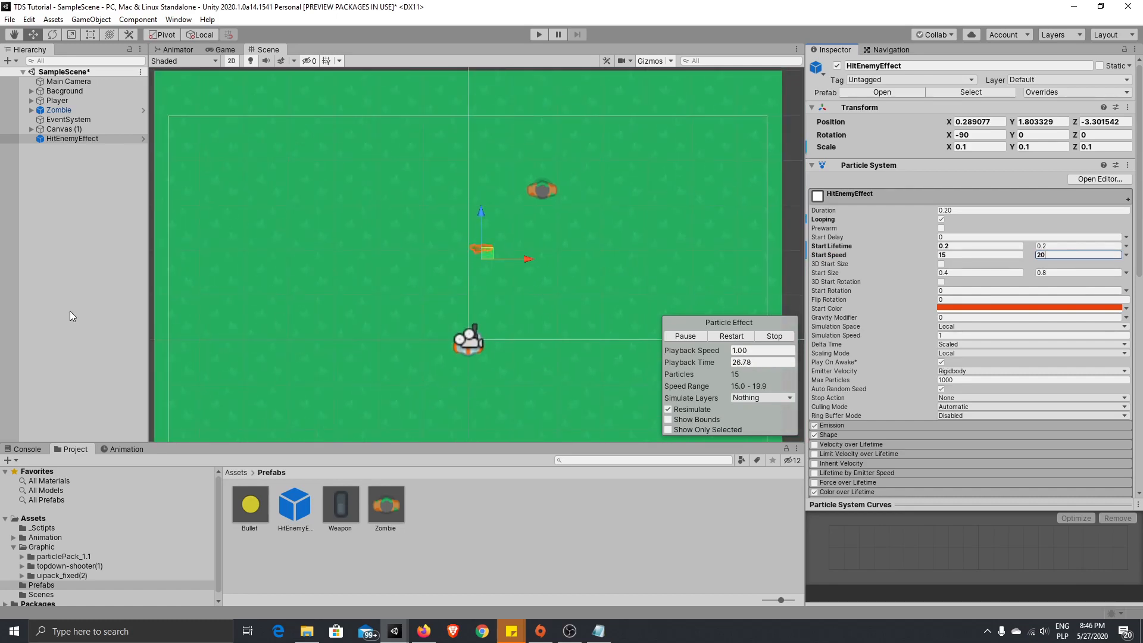
Step: Reset the HitEnemyEffect instance's position to 0, 0, 0 and apply all its overrides to the prefab
click(92, 138)
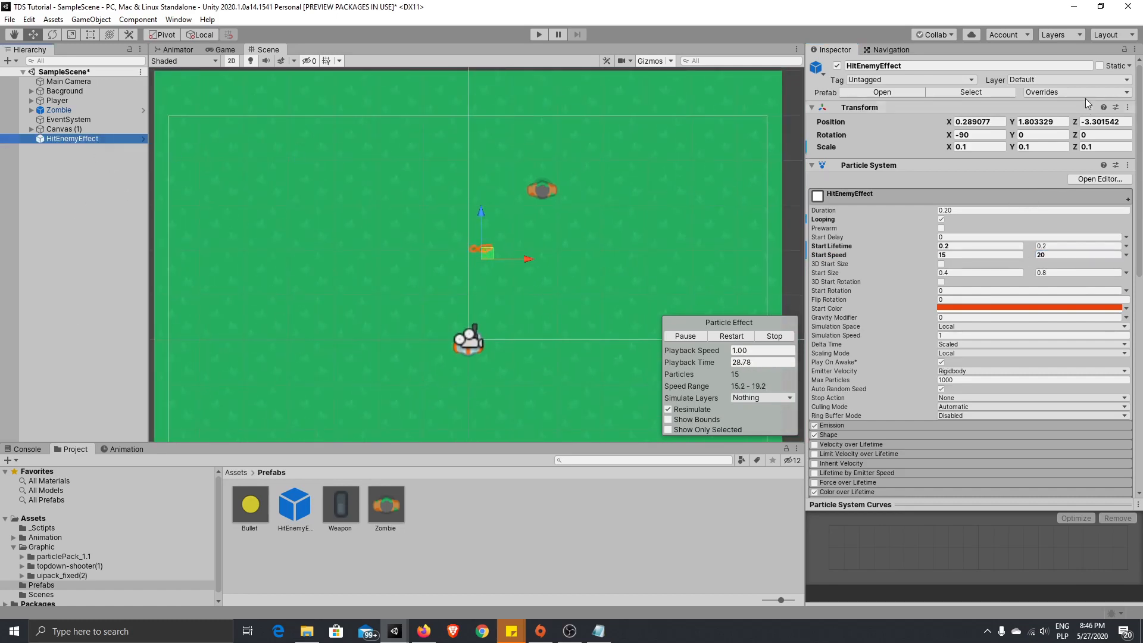
click(996, 124)
text(0)
key(Tab)
text(0)
key(Tab)
text(0)
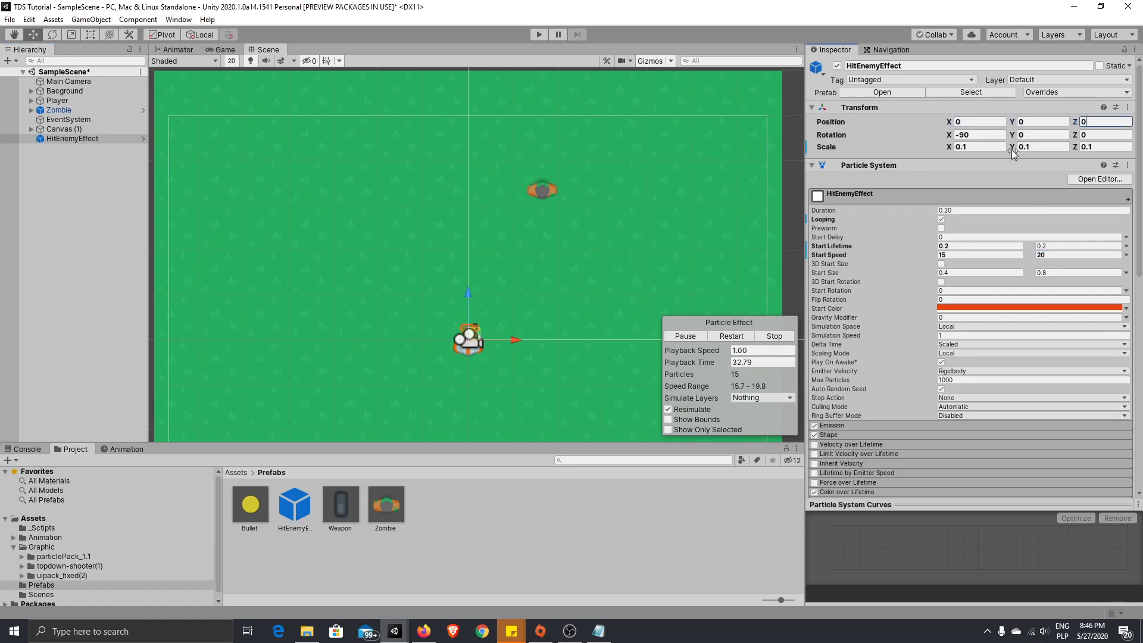
click(1124, 92)
click(1093, 197)
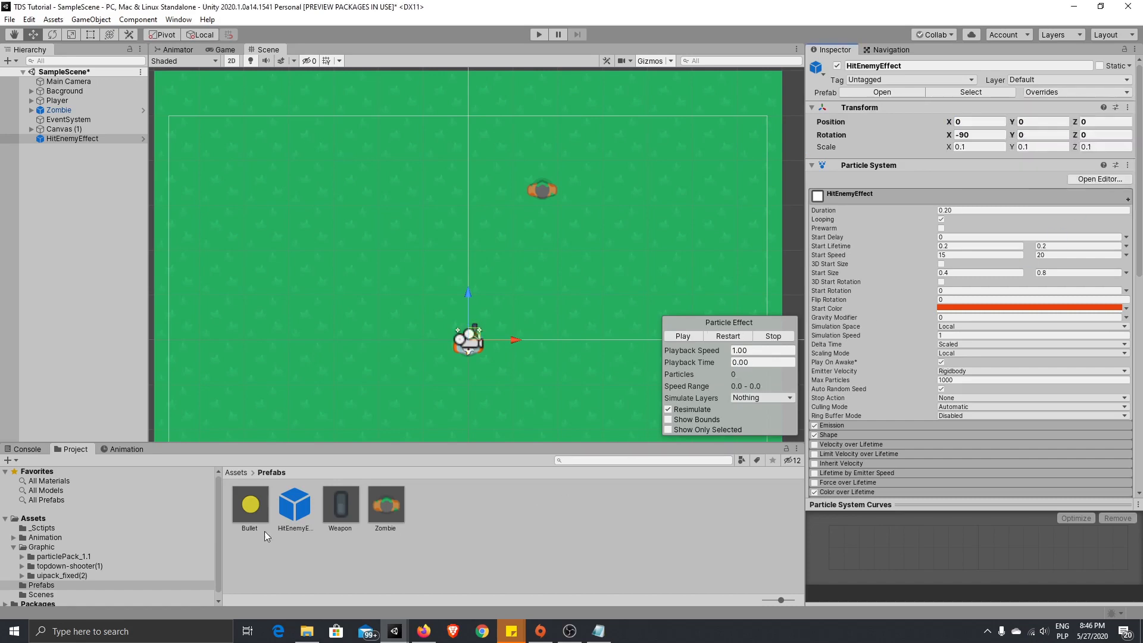
Step: Delete the HitEnemyEffect instance from SampleScene, keeping the prefab asset
click(293, 513)
click(102, 139)
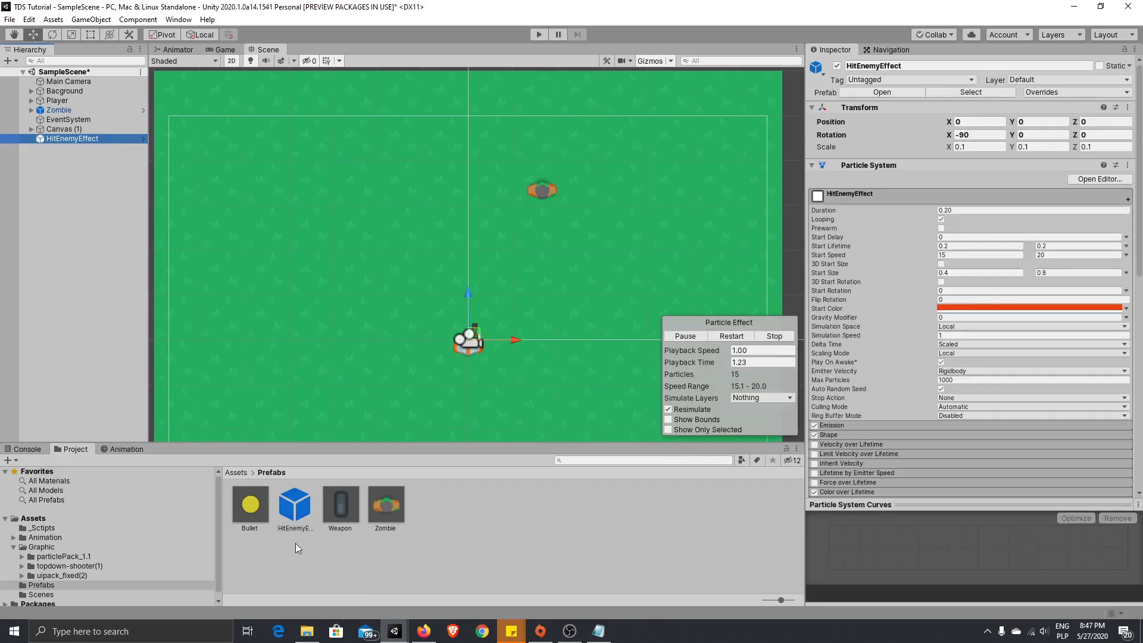
key(Delete)
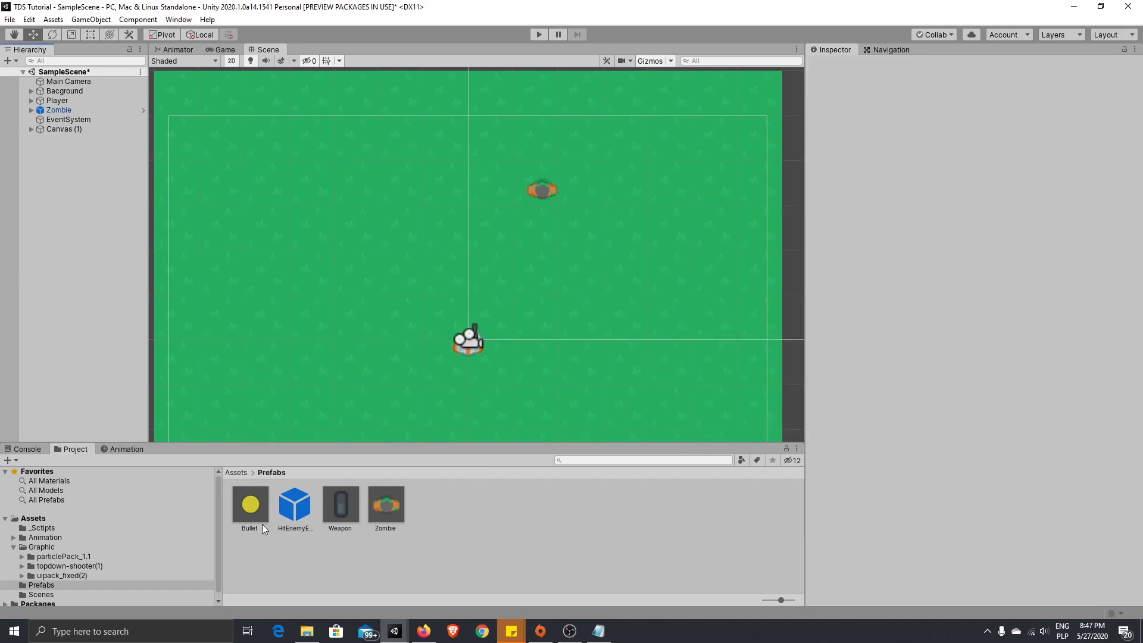
Step: Select the Bullet prefab, review its components and open its Bullet script in Visual Studio
click(244, 517)
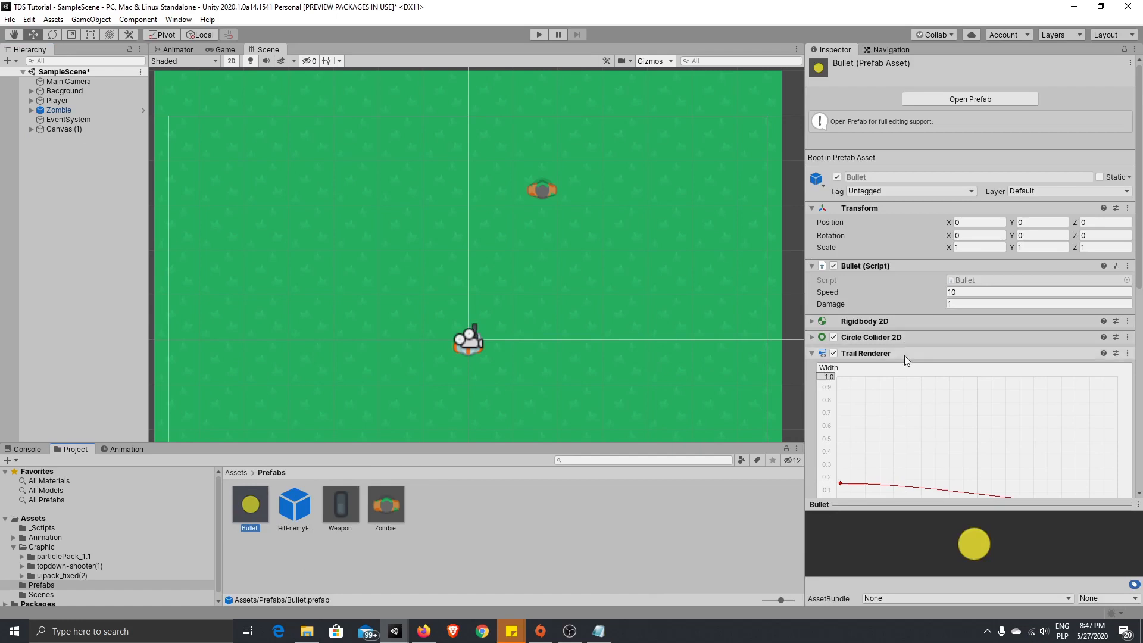
scroll(904, 363, down, 10)
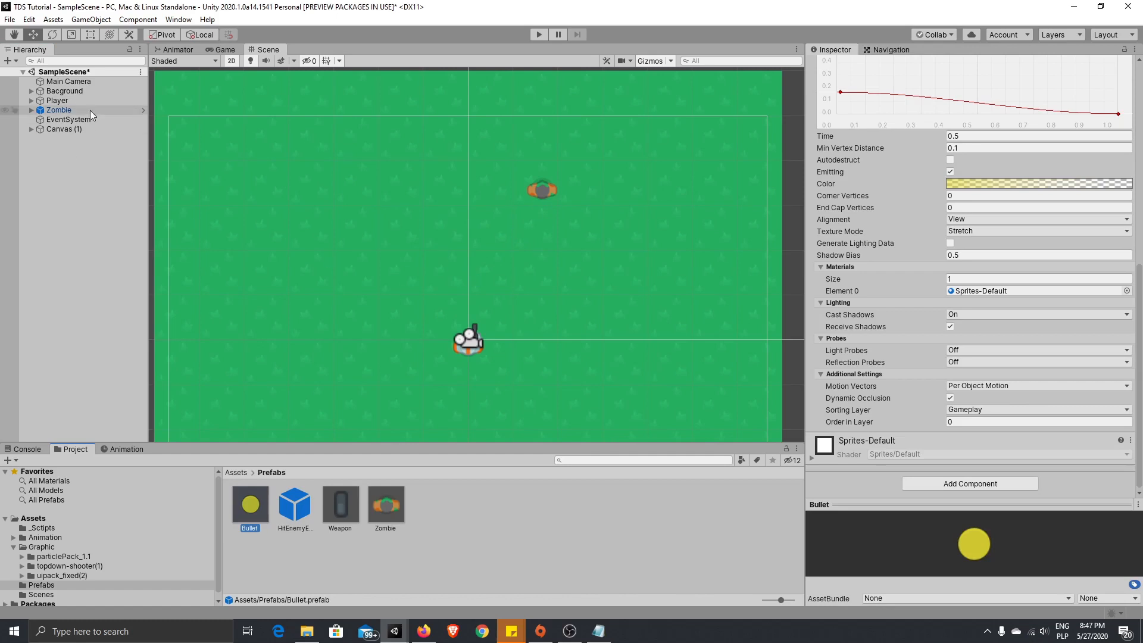
scroll(956, 364, up, 10)
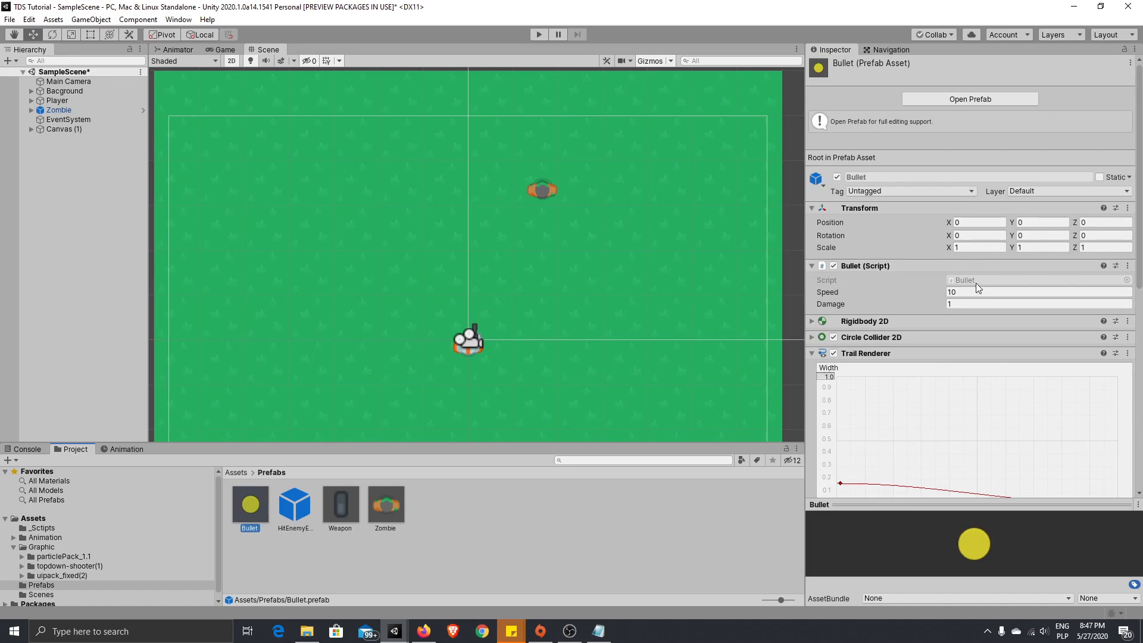
double_click(972, 281)
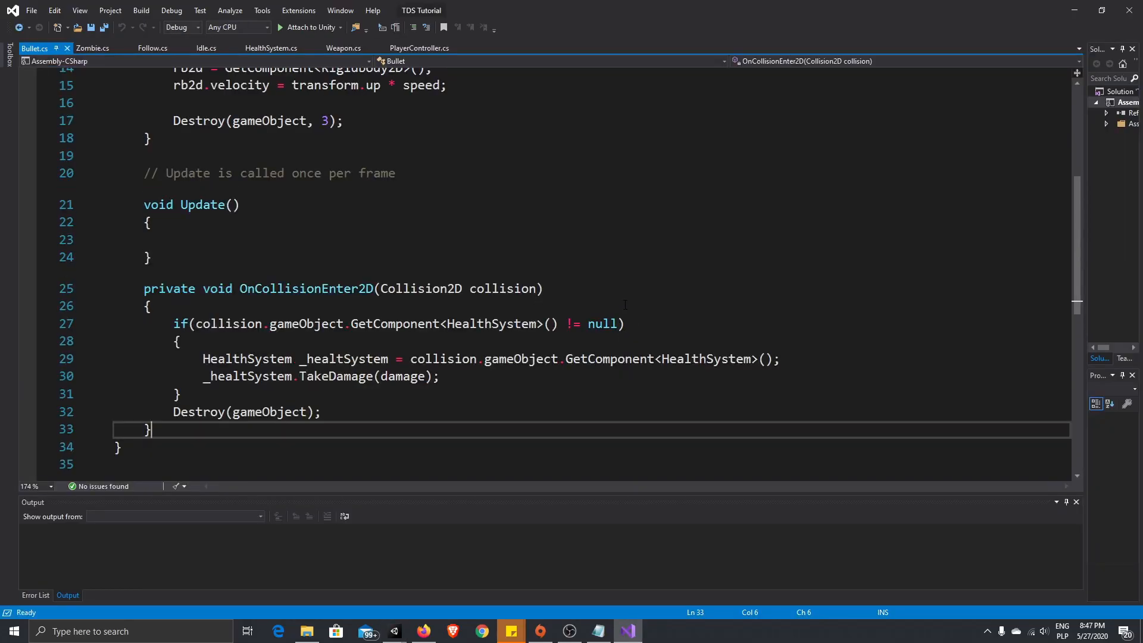
Step: Review the fields and methods of the Bullet class, switching briefly to Unity and back to the script
scroll(369, 290, up, 3)
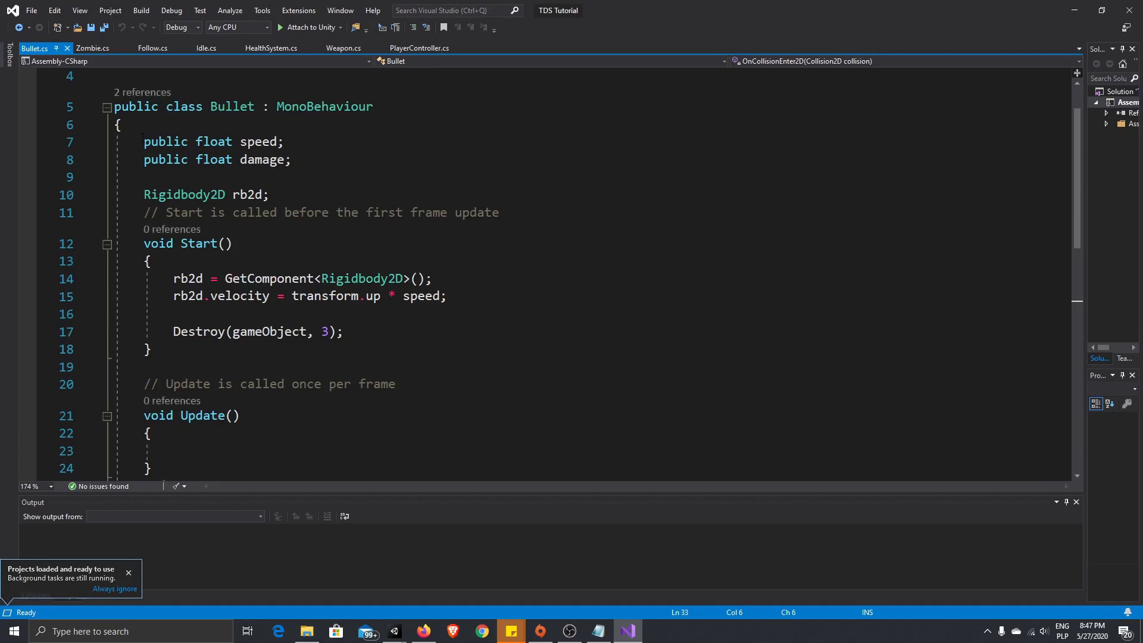
drag(144, 143, 350, 428)
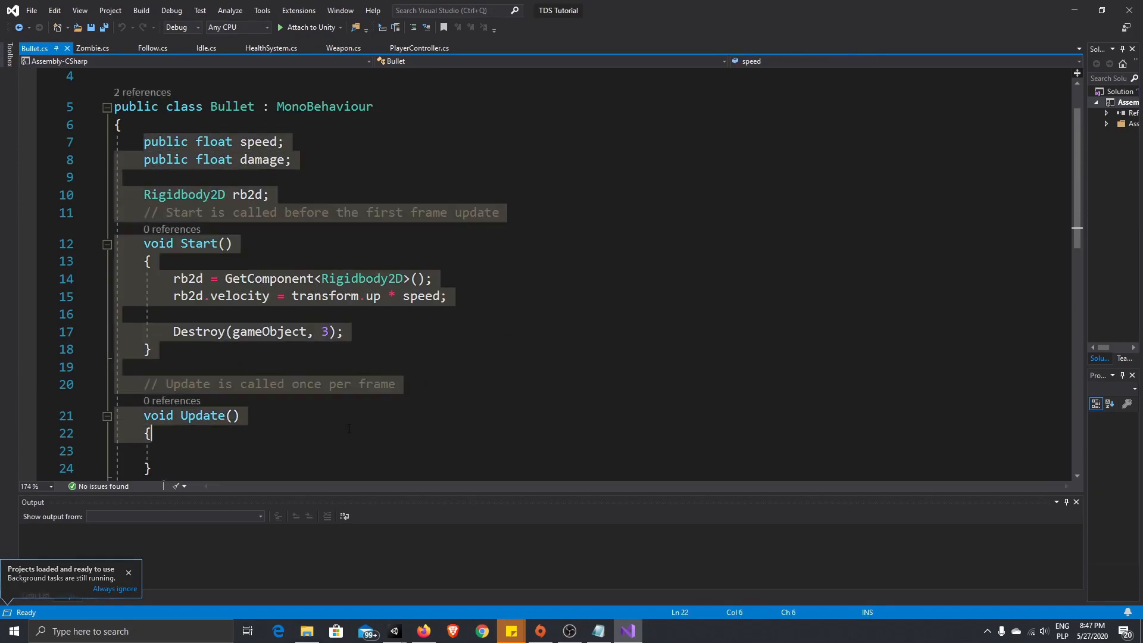
click(294, 160)
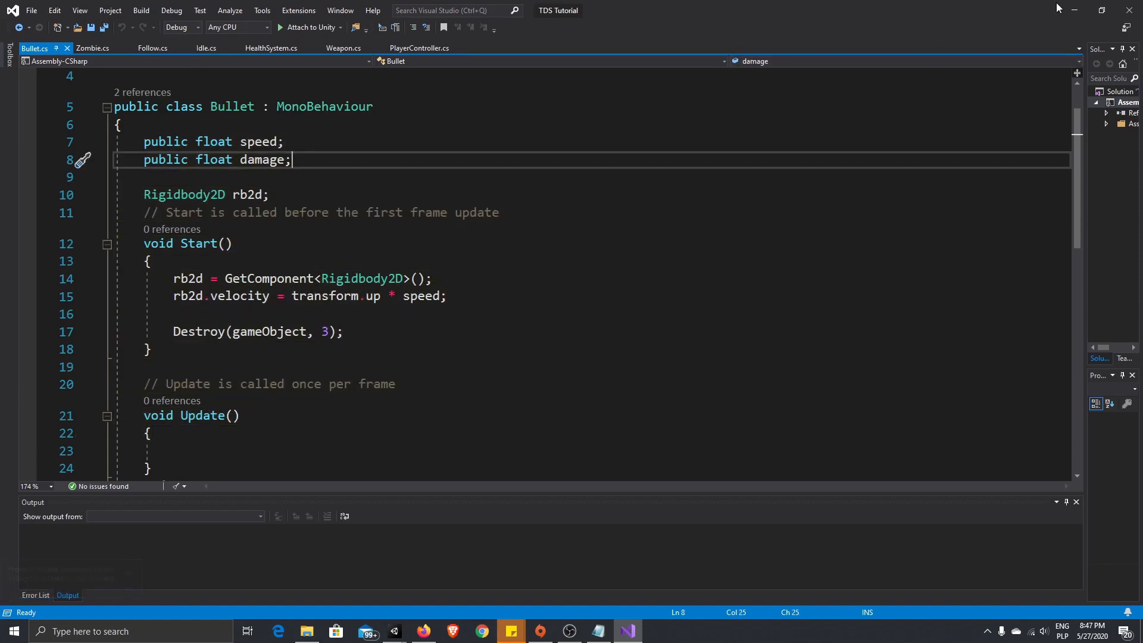
click(1074, 10)
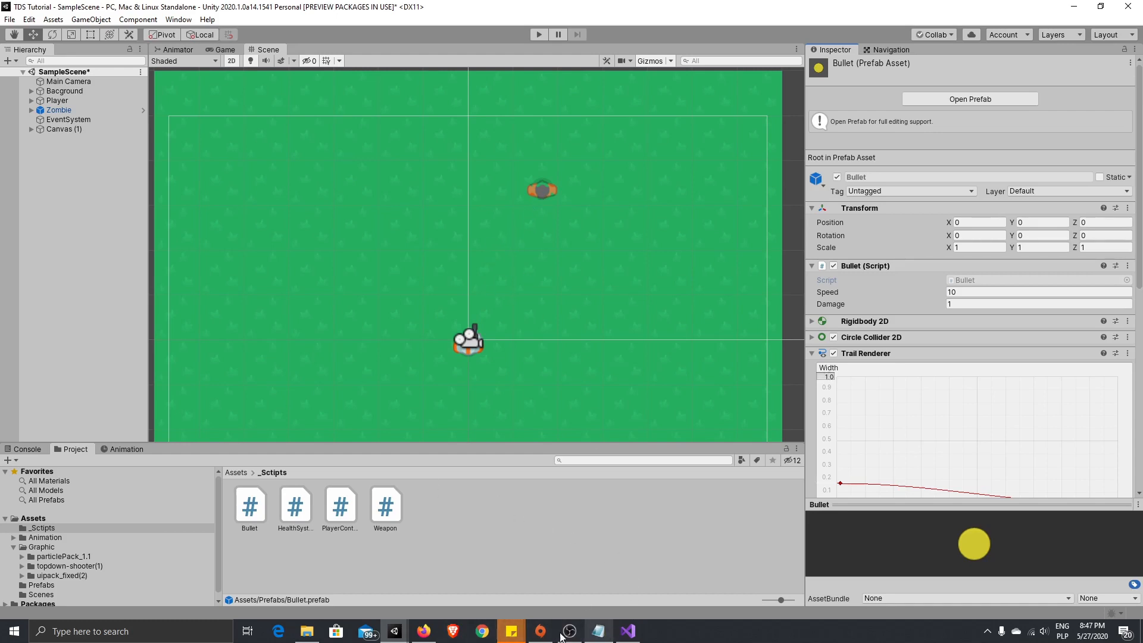
click(640, 628)
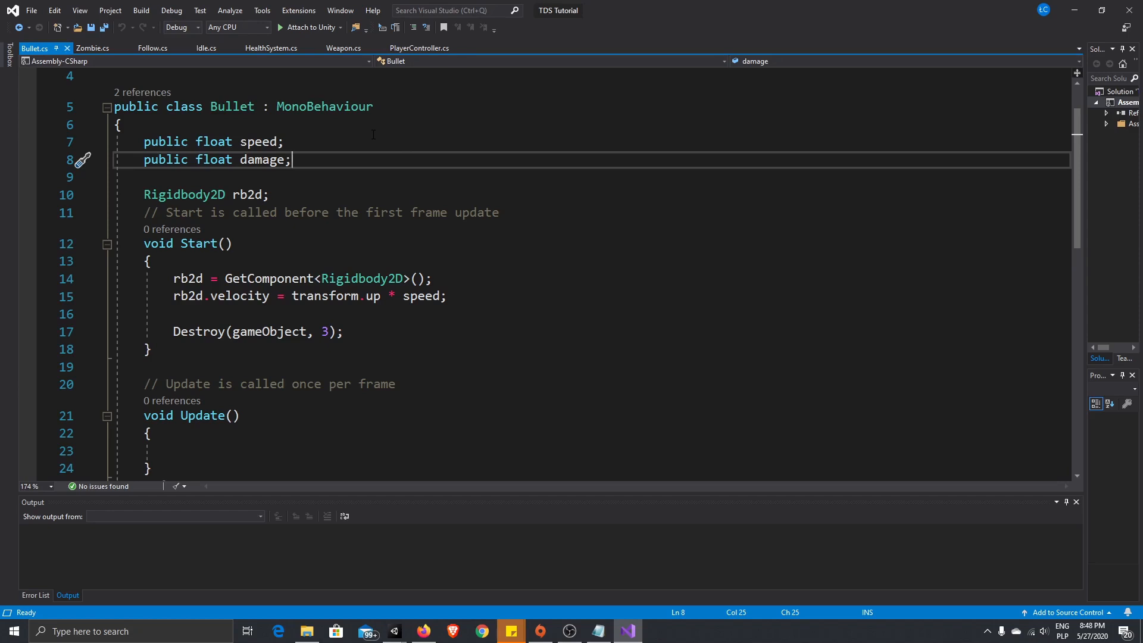
Step: Declare a public ParticleSystem field named enemyHitEffect below damage in the Bullet class and save the script
key(Return)
text(public ParticleSAystem)
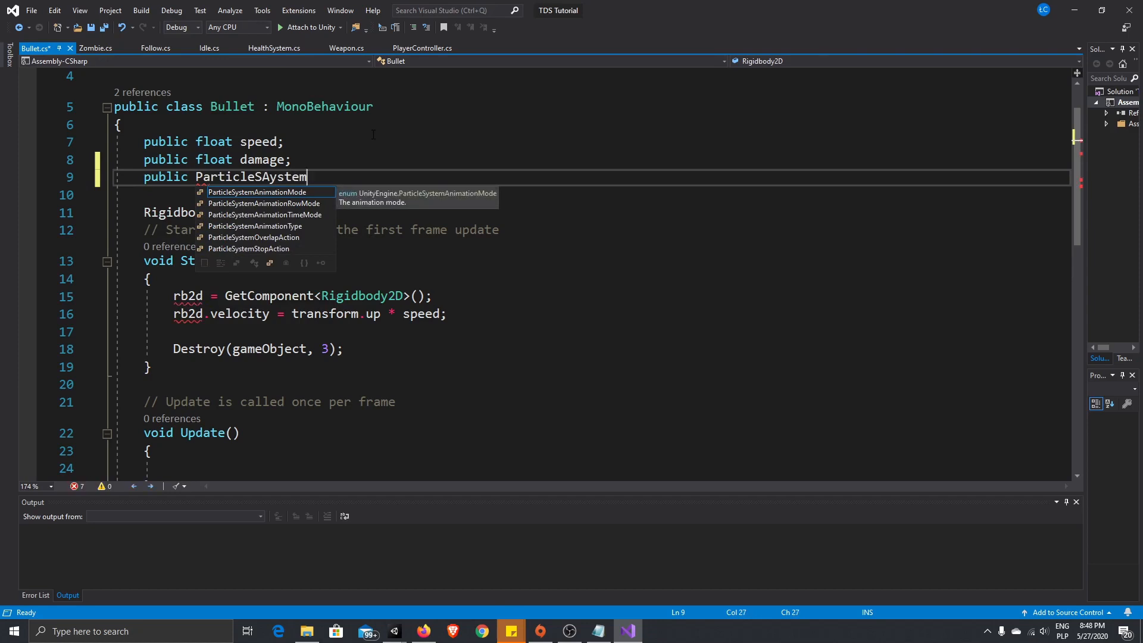
text( E)
key(BackSpace)
text(enemyHitEffect;)
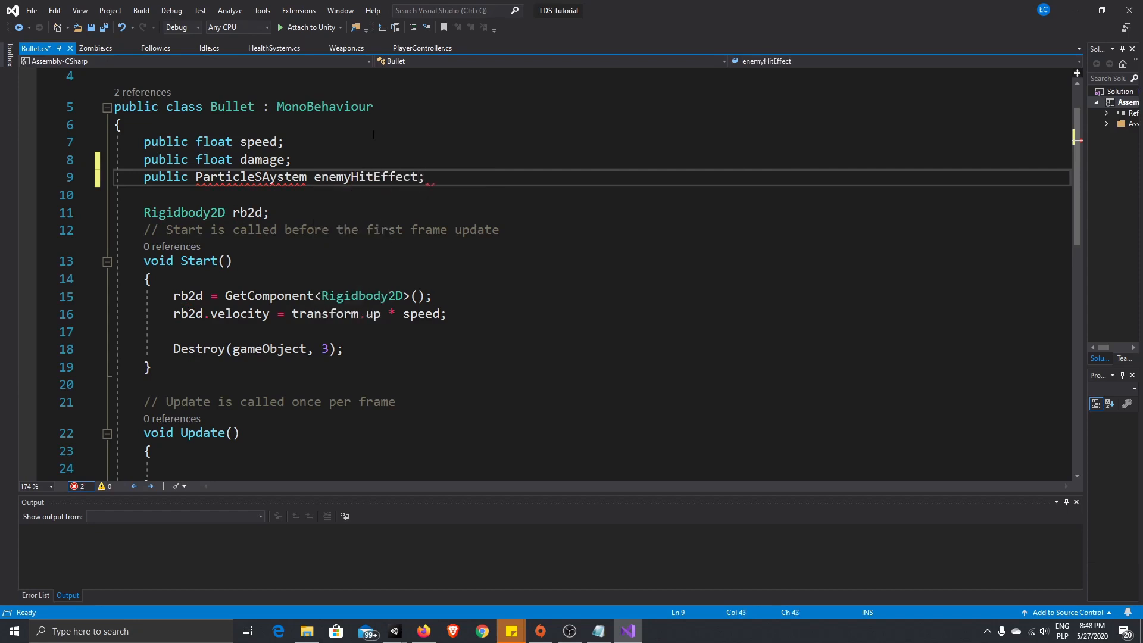
key(Return)
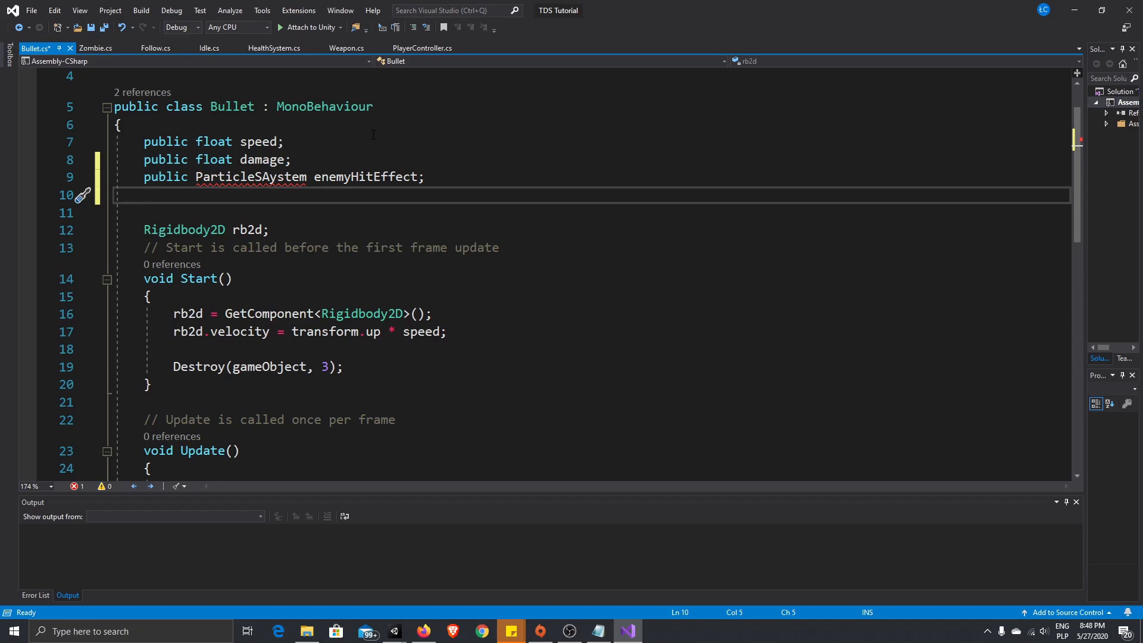
click(271, 177)
key(BackSpace)
key(Up)
key(End)
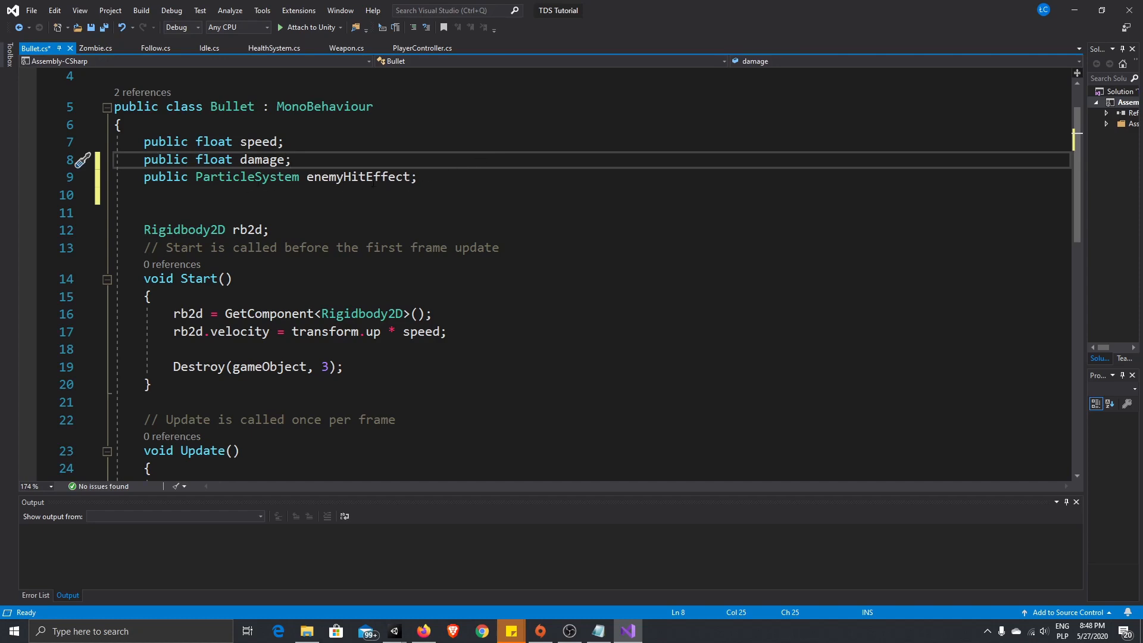
key(ctrl+s)
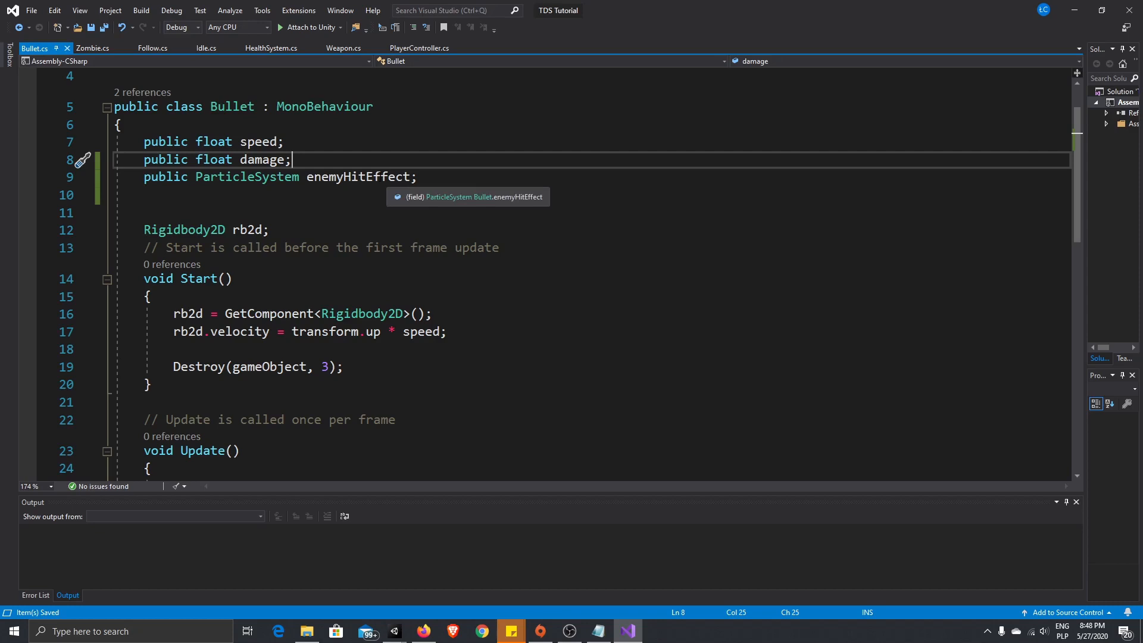
Step: Declare a Vector3 field named startPos below enemyHitEffect in the Bullet class and save the script
click(444, 179)
key(Return)
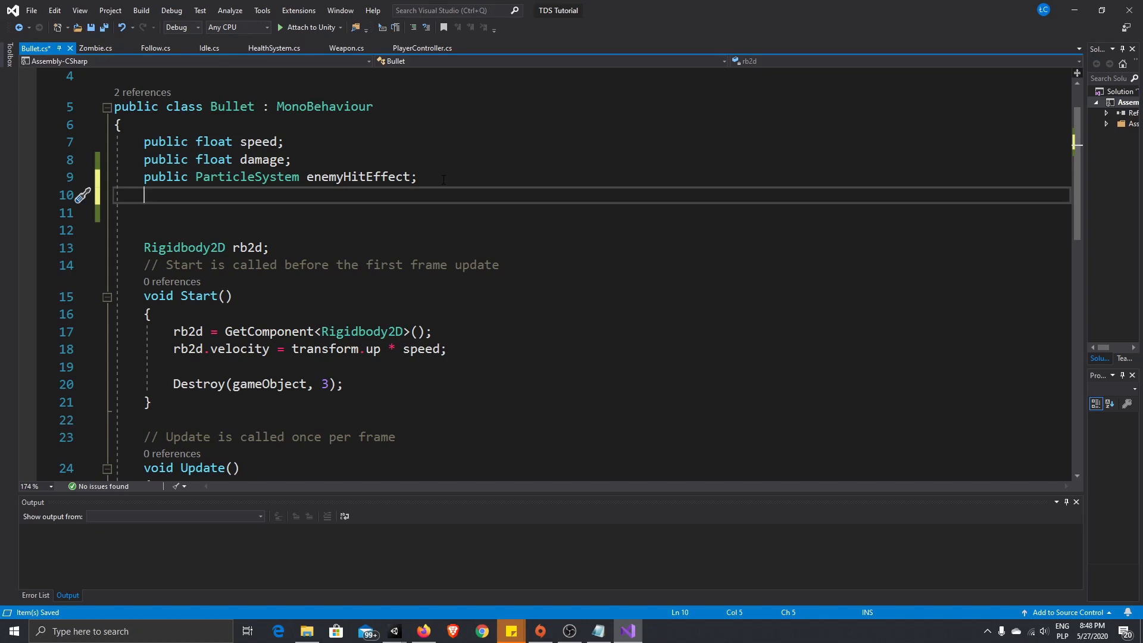
text(Ve)
key(BackSpace)
key(BackSpace)
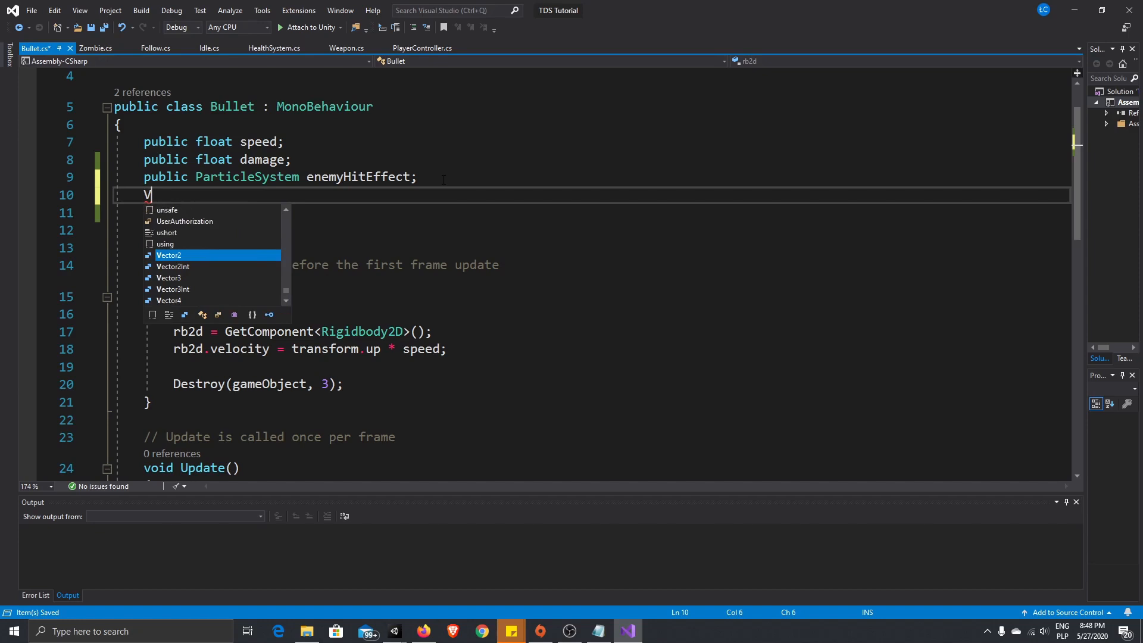
text(cec)
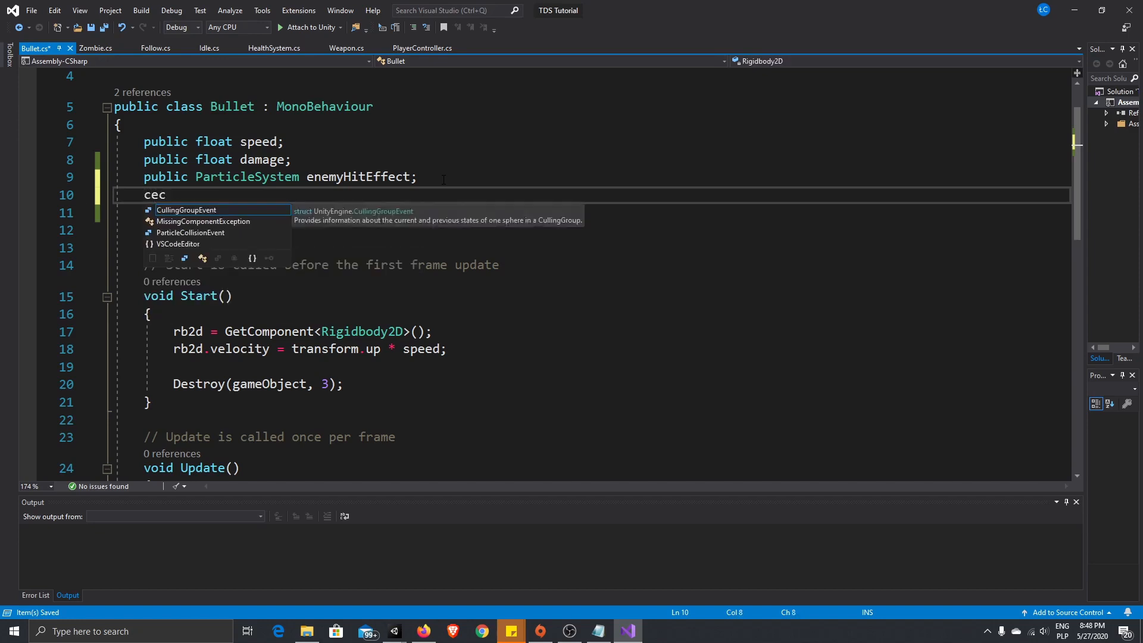
text(tor3)
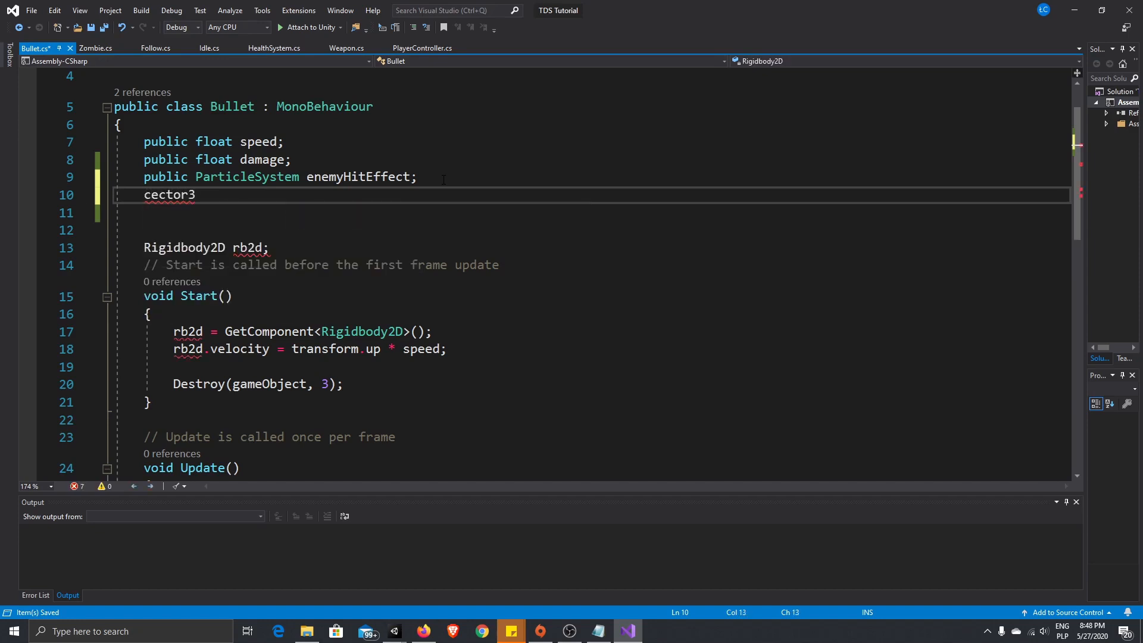
text( startPos)
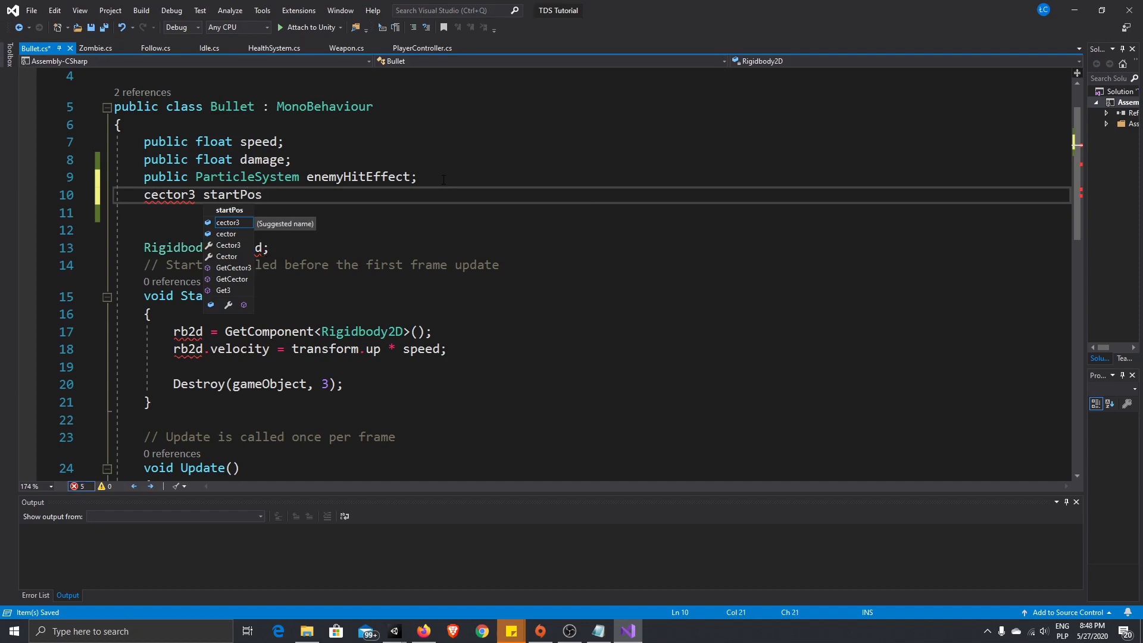
text(;)
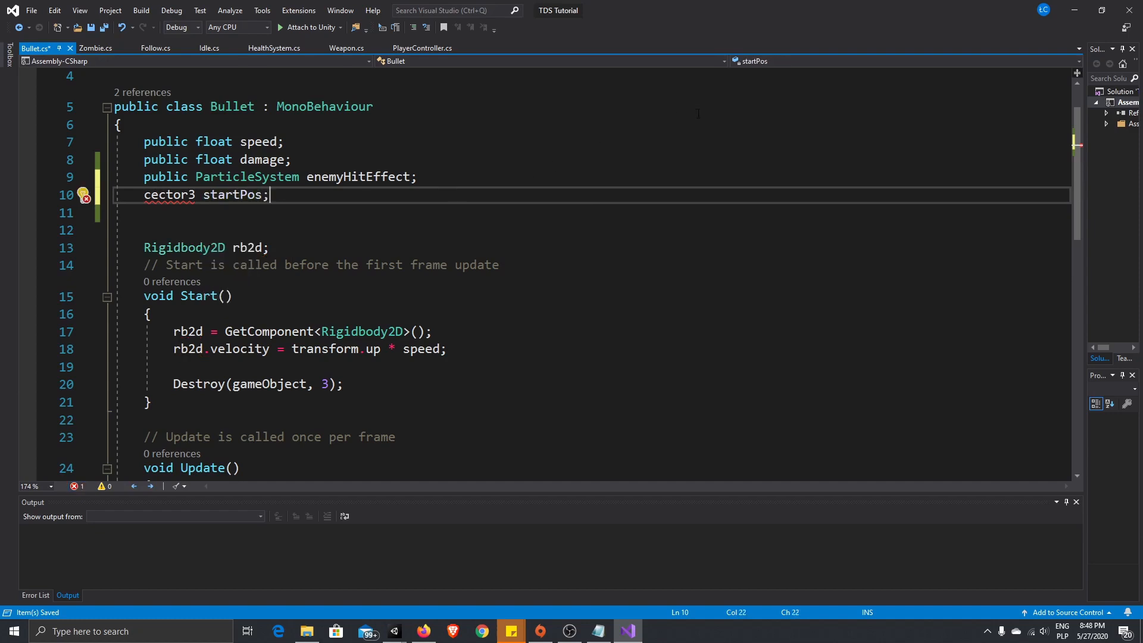
click(145, 197)
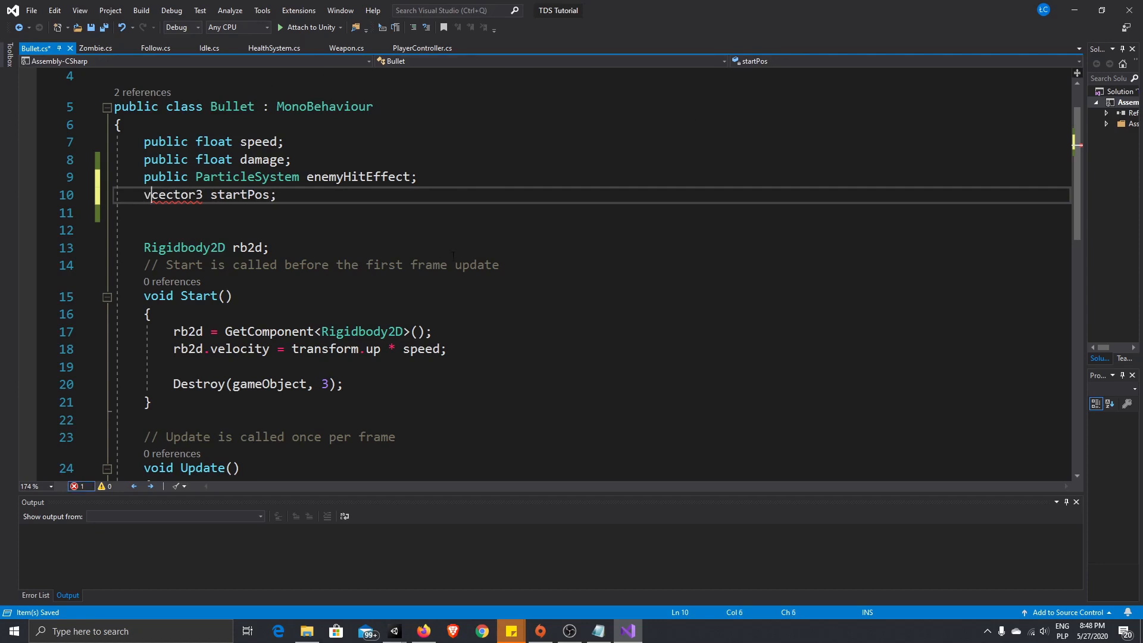
text(V)
key(Delete)
click(391, 295)
scroll(558, 364, down, 2)
key(ctrl+s)
Step: Add an Instantiate call with enemyHitEffect as its first argument, at the start of the HealthSystem null-check block in OnCollisionEnter2D
scroll(423, 361, down, 4)
scroll(423, 362, up, 1)
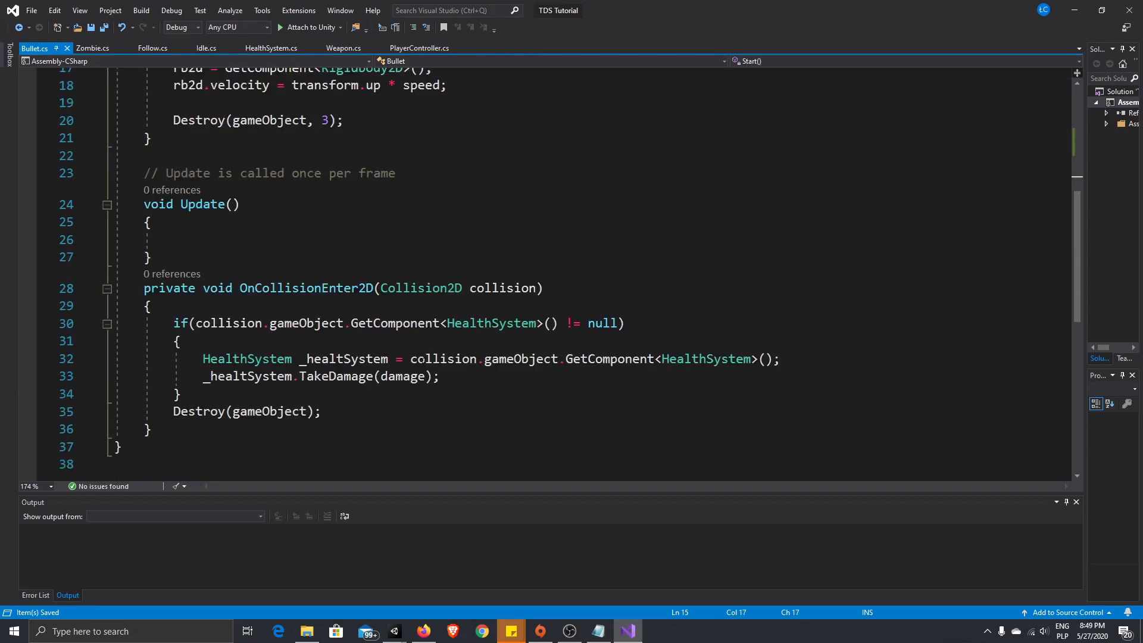
click(244, 353)
key(Up)
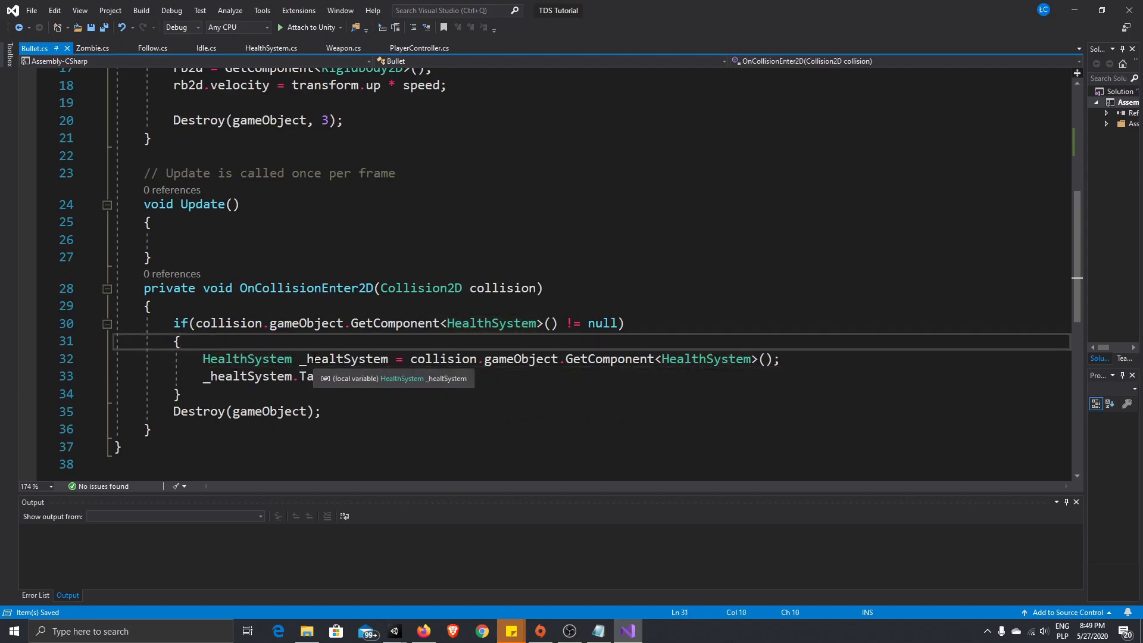
key(Return)
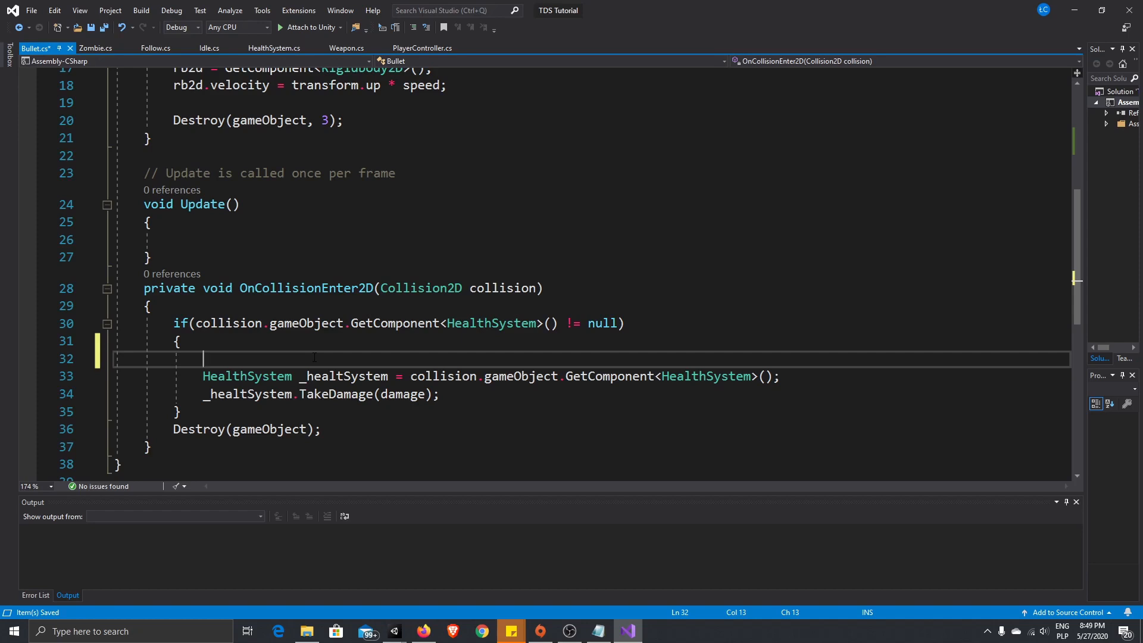
text(Instantiate)
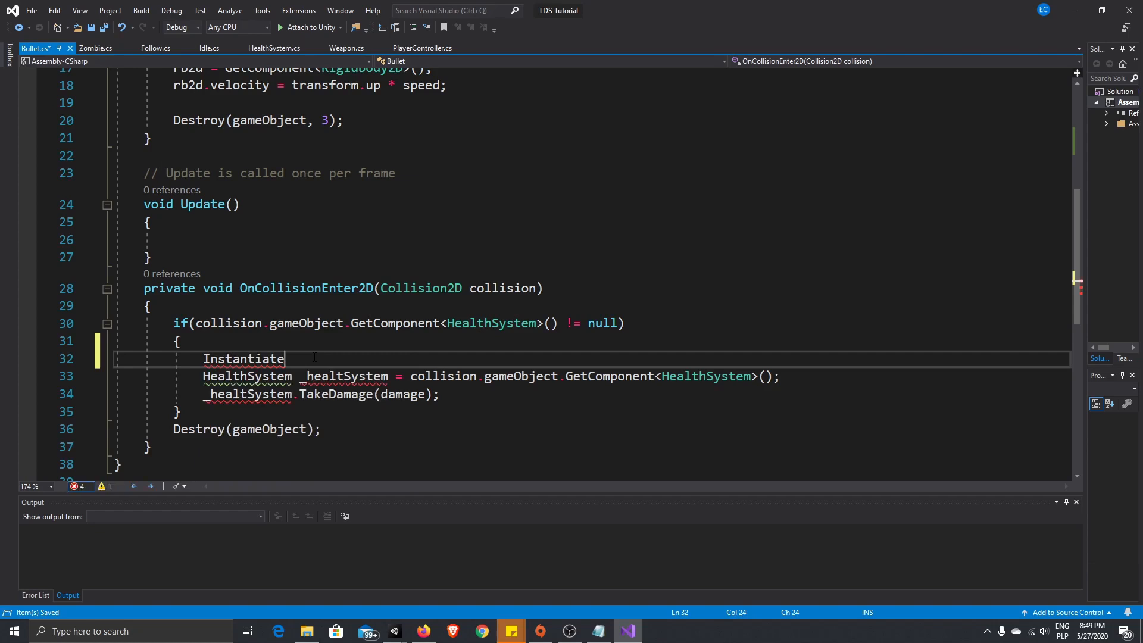
text((en)
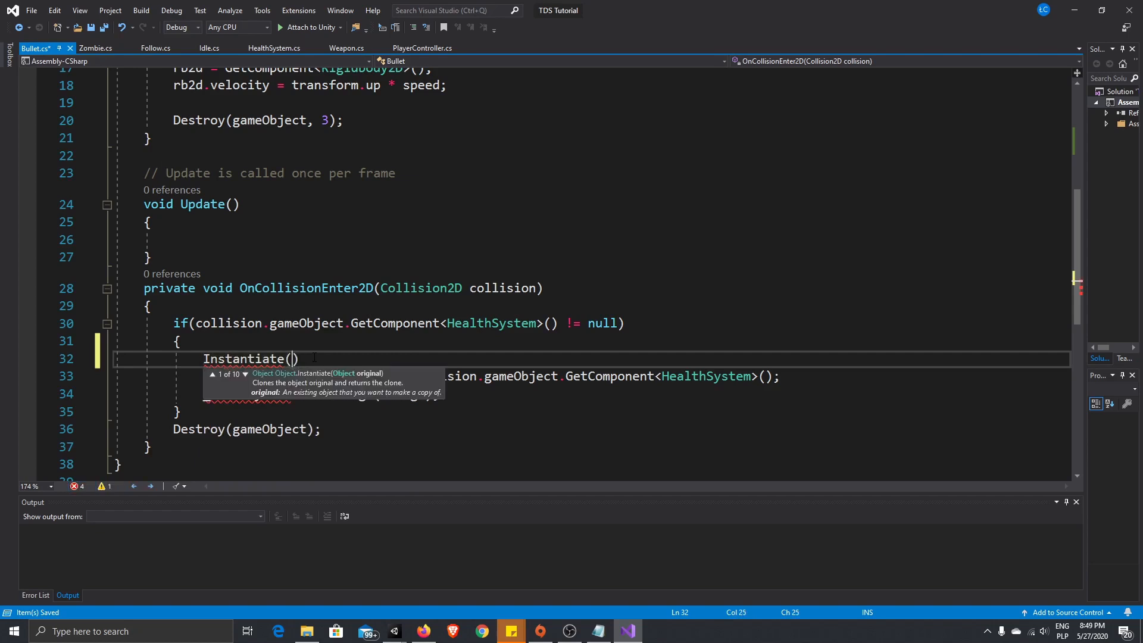
text(emy)
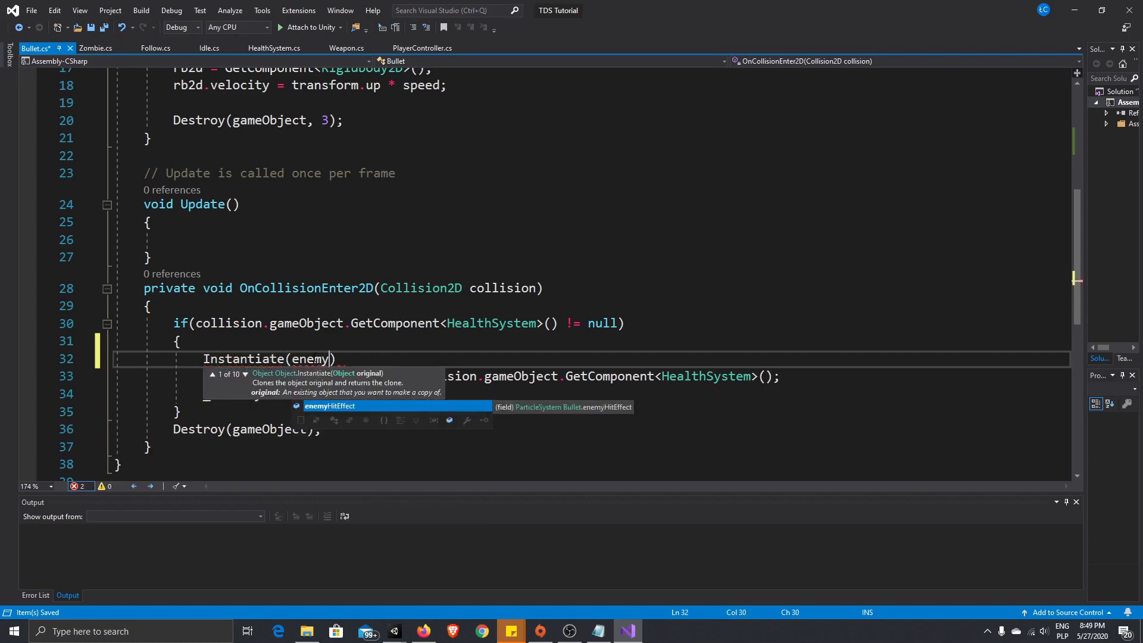
key(Tab)
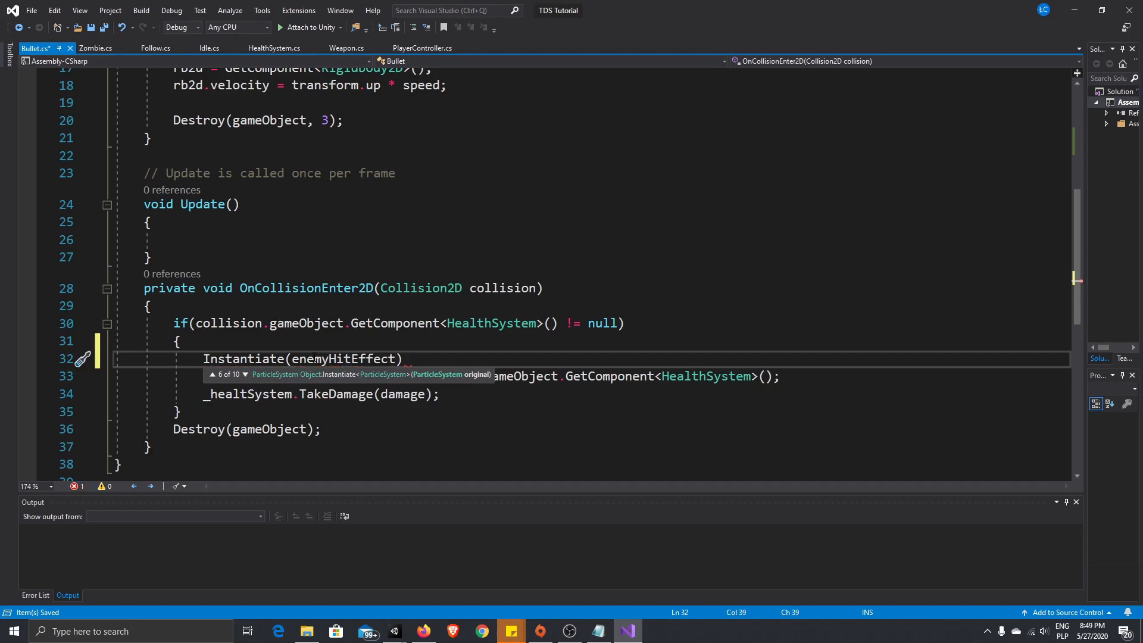
Step: Pass gameObject.transform.position as the second argument of the Instantiate call
text(,)
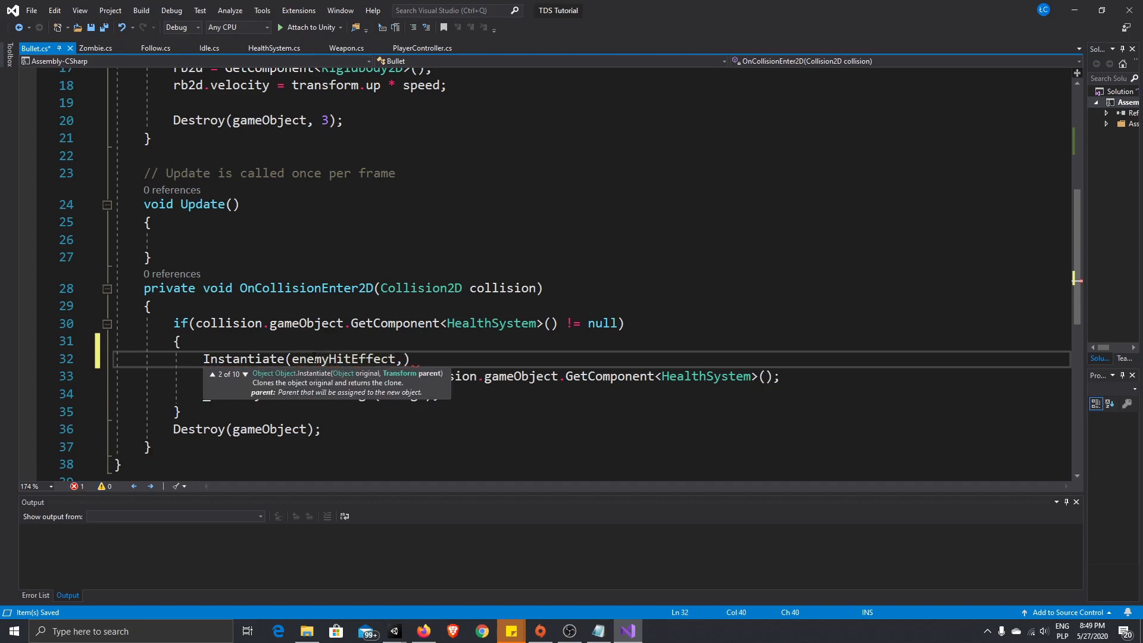
text(gam)
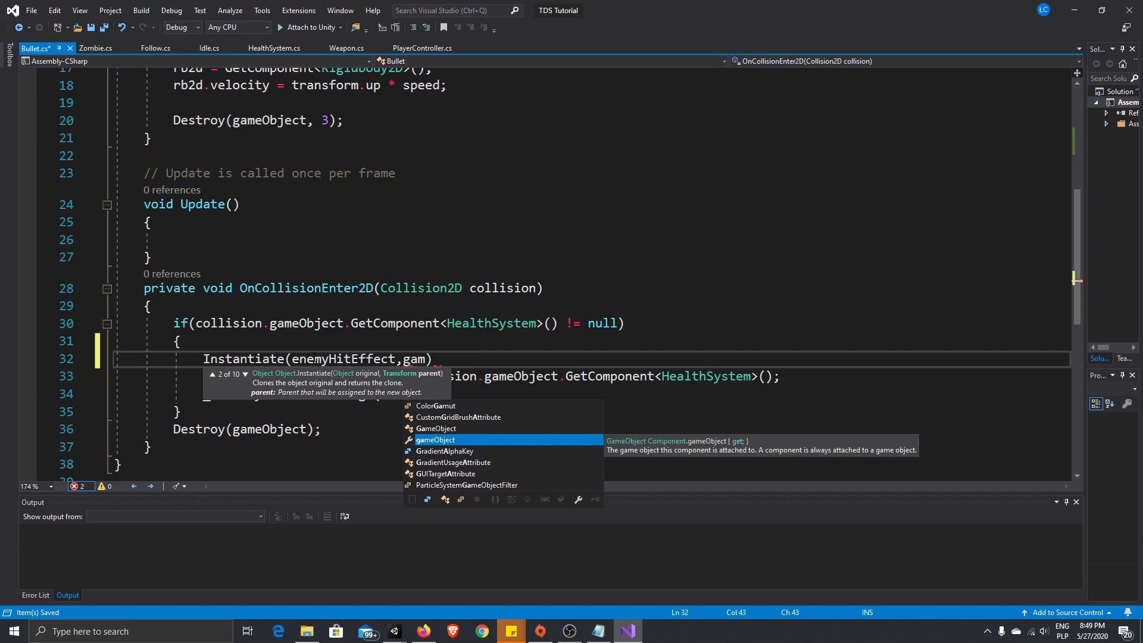
text(e)
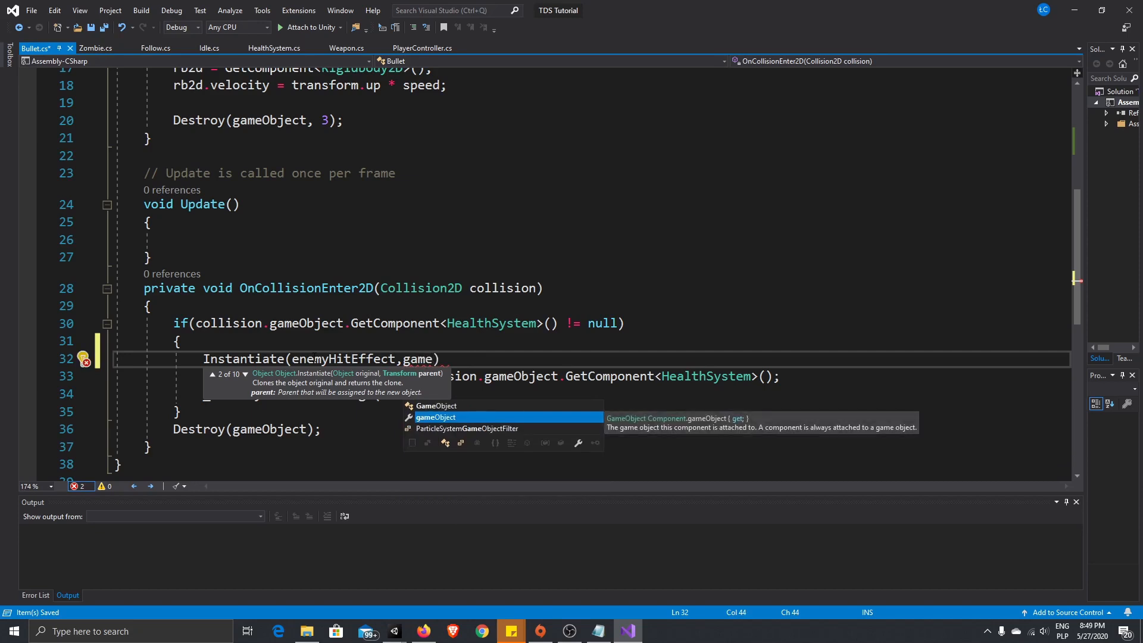
text(Ob)
key(Tab)
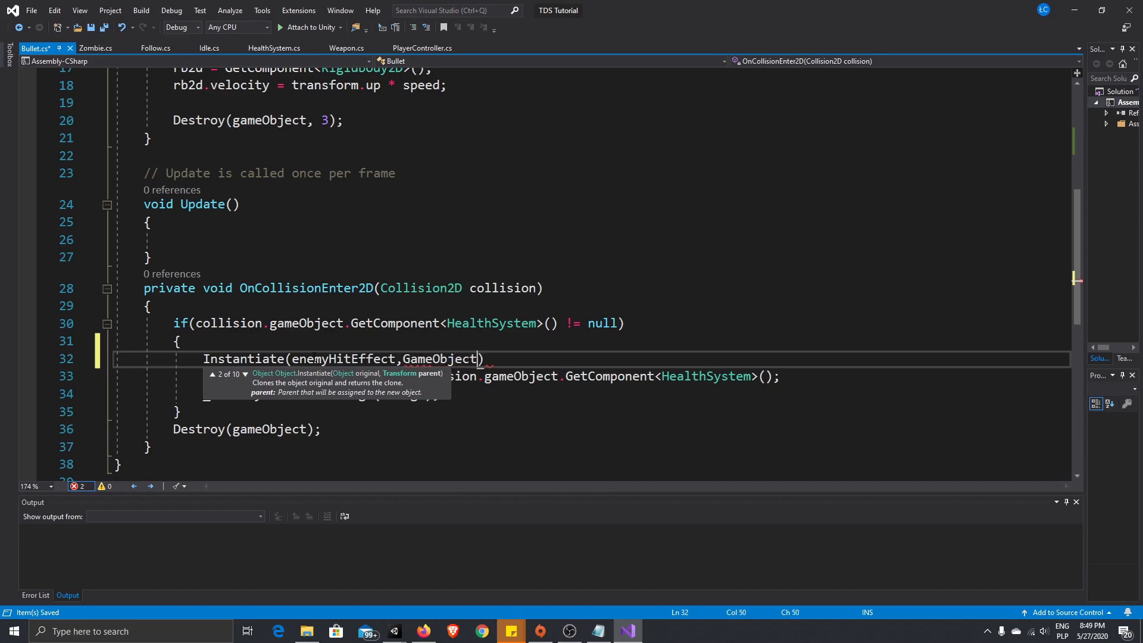
key(BackSpace)
key(BackSpace)
key(BackSpace)
key(BackSpace)
key(BackSpace)
key(BackSpace)
key(BackSpace)
key(BackSpace)
key(BackSpace)
key(BackSpace)
text(game)
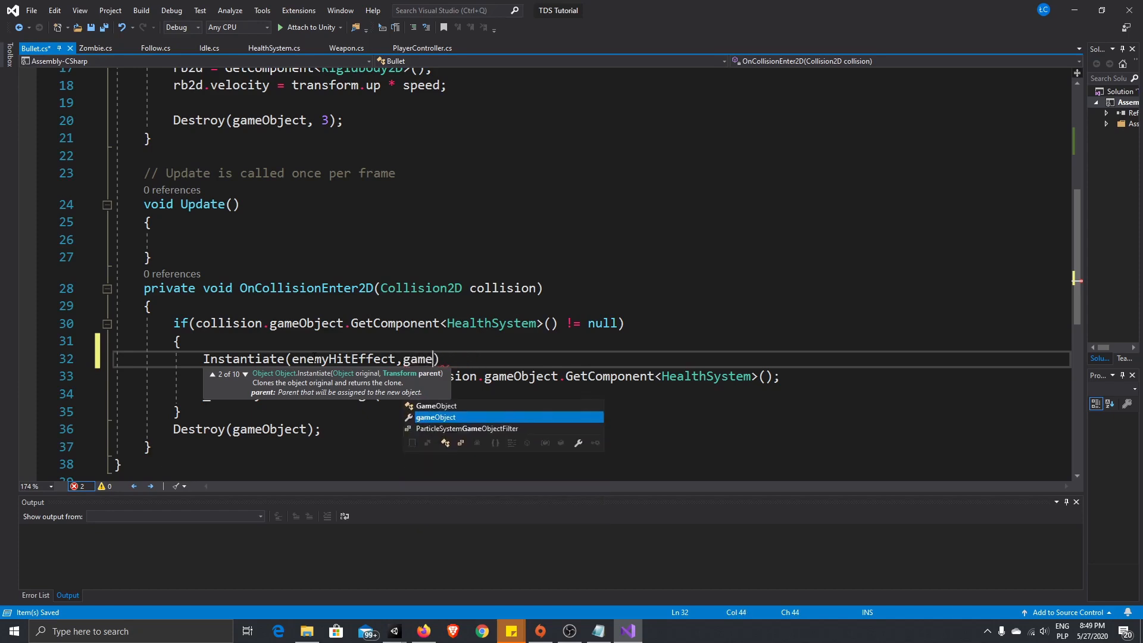
key(Tab)
text(.tranf)
key(BackSpace)
key(Tab)
text(.position)
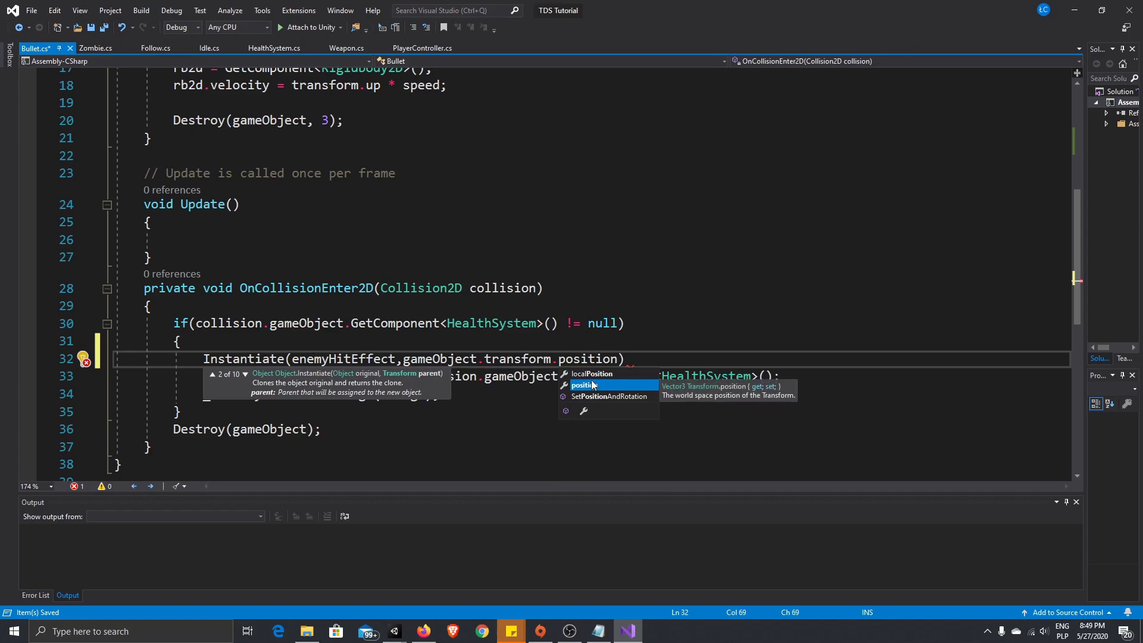
double_click(593, 384)
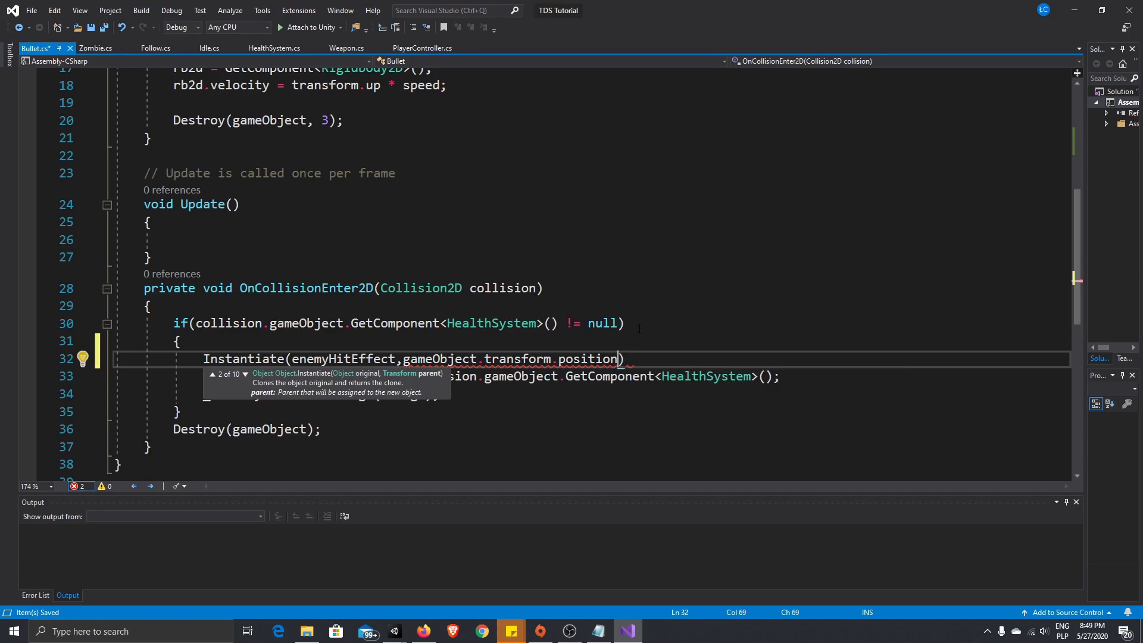
Step: Pass Quaternion.LookRotation(_lookDir) as the rotation argument of the Instantiate call and complete the statement
text(,Quater)
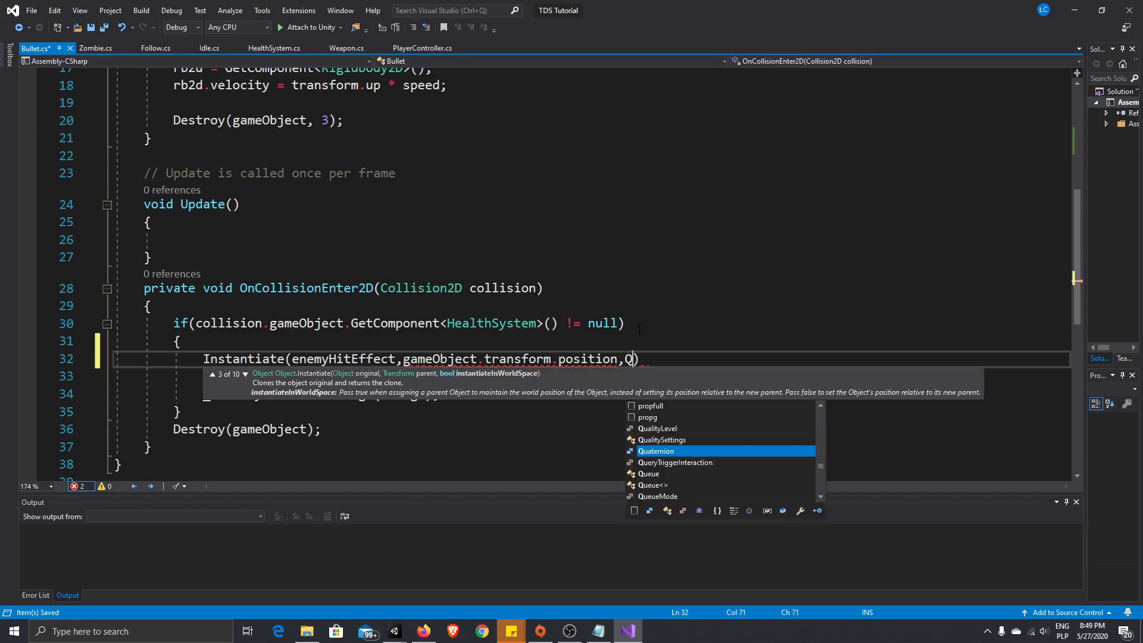
text(nion)
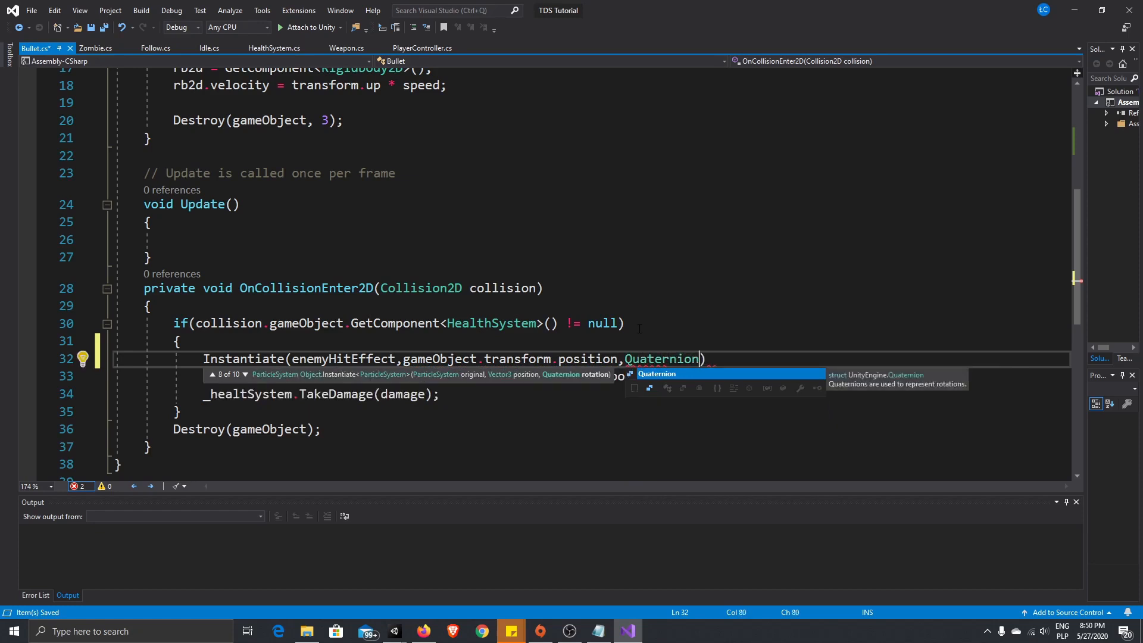
key(Escape)
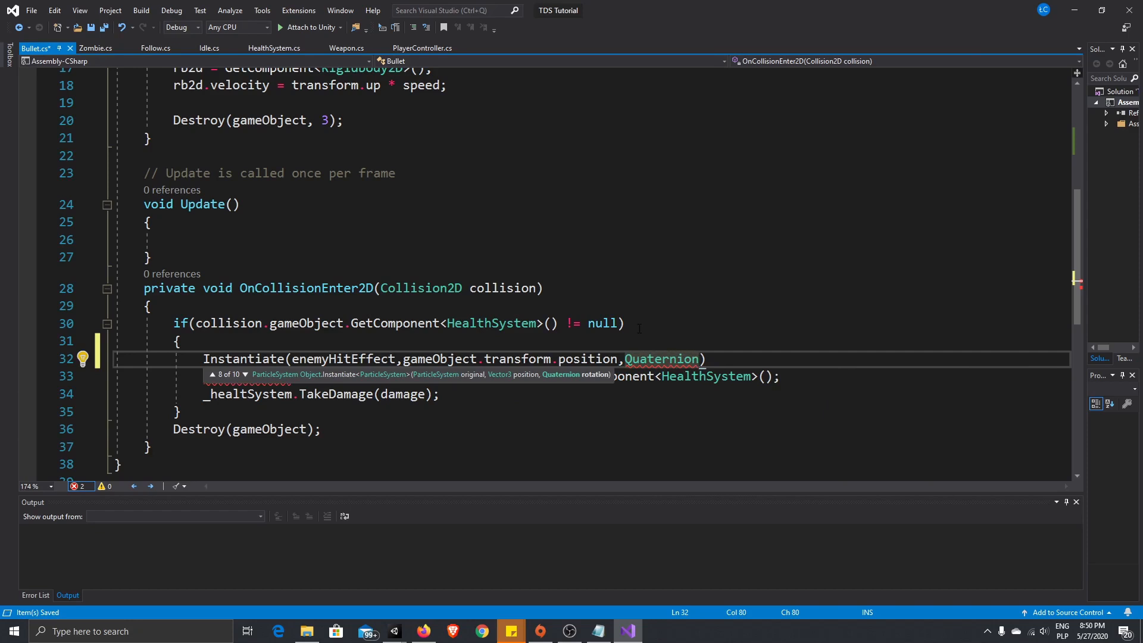
text(.Lo)
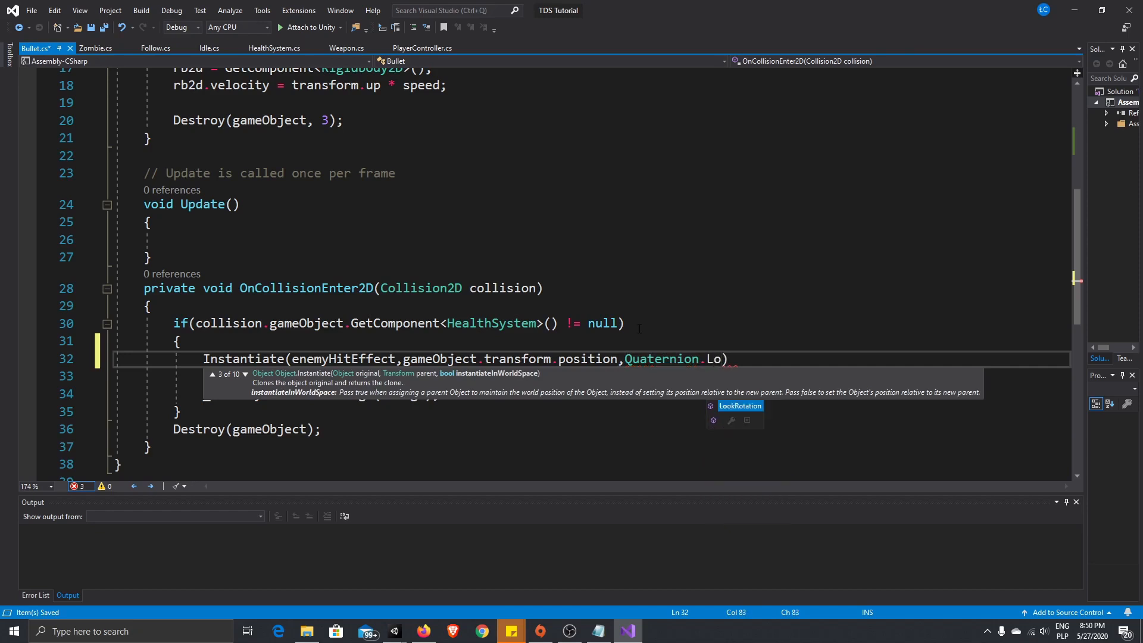
key(Tab)
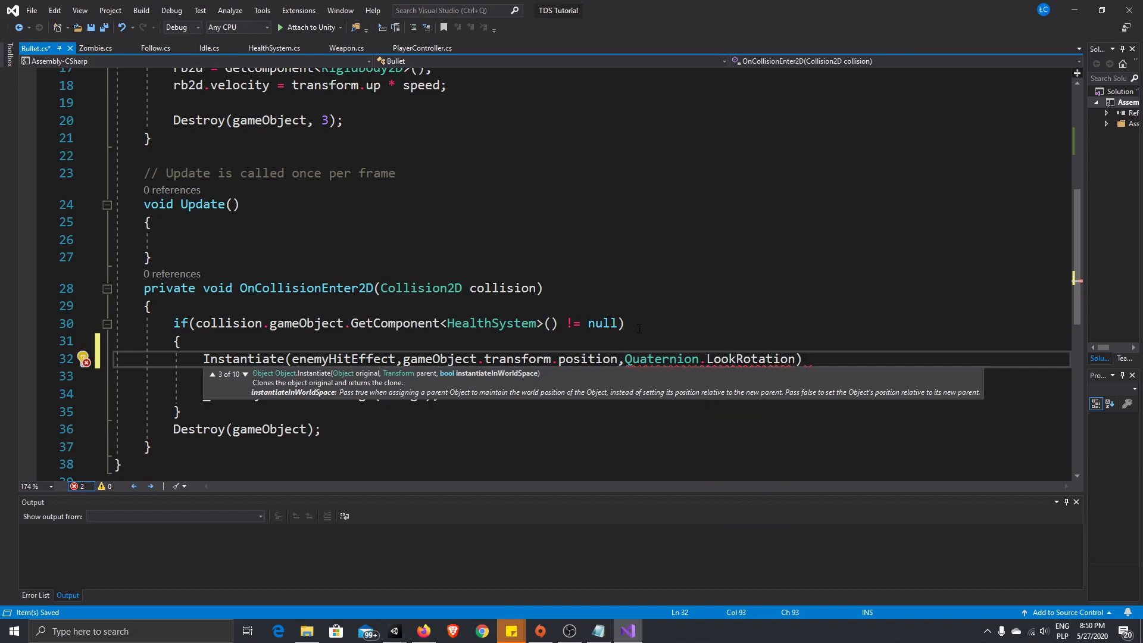
text(()
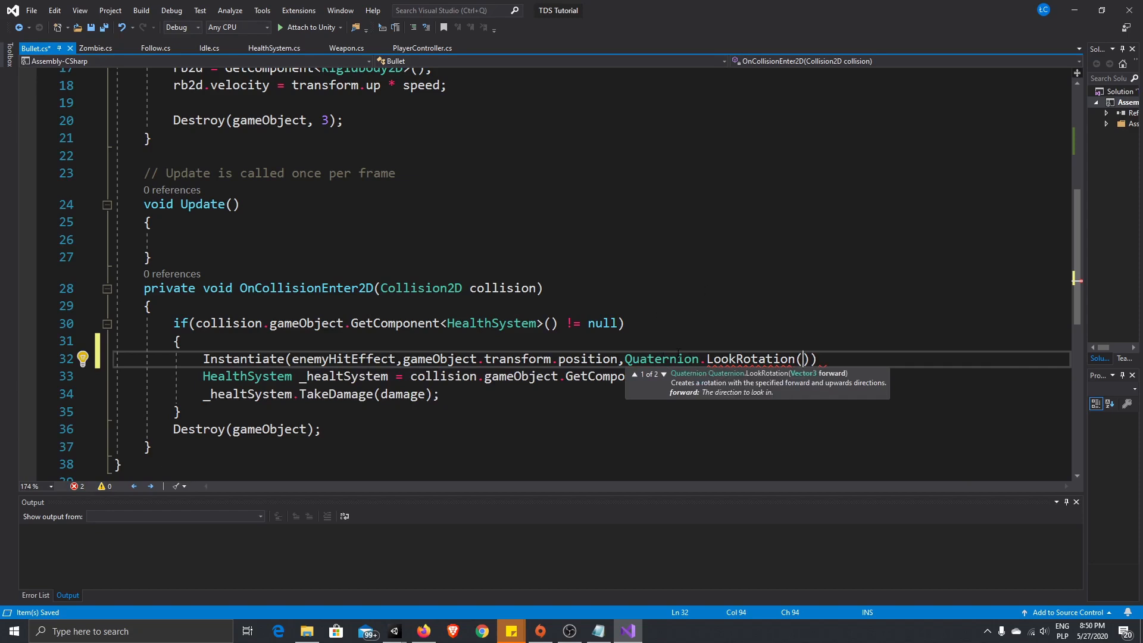
mouse_move(795, 359)
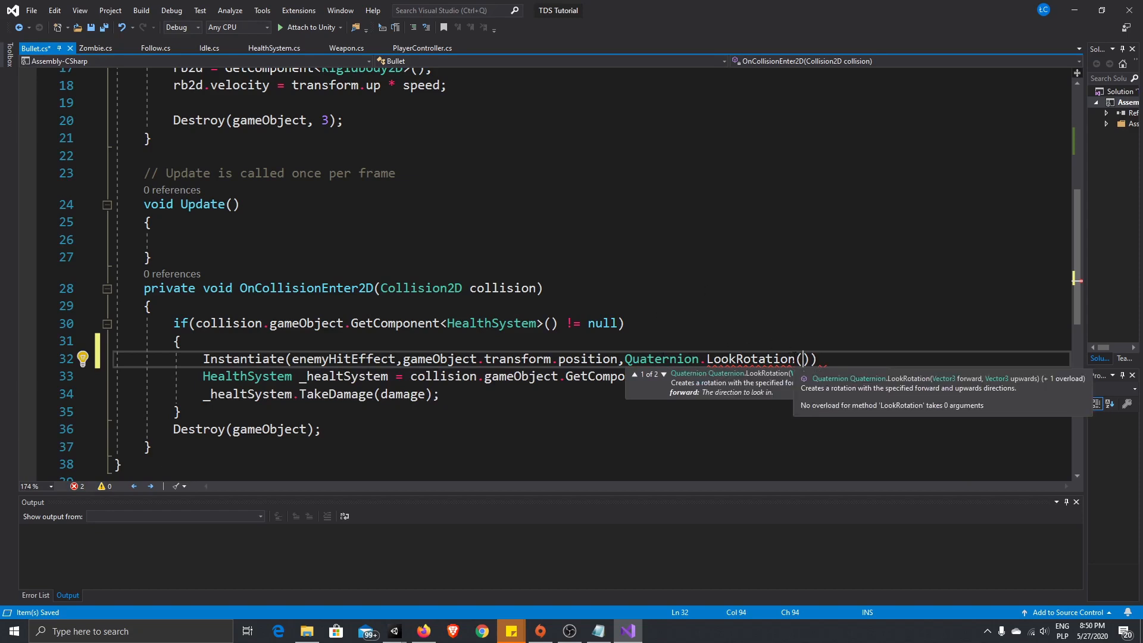
text(_loo)
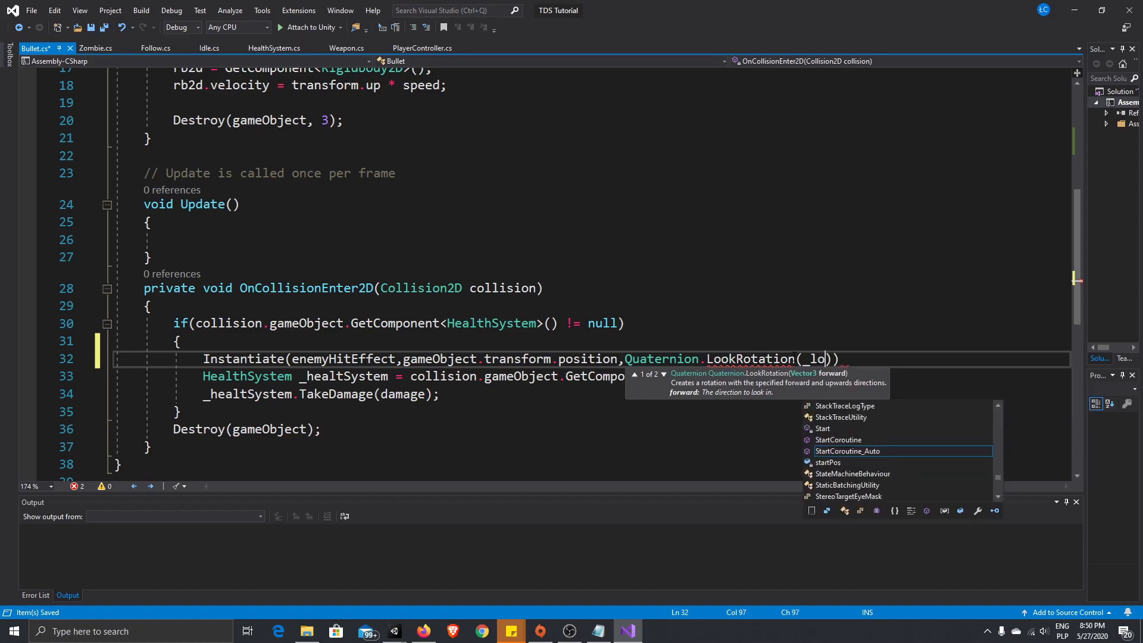
text(k)
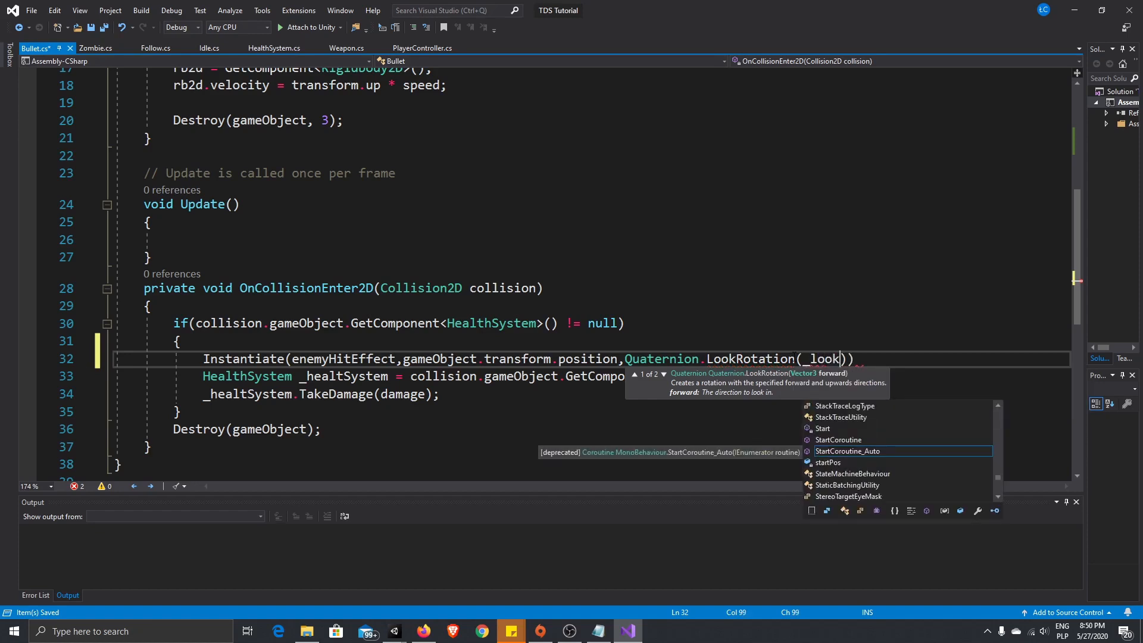
text(Dir)
text())
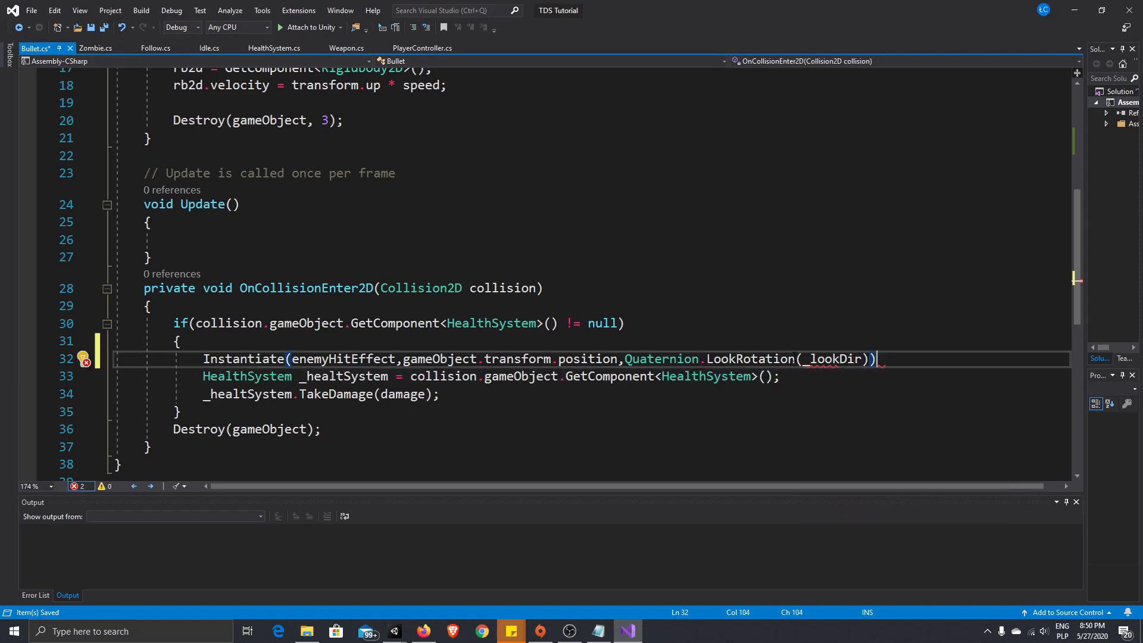
text(;)
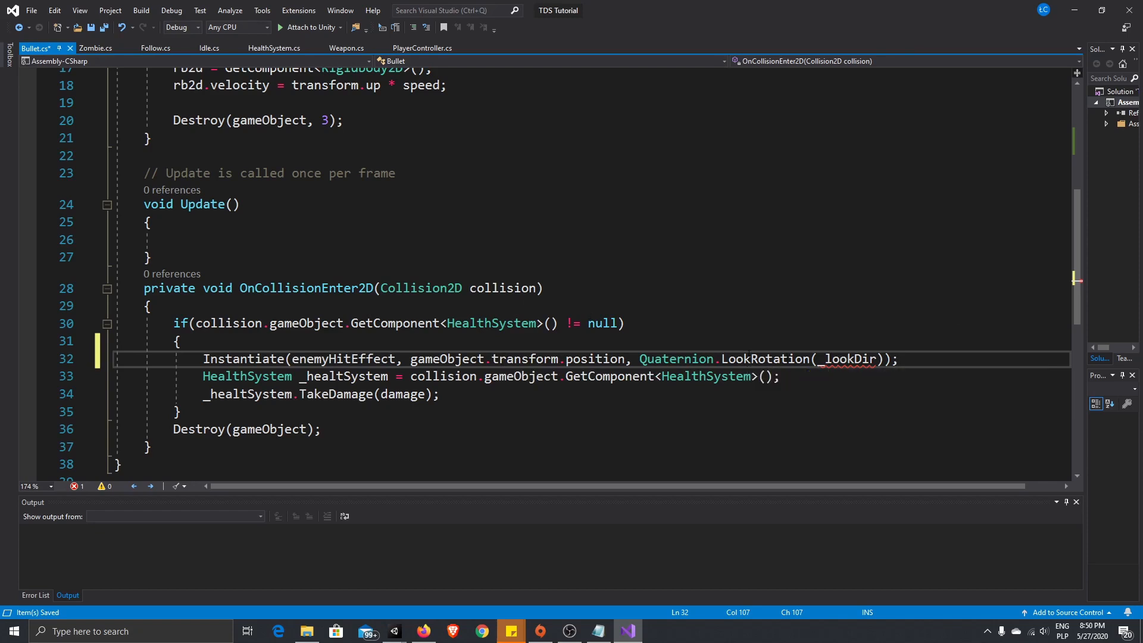
Step: Add a Vector2 _lookDir declaration above the Instantiate line, with startPos as the first term of its value
click(204, 358)
key(Return)
key(Up)
text(Vectoir)
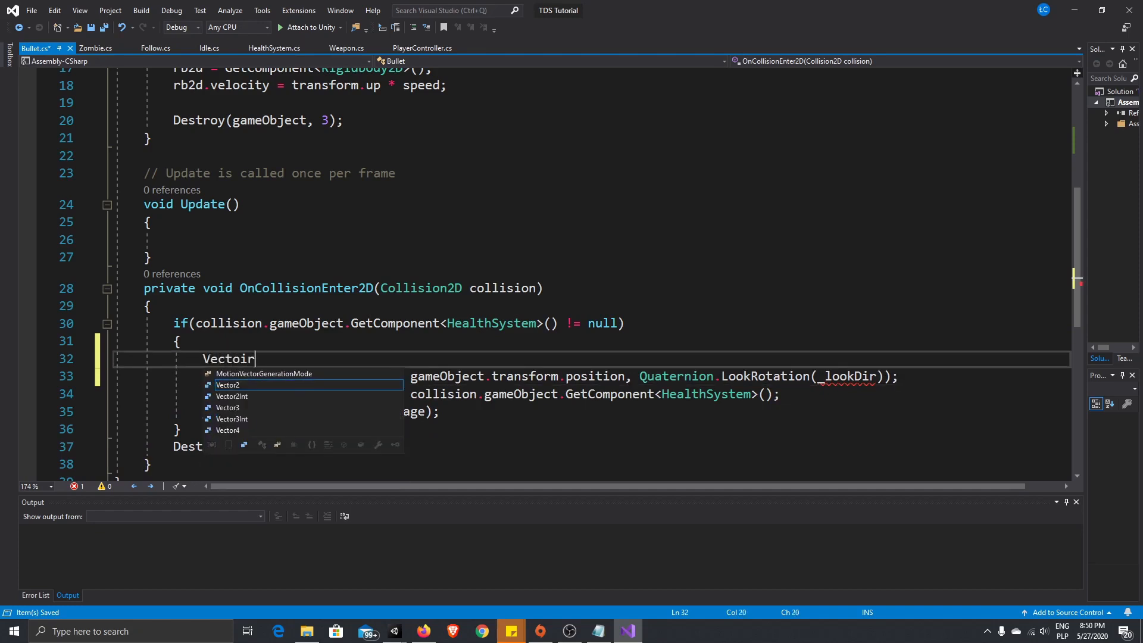
key(Tab)
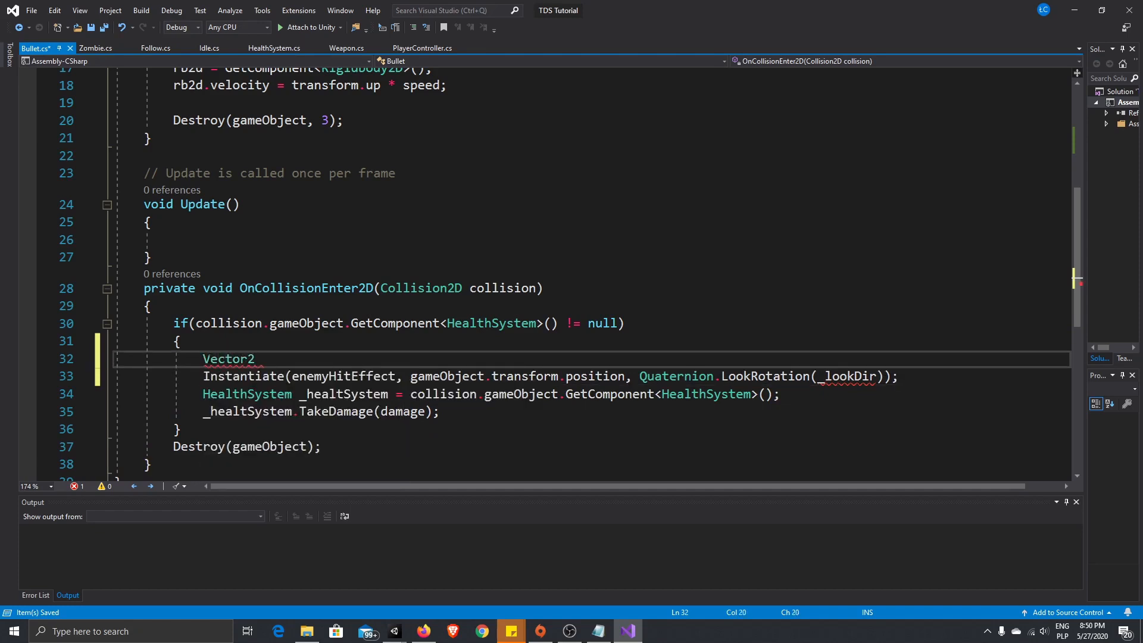
text(_look)
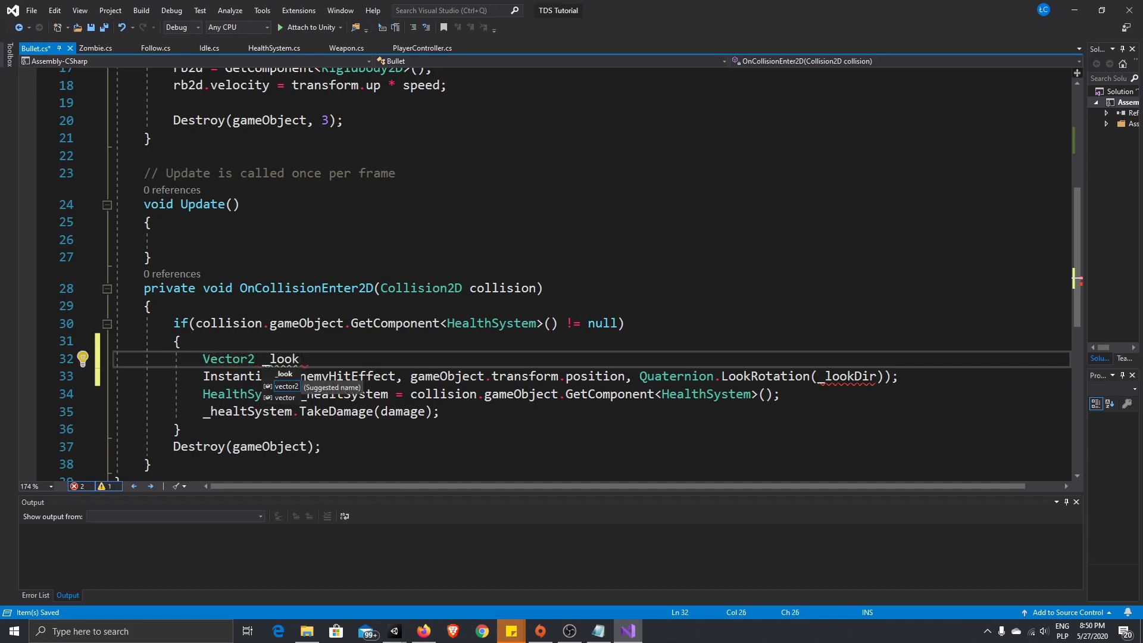
text(Dir)
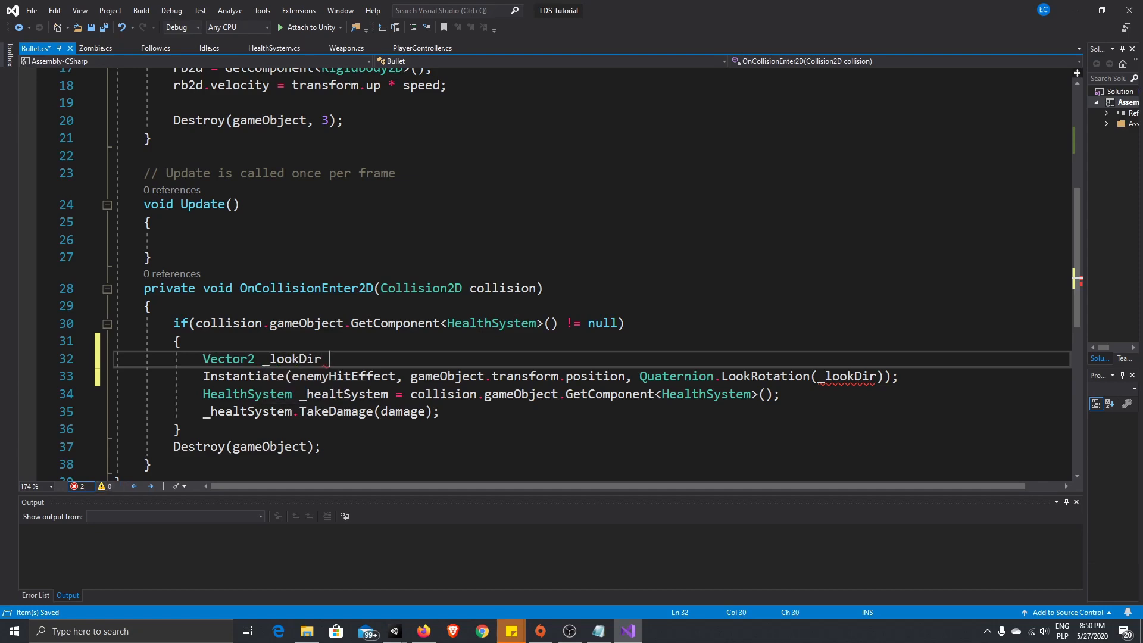
text( = startPos)
Step: Begin an assignment to startPos on the empty line below the velocity assignment in Start
scroll(247, 322, up, 1)
scroll(244, 323, up, 3)
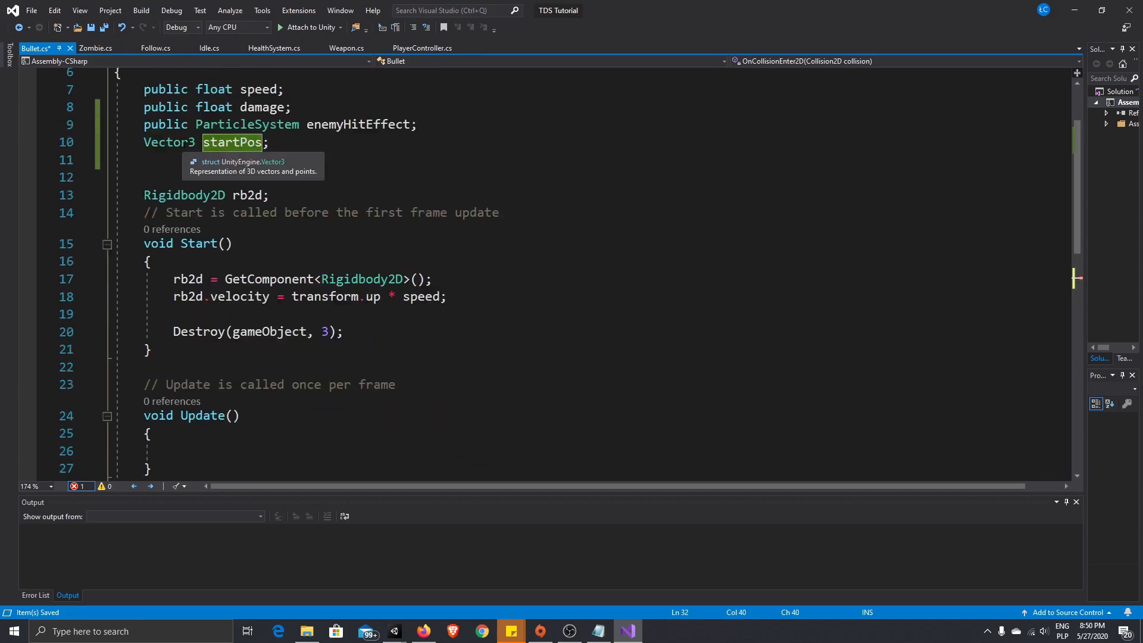
scroll(253, 220, down, 3)
scroll(256, 197, up, 1)
click(216, 210)
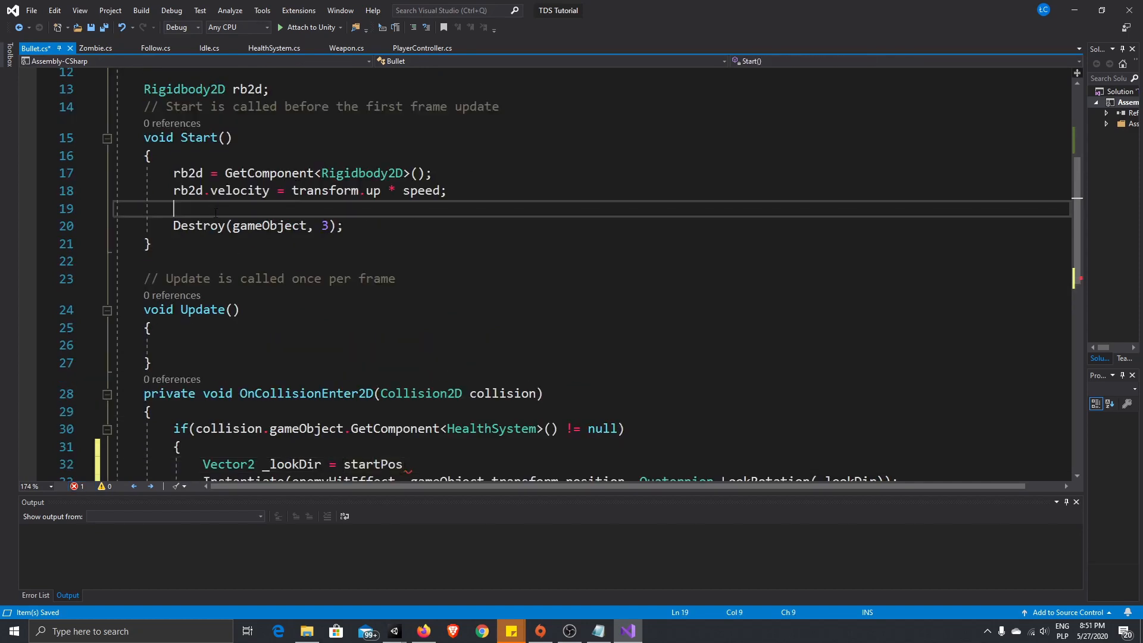
text(Vect)
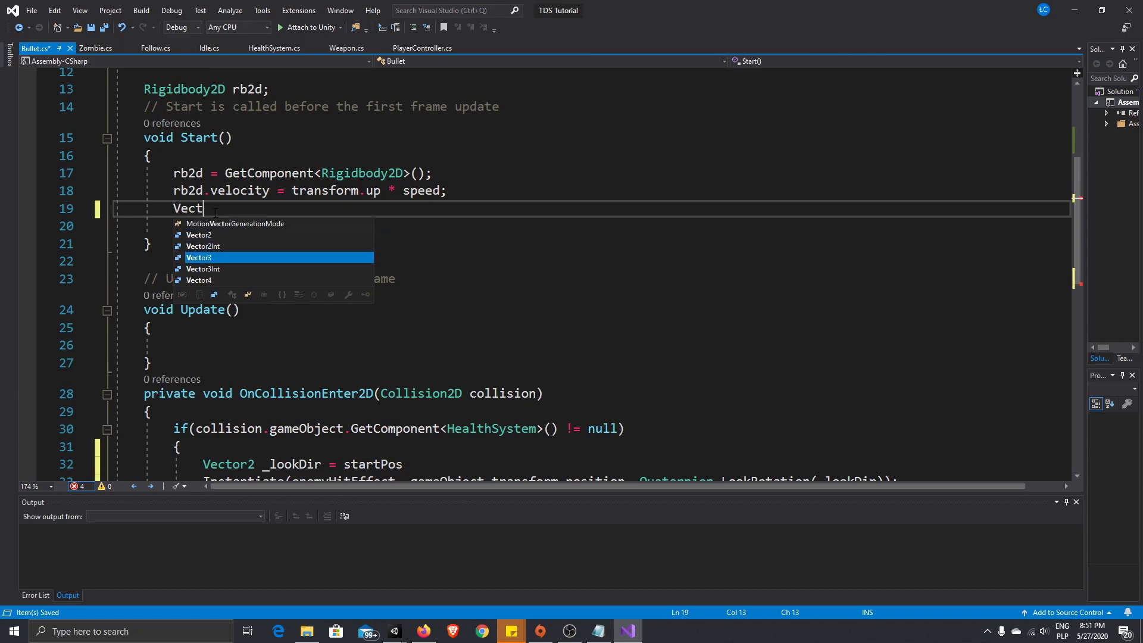
key(BackSpace)
key(BackSpace)
key(BackSpace)
key(BackSpace)
text(s)
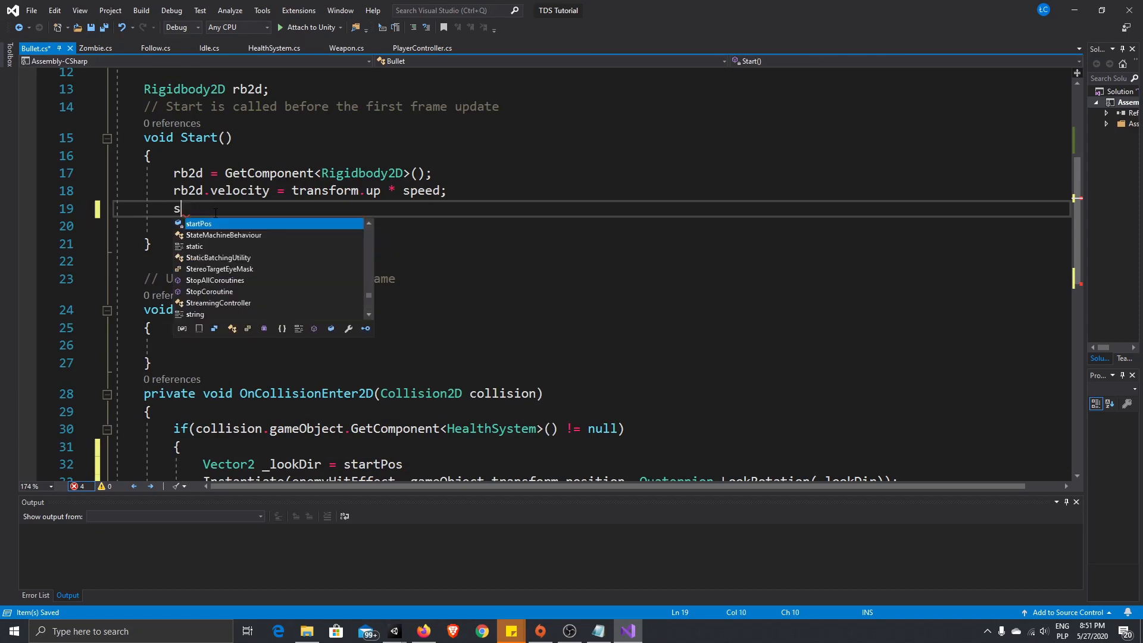
text(tartPos)
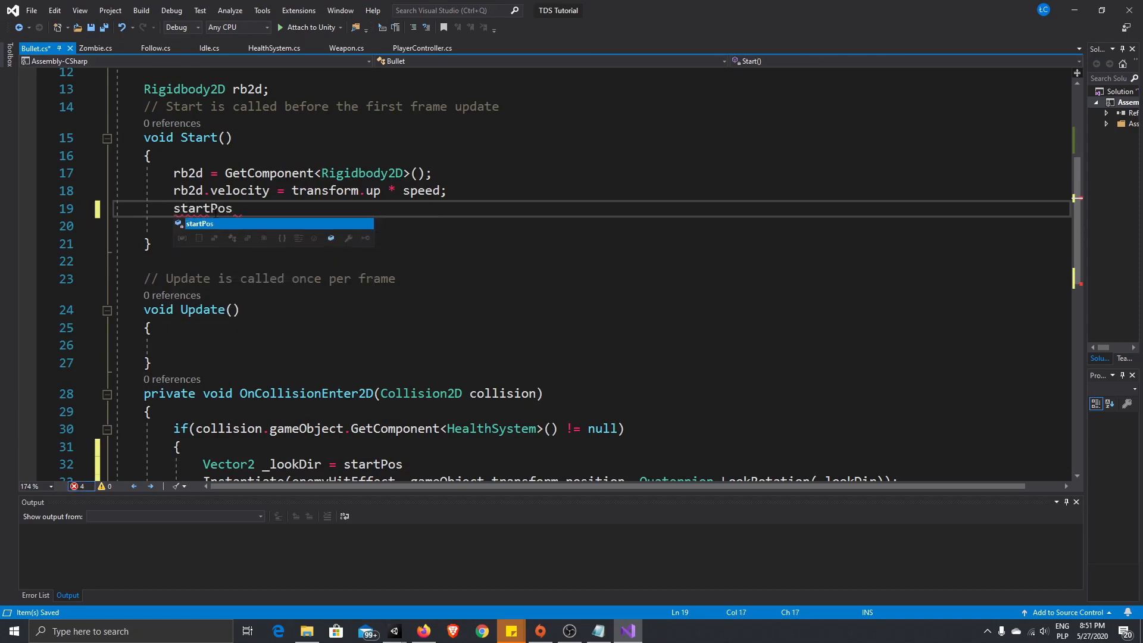
text( =)
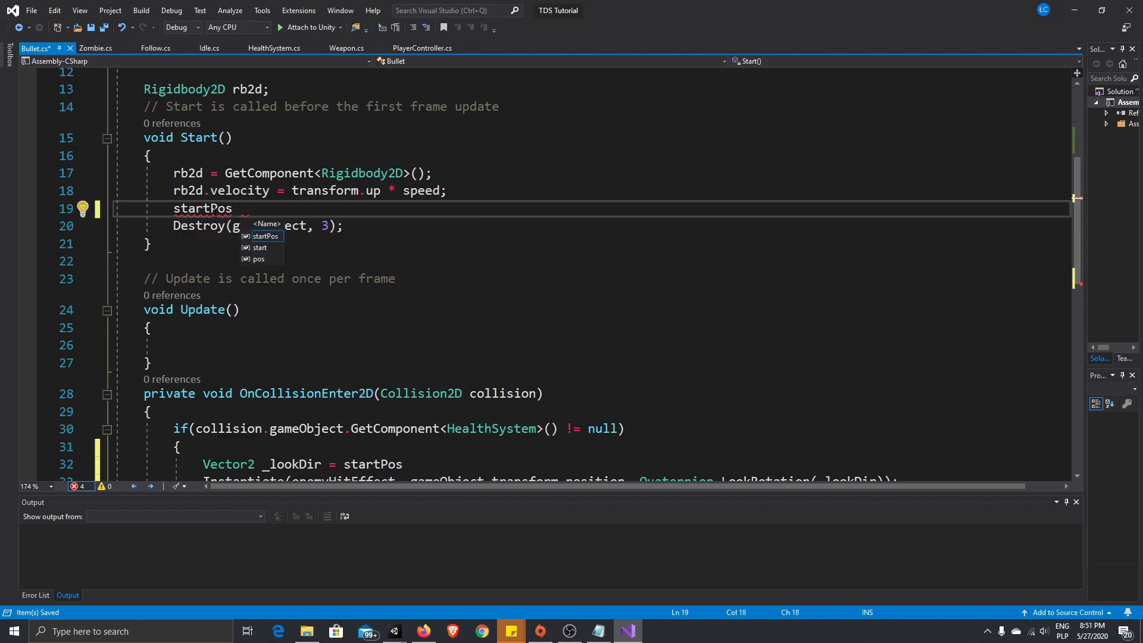
Step: Assign GetComponent<Transform>().position to startPos, complete the statement and save the script
text(Get)
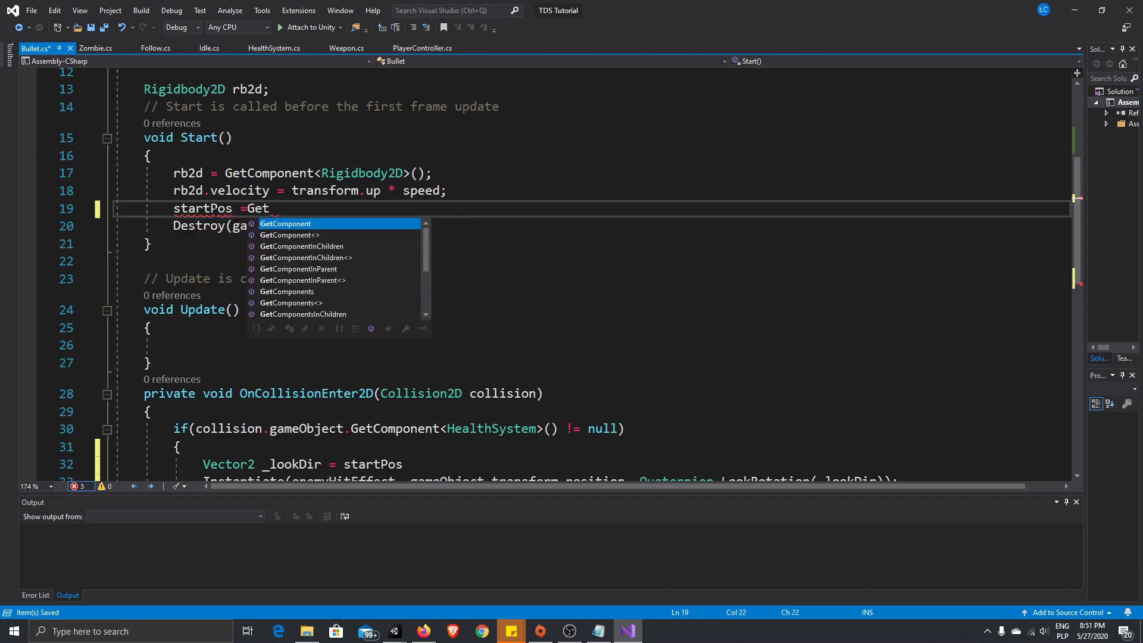
key(Tab)
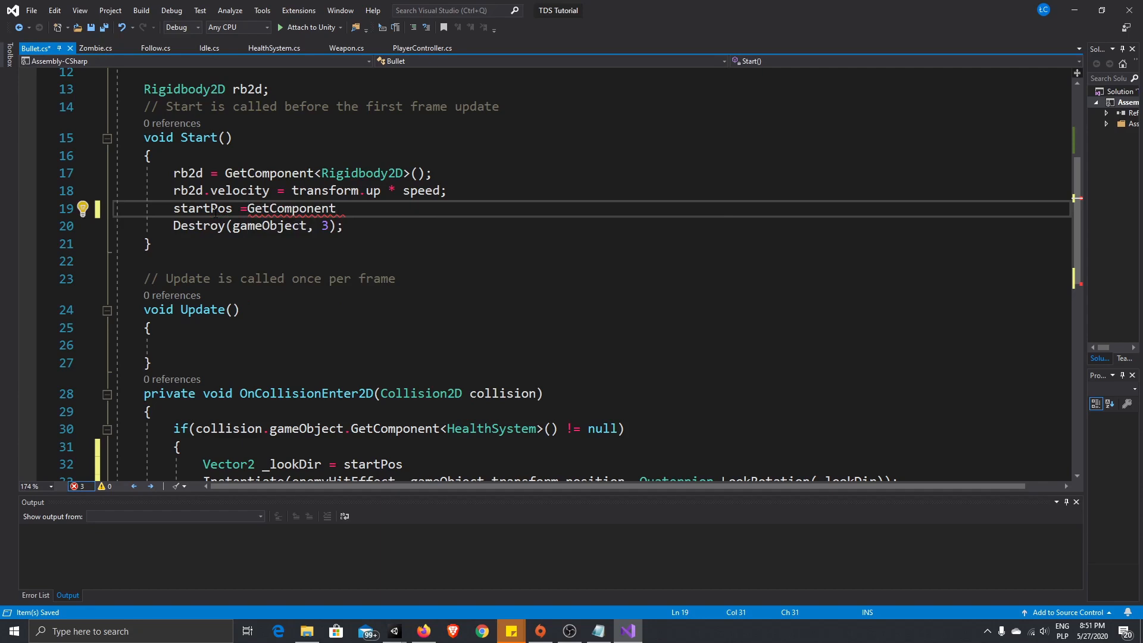
text(<)
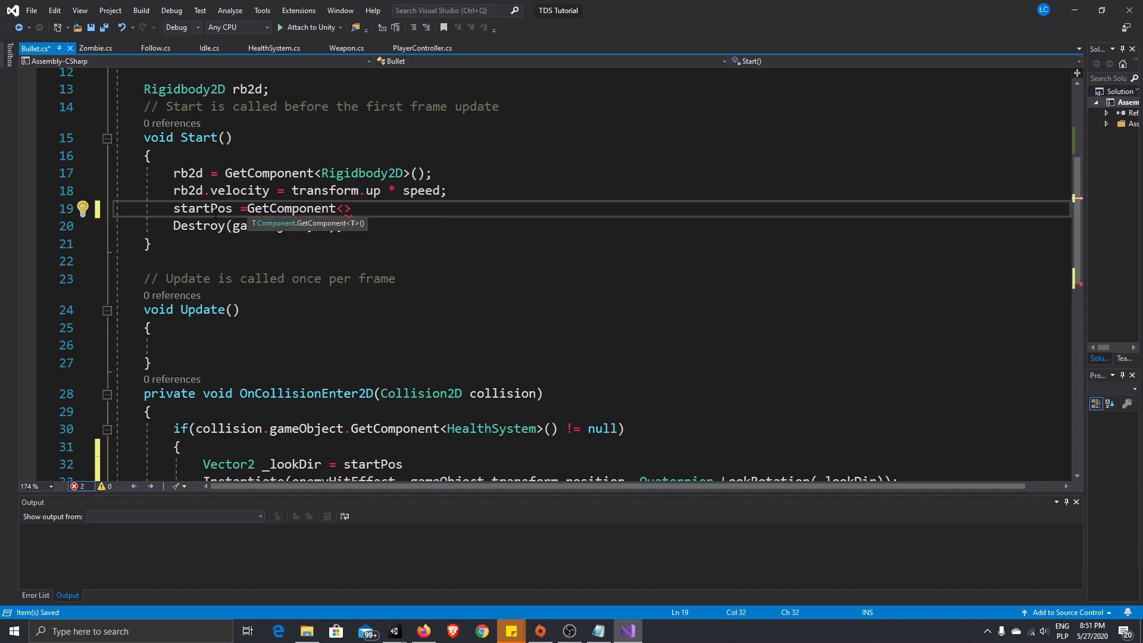
text(Transfo)
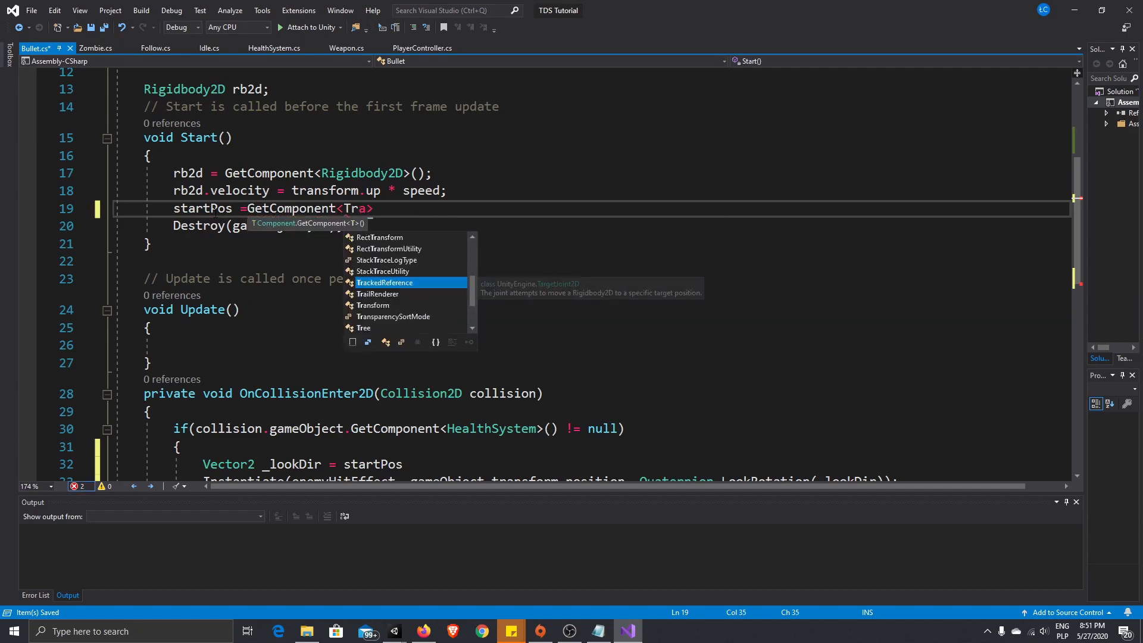
text(rm>)
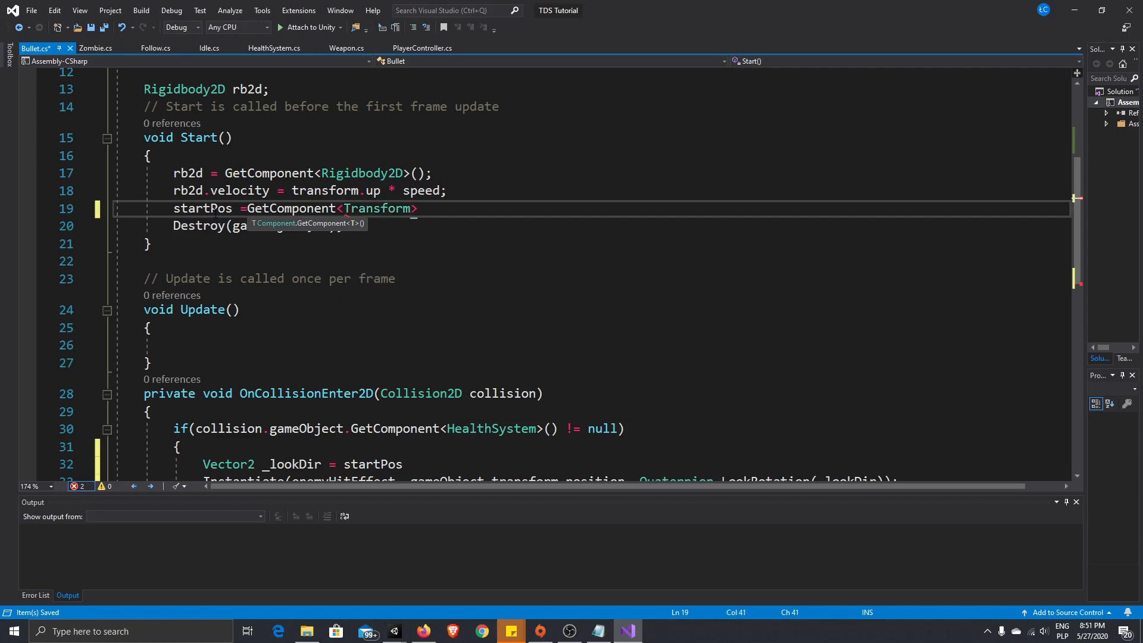
text(();)
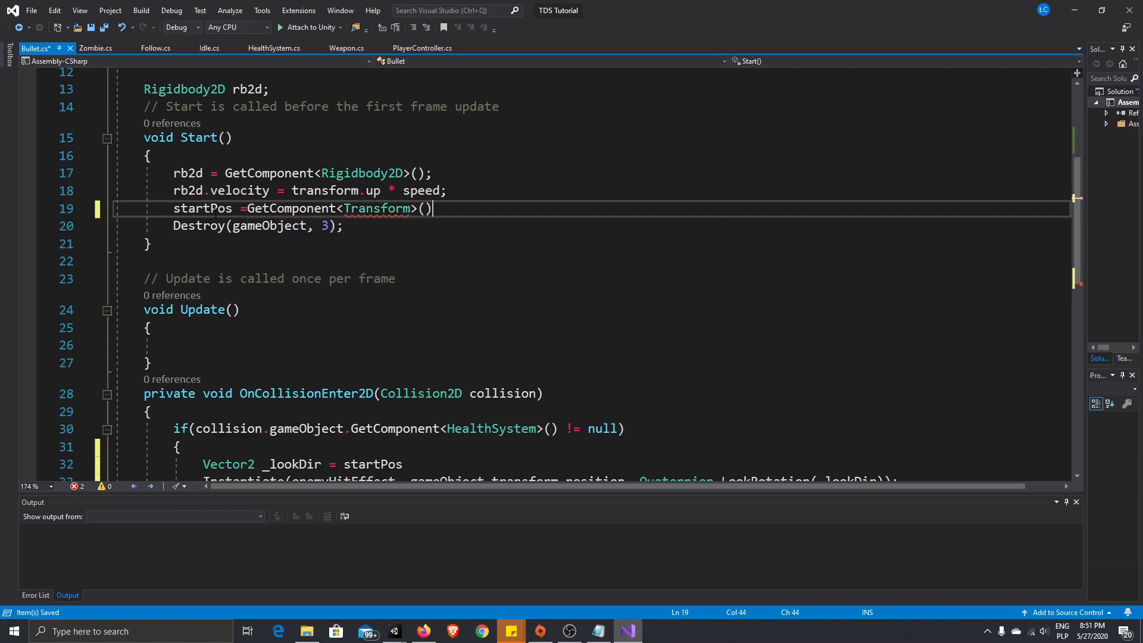
key(BackSpace)
text(.po)
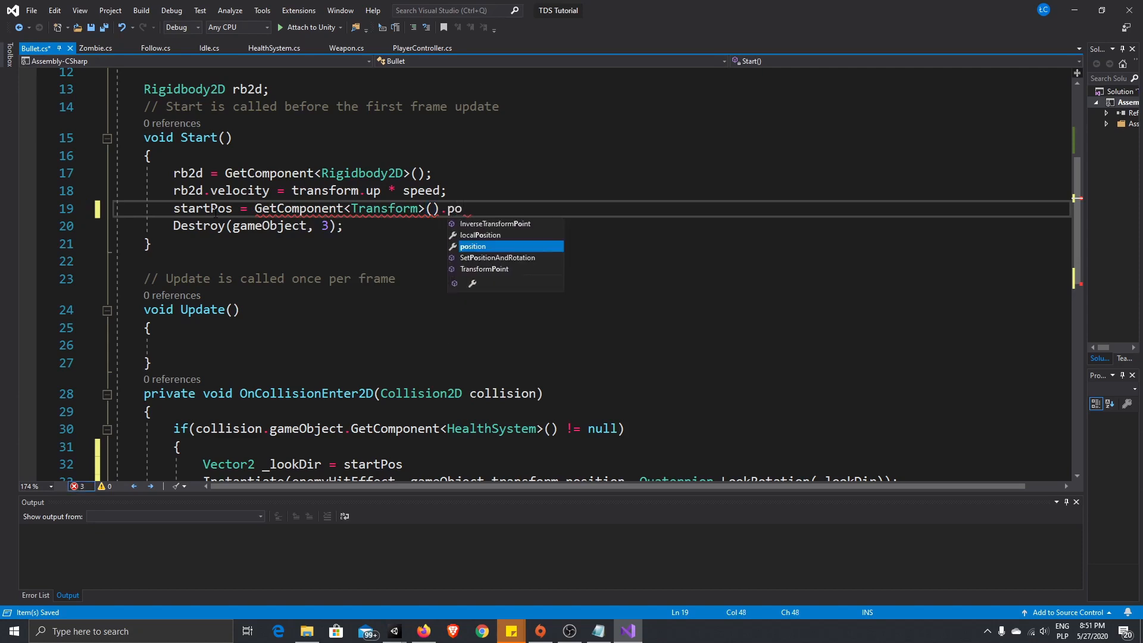
text(sition;)
key(ctrl+s)
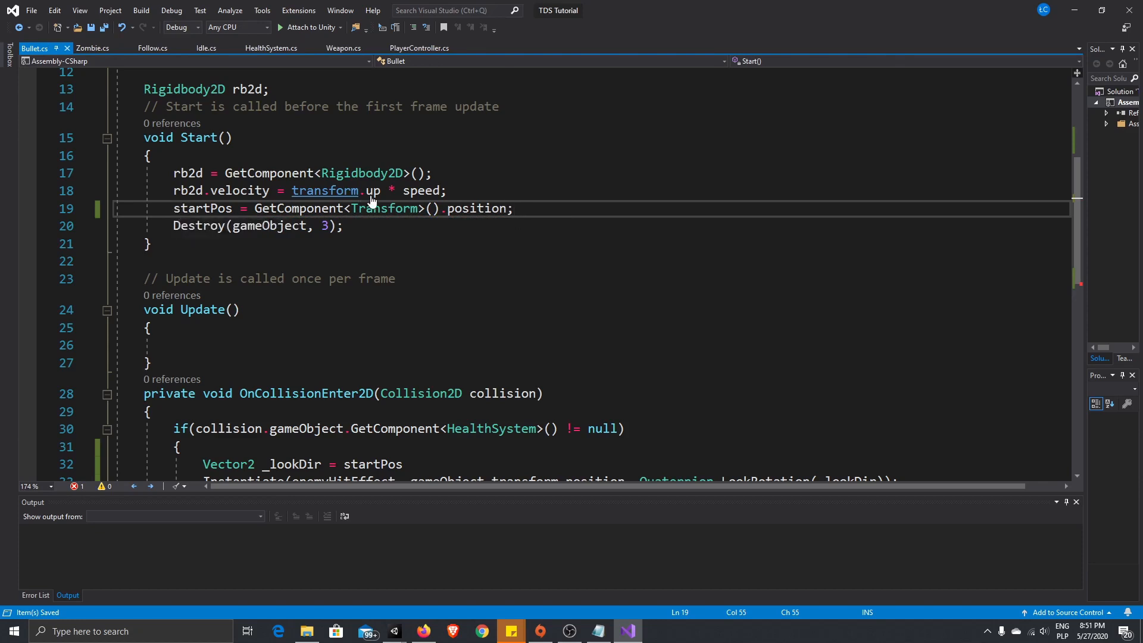
Step: Complete the _lookDir declaration in OnCollisionEnter2D by subtracting collision.transform.position from startPos
scroll(616, 375, down, 3)
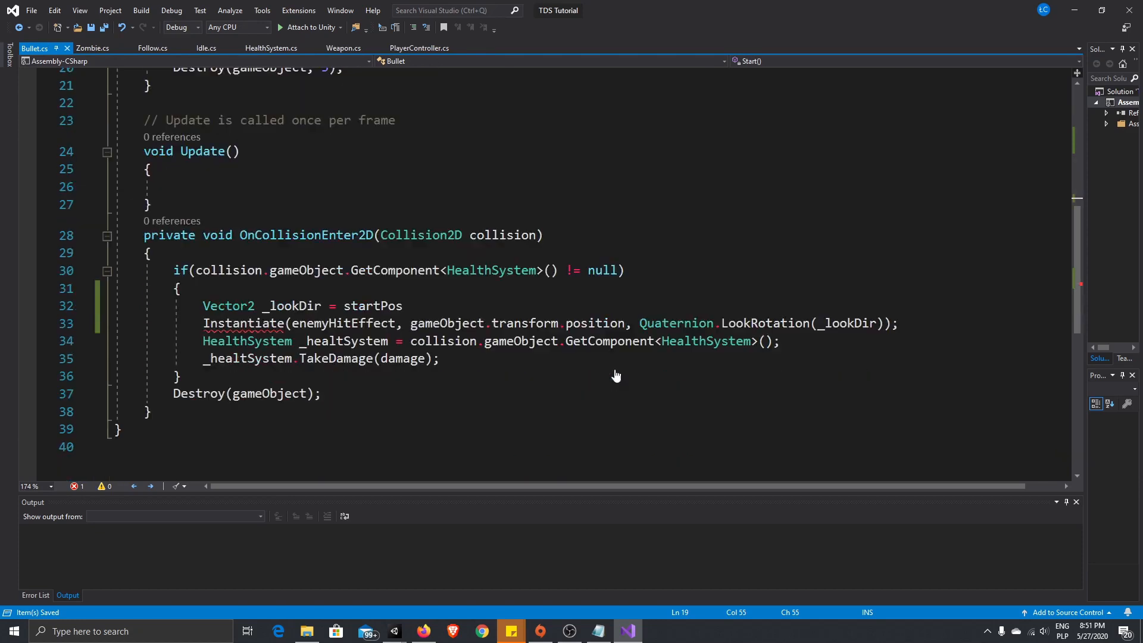
click(411, 305)
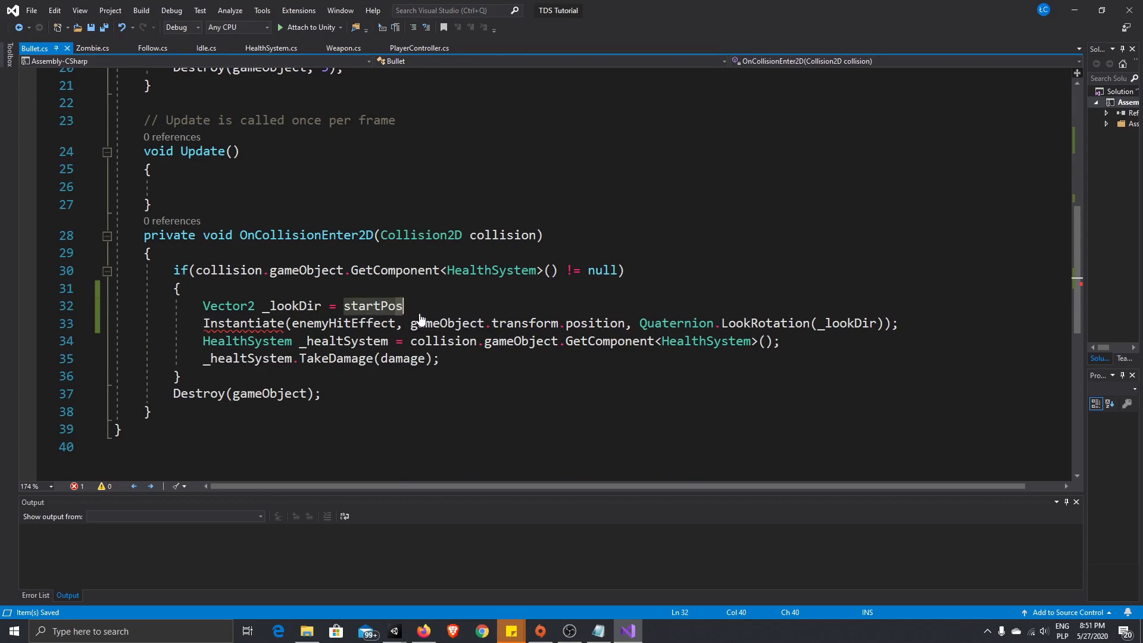
key(BackSpace)
text(-)
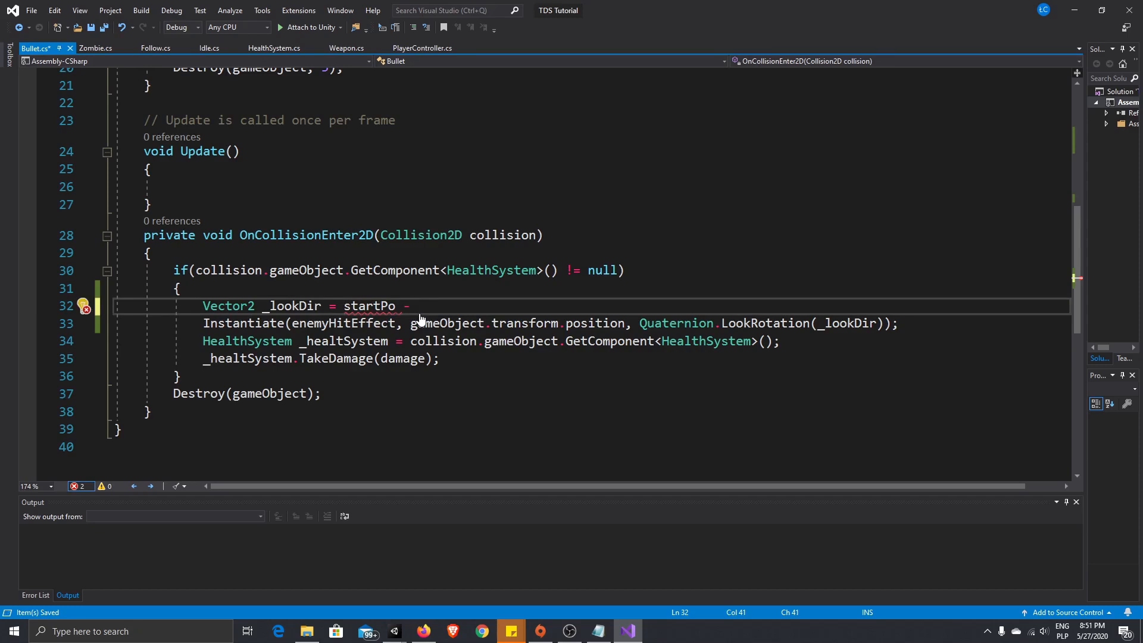
key(BackSpace)
key(BackSpace)
text(s - col)
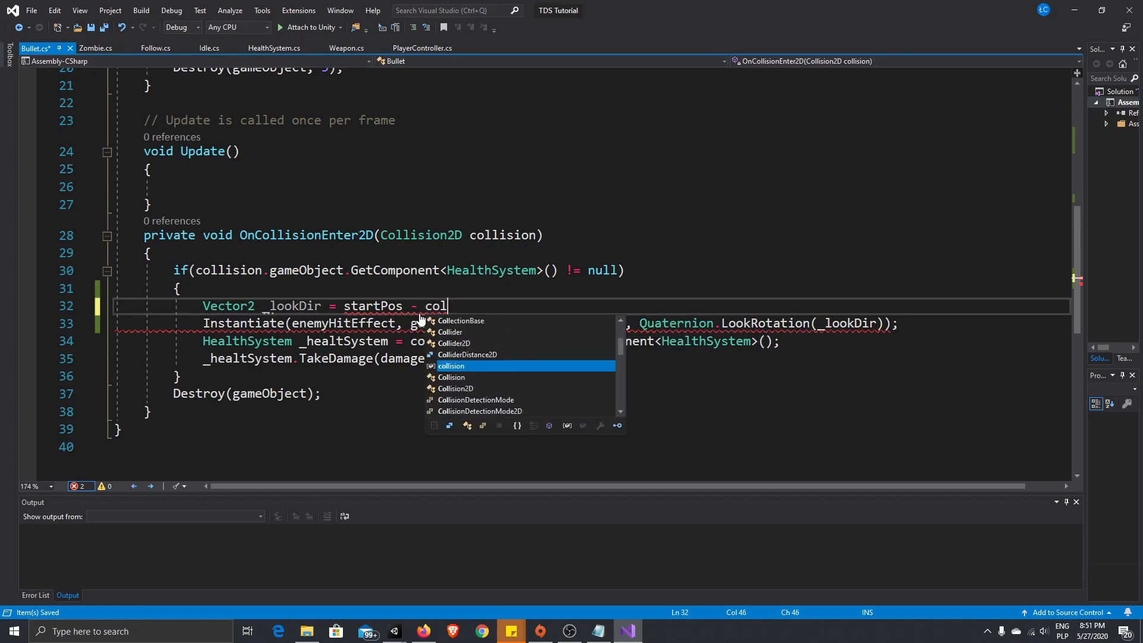
text(lision)
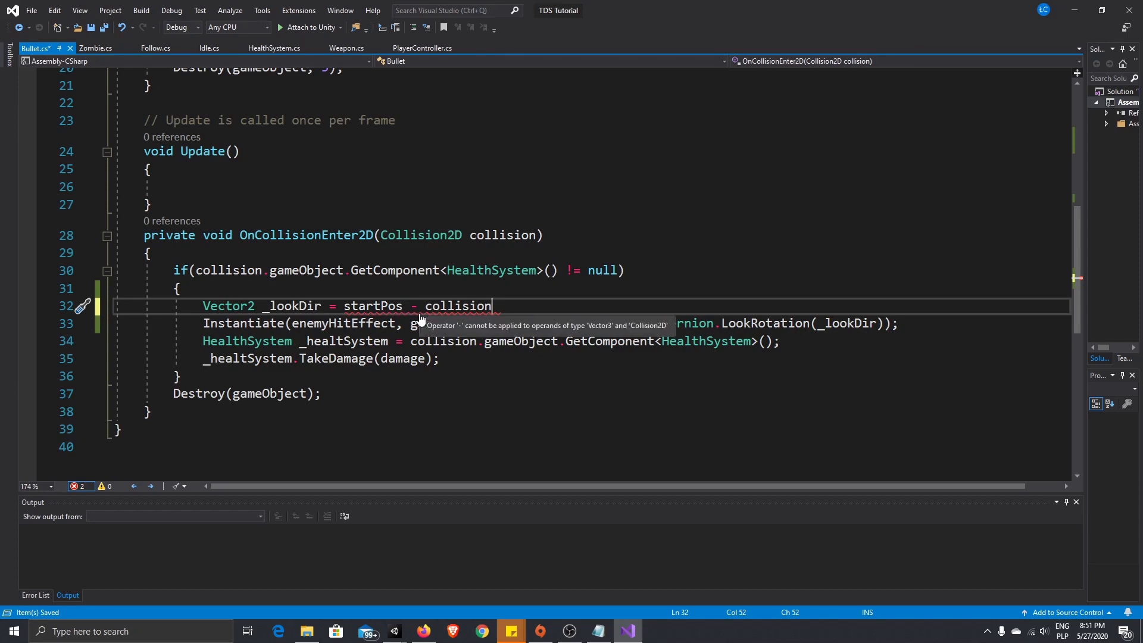
text( .transform.)
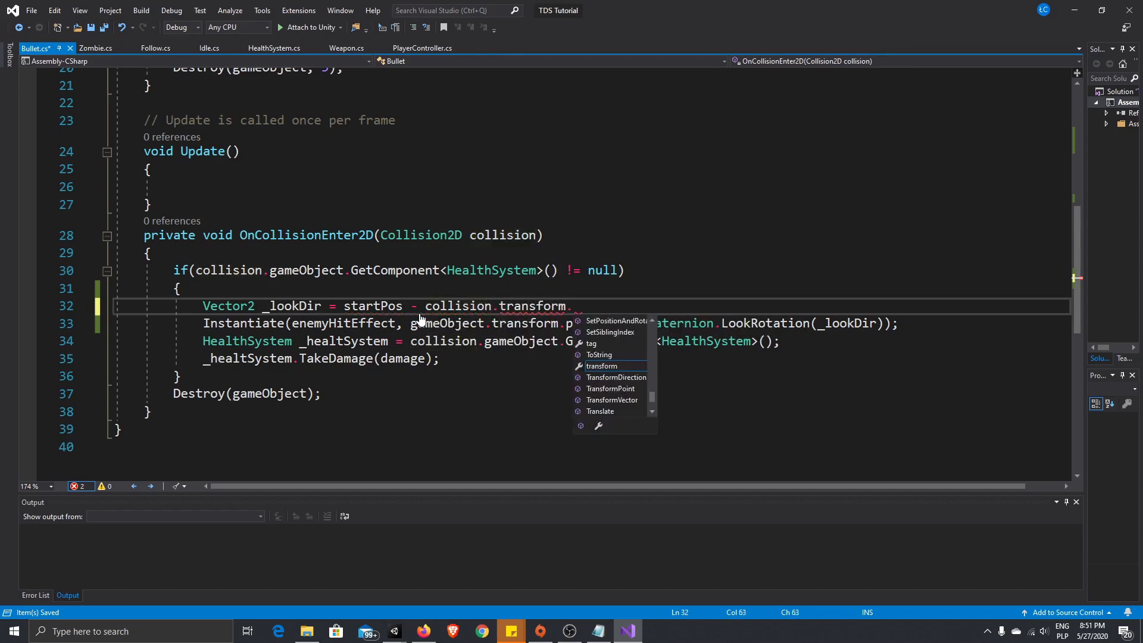
text(posi)
key(Tab)
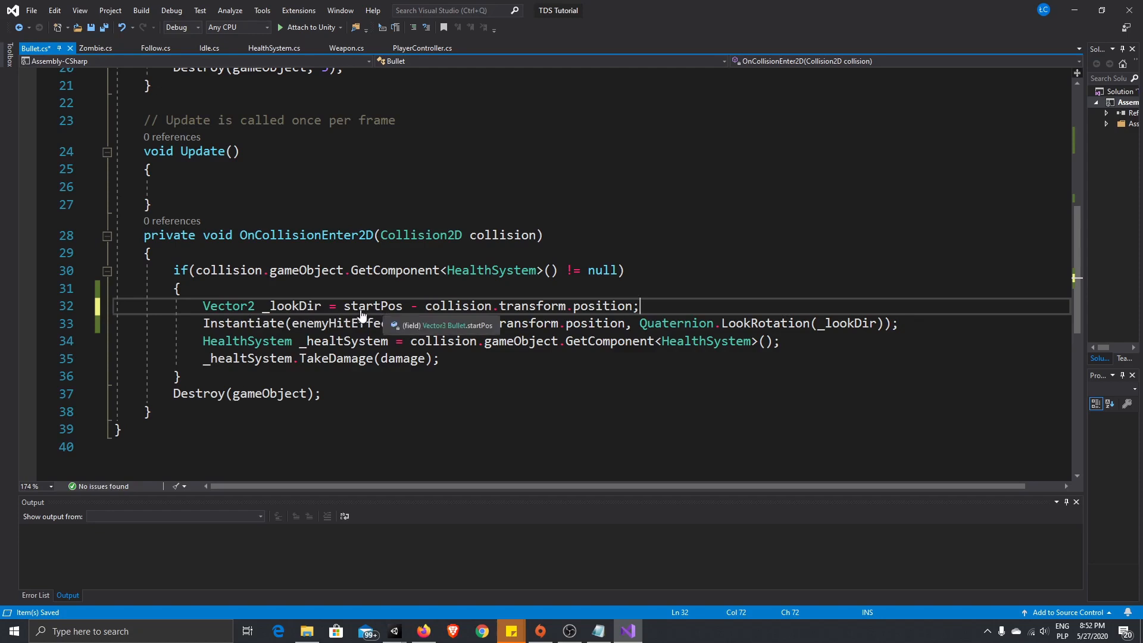
drag(345, 306, 401, 308)
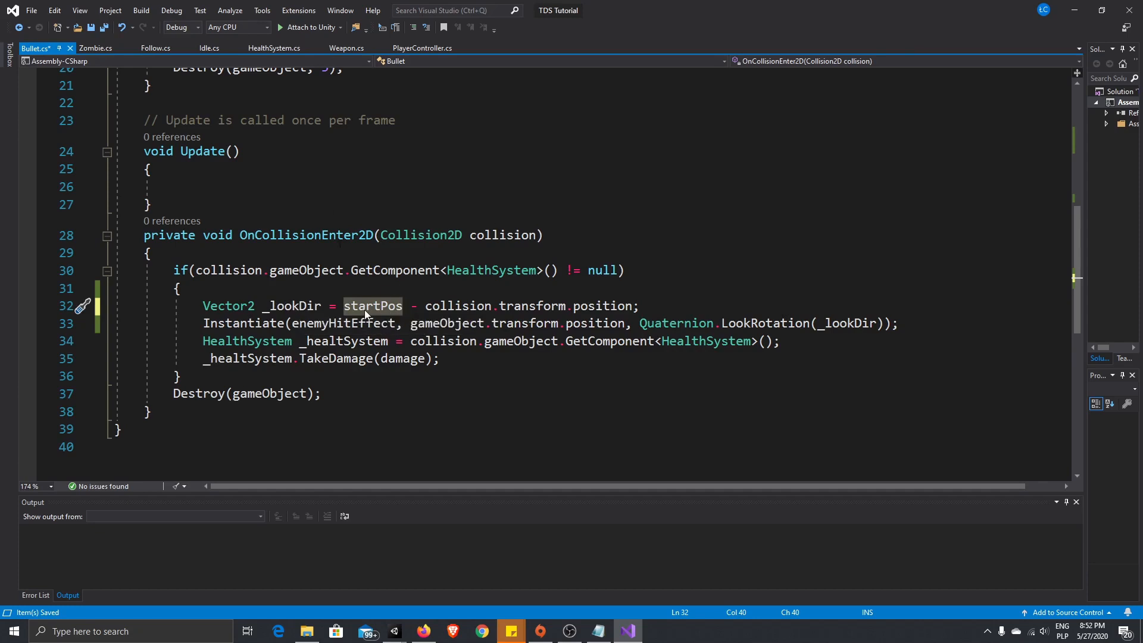
drag(265, 306, 318, 307)
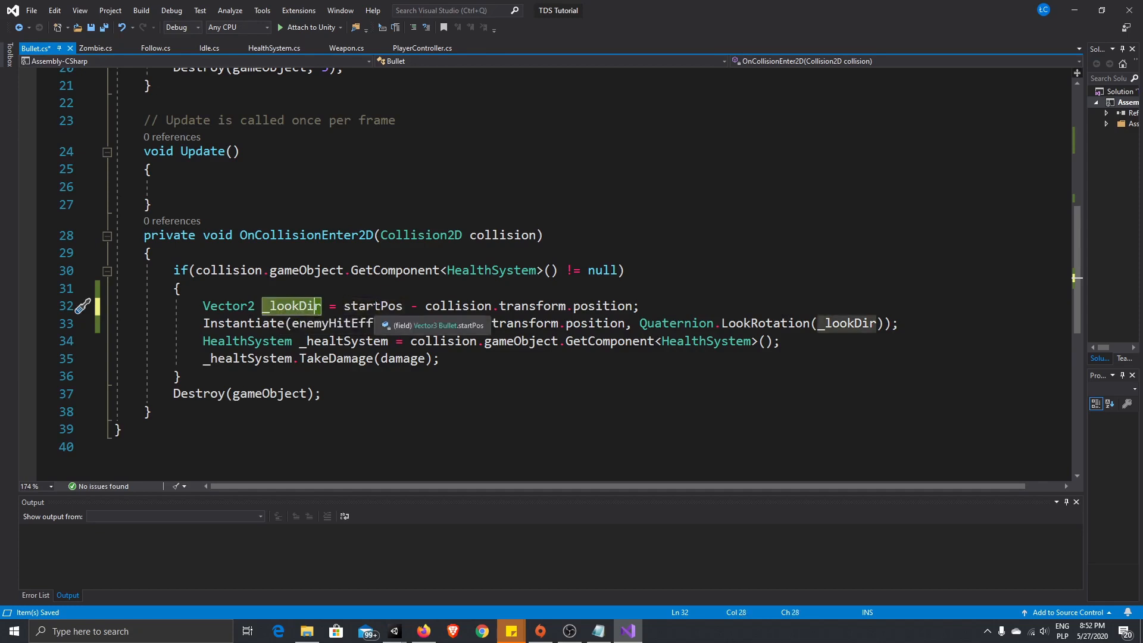
click(528, 307)
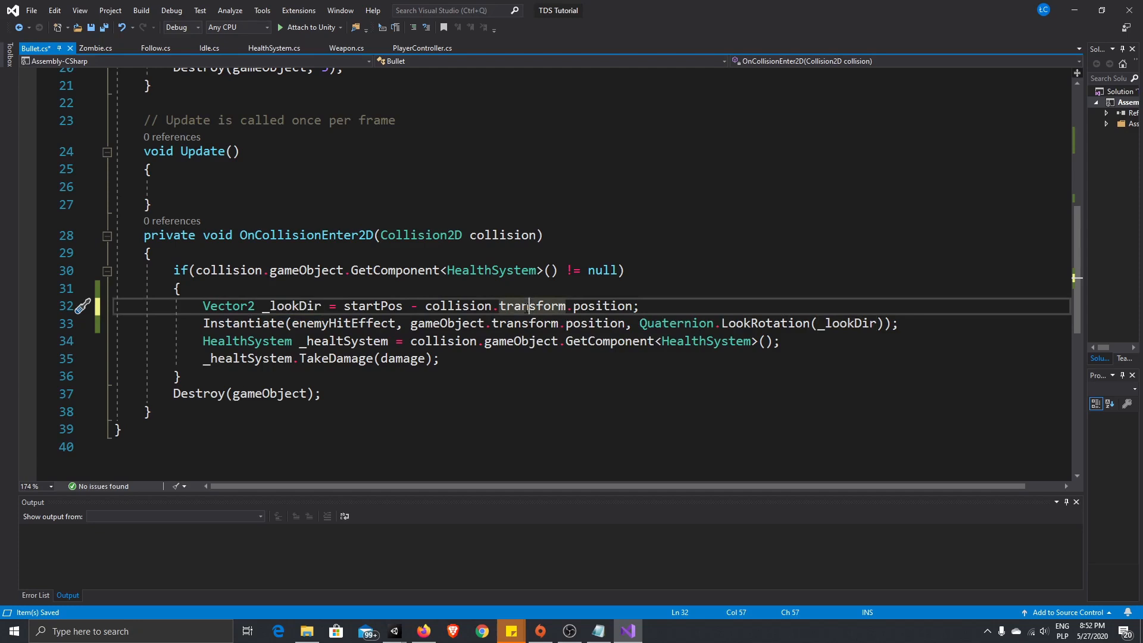
drag(528, 306, 344, 306)
click(403, 305)
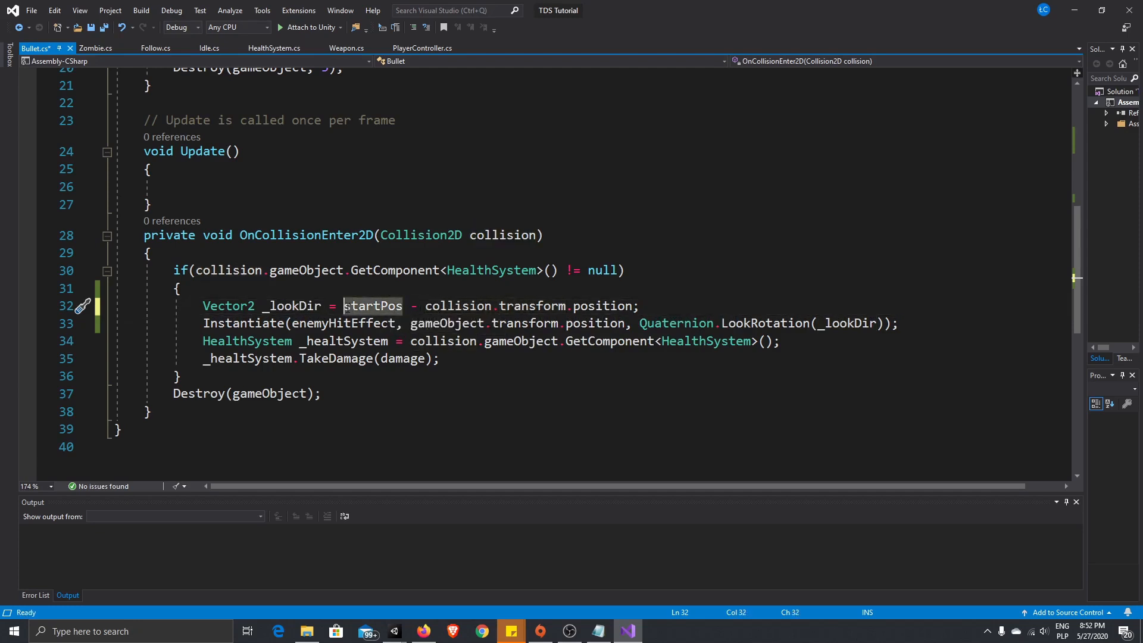
Step: Save the Bullet script and switch to the Unity editor
click(760, 409)
key(ctrl+s)
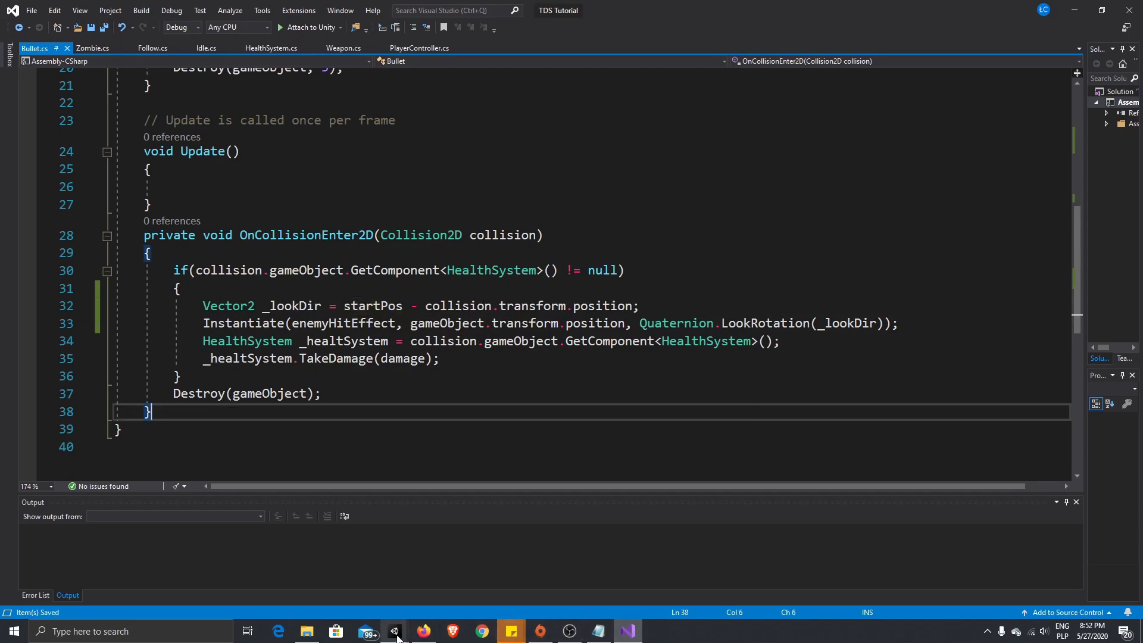
mouse_move(398, 637)
click(377, 604)
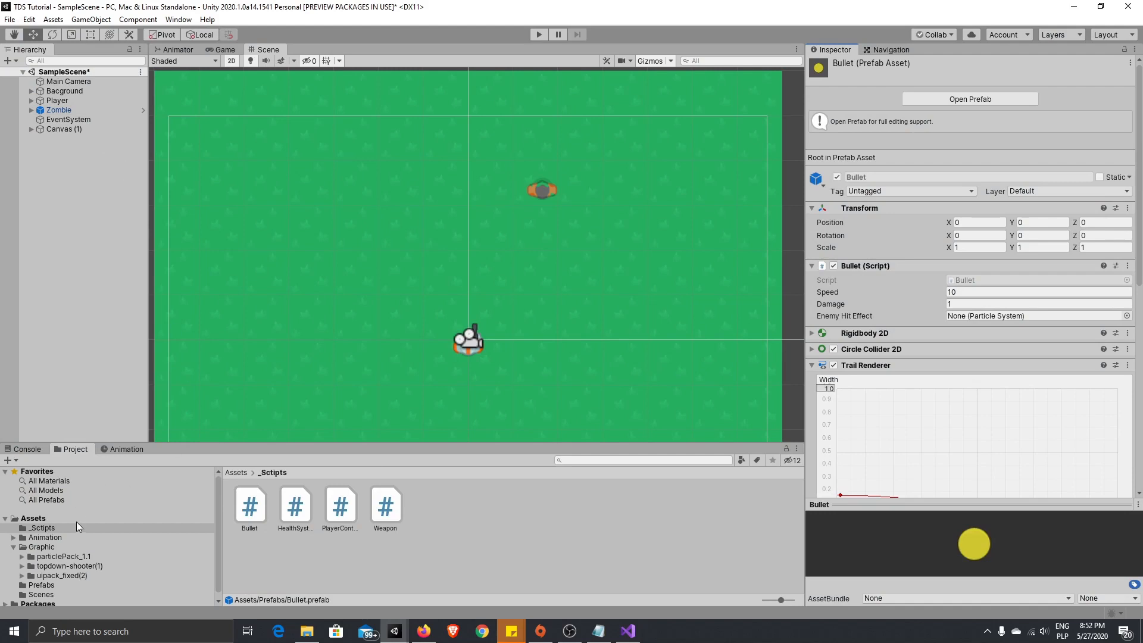
Step: Assign the HitEnemyEffect prefab from the Prefabs folder as the Bullet prefab's Enemy Hit Effect
click(122, 546)
scroll(126, 545, down, 1)
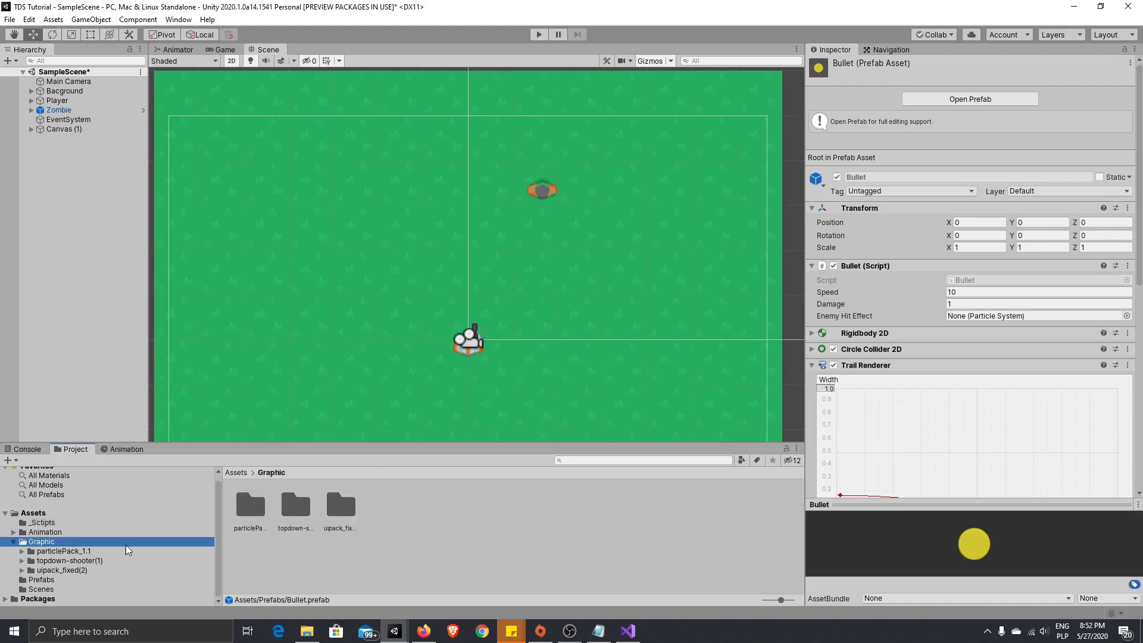
click(51, 580)
click(250, 507)
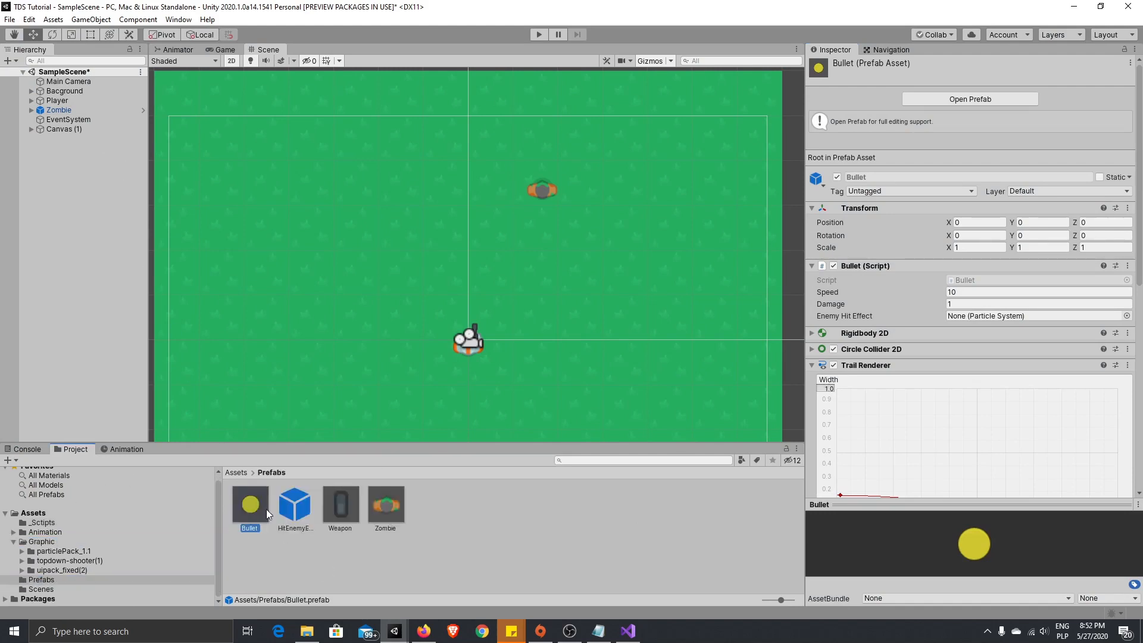
scroll(1005, 327, down, 7)
scroll(1012, 352, up, 8)
drag(295, 504, 1051, 316)
Step: Run the game, shoot the zombie to test the bullet hit effect, and stop play mode
click(540, 33)
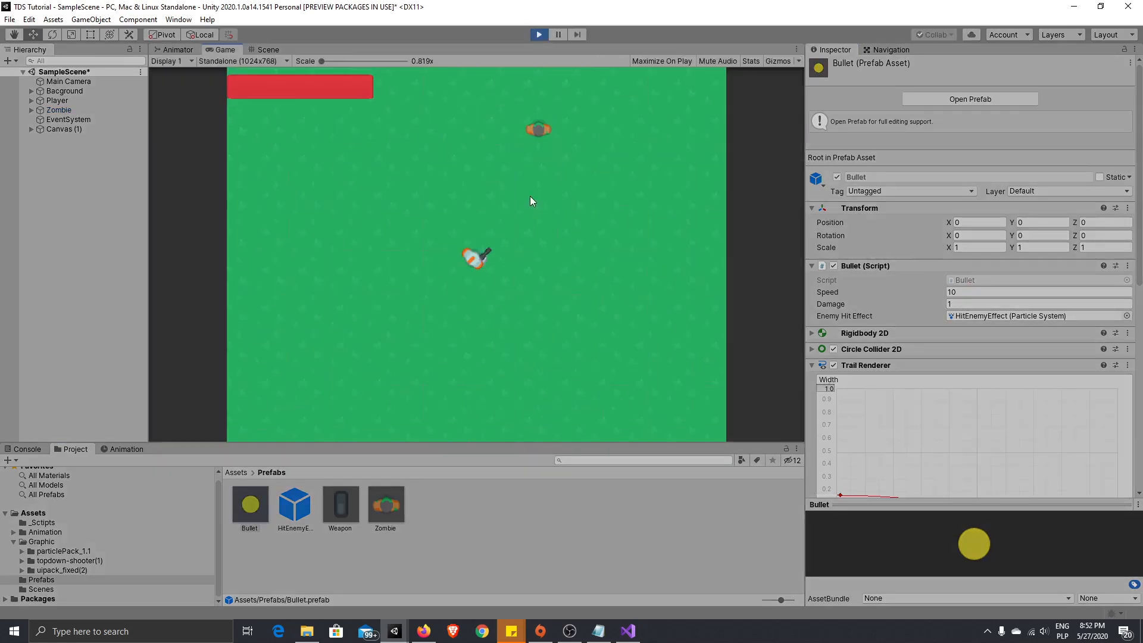
click(521, 143)
key(a)
key(s)
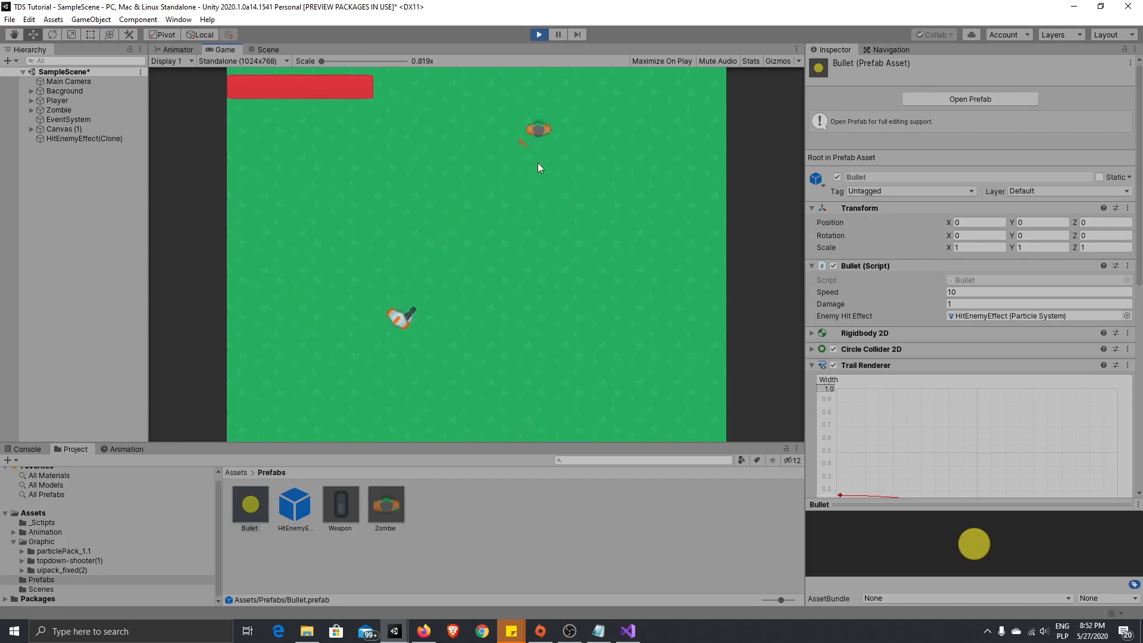
click(539, 34)
Step: Turn off Looping in the HitEnemyEffect prefab's Particle System
click(294, 505)
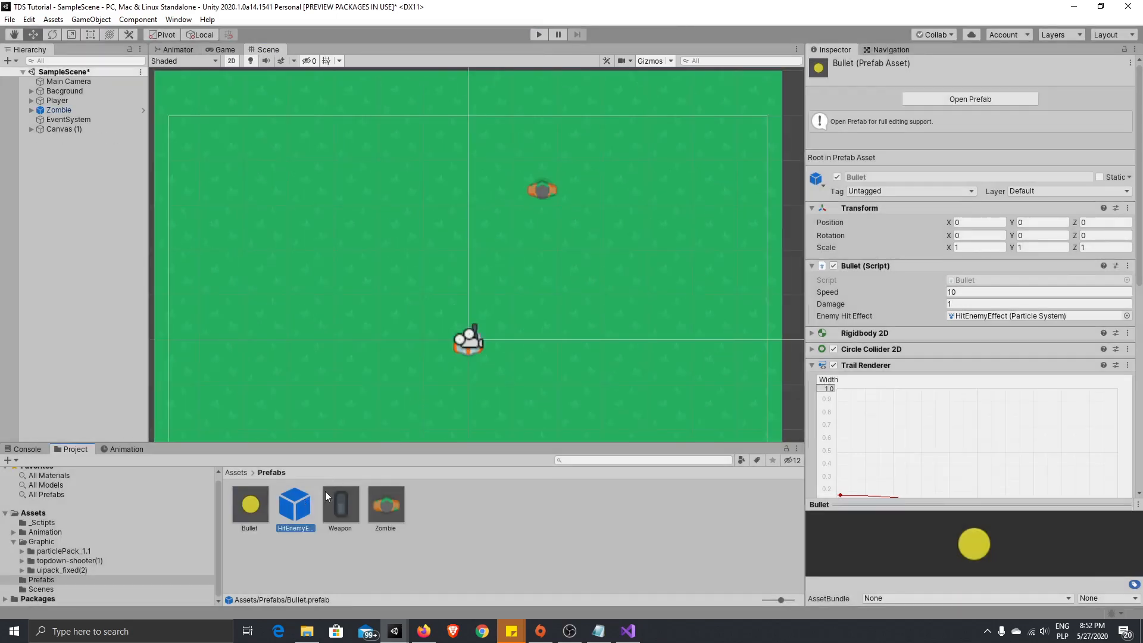
click(942, 323)
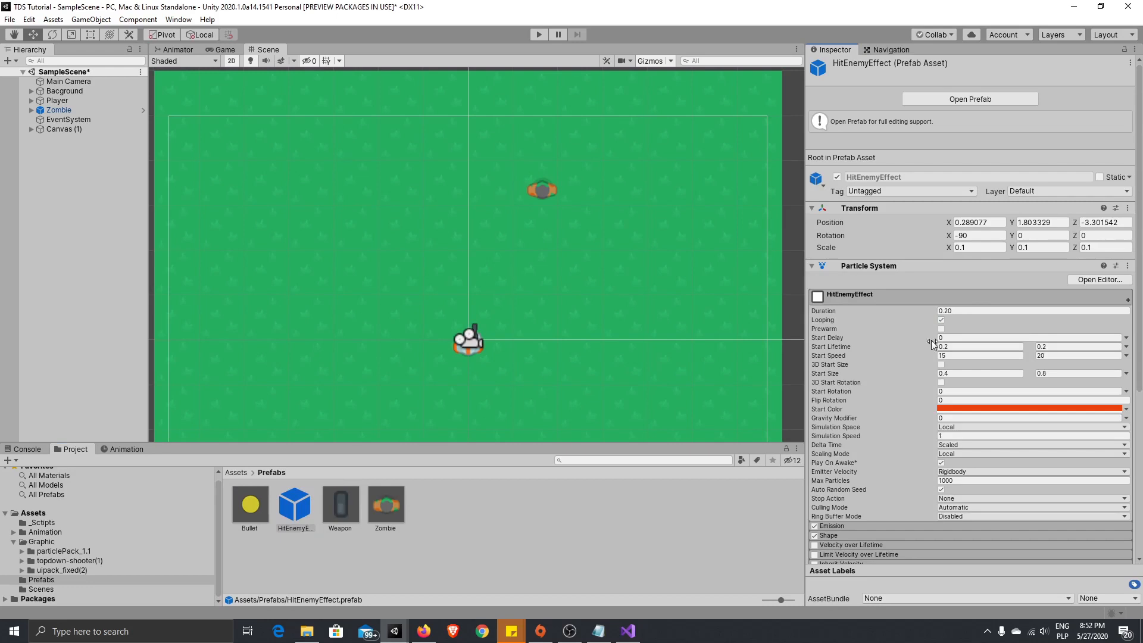
click(941, 320)
Step: Playtest the non-looping hit effect by moving around and shooting the zombie from several angles, and stop the game
click(538, 35)
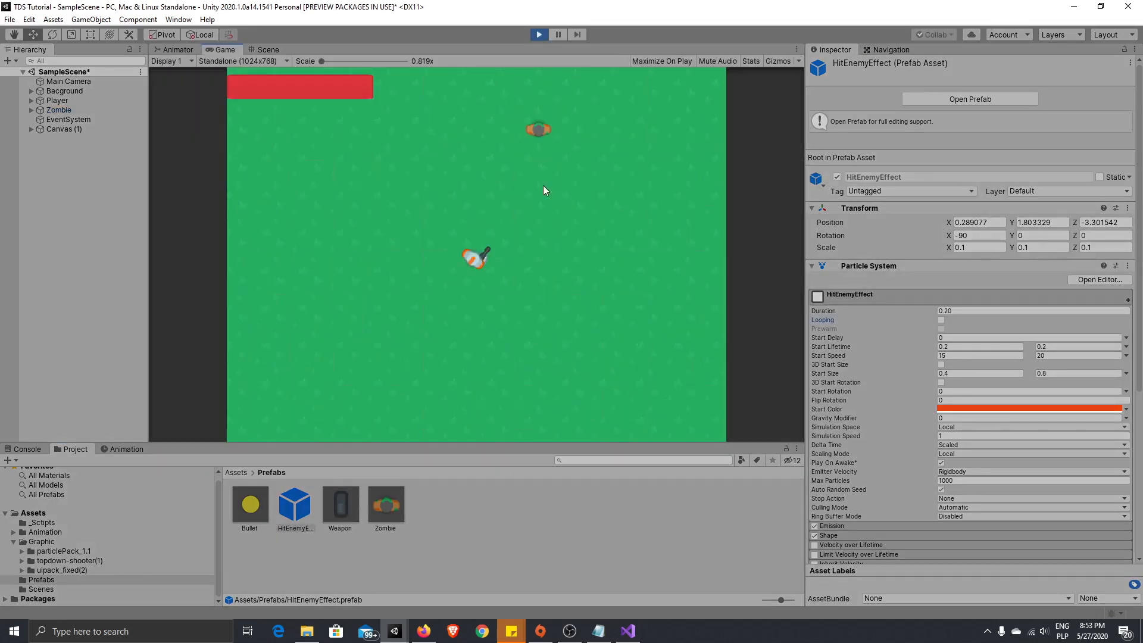
click(535, 131)
key(a)
click(540, 136)
key(d)
click(534, 140)
click(554, 136)
click(546, 137)
key(a)
key(w)
click(553, 142)
key(a)
key(s)
click(541, 134)
key(a)
click(540, 130)
click(535, 133)
key(w)
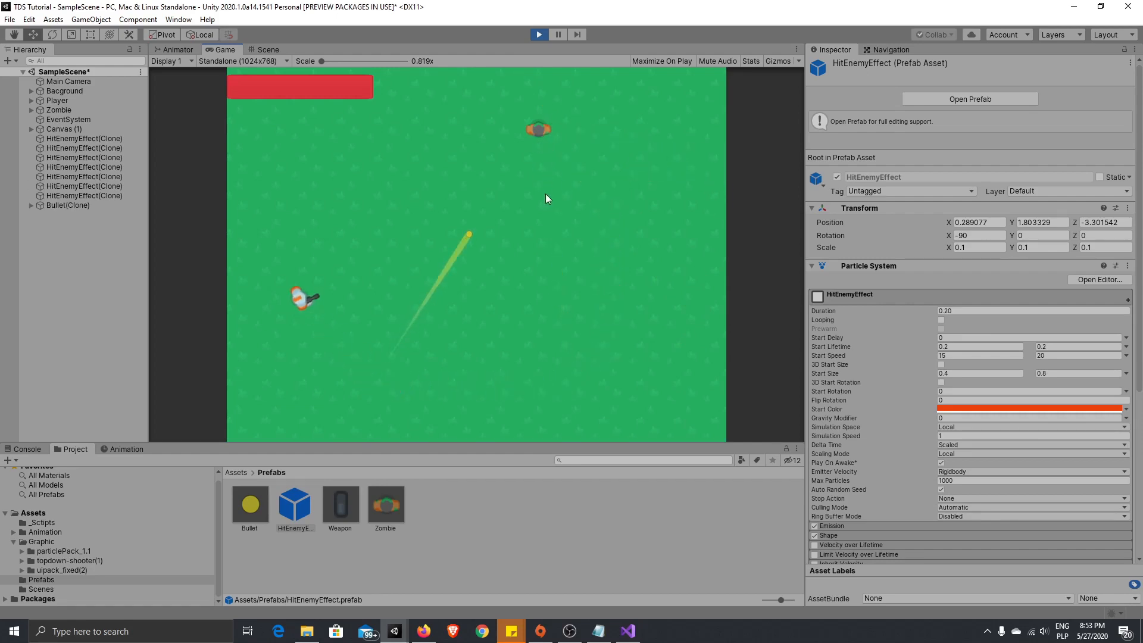
click(538, 138)
key(w)
key(a)
click(530, 138)
key(s)
key(d)
click(527, 139)
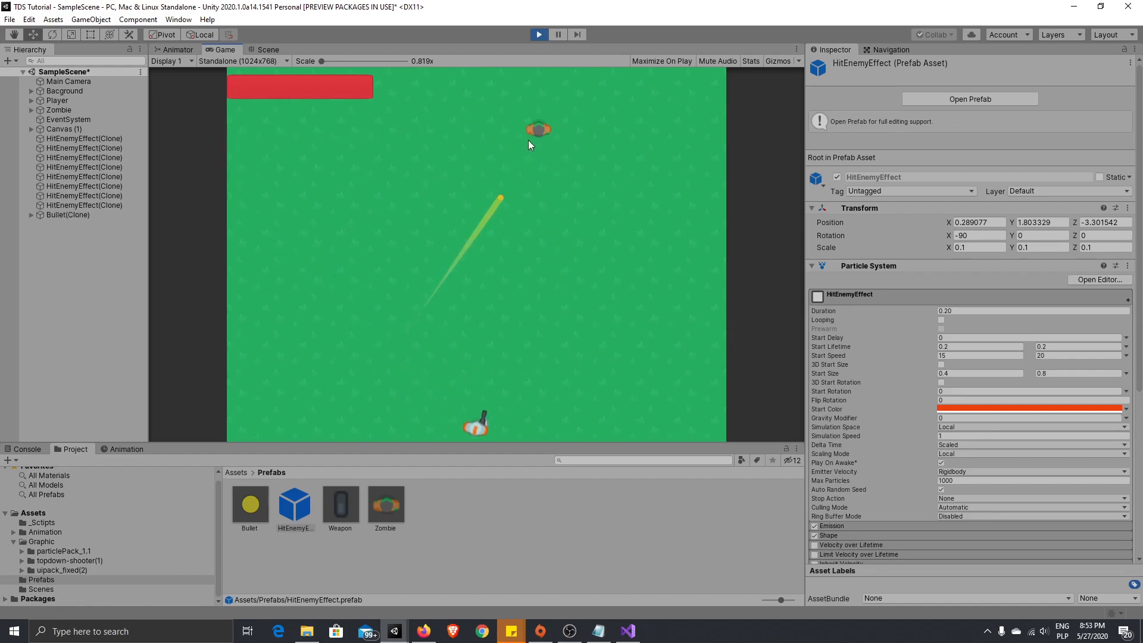
key(w)
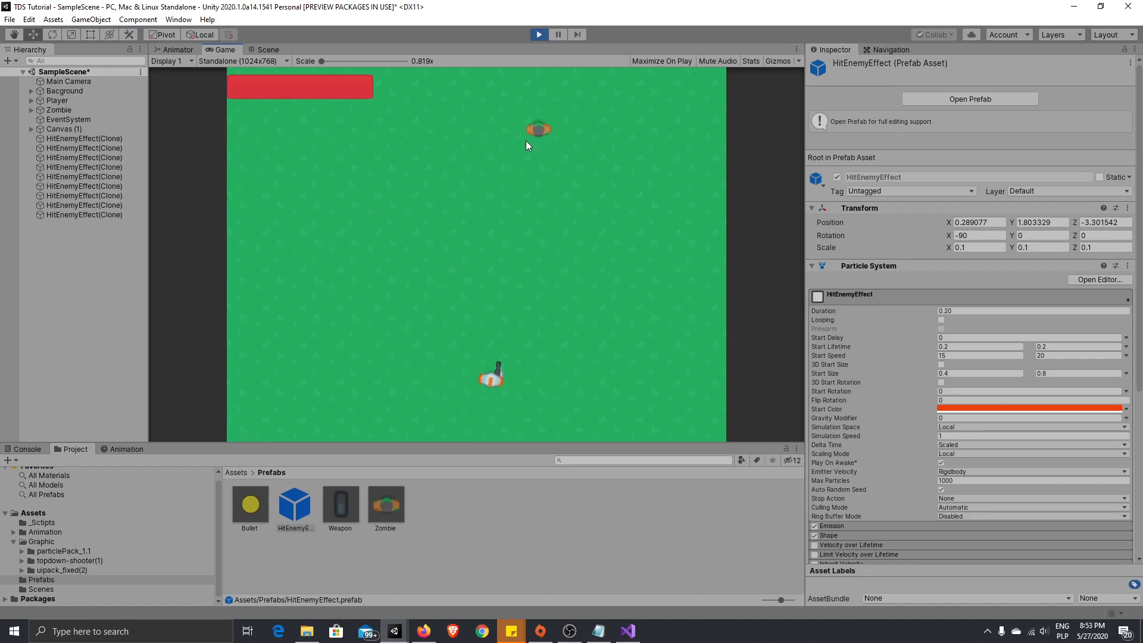
click(537, 35)
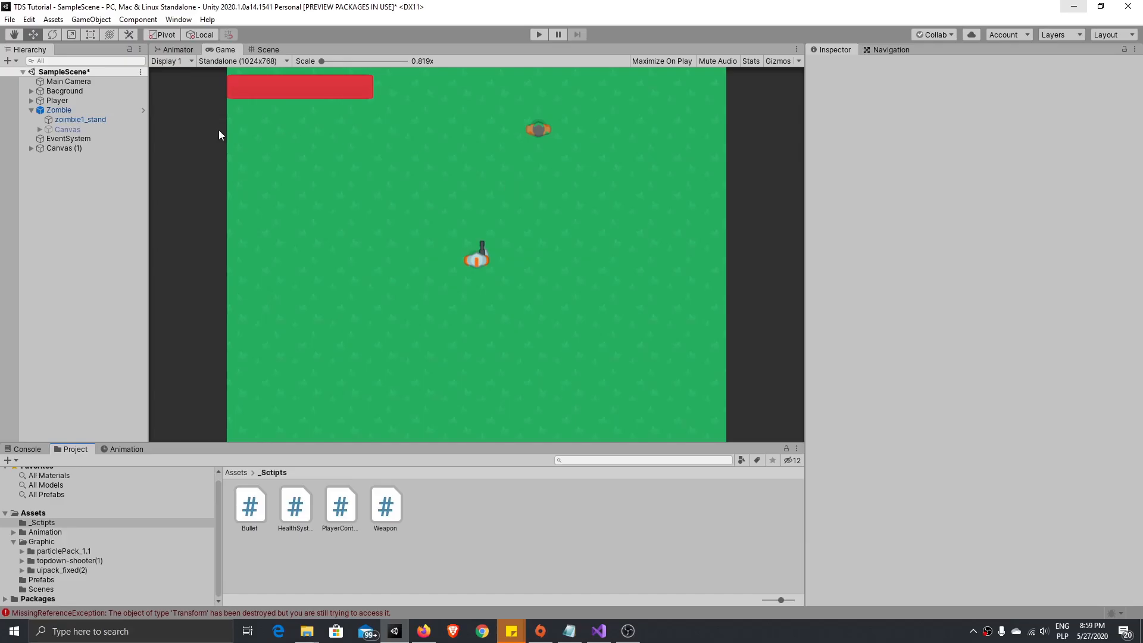
Step: Disable the Animator on the Zombie object and enable editing of its Circle Collider 2D in the Scene view
click(120, 110)
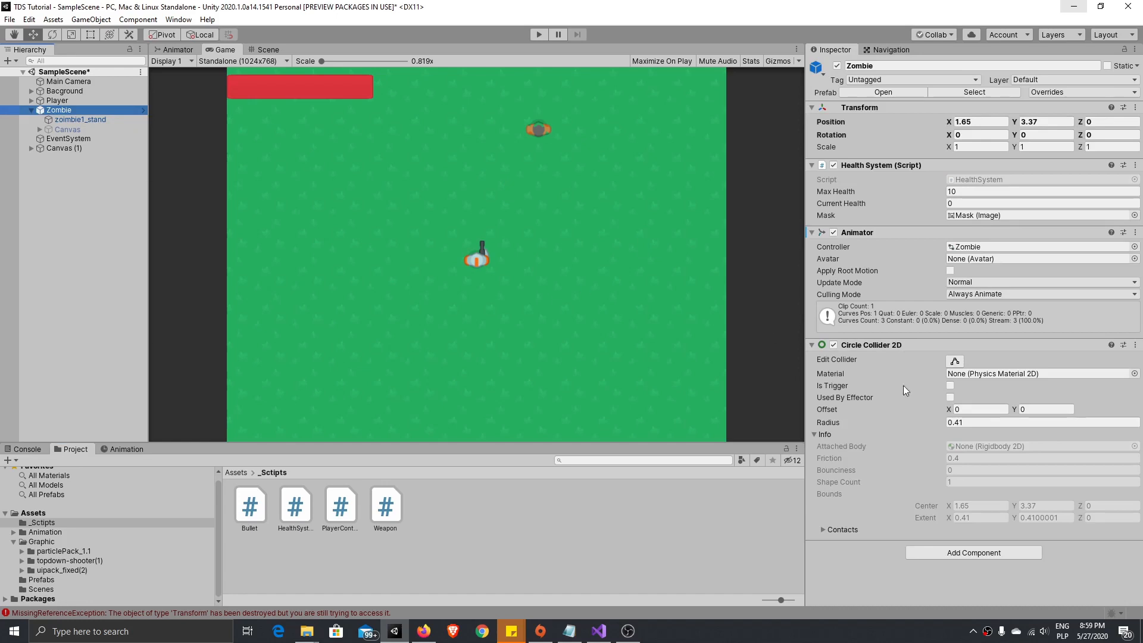
click(81, 120)
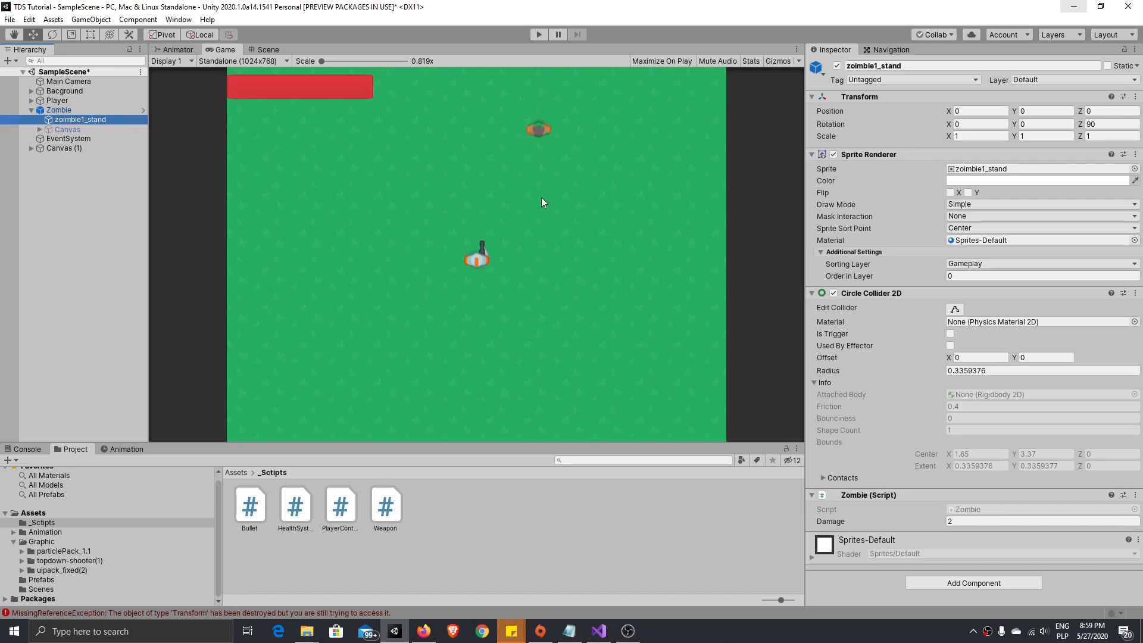
click(119, 111)
click(833, 233)
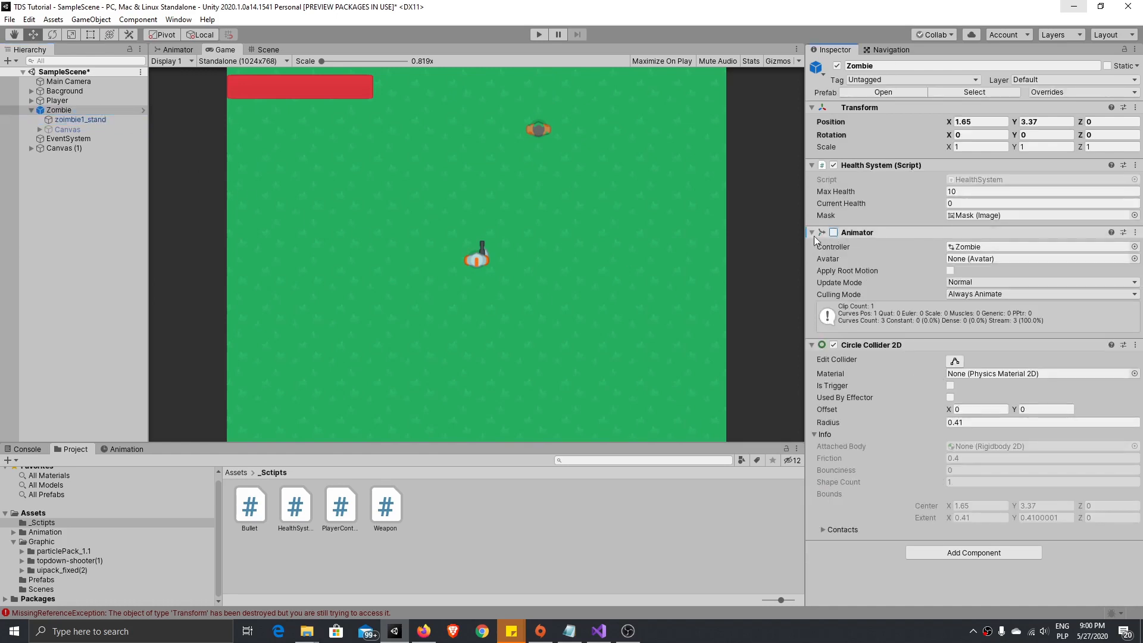
click(954, 361)
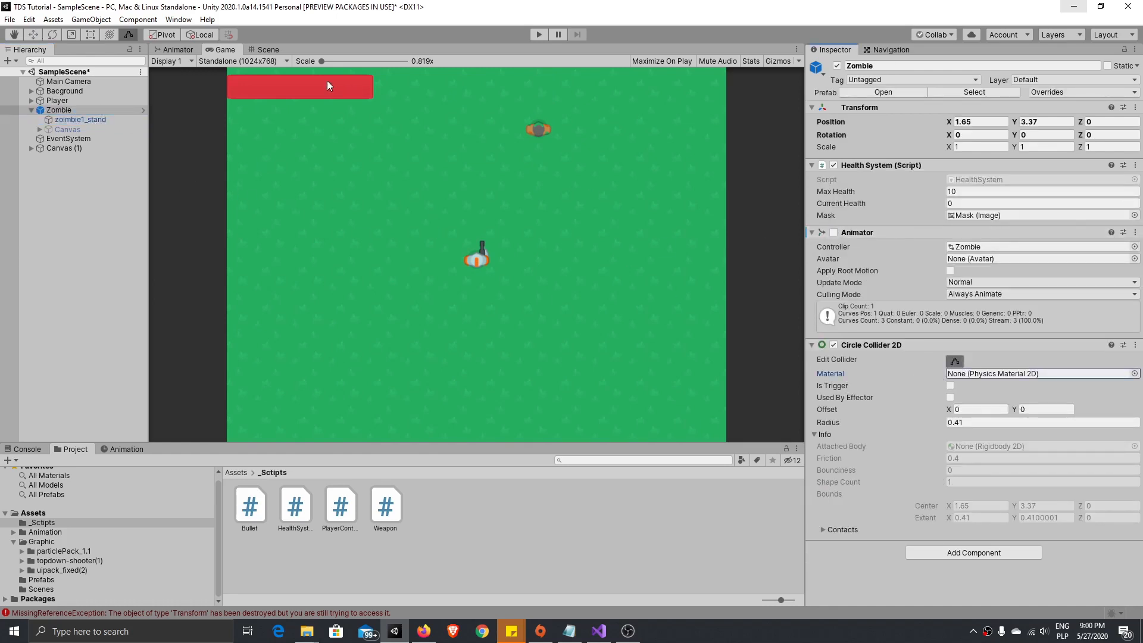
click(275, 51)
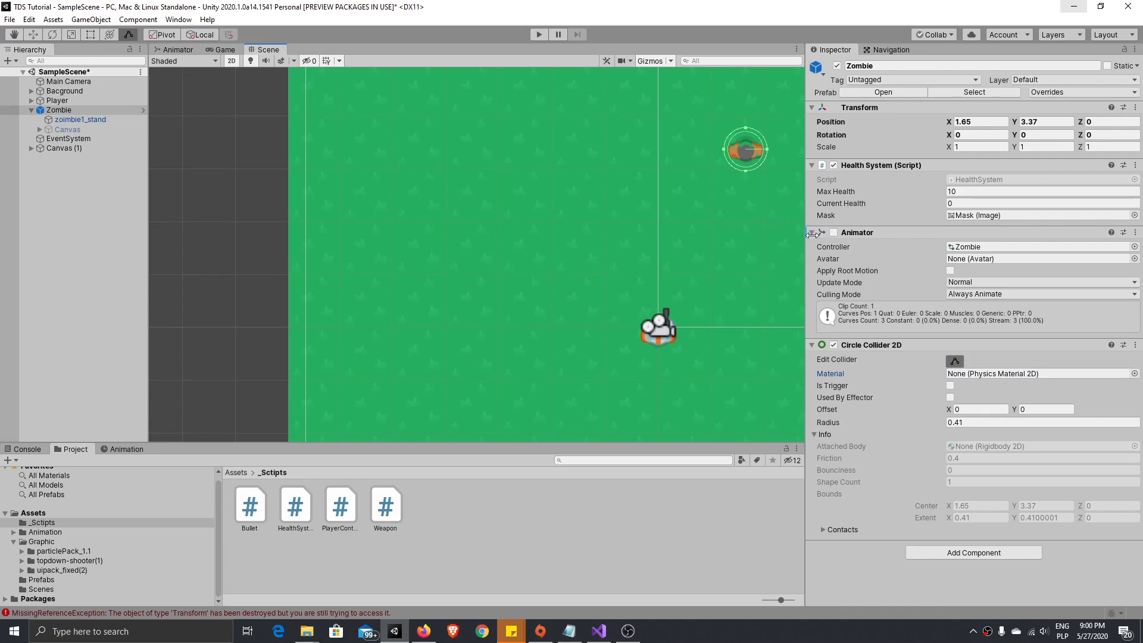
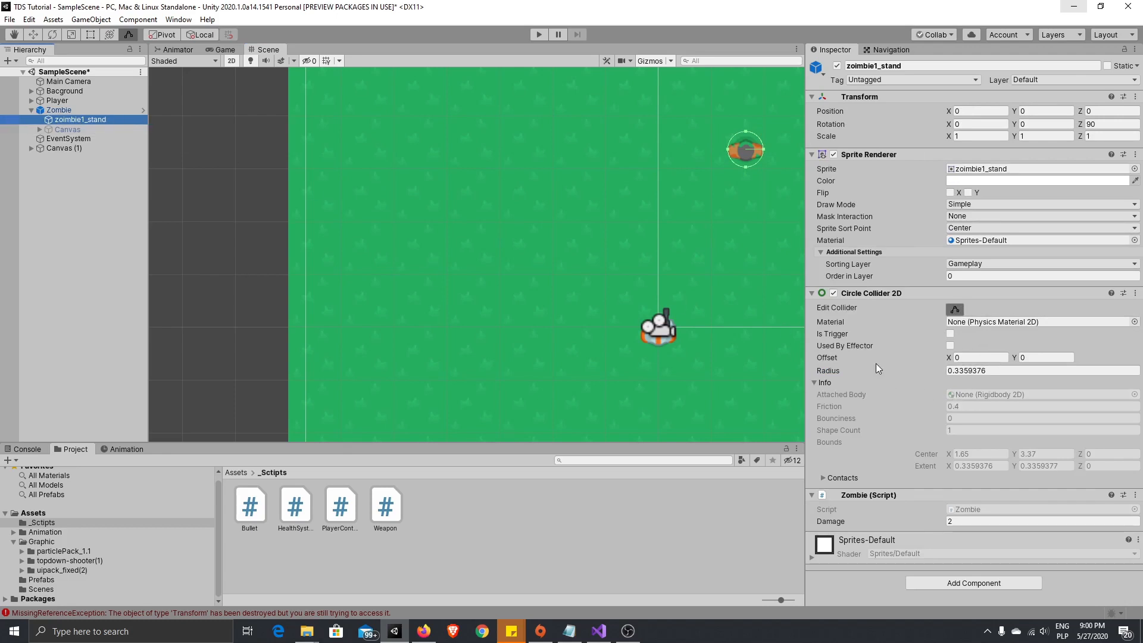
Step: Set the Circle Collider 2D radius to 0.22 on the zoimbie1_stand child and to 0.3 on the parent Zombie
click(950, 370)
text(0.28)
key(BackSpace)
text(2)
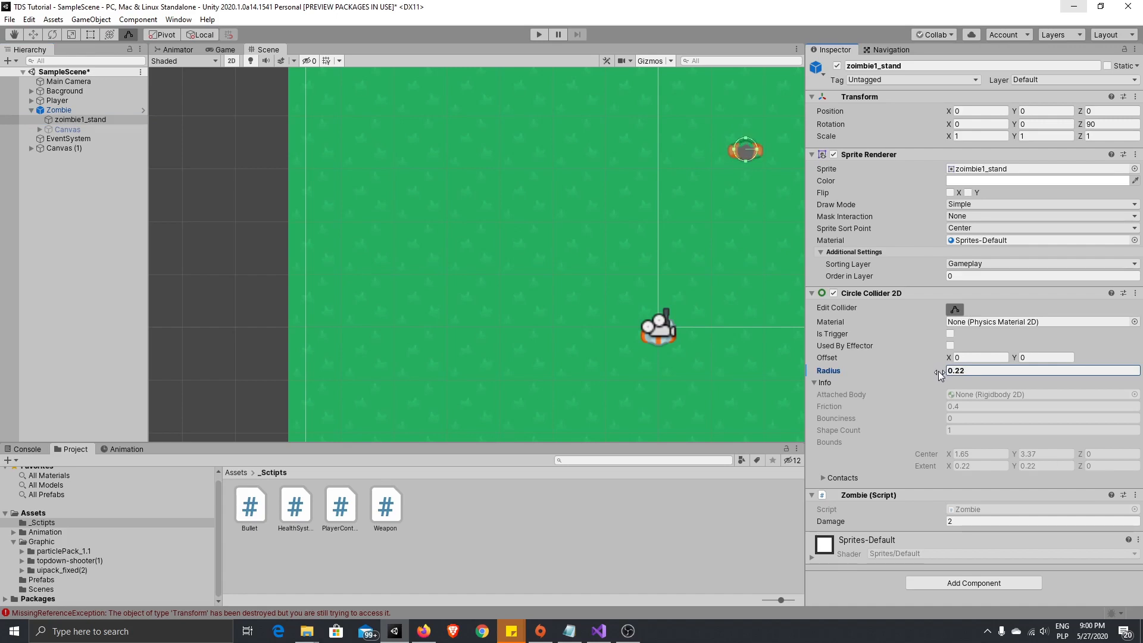
click(60, 111)
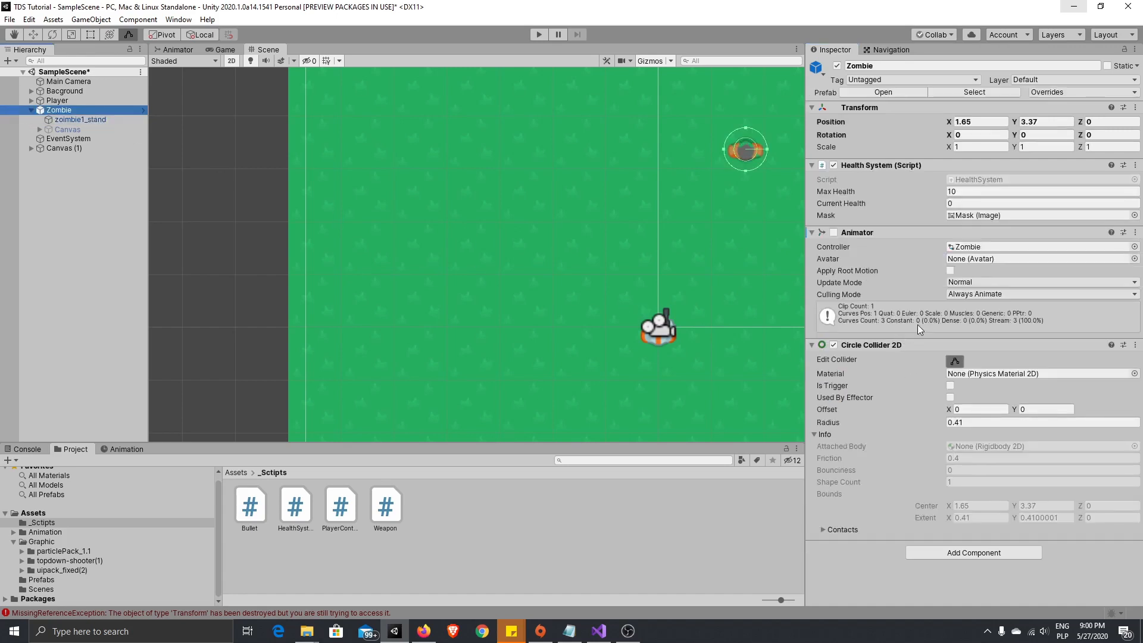
drag(855, 422, 851, 423)
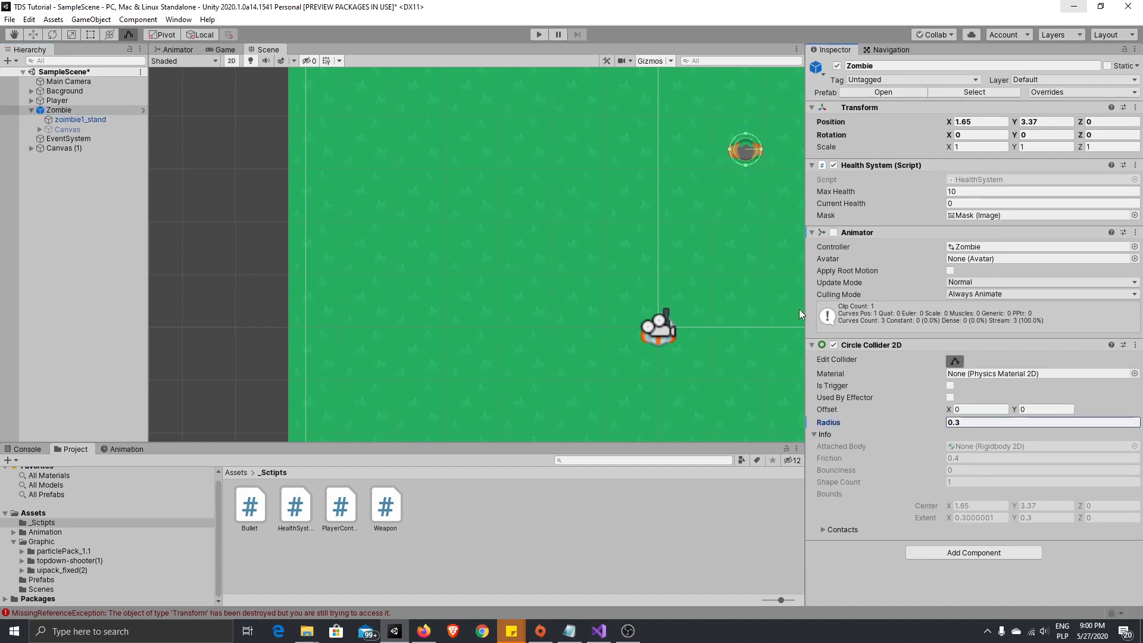
Step: Playtest the smaller zombie colliders by shooting the zombie from different positions, and stop the game
click(539, 35)
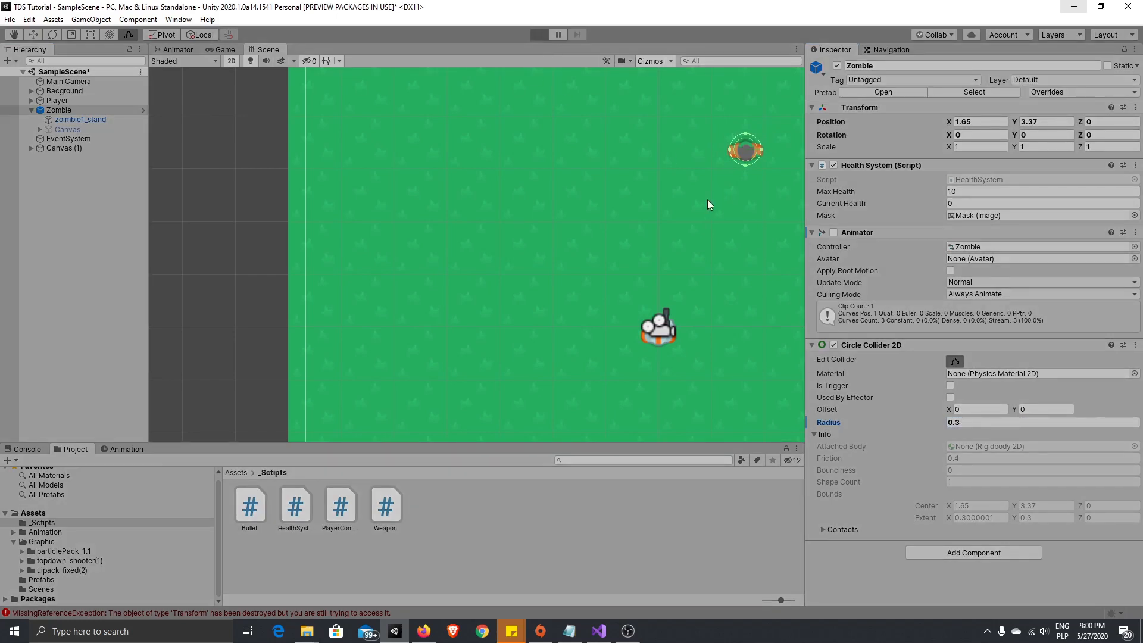
click(519, 141)
click(527, 130)
key(a)
click(528, 136)
key(w)
click(528, 131)
key(s)
key(d)
click(529, 136)
click(531, 132)
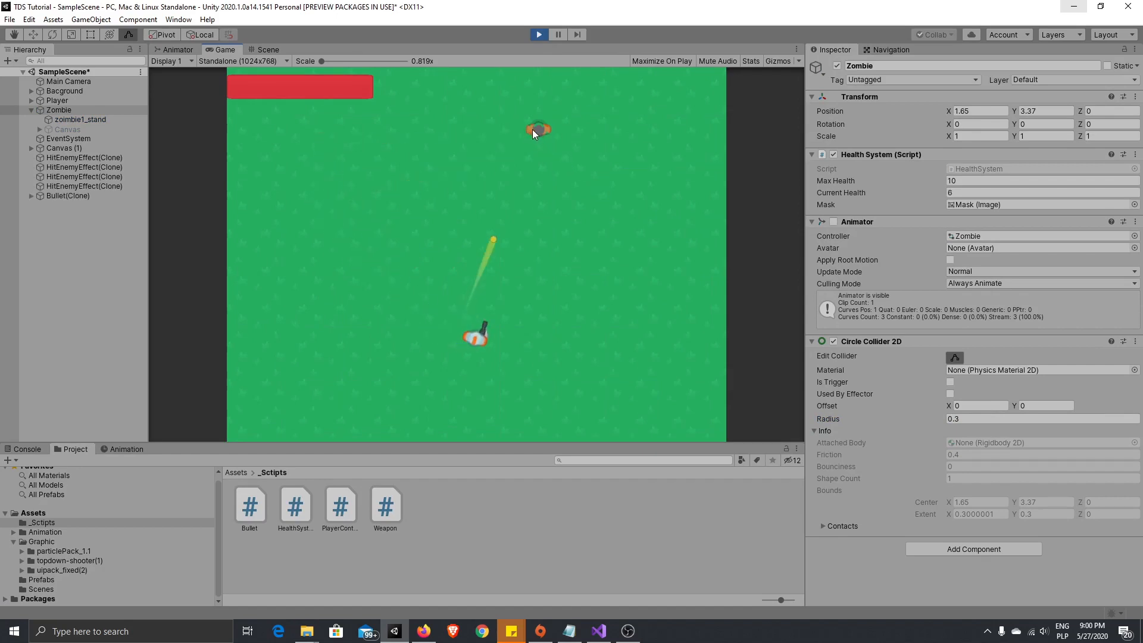
click(533, 134)
key(w)
click(534, 135)
key(s)
key(a)
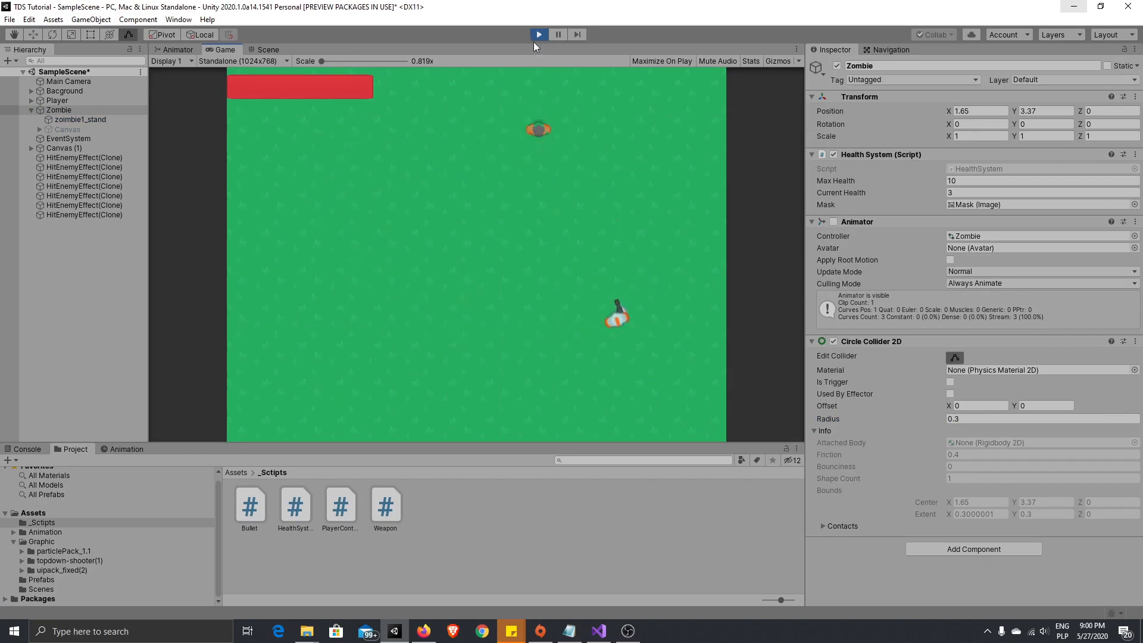
click(539, 35)
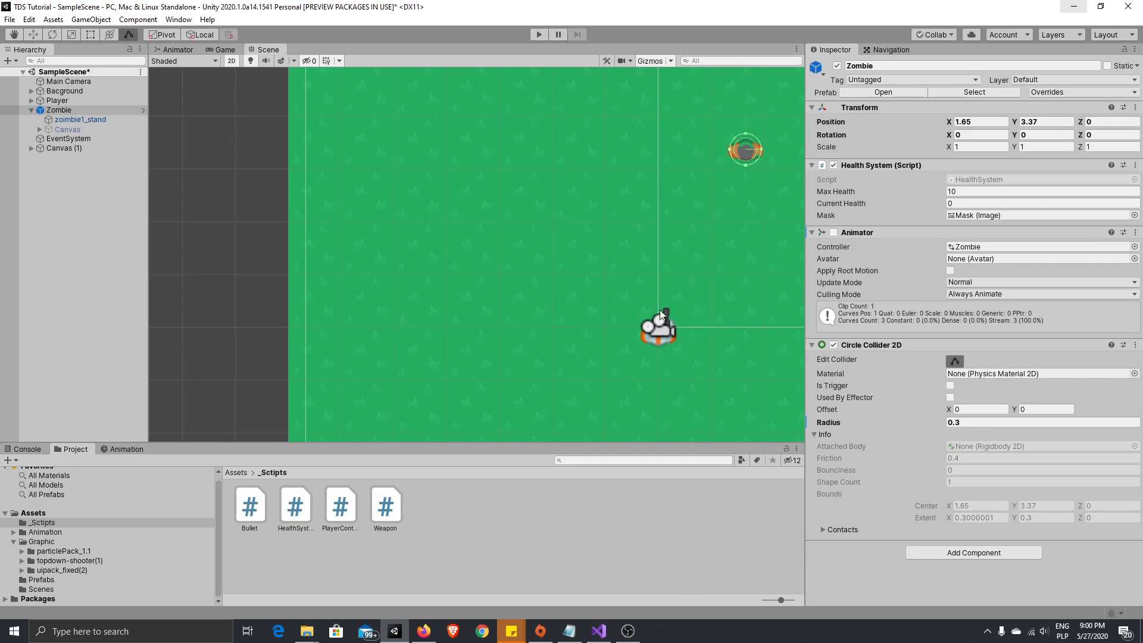
Step: Open the Weapon prefab from the Prefabs folder for editing and add a Particle System under Weapon
click(77, 533)
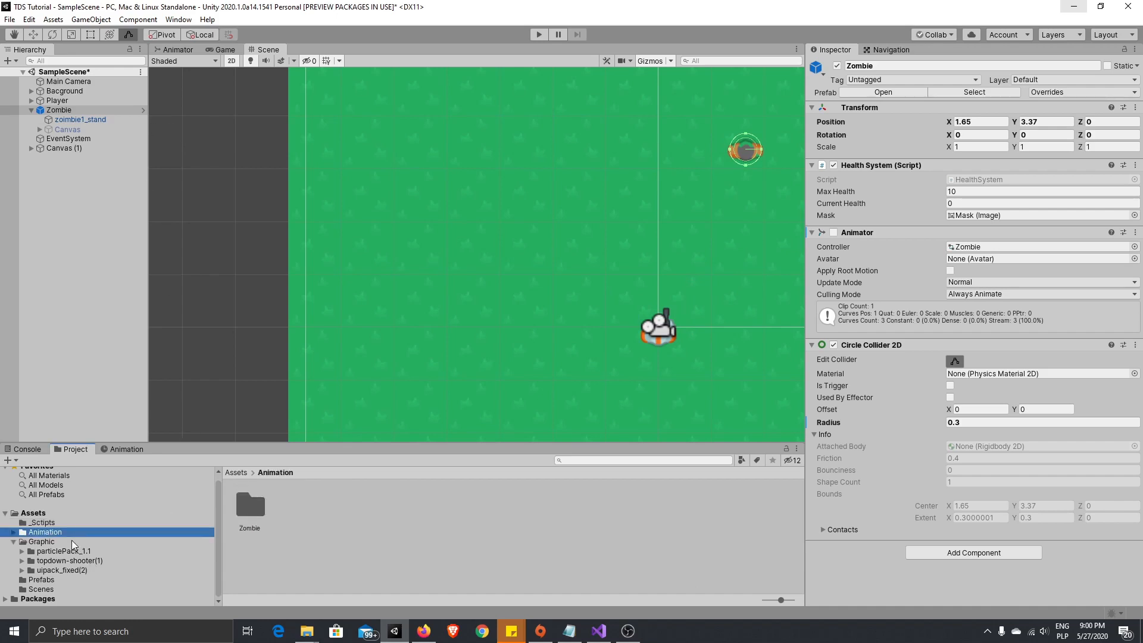
click(42, 580)
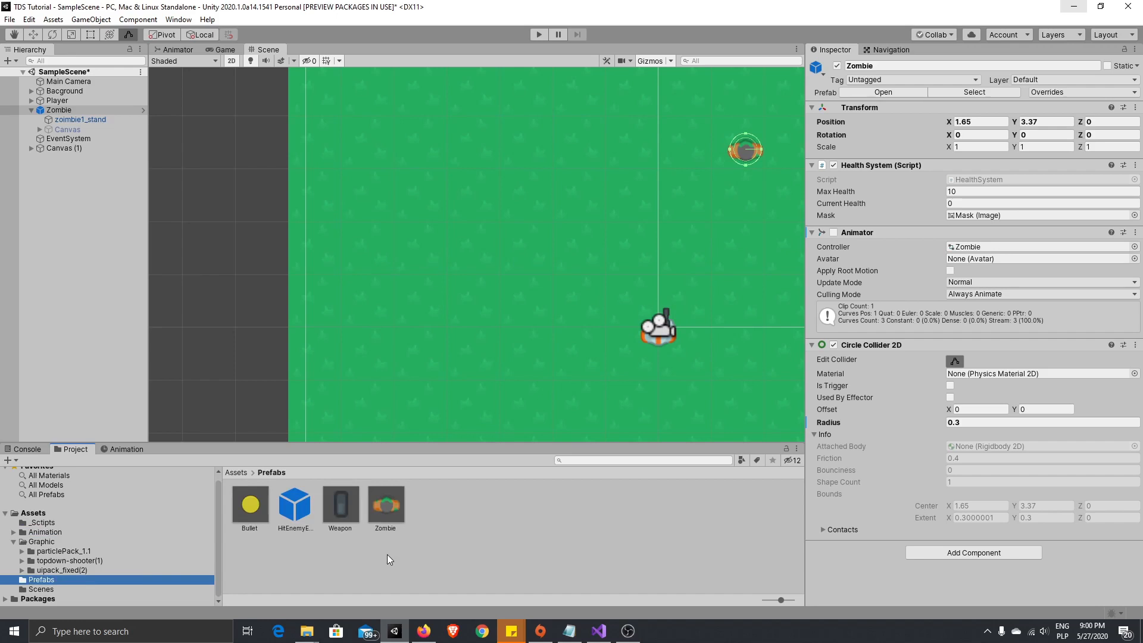
double_click(339, 505)
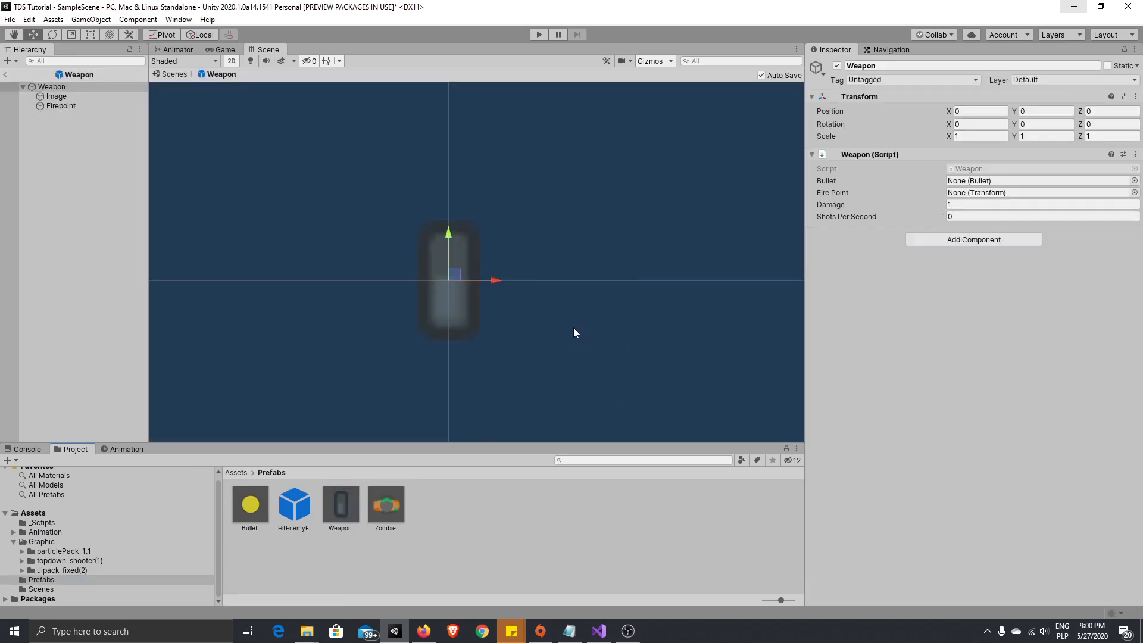
right_click(62, 133)
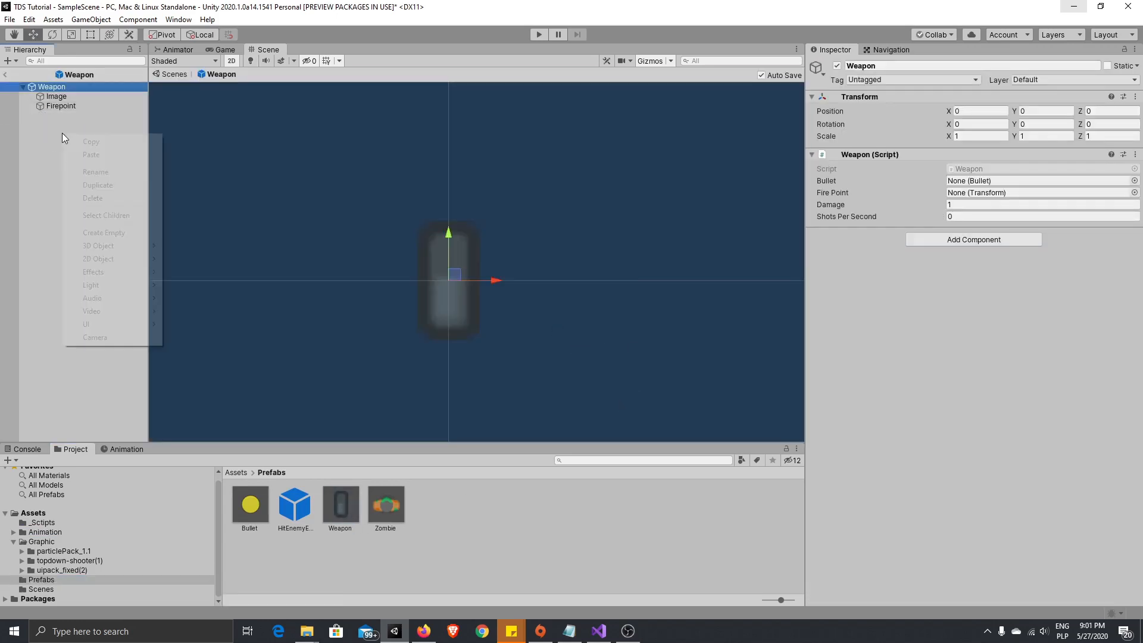
mouse_move(150, 262)
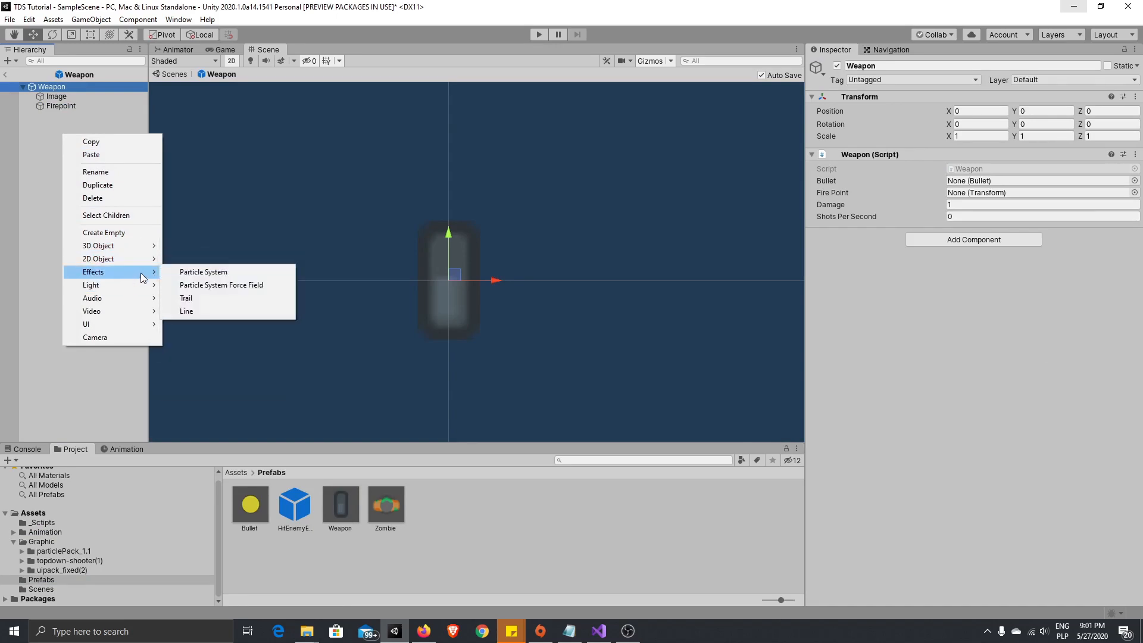
click(202, 272)
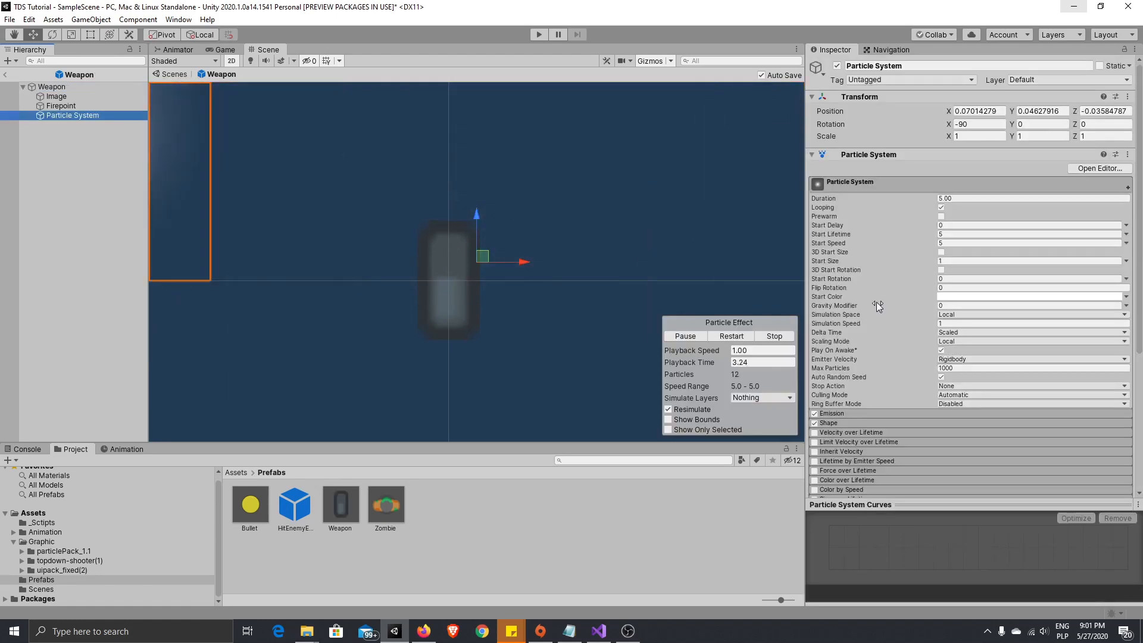
Step: Set the new Particle System's position to 0, 0, 0 and its X rotation to 0
click(985, 111)
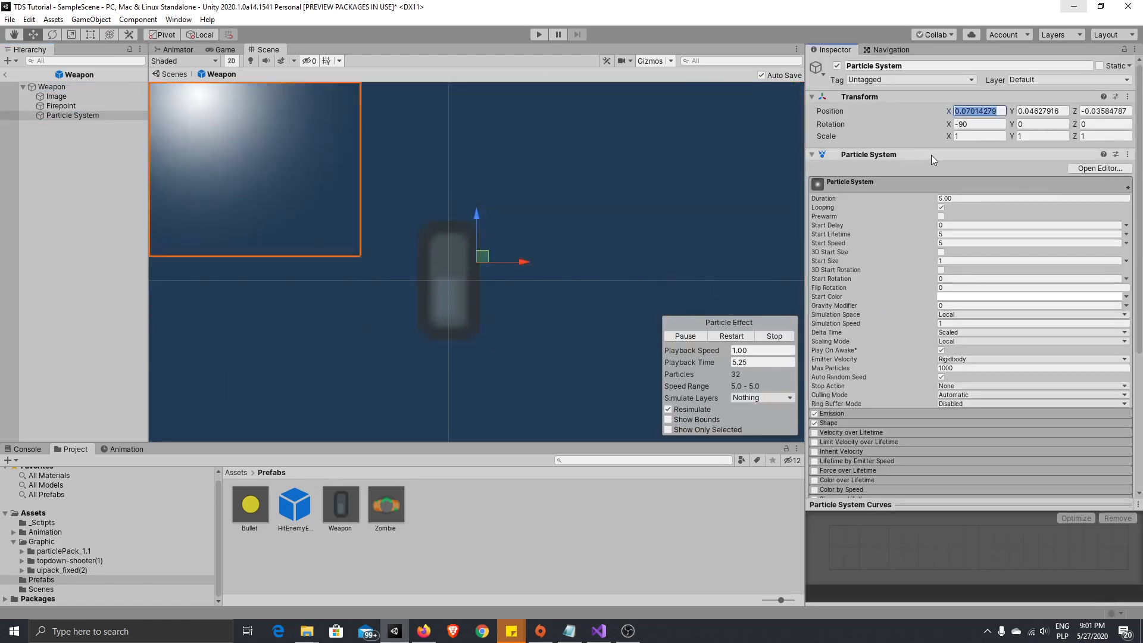
text(0)
key(Tab)
text(0)
key(Tab)
text(0)
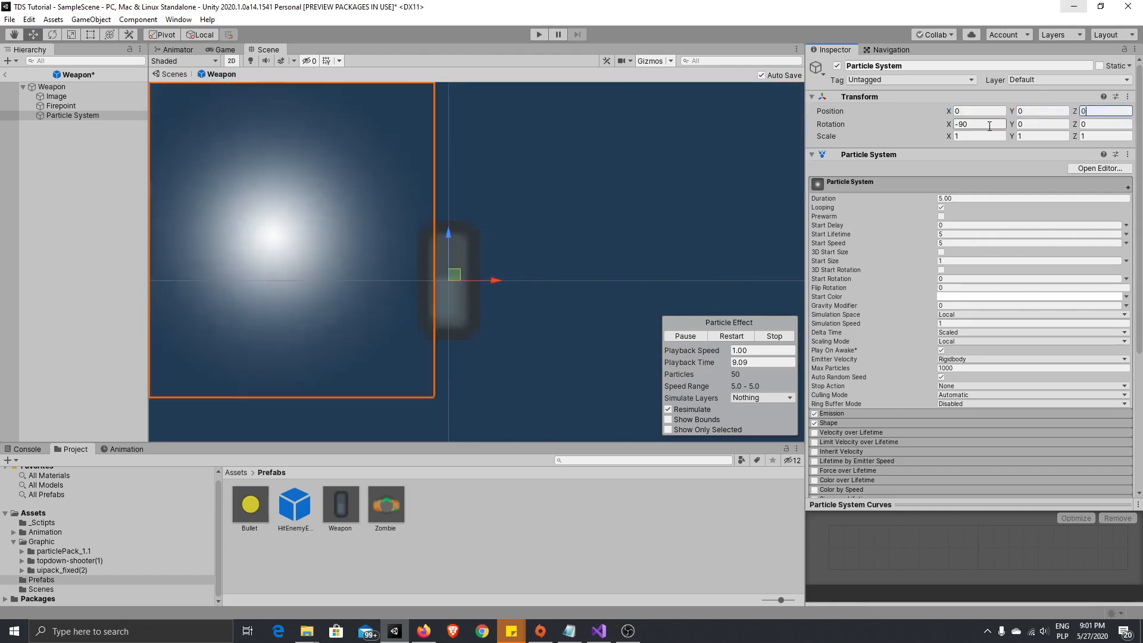
click(989, 125)
scroll(609, 273, down, 3)
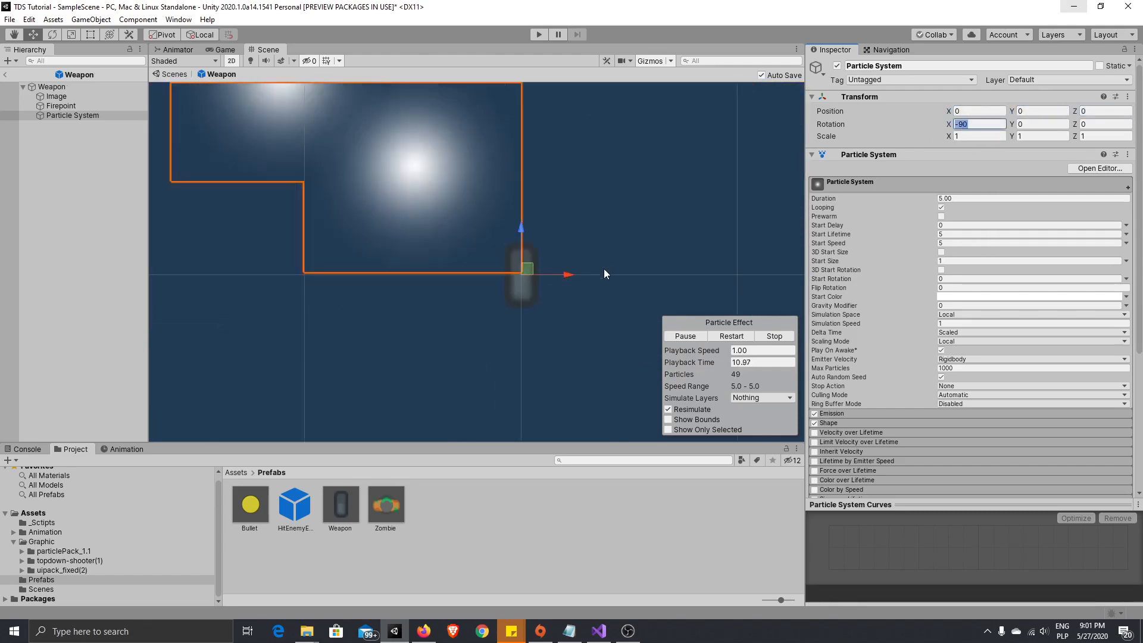
text(0)
scroll(631, 227, down, 3)
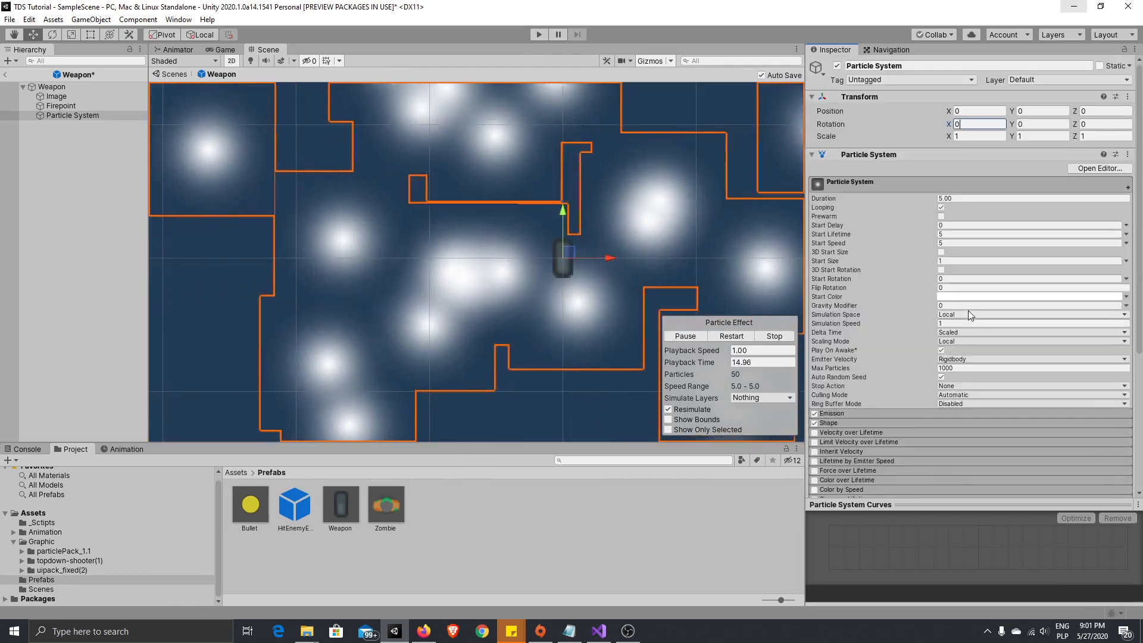
Step: Set the Particle System's Renderer material to Sprites-Default
scroll(917, 423, down, 5)
click(845, 419)
scroll(952, 423, down, 4)
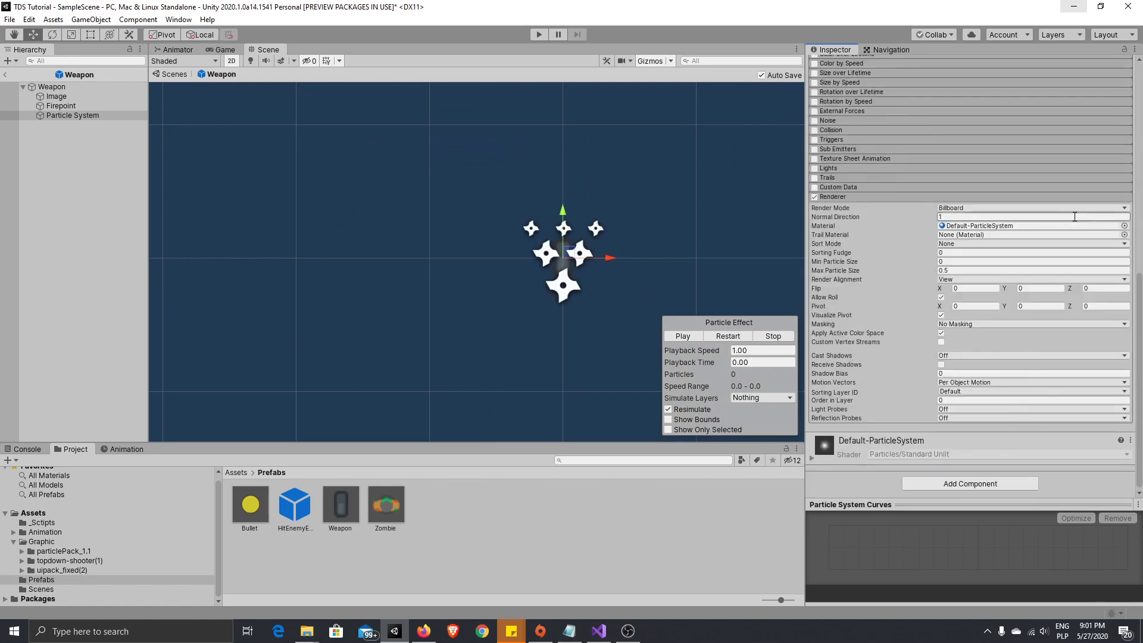
click(1124, 225)
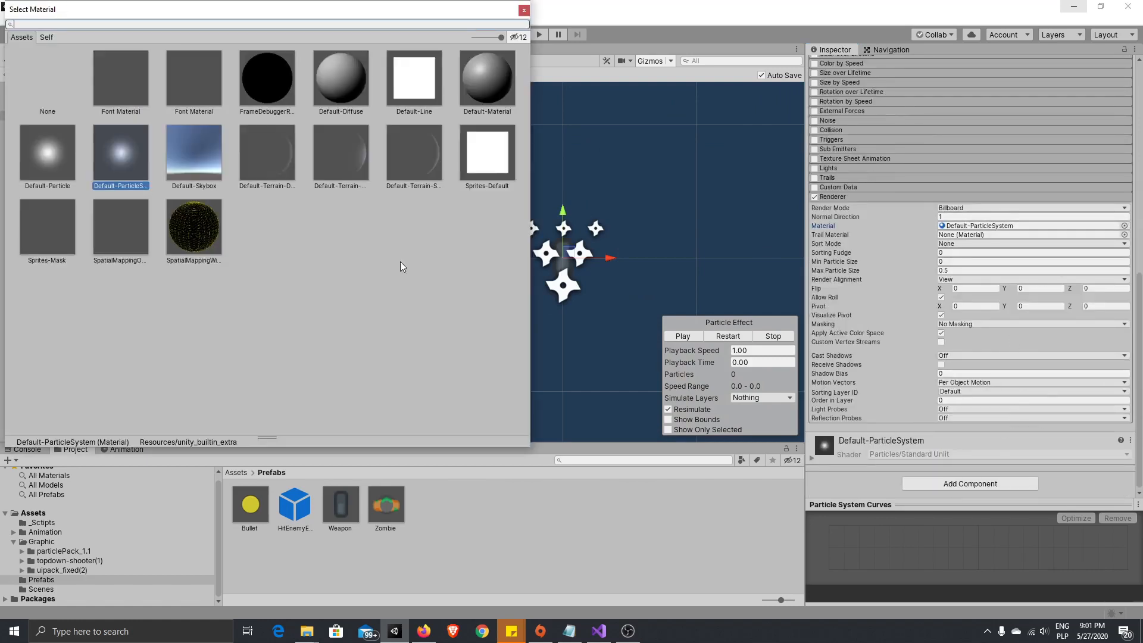
click(477, 173)
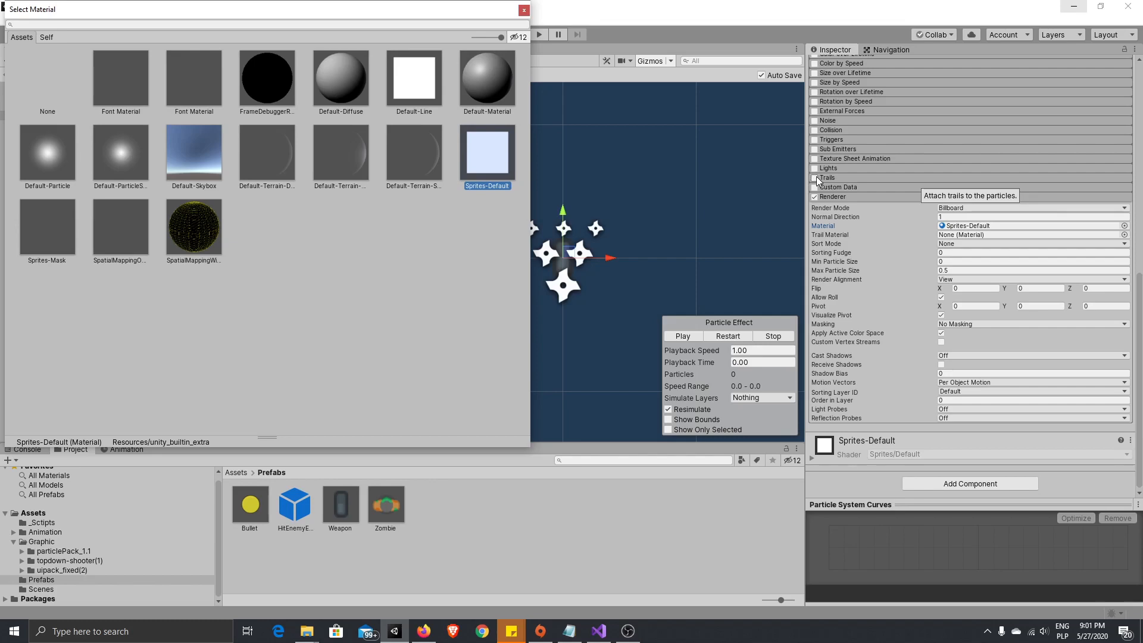
Step: Enable Texture Sheet Animation on the weapon's Particle System and set its mode to Sprites
click(814, 159)
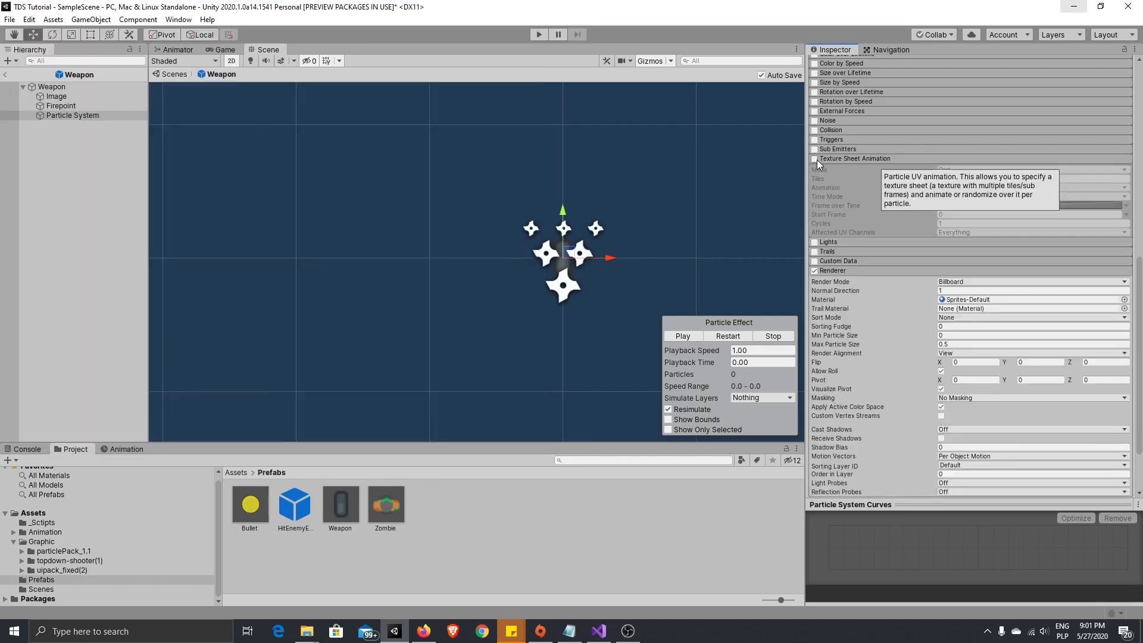
click(1124, 171)
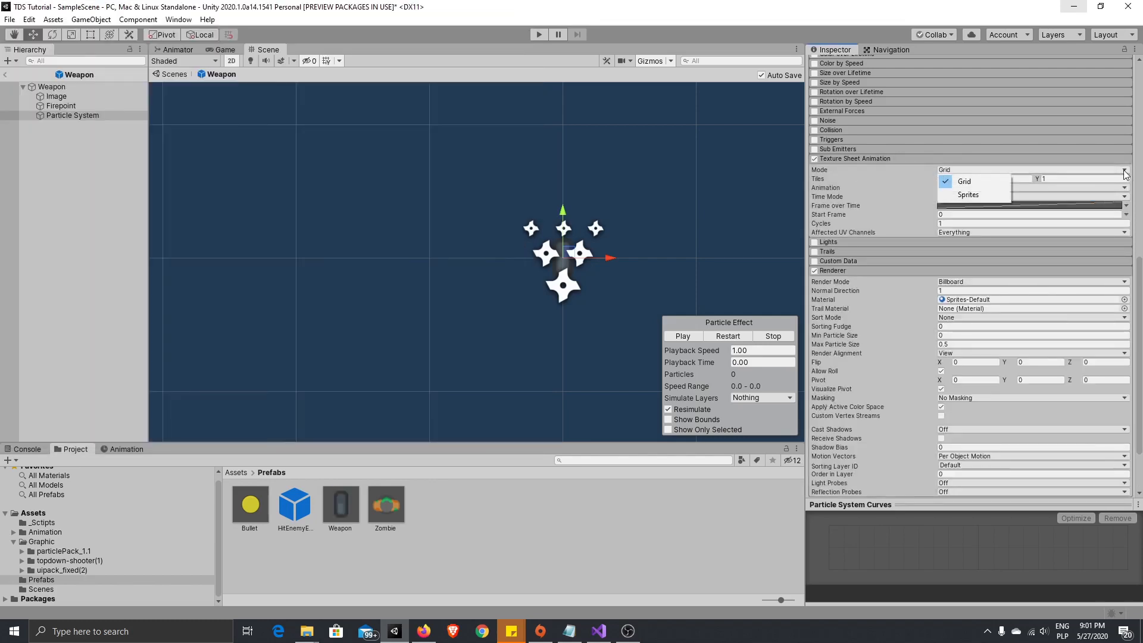
click(986, 195)
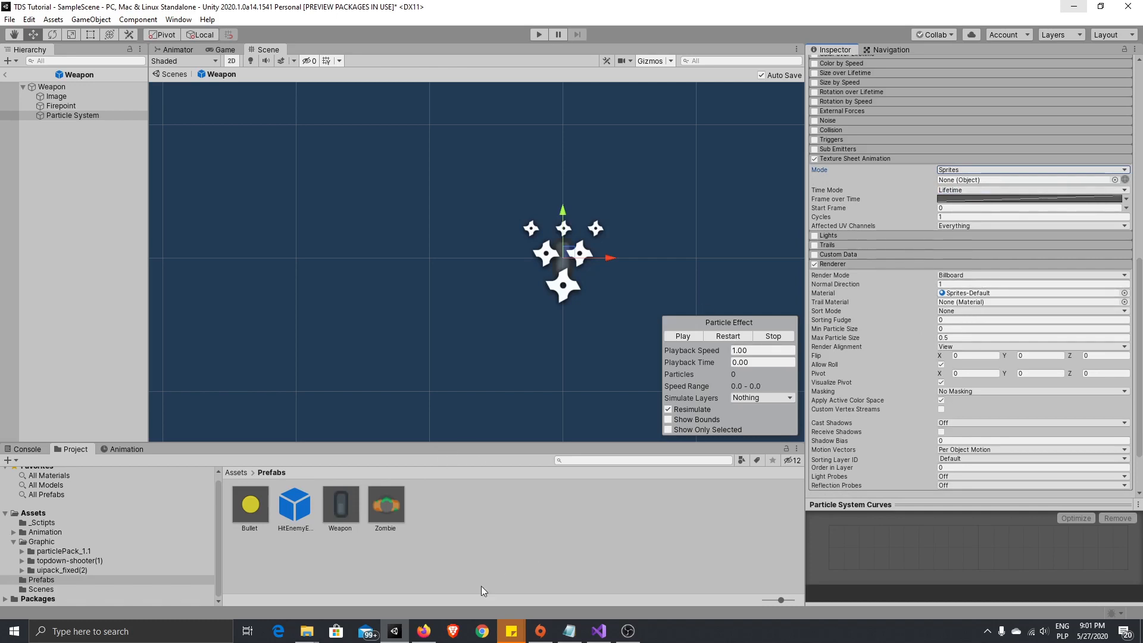
Step: Check the Kenney Particle Pack page in Firefox, return to Unity and browse the available sprites for the empty Texture Sheet Animation slot
click(424, 632)
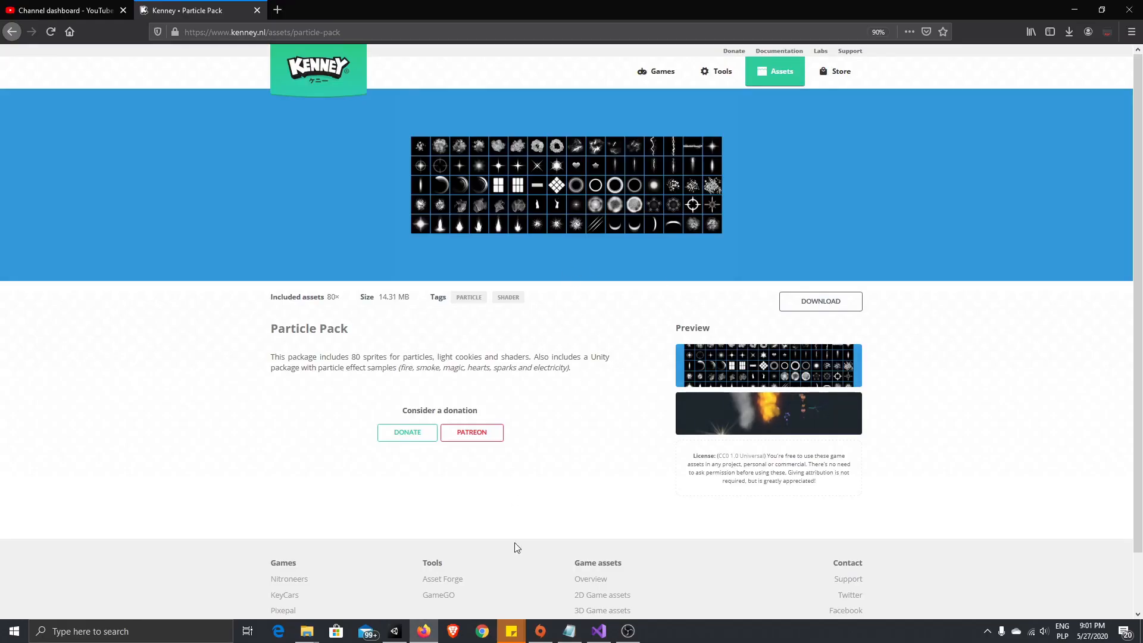
click(394, 631)
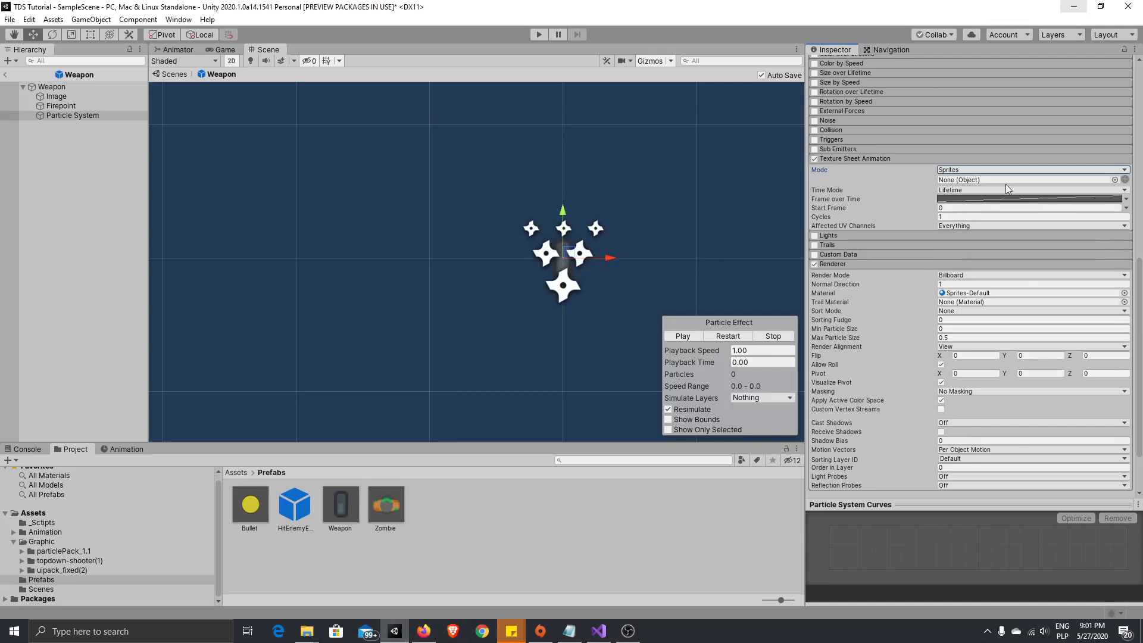
click(1114, 179)
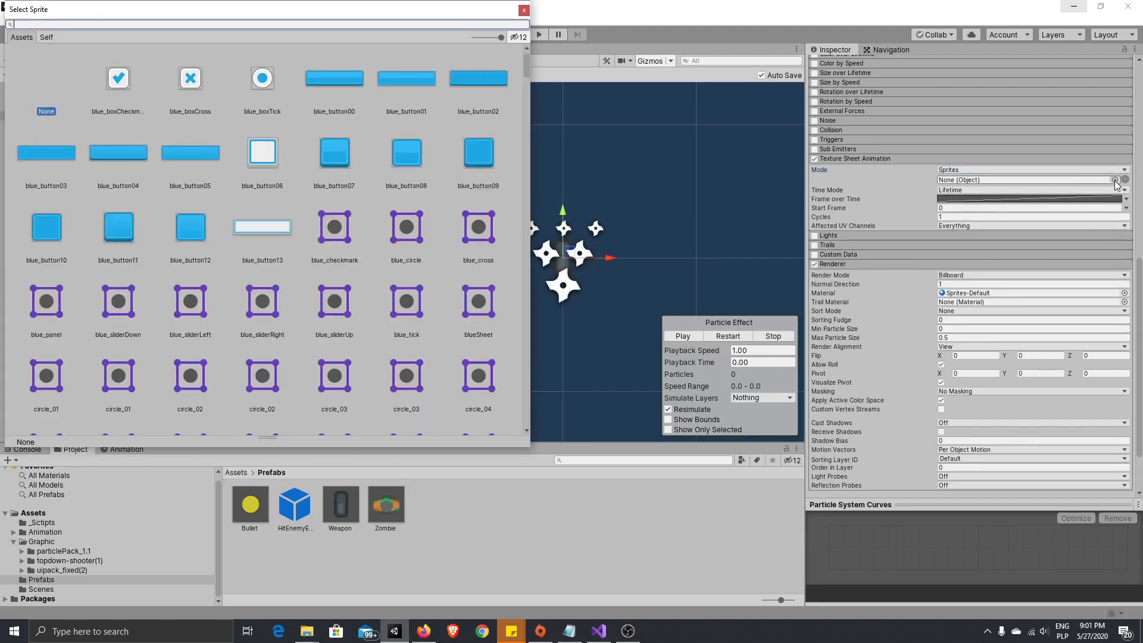
drag(527, 68, 526, 98)
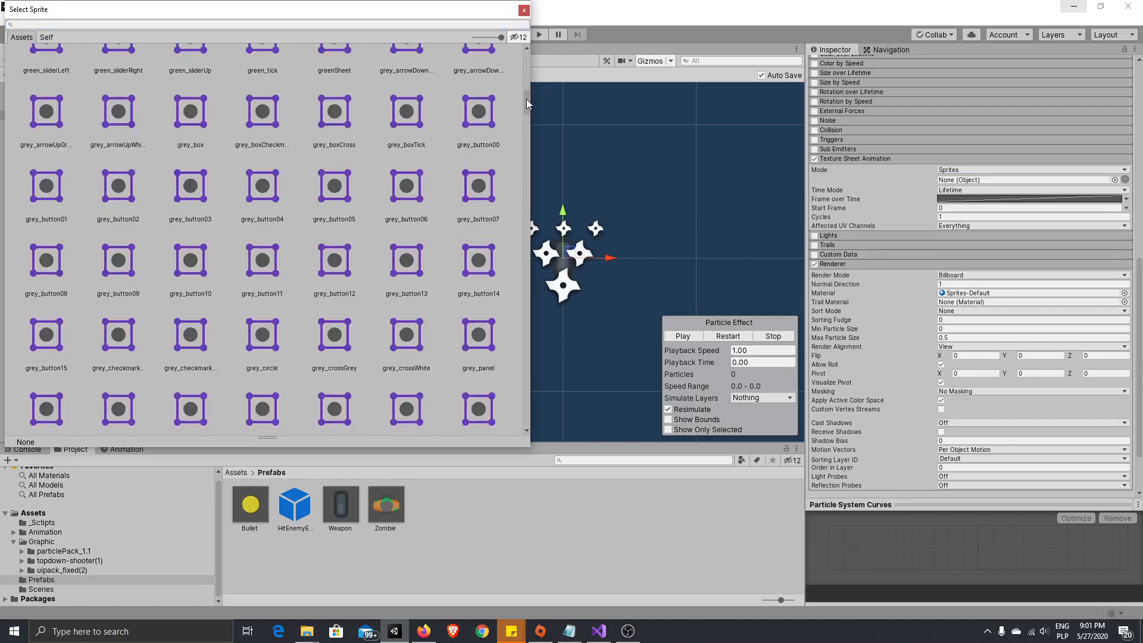
Step: Search the sprite picker for "muz" and assign the muzzle_03 sprite to the Texture Sheet Animation module
click(68, 25)
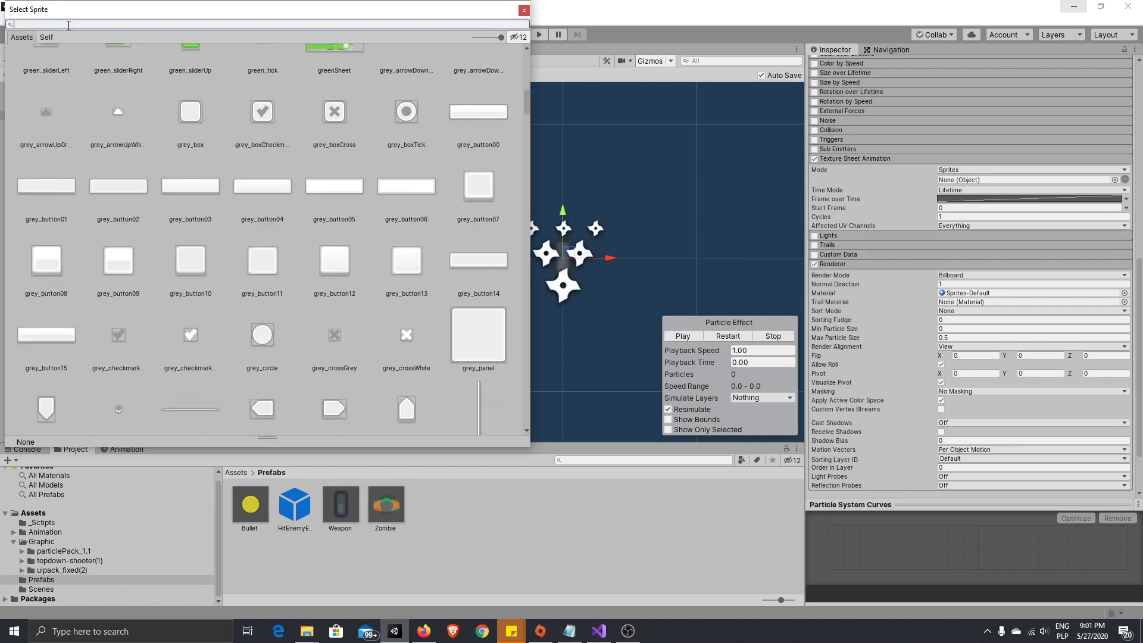
text(flas)
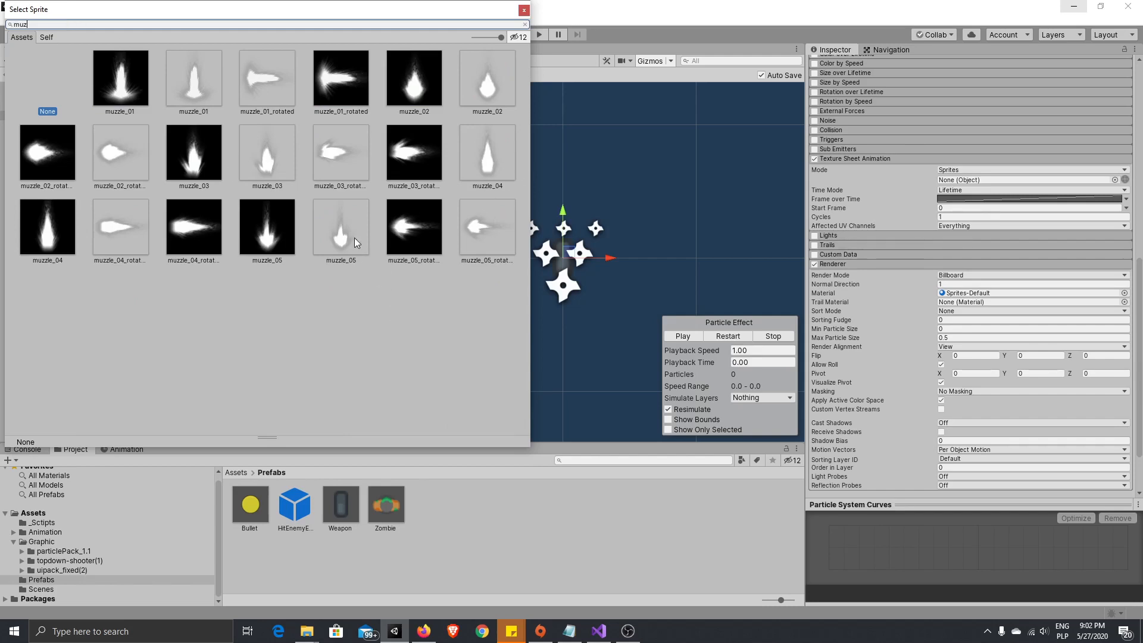
click(261, 164)
double_click(277, 158)
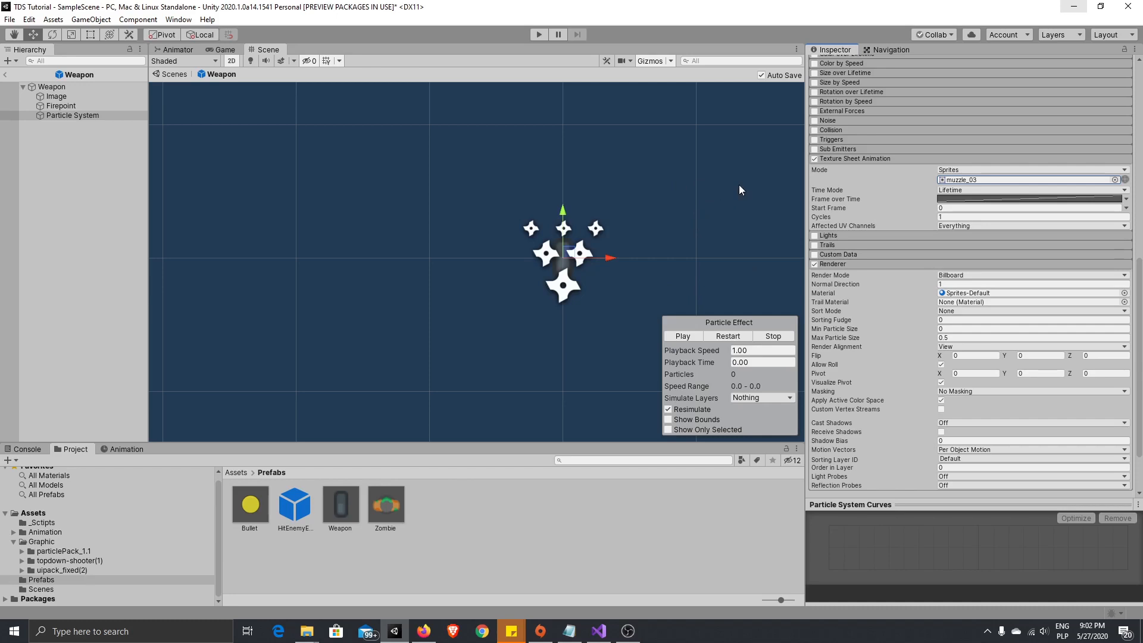
Step: Play the particle effect in the scene to preview the muzzle sprites, and pause it
scroll(992, 241, up, 10)
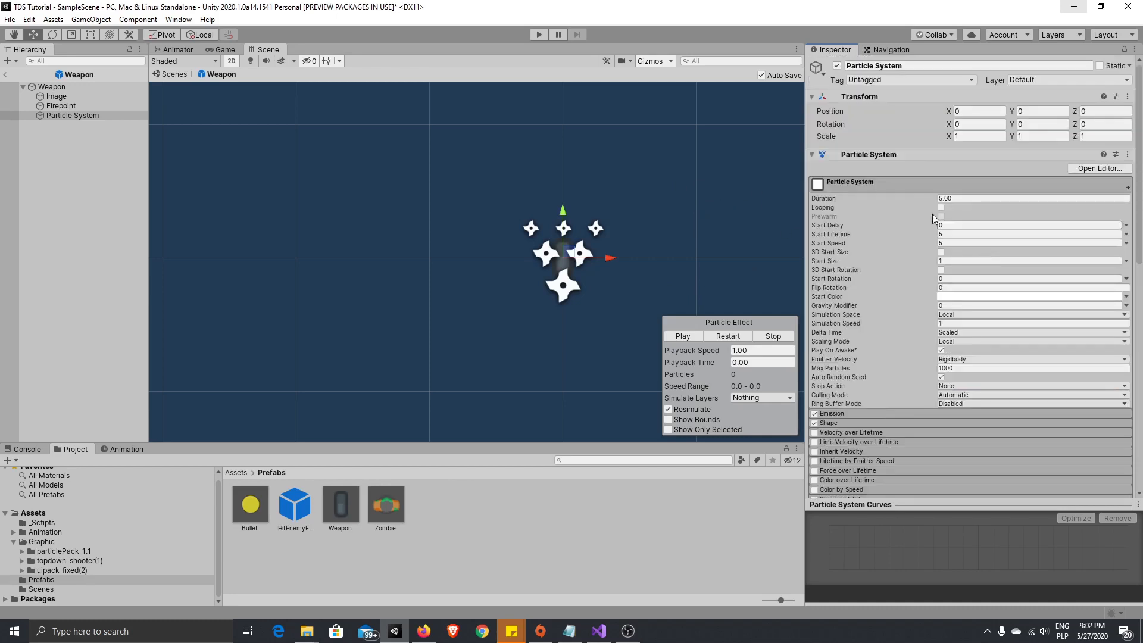
click(683, 338)
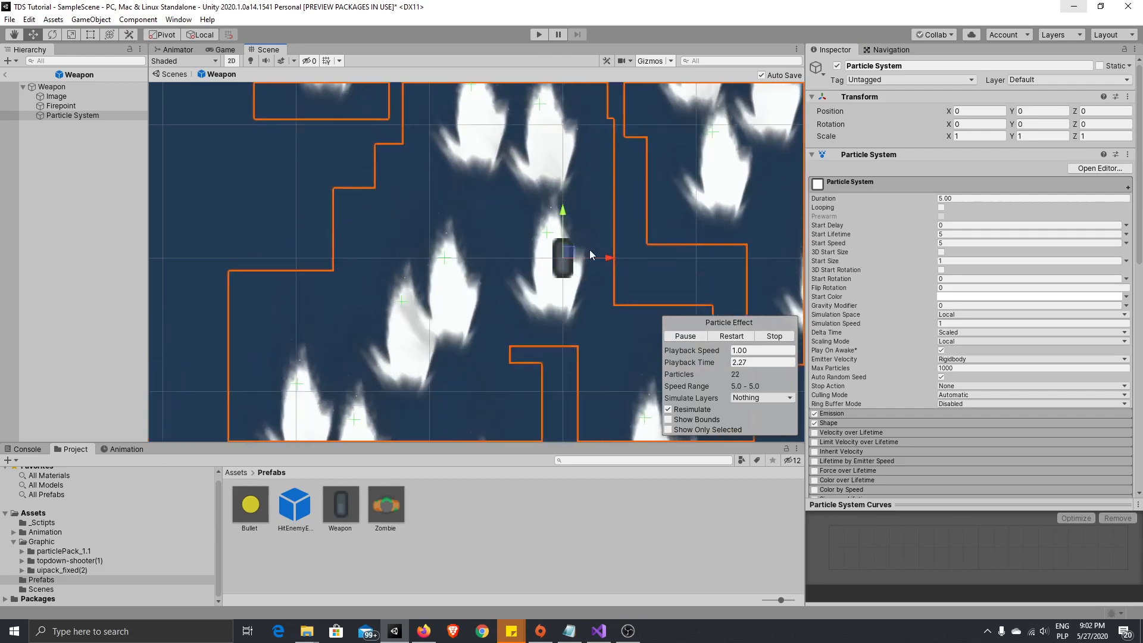
click(685, 337)
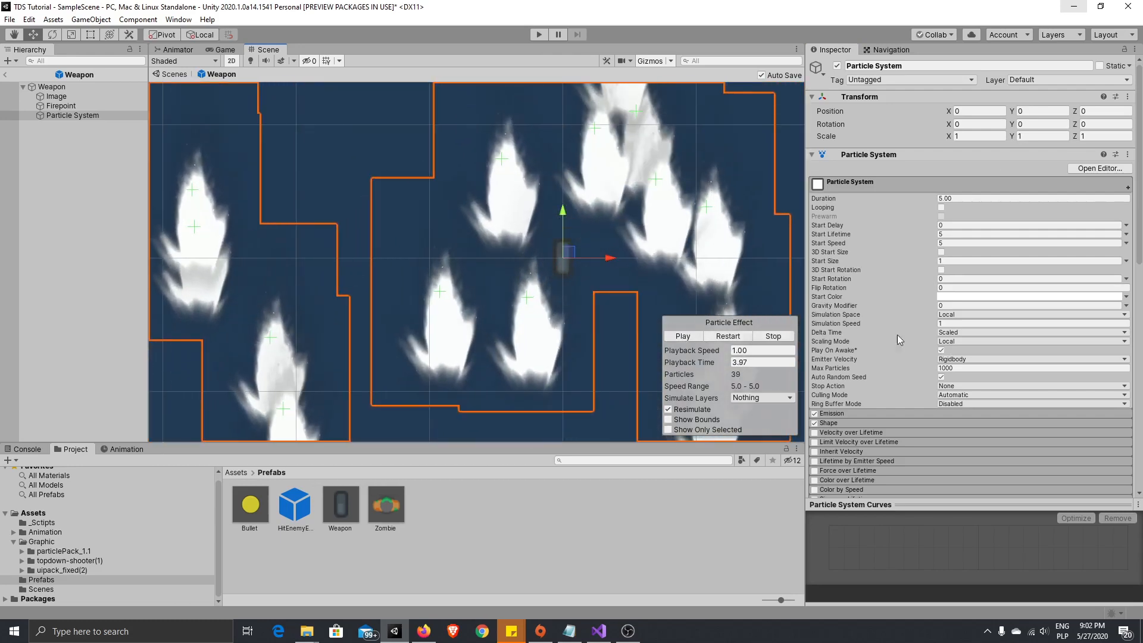
Step: Set the particle renderer's sorting layer to Gameplay
scroll(966, 352, down, 10)
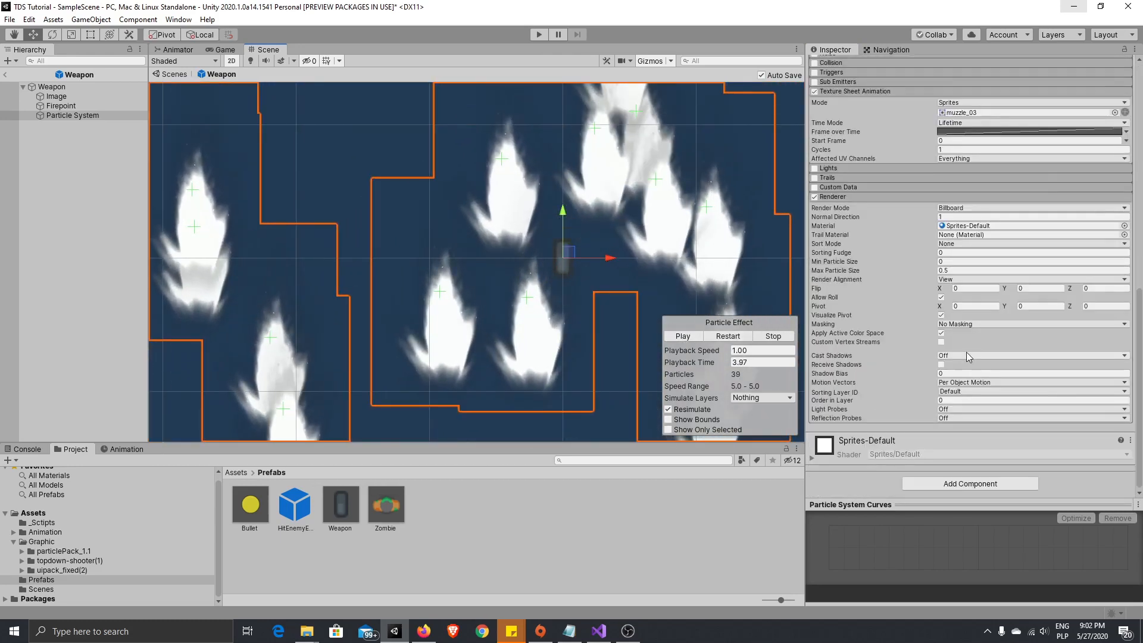
click(1012, 391)
click(977, 442)
Step: In the Emission module, set Rate over Time to 0 and add a burst with a count of 1
scroll(988, 322, up, 10)
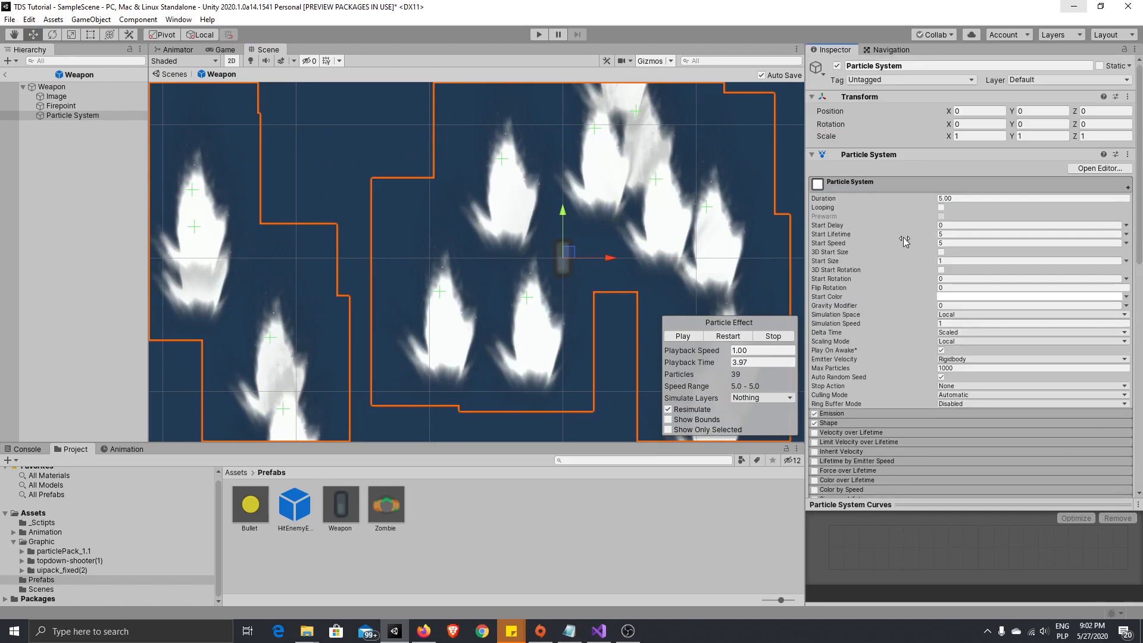
scroll(903, 244, down, 5)
click(838, 199)
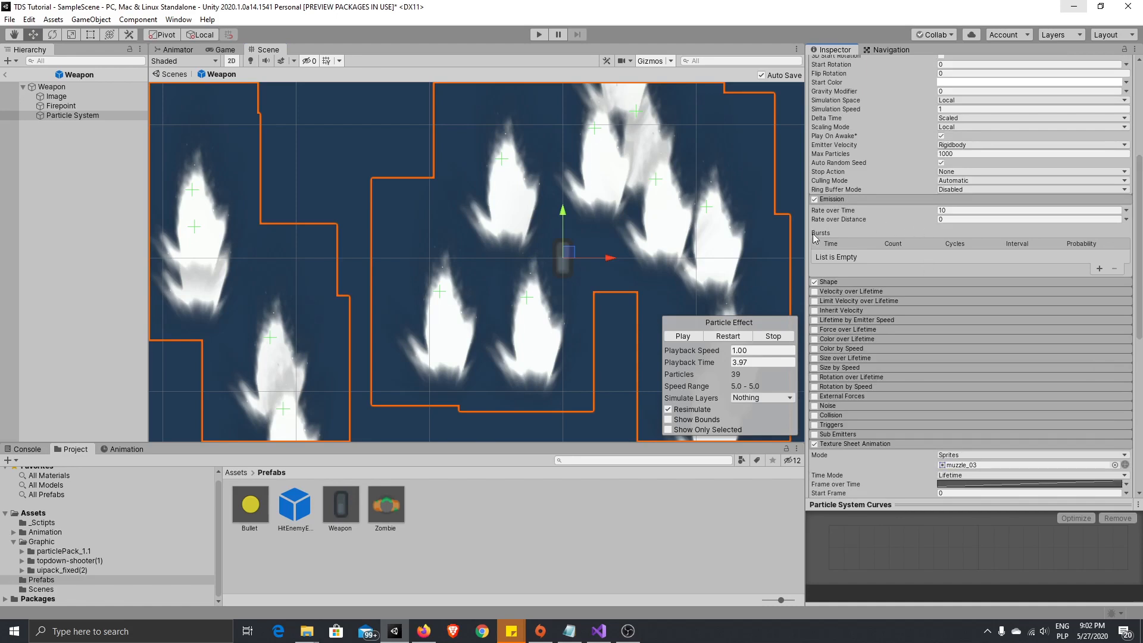
drag(990, 209, 856, 219)
text(0)
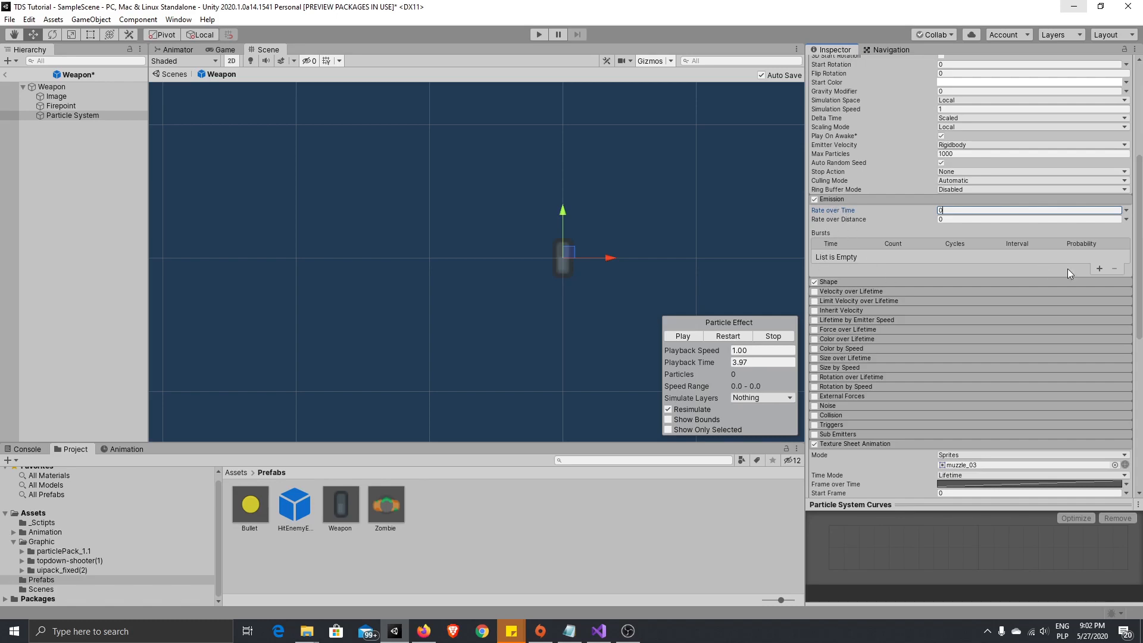
click(1099, 269)
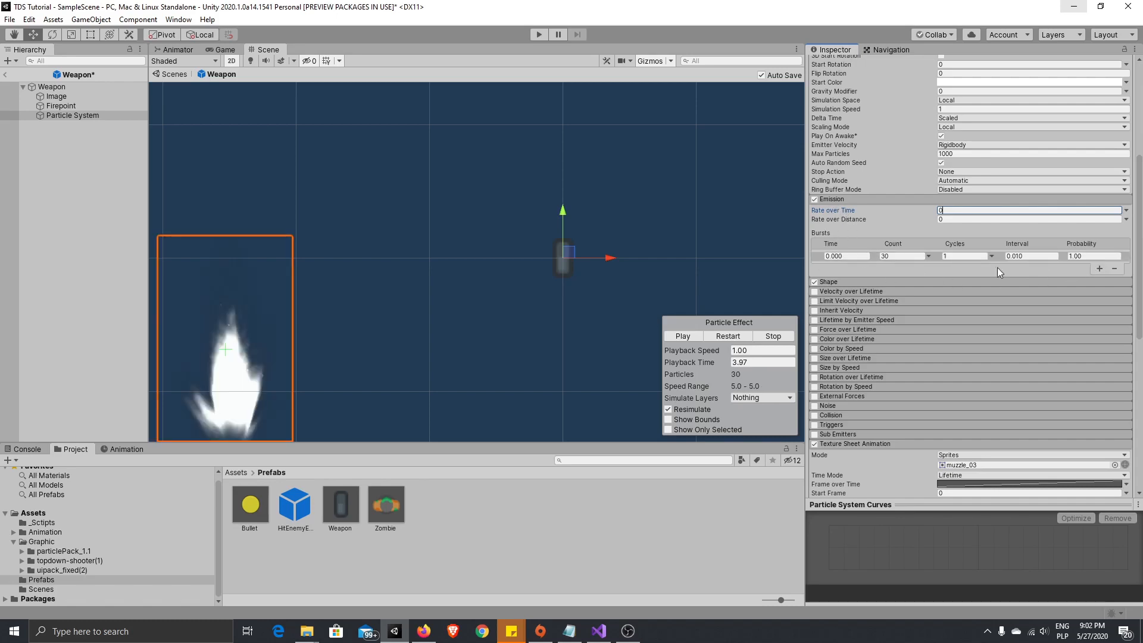
click(902, 256)
text(1)
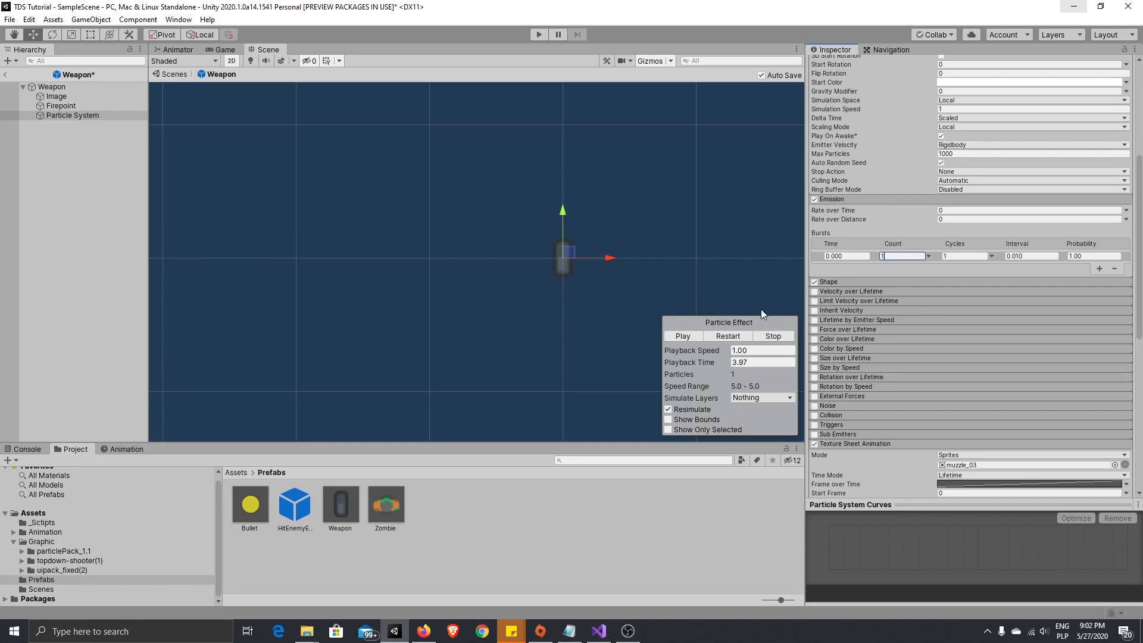
Step: Preview the single-particle burst in the scene, and pause playback to see where the particle travels
click(688, 338)
scroll(681, 268, down, 10)
click(681, 337)
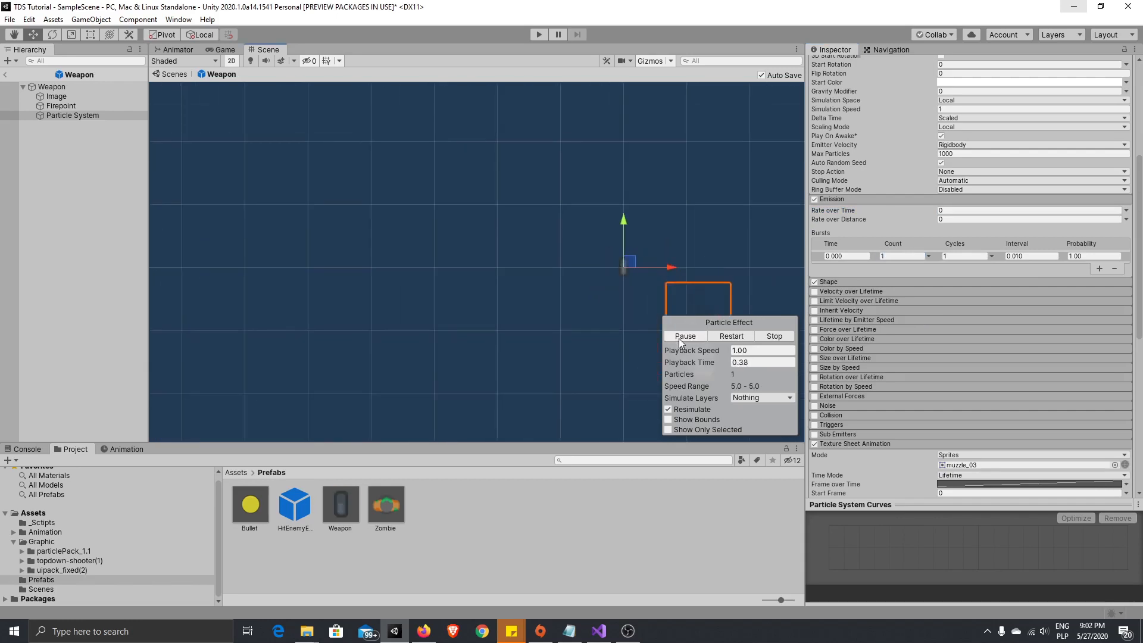
middle_drag(737, 226, 577, 318)
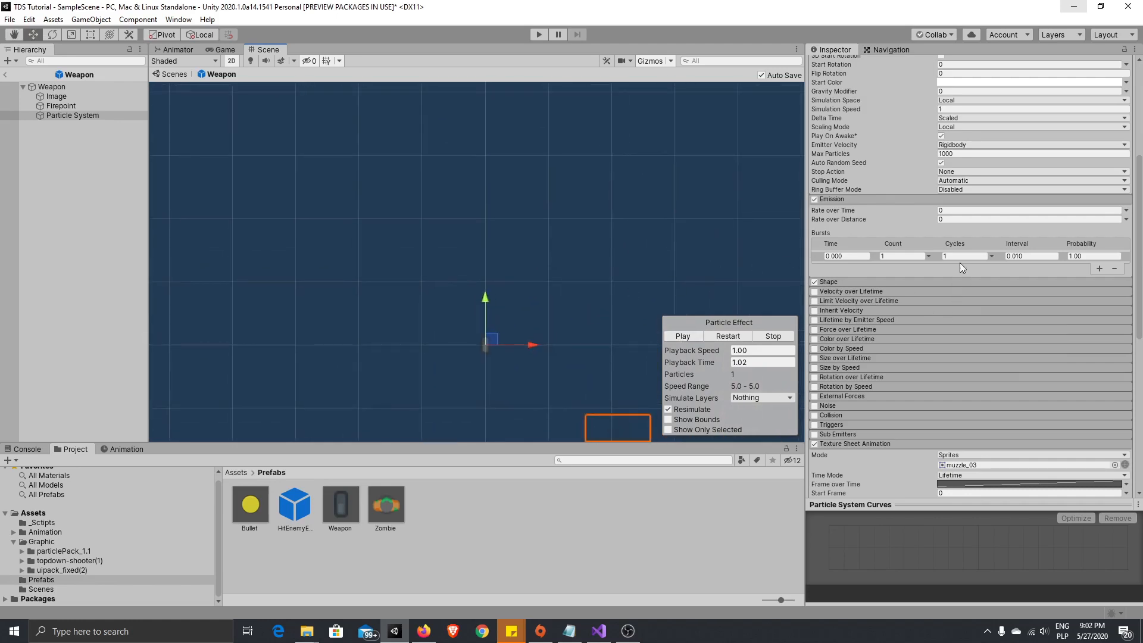
Step: Set the particle system's Start Speed to 0
scroll(947, 227, up, 6)
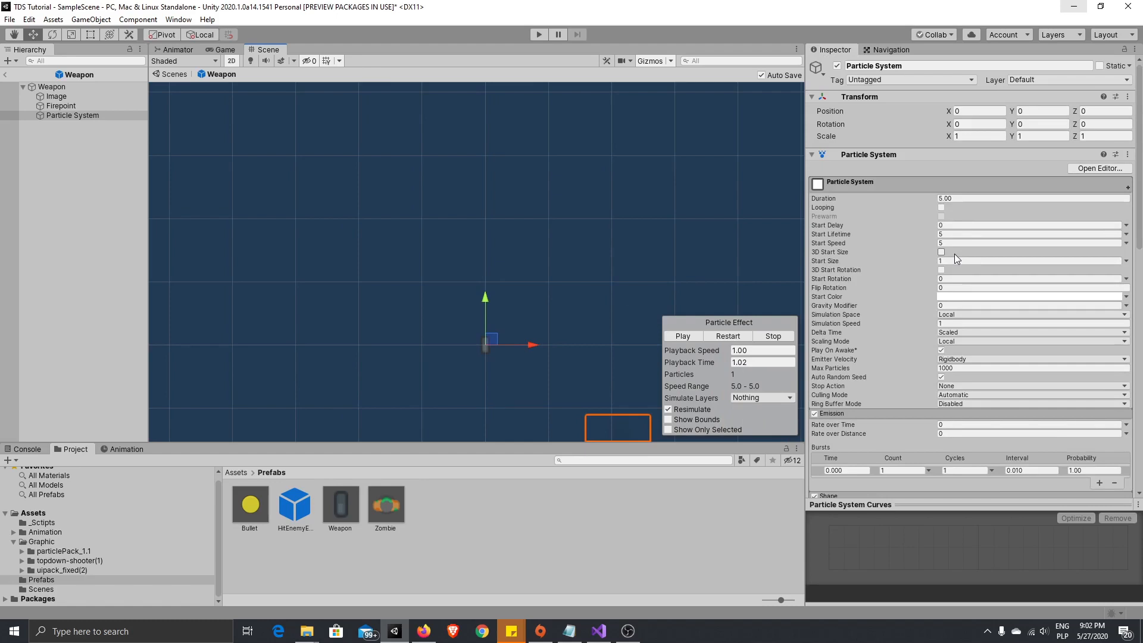
click(953, 244)
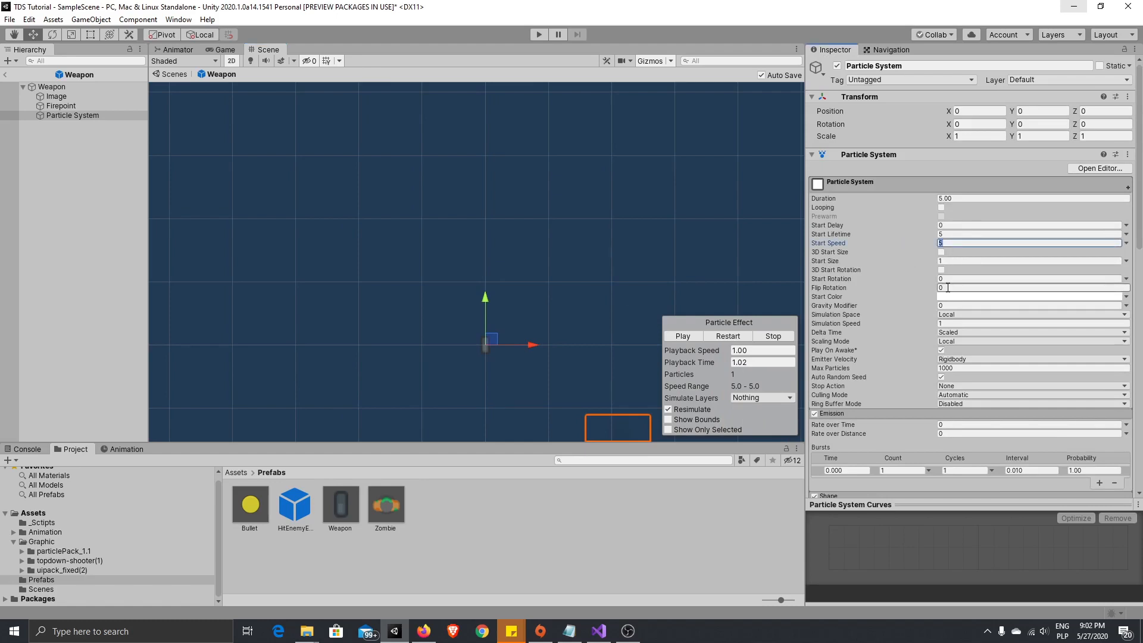
text(0)
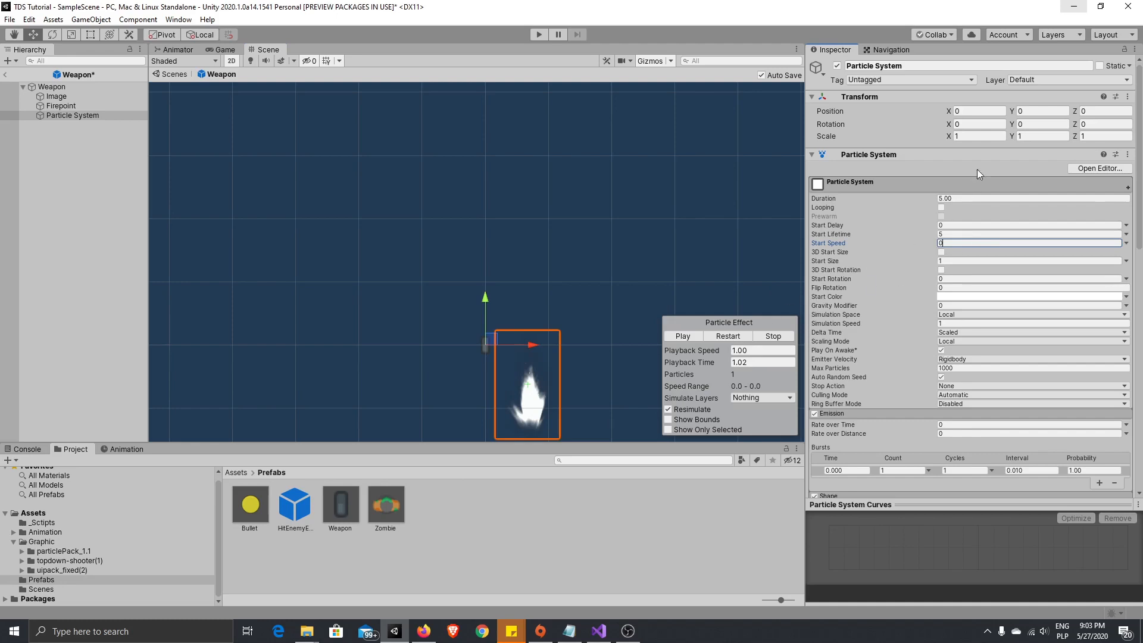
click(99, 116)
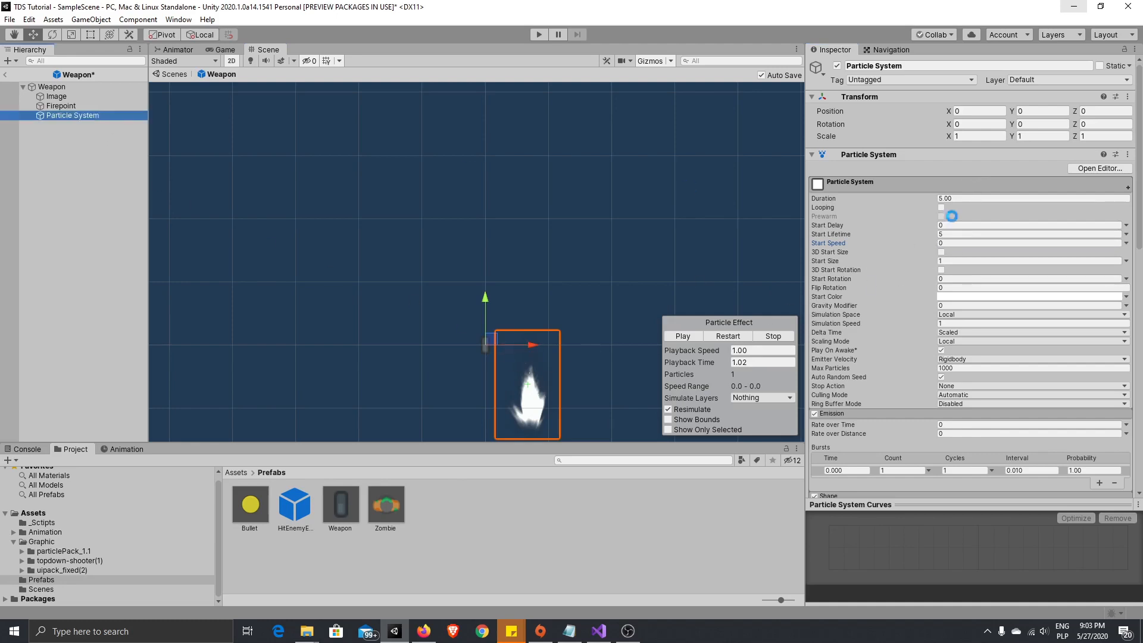
Step: Change the emitter shape in the Shape module to Sprite
scroll(1022, 328, down, 4)
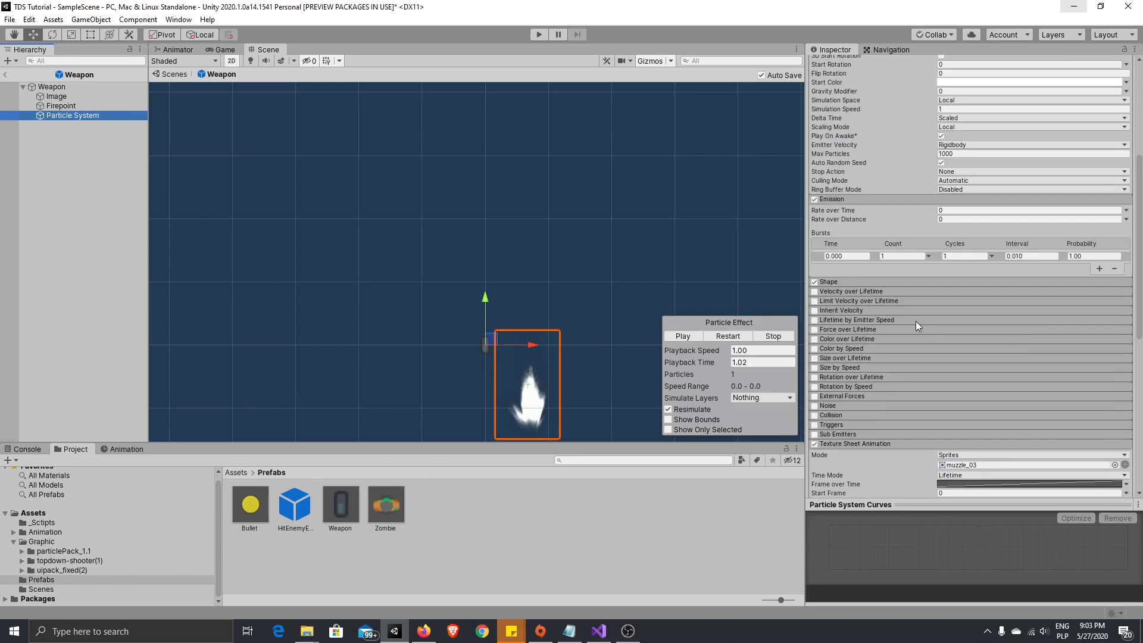
click(846, 282)
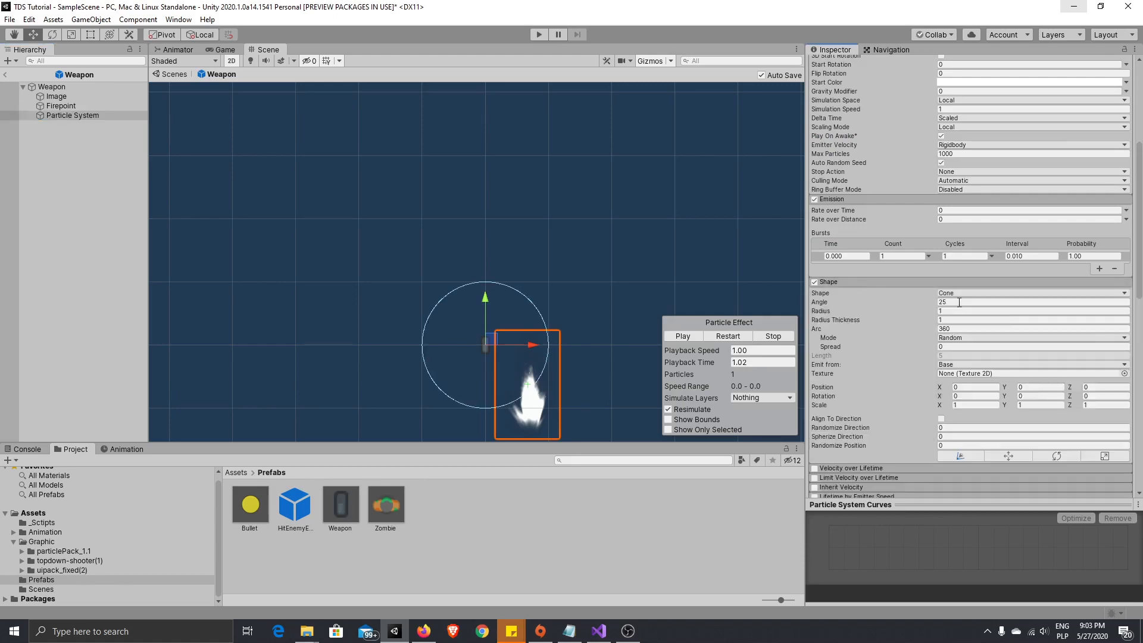
click(1124, 294)
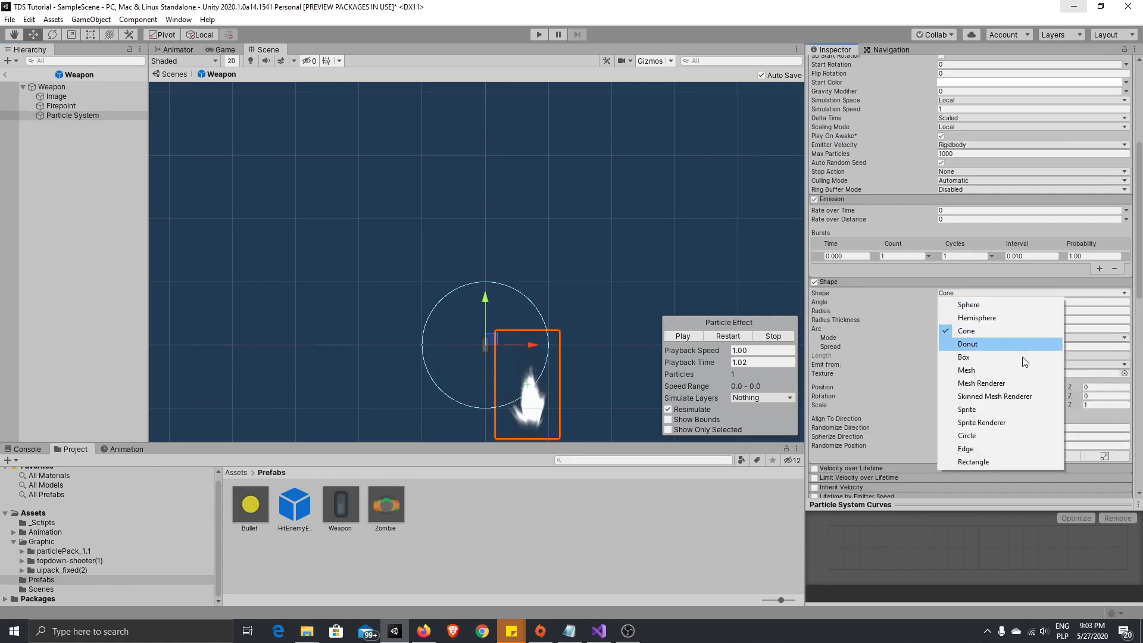
click(996, 409)
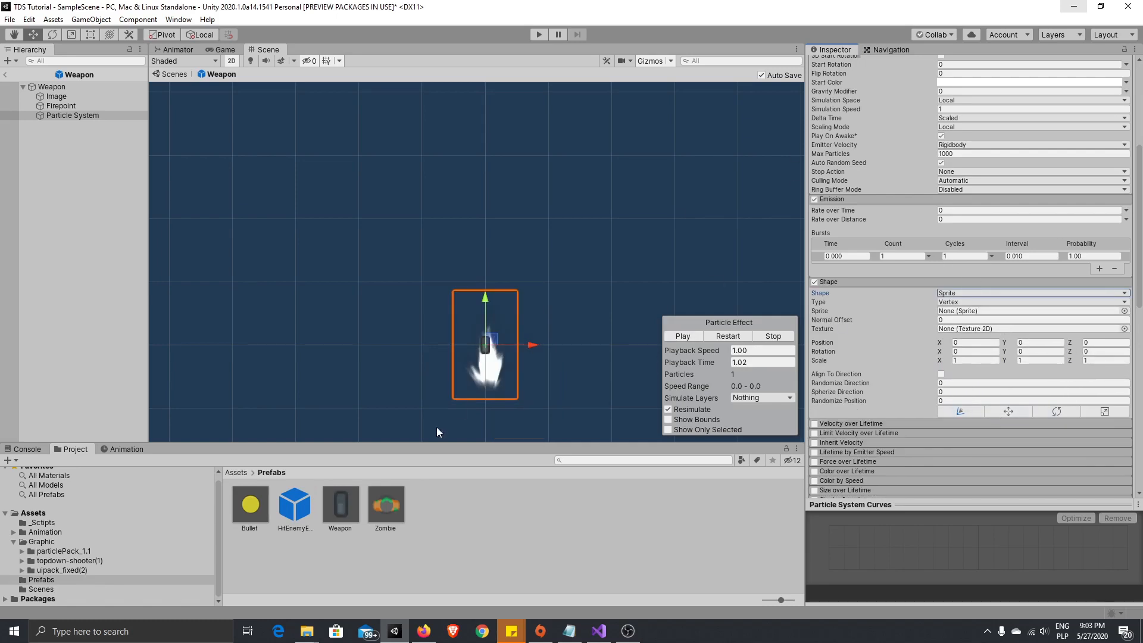
Step: Set the Render Alignment of the particle renderer to Local
scroll(1007, 148, up, 3)
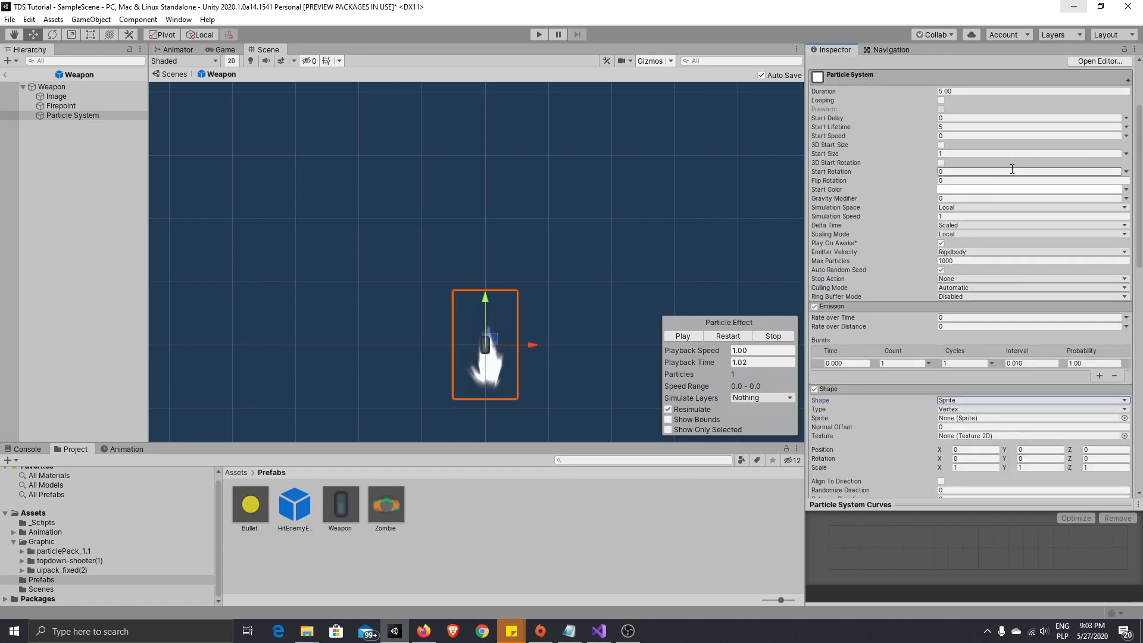
scroll(990, 196, down, 15)
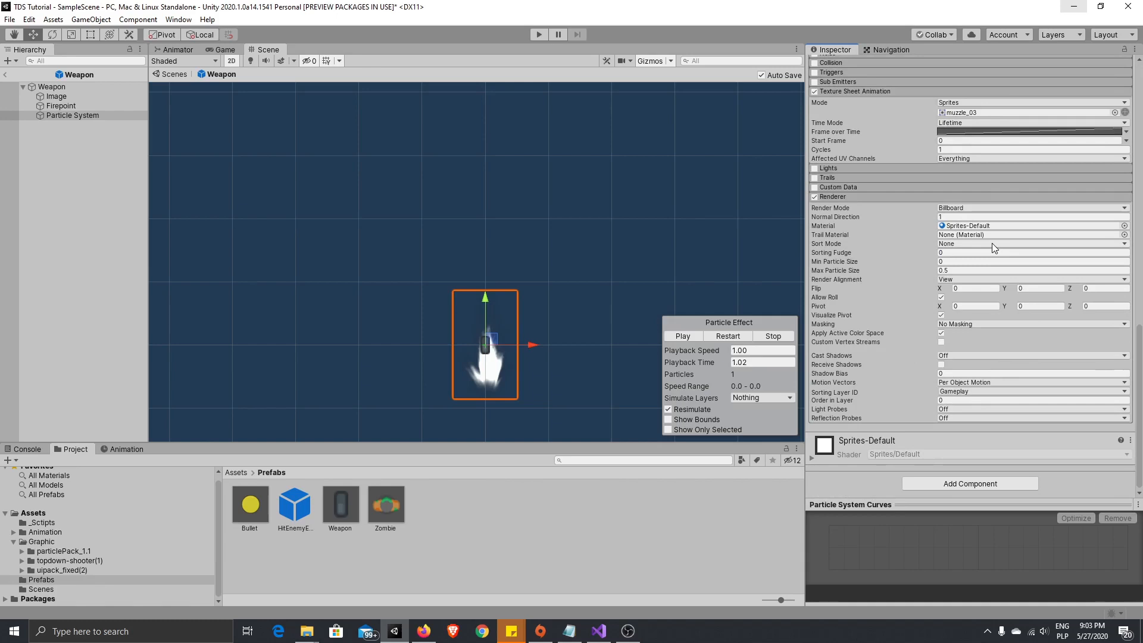
click(1014, 277)
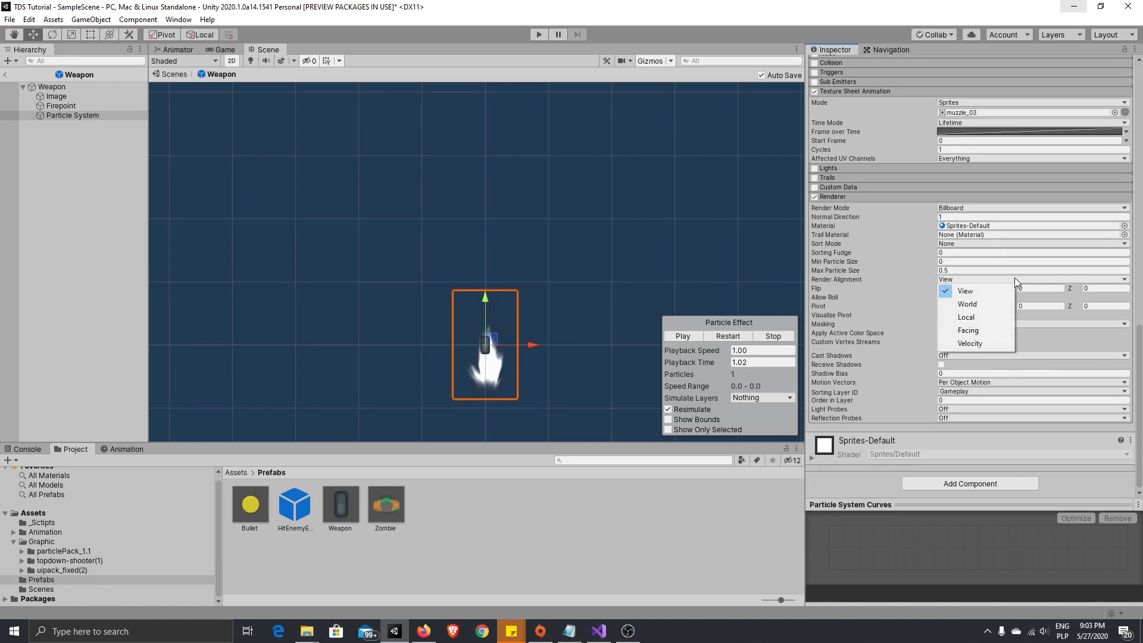
click(999, 316)
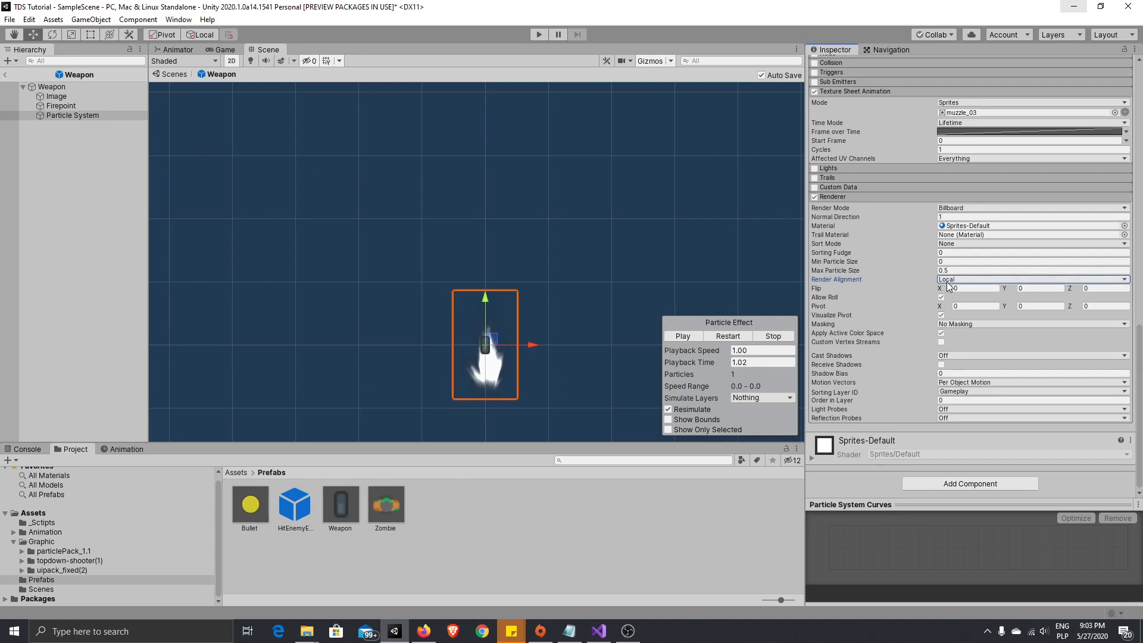
Step: Set both the Duration and the Start Lifetime of the particle system to 0.2
scroll(1015, 275, up, 6)
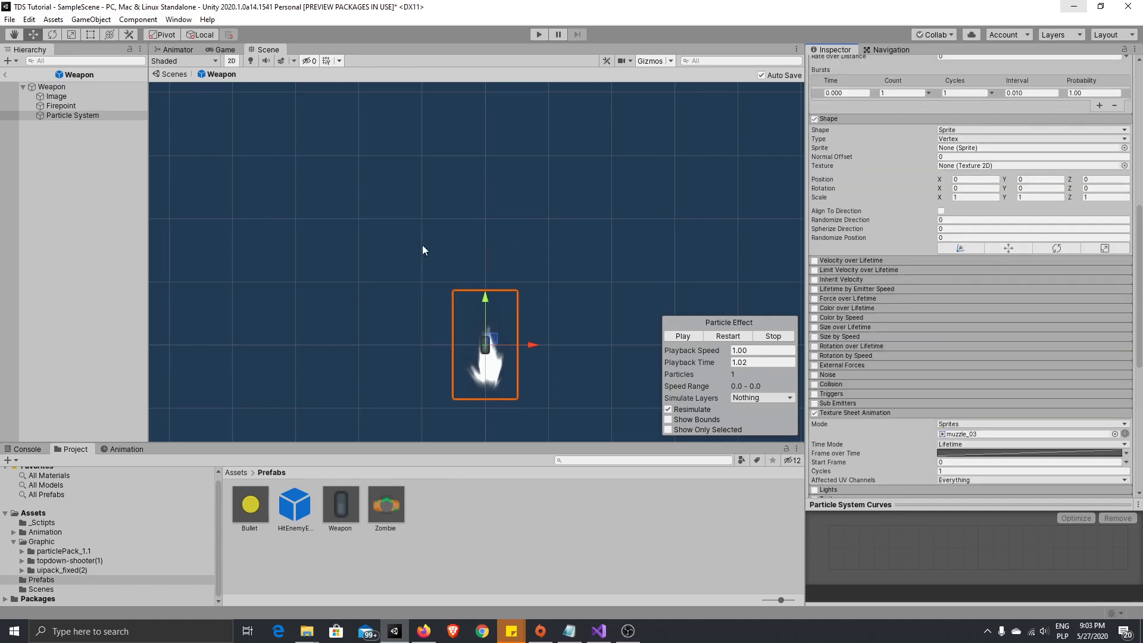
scroll(1020, 240, up, 7)
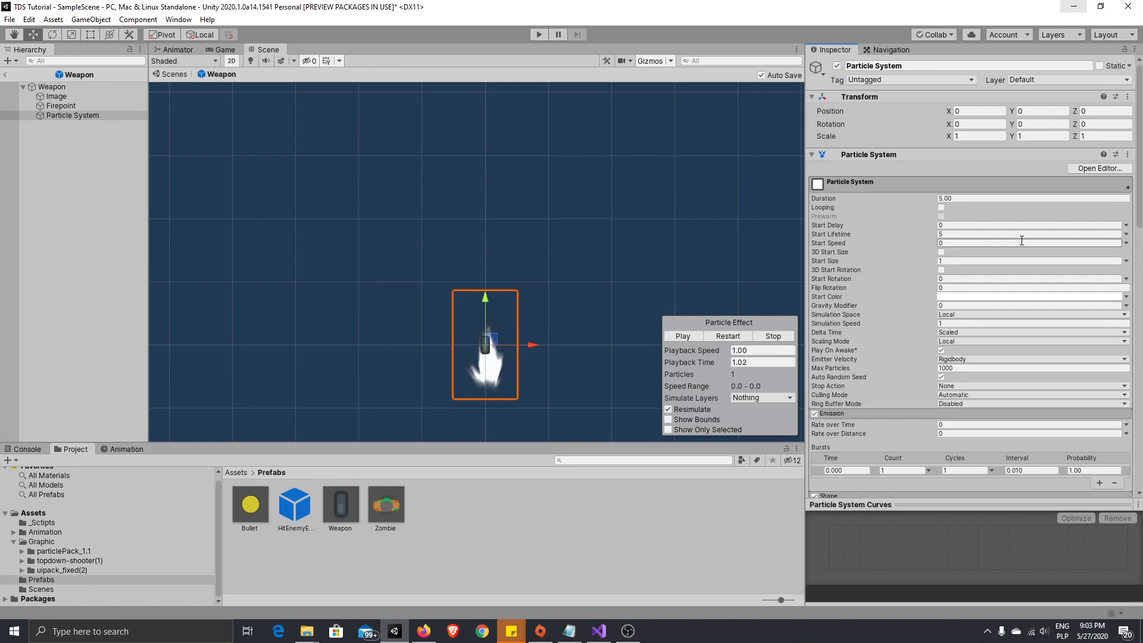
click(959, 197)
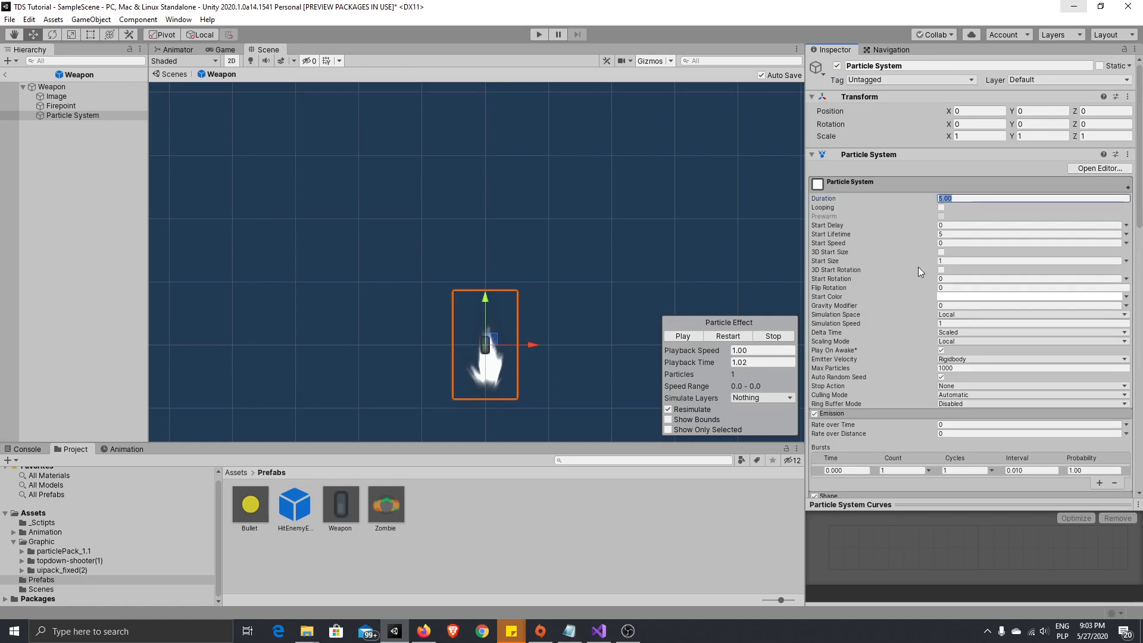
text(0.2)
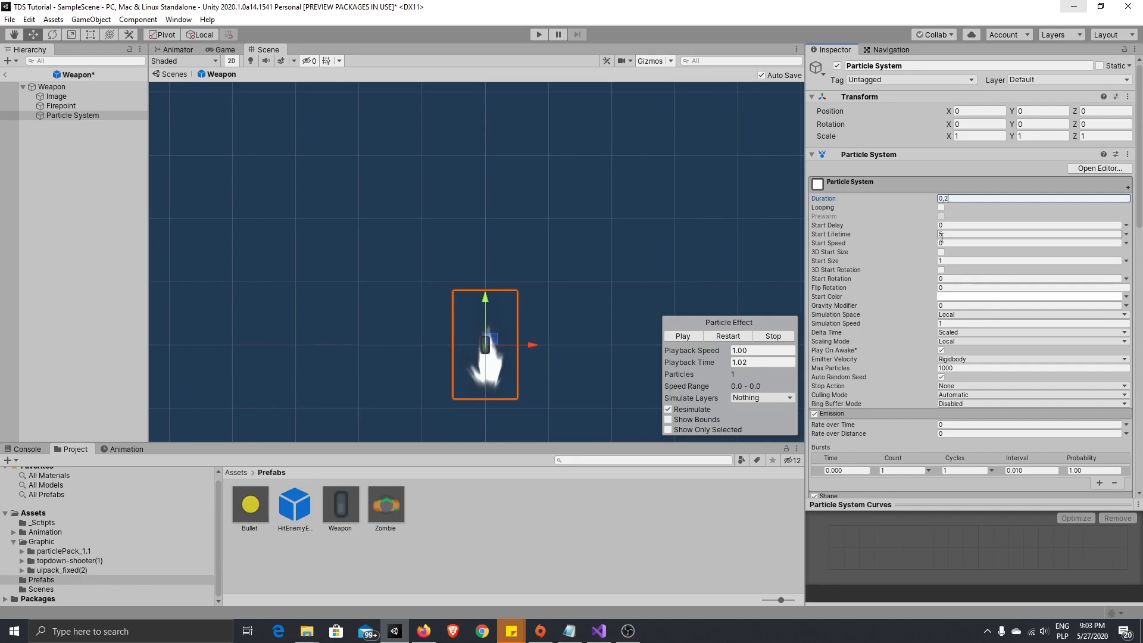
click(947, 233)
text(0,2)
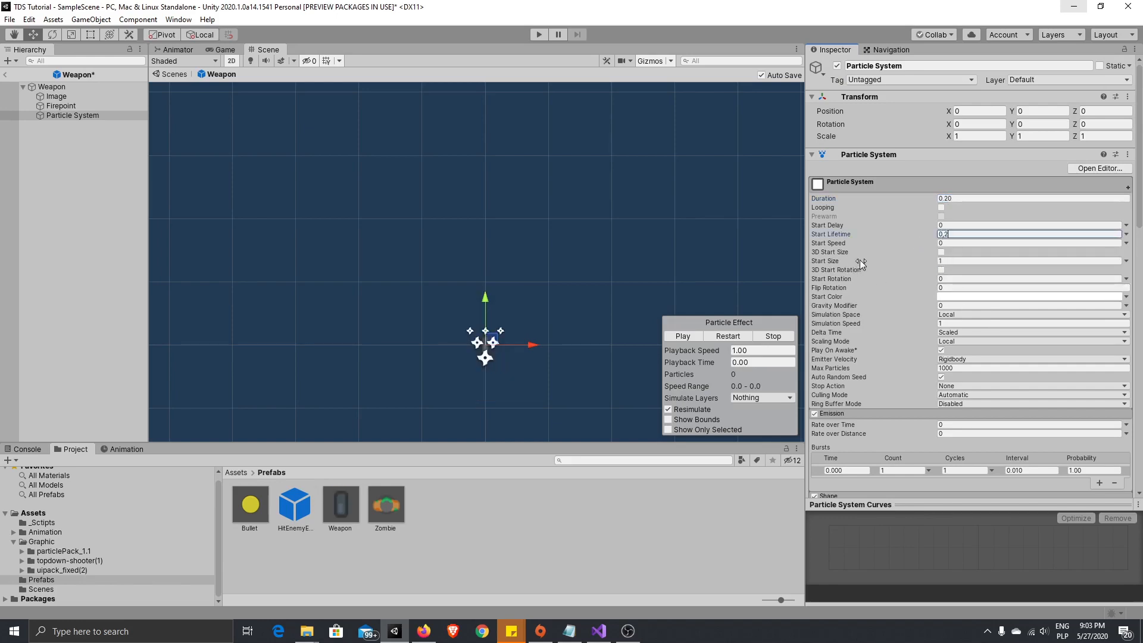
Step: Play the shortened particle effect repeatedly to preview the muzzle flash, and review the main particle settings
click(941, 260)
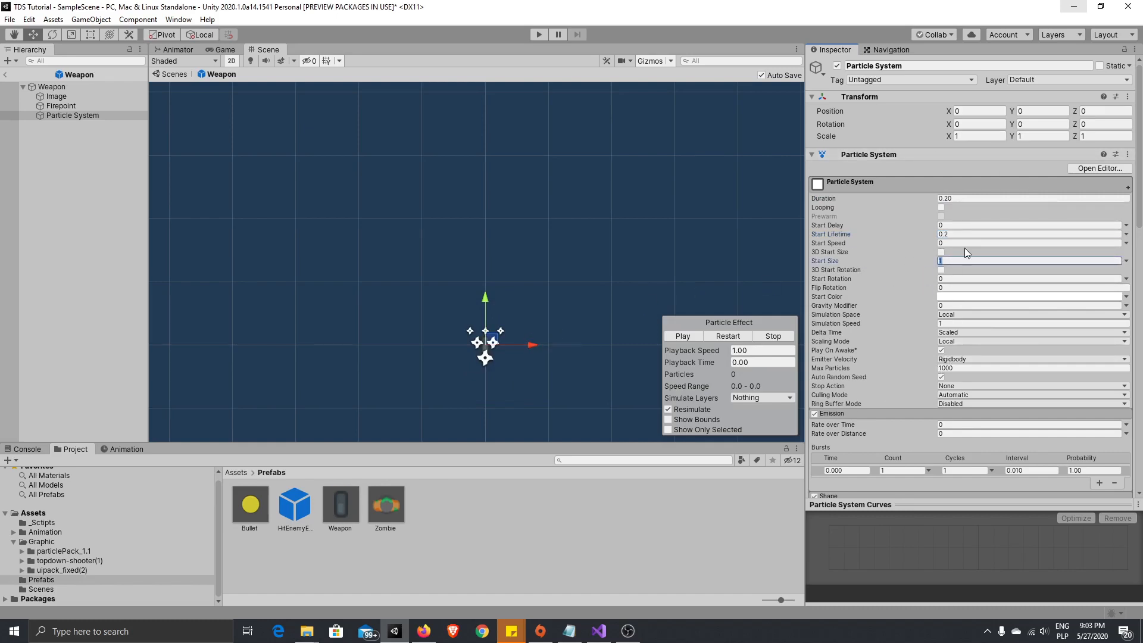
click(683, 336)
click(682, 337)
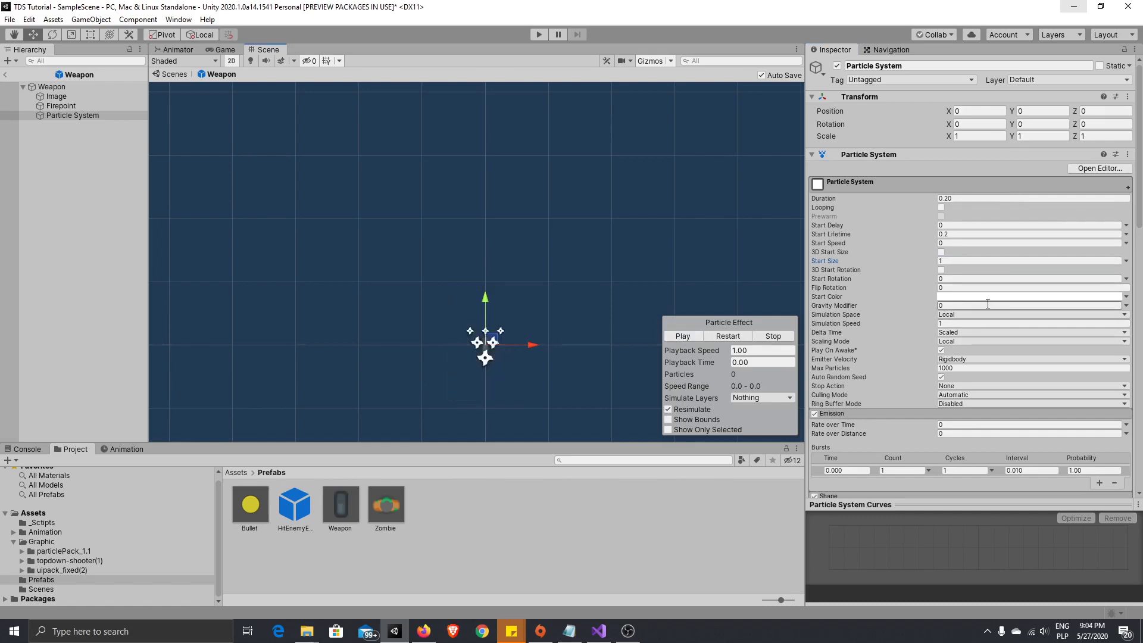
scroll(987, 304, down, 3)
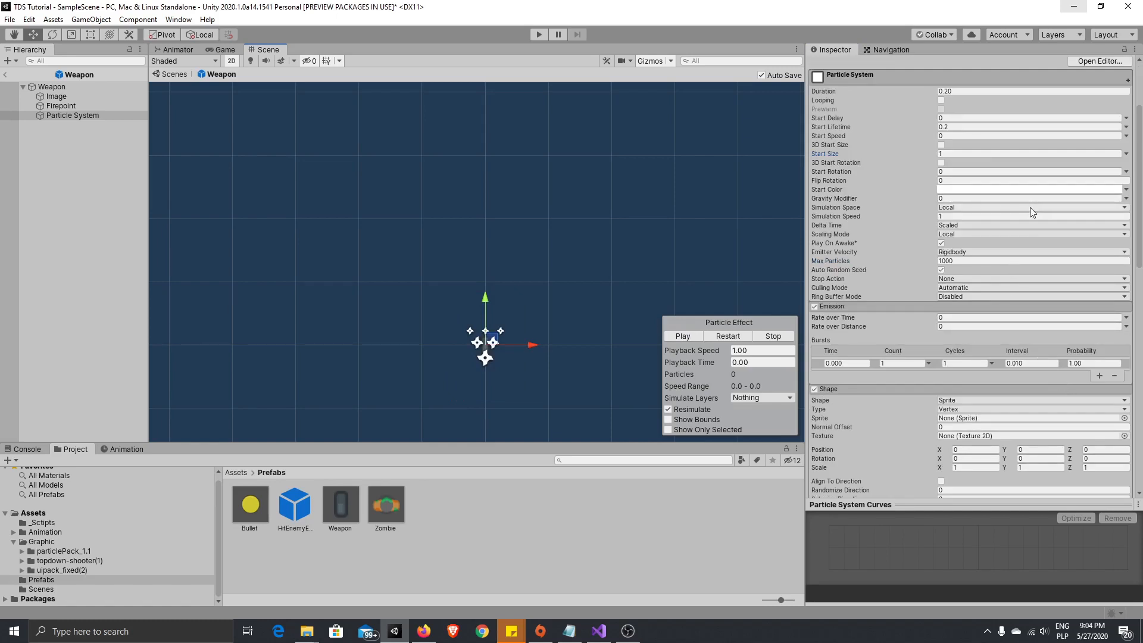
scroll(1030, 207, up, 3)
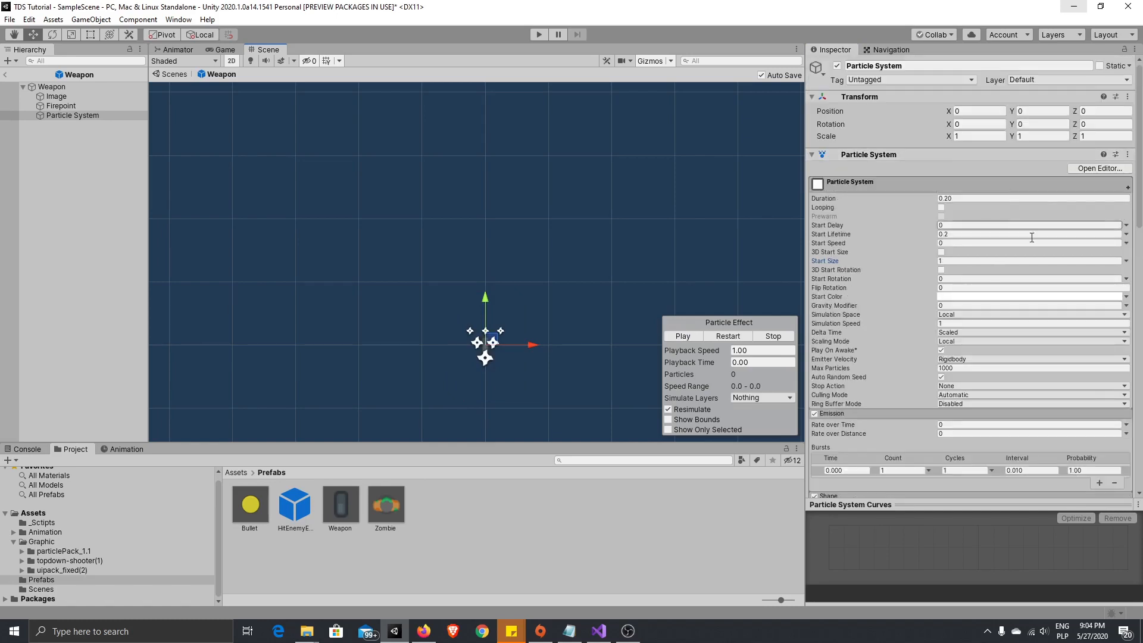
Step: Set the particle system's Start Color to yellow F8EE01 with an alpha of 118
click(959, 297)
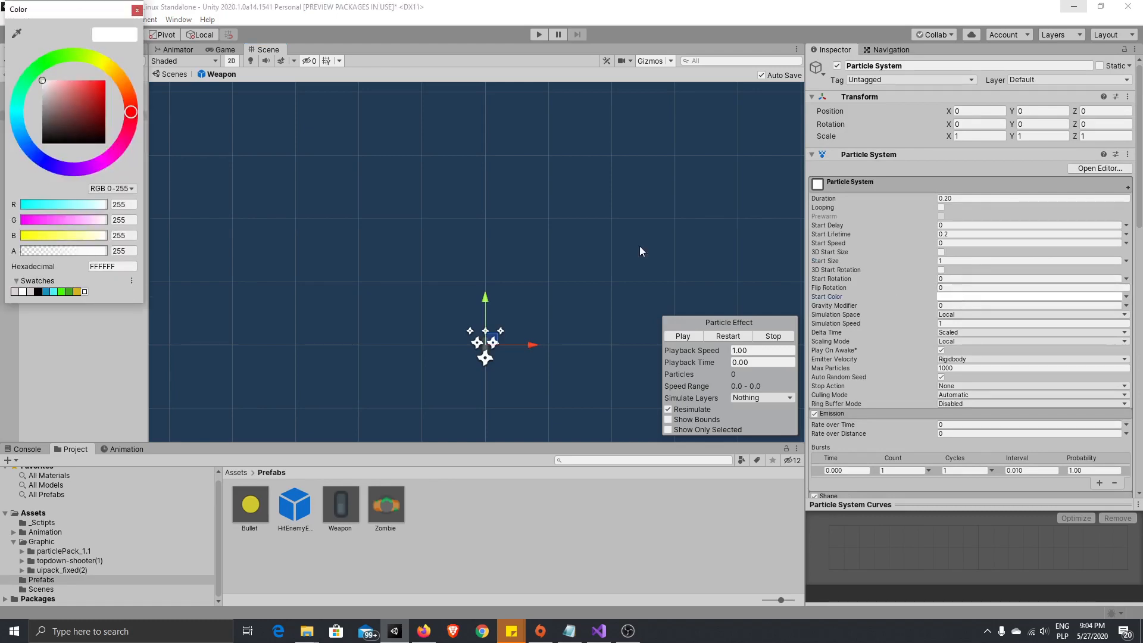
click(108, 64)
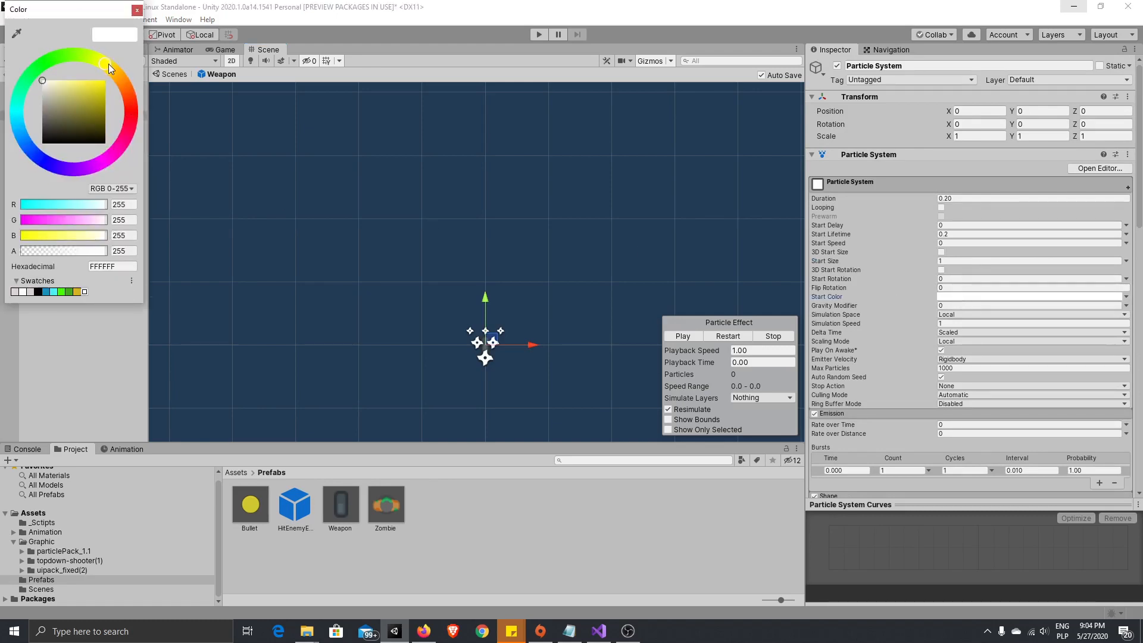
click(105, 86)
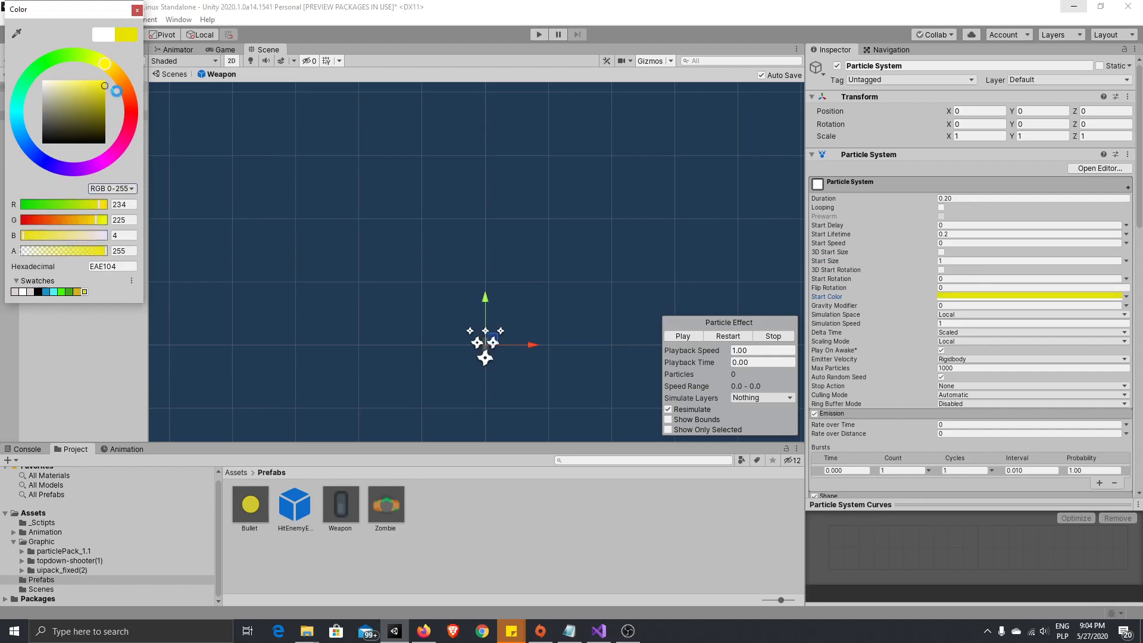
drag(100, 83, 105, 82)
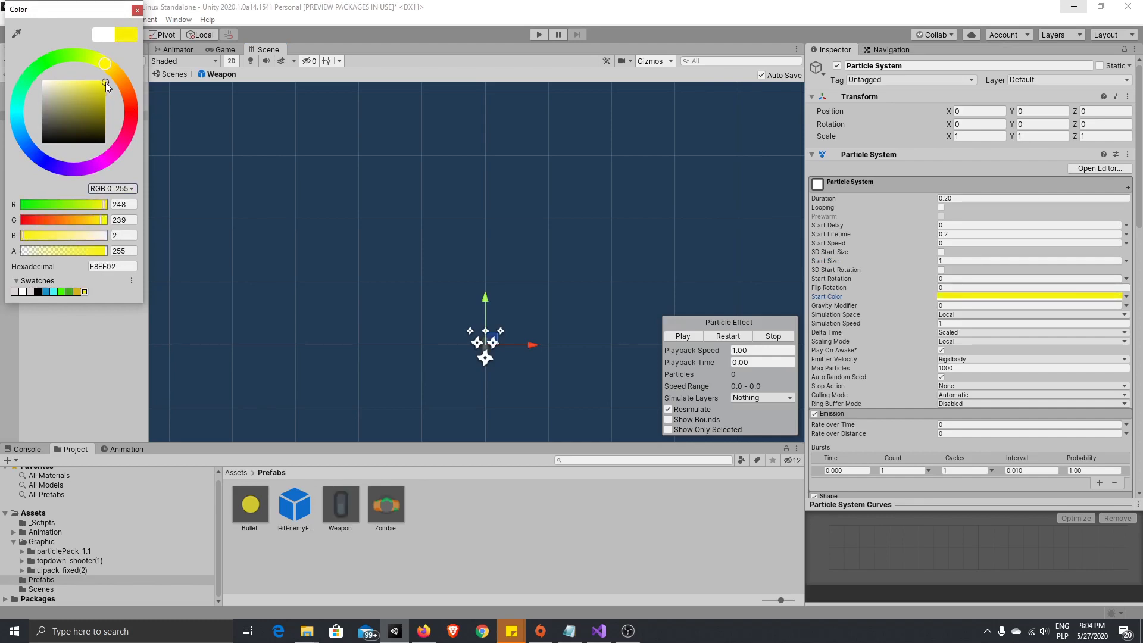
click(1112, 300)
drag(96, 250, 62, 252)
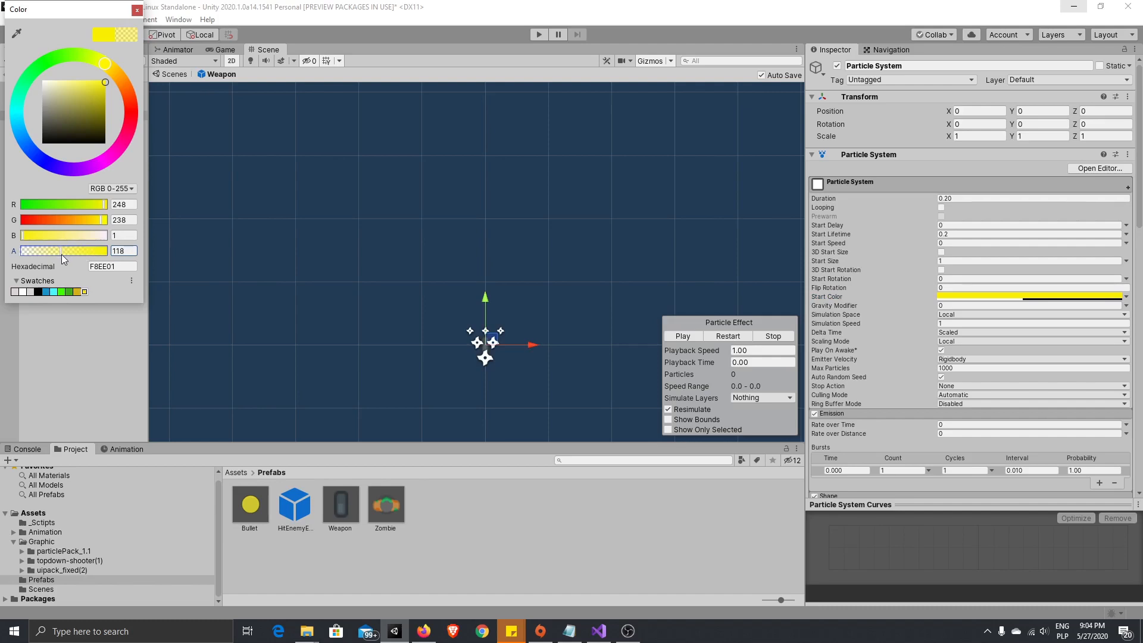
click(541, 258)
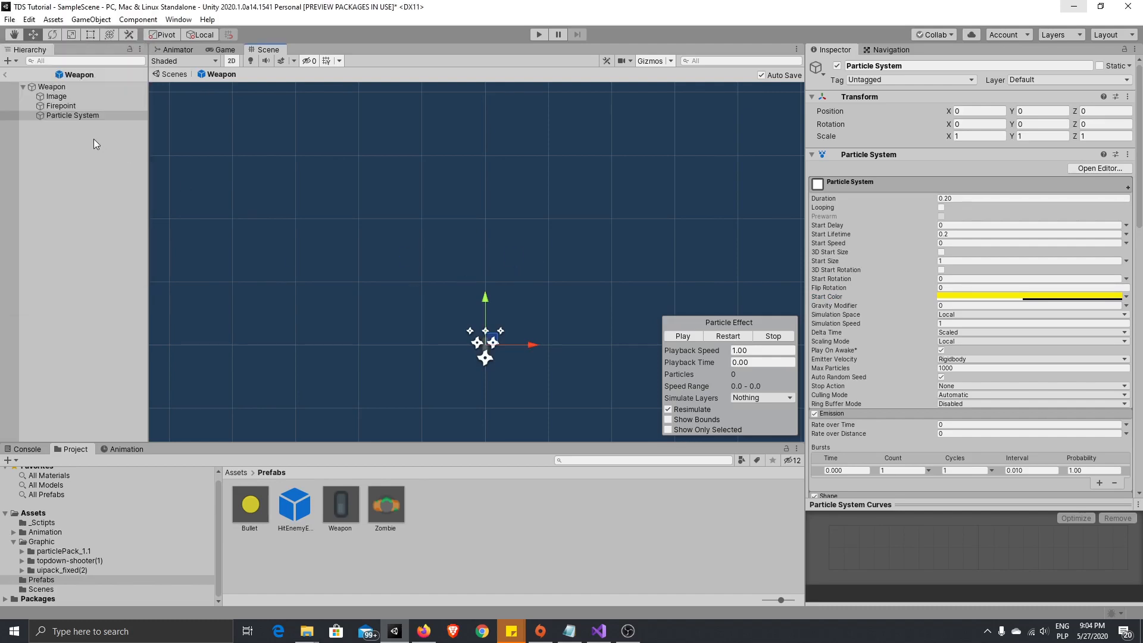
Step: Play the particle effect repeatedly to preview the semi-transparent yellow muzzle flash
click(683, 337)
click(683, 337)
click(683, 337)
click(683, 337)
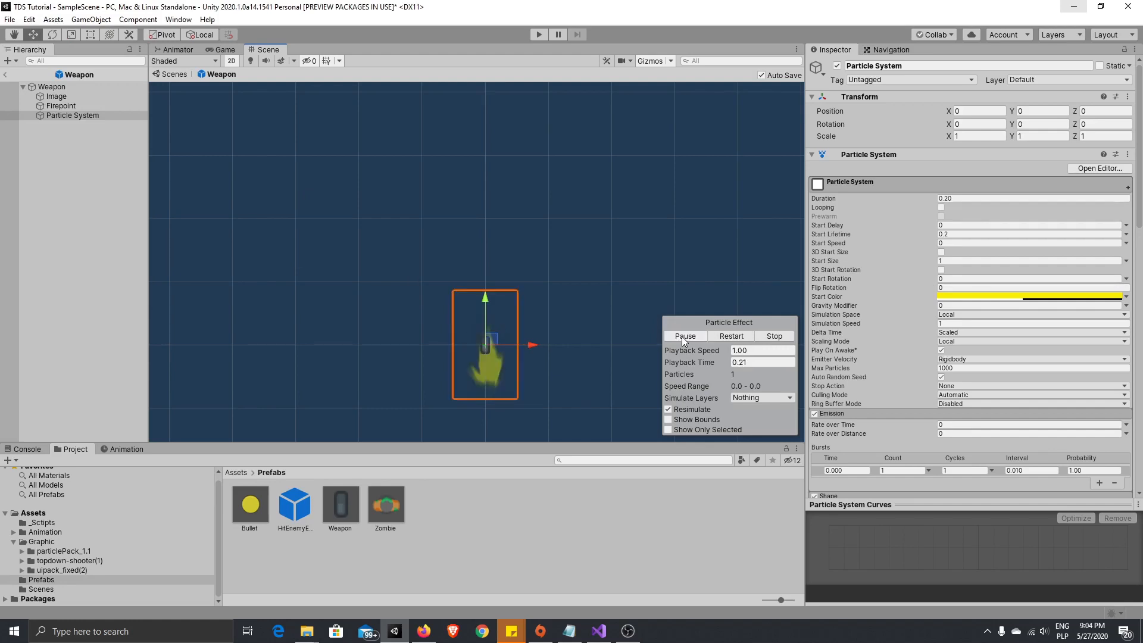
Step: Soften the Start Color to the paler yellow F1EB51
click(1000, 297)
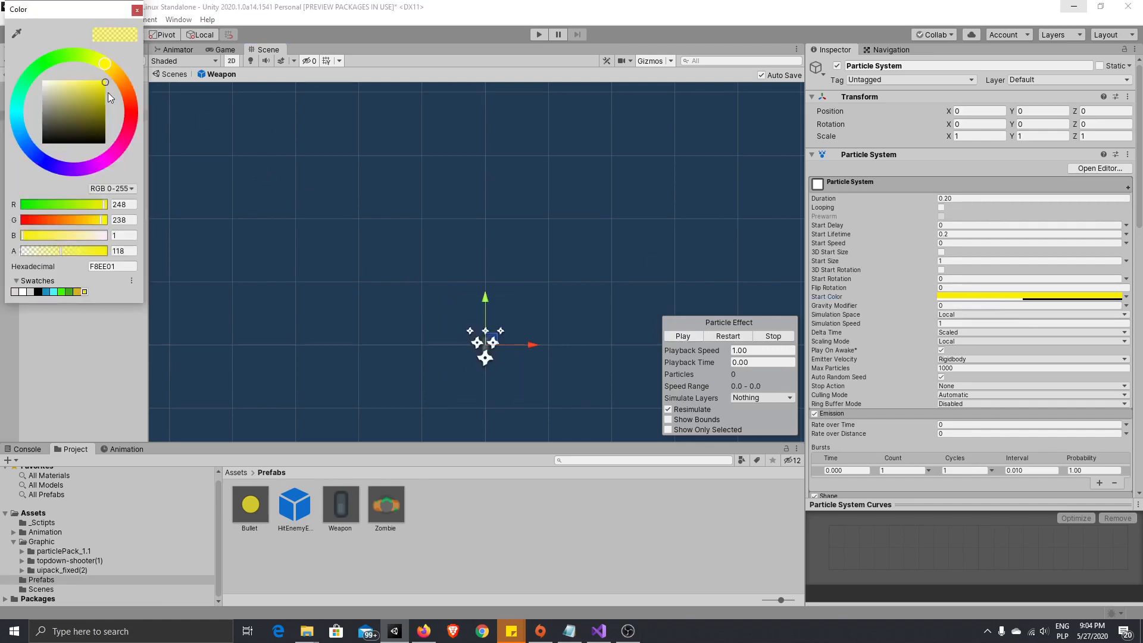
drag(101, 84, 84, 84)
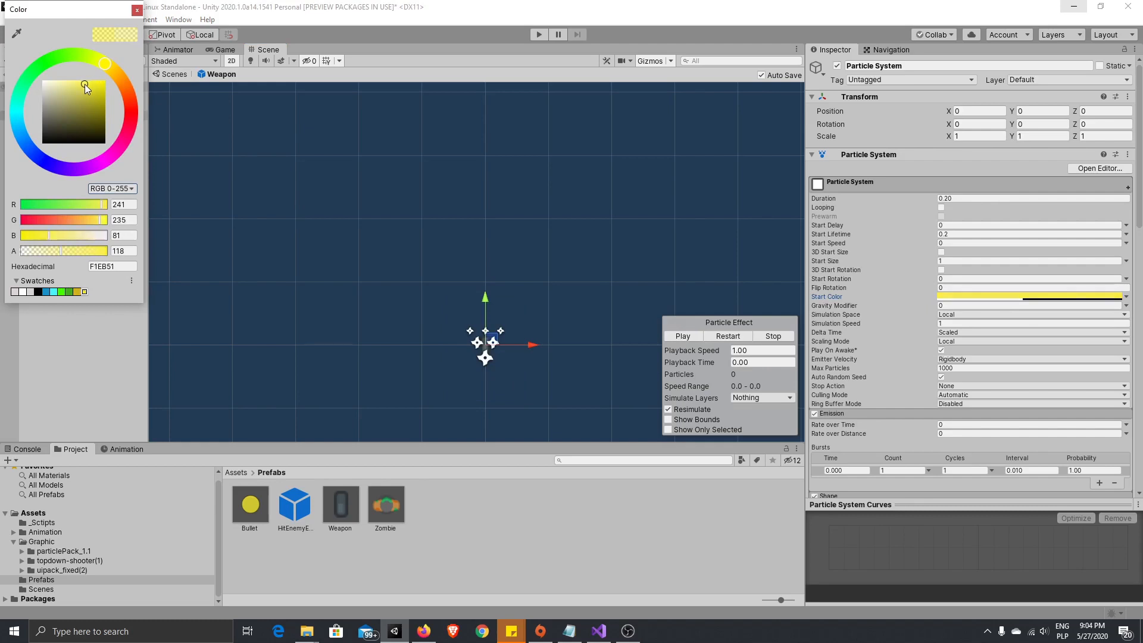
click(595, 188)
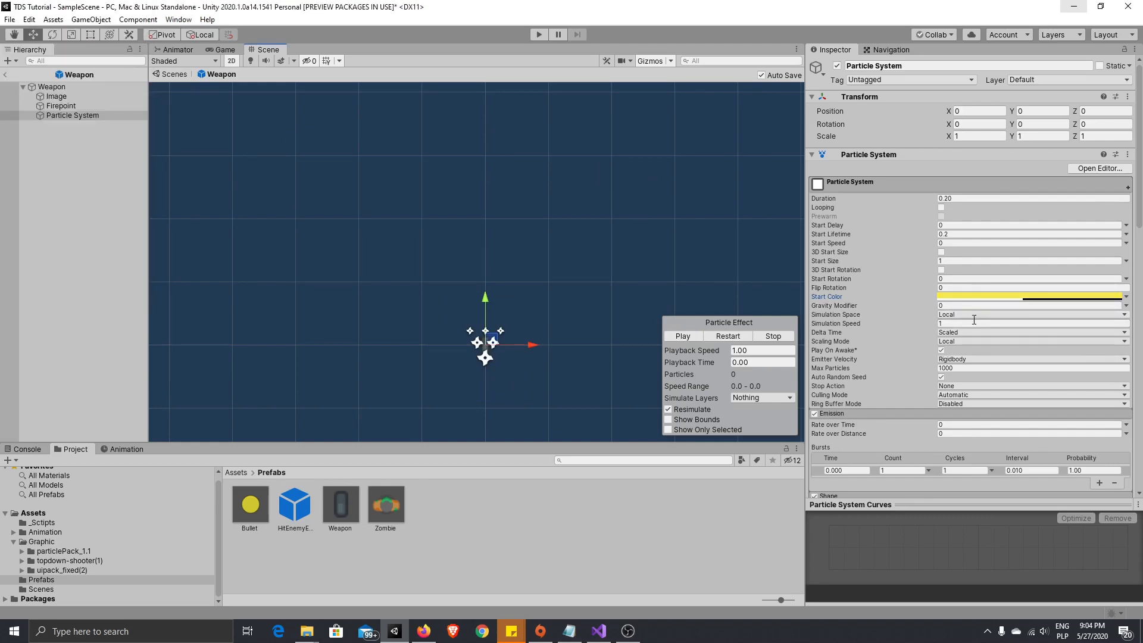
scroll(1062, 400, down, 6)
scroll(1059, 402, down, 3)
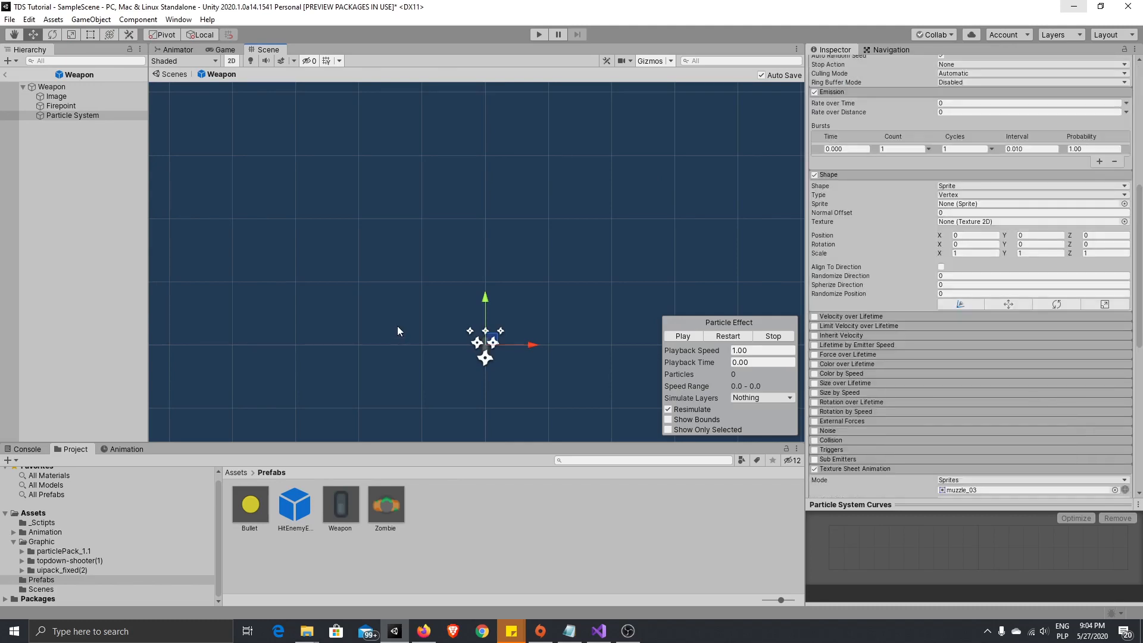
Step: Move the particle system up to a Y position of about 0.561, above the weapon, and preview the effect
scroll(518, 357, up, 3)
click(682, 336)
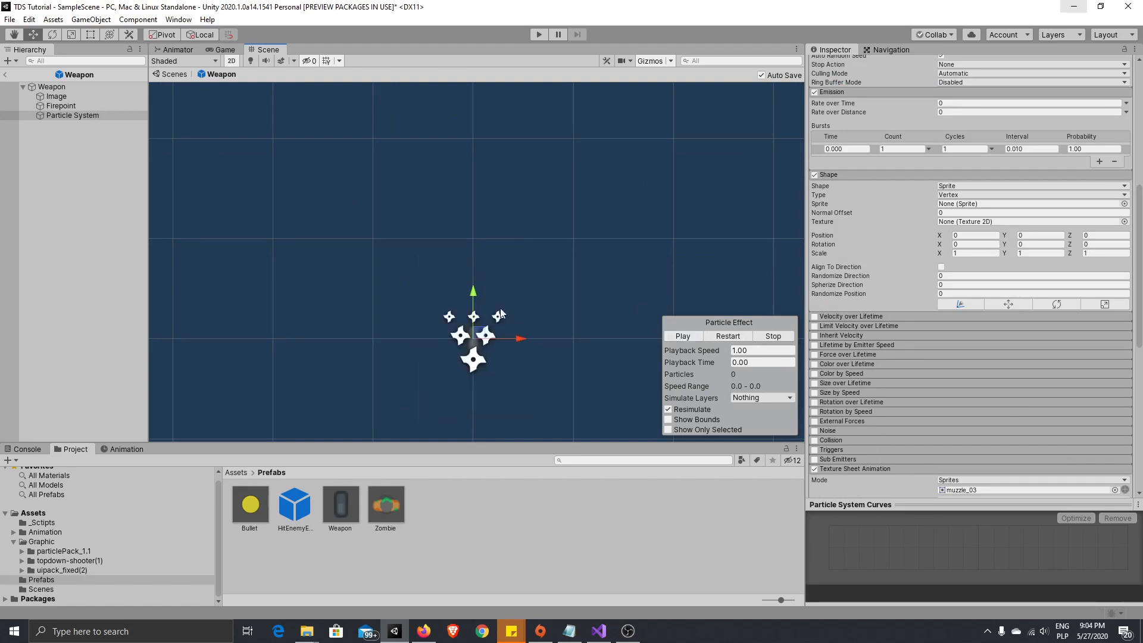
middle_drag(476, 292, 475, 238)
click(694, 337)
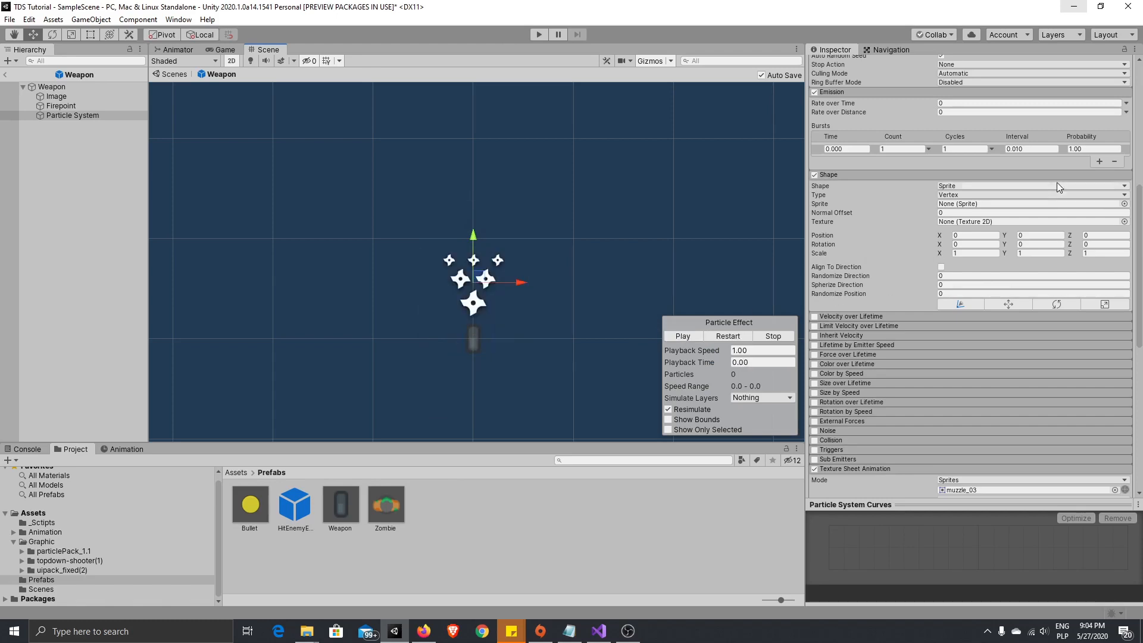
Step: Set the particle system's Transform scale to 0.5 on X, Y and Z
scroll(1053, 183, up, 10)
click(987, 136)
text(0.5)
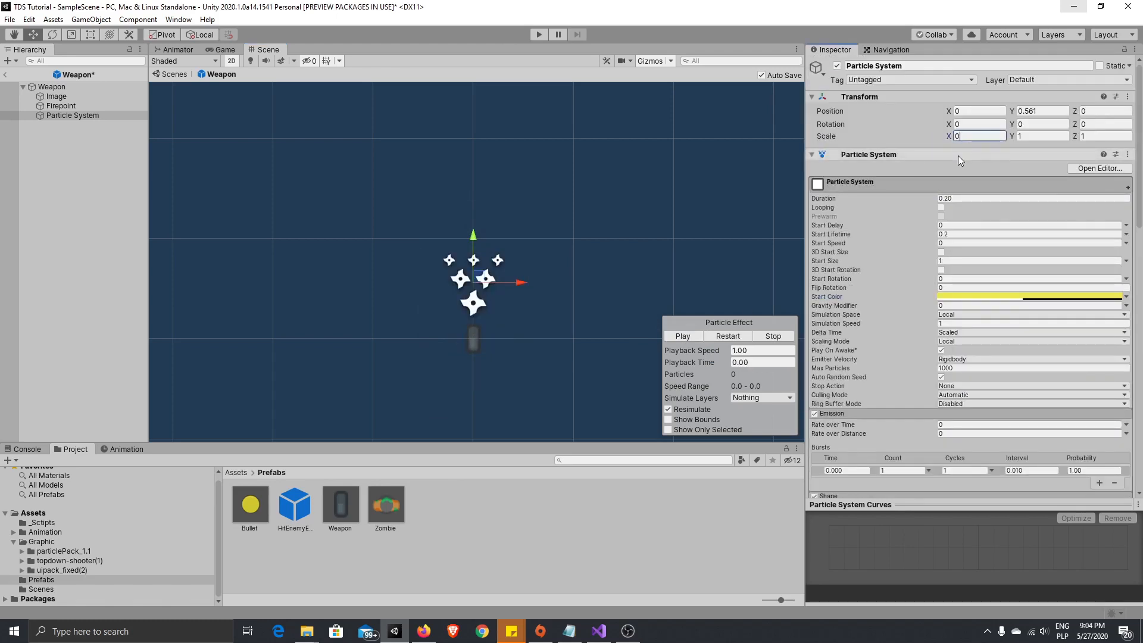
key(Tab)
text(0.5)
key(Tab)
text(0.5)
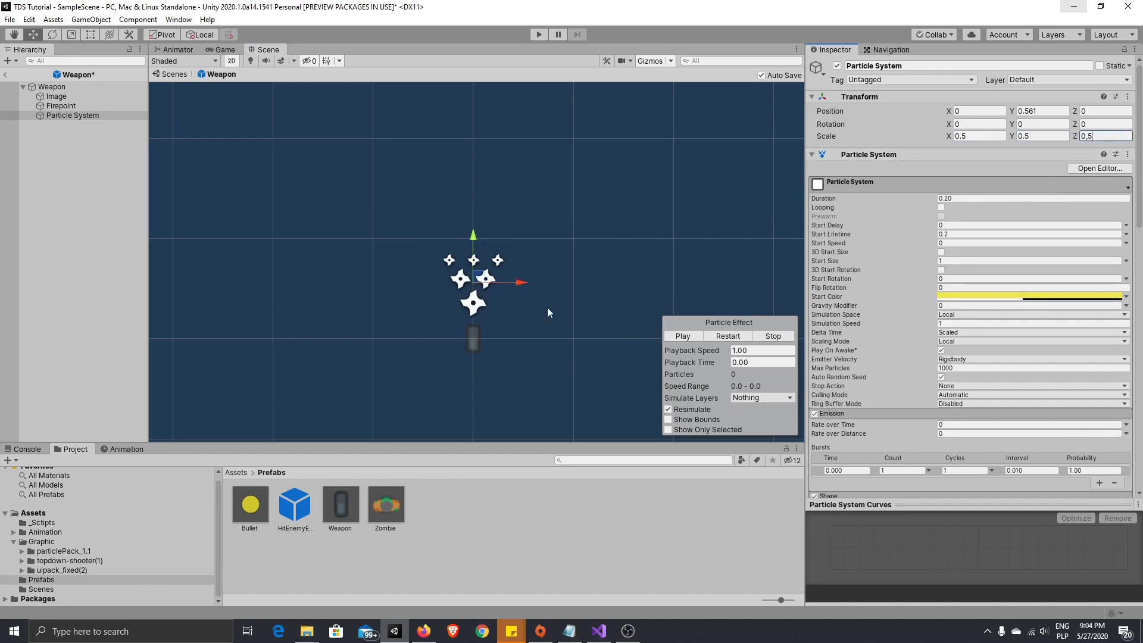
Step: Set the Start Lifetime and Duration to 5, enable Looping, and play the effect continuously
click(956, 234)
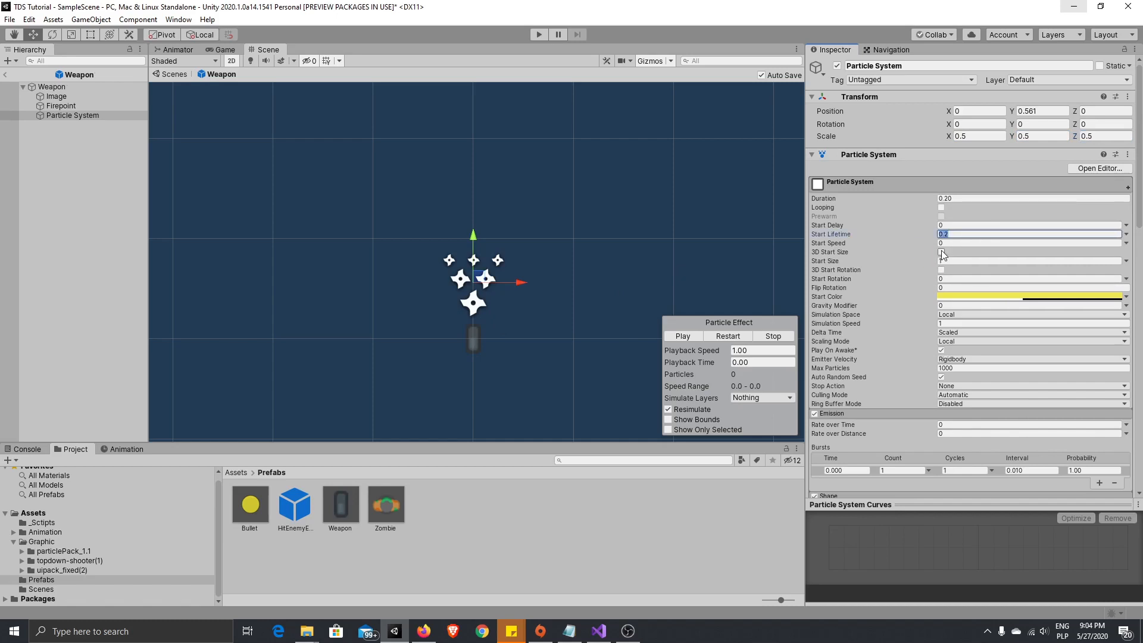
text(5)
click(941, 207)
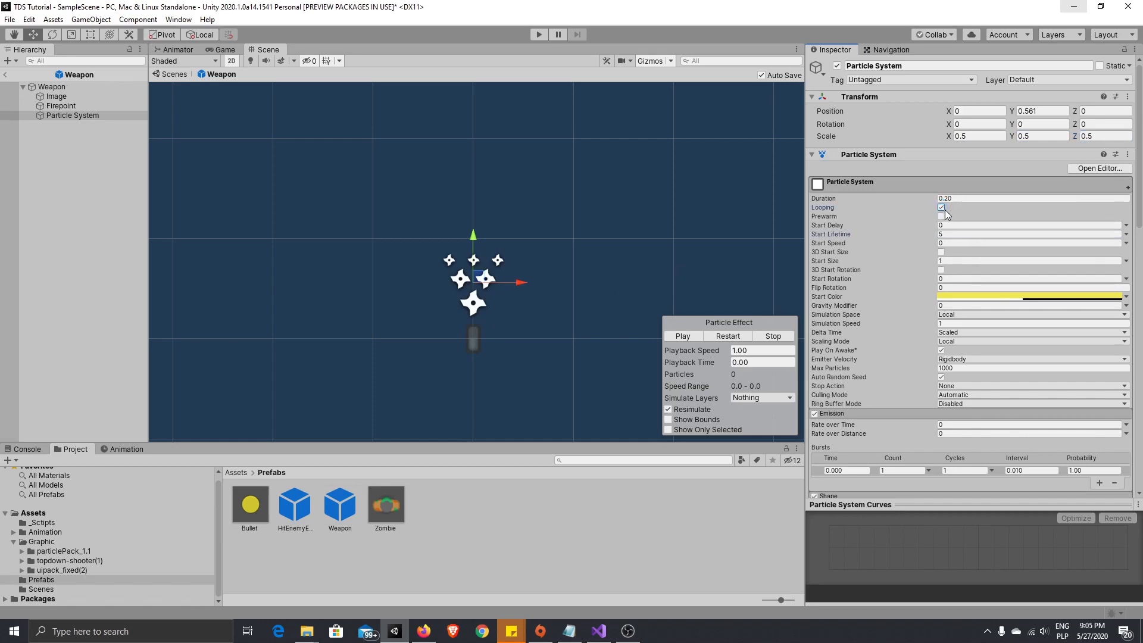
click(950, 199)
text(5)
click(703, 332)
Step: Align the flash with the weapon's muzzle by moving the particle system to about X -0.015, Y 0.459
scroll(486, 334, up, 3)
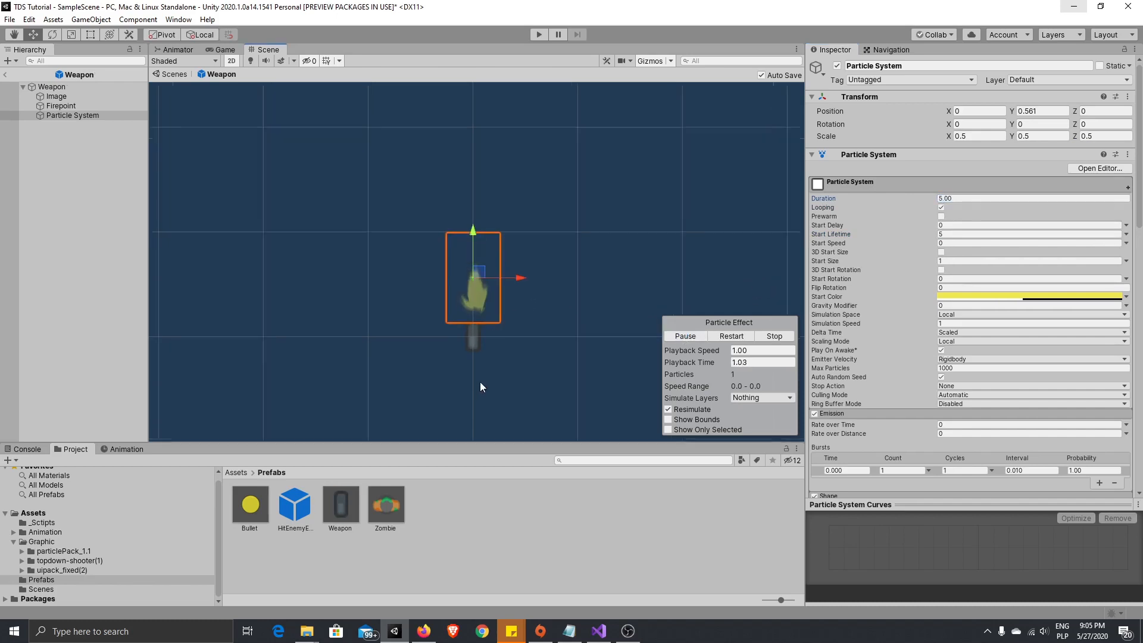
scroll(493, 286, up, 2)
drag(456, 193, 452, 217)
drag(499, 265, 497, 266)
Step: Set the particle system's Duration and Start Lifetime to 0.2, and disable Looping
drag(971, 199, 939, 235)
text(0.2)
click(939, 234)
text(0.2)
key(Return)
click(615, 262)
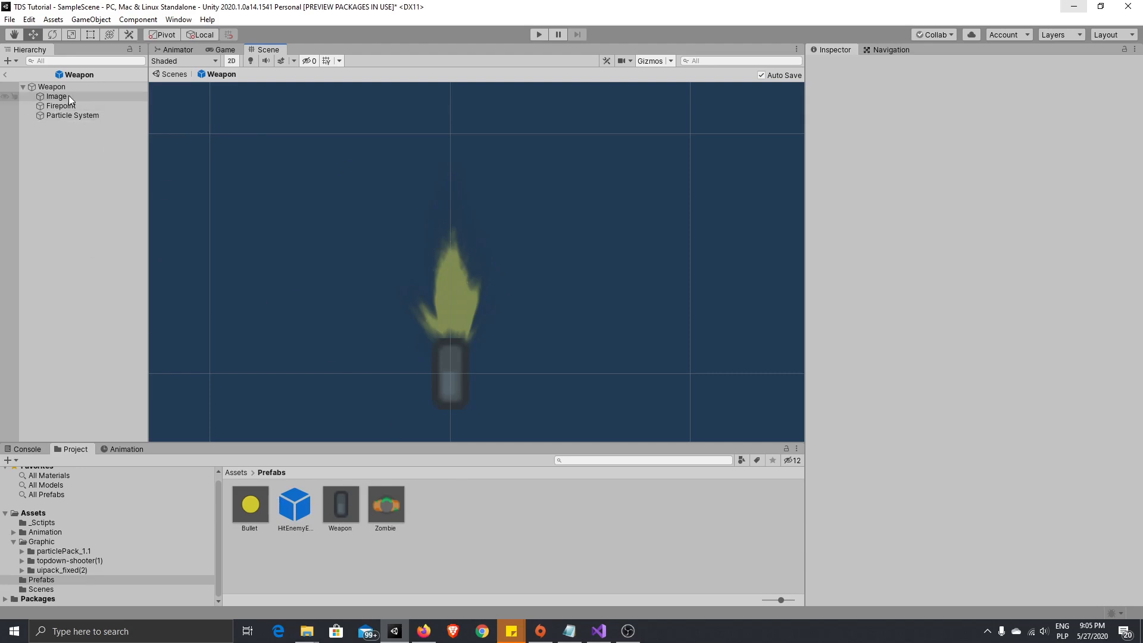
click(81, 113)
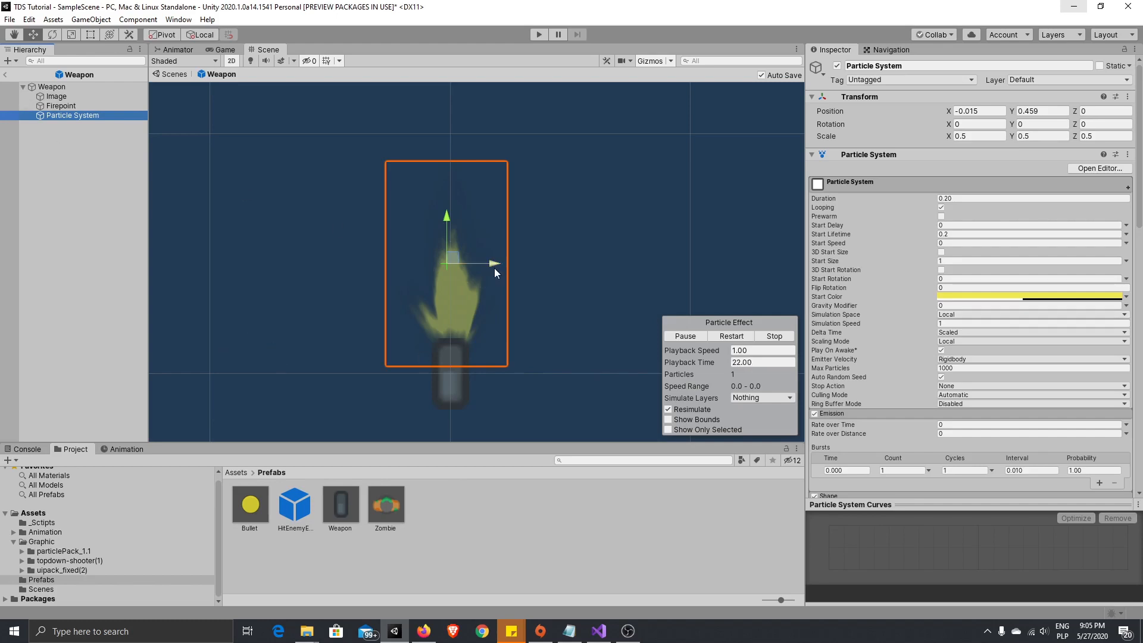
click(940, 207)
Step: Rename the particle system to Flash and save it as a prefab in the Prefabs folder
right_click(76, 116)
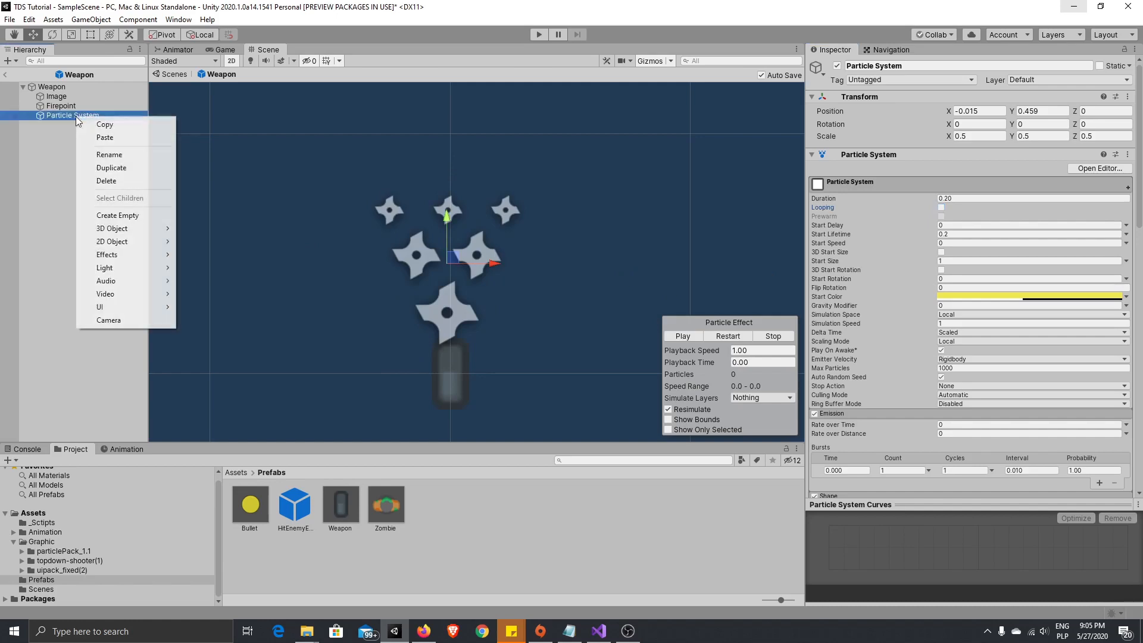
click(140, 157)
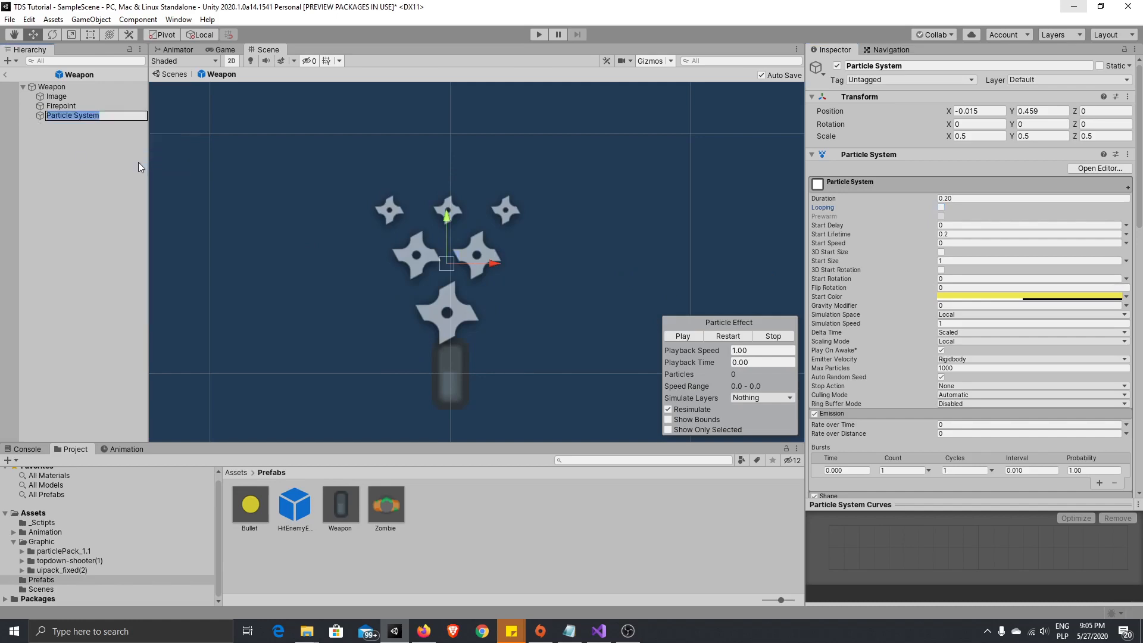
text(Flash)
key(Return)
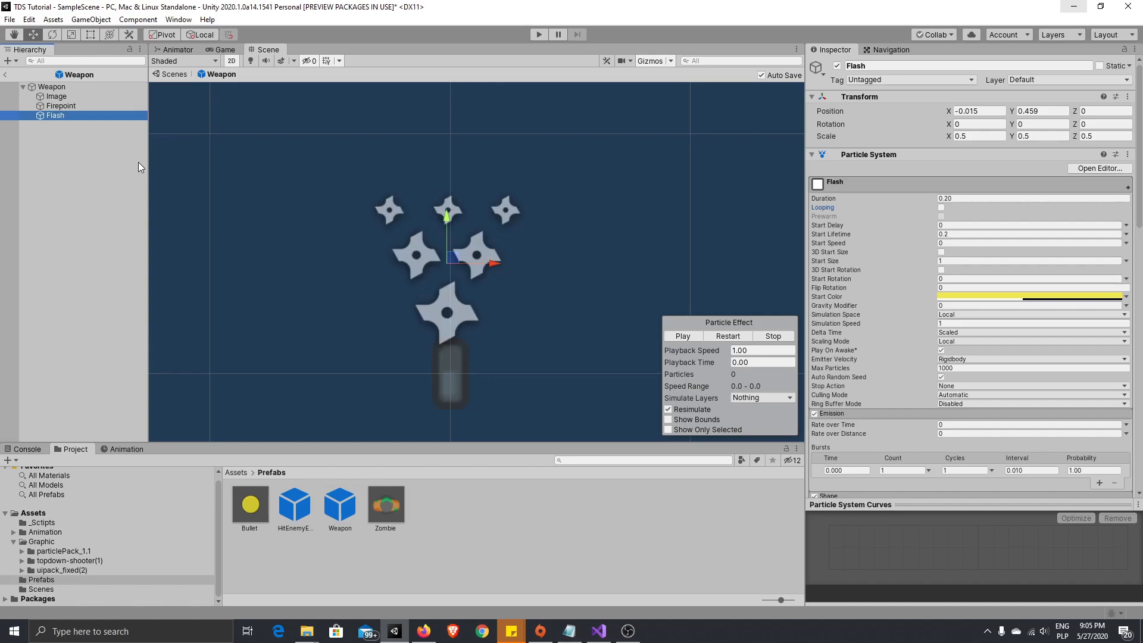
drag(81, 117, 517, 509)
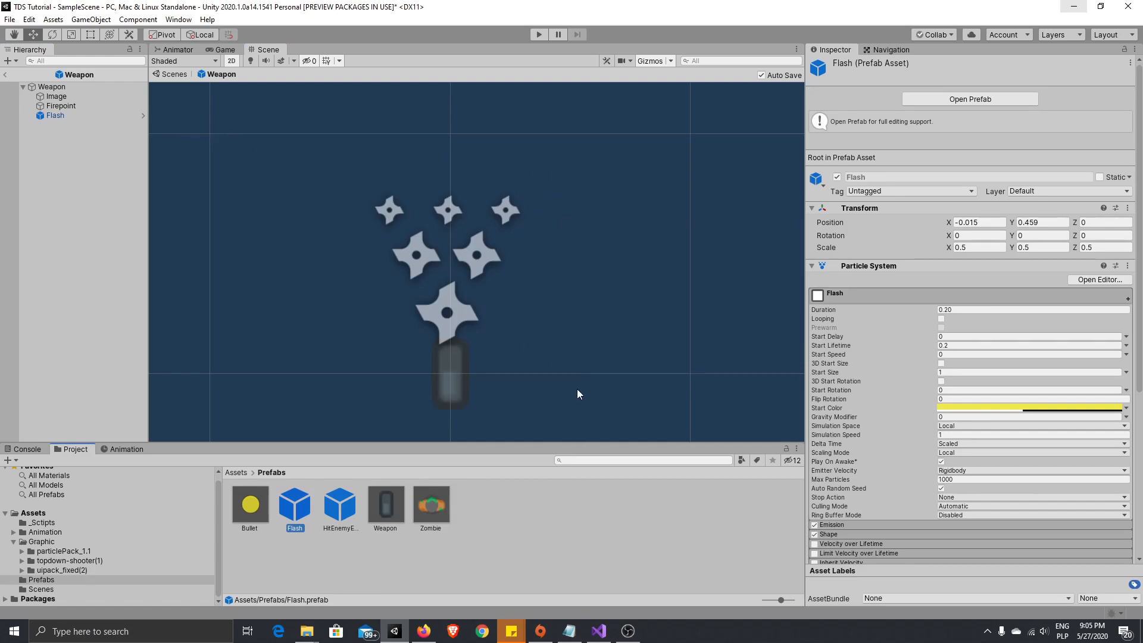
Step: Open the Weapon prefab's script in Visual Studio and review the Weapon class and its Shoot method
click(390, 508)
click(412, 522)
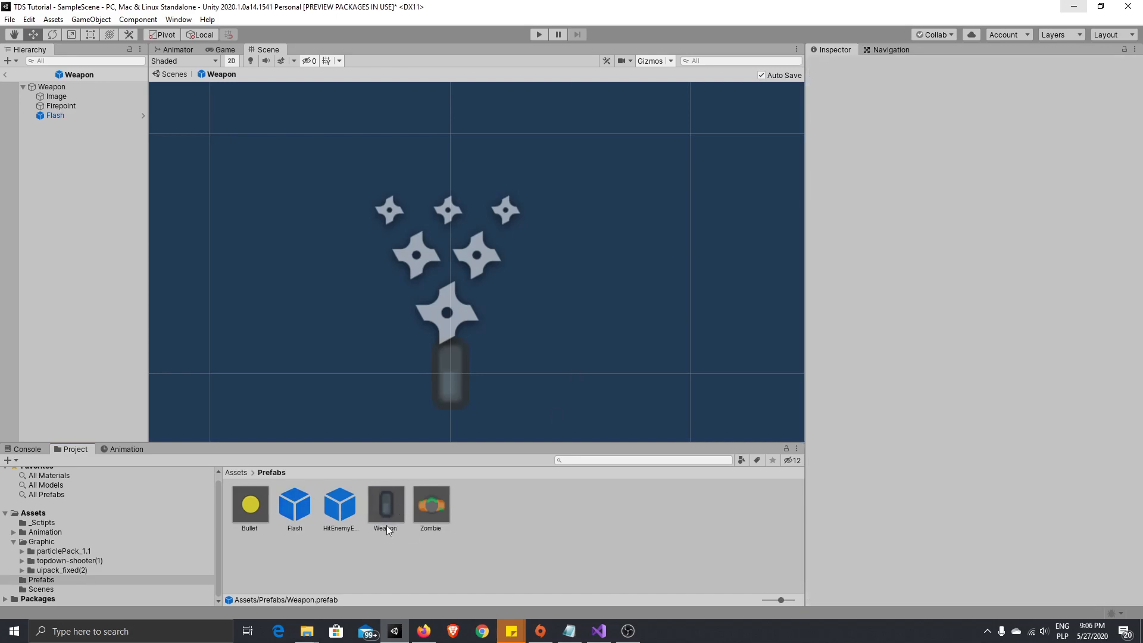
click(394, 516)
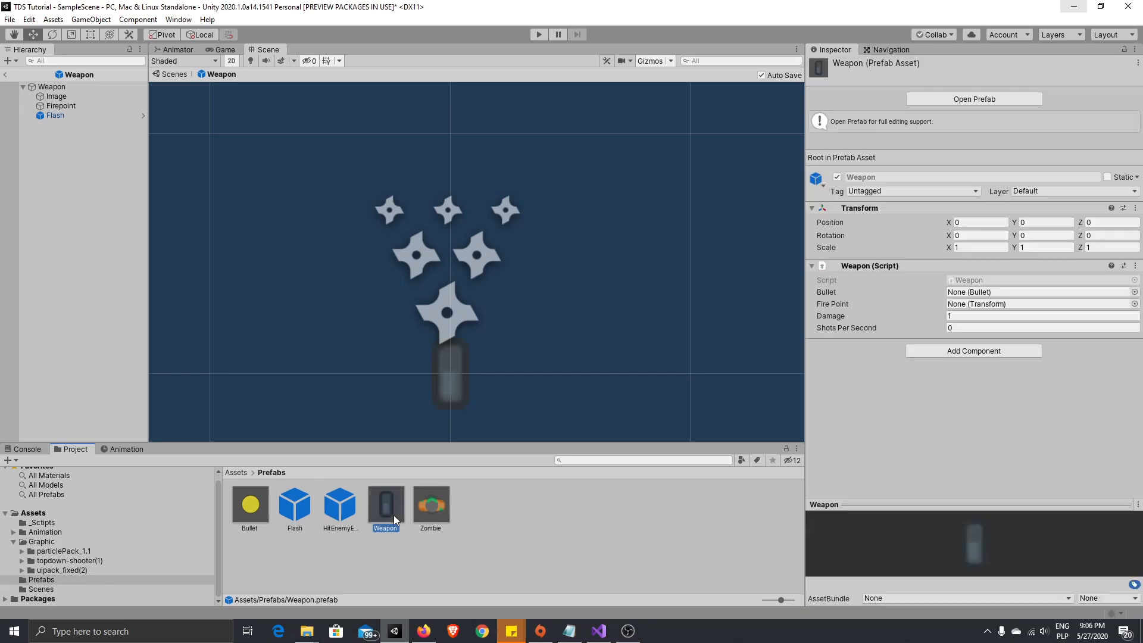
double_click(973, 279)
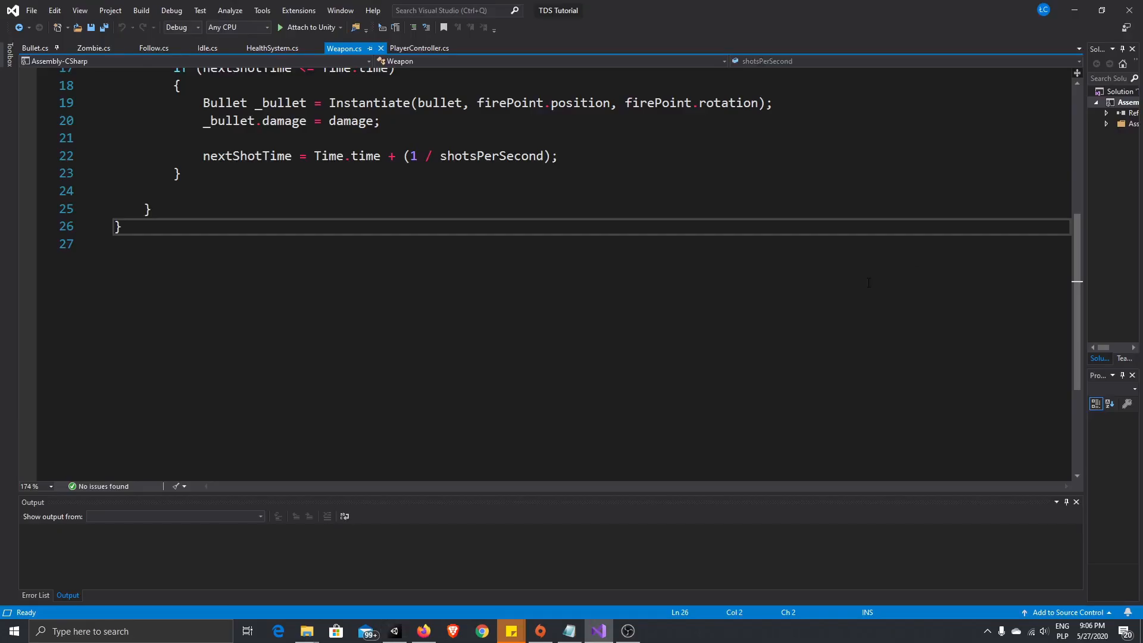
scroll(716, 386, up, 4)
scroll(697, 358, up, 1)
scroll(697, 357, down, 2)
scroll(696, 357, up, 2)
scroll(696, 358, down, 1)
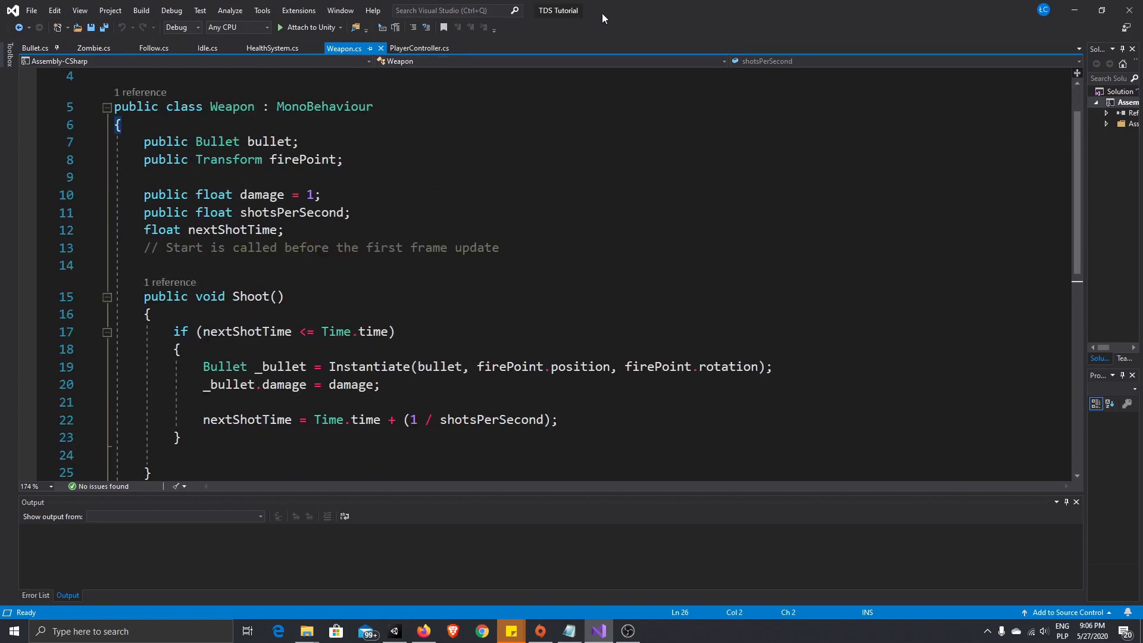
Step: Declare a public ParticleSystem field named flash below firePoint in the Weapon class, and save the script
click(360, 161)
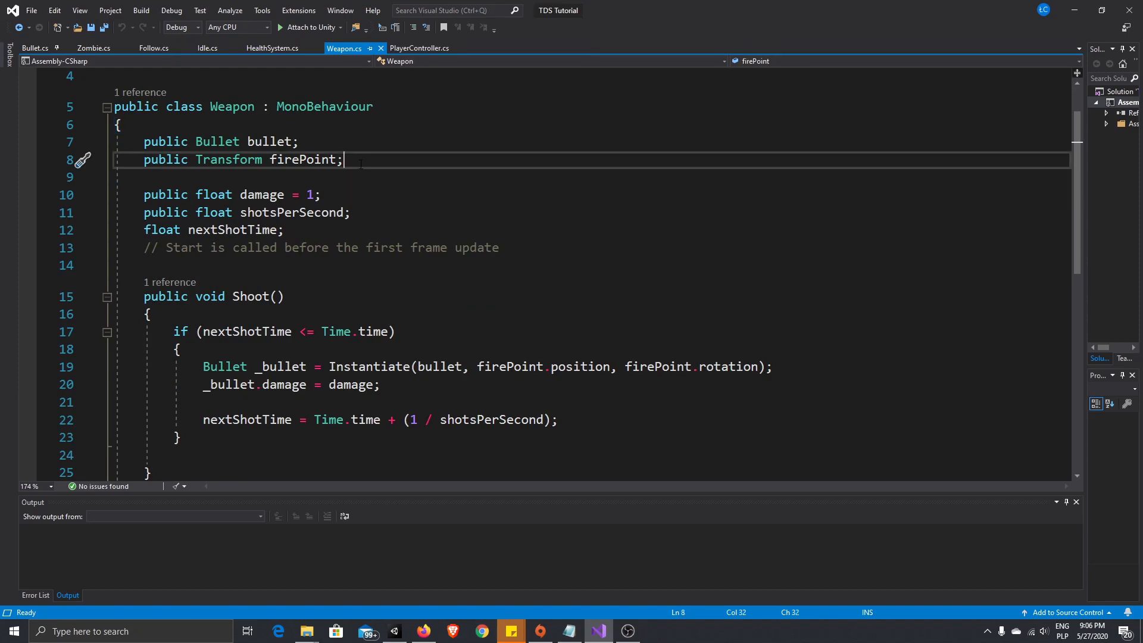
key(Return)
text(public )
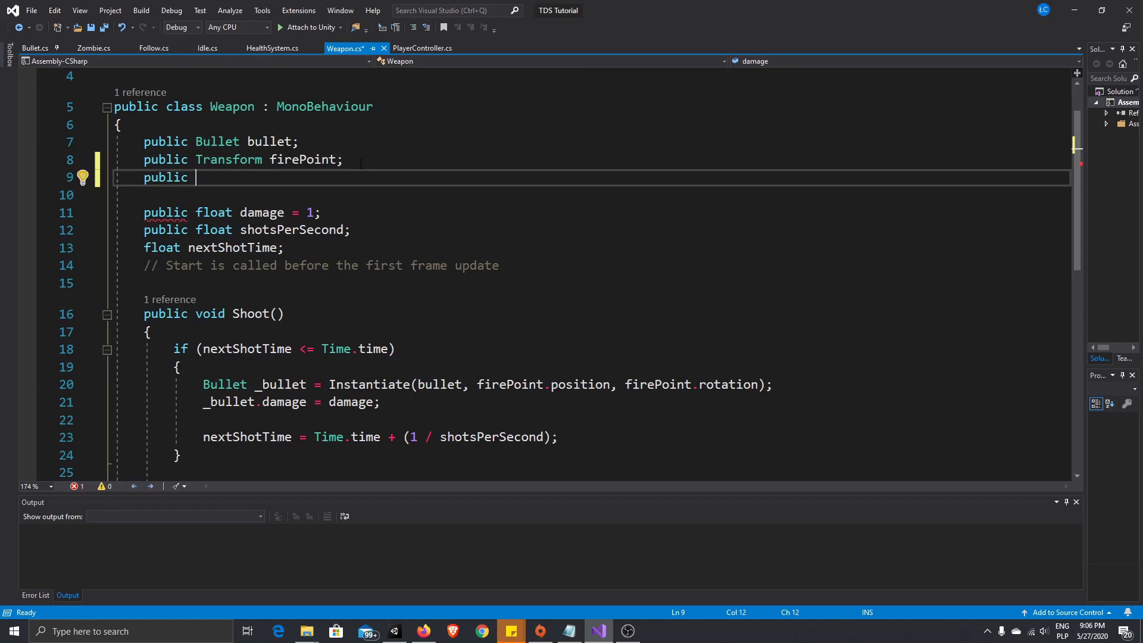
text(Part)
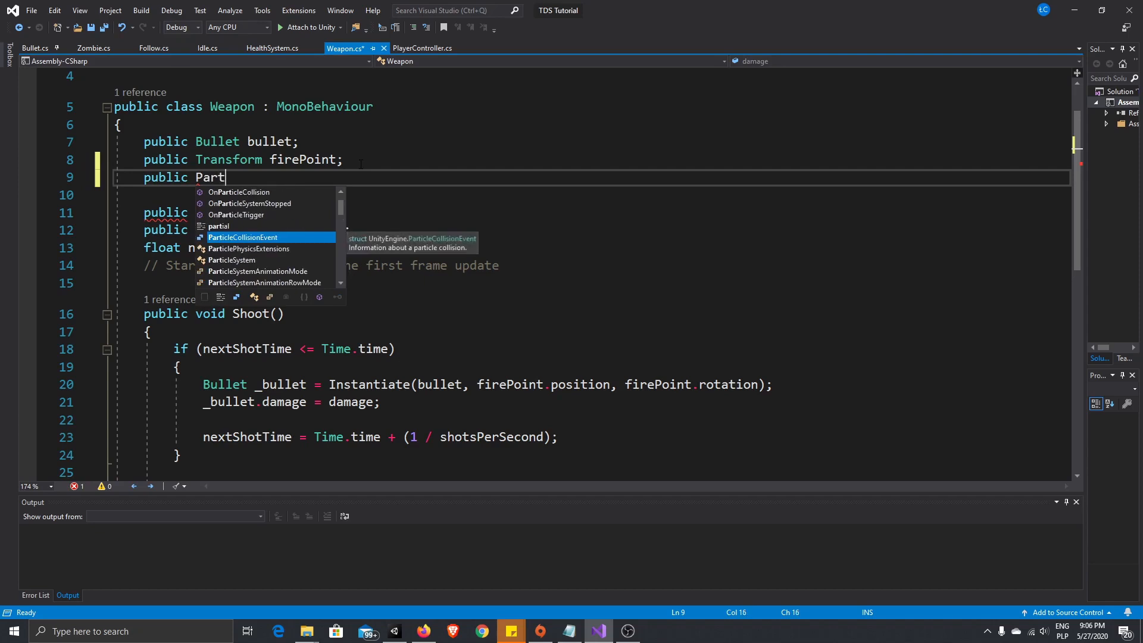
key(Down)
key(Down)
key(Tab)
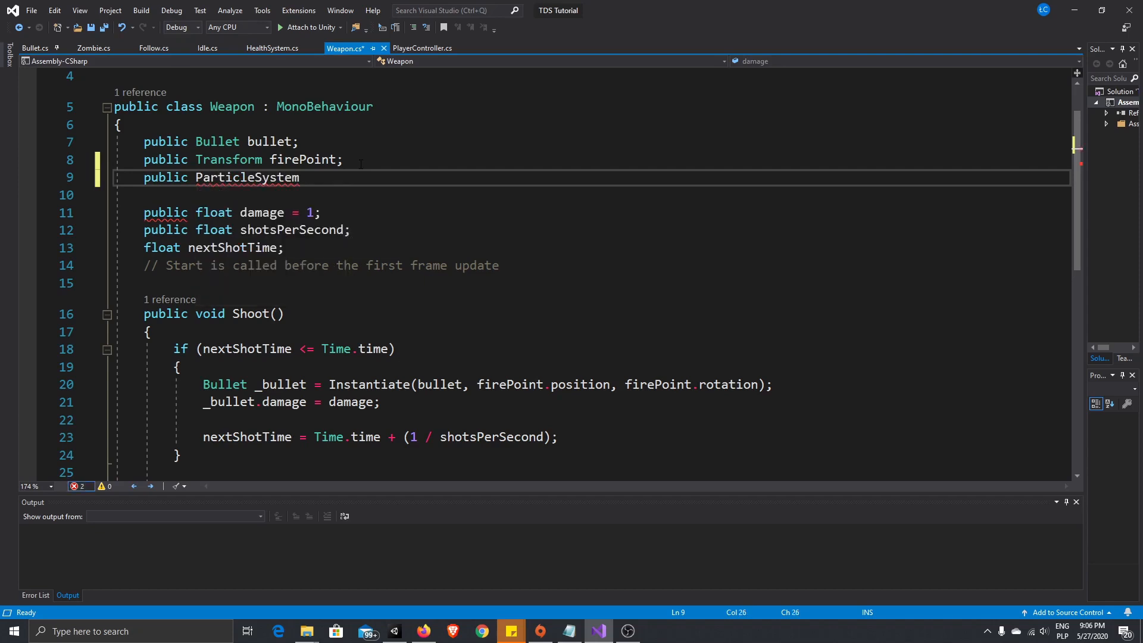
text(par)
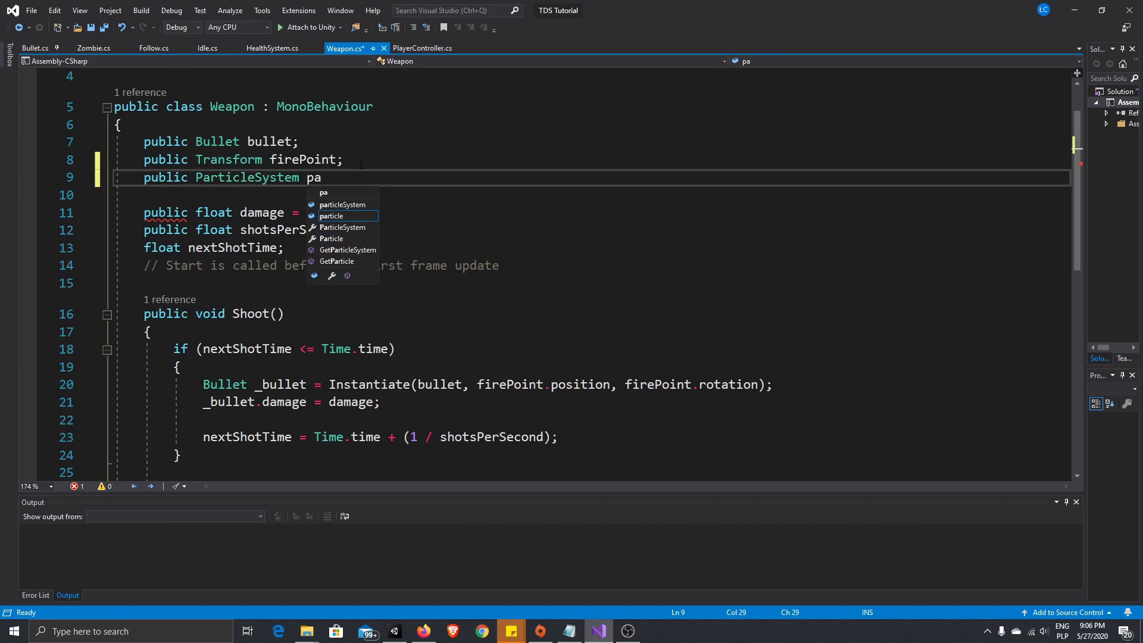
key(BackSpace)
key(BackSpace)
key(BackSpace)
text(flash)
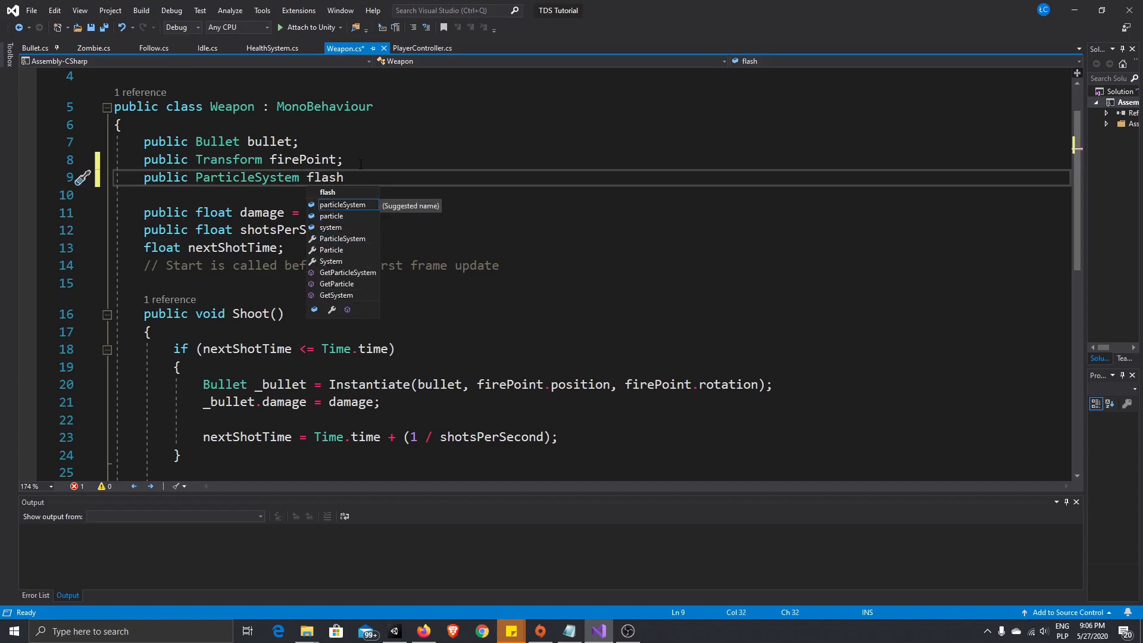
text(;)
click(297, 332)
key(ctrl+s)
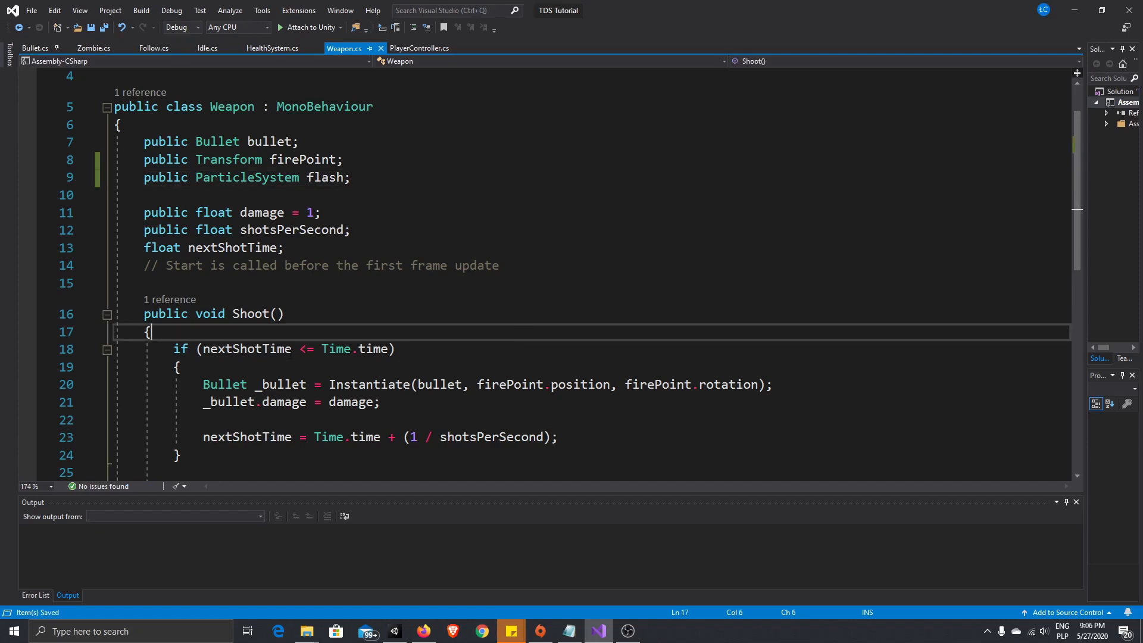
Step: Add a flash.Play(); call after the _bullet.damage assignment in the Shoot method, and save the script
click(225, 368)
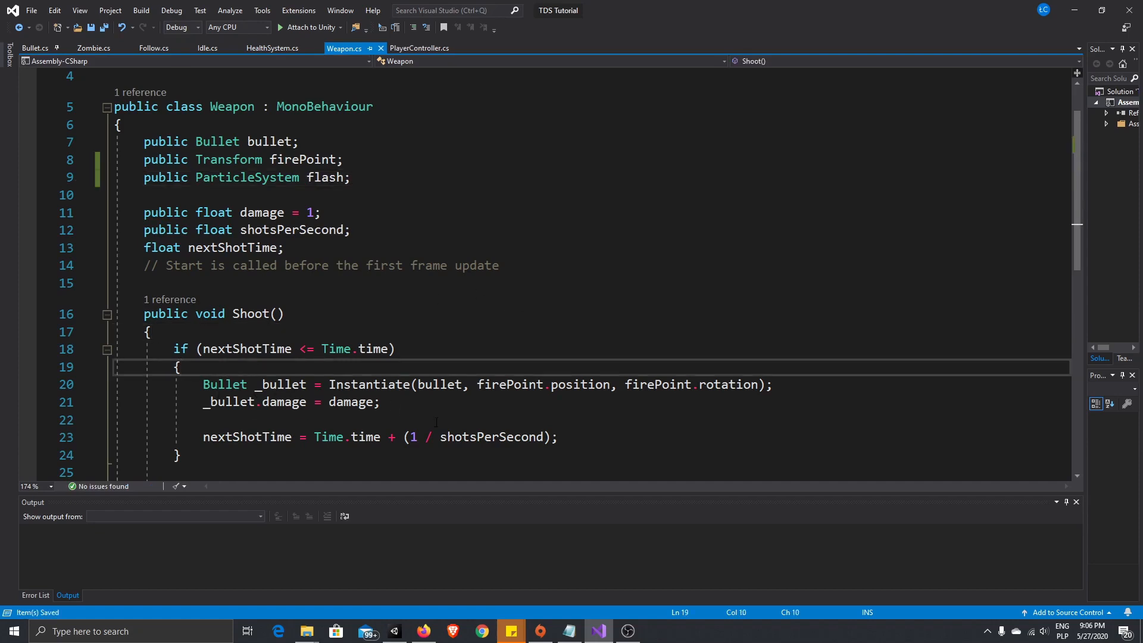
click(387, 405)
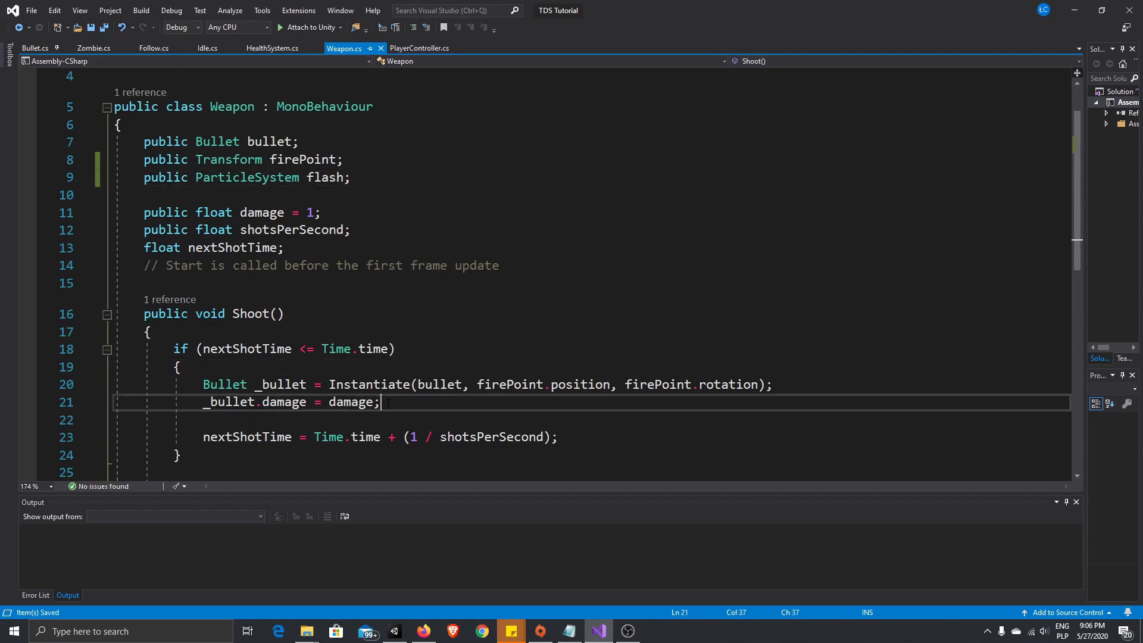
key(Return)
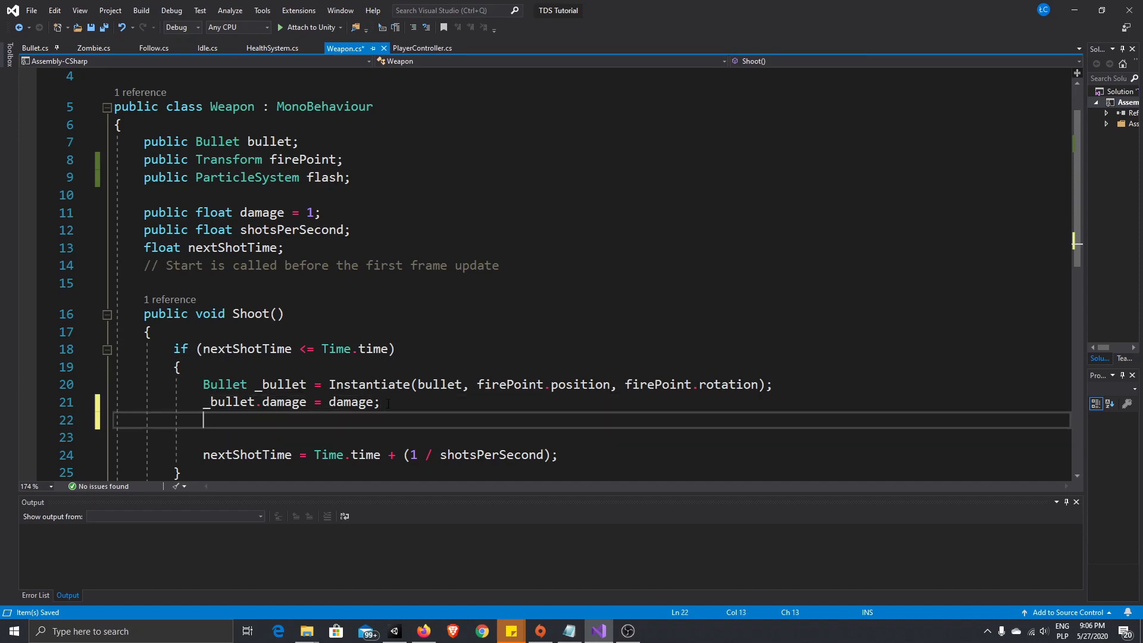
text(flash)
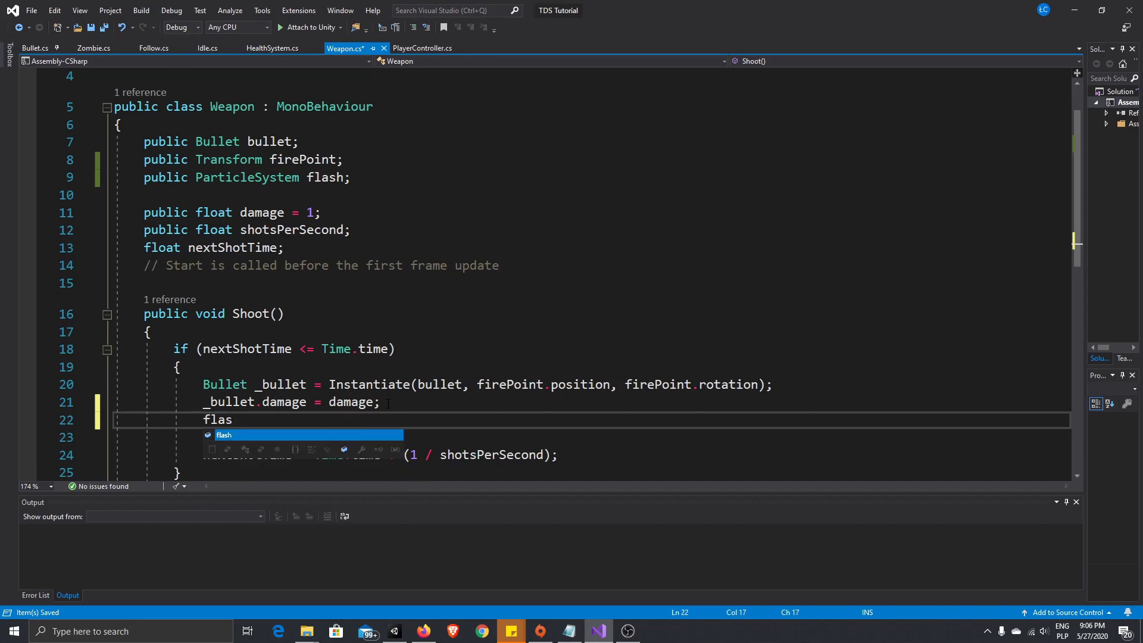
key(Escape)
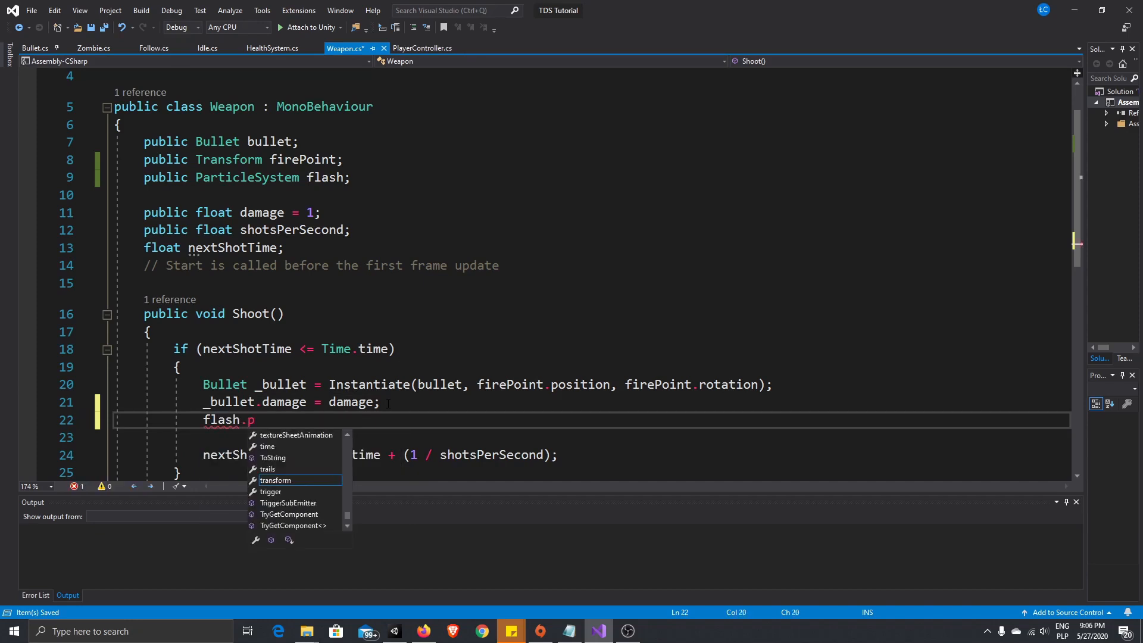
text(play)
key(Tab)
text(();)
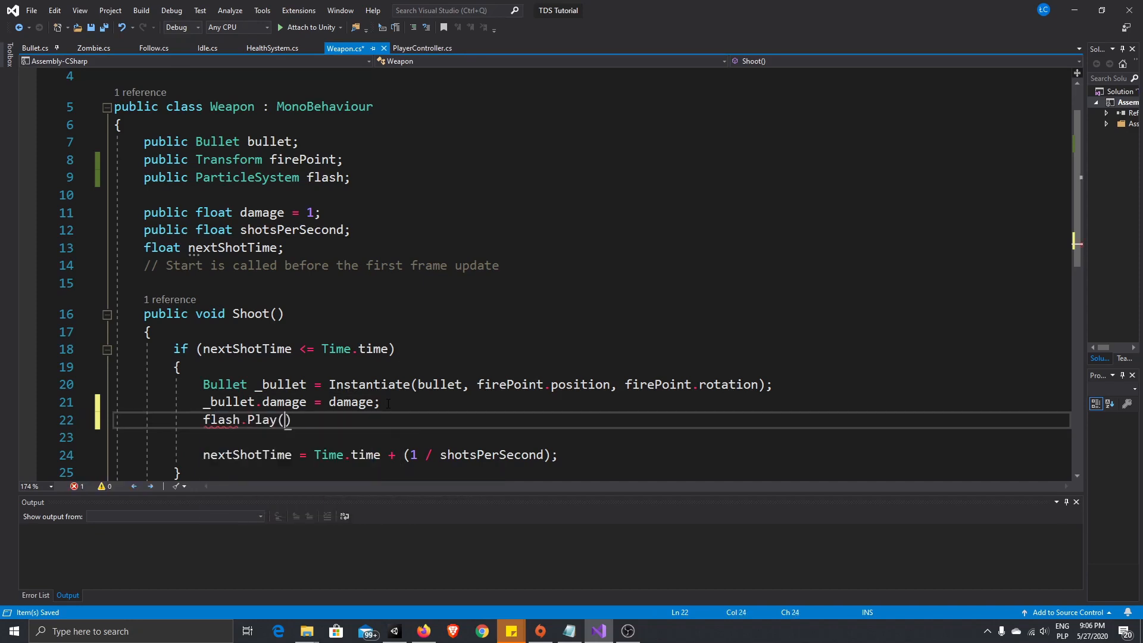
click(559, 322)
key(ctrl+s)
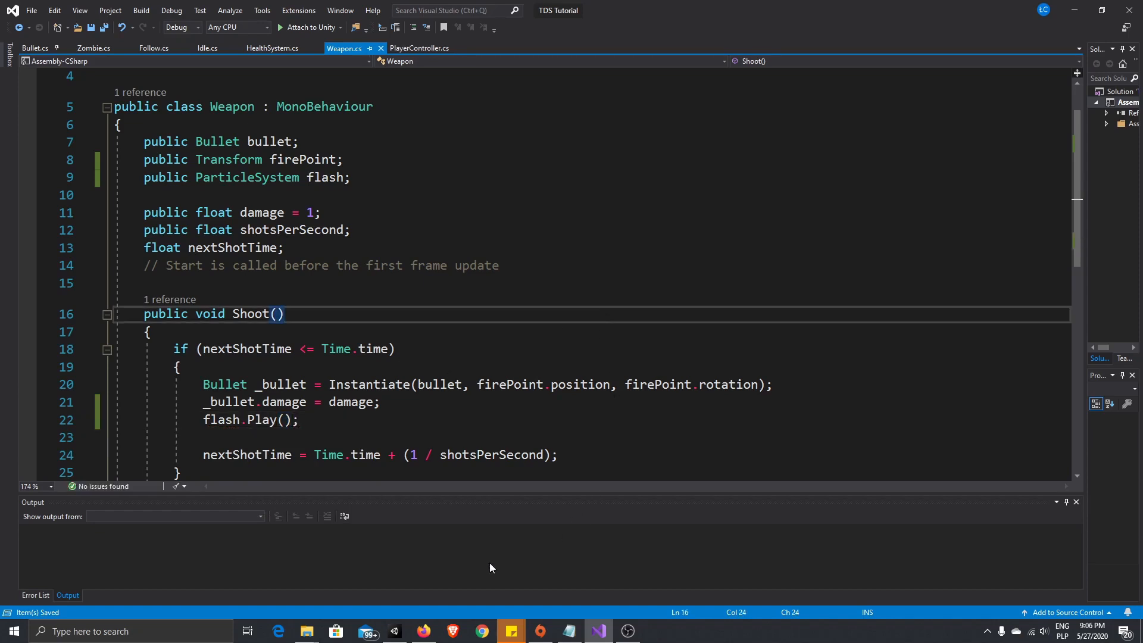
Step: Switch to Unity, assign the Flash particle system to the Flash field of the Player's Weapon, and apply all overrides to the Weapon prefab
click(395, 631)
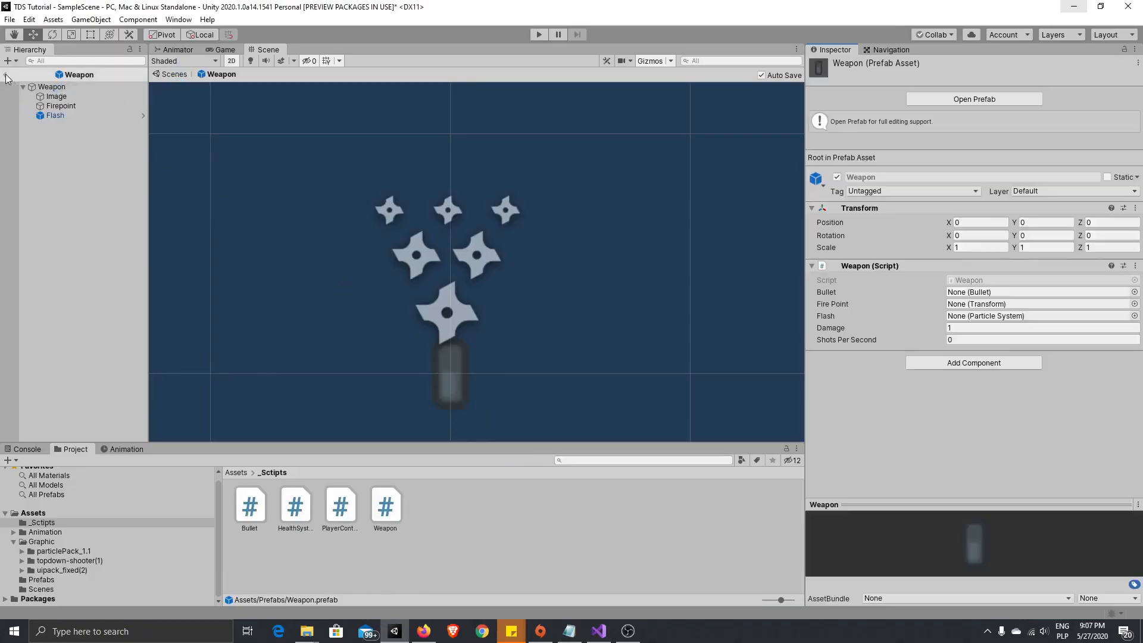
click(5, 75)
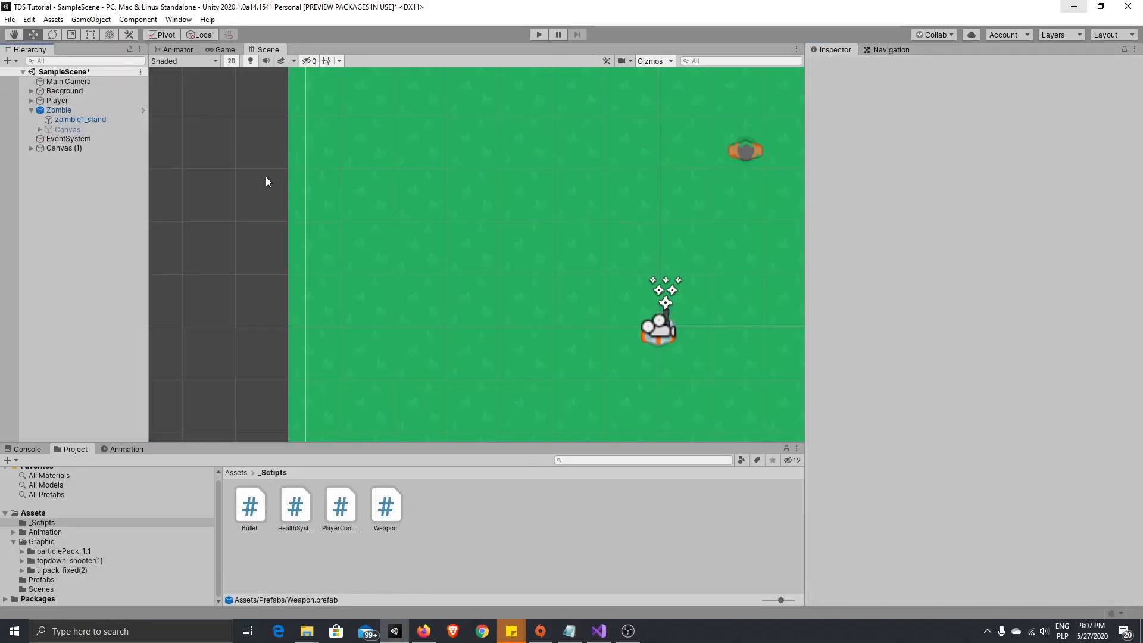
click(31, 100)
click(39, 121)
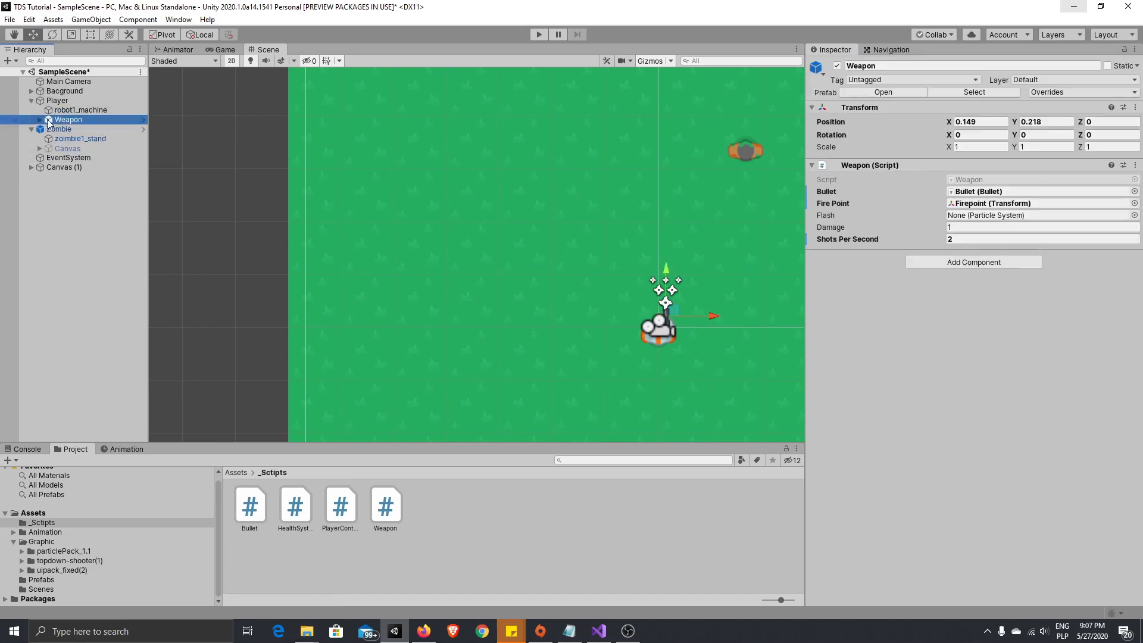
click(39, 120)
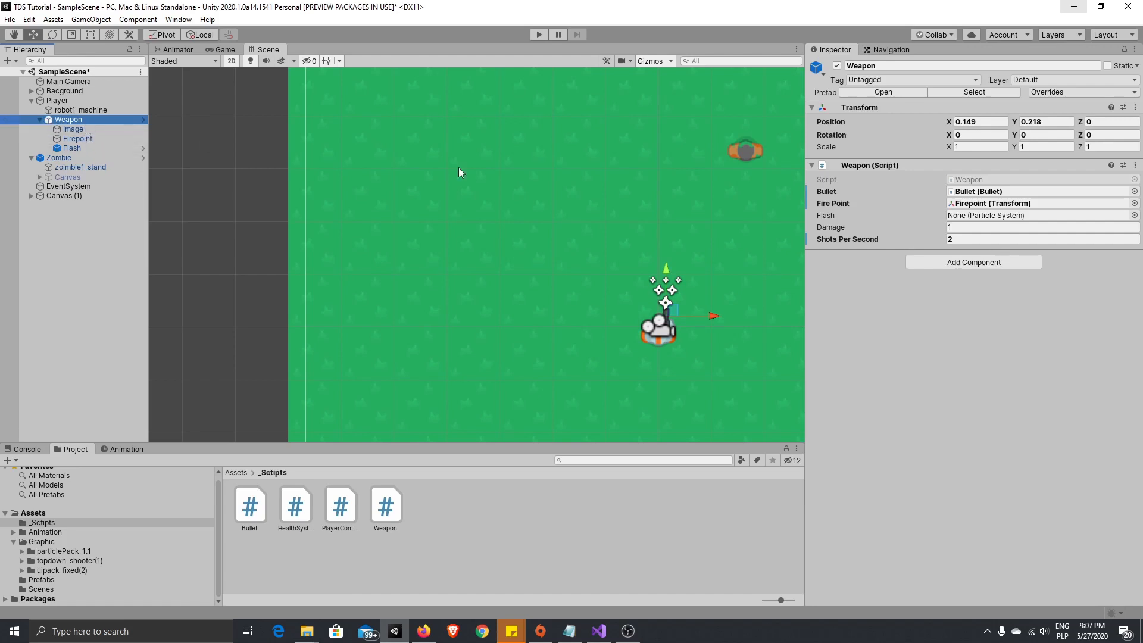
drag(71, 149, 1012, 216)
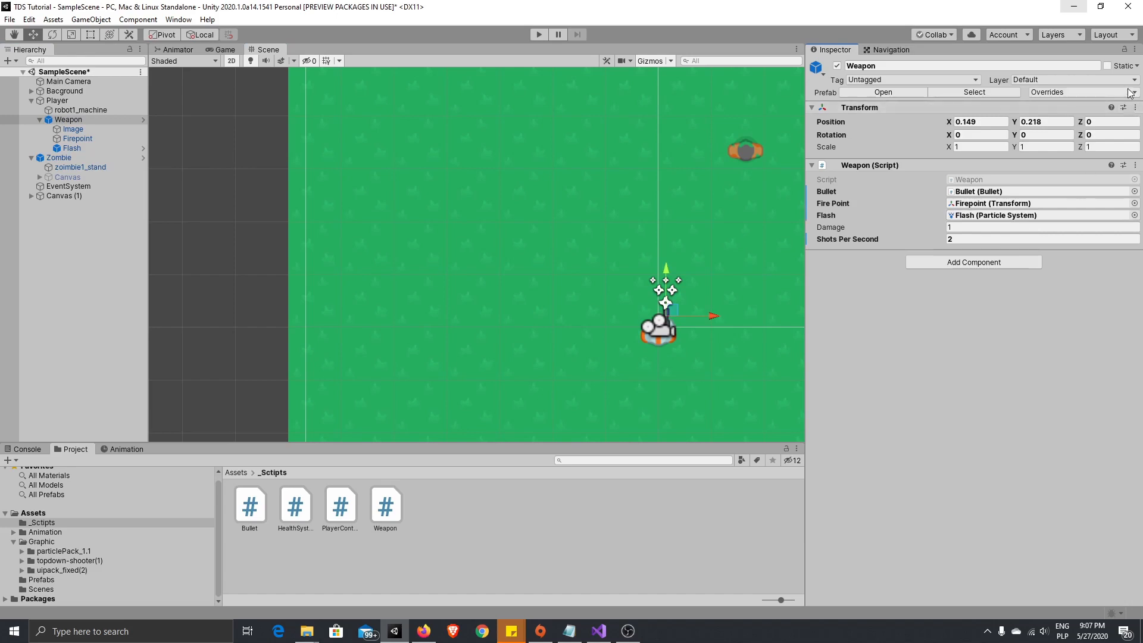
click(1082, 93)
click(1096, 209)
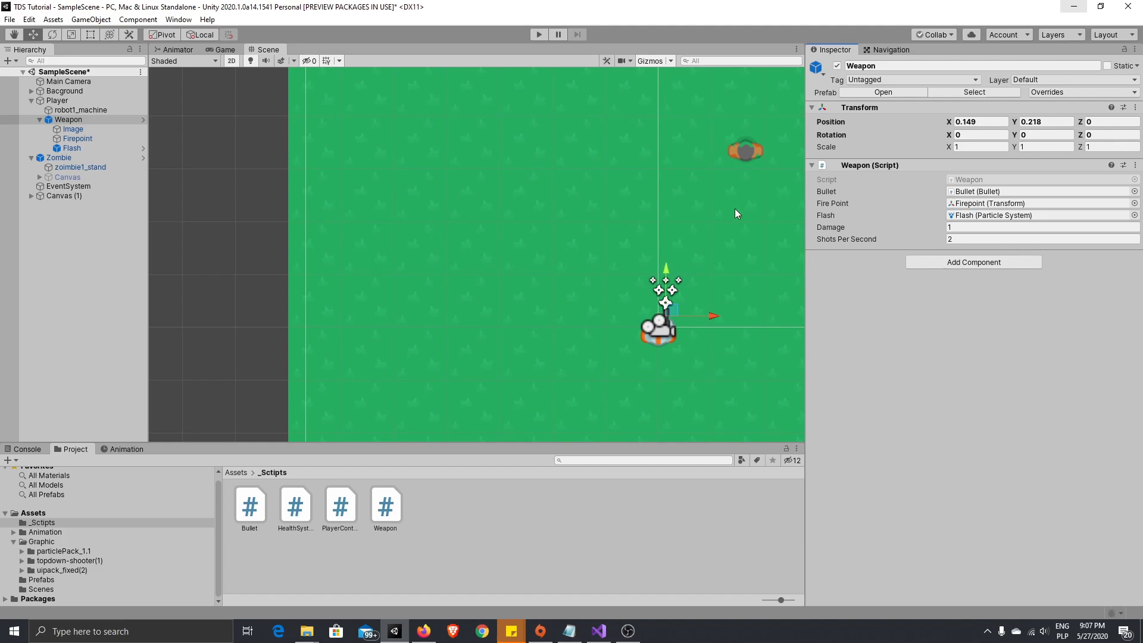
Step: Play-test the scene by moving the player and shooting at the zombie to check the muzzle flash, and stop the game
click(539, 35)
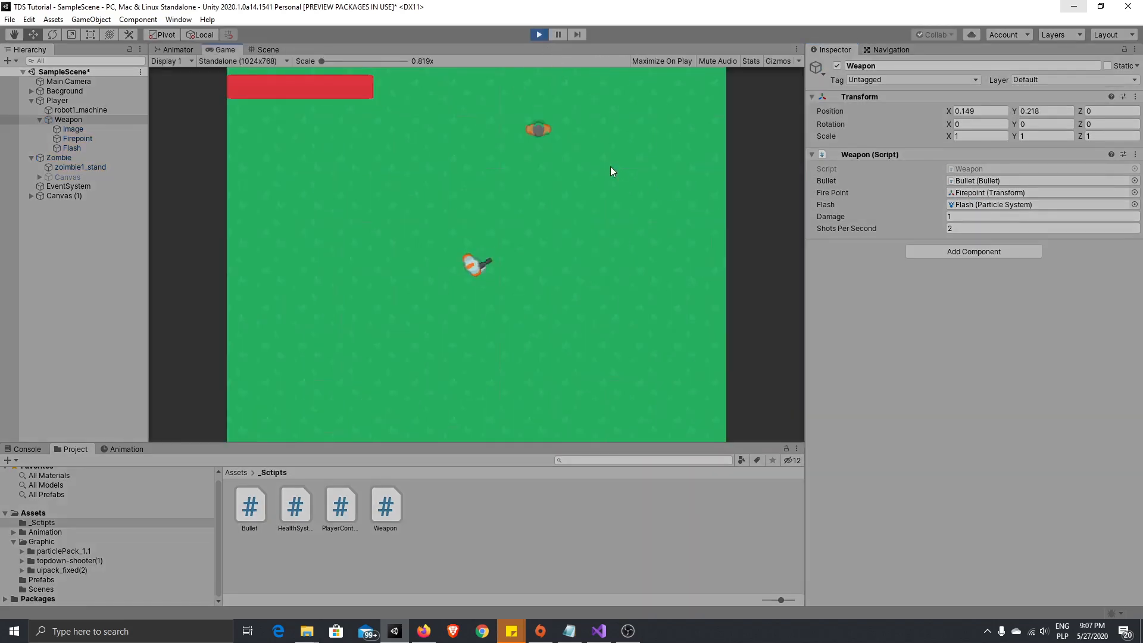
click(532, 153)
key(s)
key(a)
key(w)
key(s)
key(d)
key(a)
key(w)
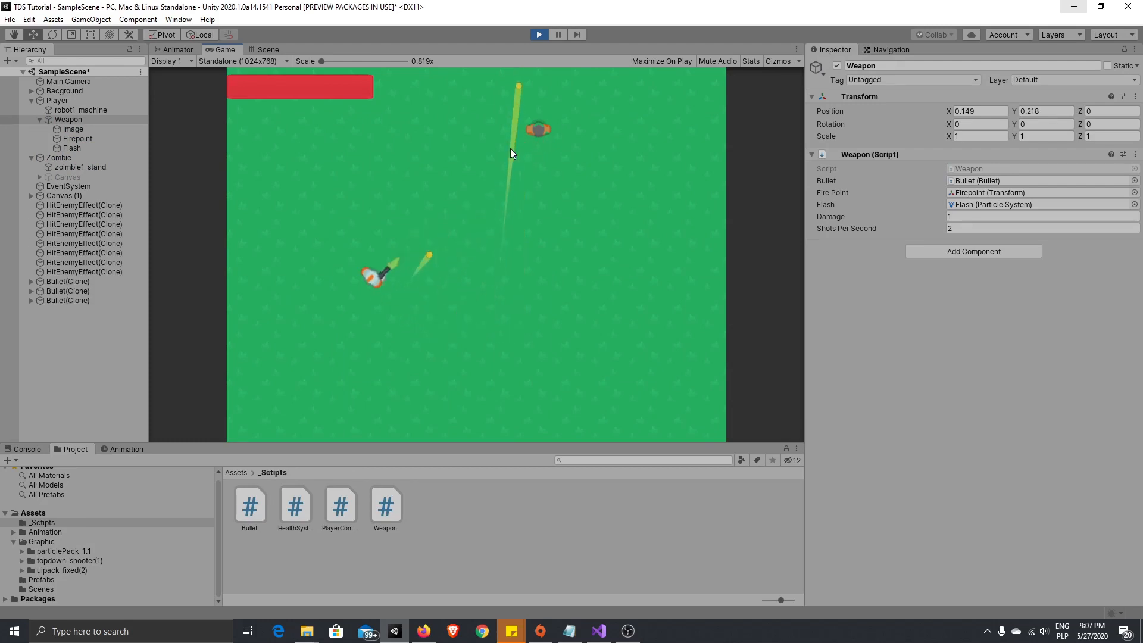
key(s)
key(d)
key(w)
key(a)
key(s)
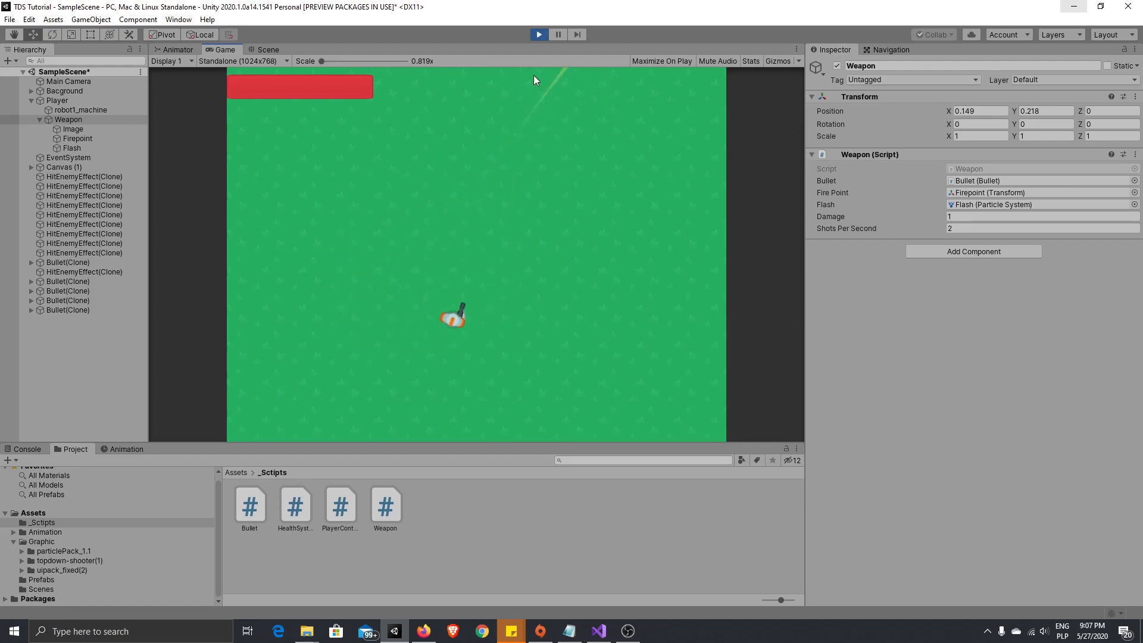
click(538, 35)
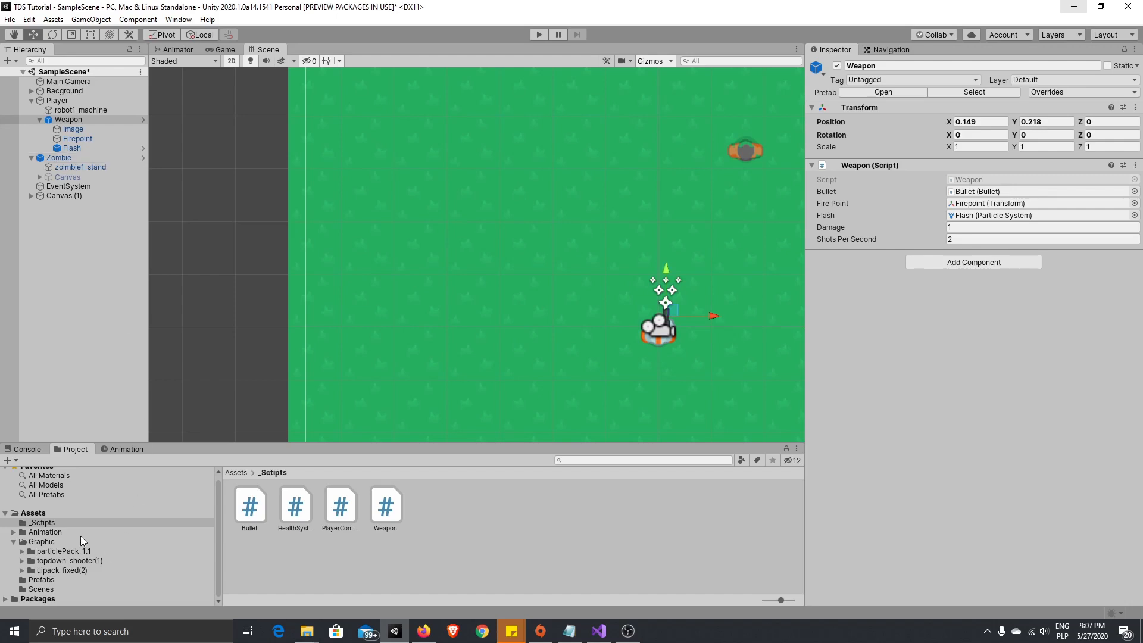
click(60, 551)
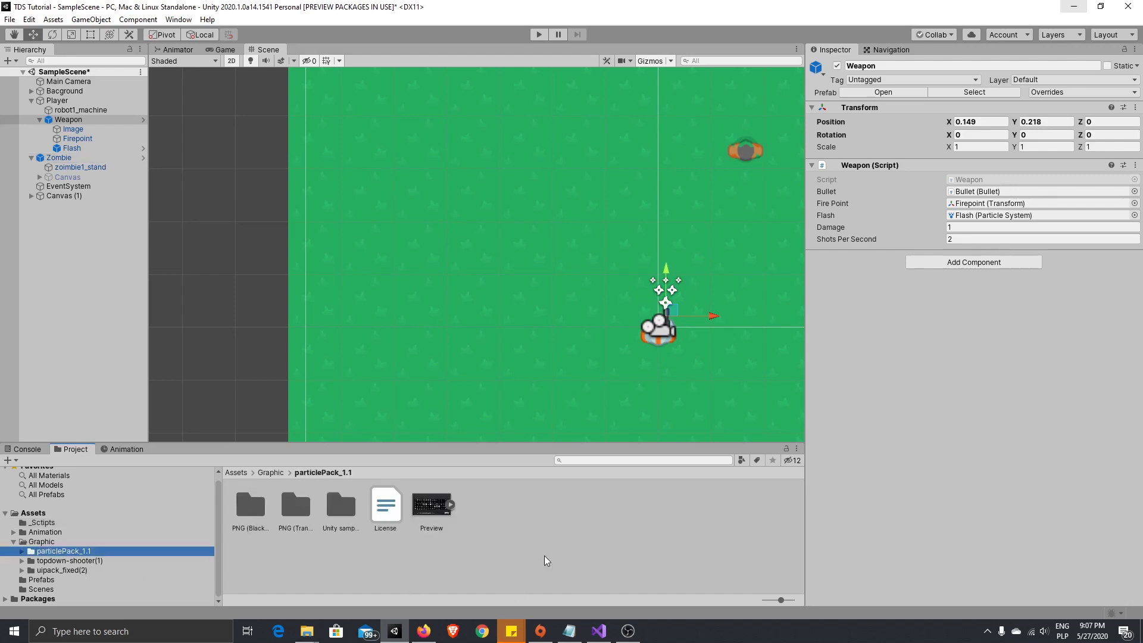
click(94, 570)
click(81, 542)
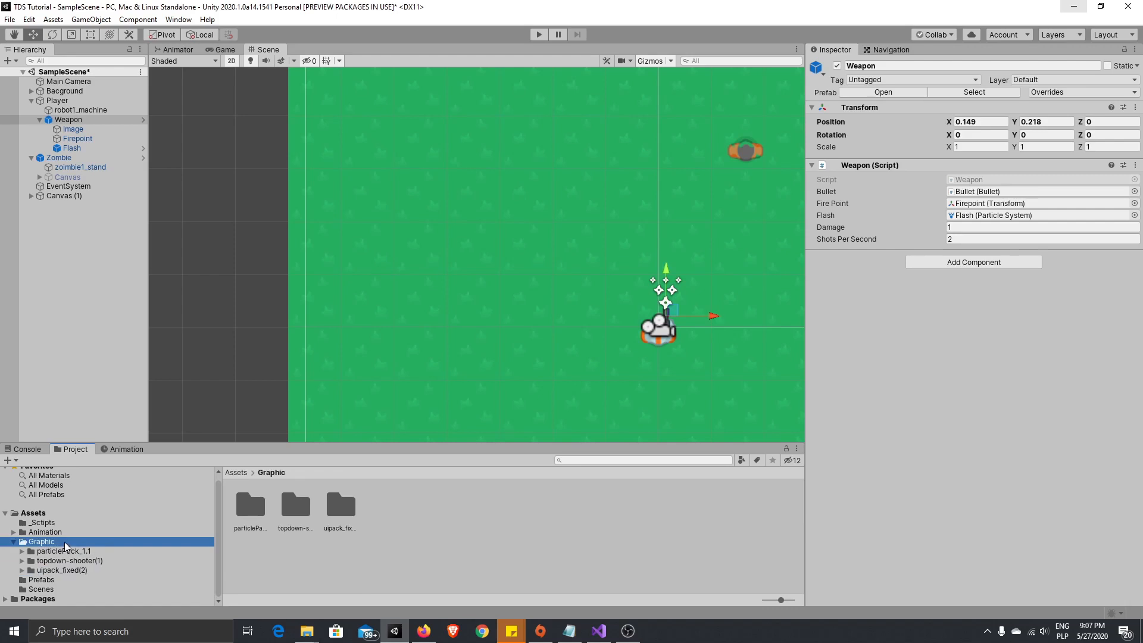
click(73, 531)
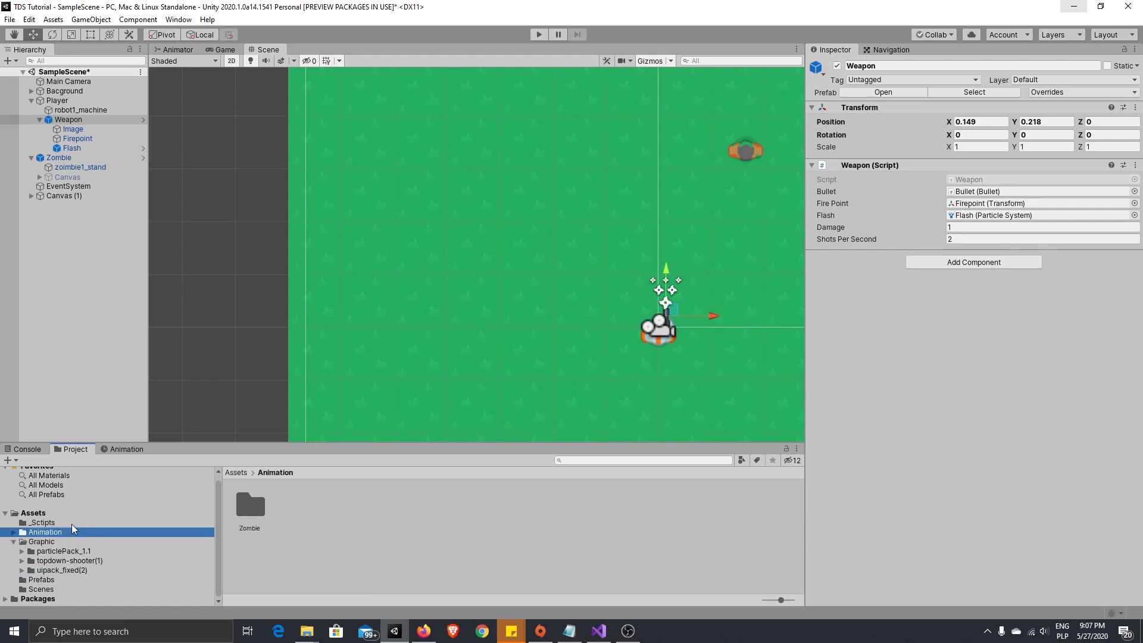
click(70, 523)
click(76, 531)
Step: Create a new particle system at the root of SampleScene
right_click(80, 277)
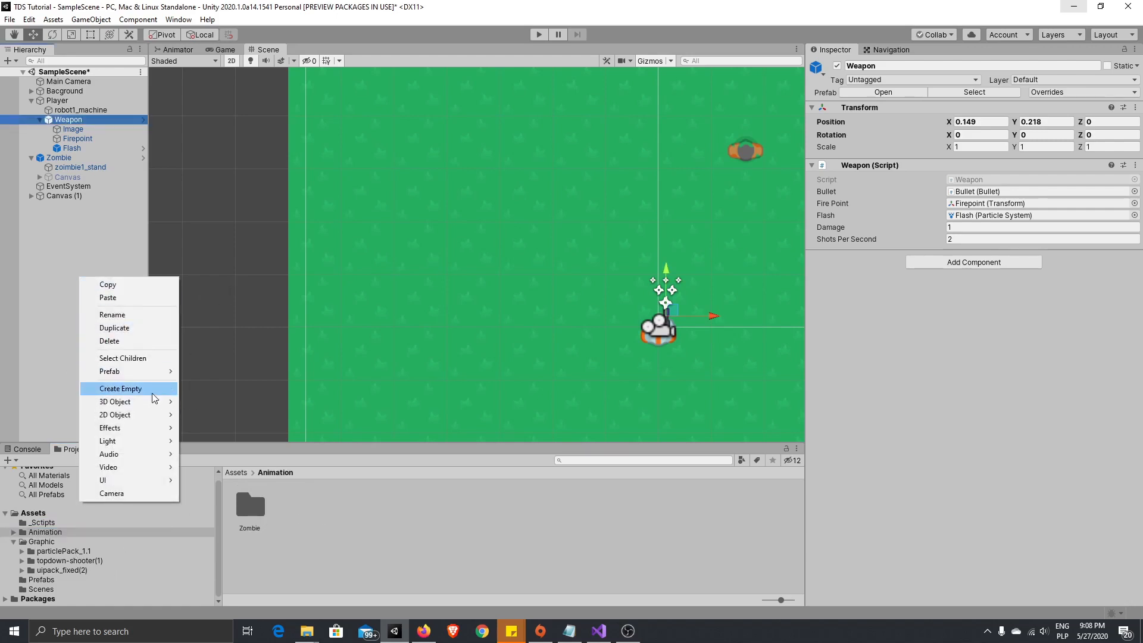
mouse_move(159, 415)
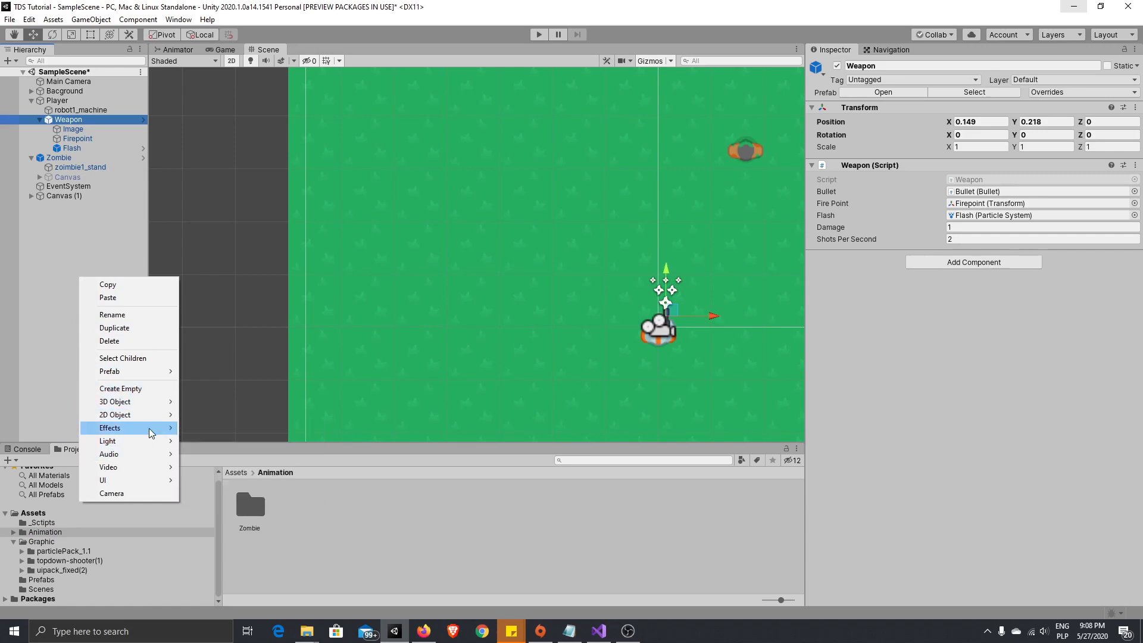
click(270, 431)
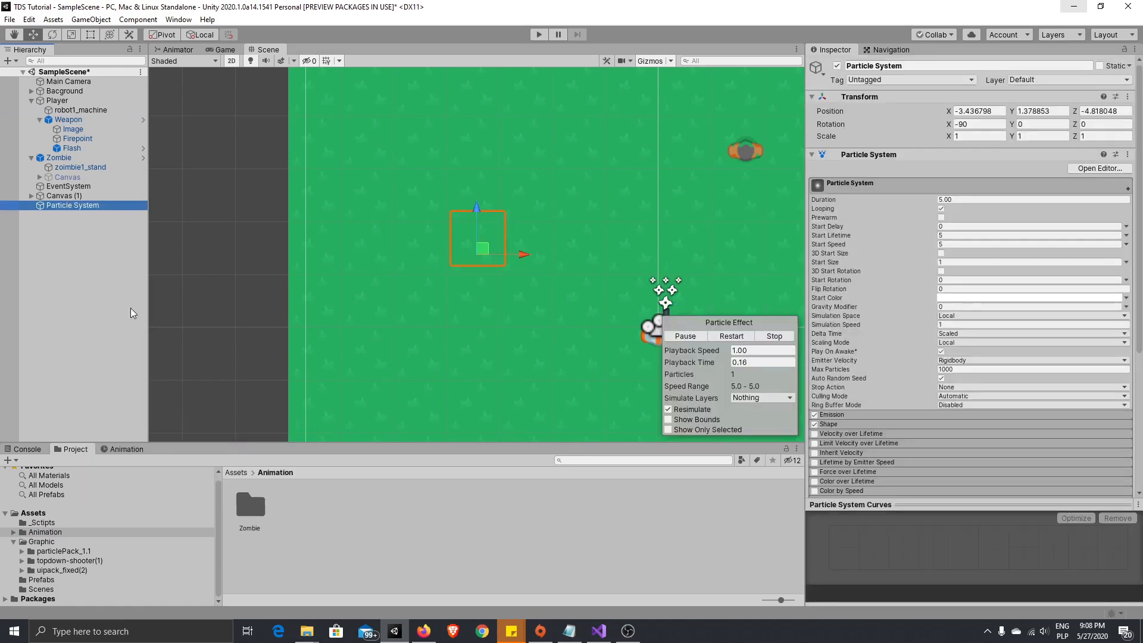
Step: Rename the new particle system to Death and save it as a prefab in the Prefabs folder
right_click(100, 204)
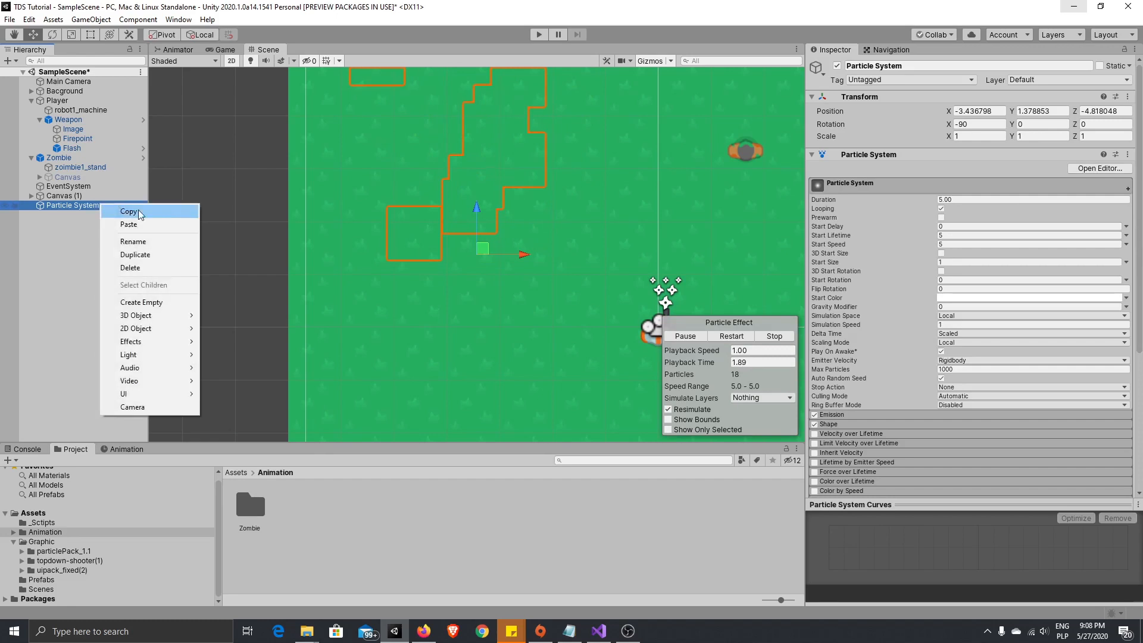
click(172, 241)
text(Death)
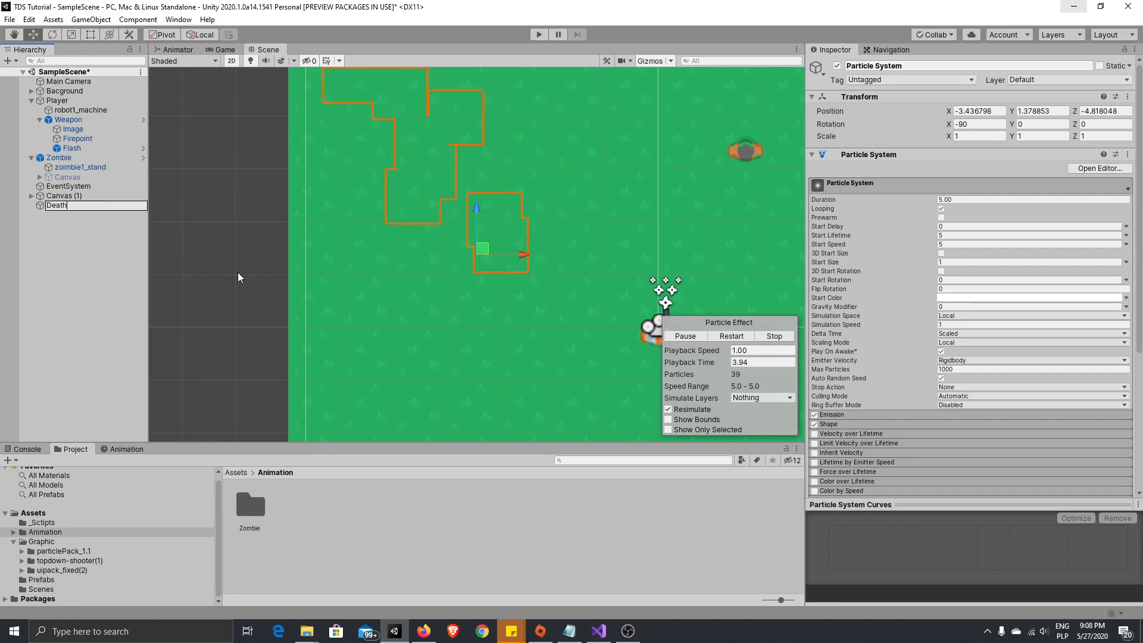
key(Return)
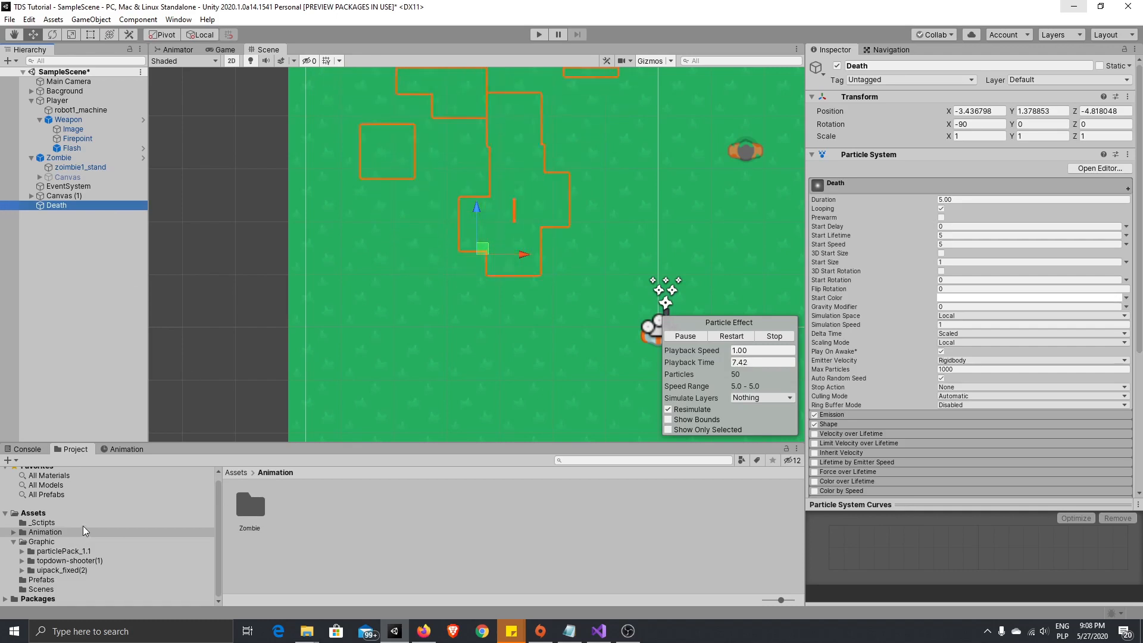
click(65, 579)
drag(81, 205, 366, 510)
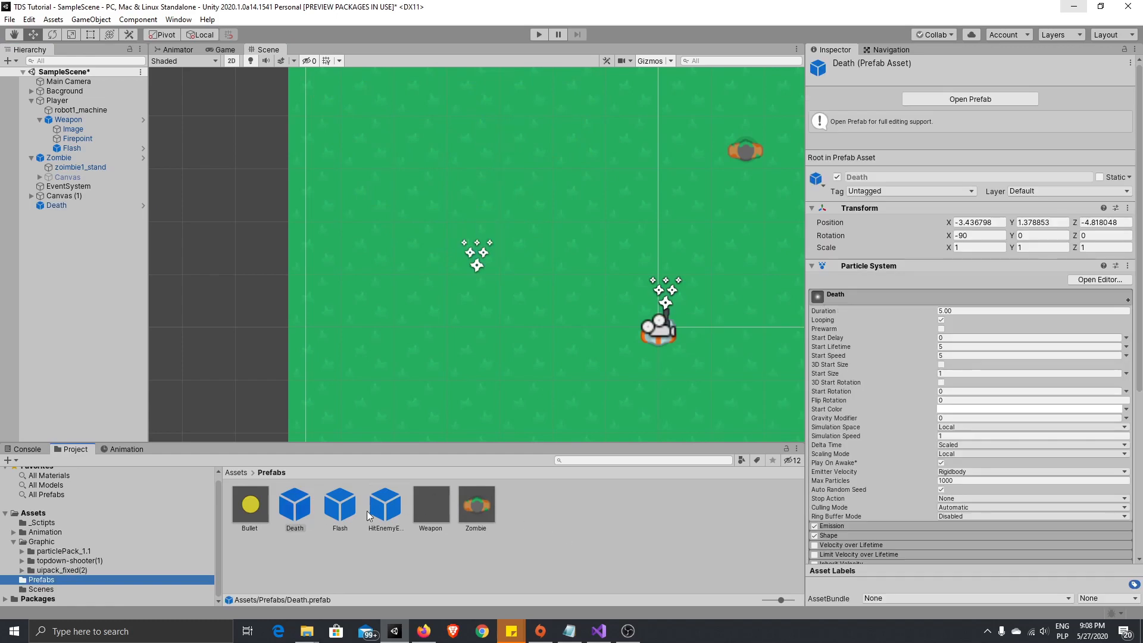
Step: Set the Renderer material of the Death prefab's particle system to Sprites-Default
click(303, 515)
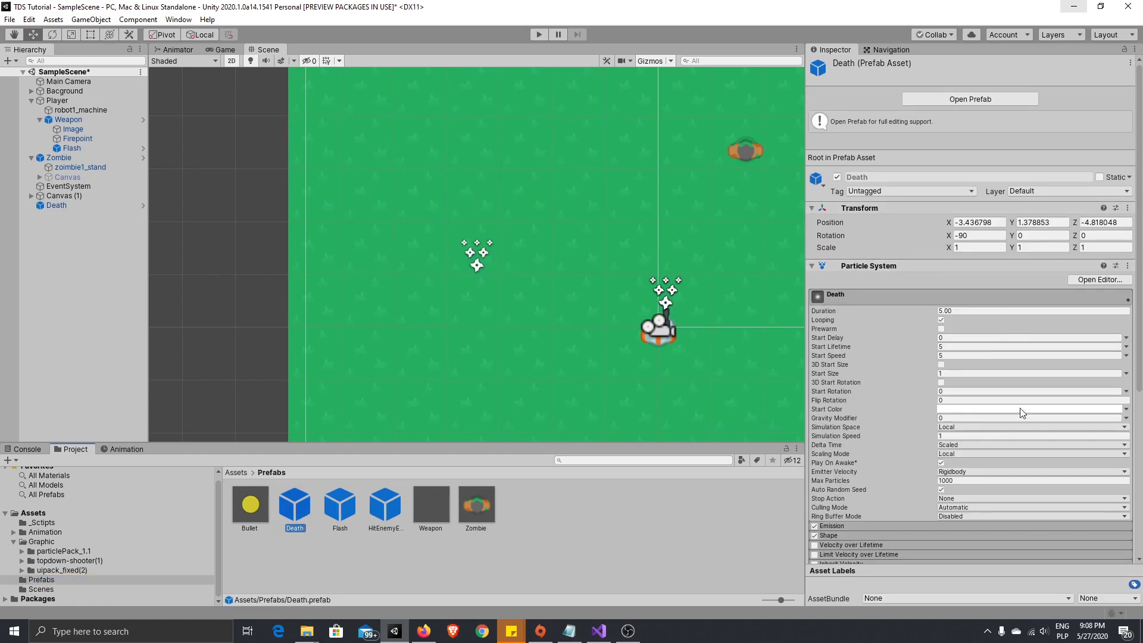
scroll(901, 481, down, 5)
click(831, 521)
scroll(887, 522, down, 3)
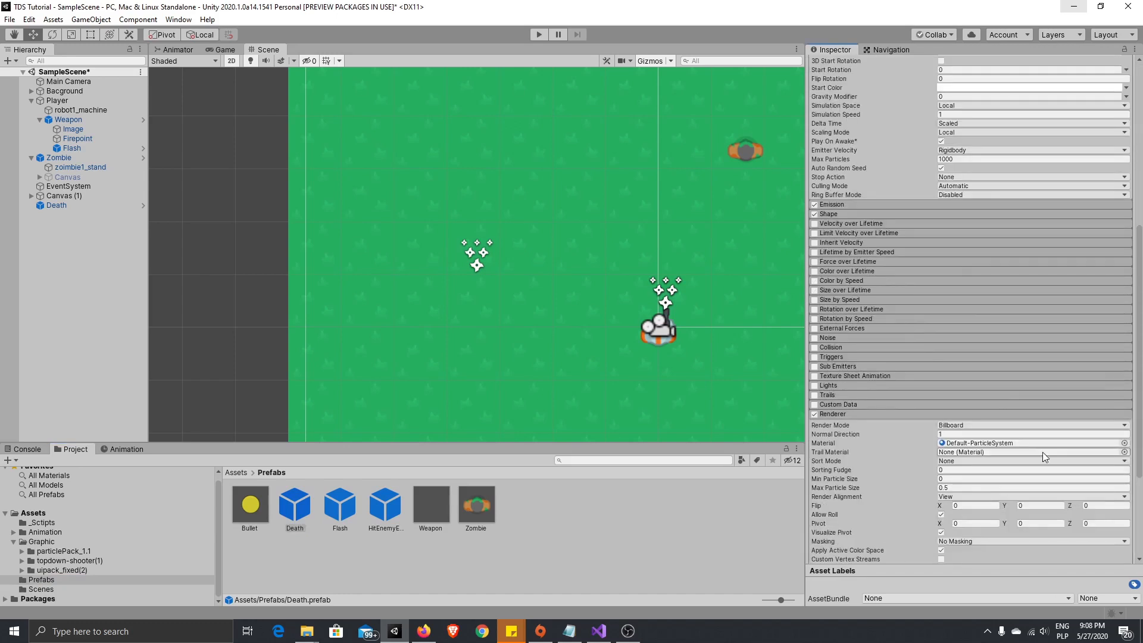
click(1124, 443)
click(499, 170)
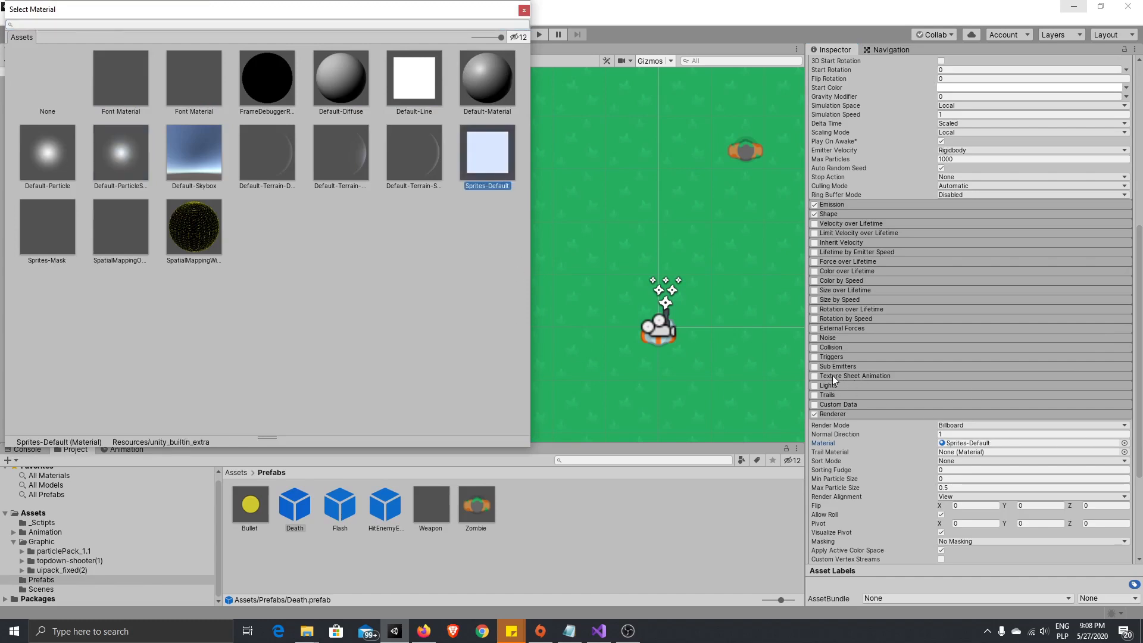
Step: Enable Texture Sheet Animation on the Death particle system and set its Mode to Sprites
click(832, 377)
click(833, 376)
click(815, 376)
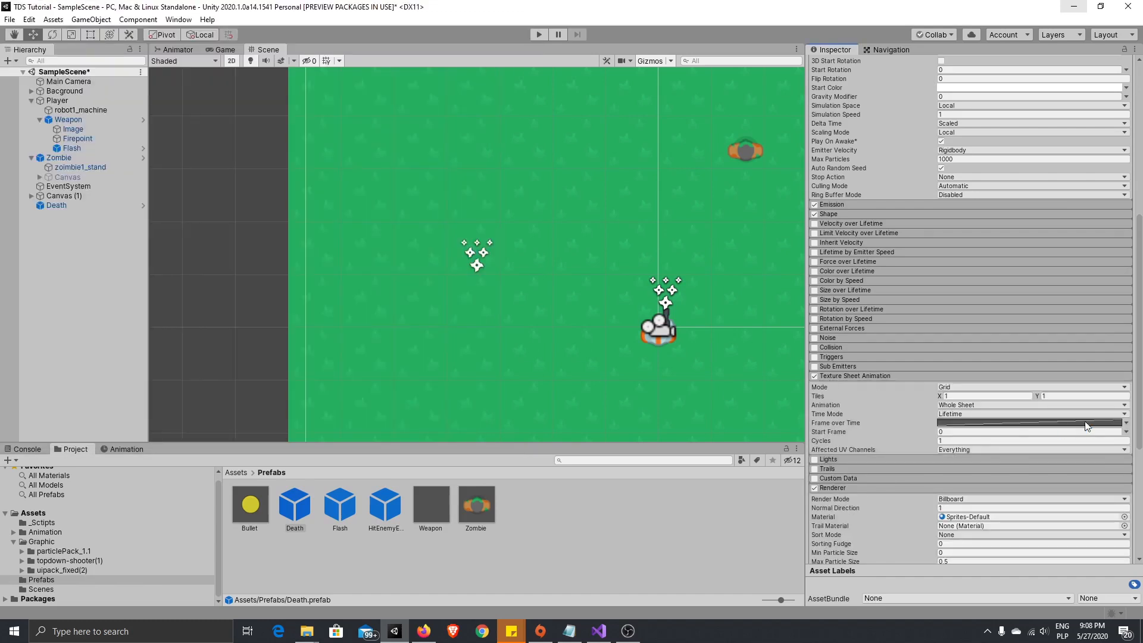
click(1103, 387)
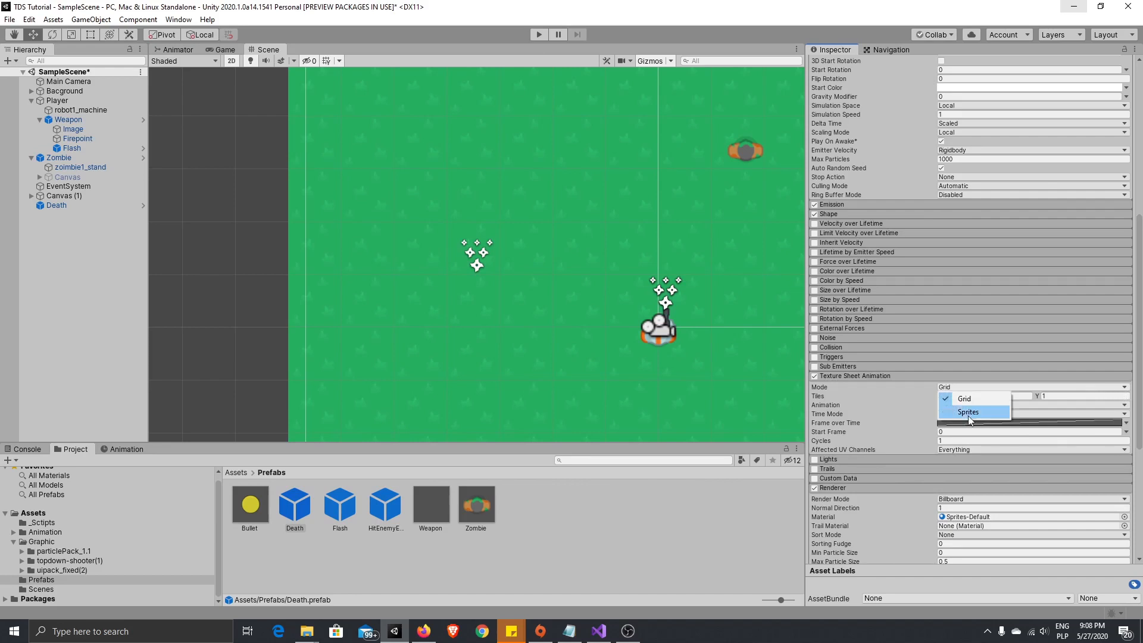
click(968, 412)
Step: Add an Emission burst of 50 particles to the Death particle system and set its Rate over Time to 0
scroll(1028, 373, up, 10)
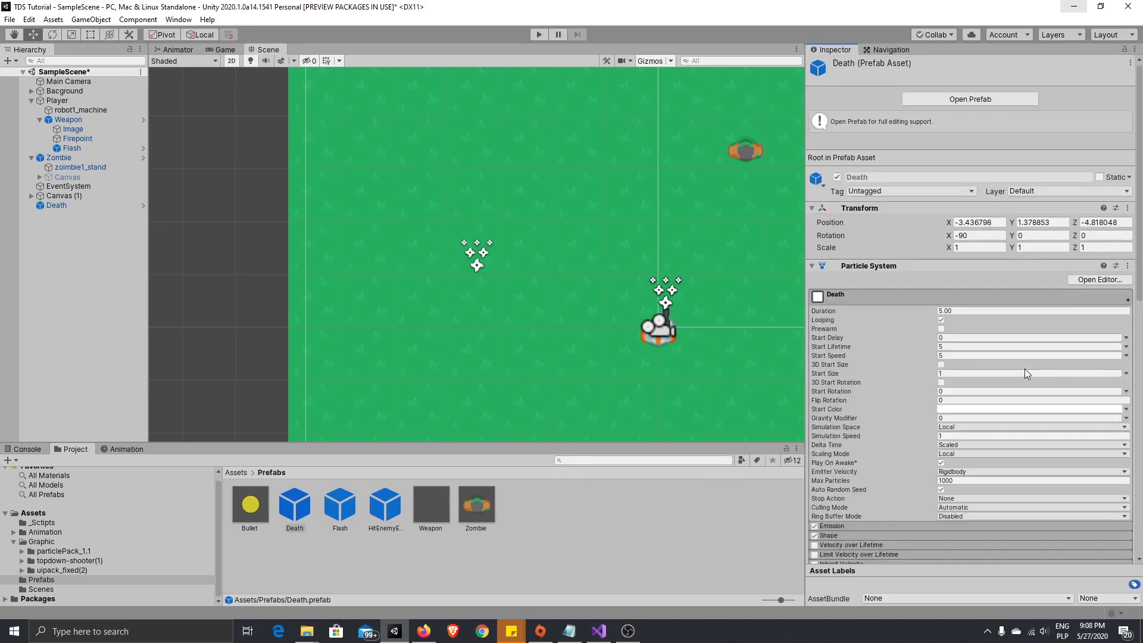
scroll(1024, 369, down, 2)
scroll(999, 363, down, 3)
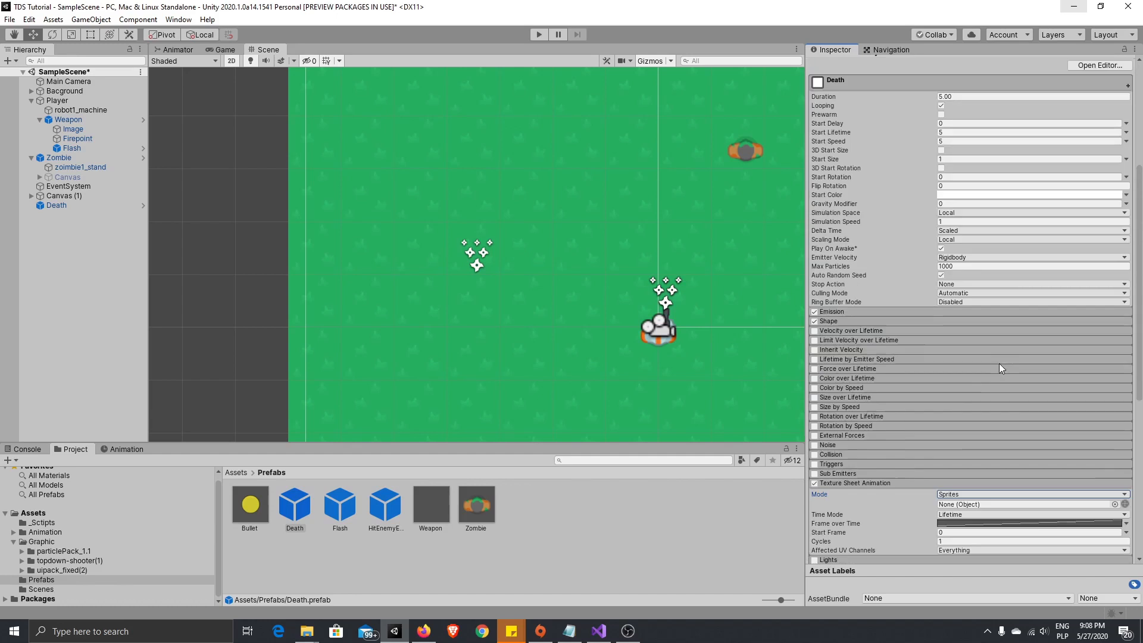
click(842, 310)
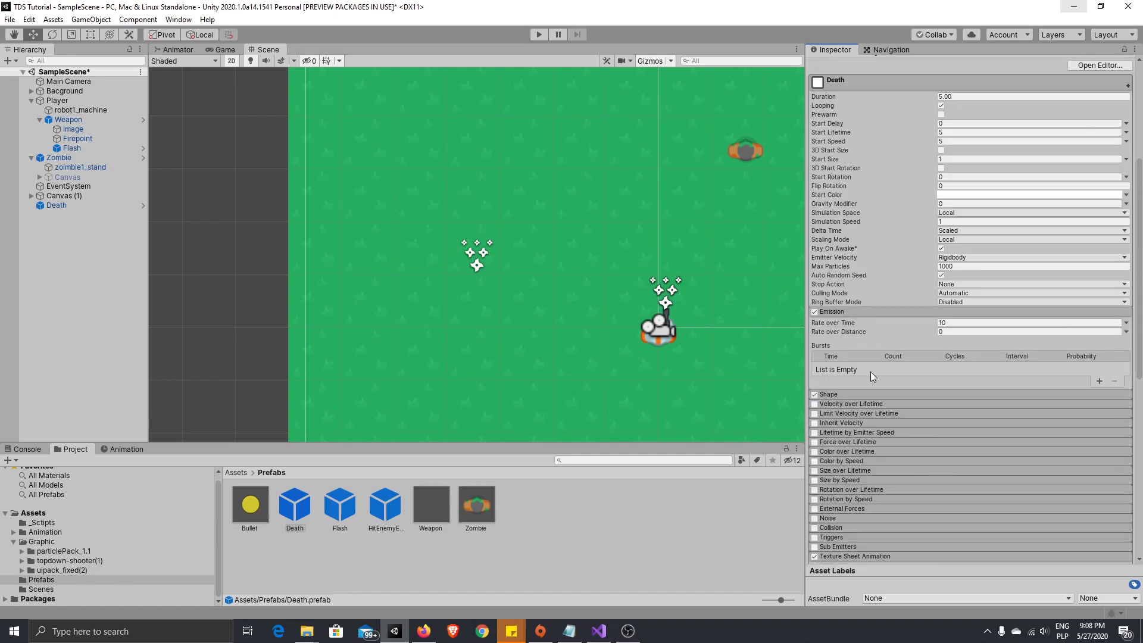
click(1099, 381)
click(902, 368)
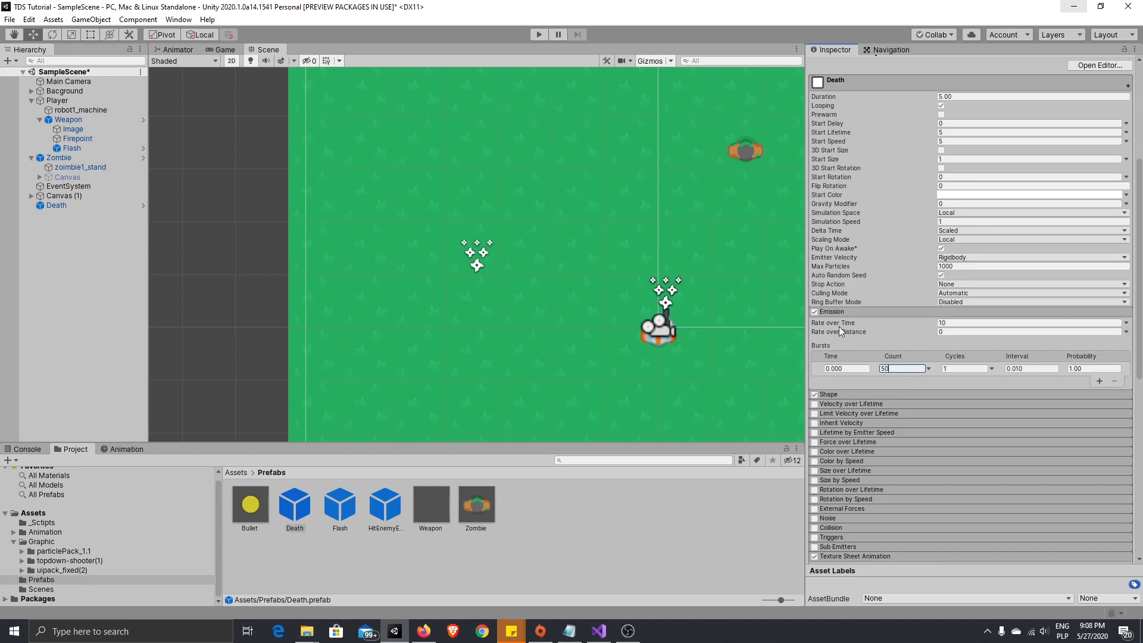
click(872, 323)
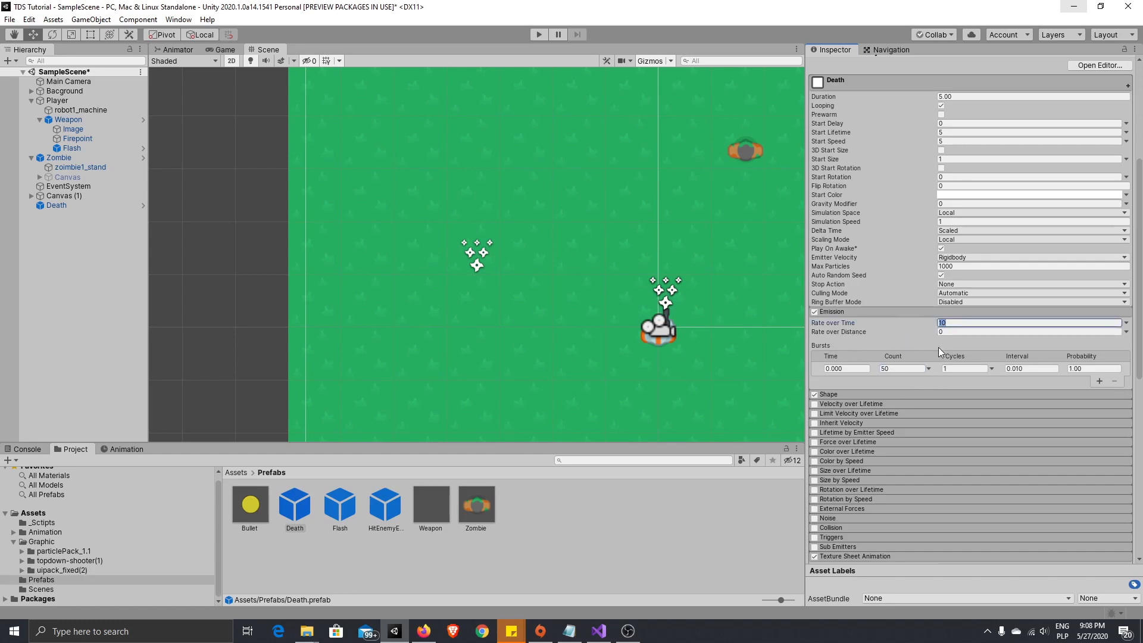
Step: Open the HitEnemyEffect prefab, change its emitter Shape to Circle and preview the effect
click(297, 512)
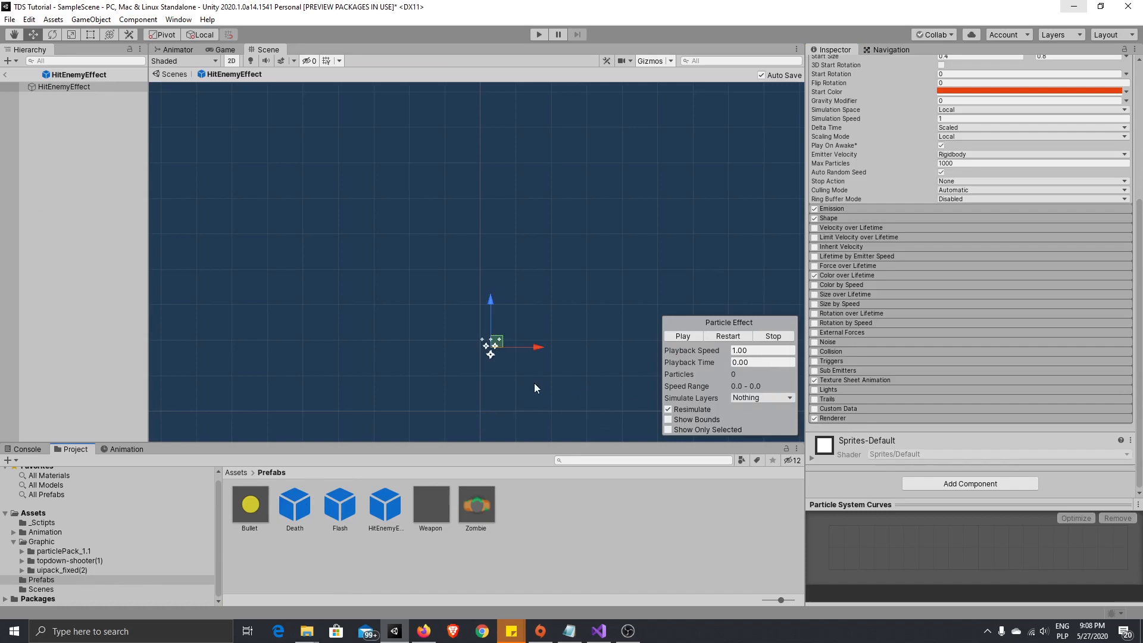
scroll(534, 387, up, 3)
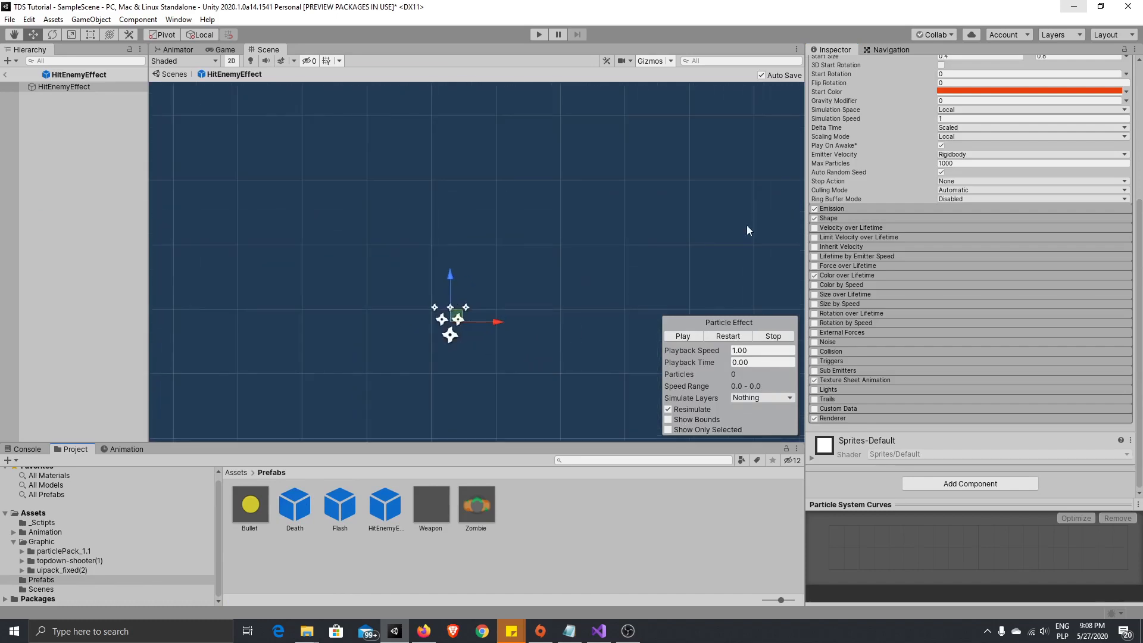
click(846, 220)
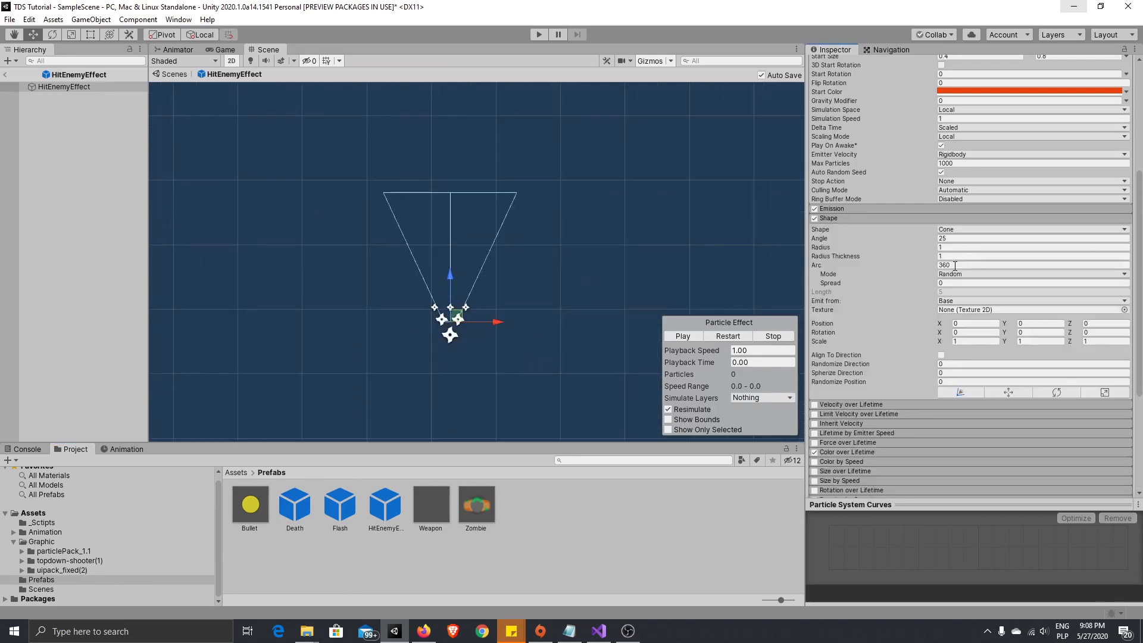
click(1100, 231)
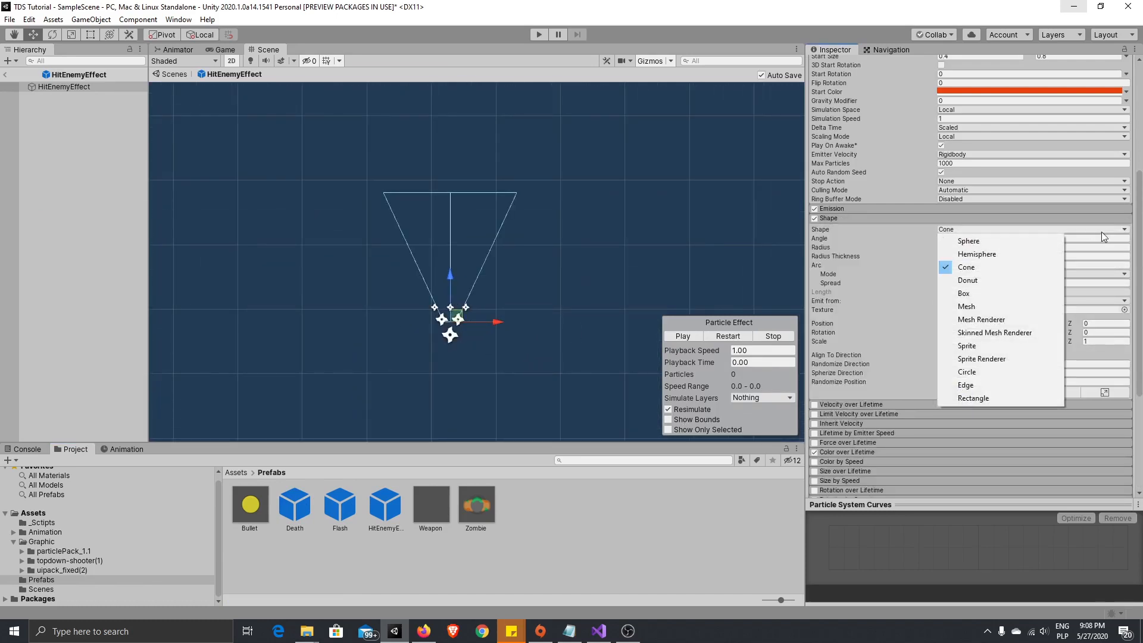
click(1012, 375)
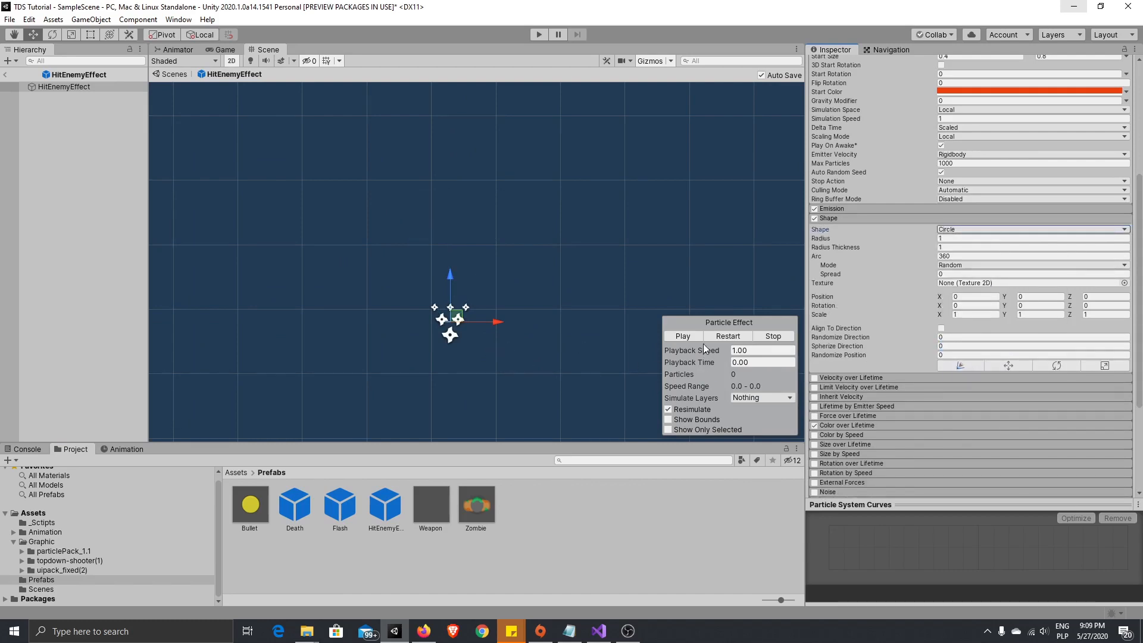
click(687, 338)
Step: Set HitEnemyEffect's X rotation and its X, Y and Z position to 0, and play the effect preview
scroll(1030, 181, up, 3)
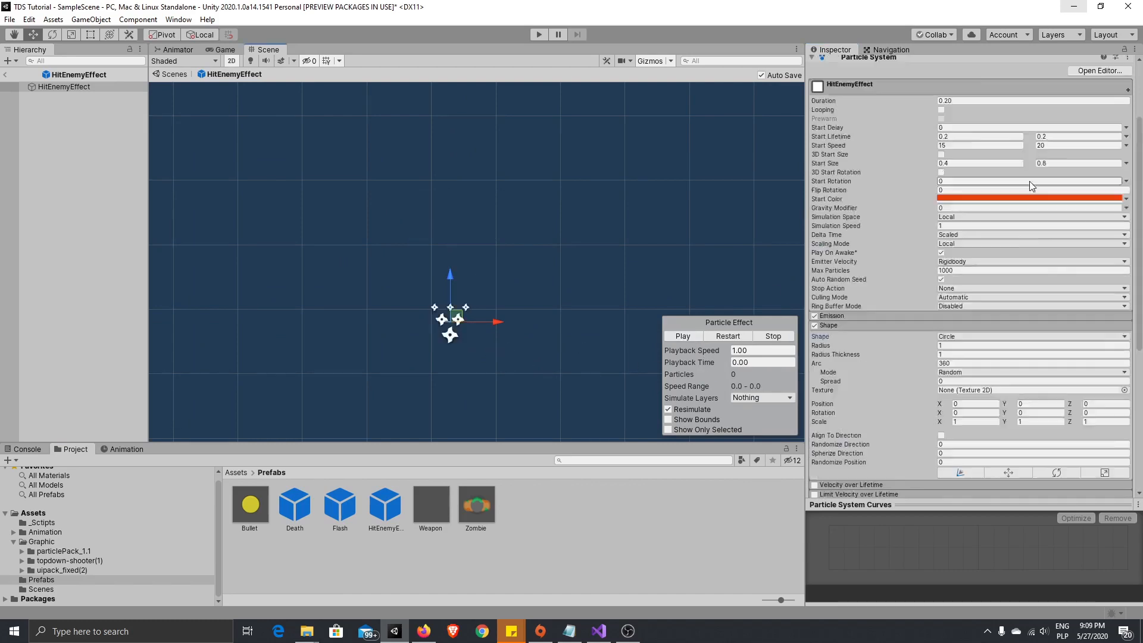
scroll(1030, 181, up, 3)
drag(975, 125, 918, 137)
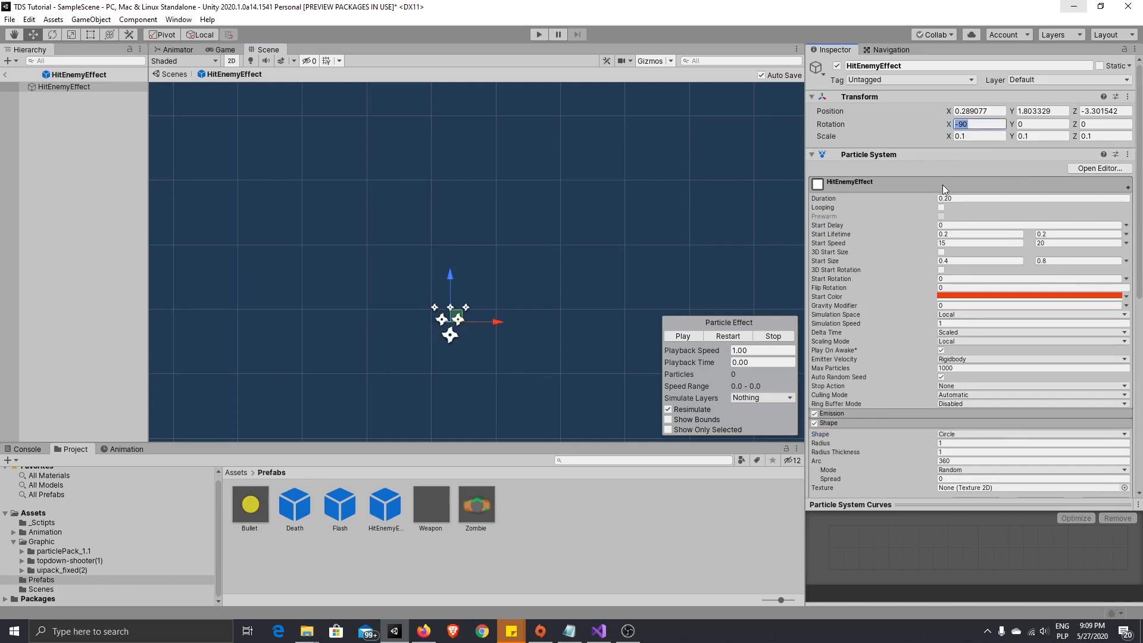
text(0)
click(980, 112)
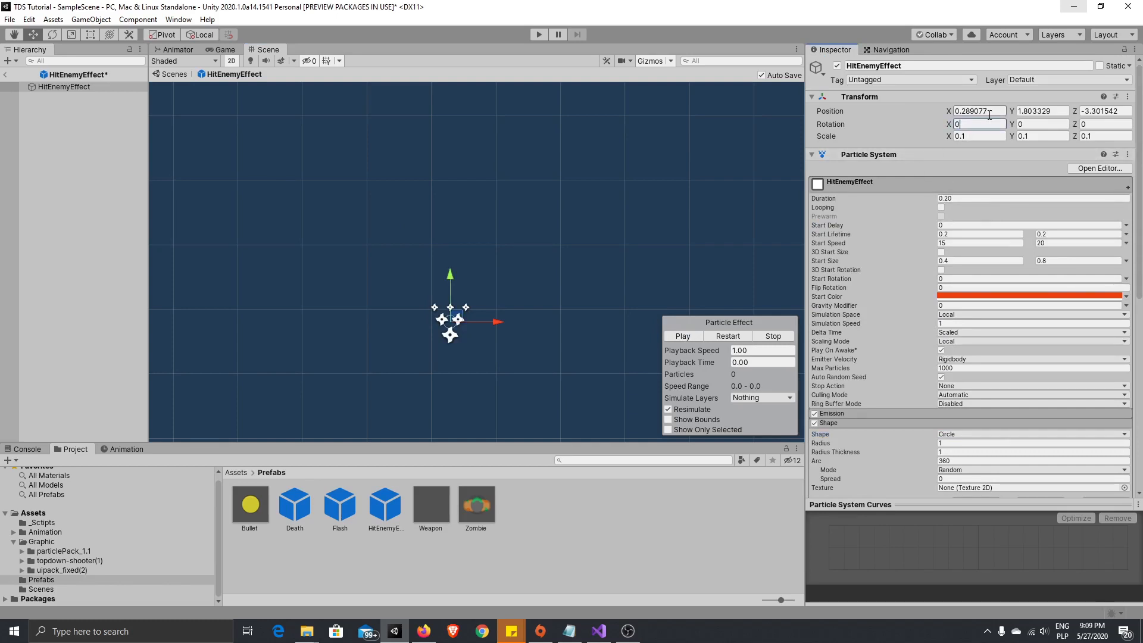
text(0)
click(1054, 116)
text(0)
click(1104, 111)
text(0)
key(Return)
key(f)
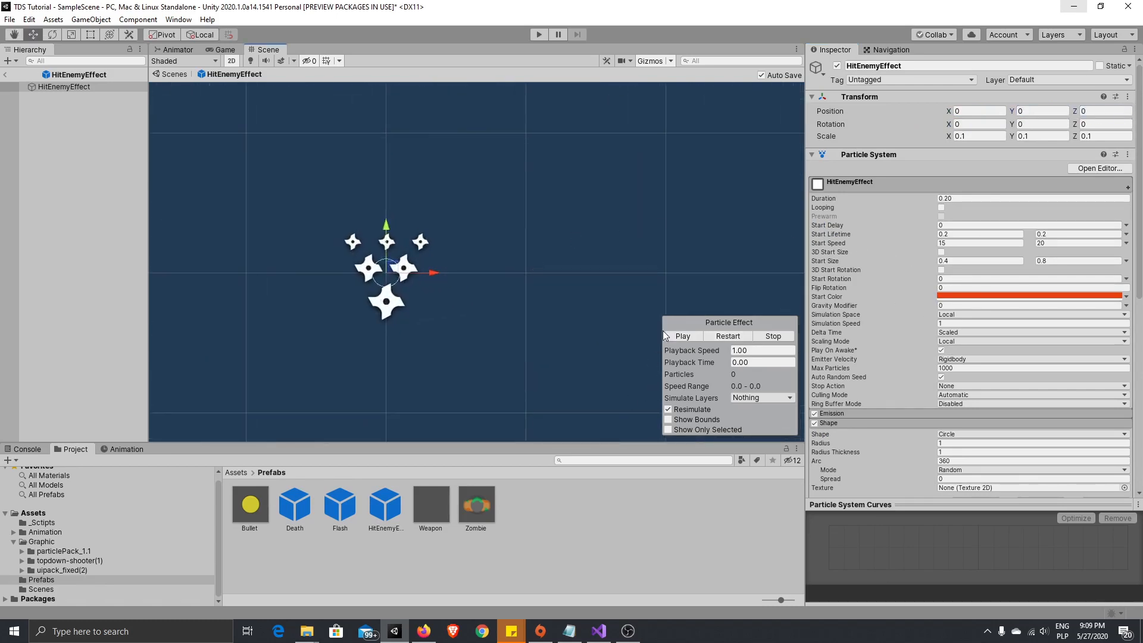
click(682, 336)
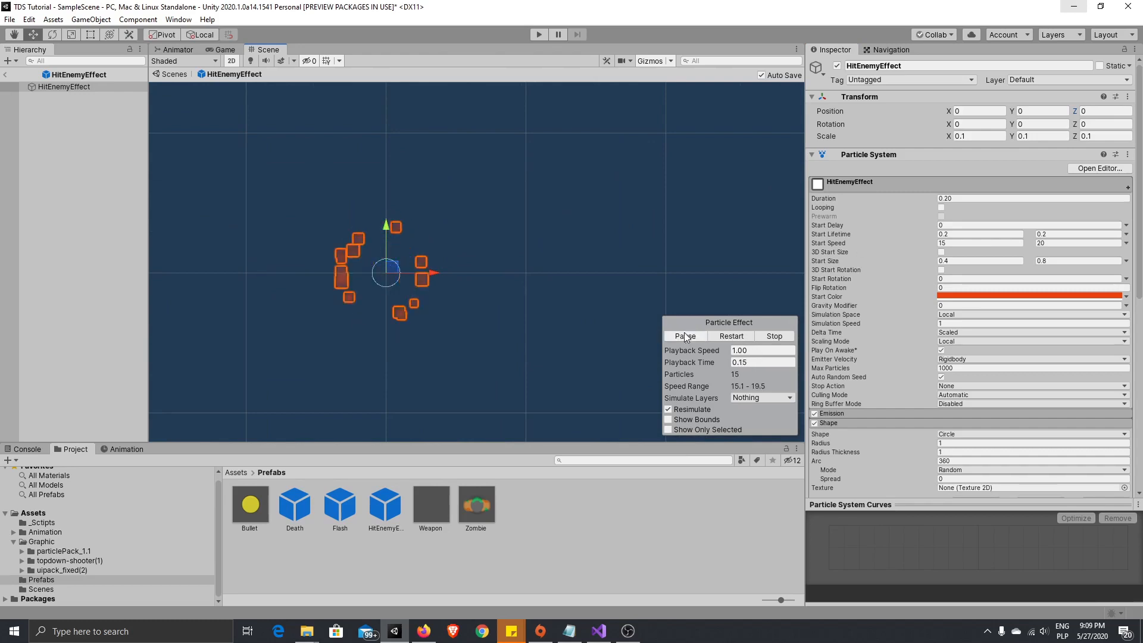
Step: Set HitEnemyEffect's scale to 0.3 on all three axes
click(966, 135)
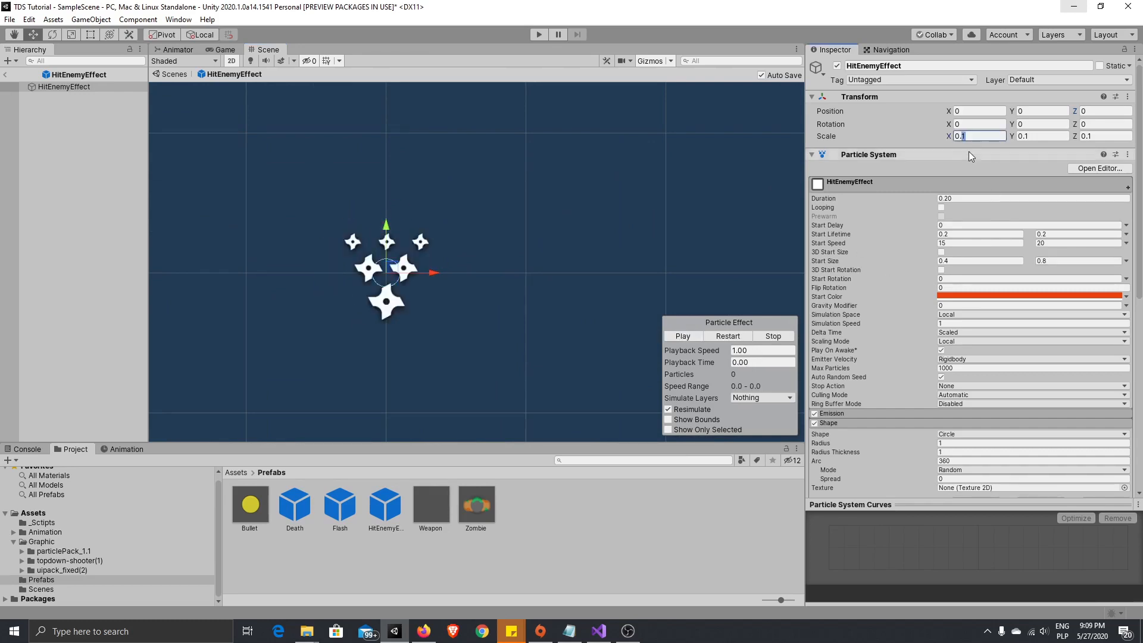
text(0.3)
click(1024, 137)
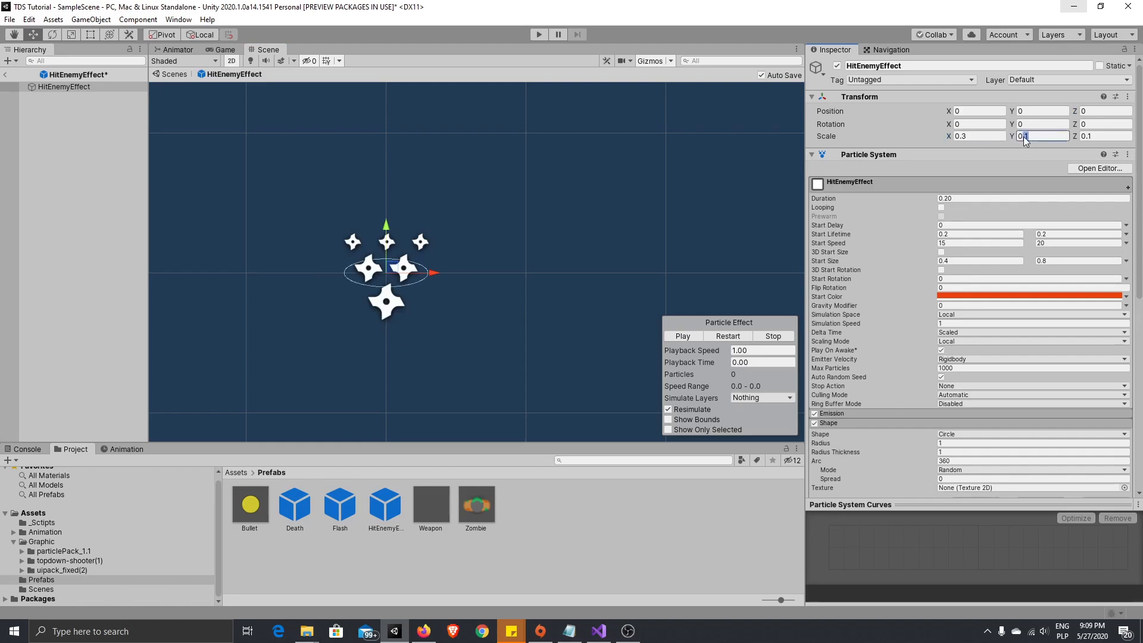
text(0.2)
key(BackSpace)
text(3)
click(1090, 138)
text(0.3)
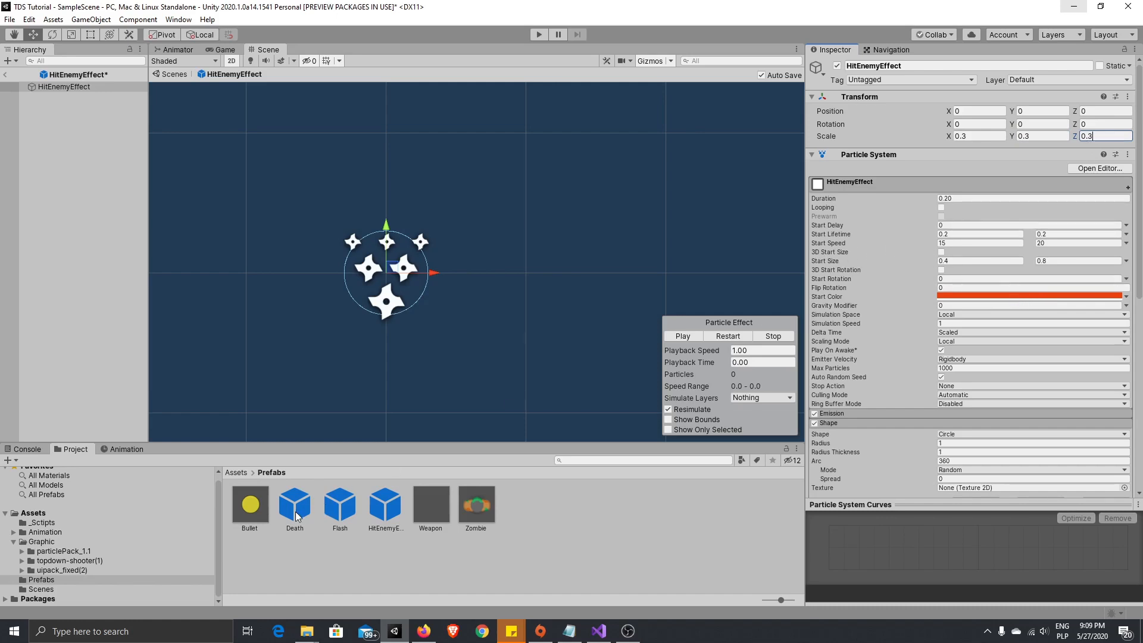
Step: Undo the mistaken edits to HitEnemyEffect and check the settings of the Death and HitEnemyEffect prefabs
click(327, 505)
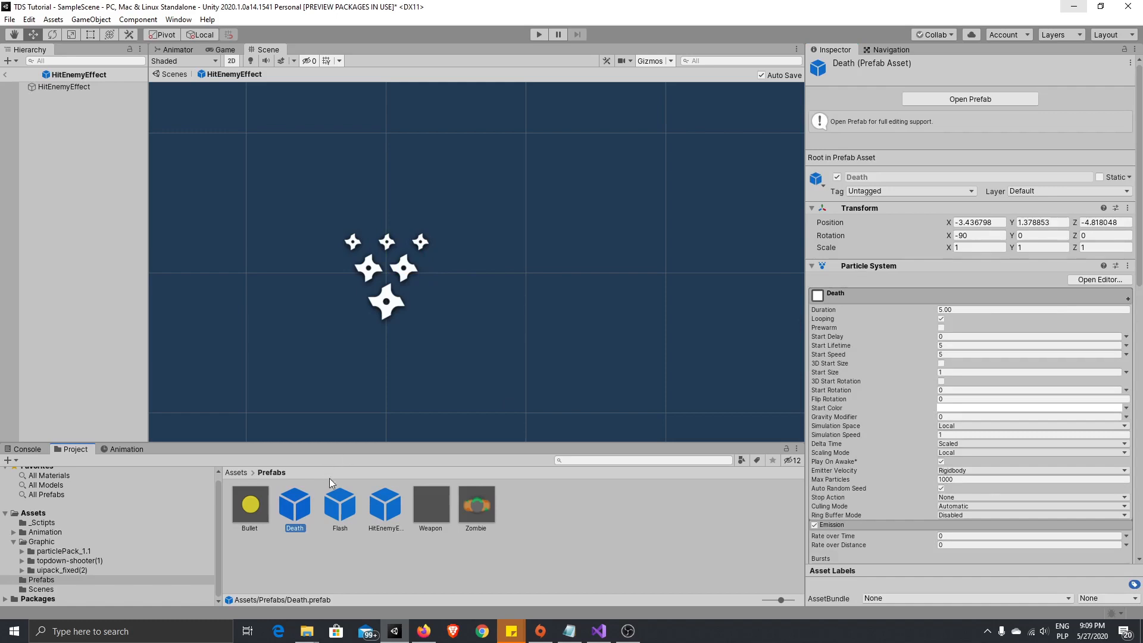
click(392, 517)
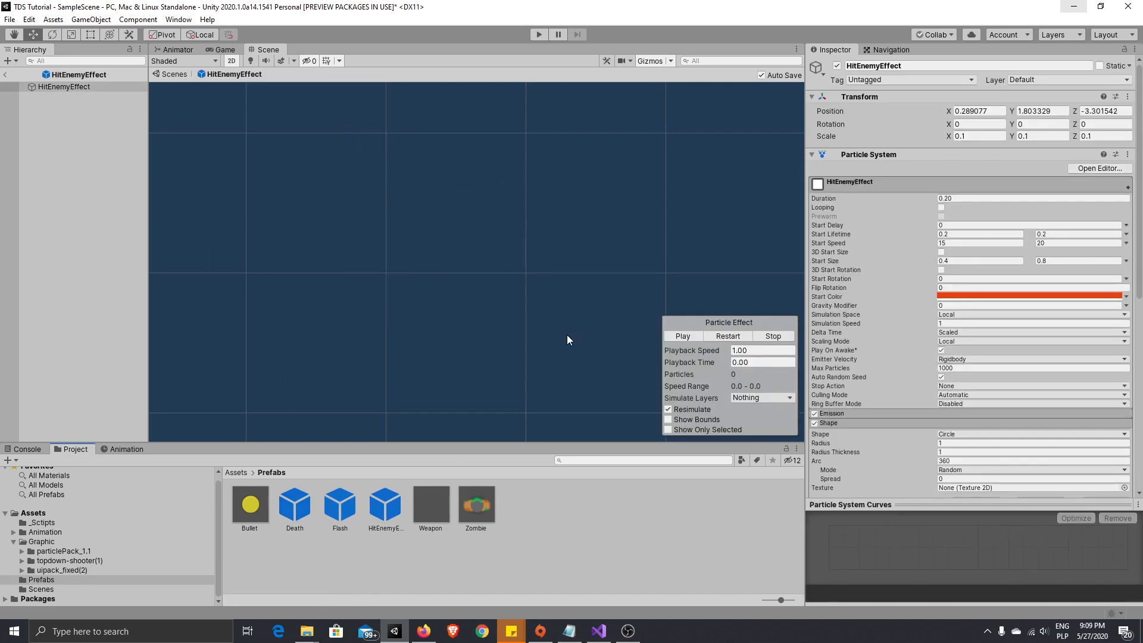
key(d)
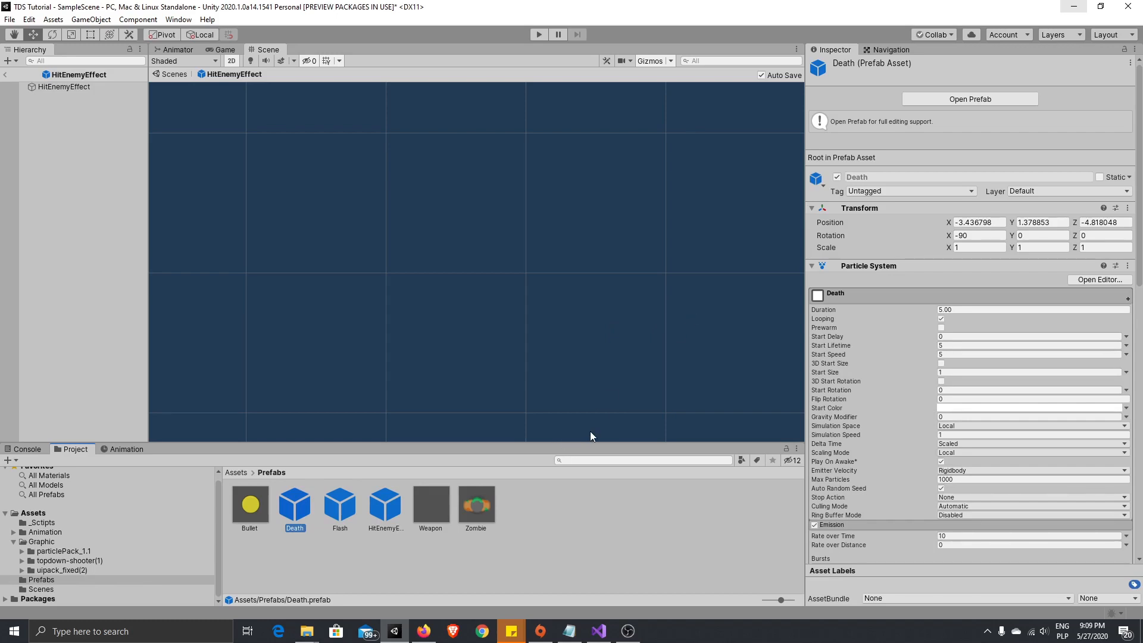
click(385, 509)
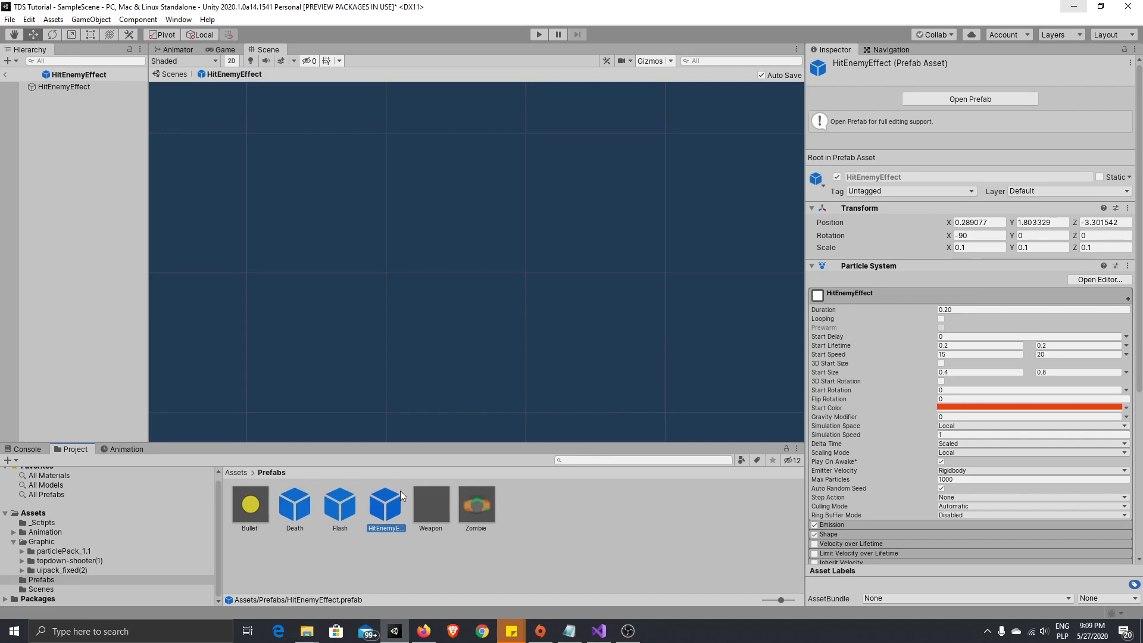
Step: Play-test the game by moving the player and shooting at the zombie, and stop play mode
click(538, 35)
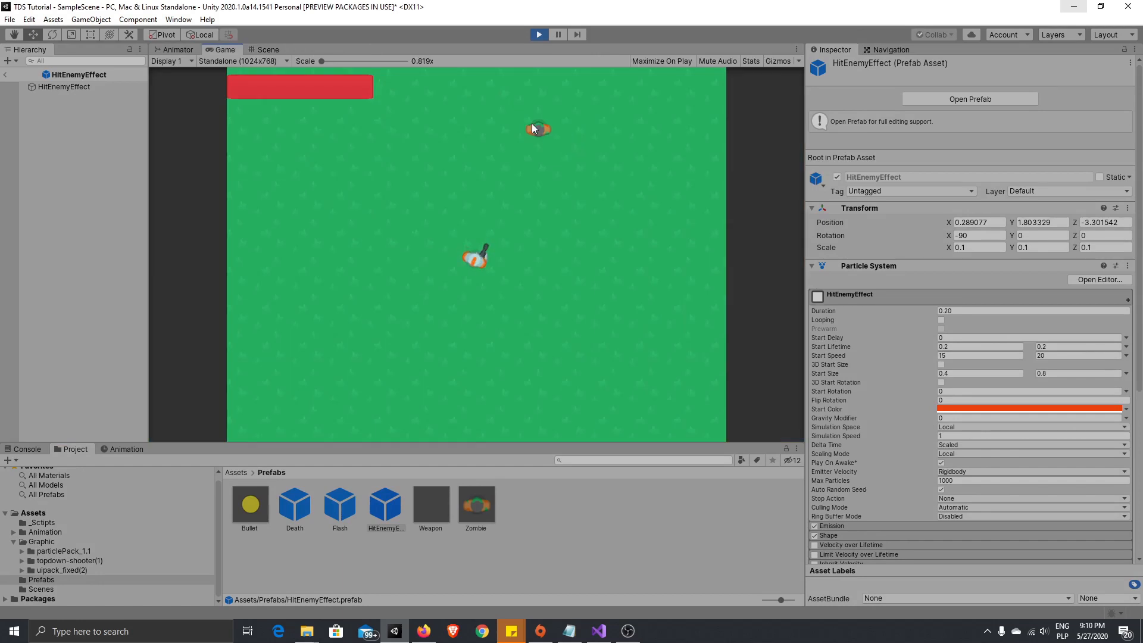
click(535, 127)
click(540, 140)
key(a)
key(w)
click(537, 137)
click(538, 138)
click(537, 136)
key(s)
click(533, 131)
key(d)
click(538, 35)
Step: Open the Death prefab for editing and change its particle emitter Shape to Circle
double_click(291, 506)
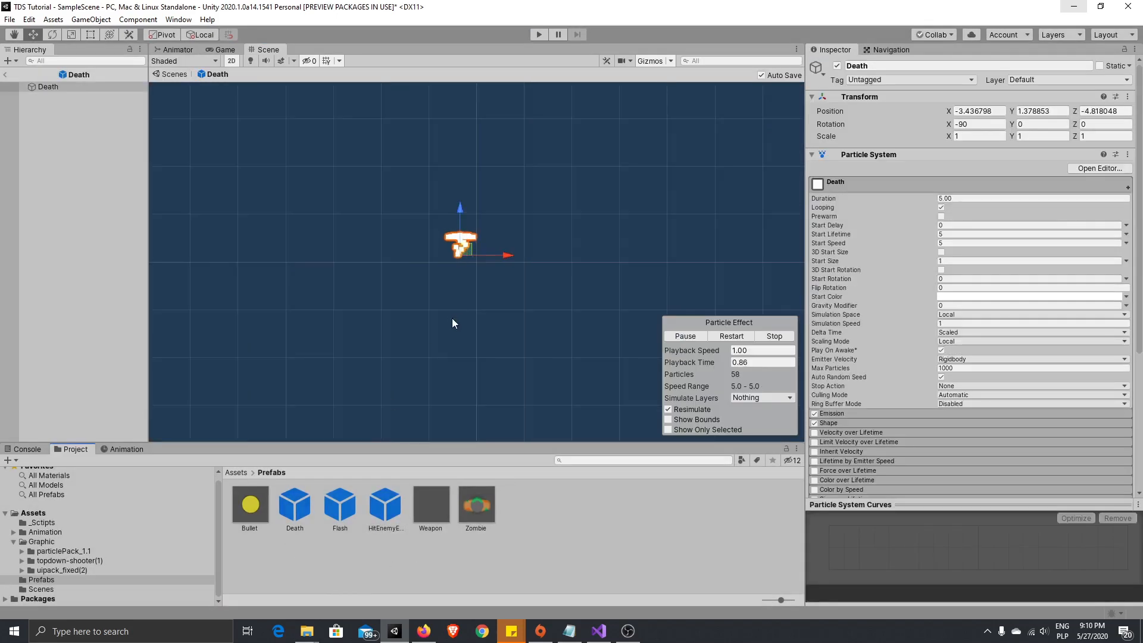
scroll(467, 254, up, 5)
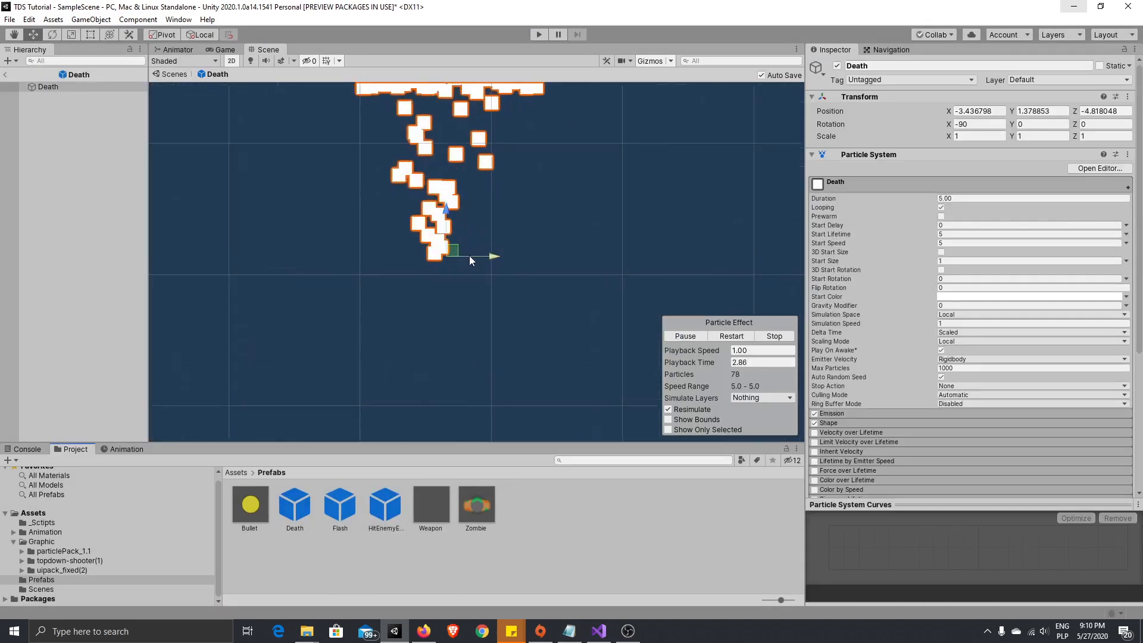
scroll(1017, 334, down, 3)
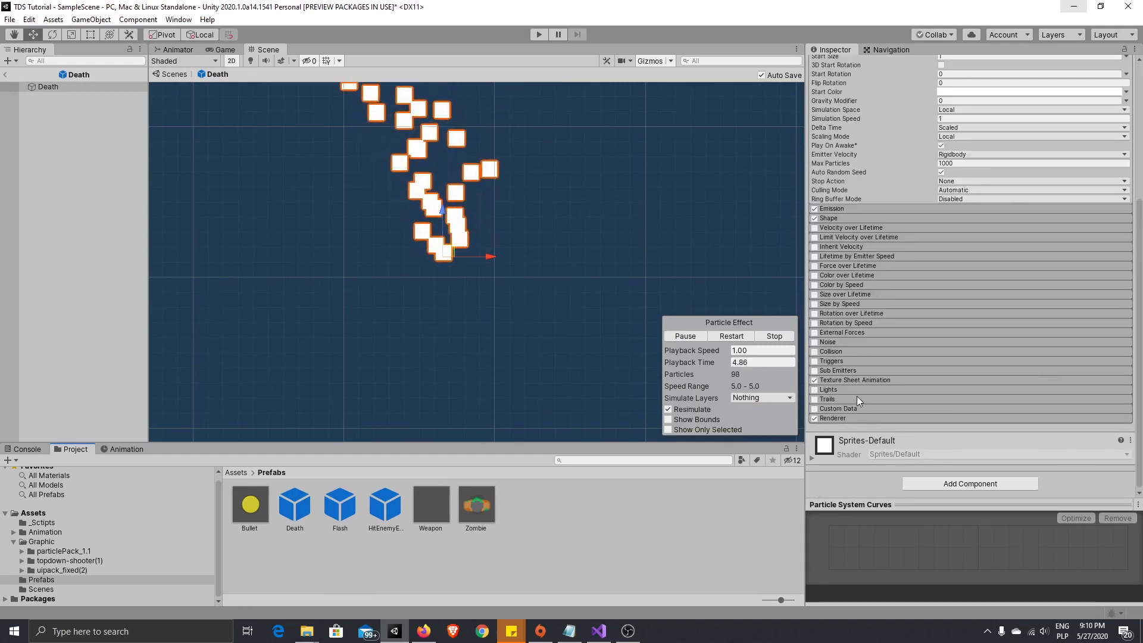
click(851, 379)
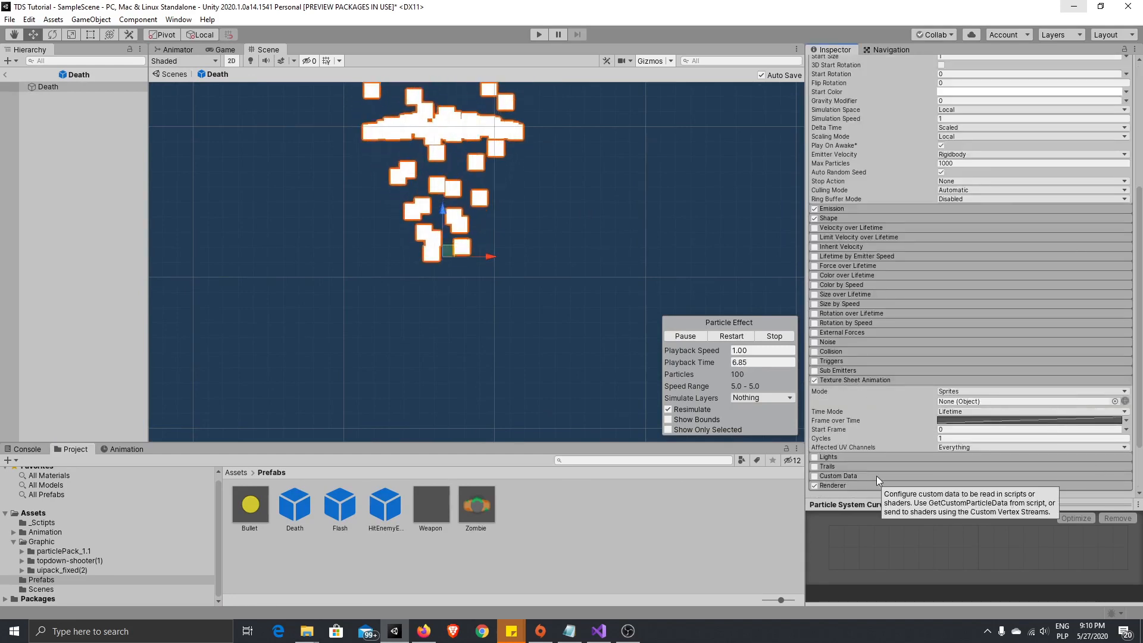
scroll(863, 351, up, 5)
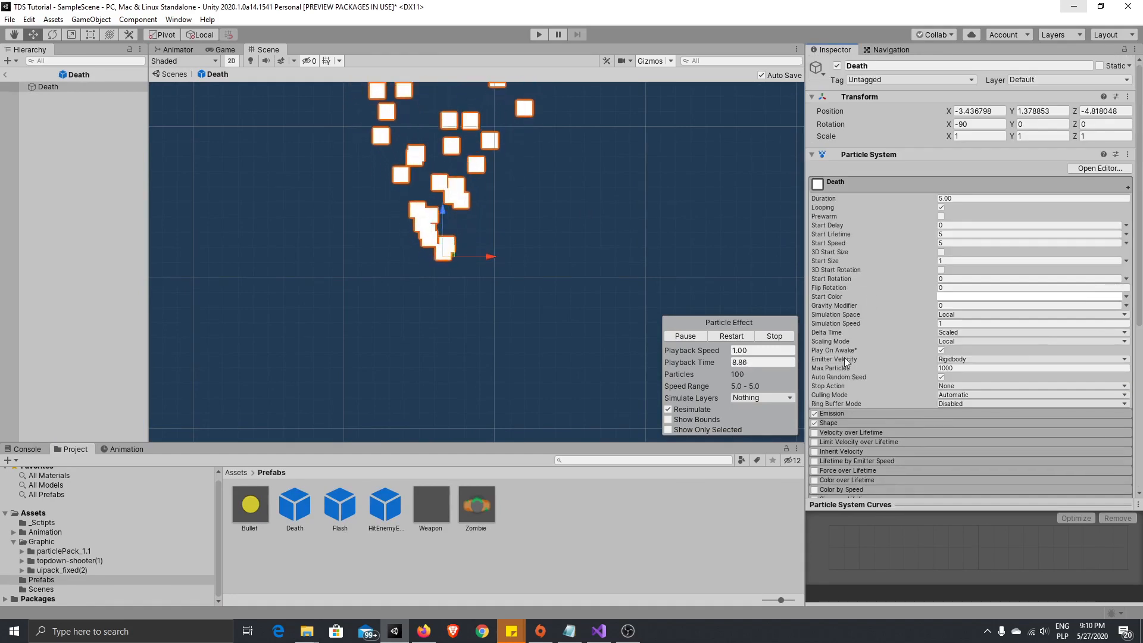
click(828, 420)
scroll(1013, 420, down, 3)
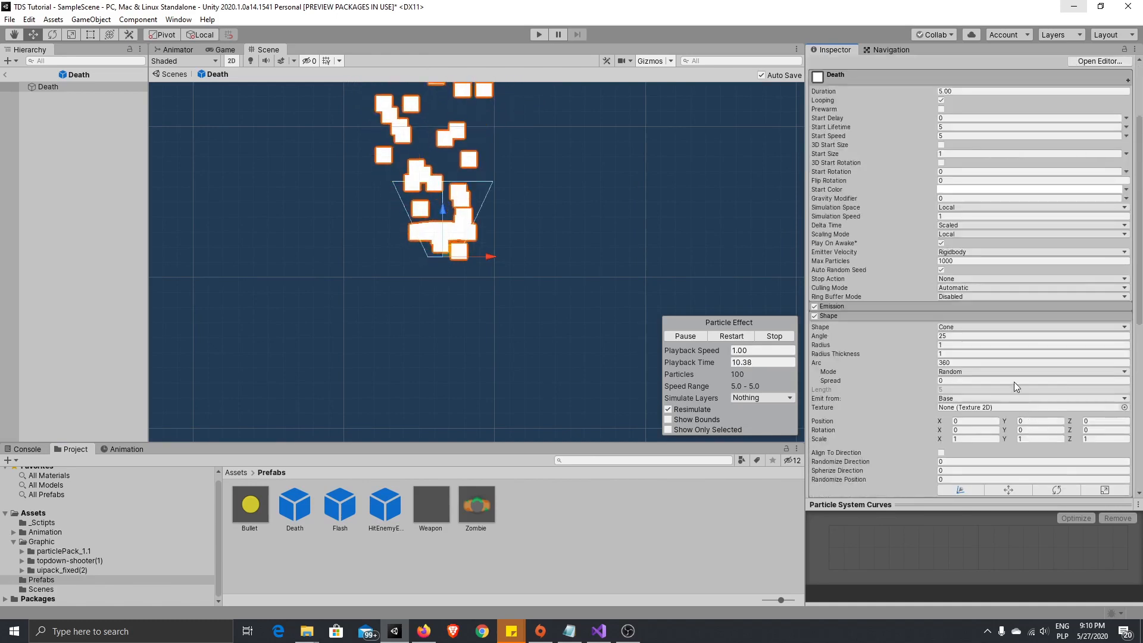
click(969, 326)
click(1035, 469)
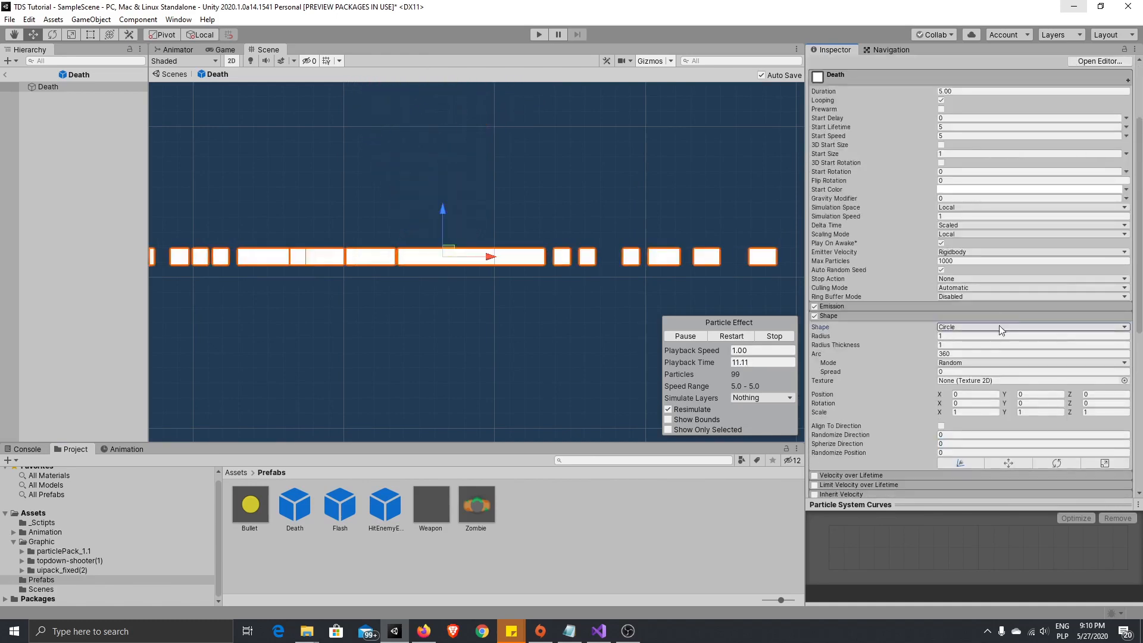
Step: Set the Death prefab's X rotation to 0 and its X, Y and Z position to 0
scroll(998, 362, up, 3)
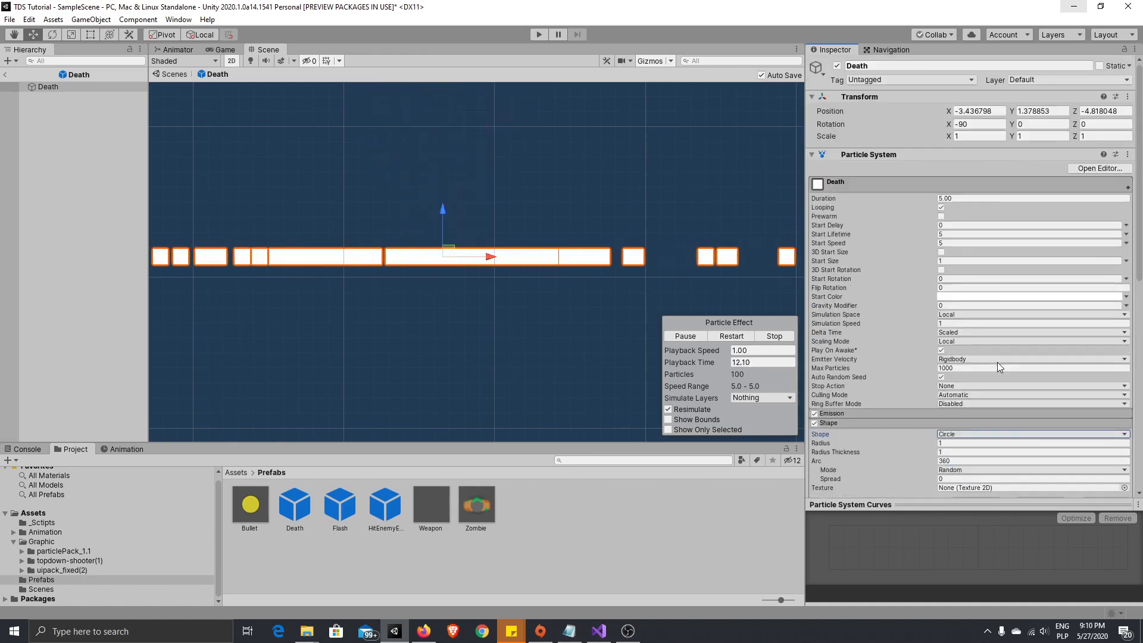
click(964, 124)
text(0)
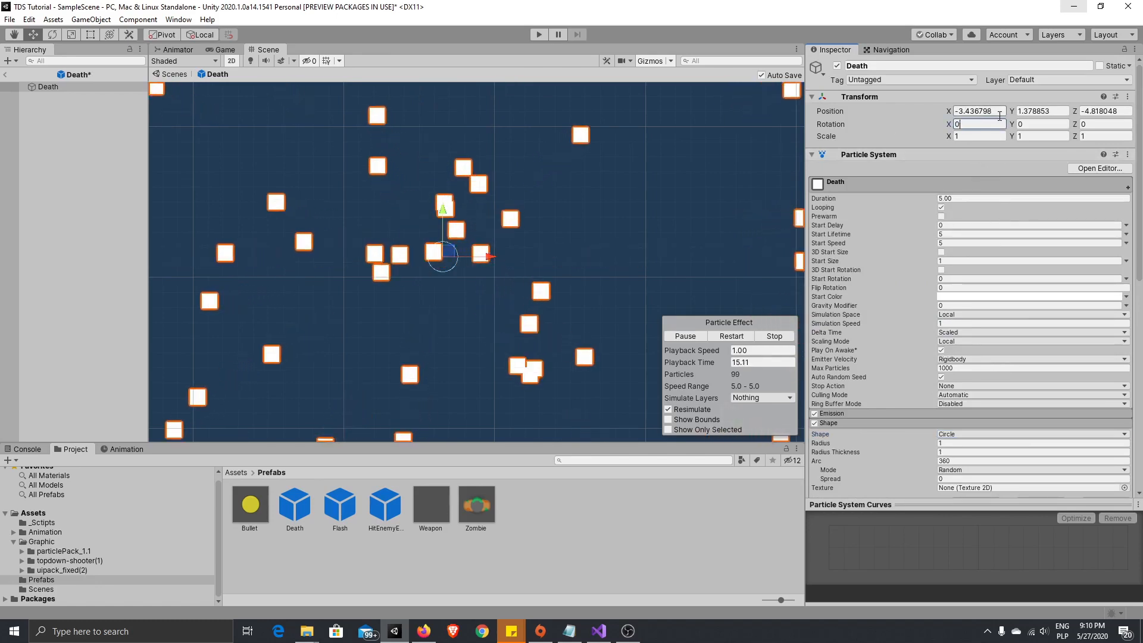
click(980, 111)
text(0)
key(Tab)
text(0)
key(Tab)
text(0)
click(961, 296)
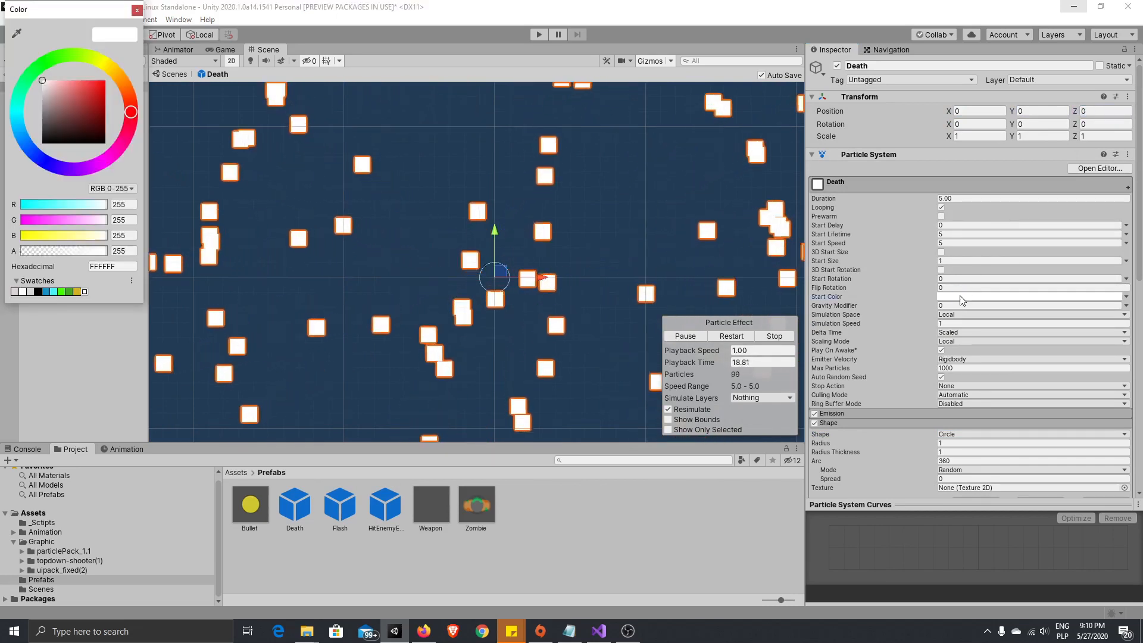
click(100, 88)
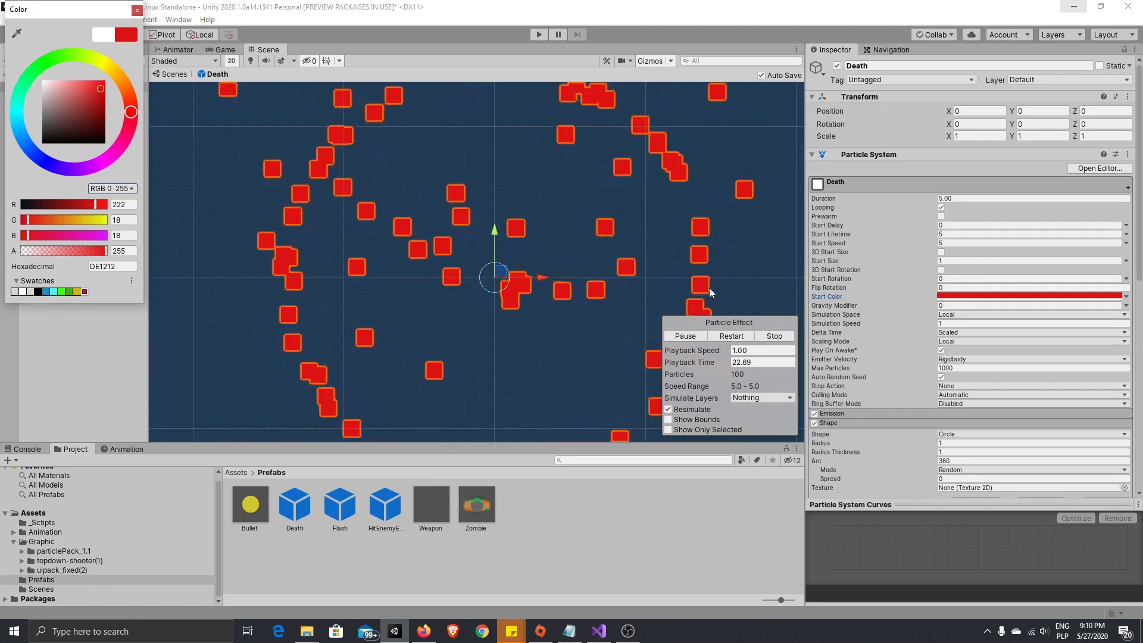
click(1125, 297)
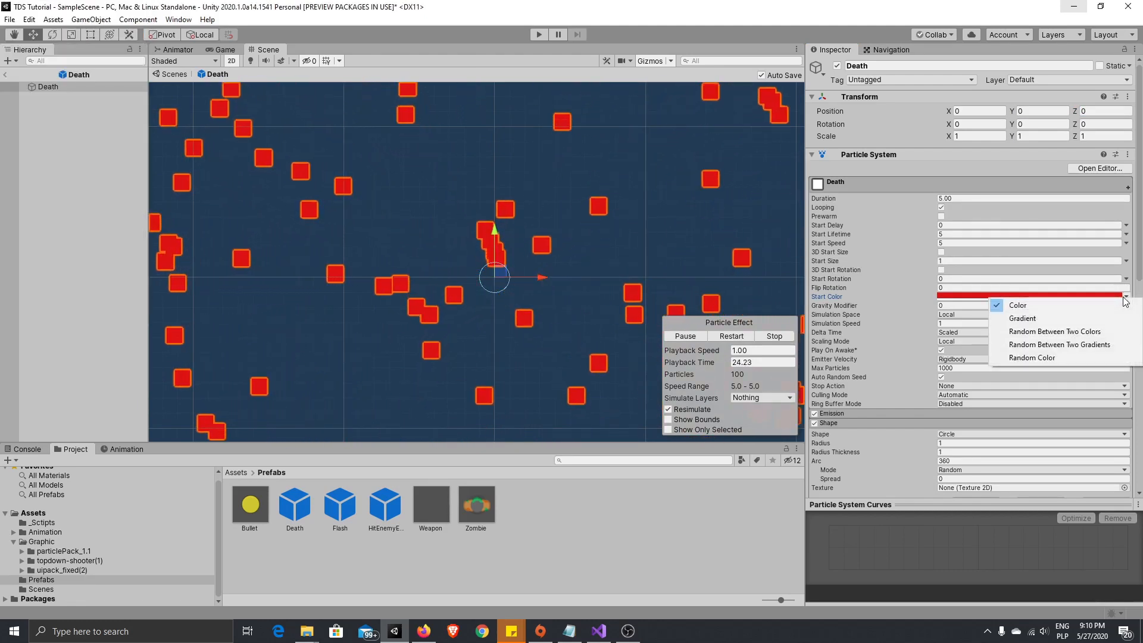
click(1071, 302)
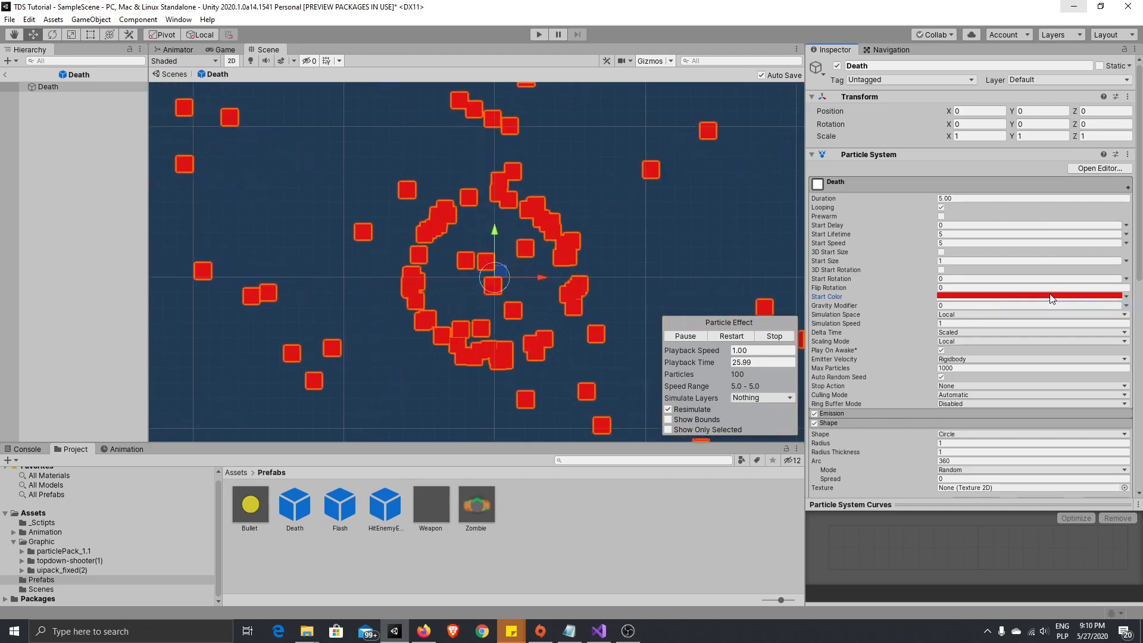
click(1110, 295)
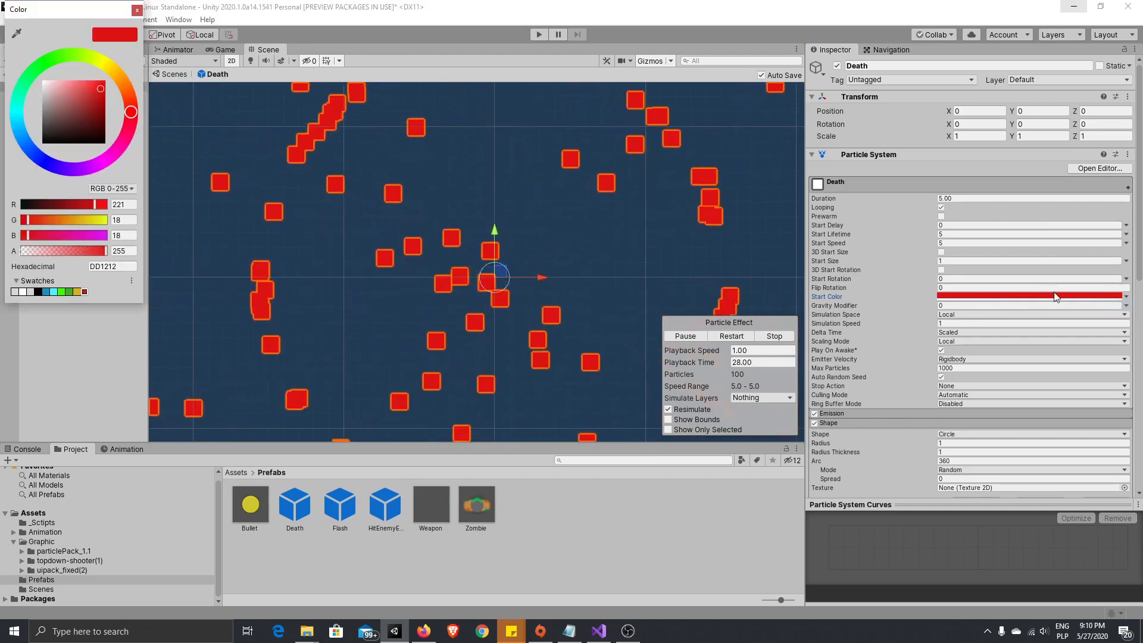
click(42, 83)
drag(41, 82, 41, 77)
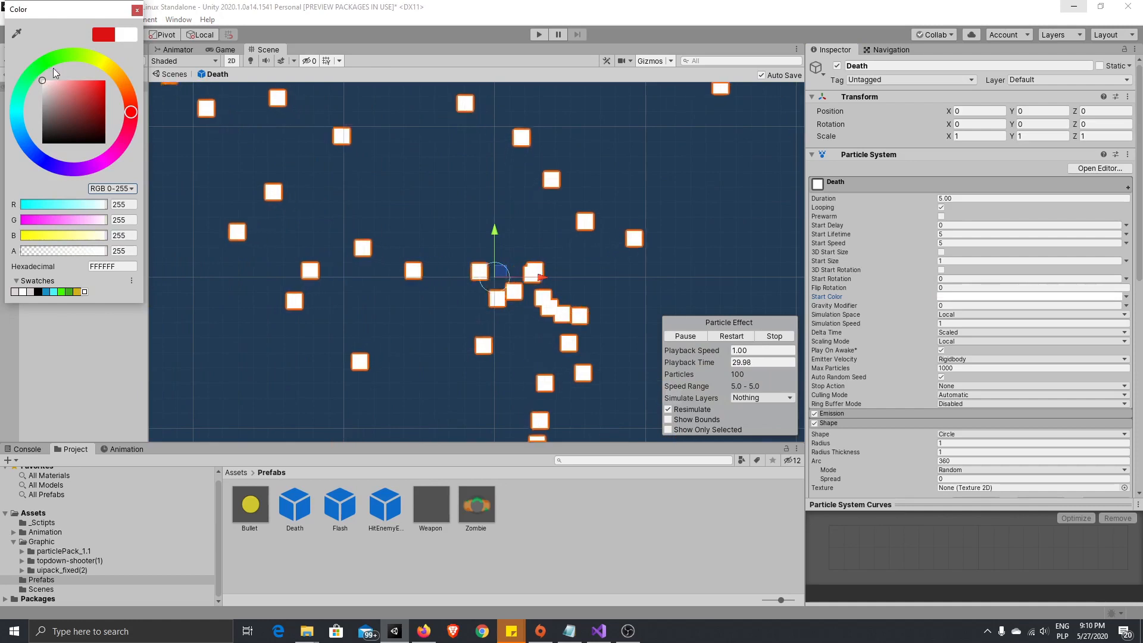
click(356, 159)
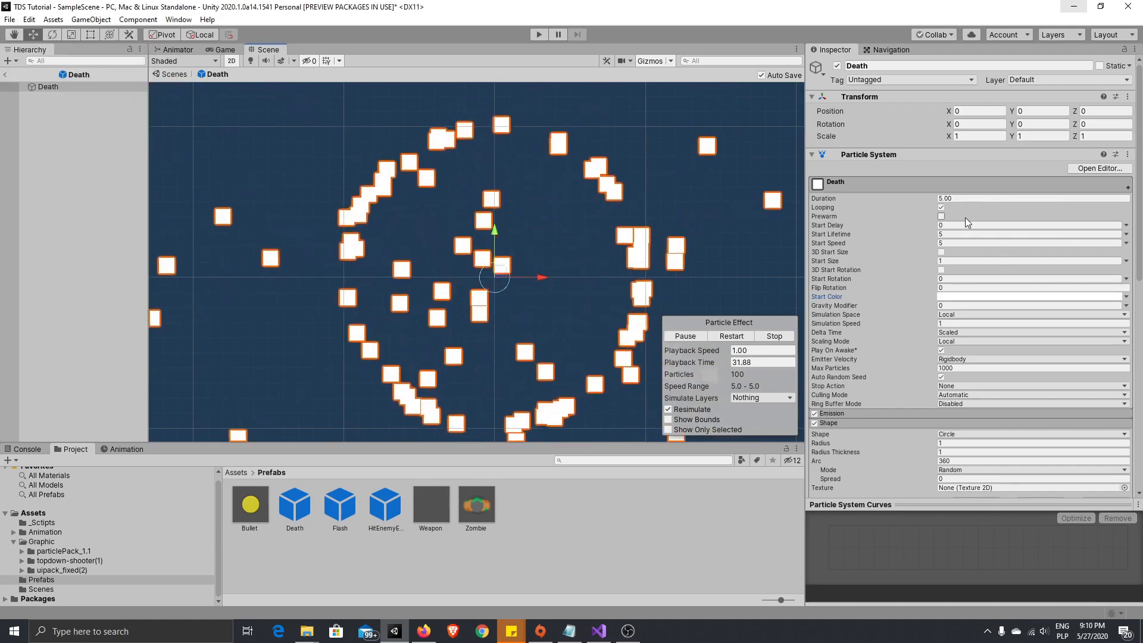
Step: Set the Death particle system's Duration to 0.3 and its Start Lifetime to random between the constants 0.1 and 0.3
click(960, 199)
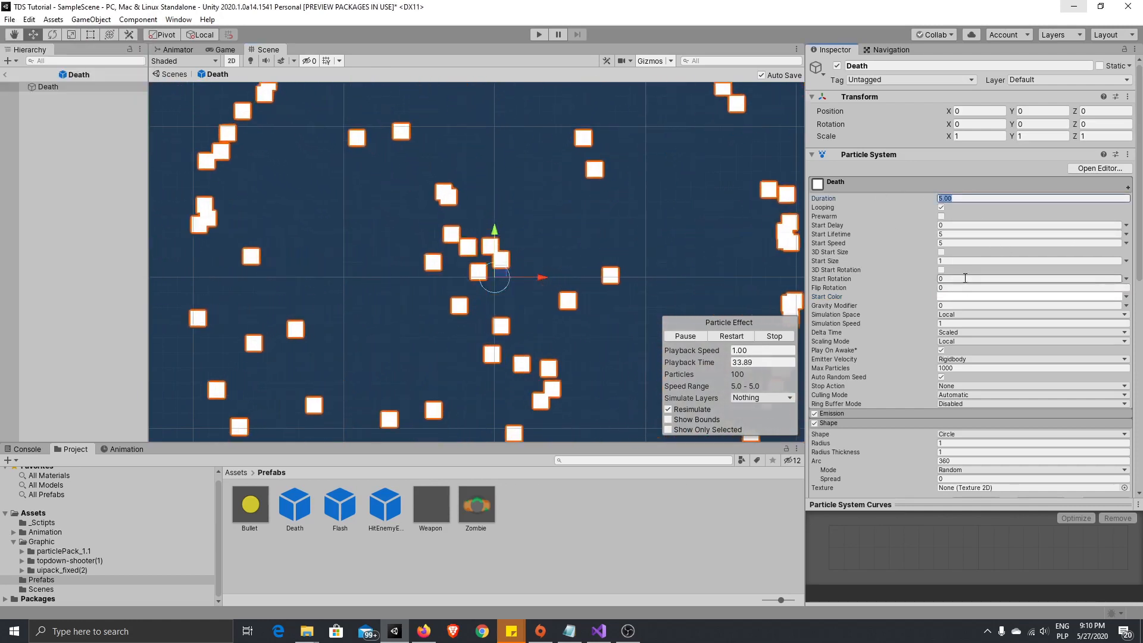
text(0,3)
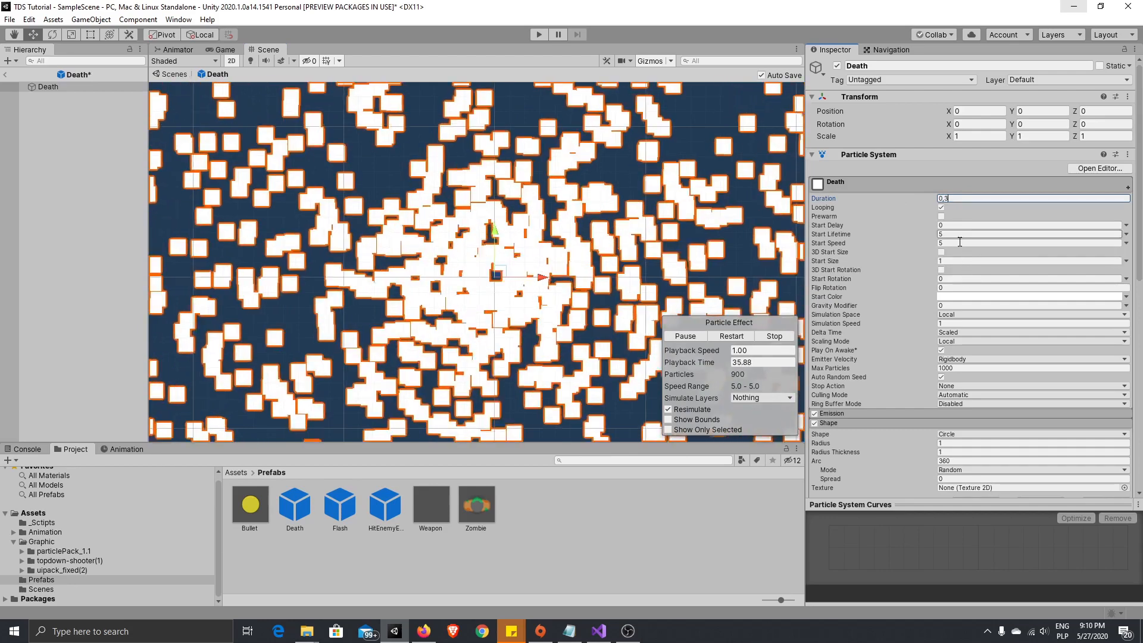
click(957, 234)
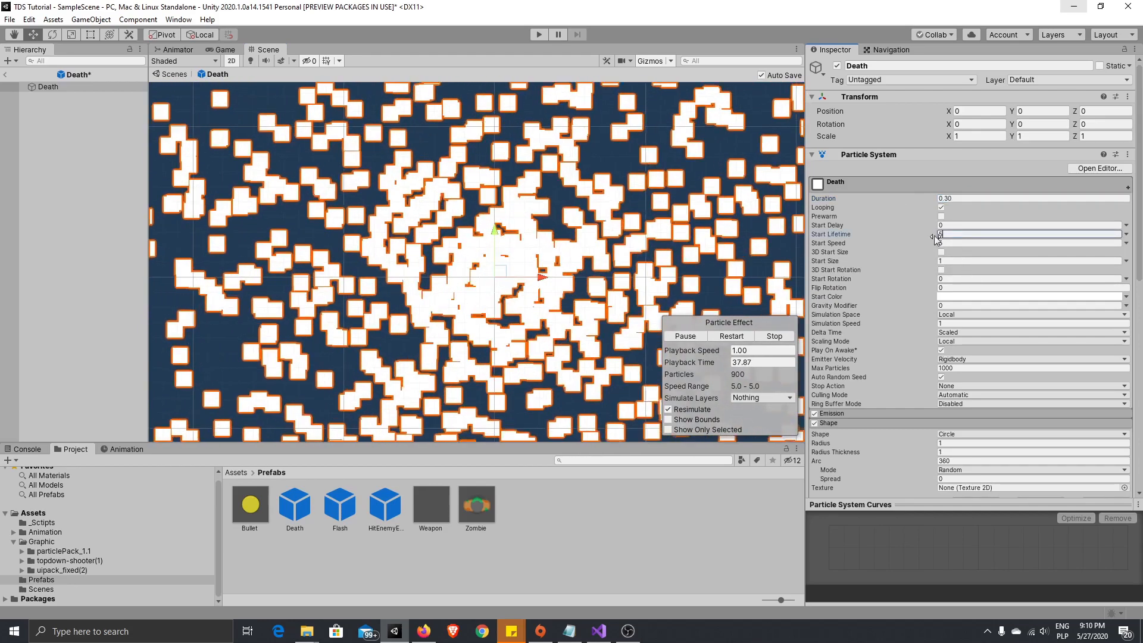
click(1125, 234)
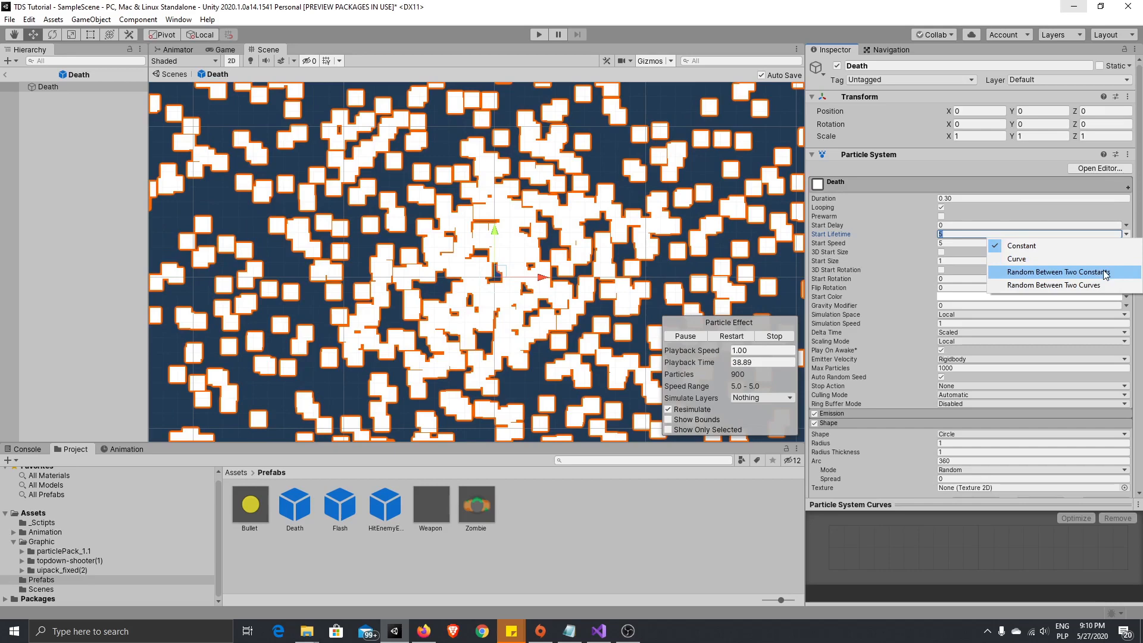
click(1105, 272)
text(0,1)
key(Tab)
text(0,3)
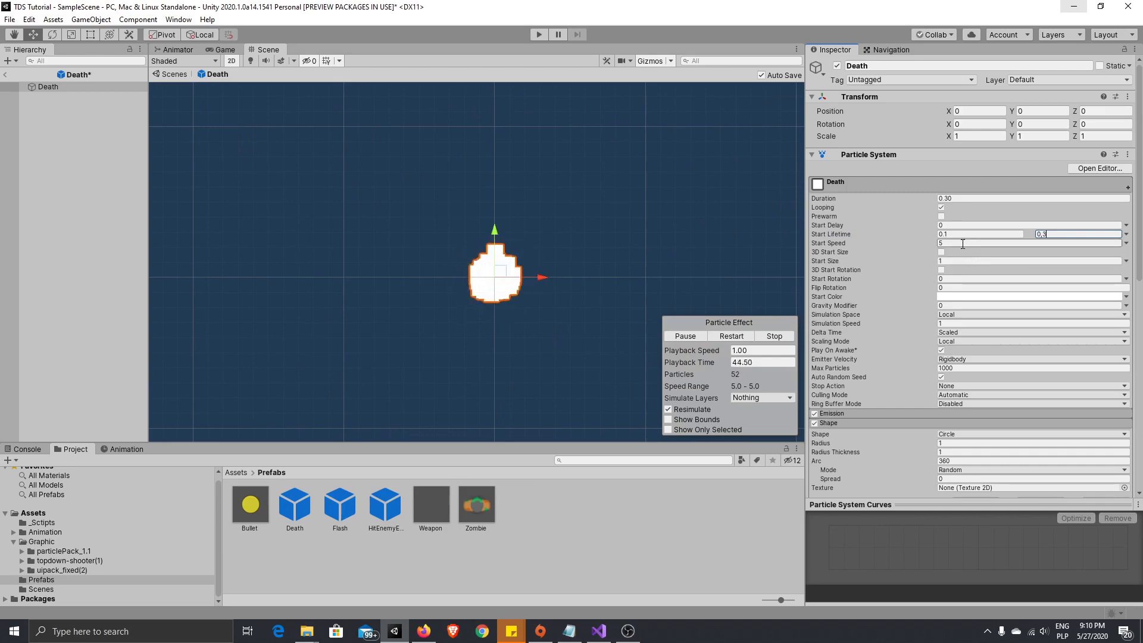
Step: Make the Death particles' Start Speed random between the constants 5 and 10, and their Start Size random between 0.5 and 1
click(1126, 243)
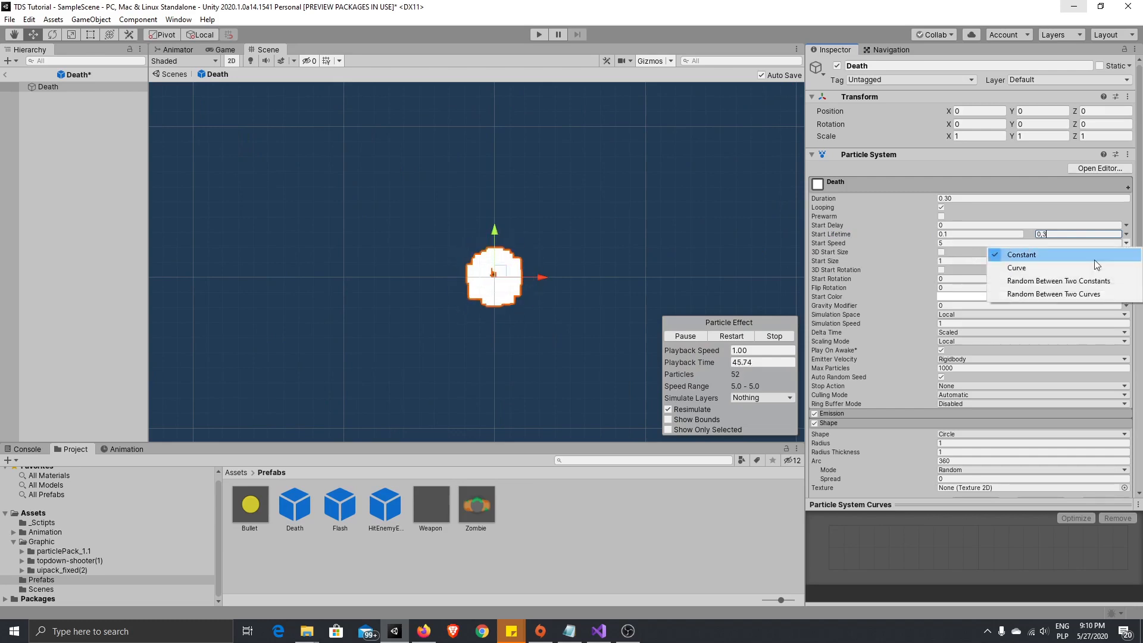
click(1054, 279)
key(Tab)
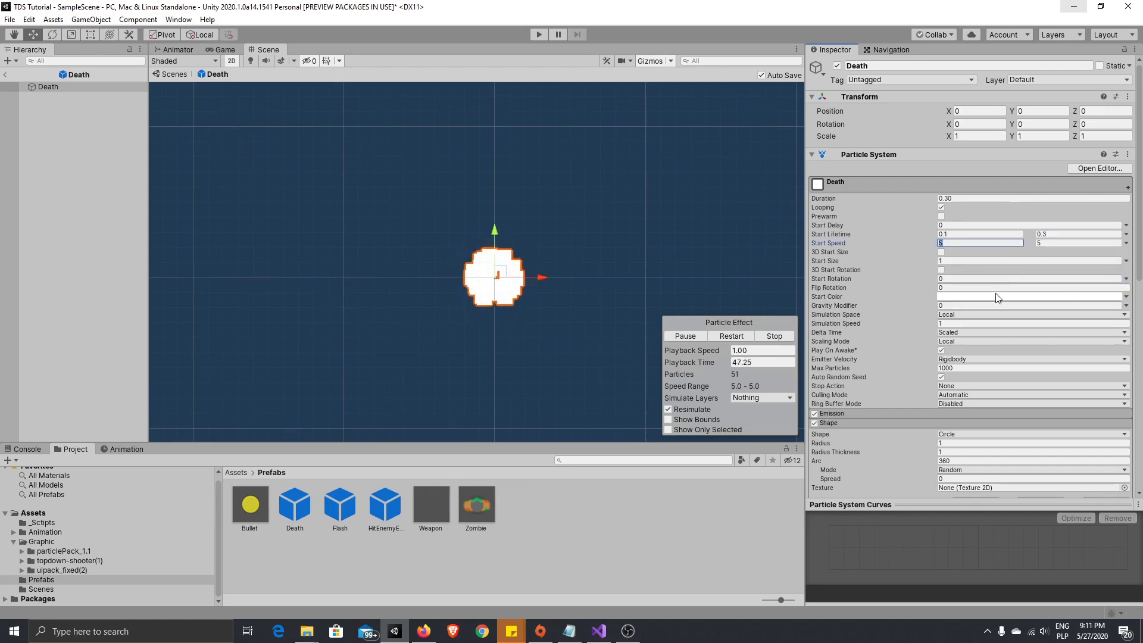
text(10)
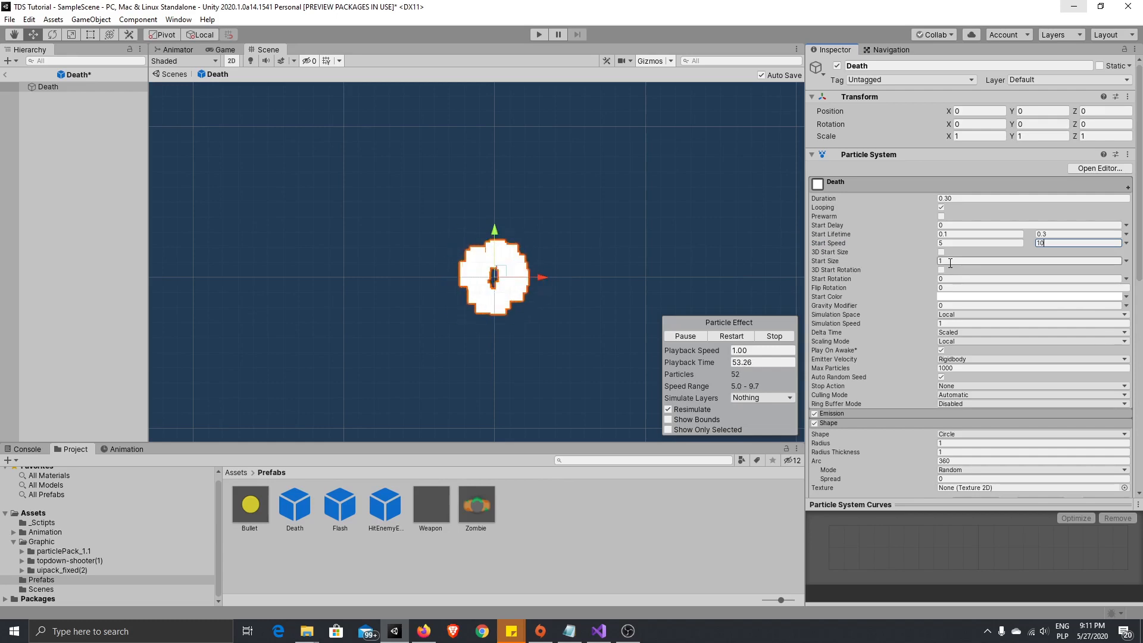
click(1125, 261)
click(1052, 299)
drag(964, 261, 911, 280)
text(0,5)
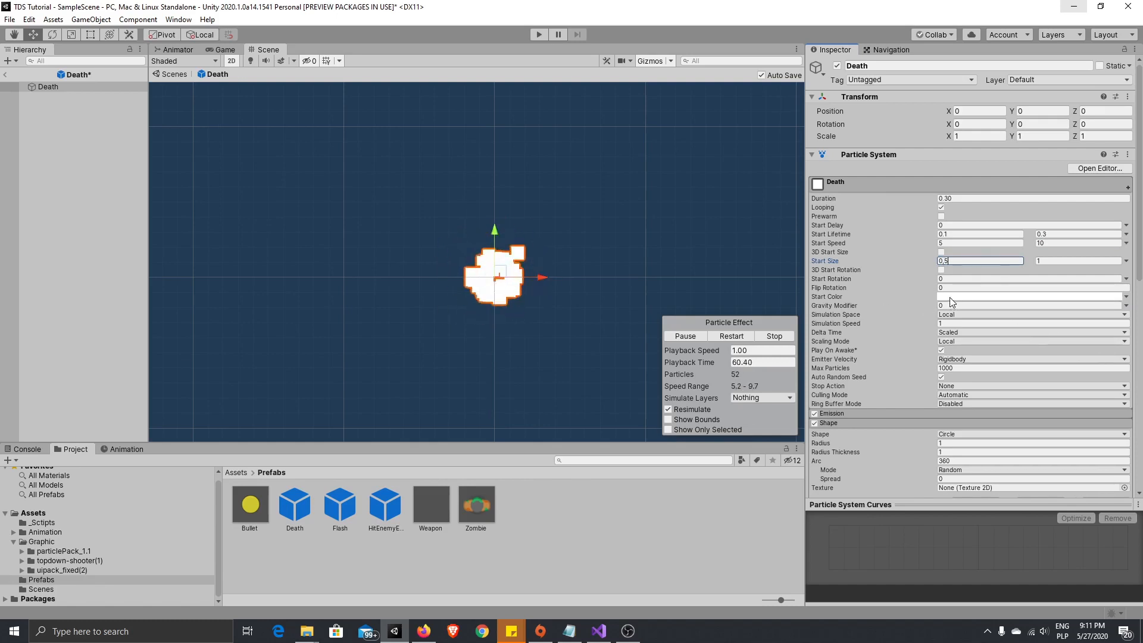
Step: Set the Death particles' Start Color to random between two colors, red EF0B0B and green 38B536
click(1126, 296)
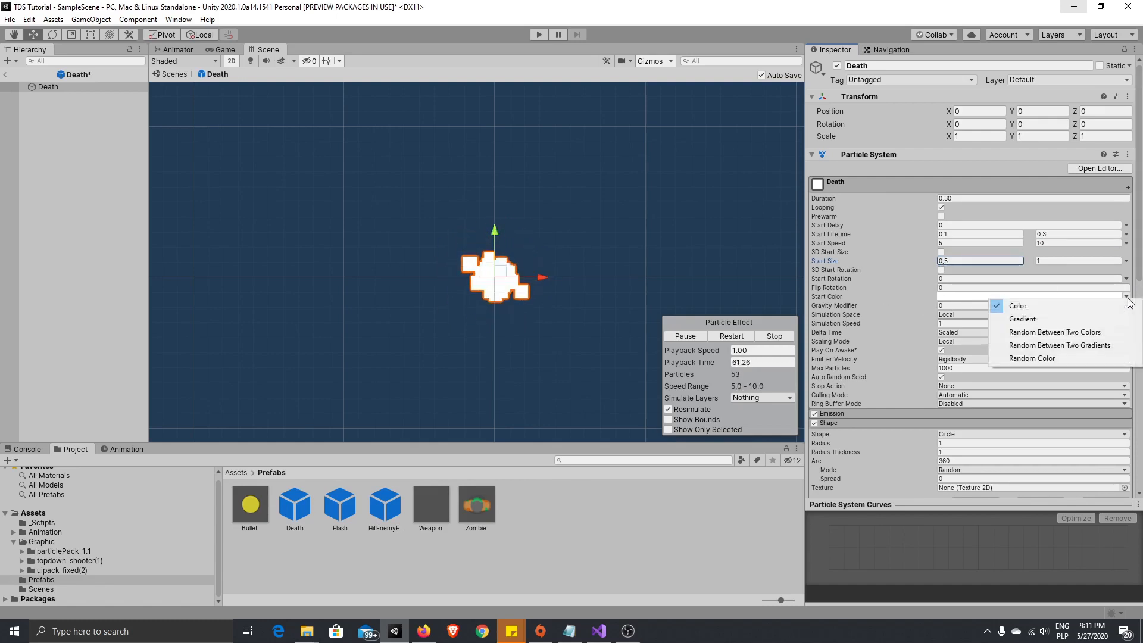
click(1119, 333)
click(979, 299)
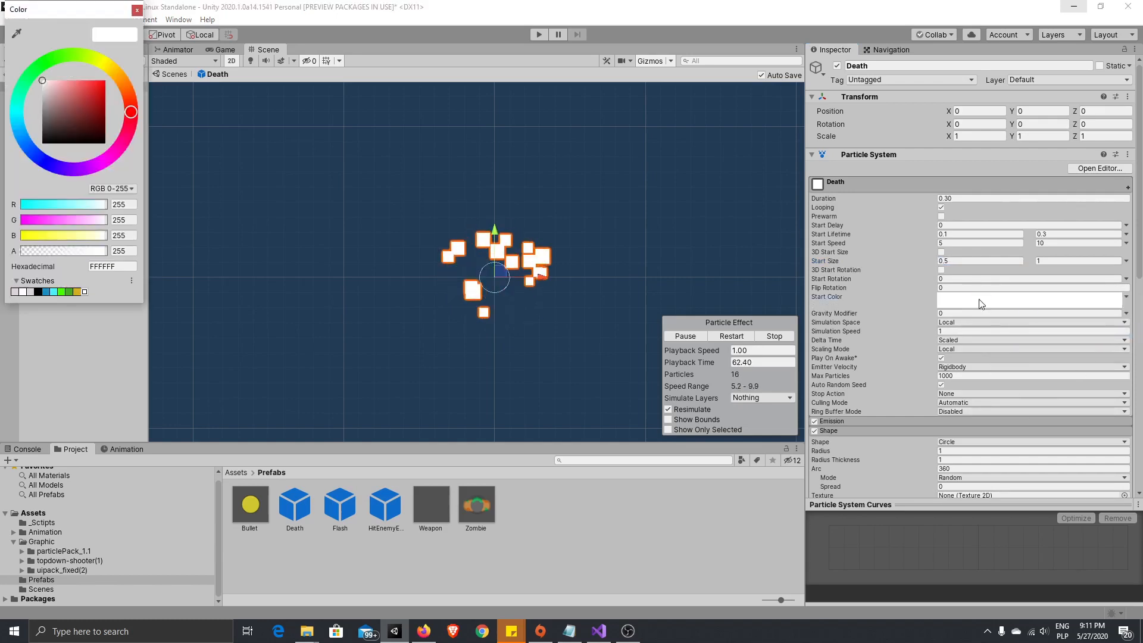
drag(103, 87, 103, 84)
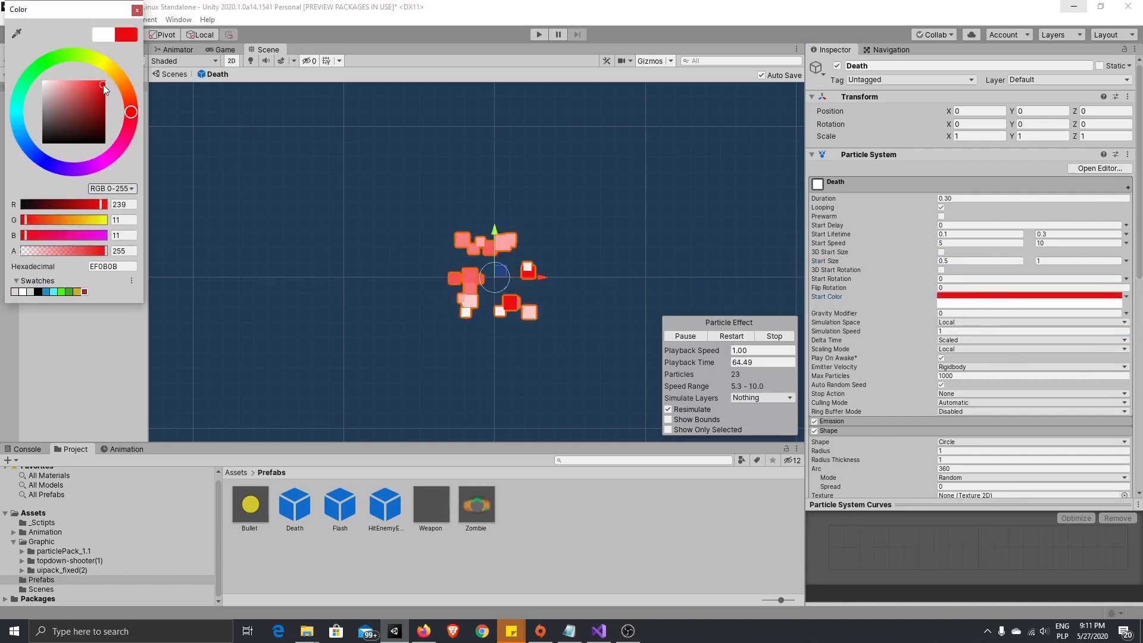
click(953, 305)
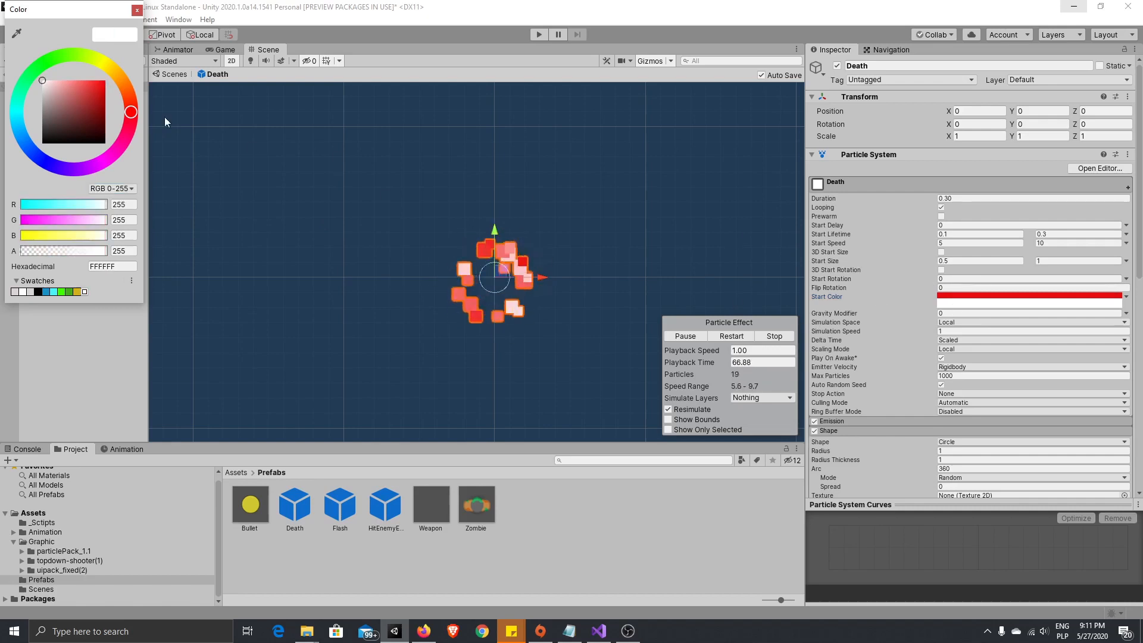
click(45, 60)
drag(79, 86, 87, 99)
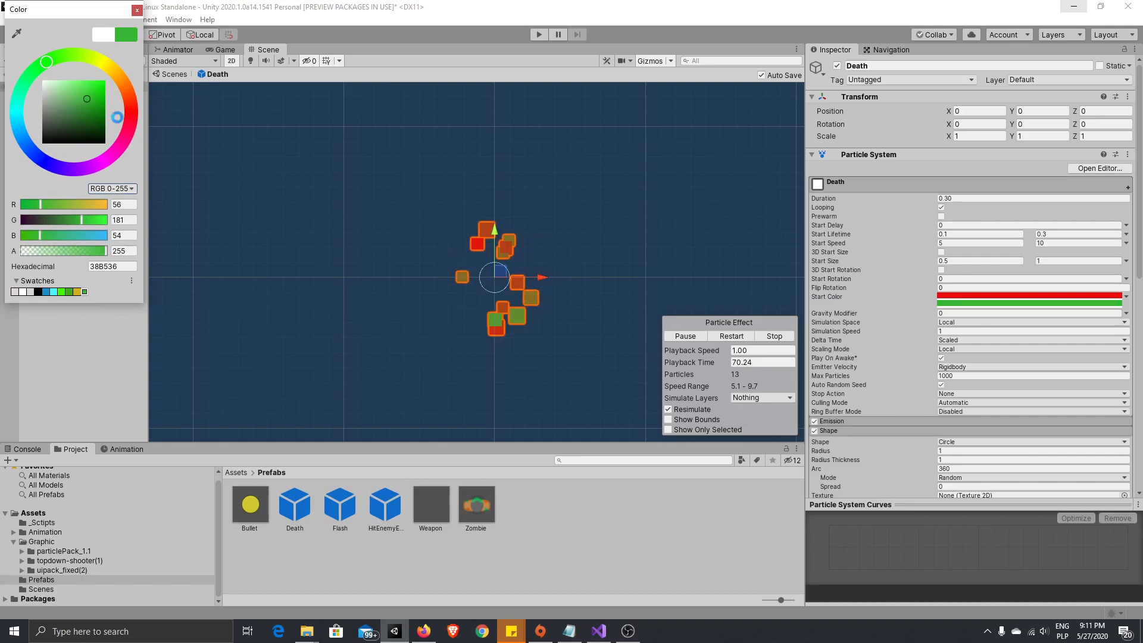
click(666, 197)
Step: Enable Color over Lifetime on the Death particles and make its gradient fade to fully transparent at the 100% location
scroll(1026, 377, down, 12)
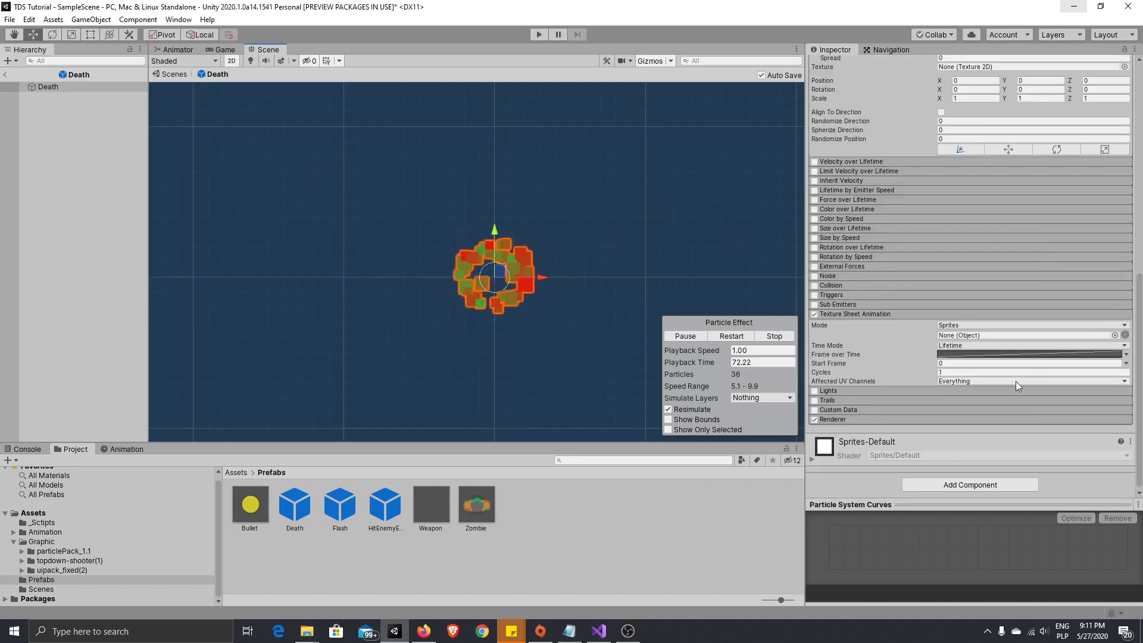
scroll(1016, 381, up, 8)
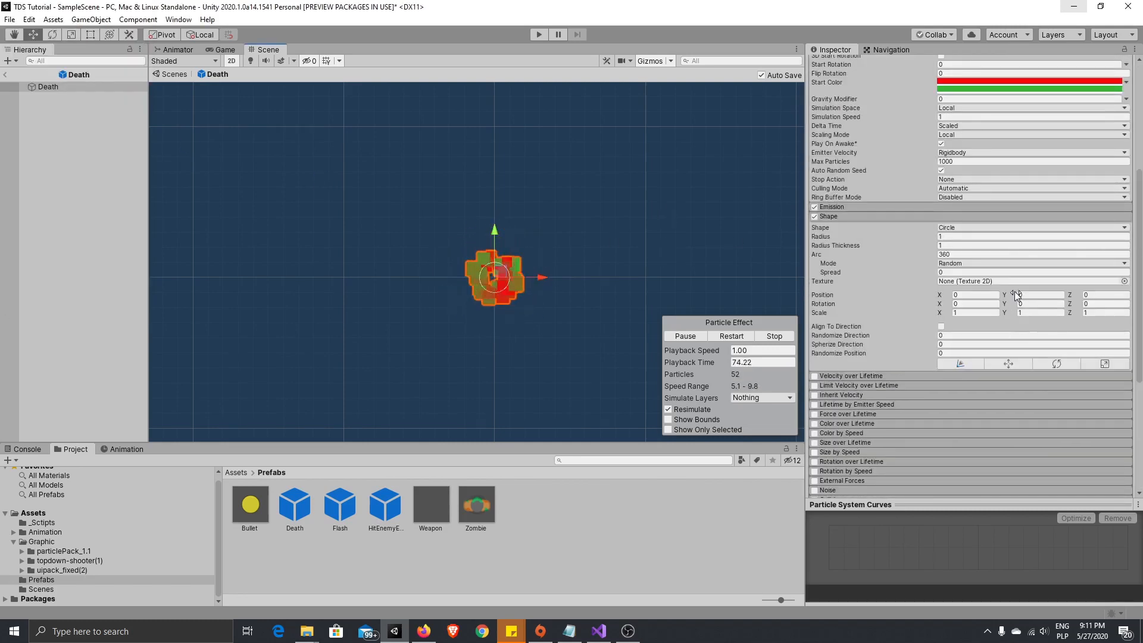
scroll(1013, 247, down, 8)
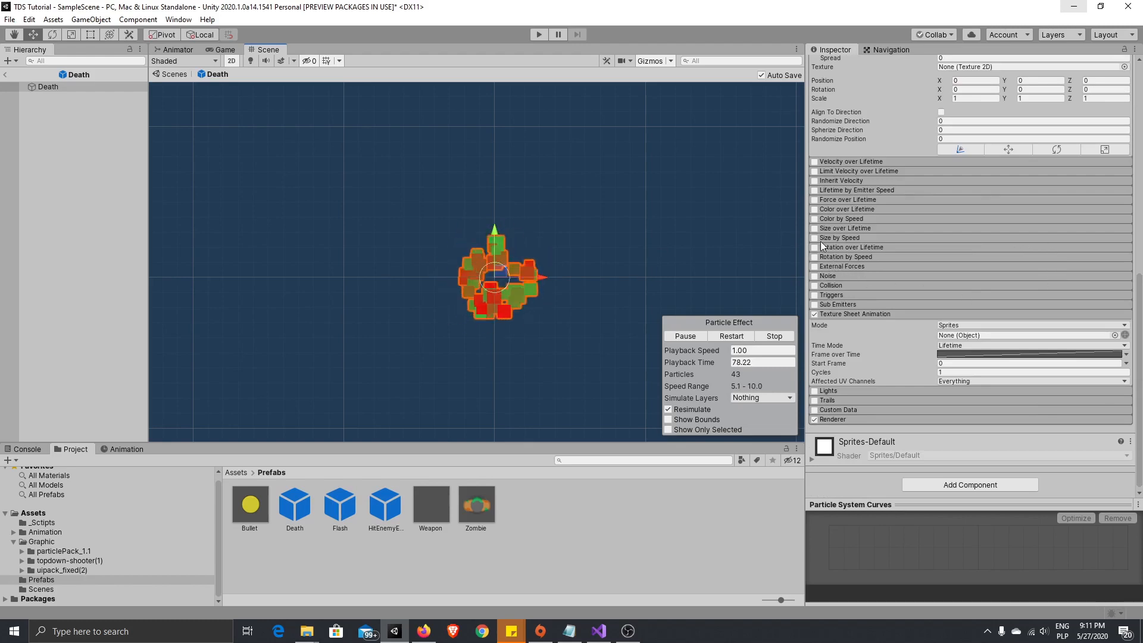
click(815, 209)
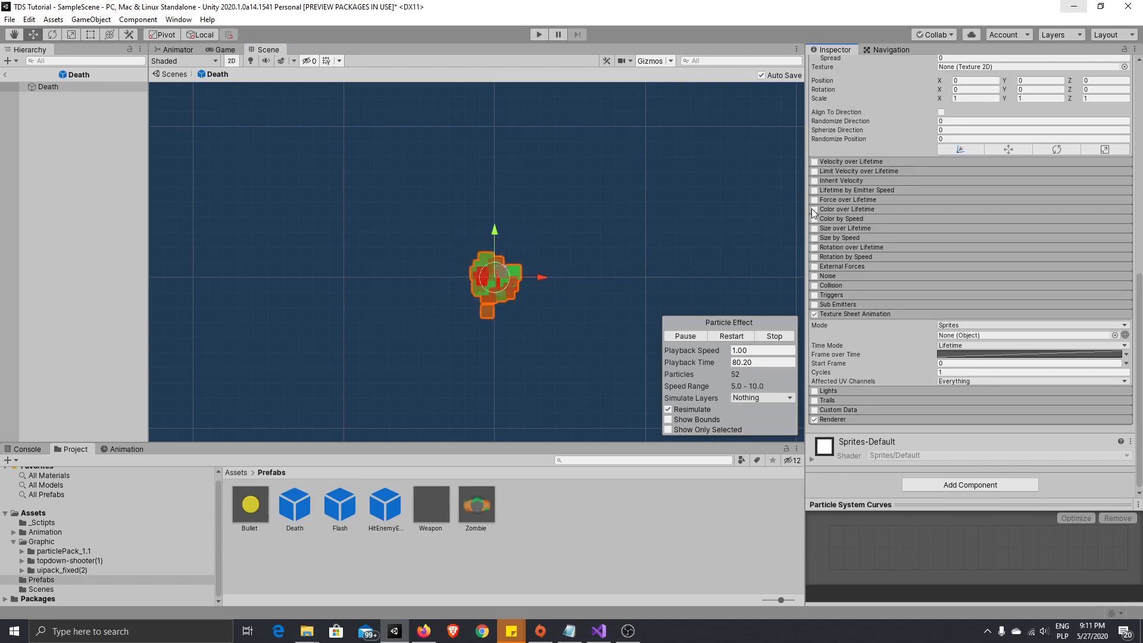
click(839, 209)
click(1120, 220)
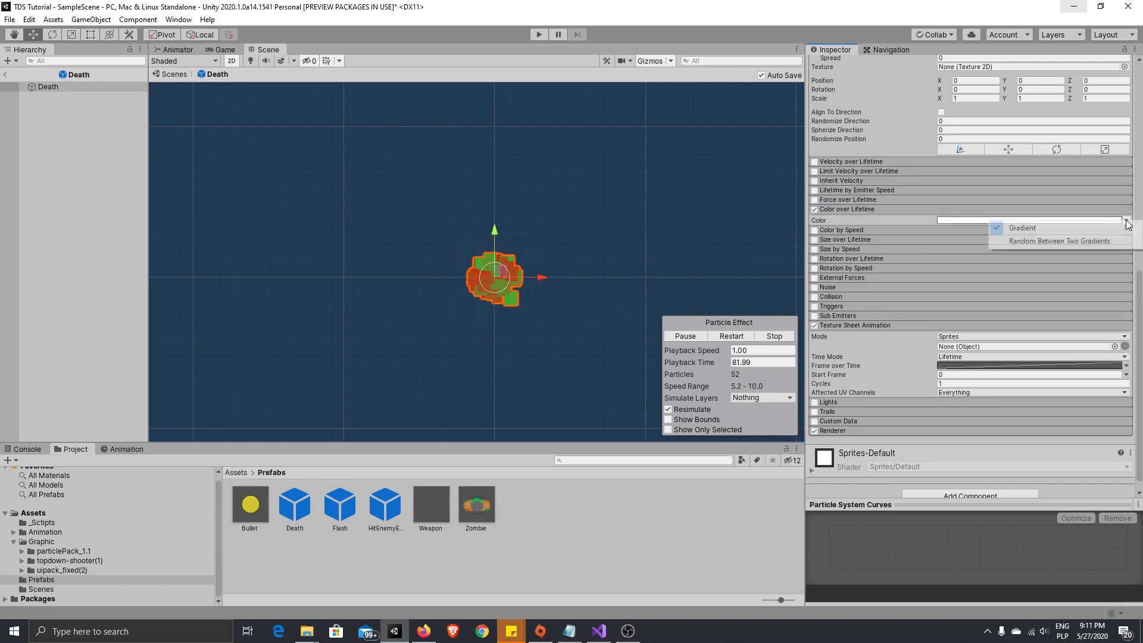
click(952, 221)
click(952, 219)
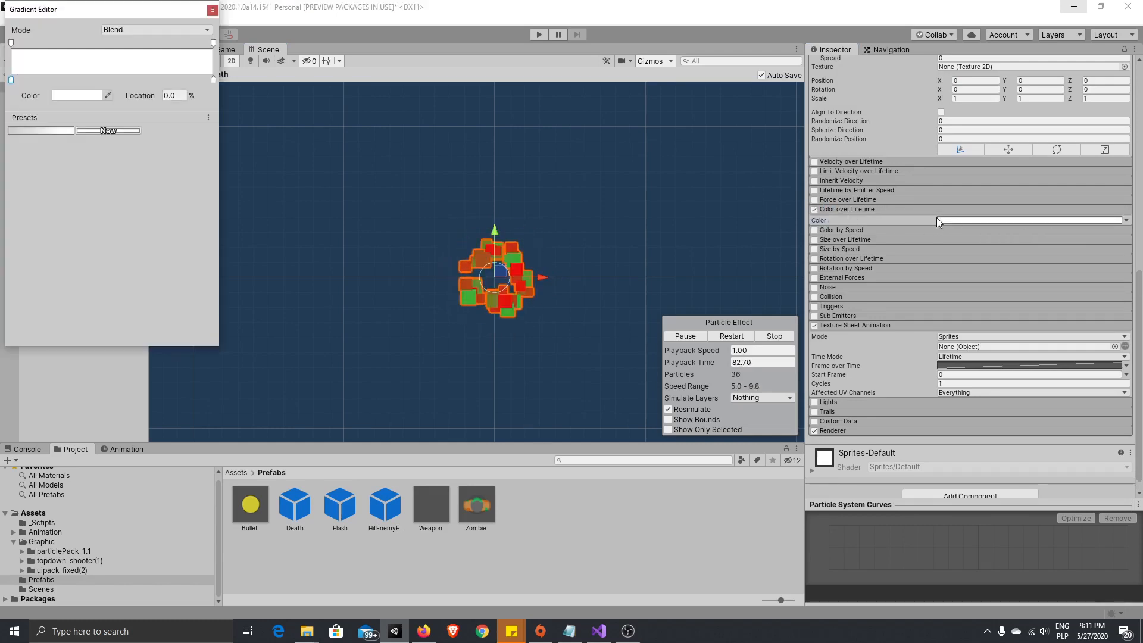
click(214, 42)
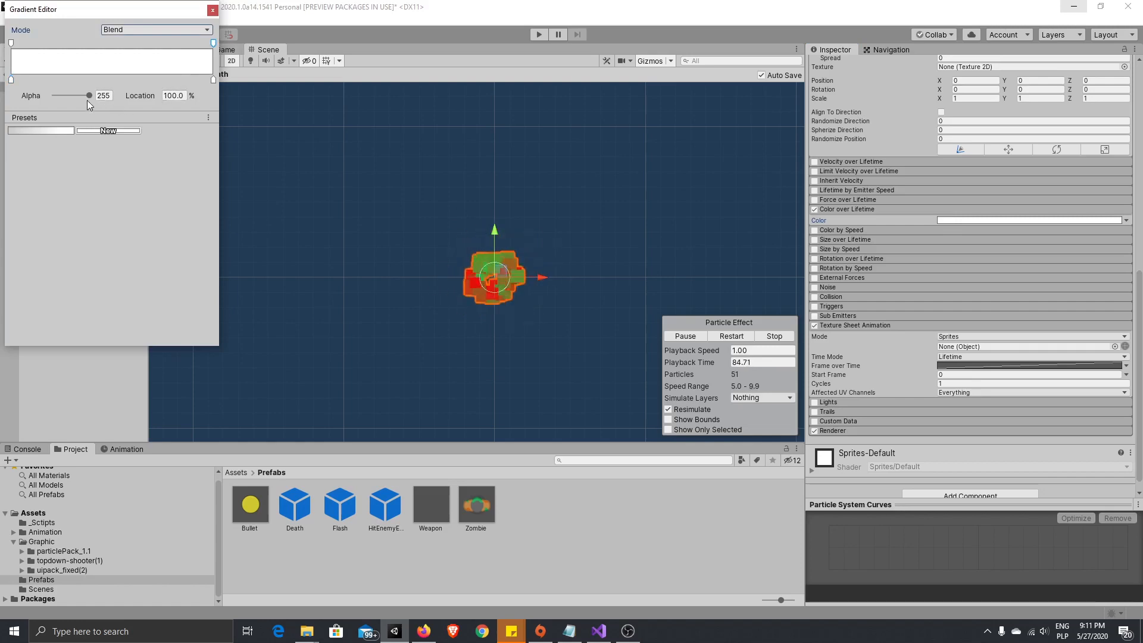
drag(88, 96, 45, 96)
click(609, 202)
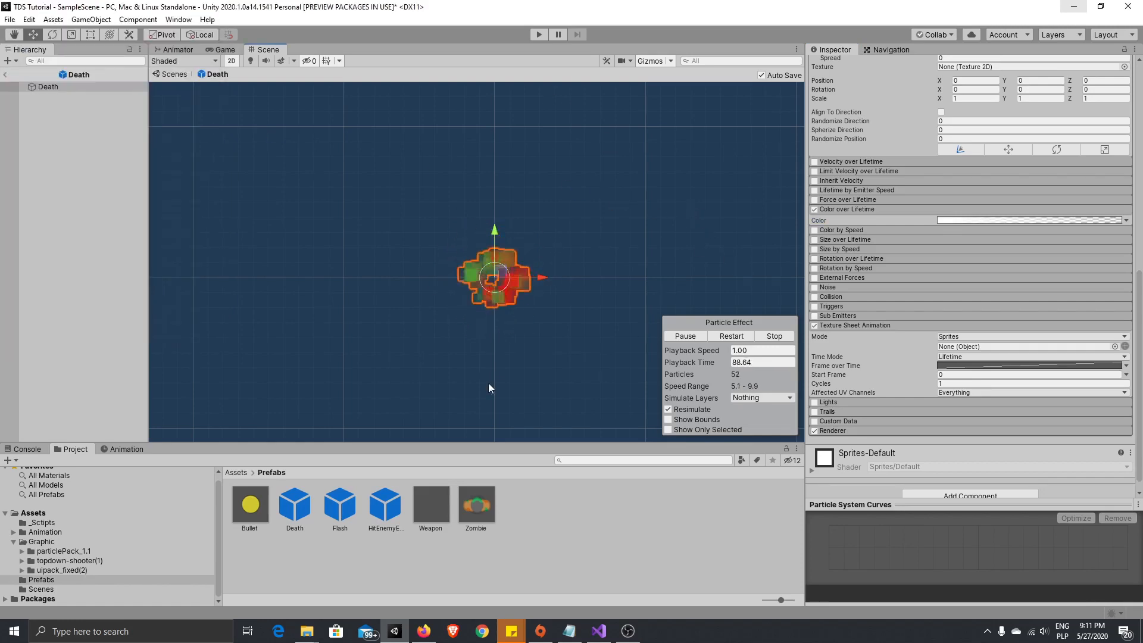
Step: Leave the Death prefab for the main scene and open the Zombie's HealthSystem script in Visual Studio
click(604, 402)
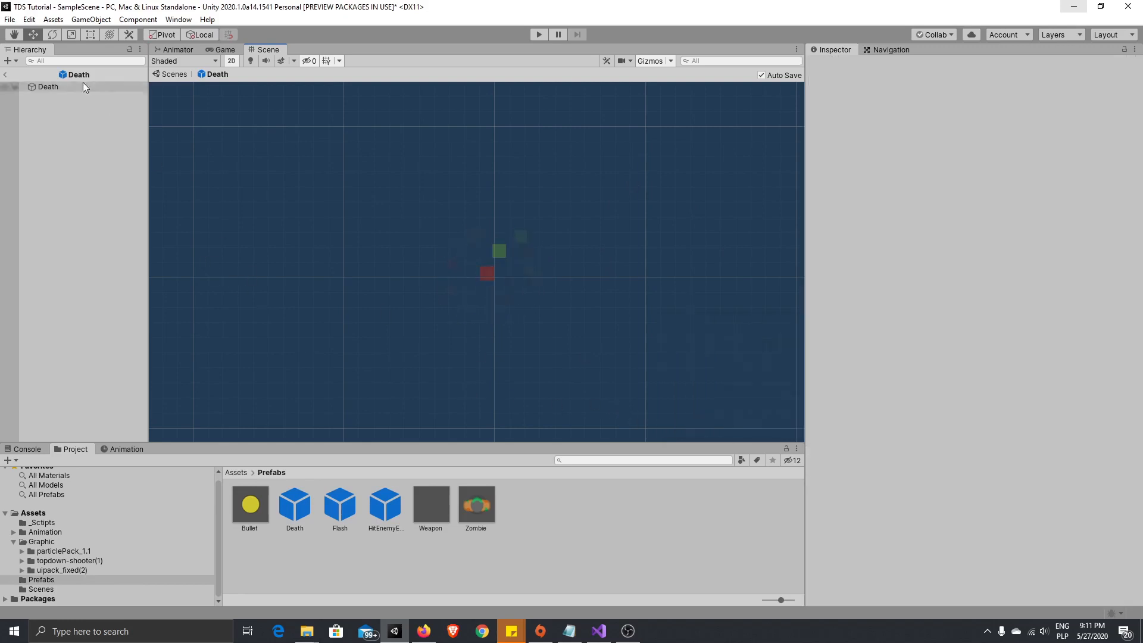
click(7, 76)
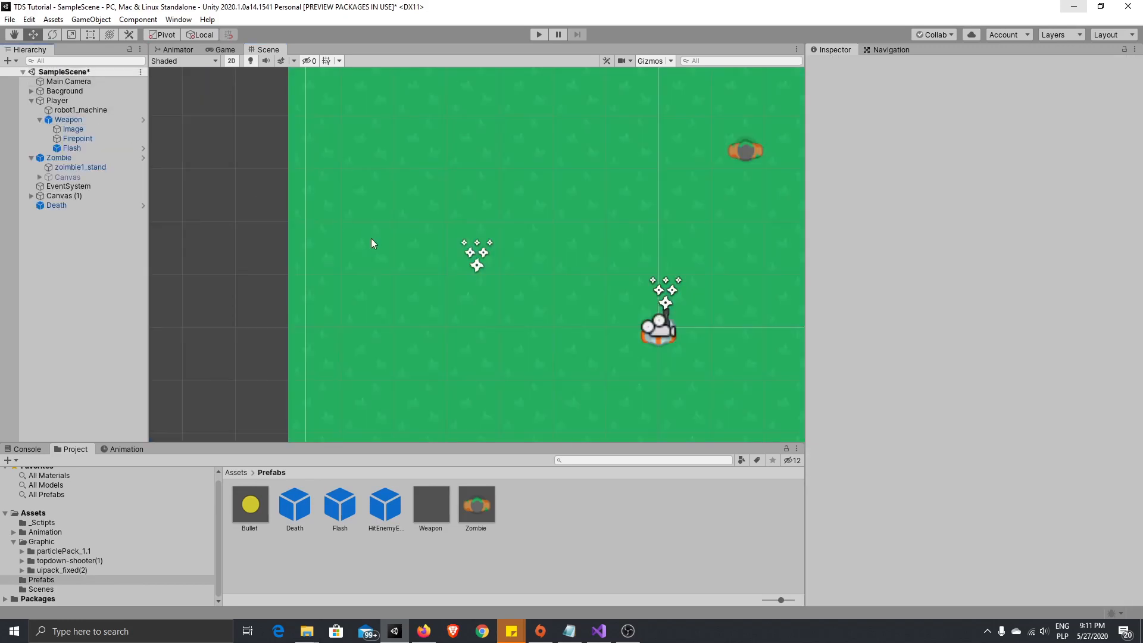
click(87, 157)
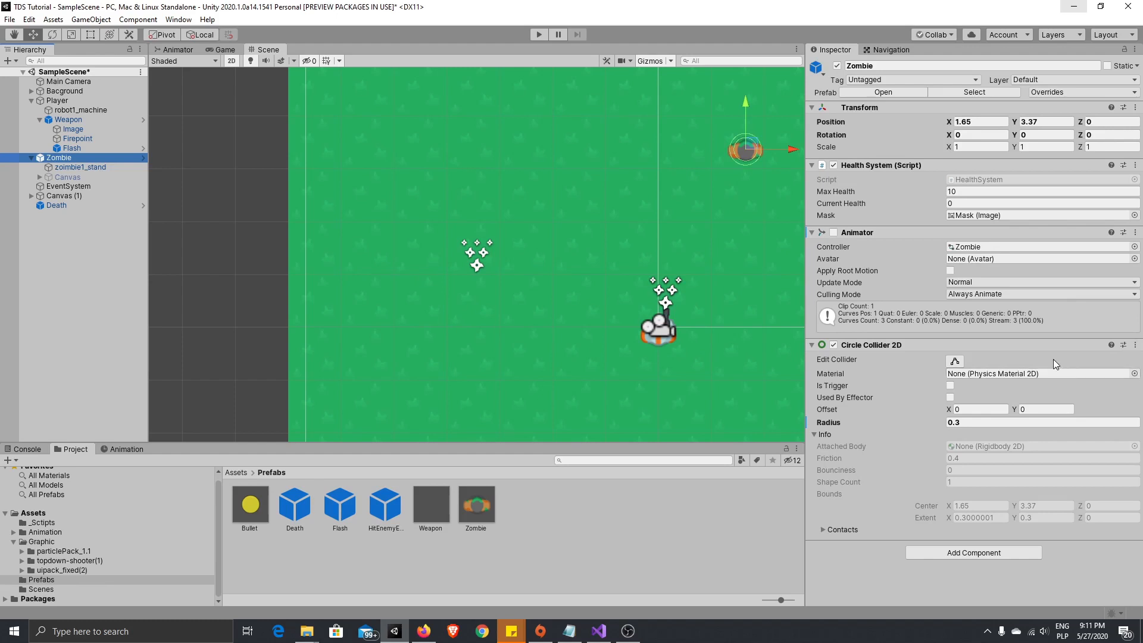
double_click(976, 180)
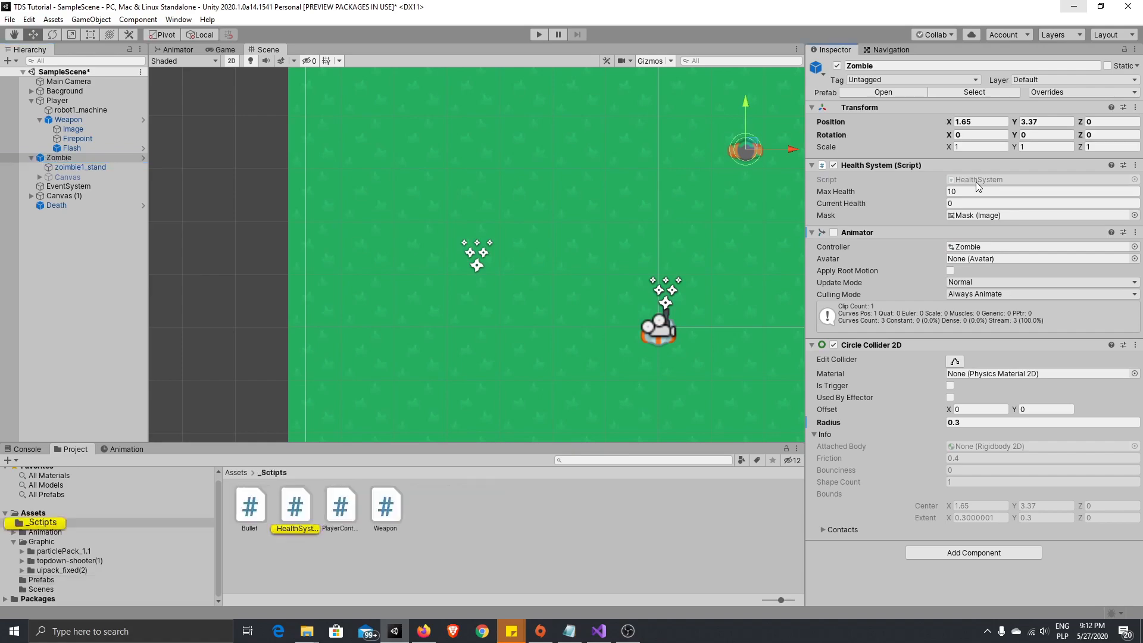
Step: Declare a public ParticleSystem field named deathParticle below currentHealth in the HealthSystem class
click(386, 237)
key(Return)
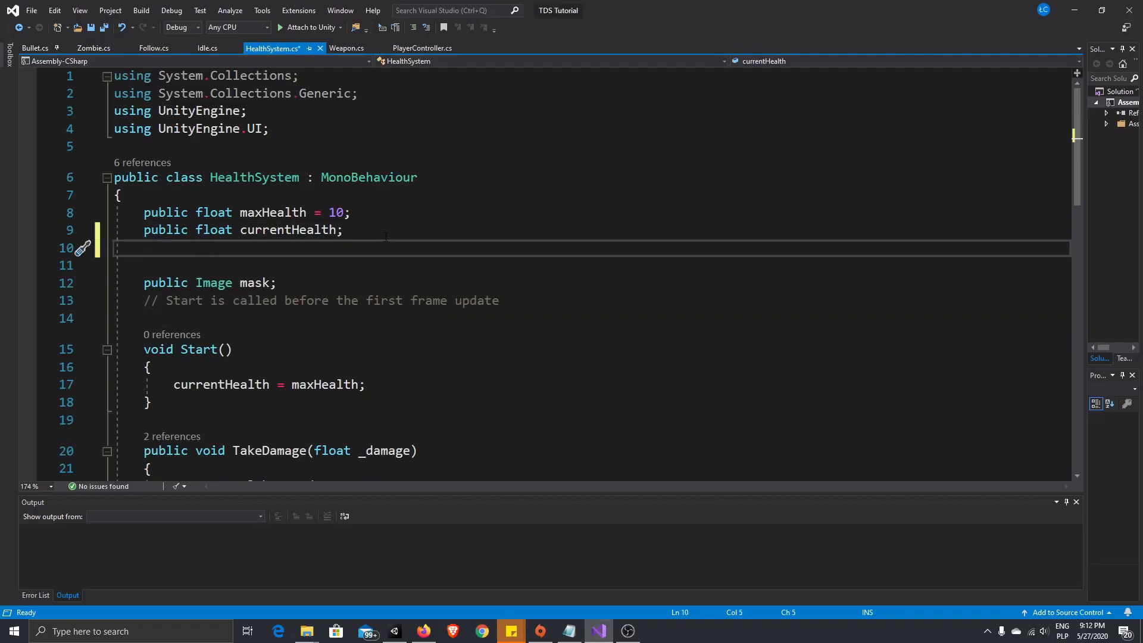
text(public ParticleSystem)
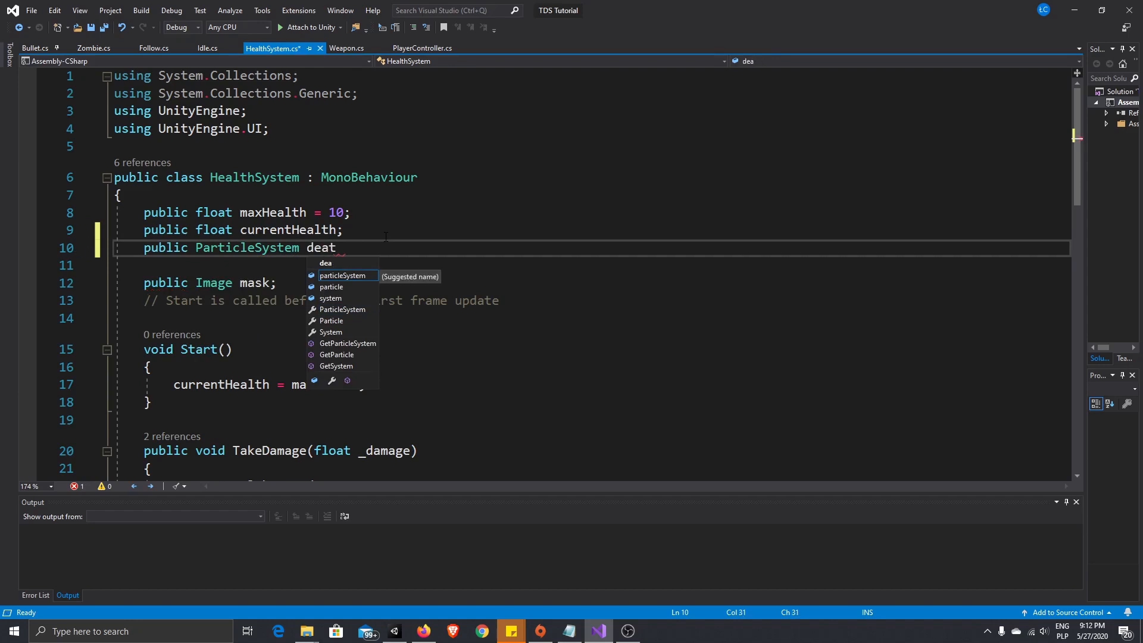
text(deathParticle;)
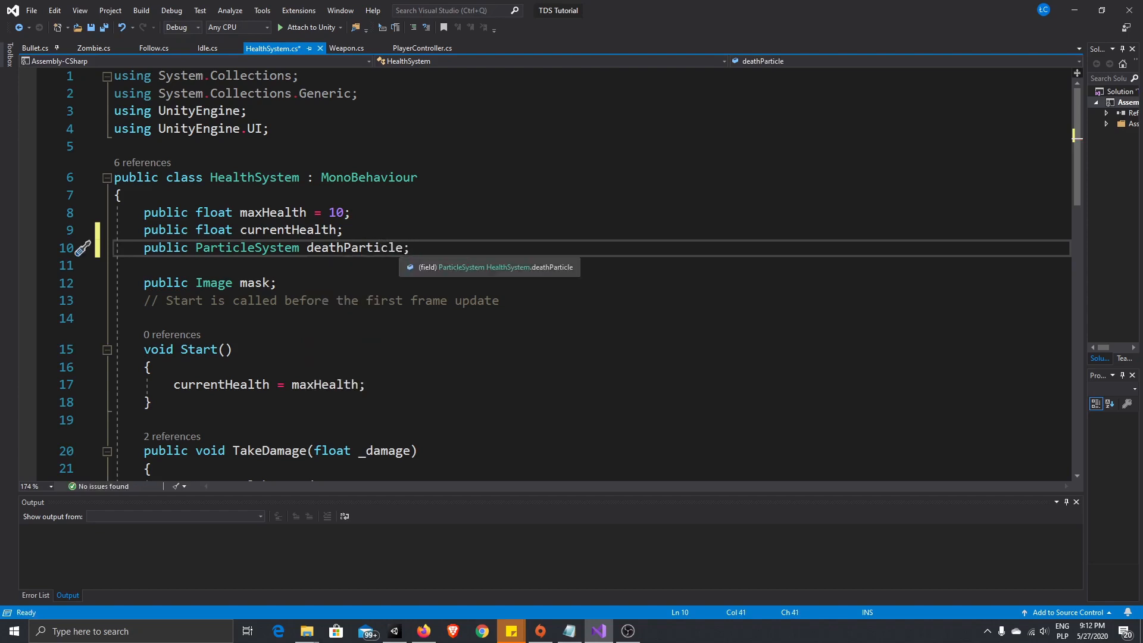
click(314, 247)
Step: Begin an Instantiate call on a new line above Destroy(gameObject) in the Die() method
scroll(383, 363, down, 4)
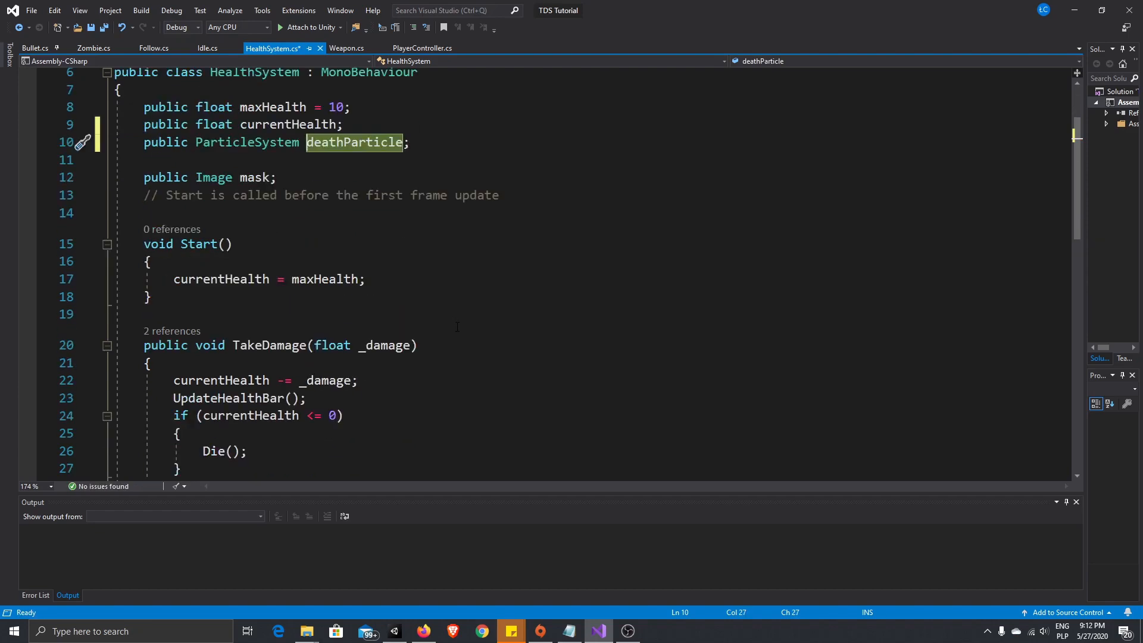
scroll(271, 352, down, 2)
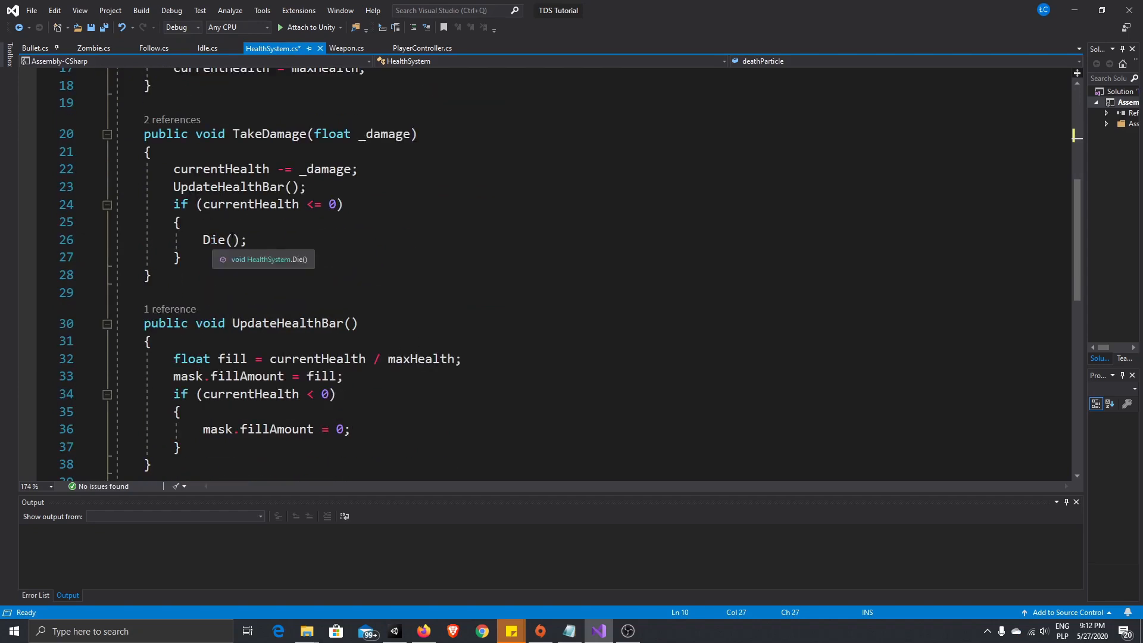
scroll(450, 378, down, 4)
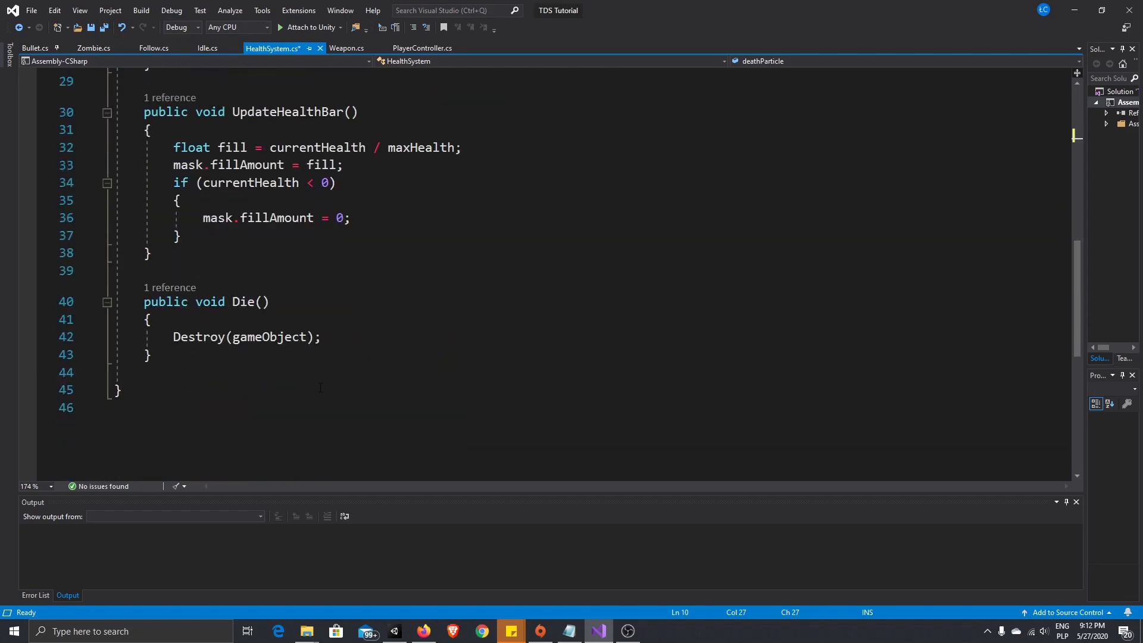
click(264, 326)
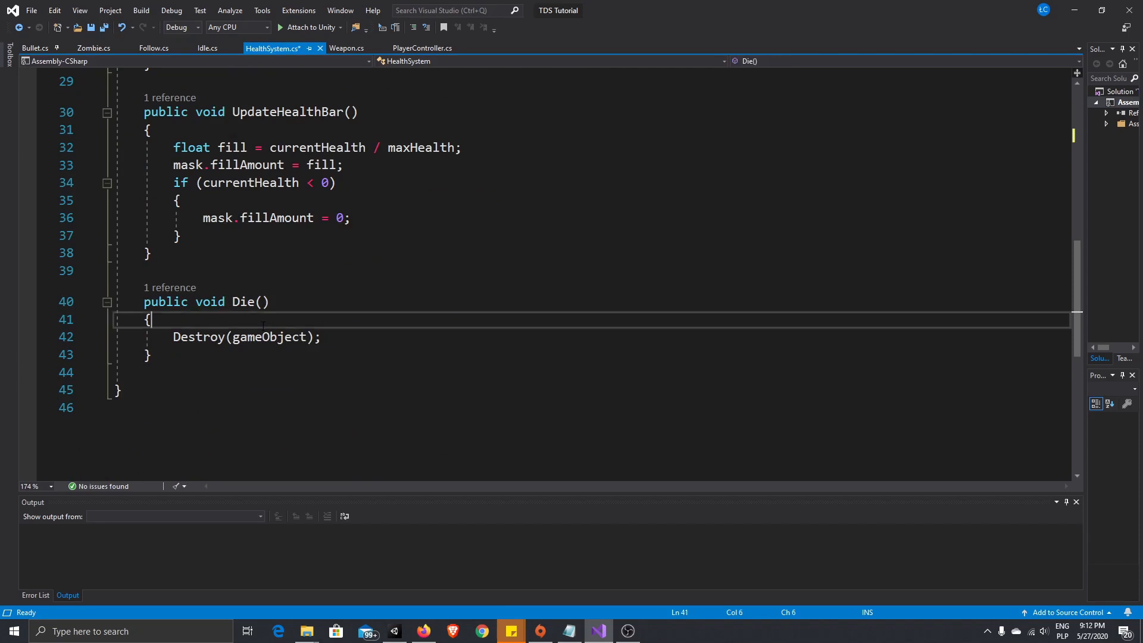
key(Return)
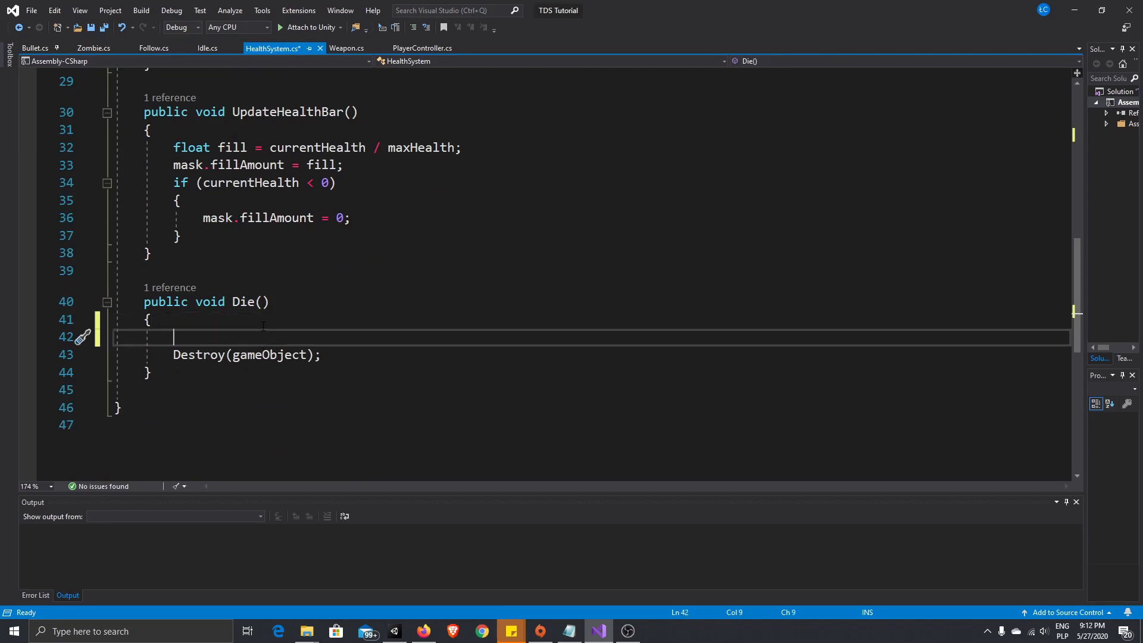
text(i)
text(f)
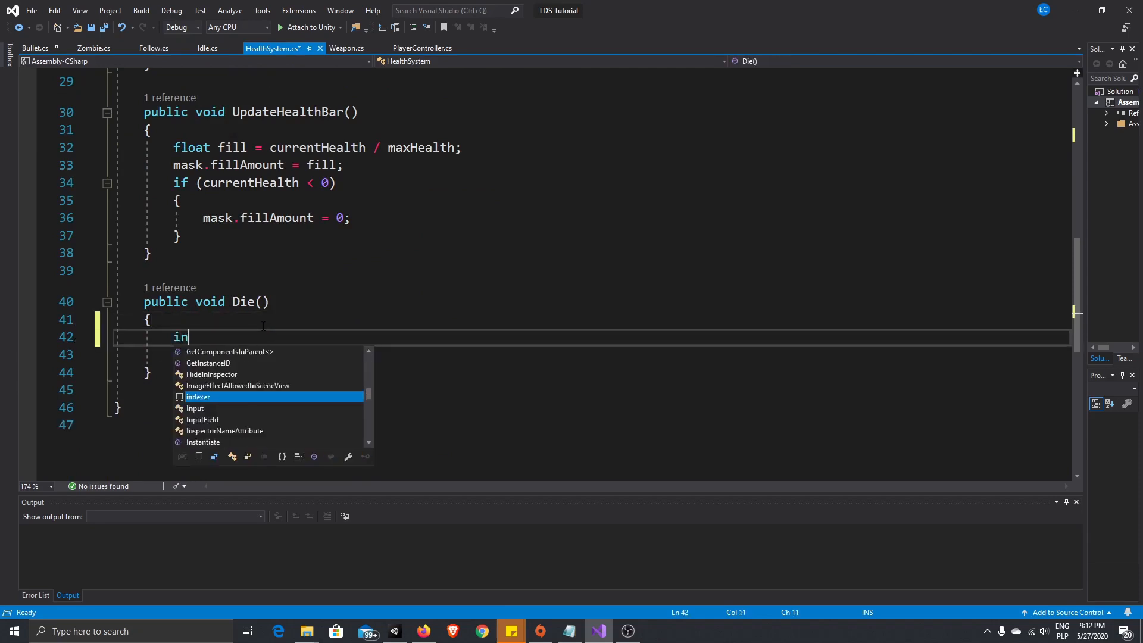
key(BackSpace)
key(BackSpace)
text(Insta)
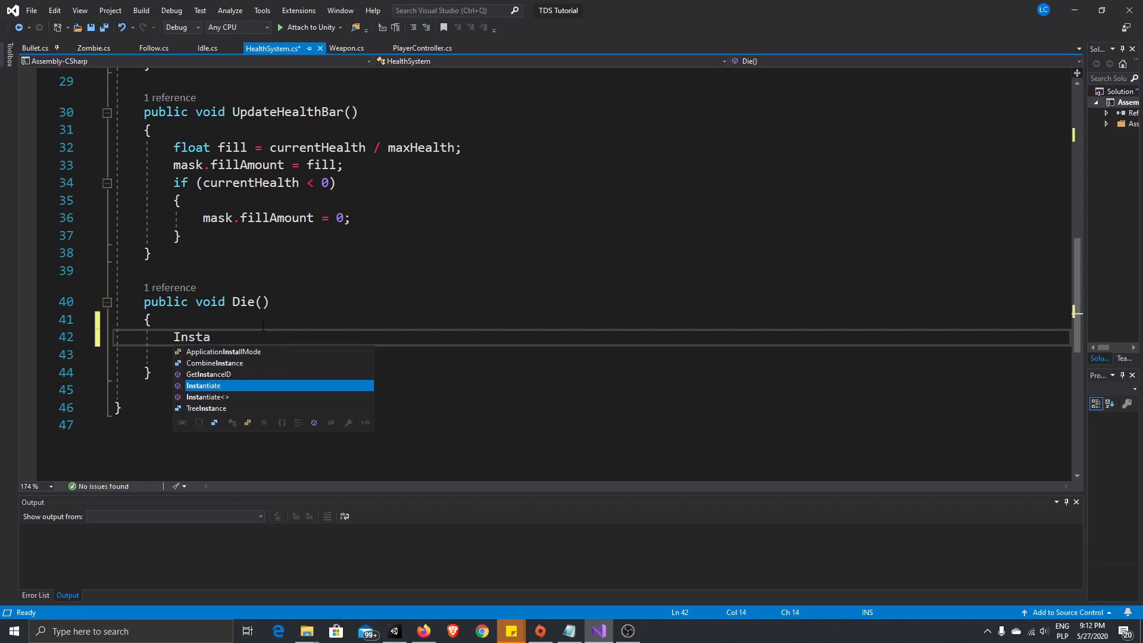
key(Tab)
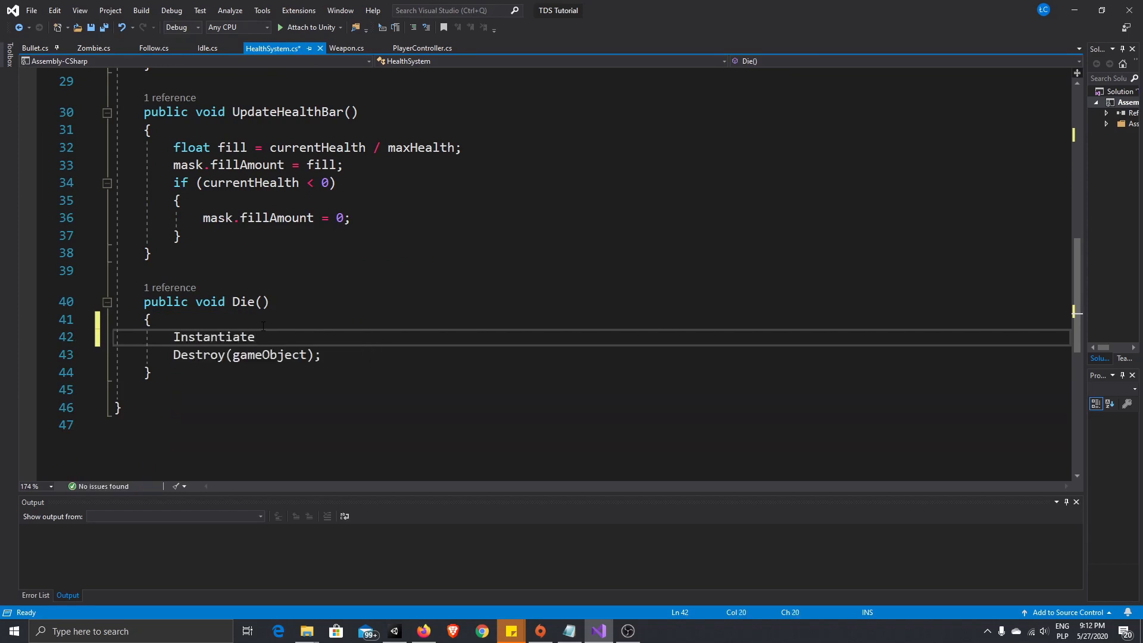
Step: Pass deathParticle as the first argument of the Instantiate call in Die()
text((part)
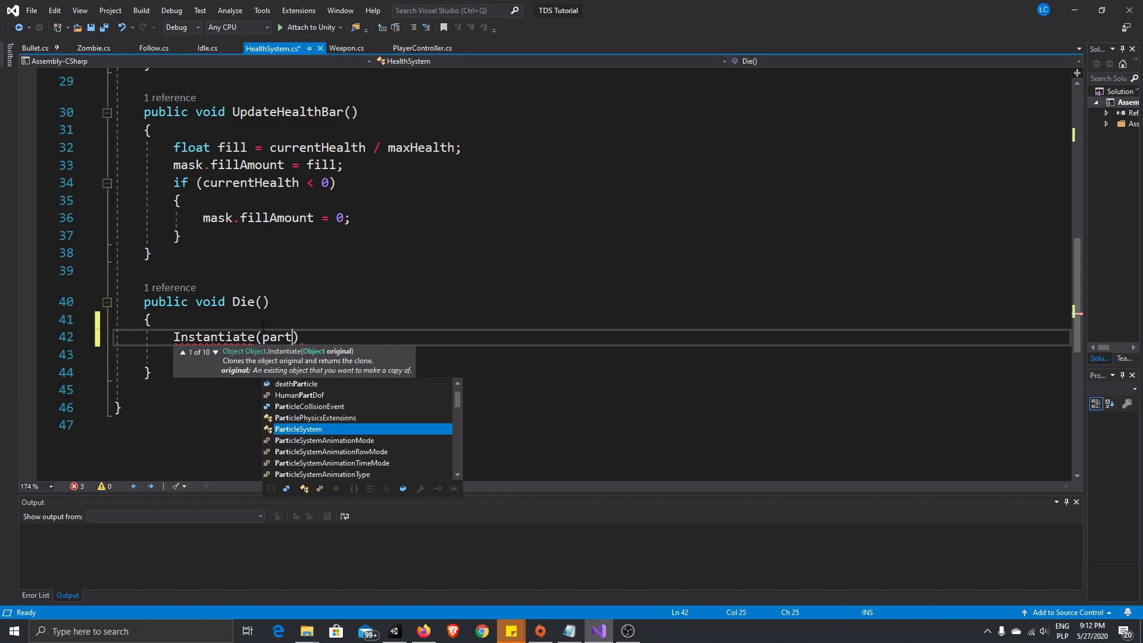
key(Tab)
key(BackSpace)
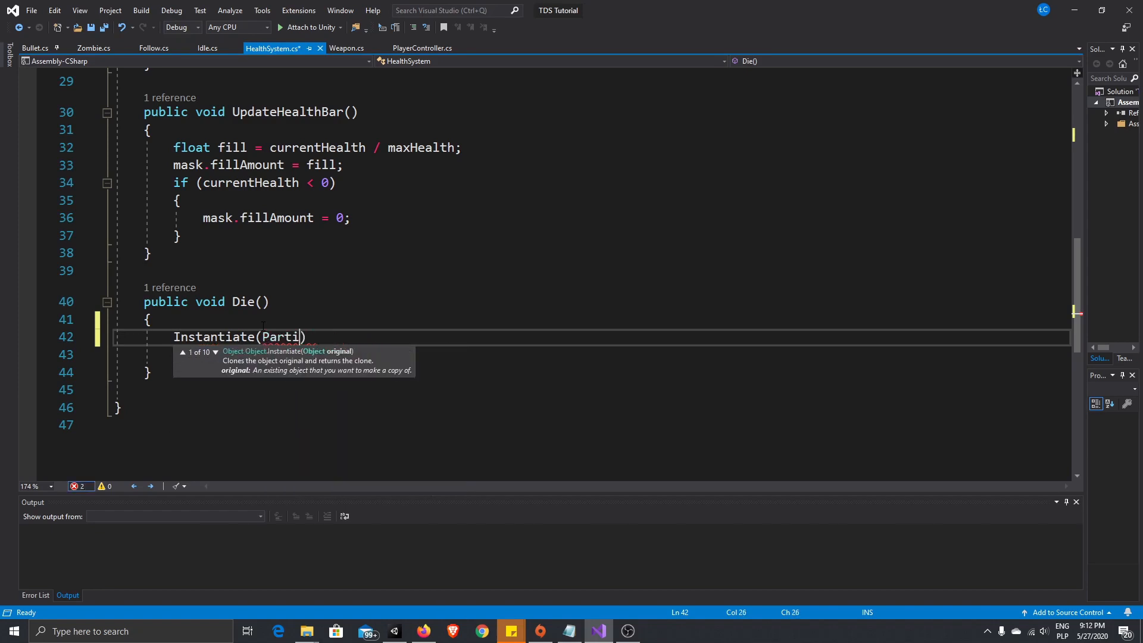
scroll(262, 326, up, 7)
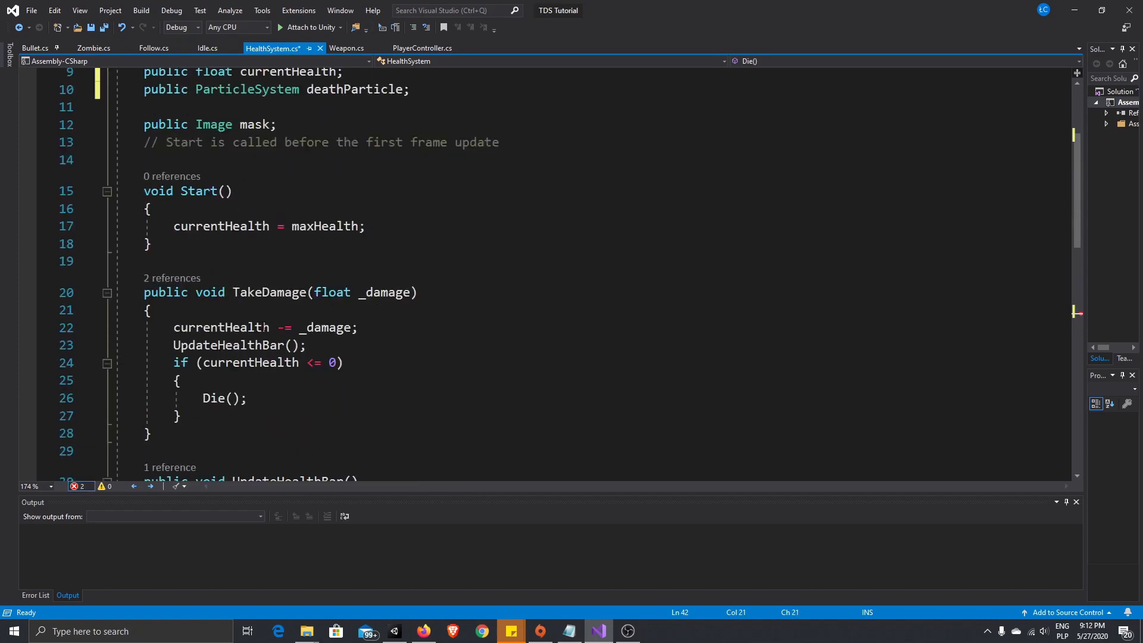
scroll(266, 327, up, 2)
scroll(306, 400, down, 8)
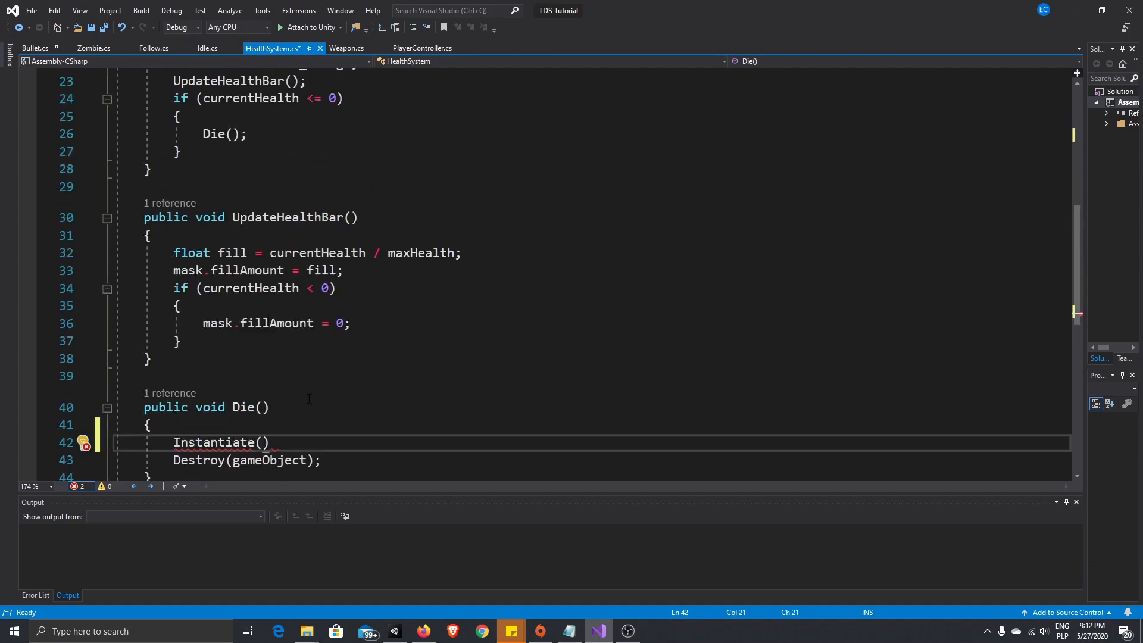
text(deathParticle)
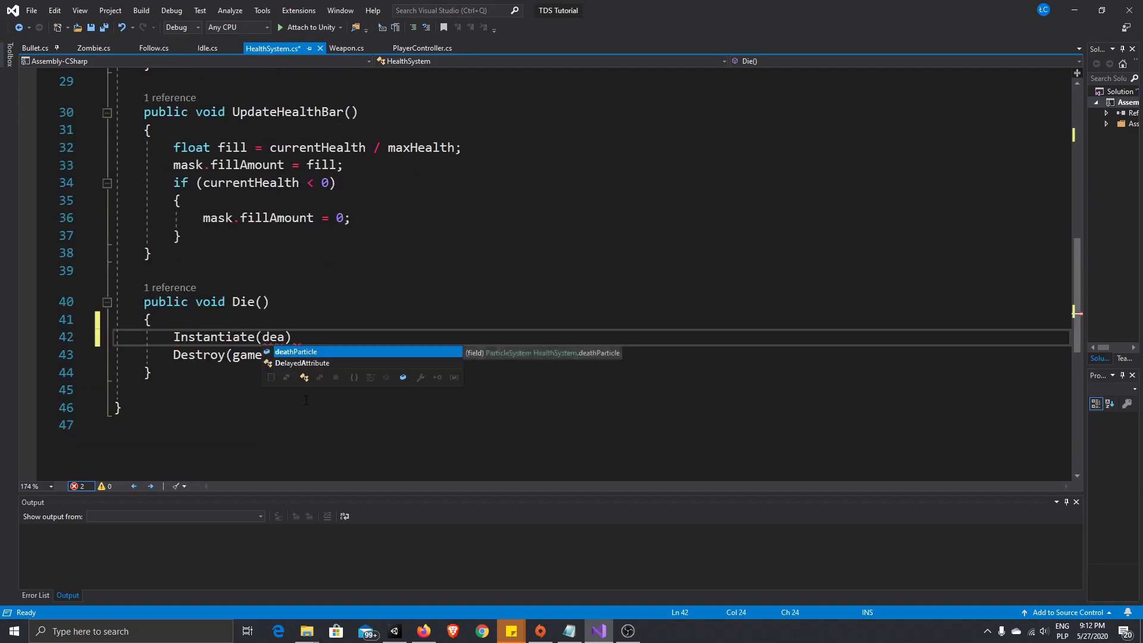
text(,)
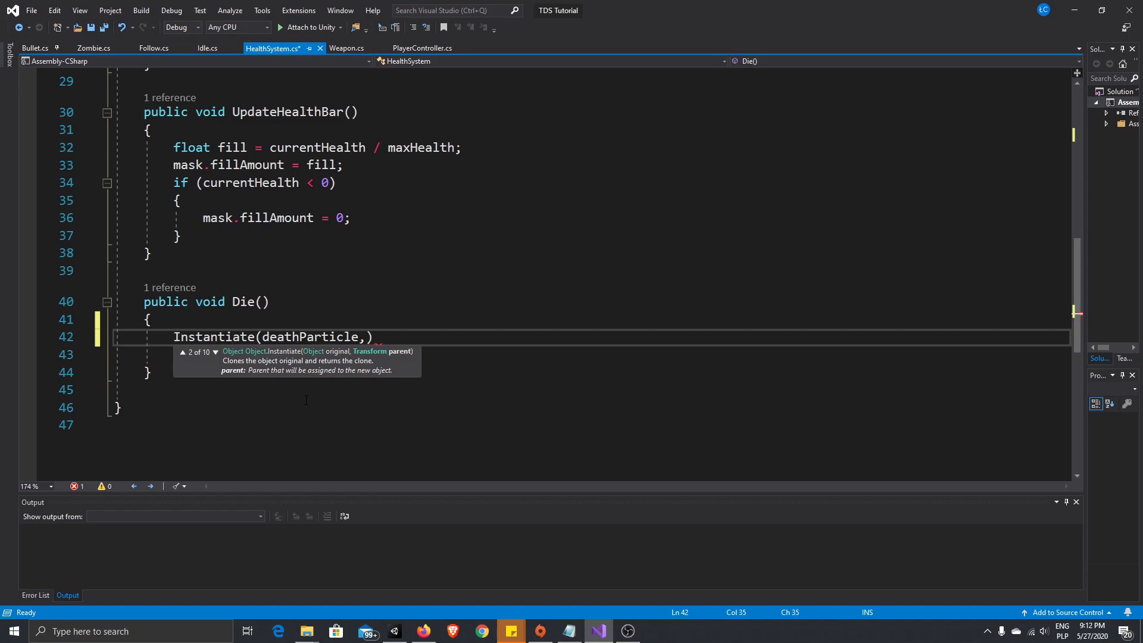
Step: Add gameObject.transform.position as the second argument of the Instantiate call
text(t)
key(BackSpace)
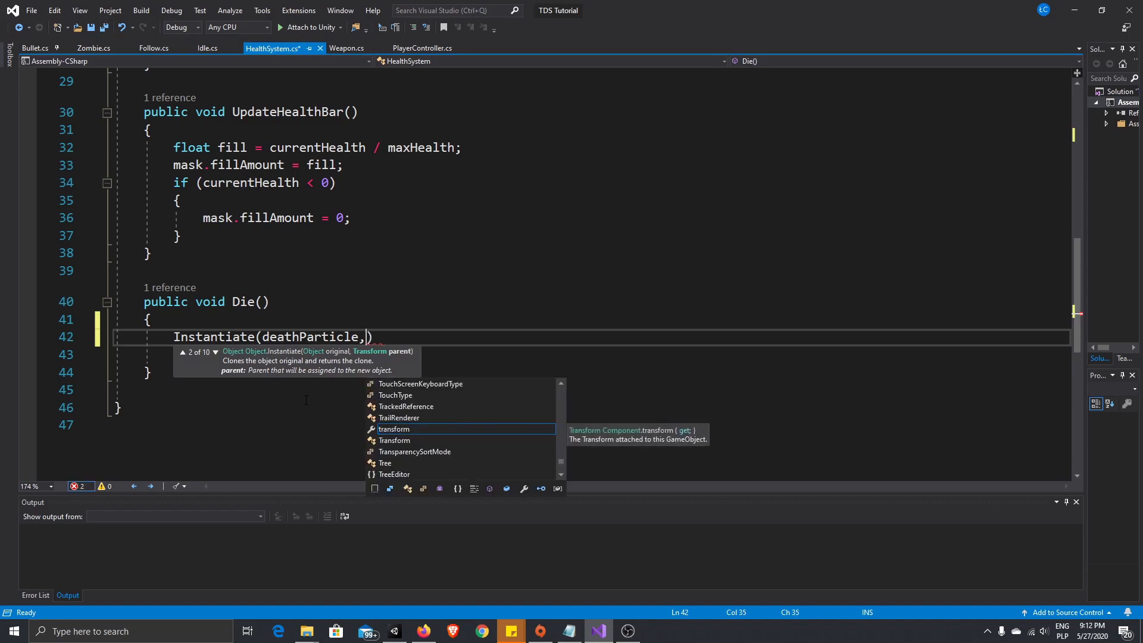
text(gameObject)
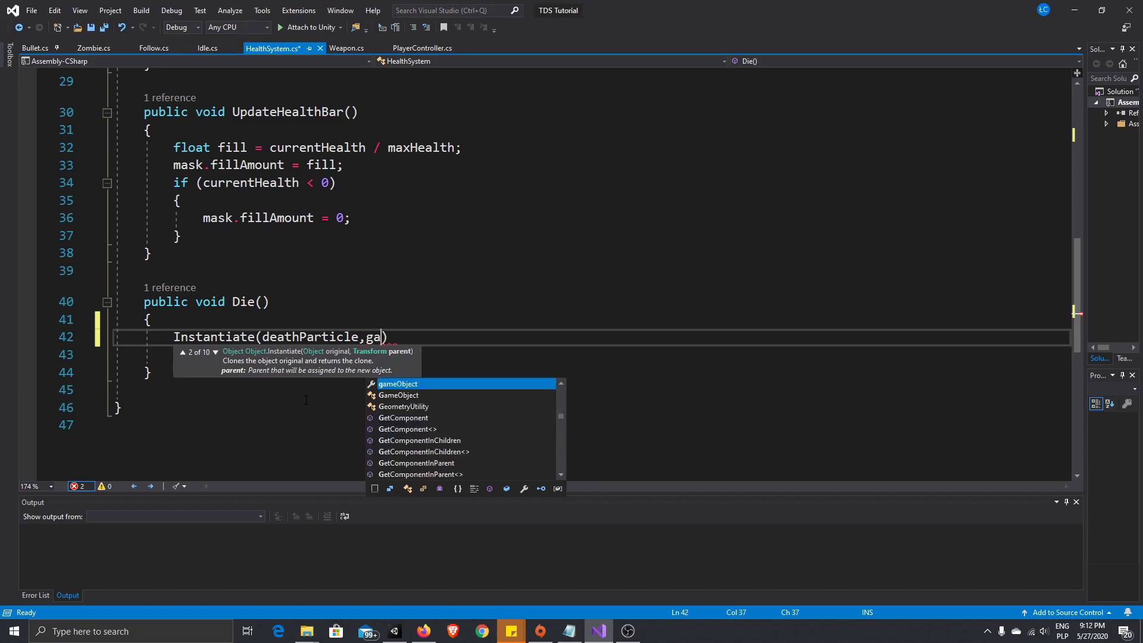
text(.tran)
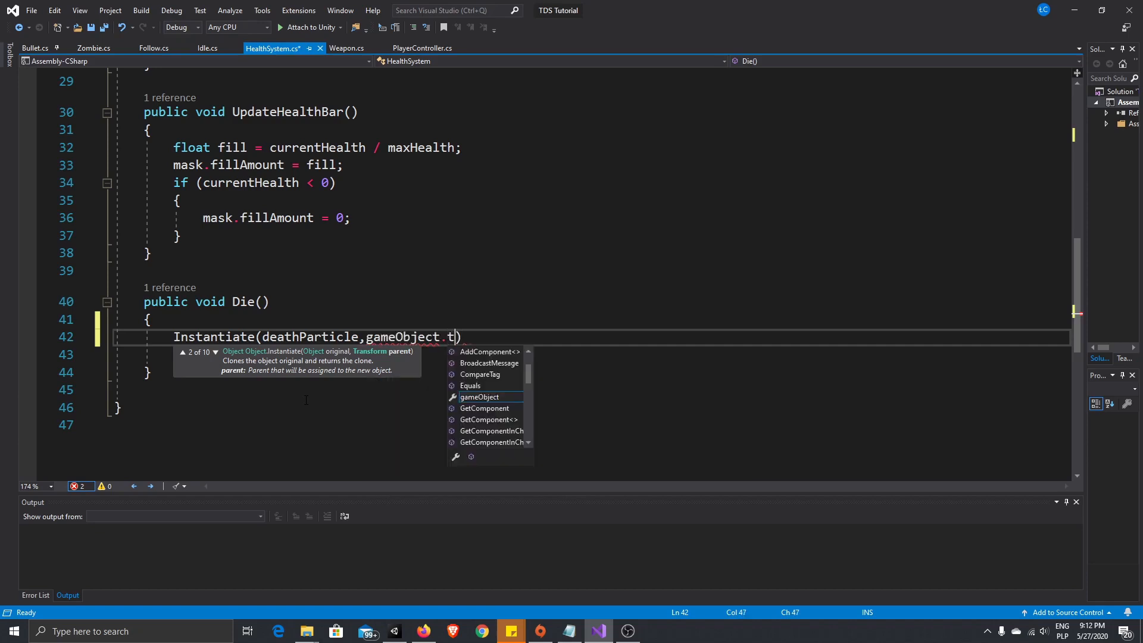
key(Tab)
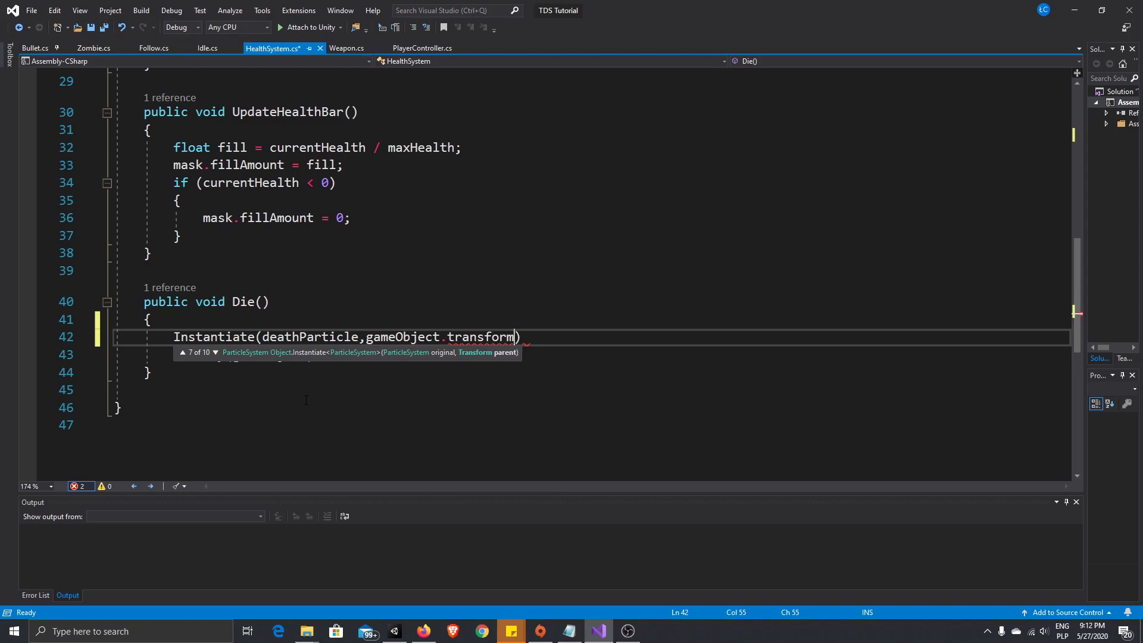
text(.posit)
key(Tab)
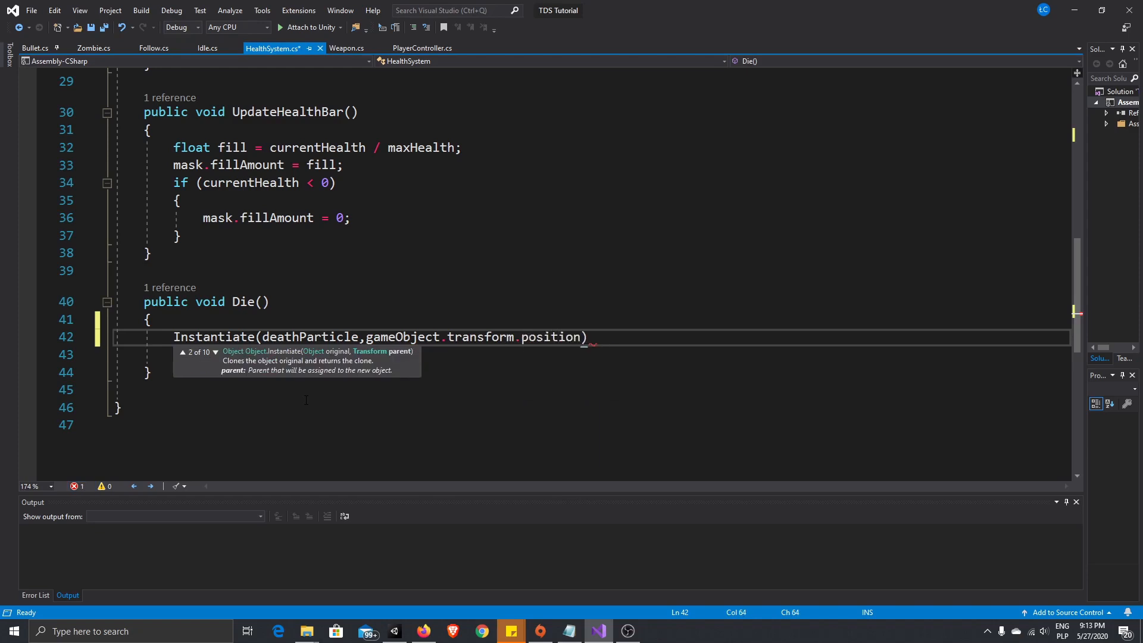
Step: Add transform.rotation as the third Instantiate argument, end the statement with a semicolon, and save the HealthSystem script
text(,)
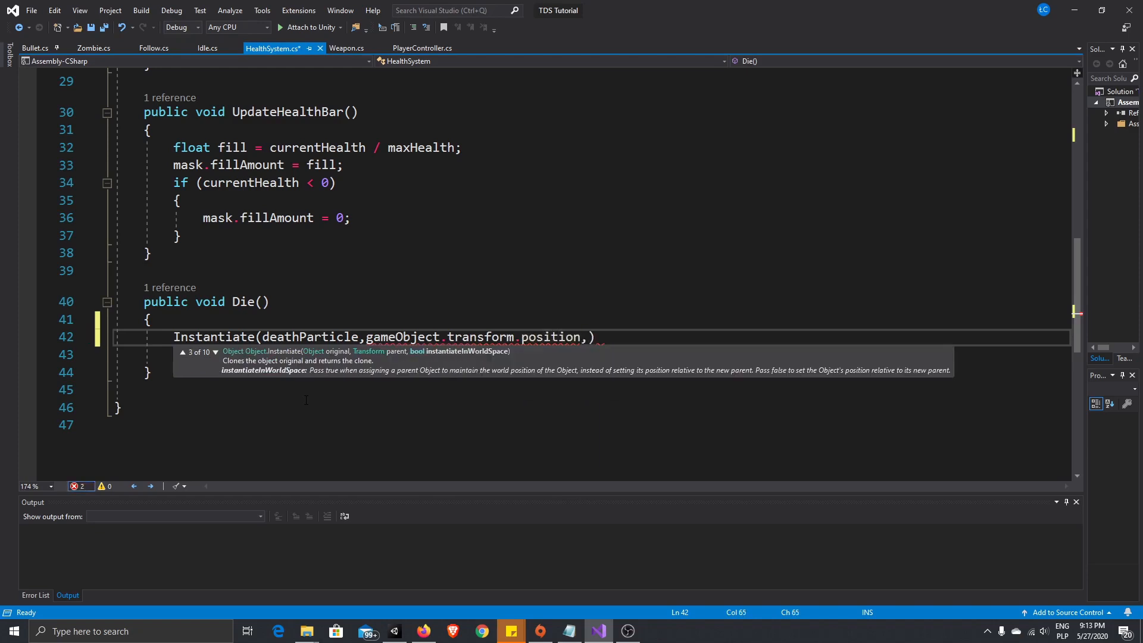
text(ro)
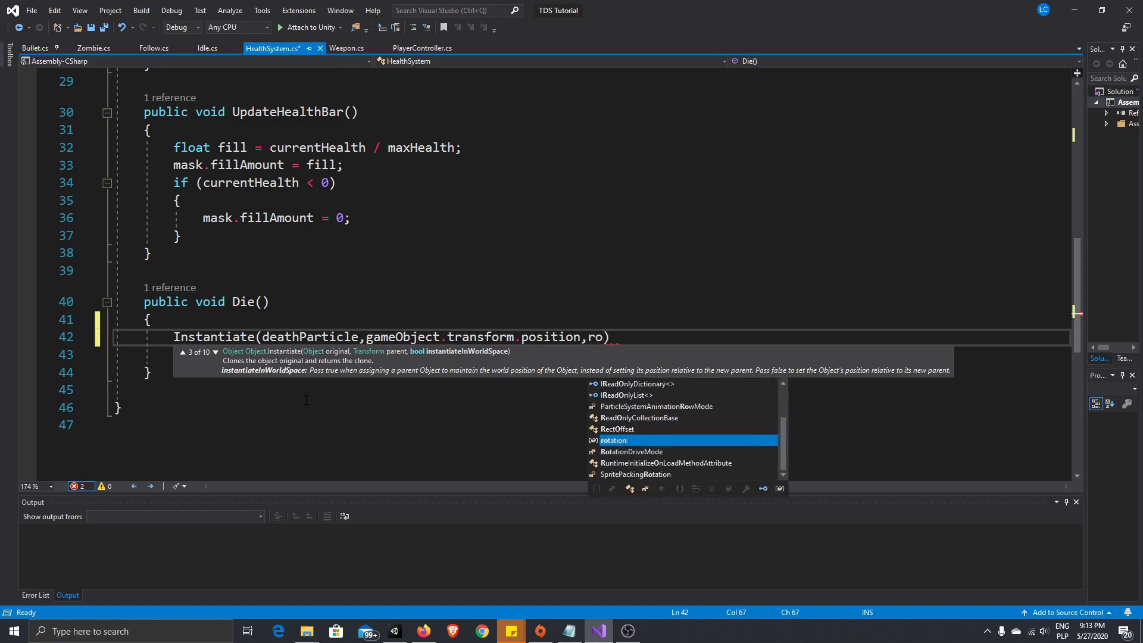
key(BackSpace)
key(BackSpace)
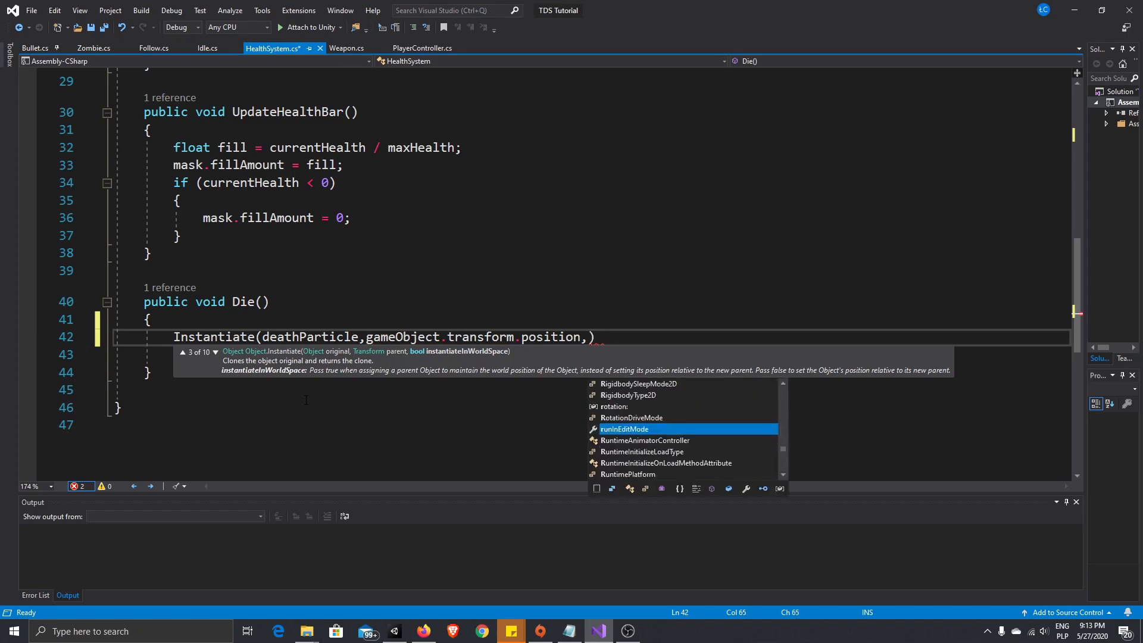
text(tra)
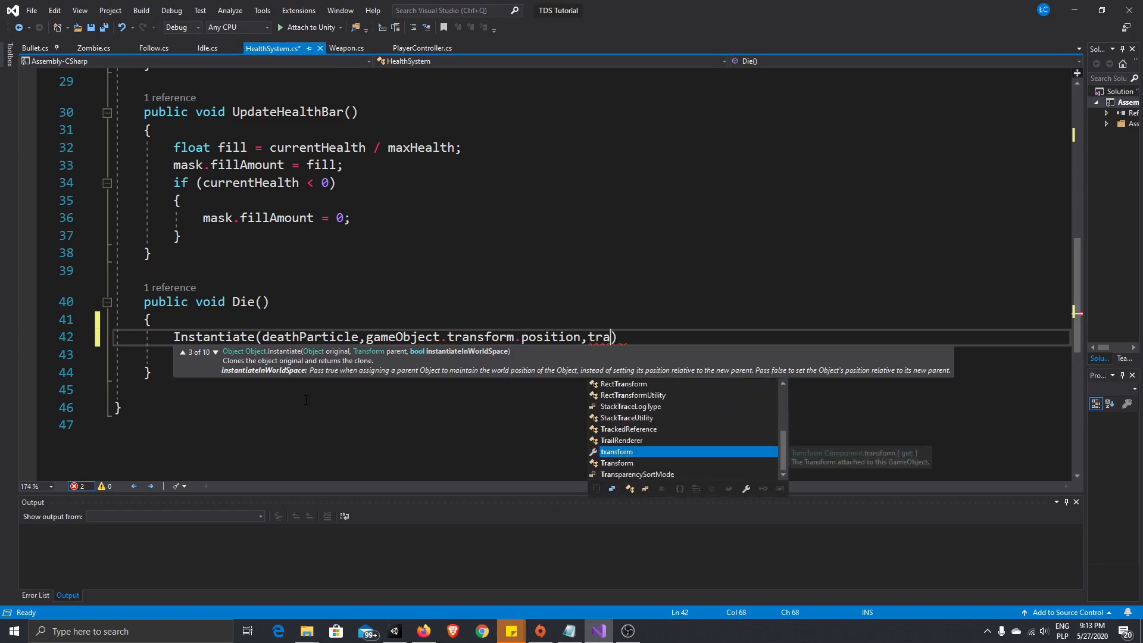
key(Tab)
text(.rota)
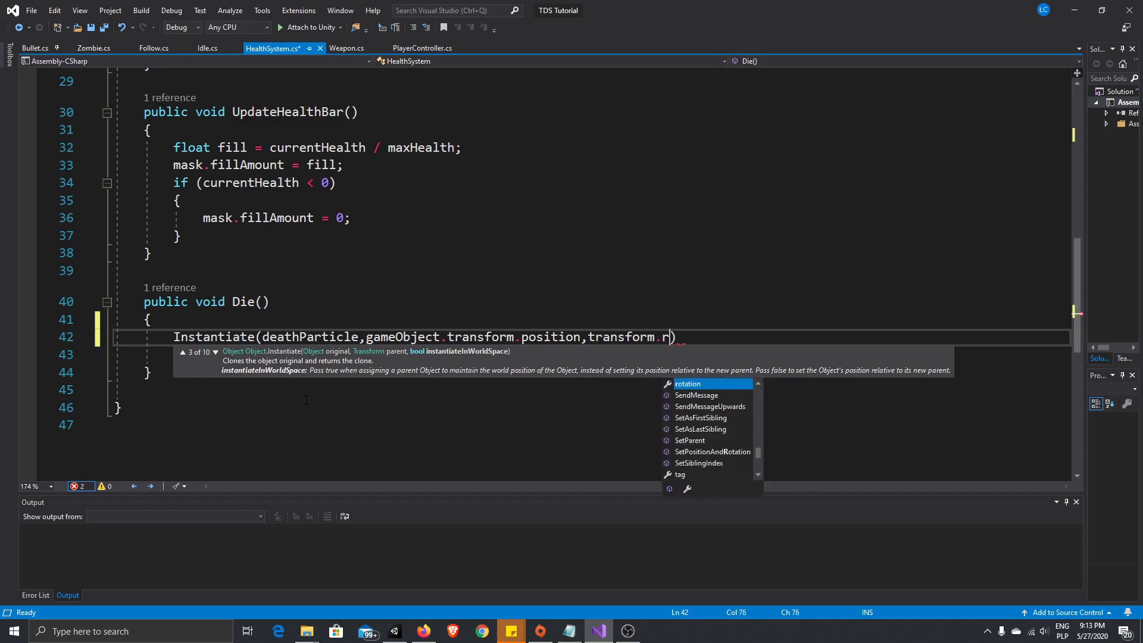
text(t)
key(Tab)
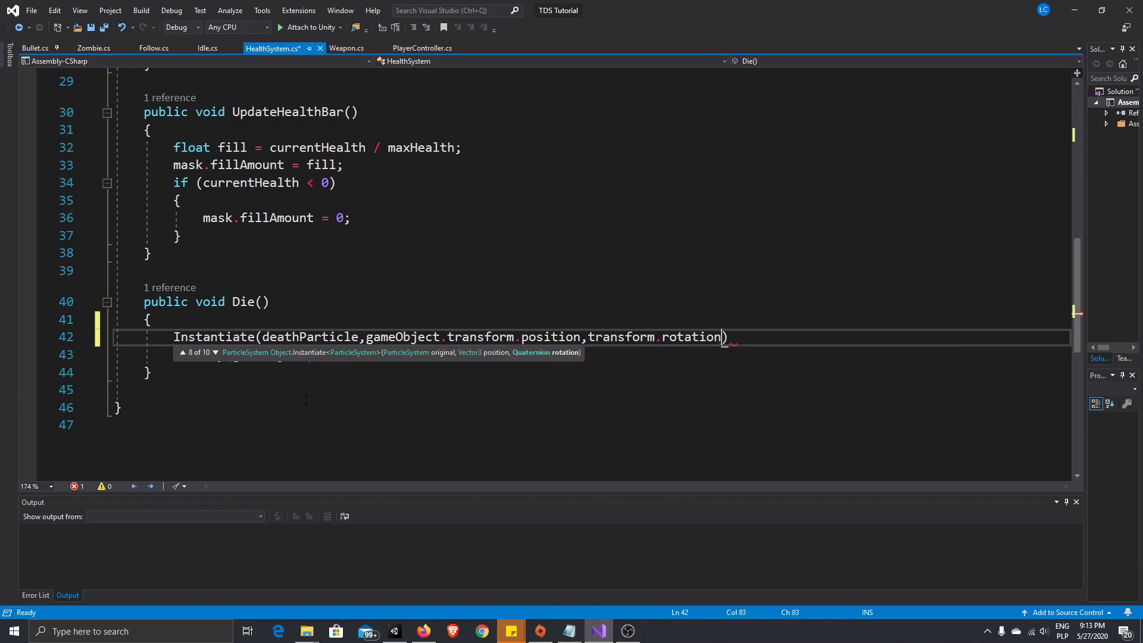
text())
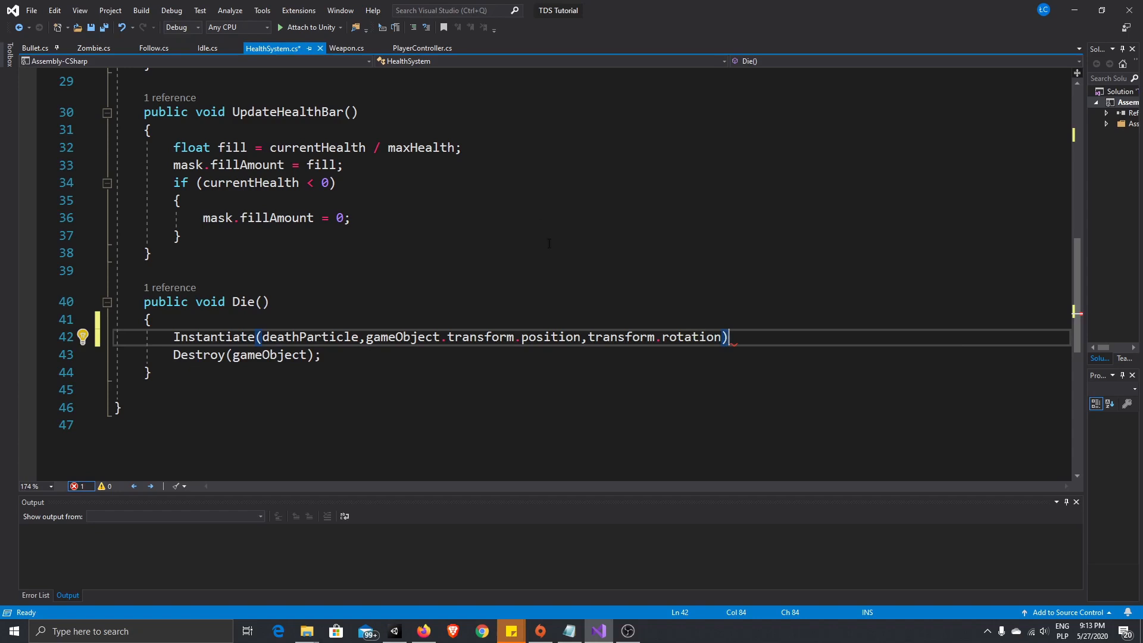
text(;)
key(ctrl+s)
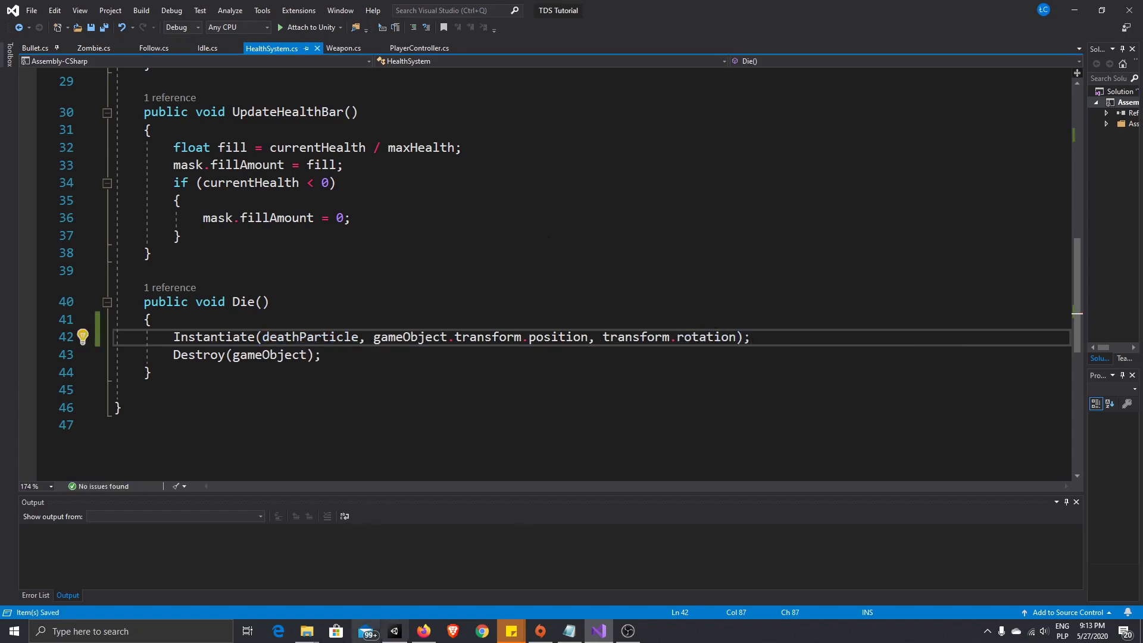
Step: Switch to Unity and delete the Death particle object from SampleScene
click(428, 641)
click(428, 640)
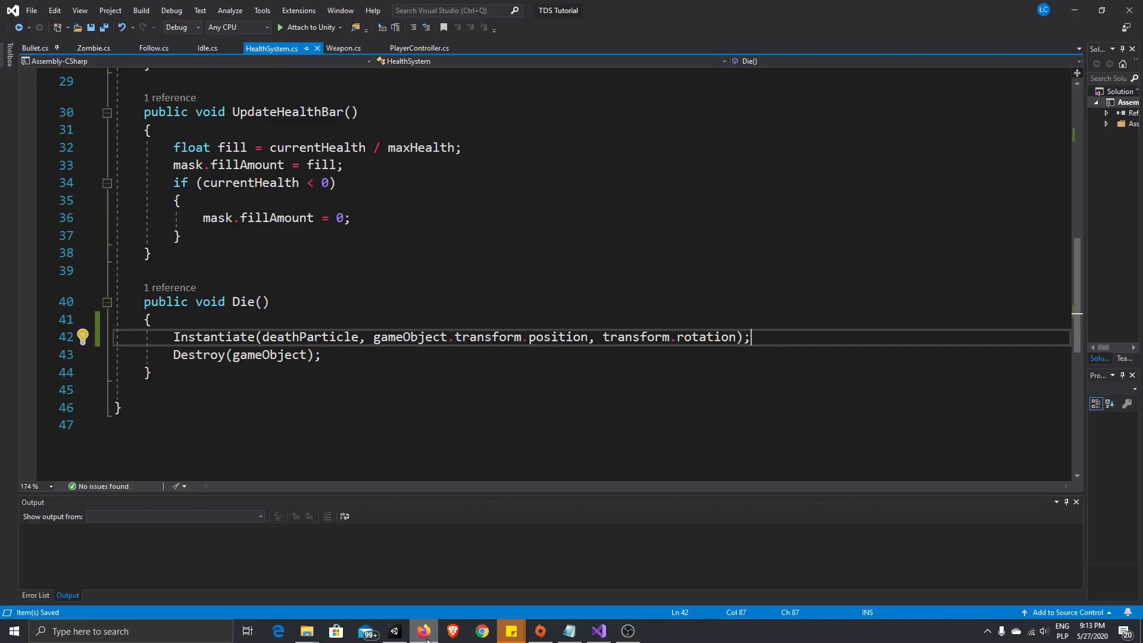
click(395, 631)
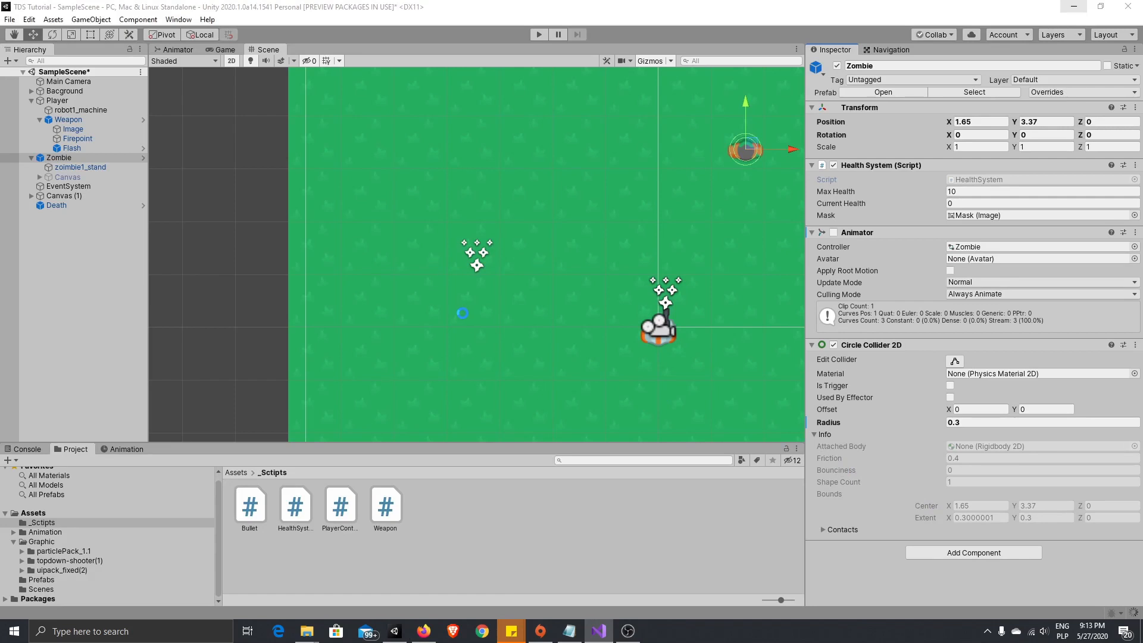
click(84, 206)
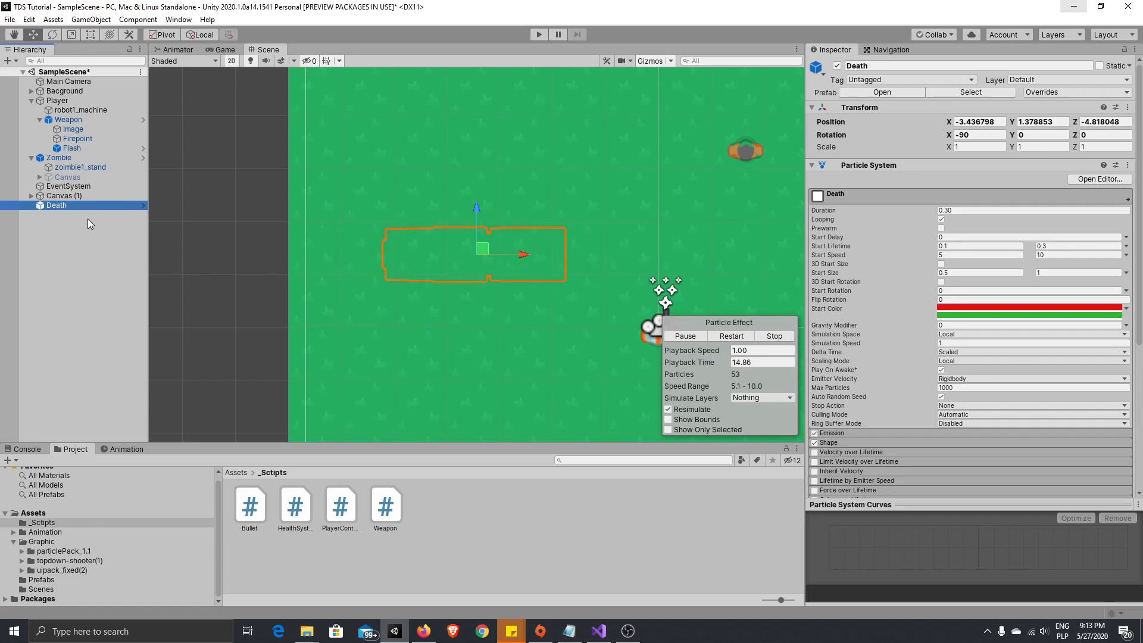
key(Delete)
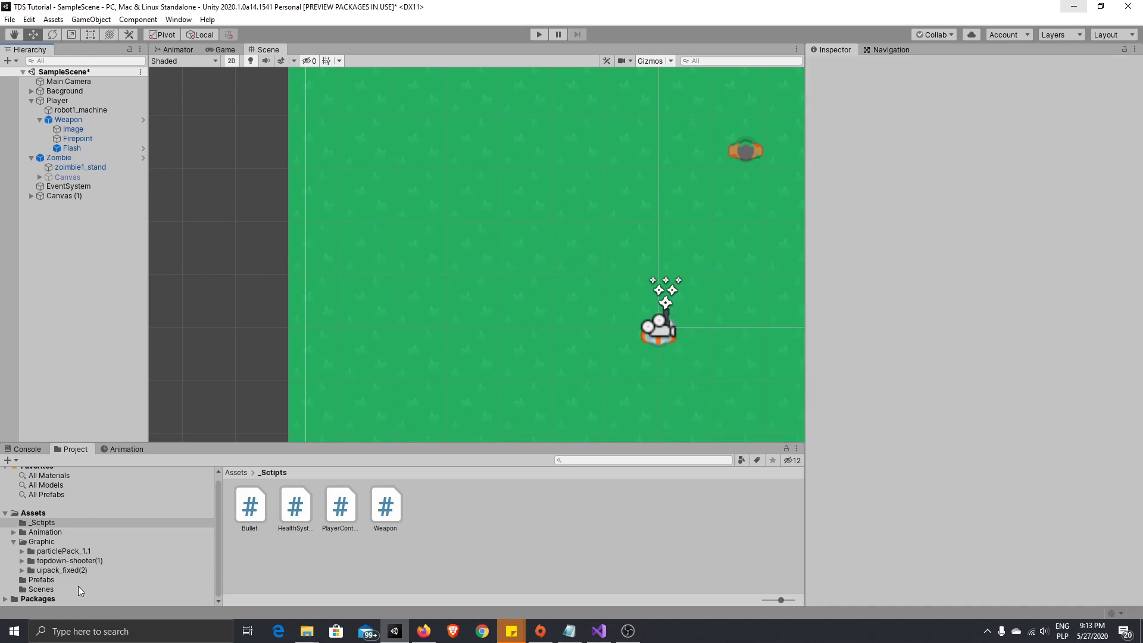
Step: Assign the Death prefab to the Death Particle slot of the Zombie's Health System and set its Max Health to 1
click(42, 579)
click(293, 507)
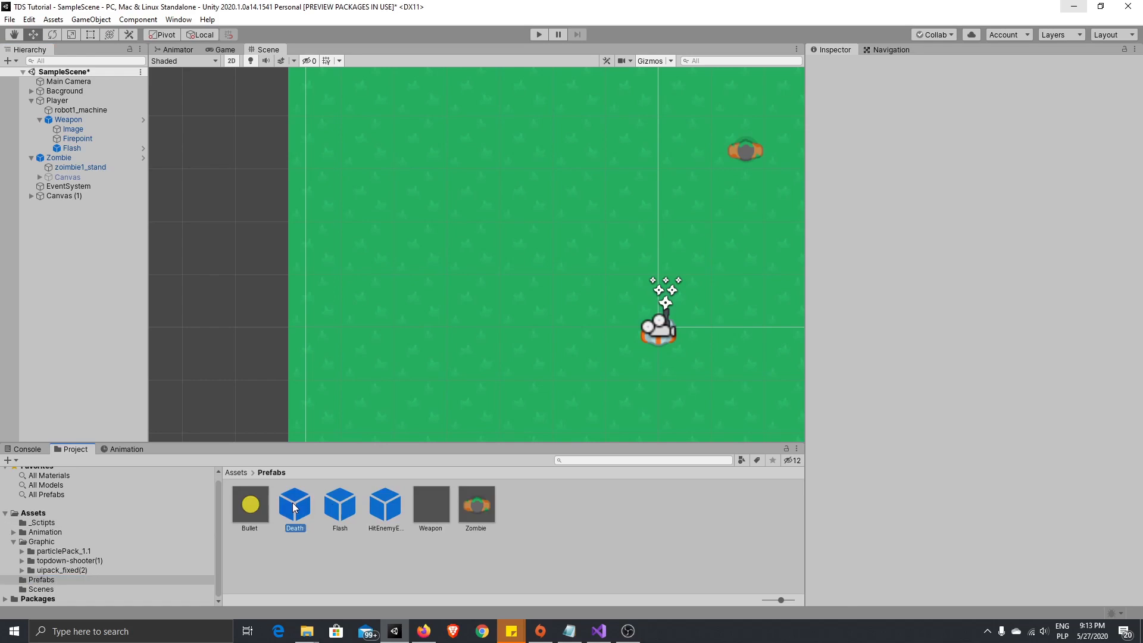
click(95, 156)
drag(300, 518, 990, 217)
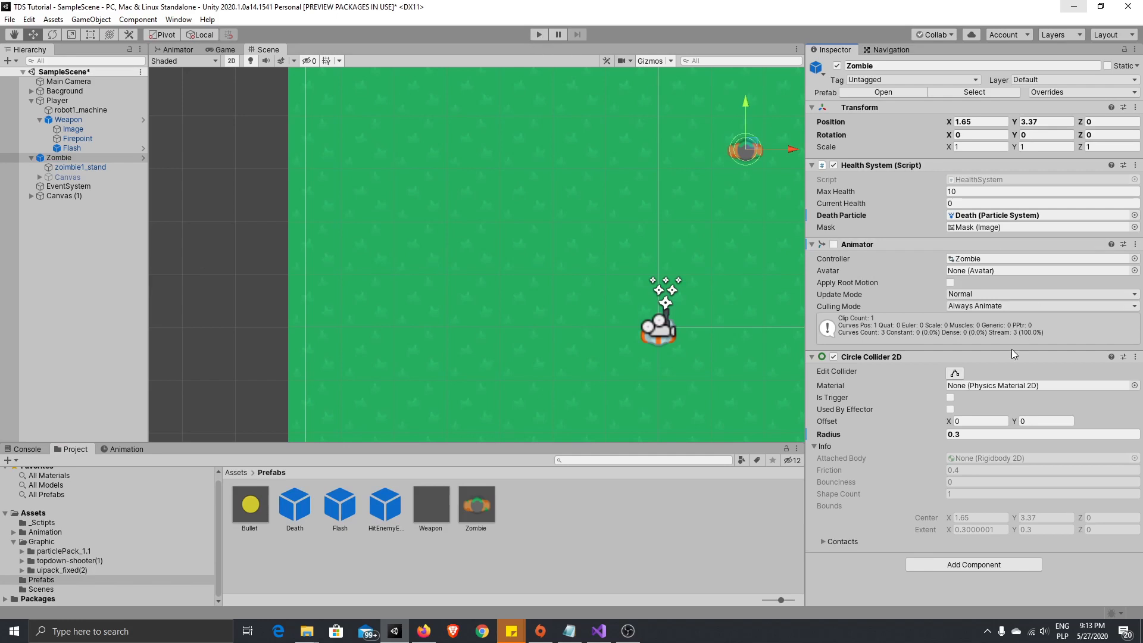
click(983, 191)
text(1)
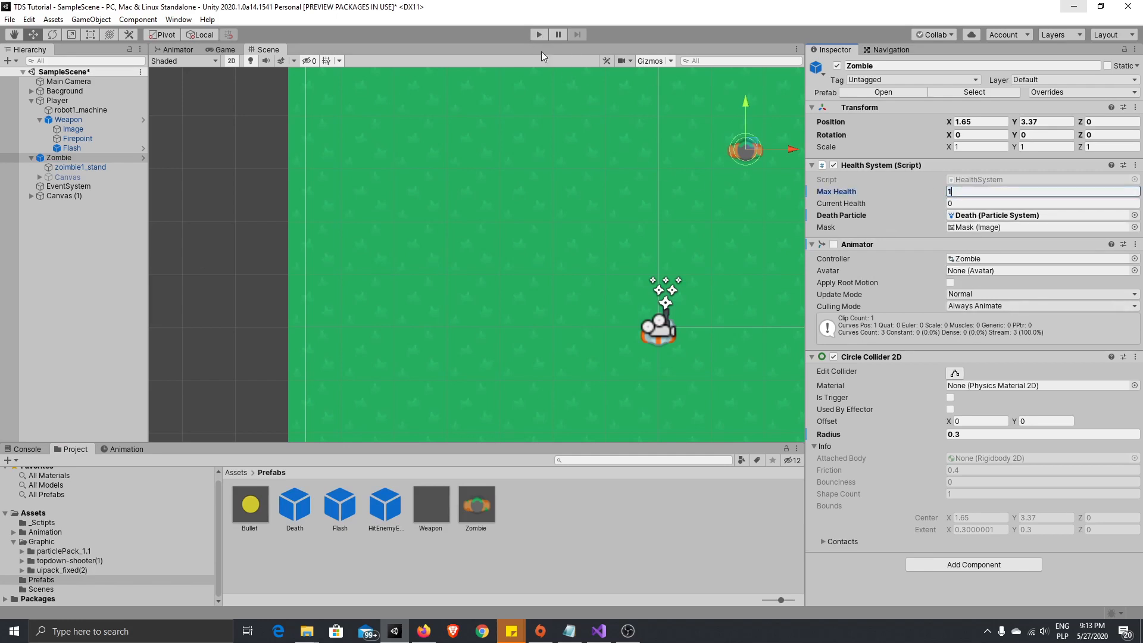
Step: Run the game and shoot the zombie to test the death effect
click(545, 33)
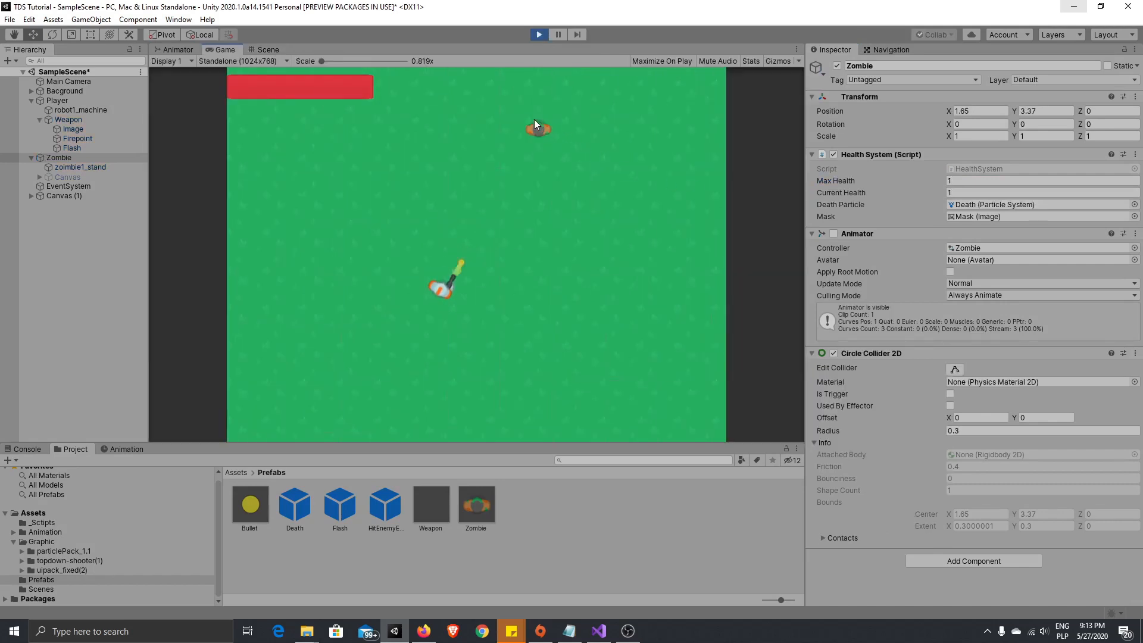
click(534, 120)
key(w)
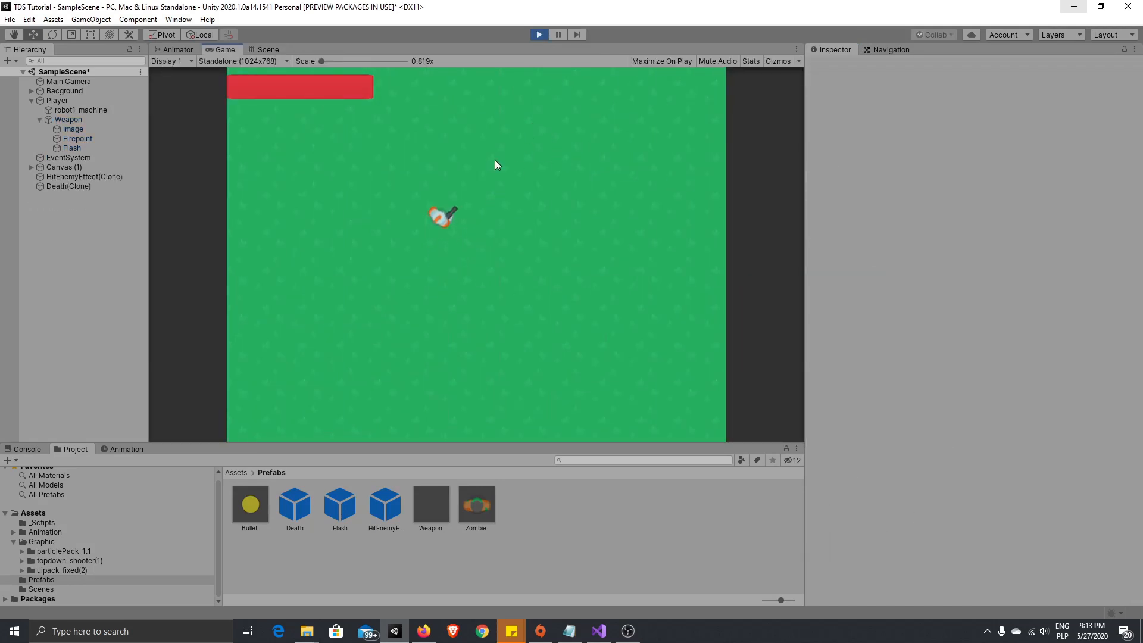
Step: Open the Death prefab and set its particle Renderer's sorting layer to Gameplay
double_click(297, 509)
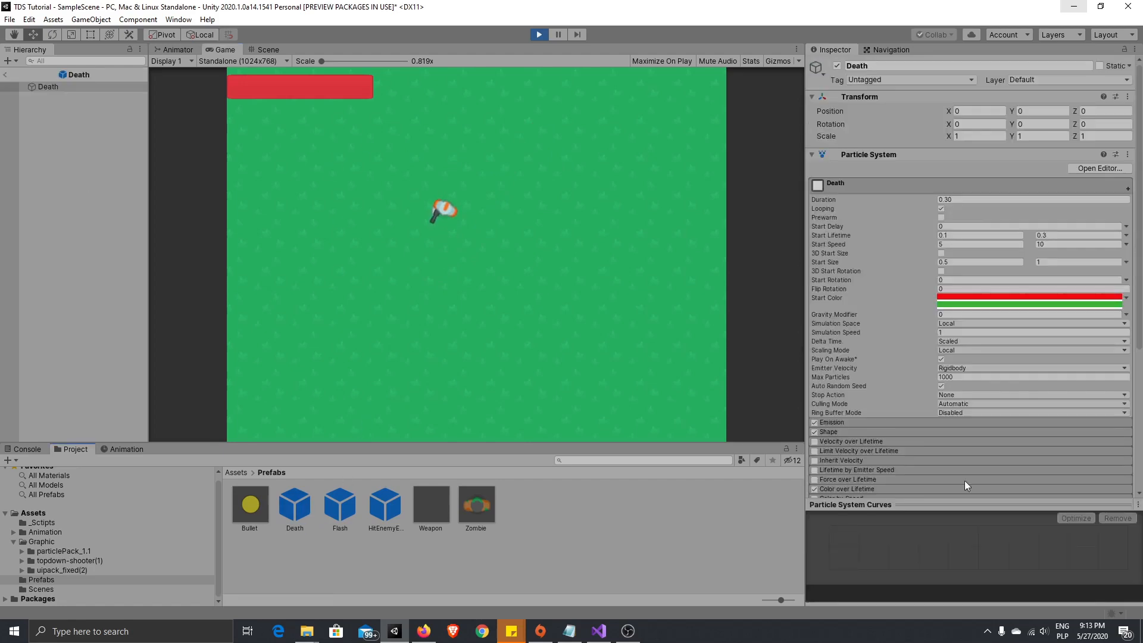
scroll(1036, 388, down, 8)
click(841, 419)
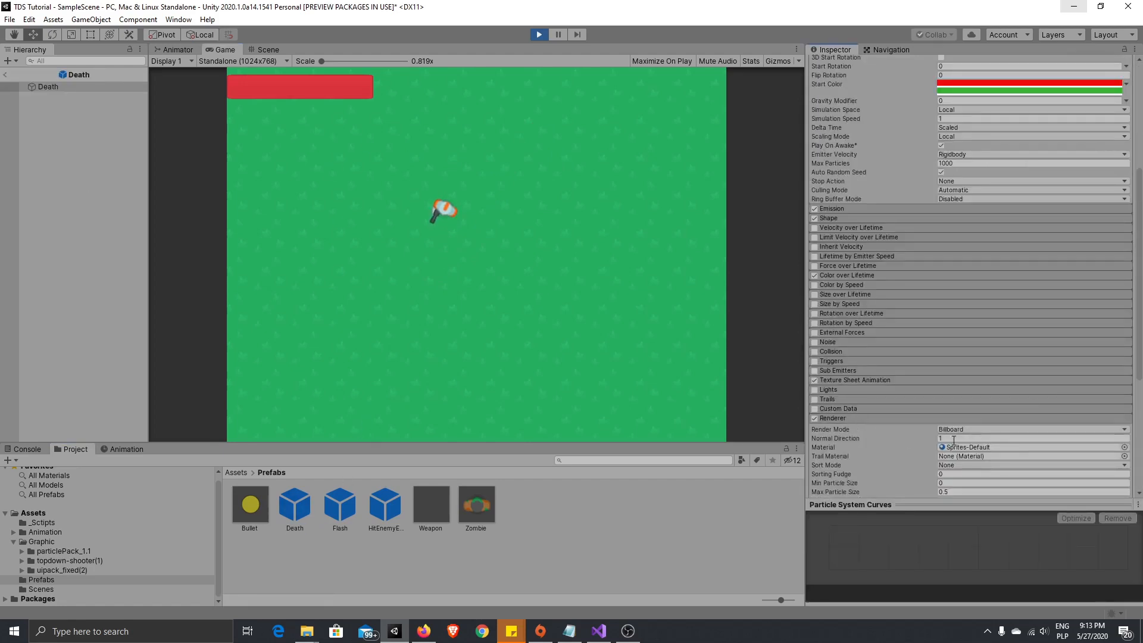
scroll(1045, 462, down, 8)
click(981, 388)
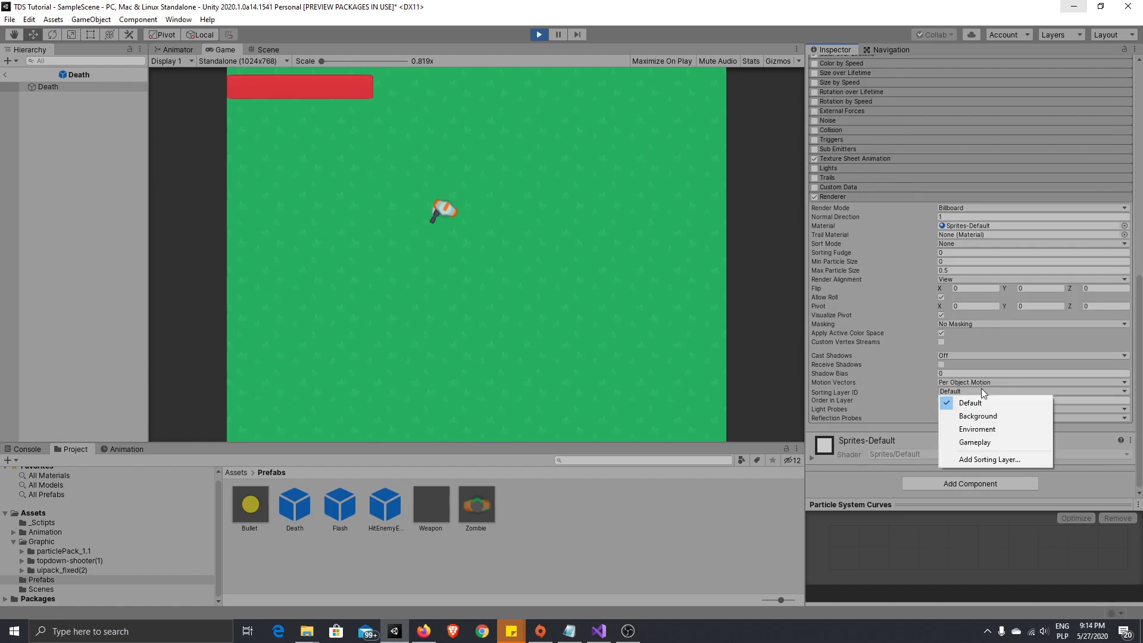
click(1017, 444)
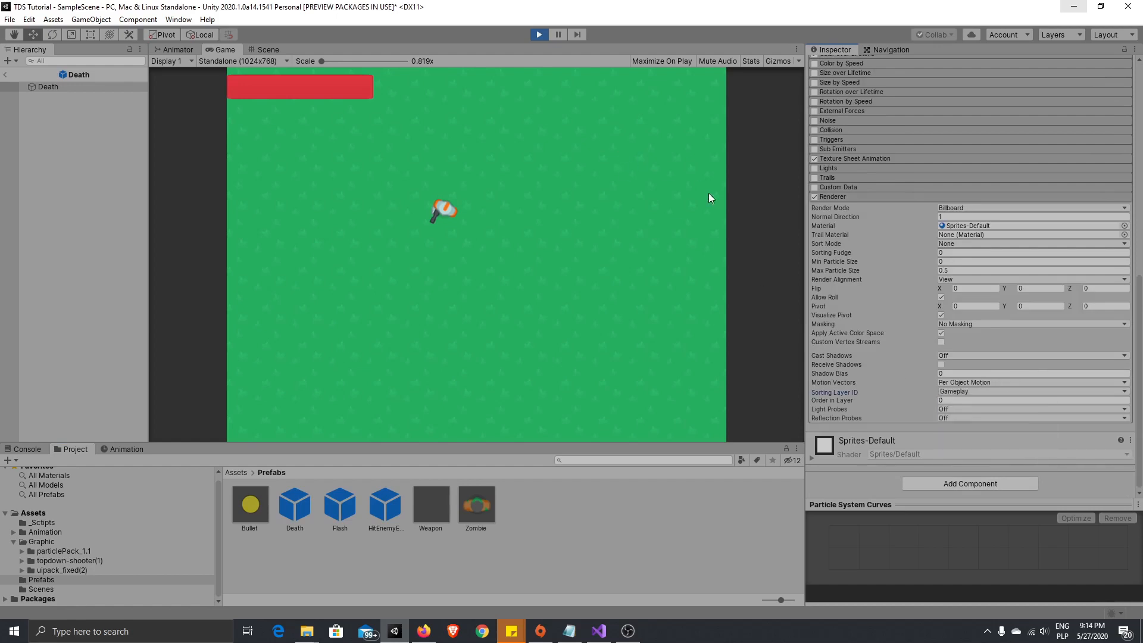
Step: Stop play mode and leave the Death prefab to return to SampleScene
click(540, 35)
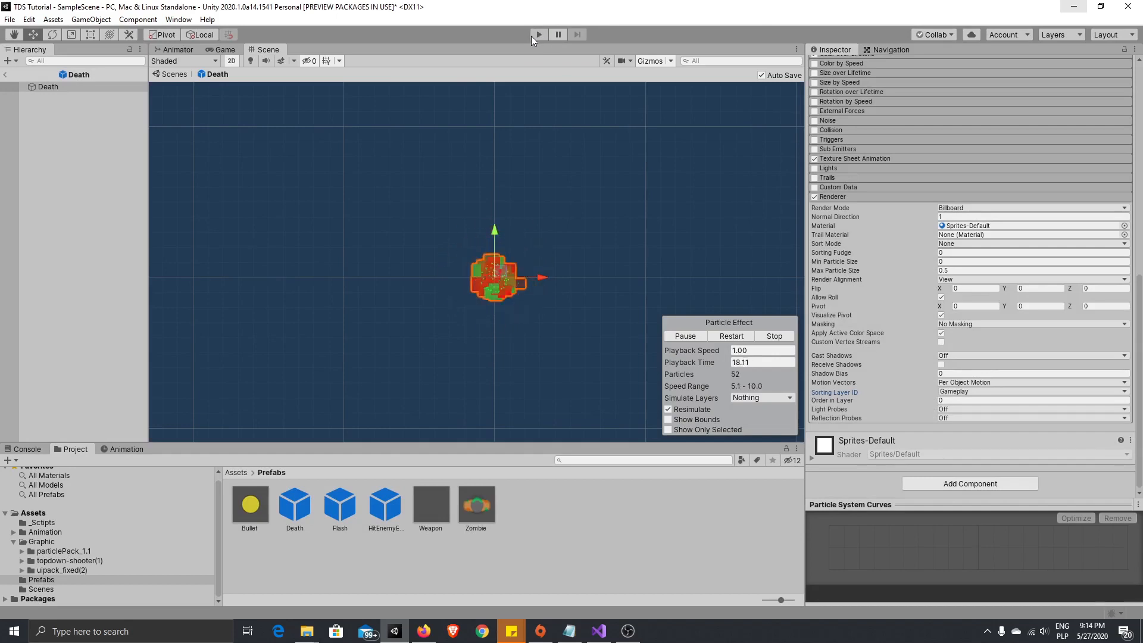
click(5, 83)
click(5, 75)
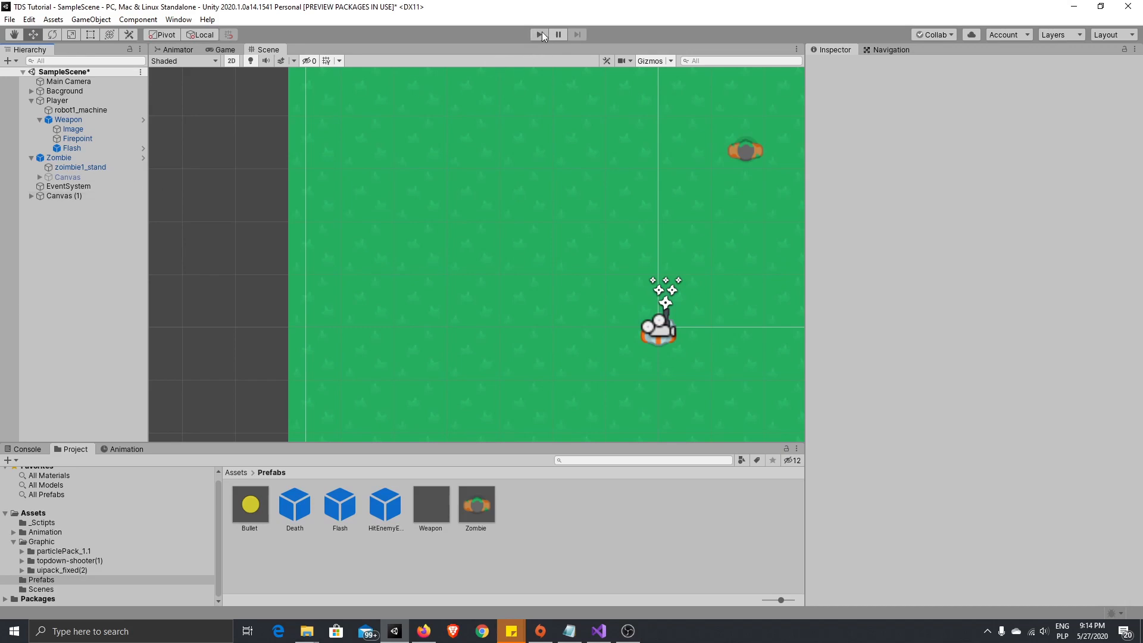
Step: Check the Zombie's Health System settings and the Death prefab's Renderer settings, and return to SampleScene
click(74, 197)
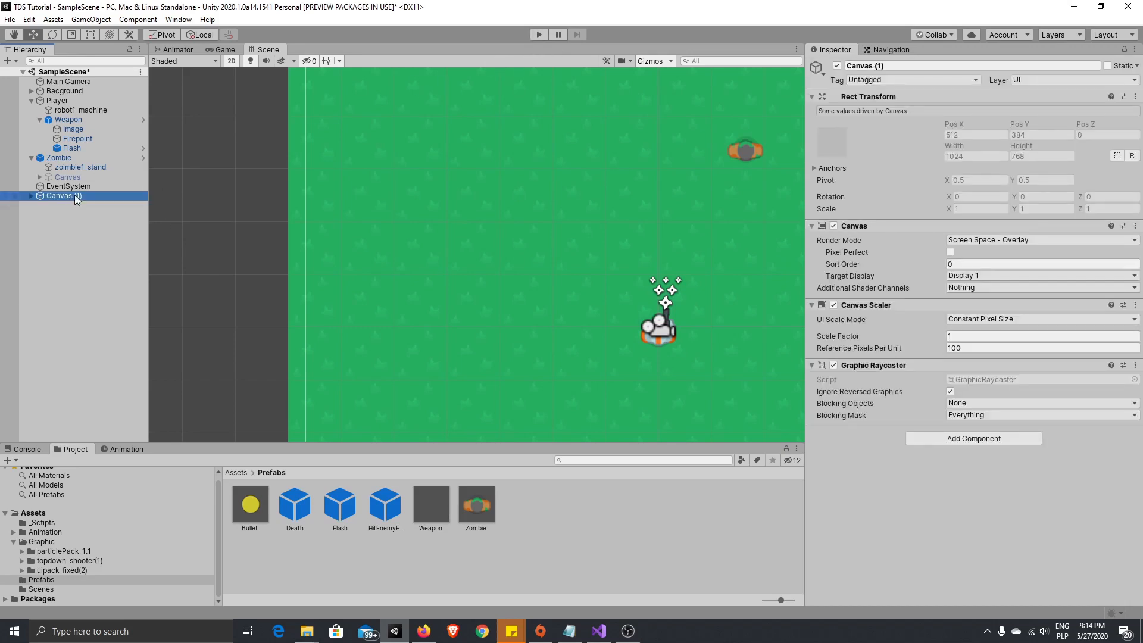
click(105, 158)
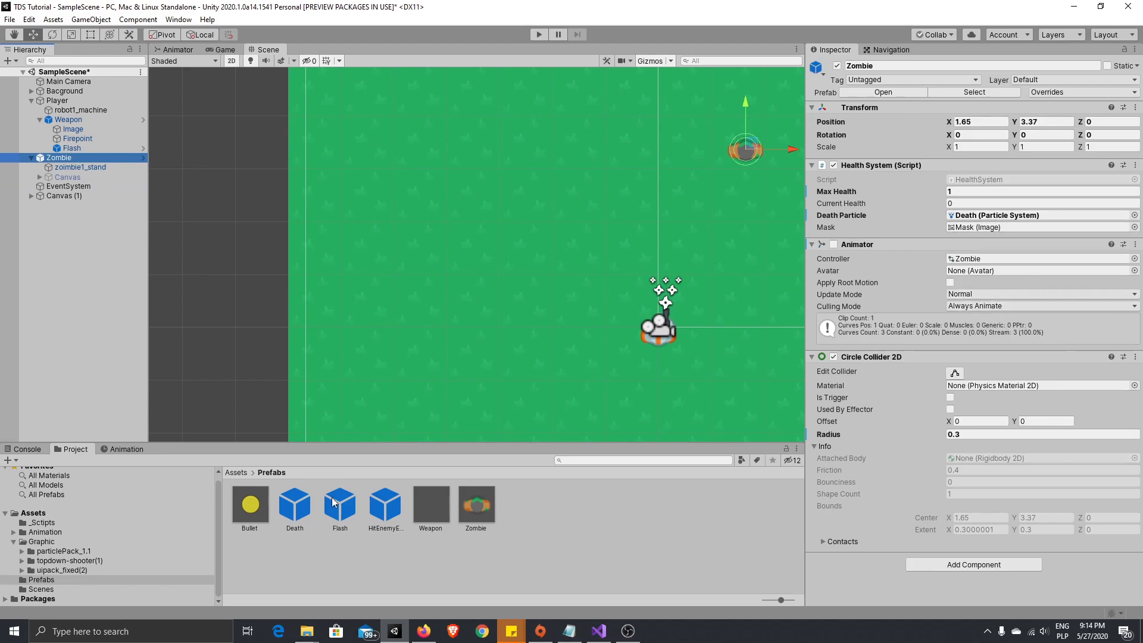
click(305, 516)
double_click(305, 515)
scroll(1016, 405, down, 5)
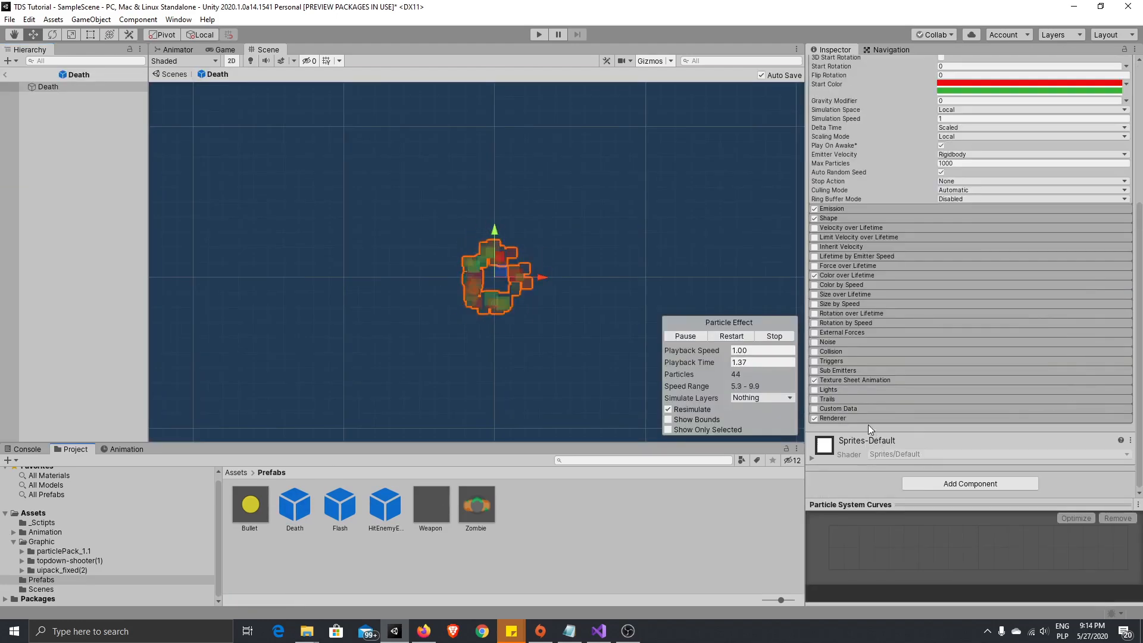
scroll(1020, 402, down, 5)
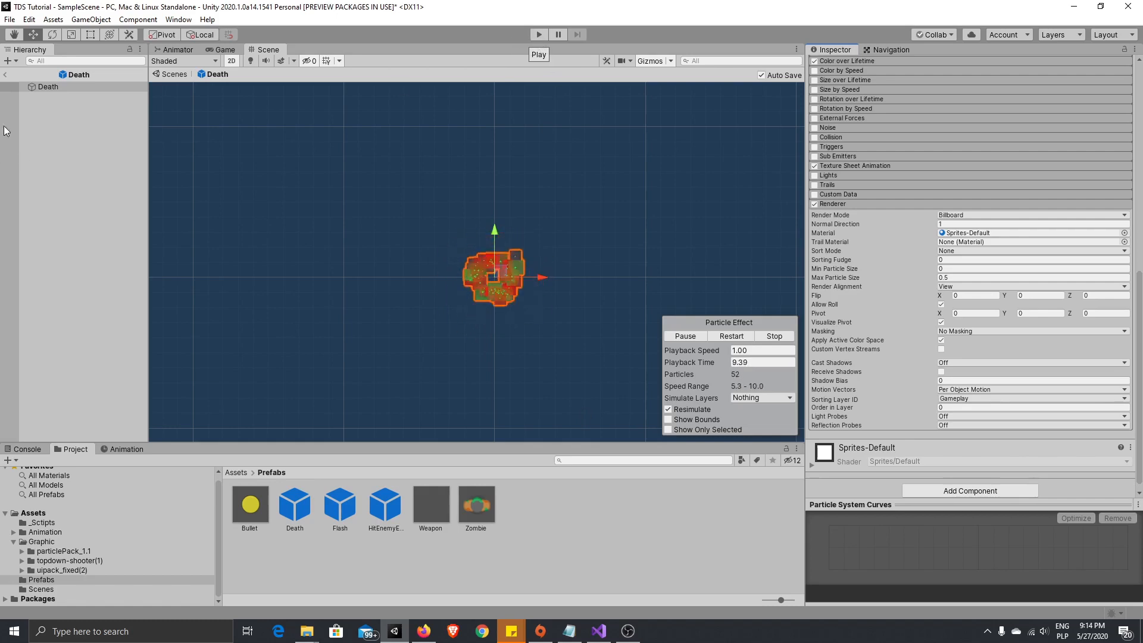
click(6, 76)
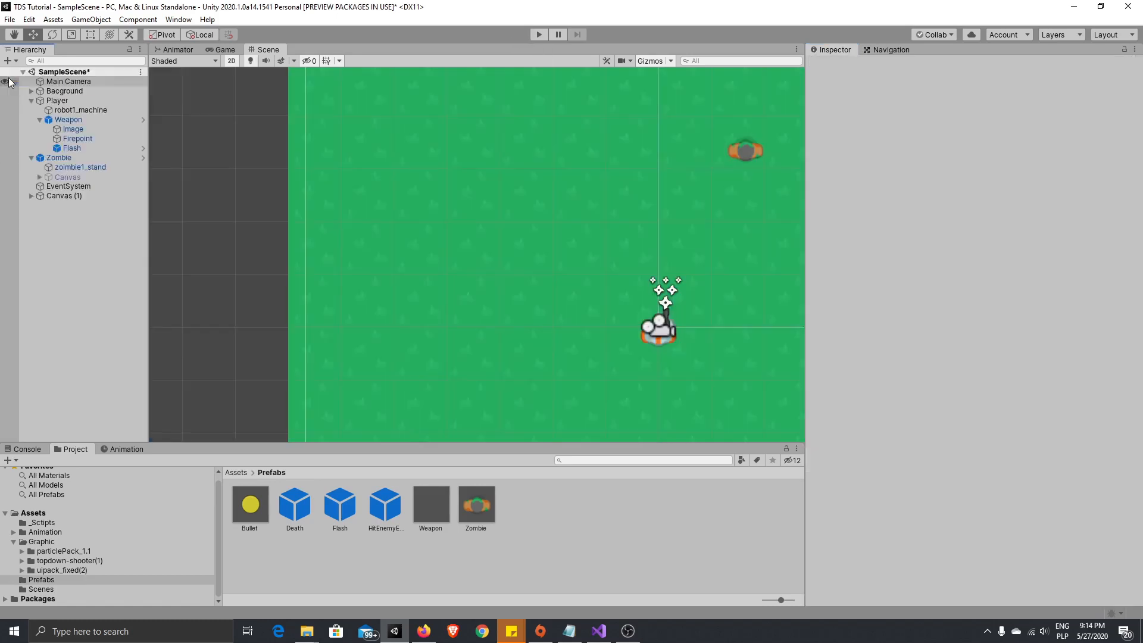
Step: Play-test the Gameplay-layer death burst by shooting the zombie and moving the player, and stop the game
click(539, 35)
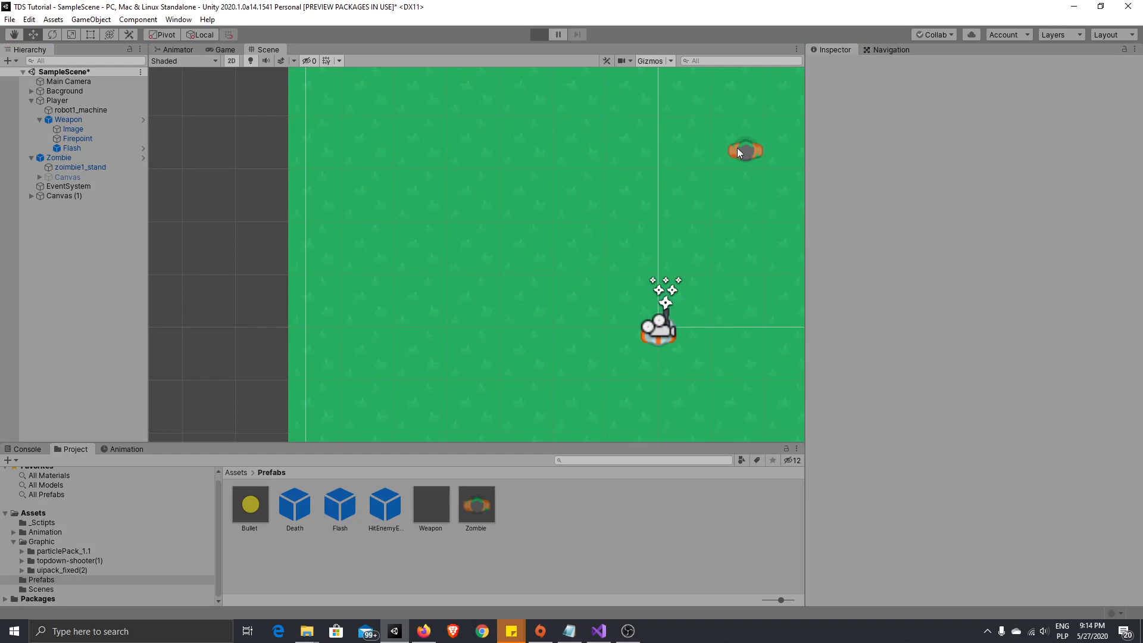
click(537, 117)
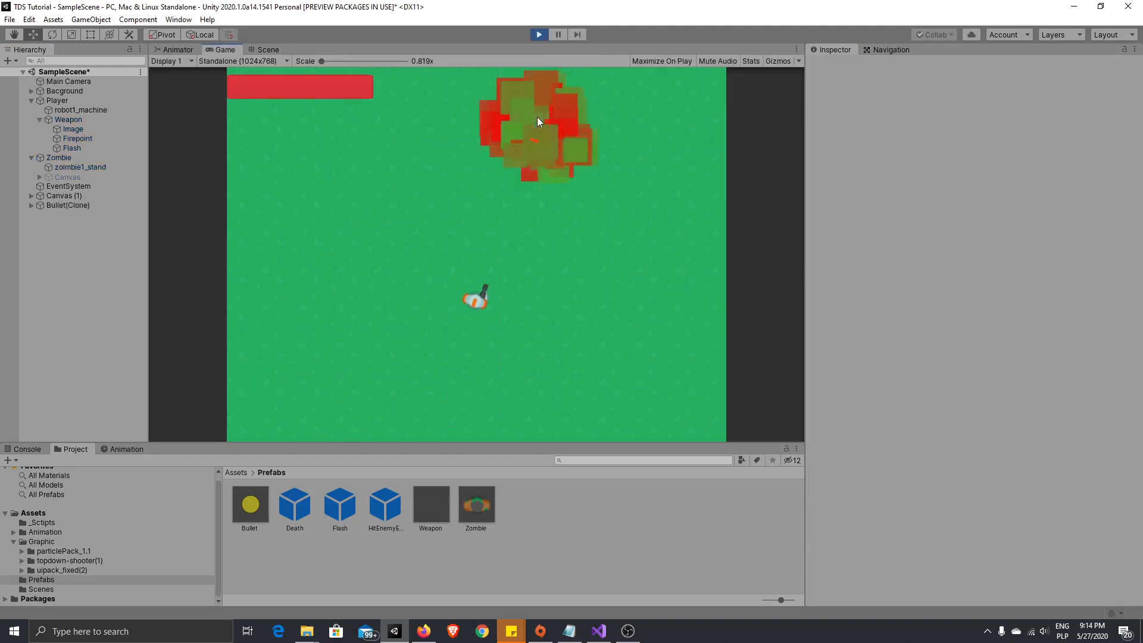
key(a)
key(w)
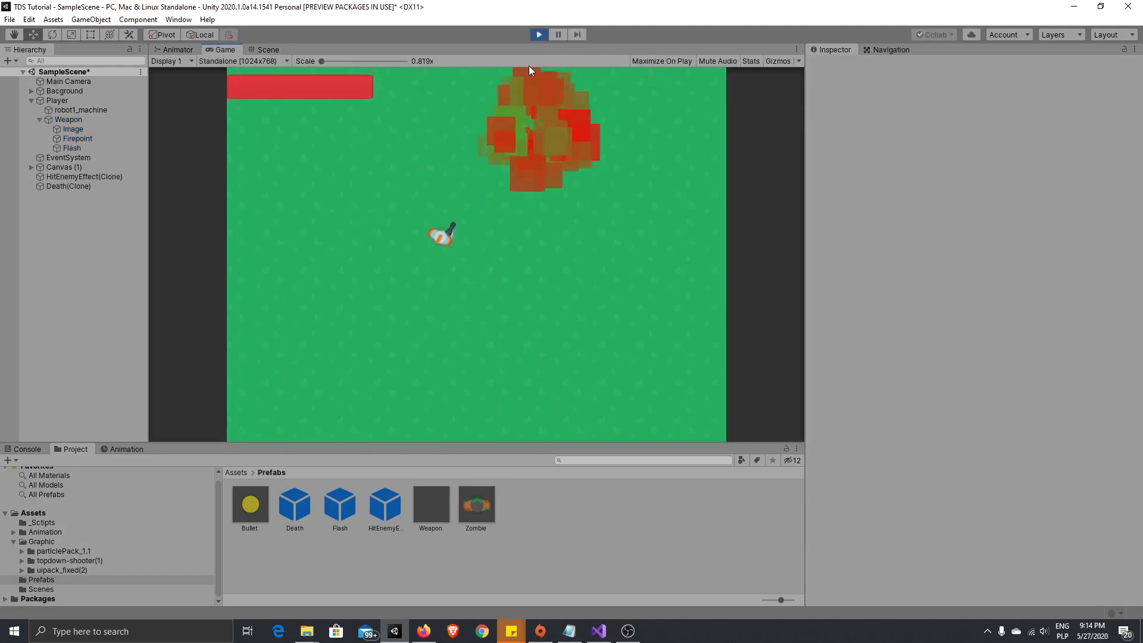
click(539, 35)
Step: Turn off Looping on the Death prefab and run the game to shoot the zombie
click(295, 506)
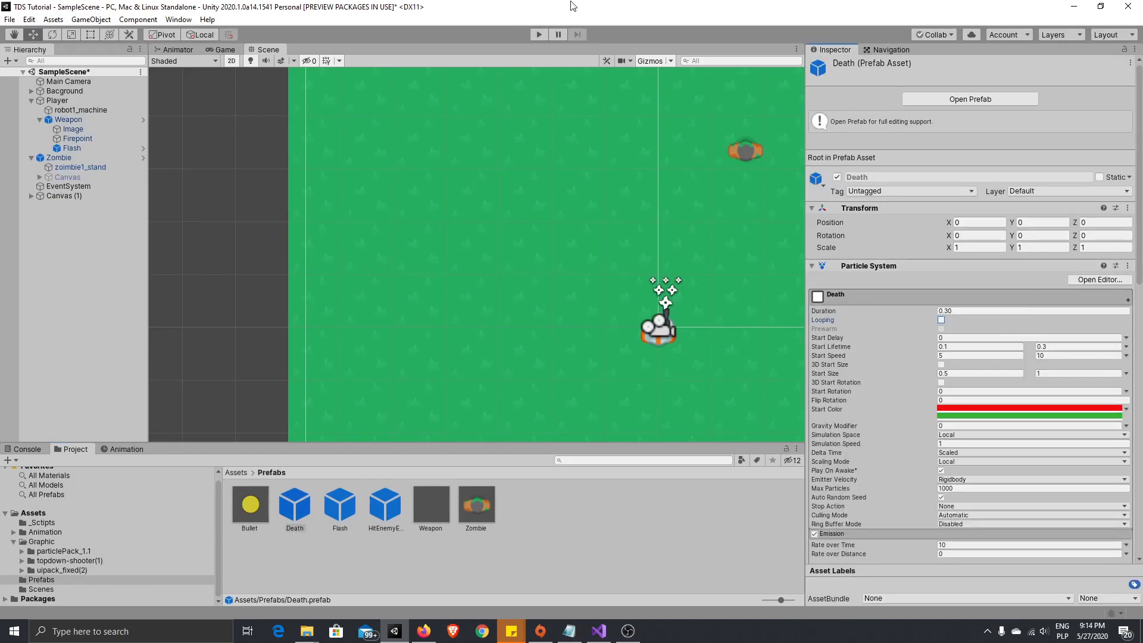
click(538, 34)
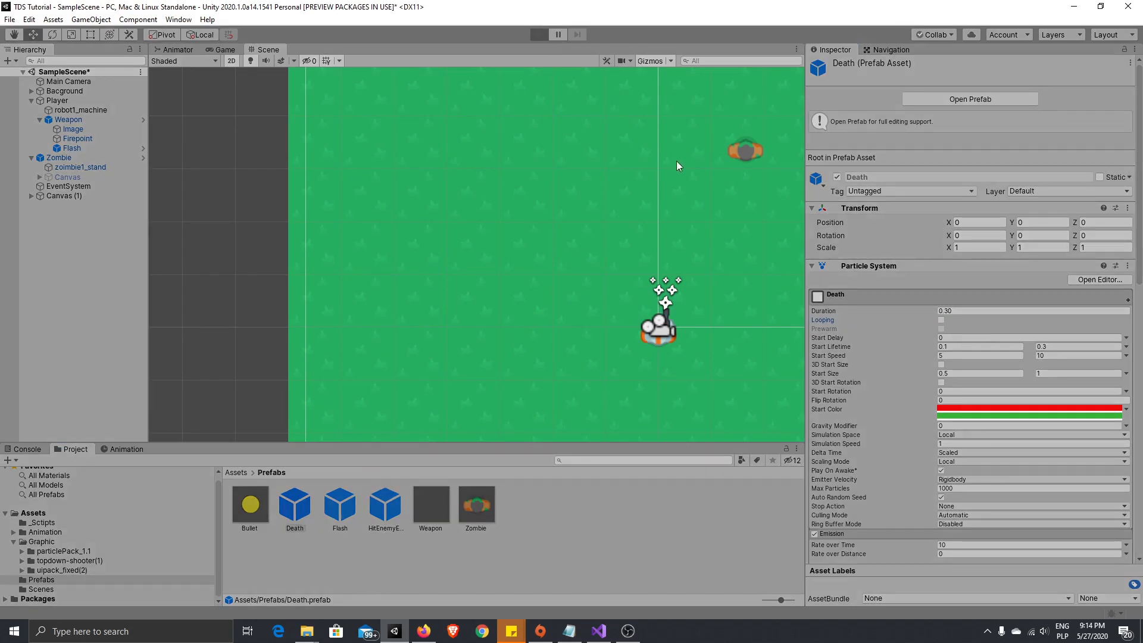
click(534, 123)
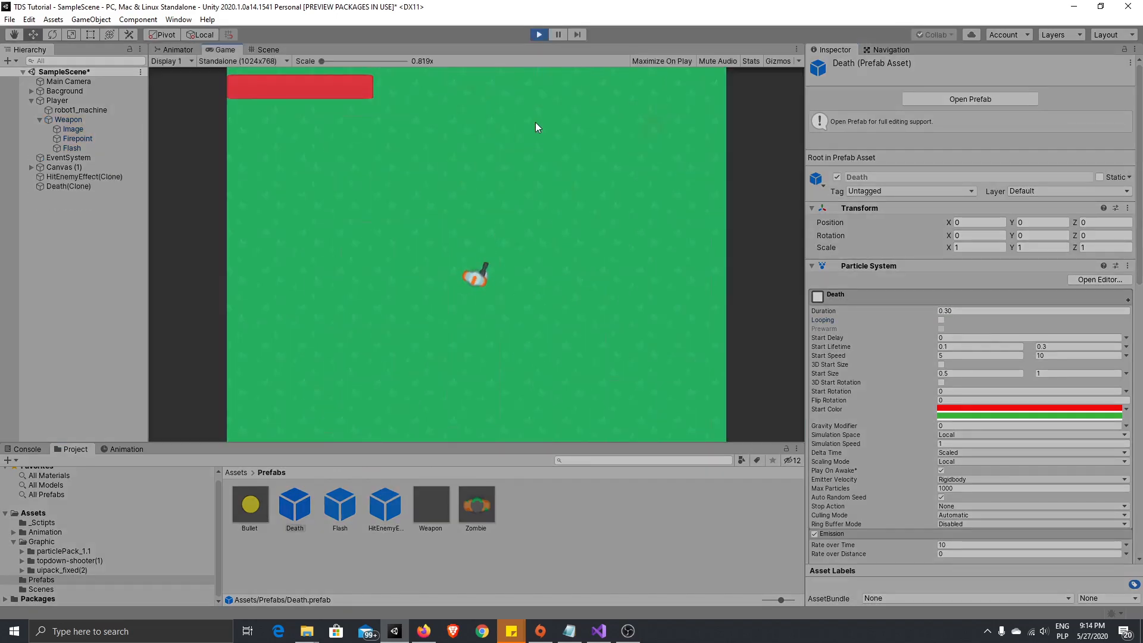
key(s)
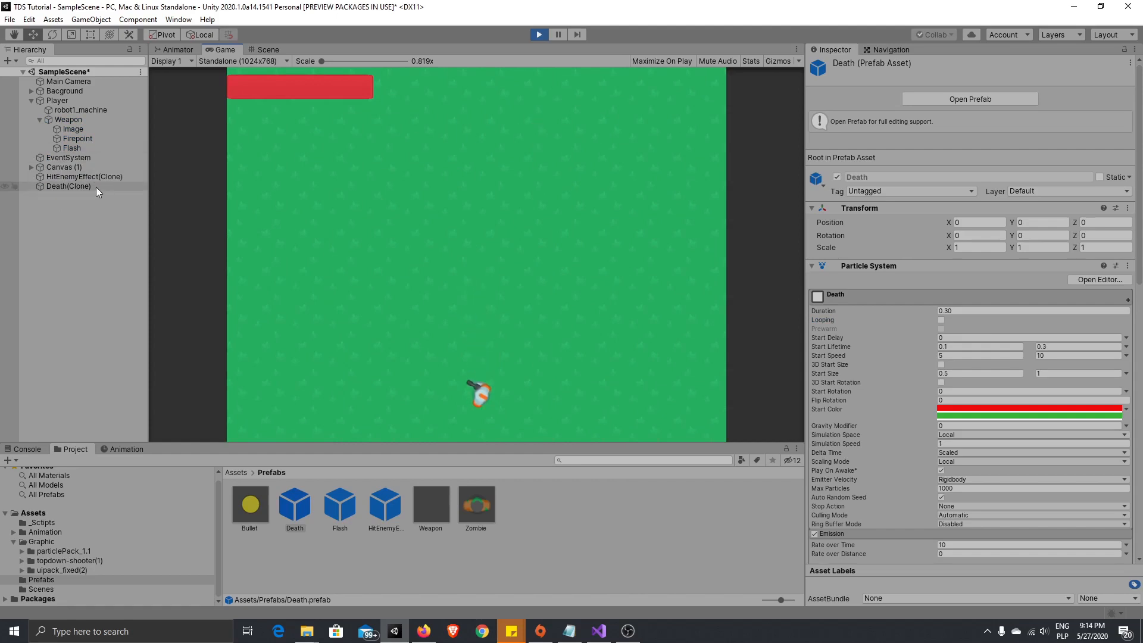
Step: Inspect the spawned Death(Clone) and HitEnemyEffect(Clone) objects in the hierarchy and stop play mode
click(96, 187)
click(95, 178)
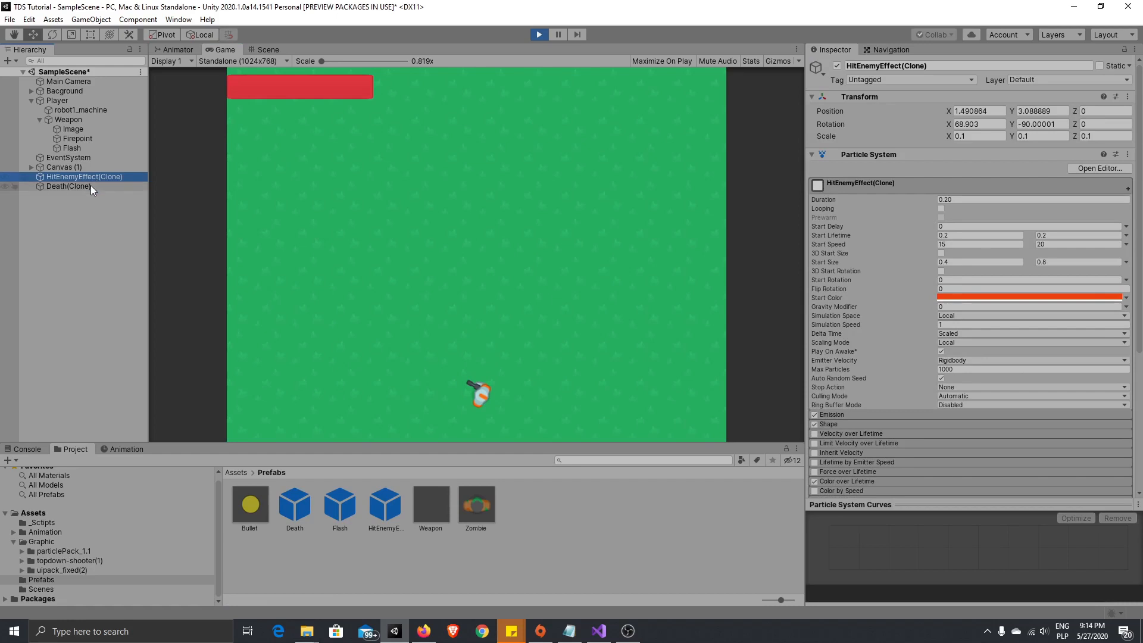
click(540, 34)
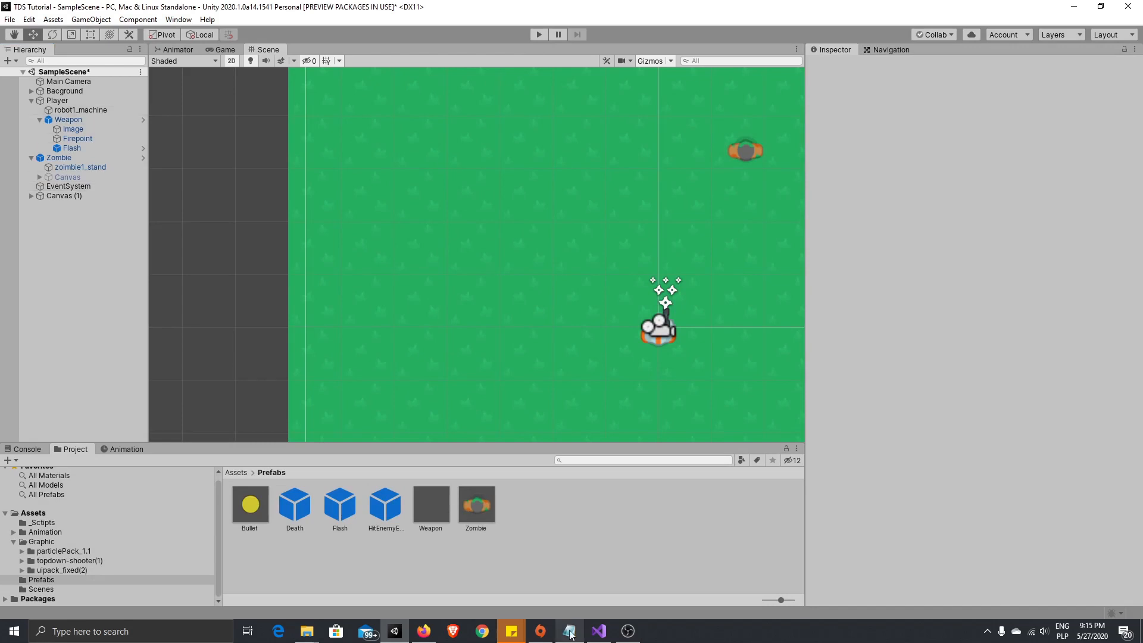
Step: Switch to Visual Studio to review the HealthSystem script and return to Unity
click(599, 631)
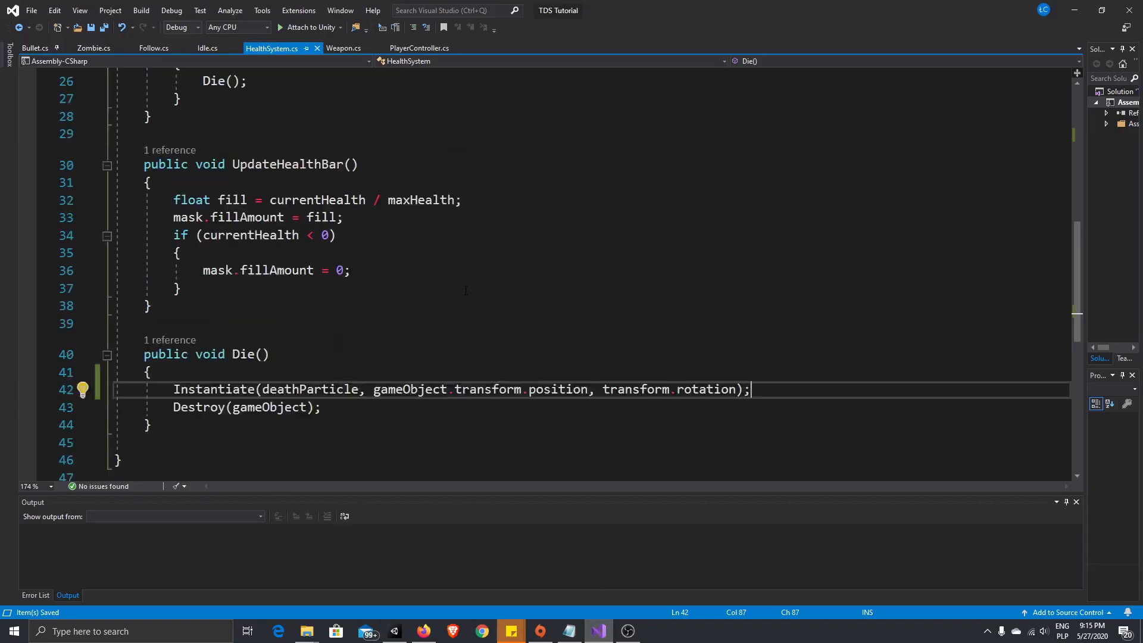
scroll(465, 290, up, 5)
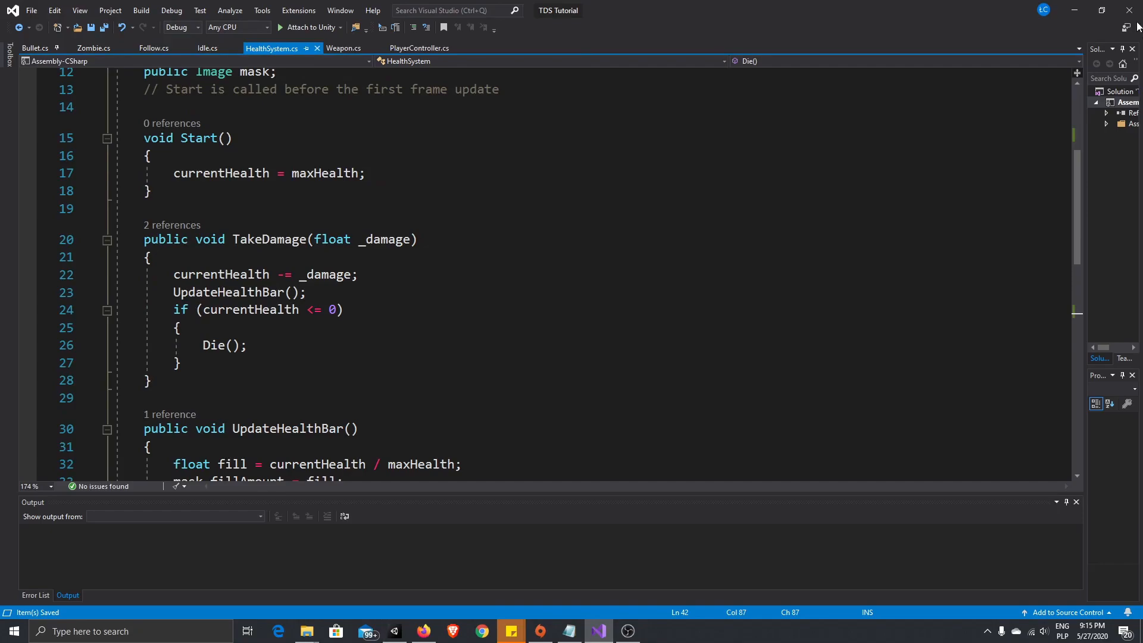
click(1074, 10)
Step: Run the game, fire while moving the player around, and kill the zombie to watch the spawned objects in the hierarchy
click(539, 35)
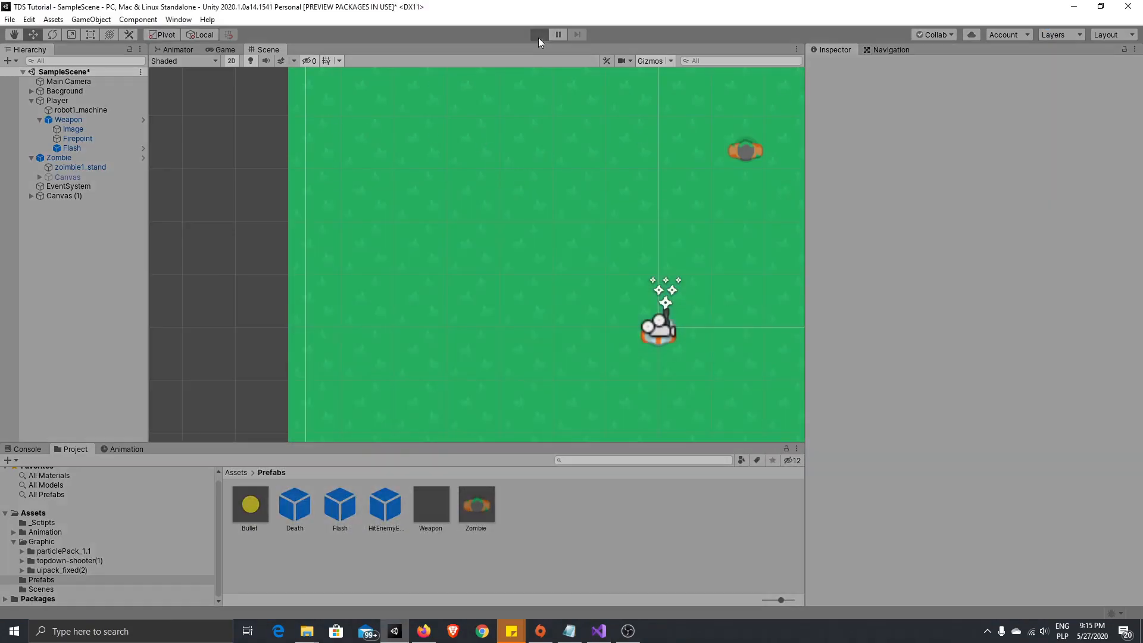
mouse_move(603, 185)
mouse_down()
mouse_move(330, 152)
mouse_move(339, 171)
mouse_up()
key(s)
key(w)
key(s)
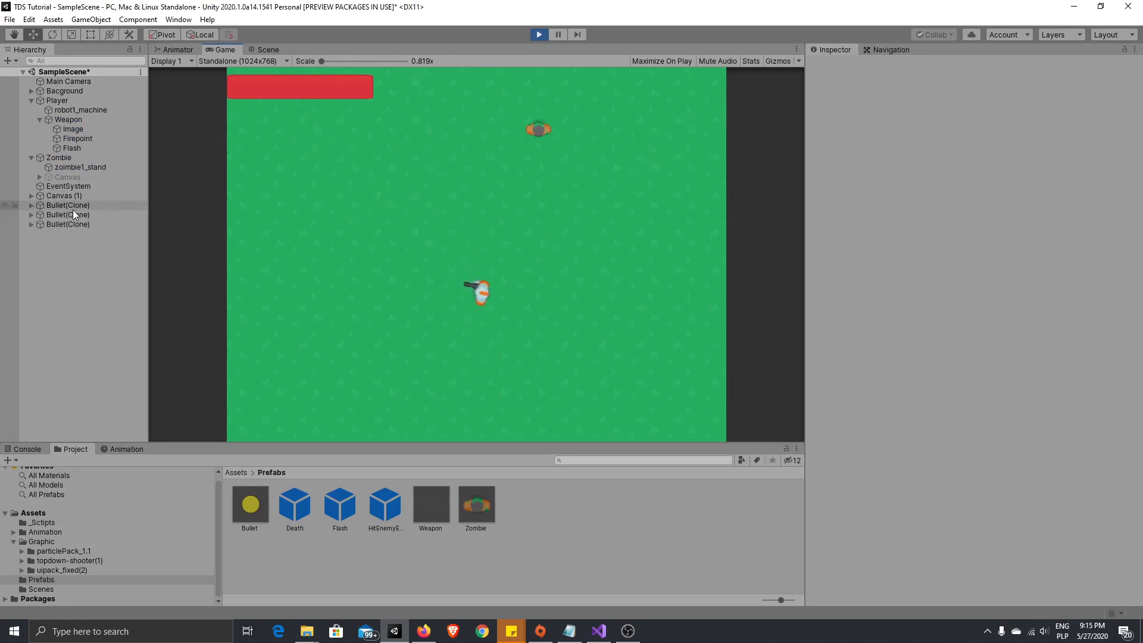
drag(532, 125, 527, 123)
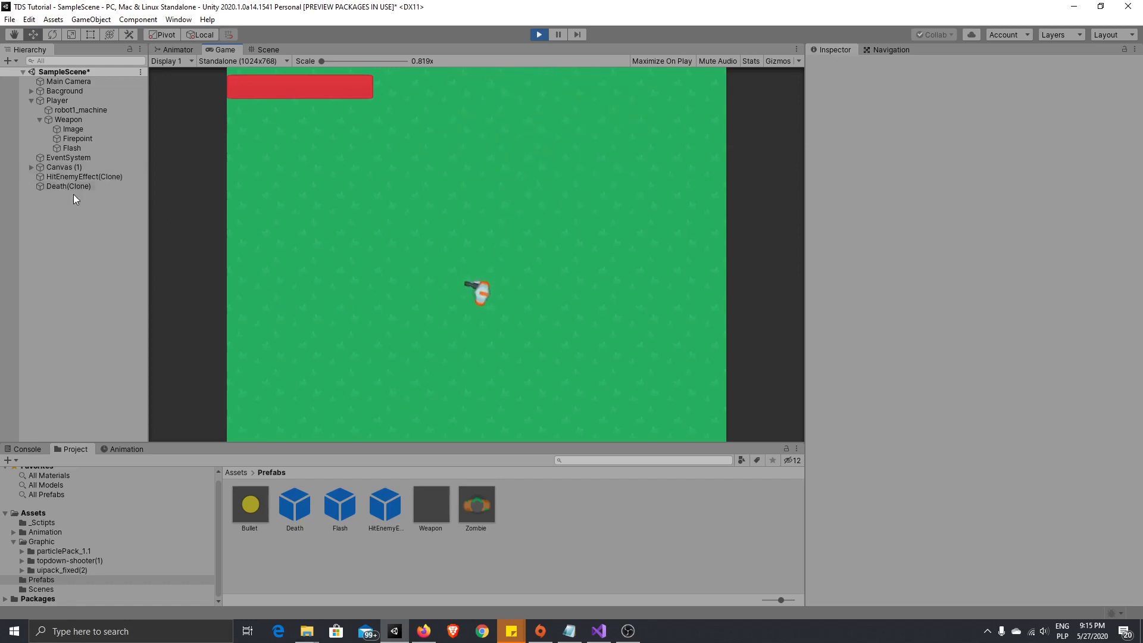
Step: Open the Death prefab and set its Transform scale to 0.3 on X, Y and Z
click(303, 510)
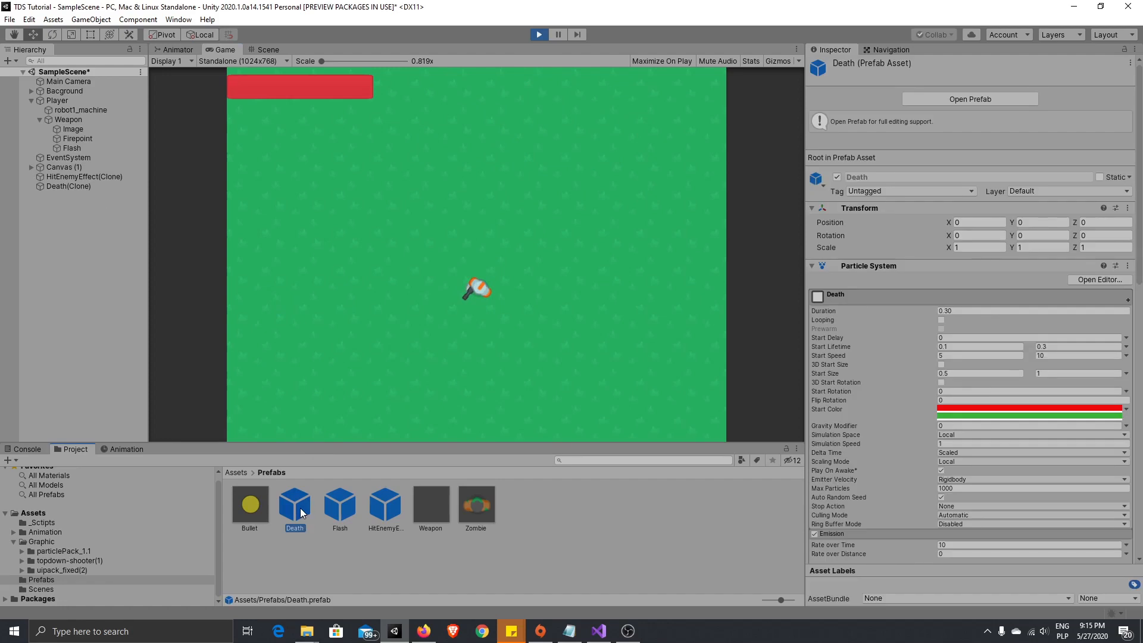
double_click(295, 509)
click(881, 142)
text(0,)
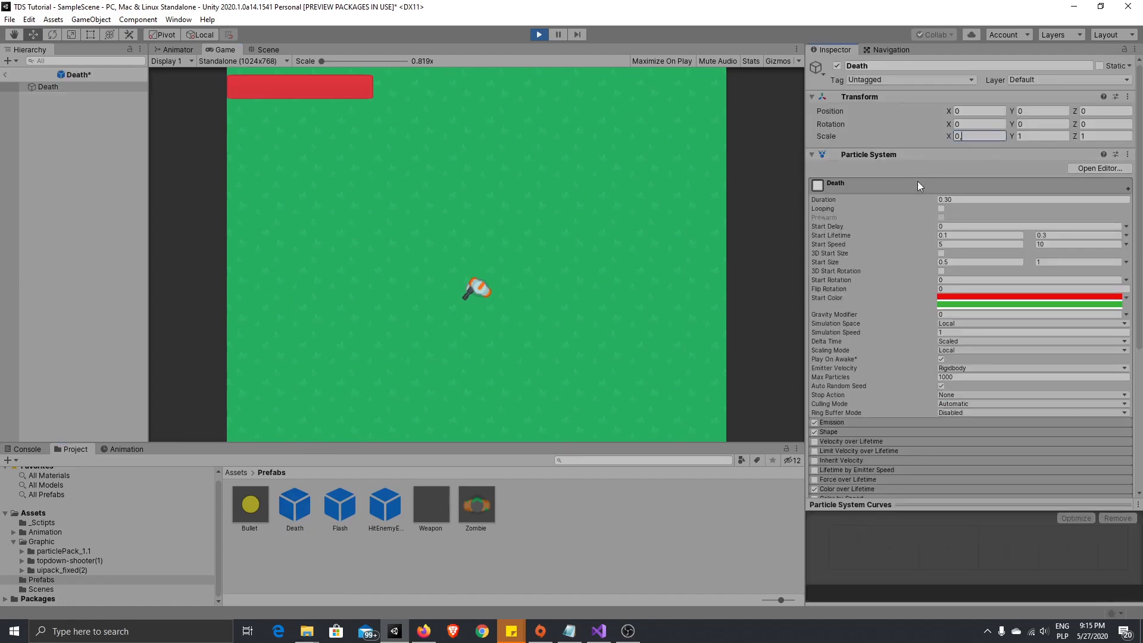
text(3)
key(Tab)
text(0,3)
click(1078, 136)
text(0,3)
key(Return)
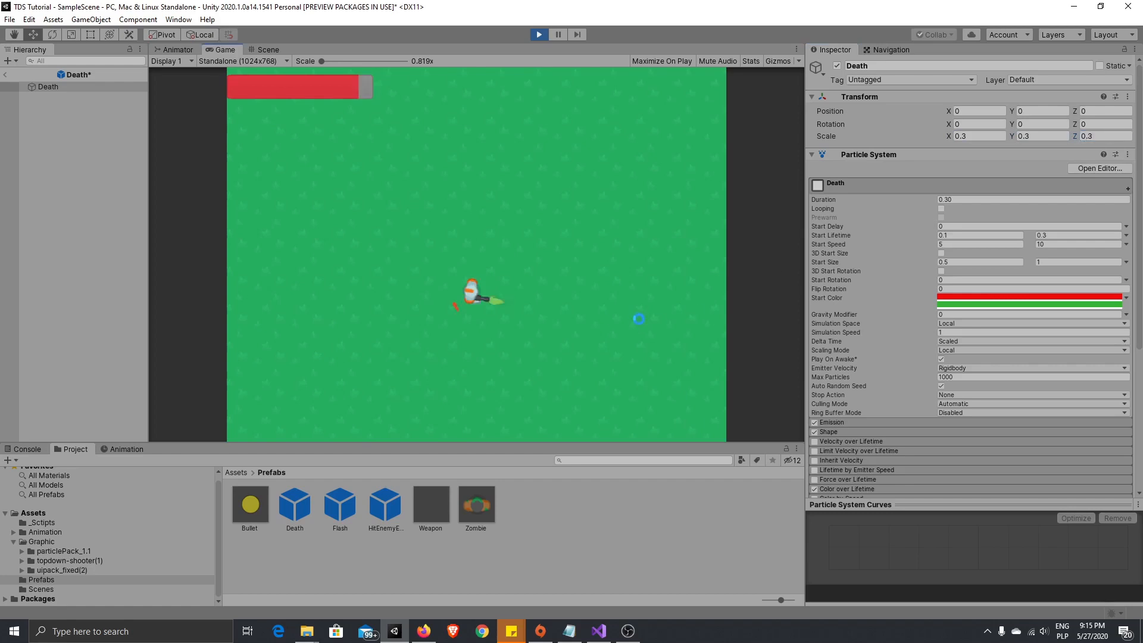
Step: Fire in the running game, stop play mode and switch to the Game view
click(583, 226)
click(539, 34)
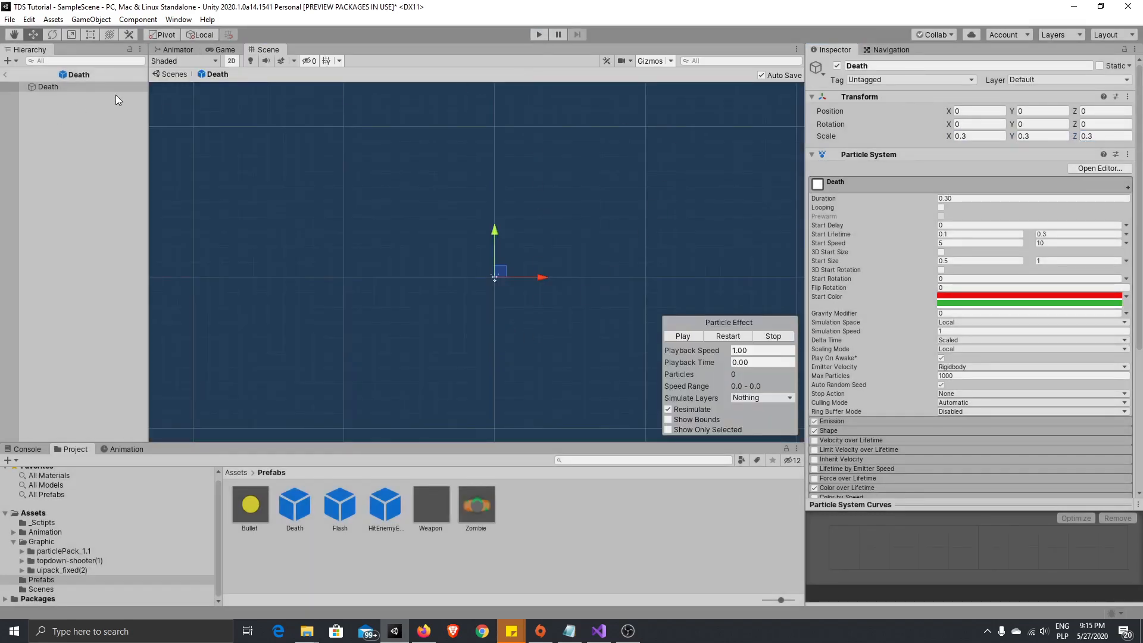
click(175, 50)
click(224, 50)
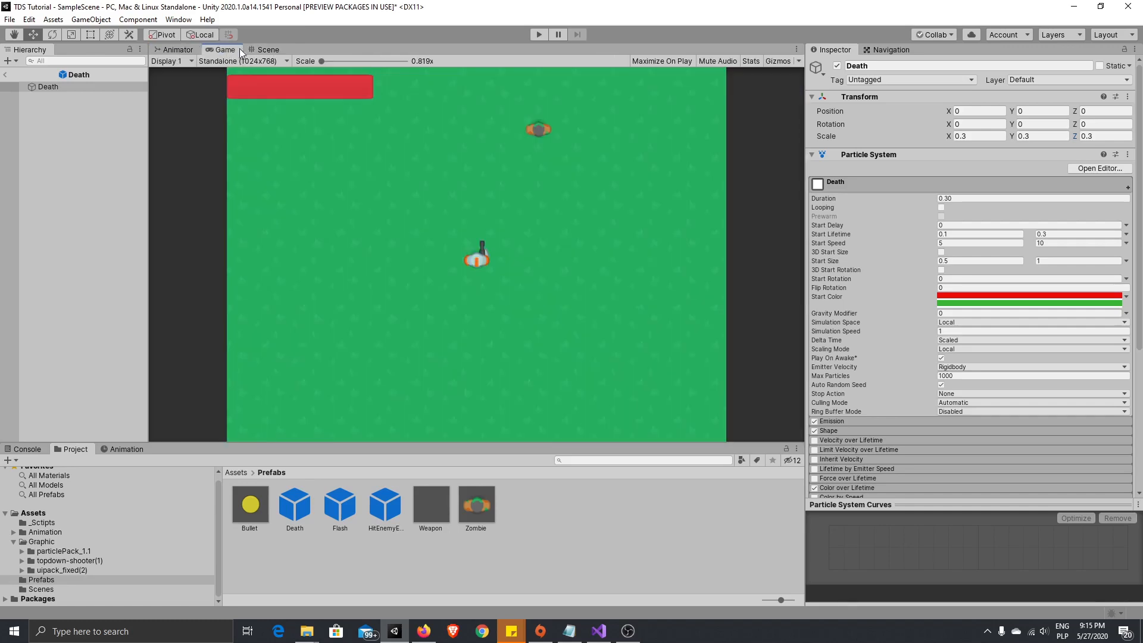
Step: Run the game, shoot the zombie to check the scaled Death burst, and stop play mode
click(538, 34)
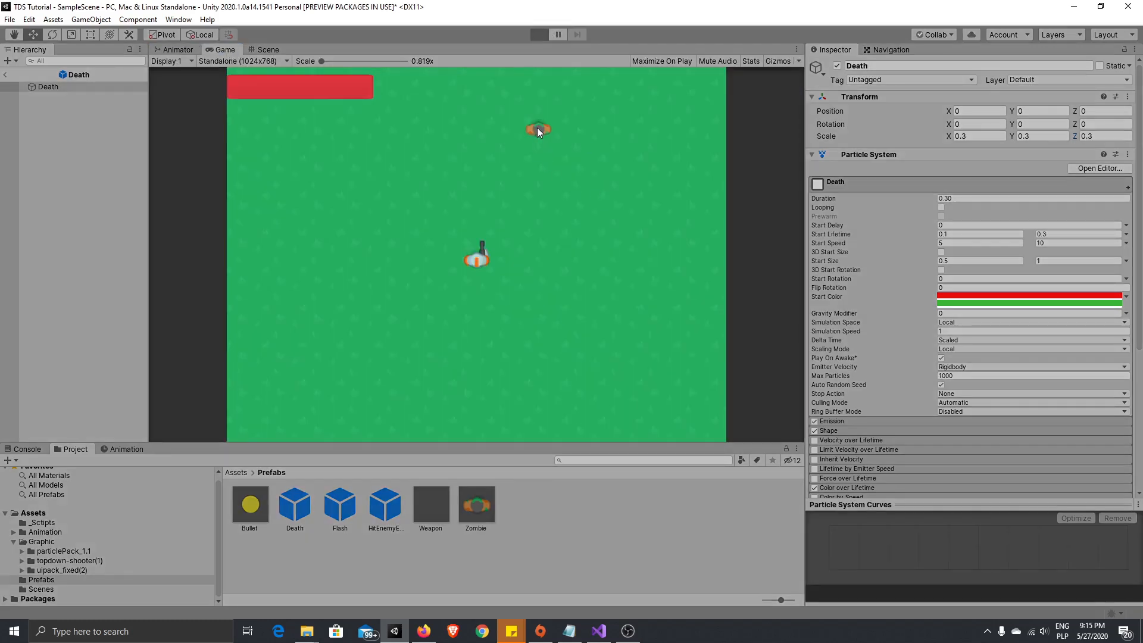
click(538, 130)
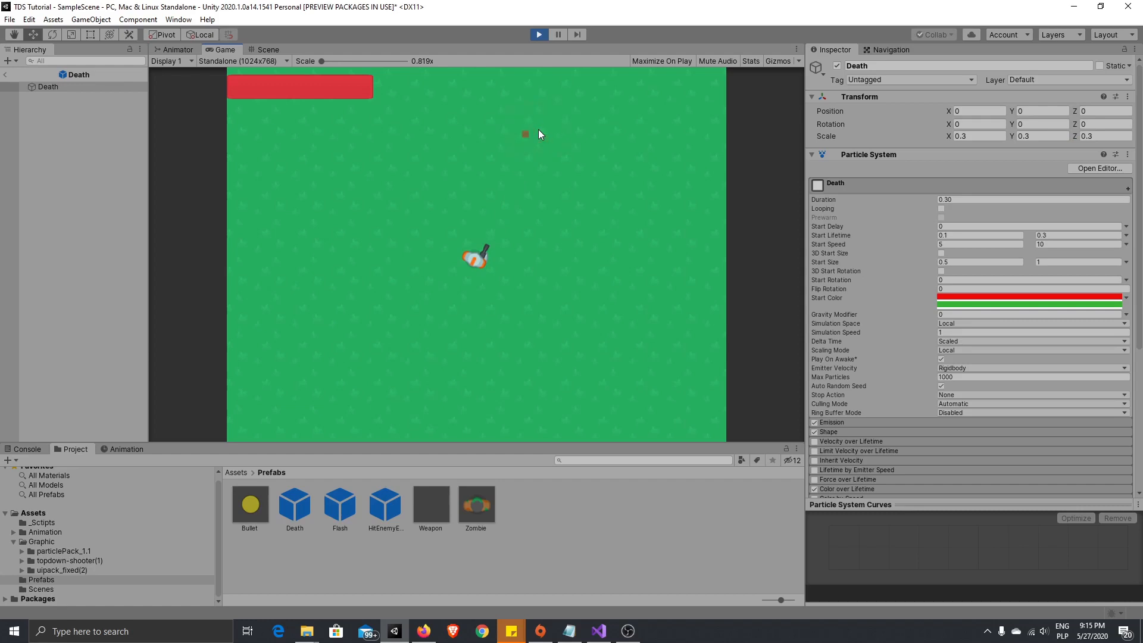
click(539, 35)
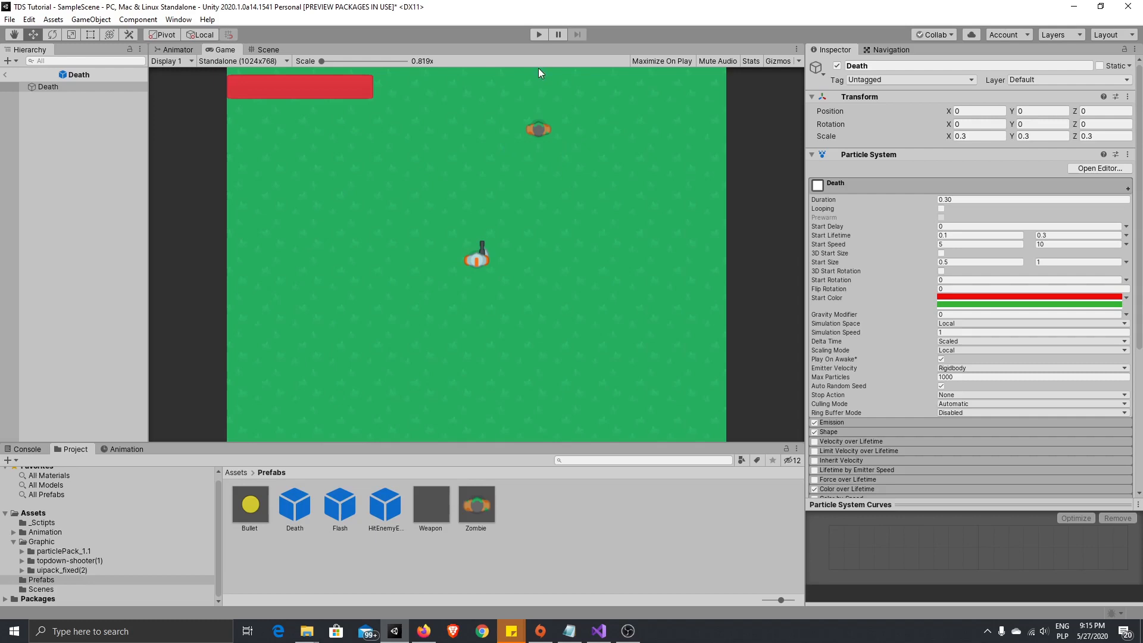
Step: Run the game again, kill the zombie, exit the prefab view and inspect the HitEnemyEffect and Death clones in the hierarchy
click(539, 34)
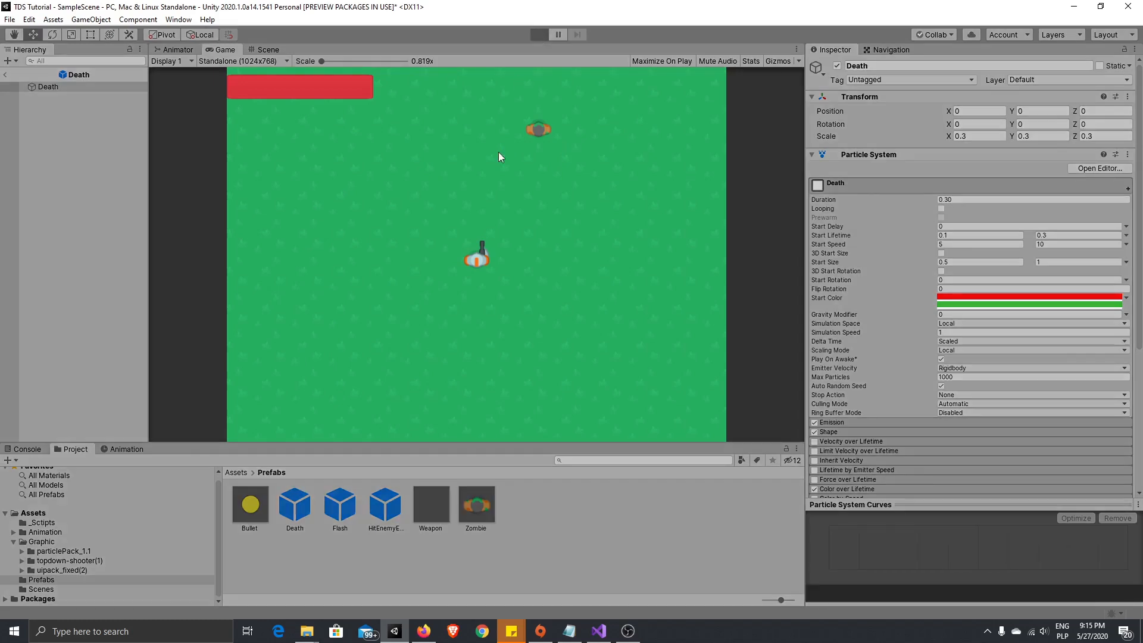
click(531, 127)
click(5, 75)
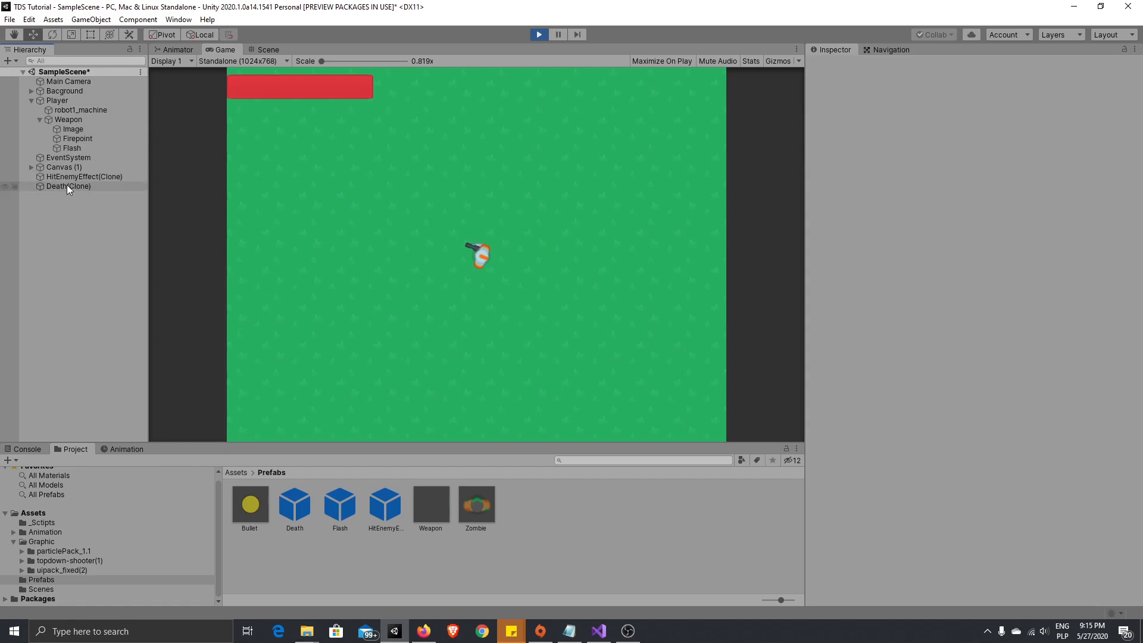
click(71, 178)
click(76, 189)
click(83, 179)
click(77, 187)
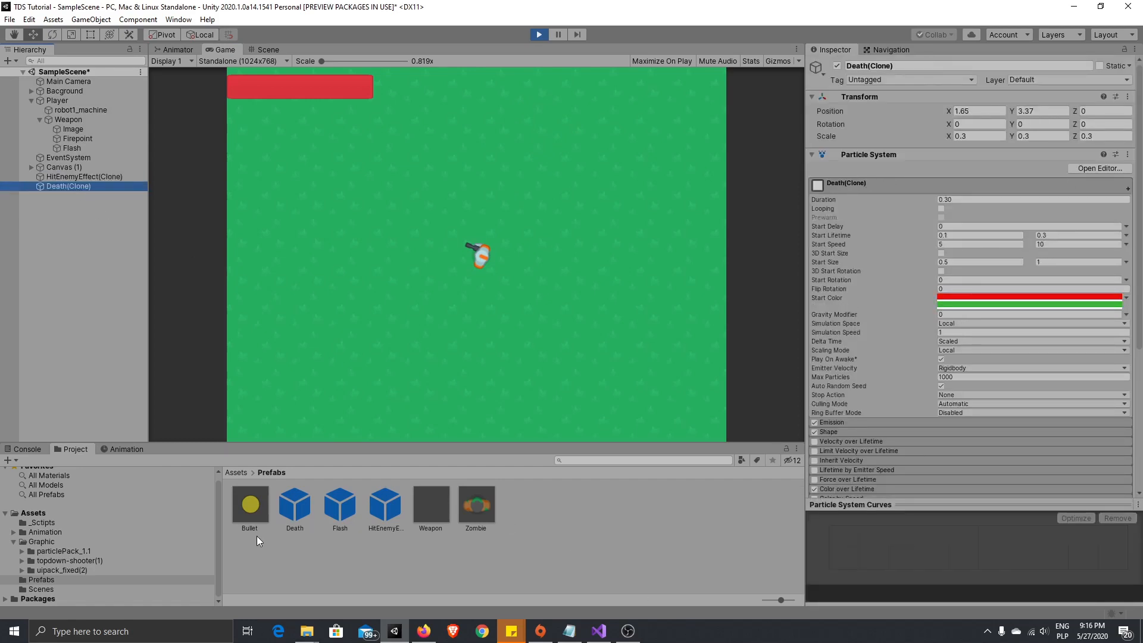
Step: Switch to Visual Studio and, in Bullet.cs, store the instantiated enemyHitEffect in a ParticleSystem variable named _ps
click(599, 631)
scroll(461, 184, up, 4)
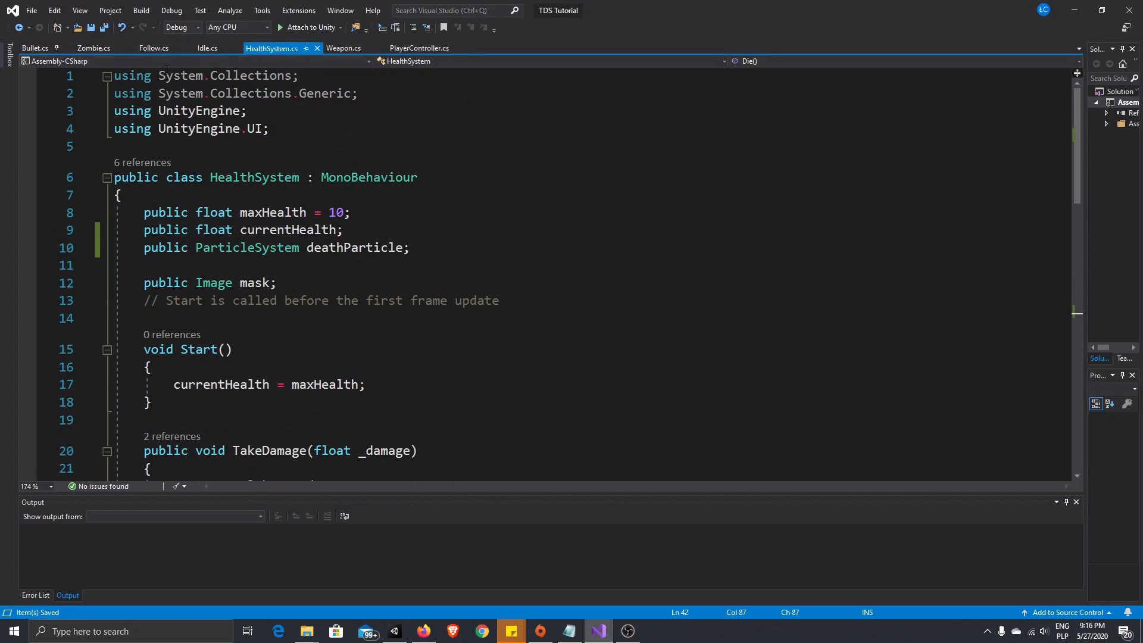
click(31, 48)
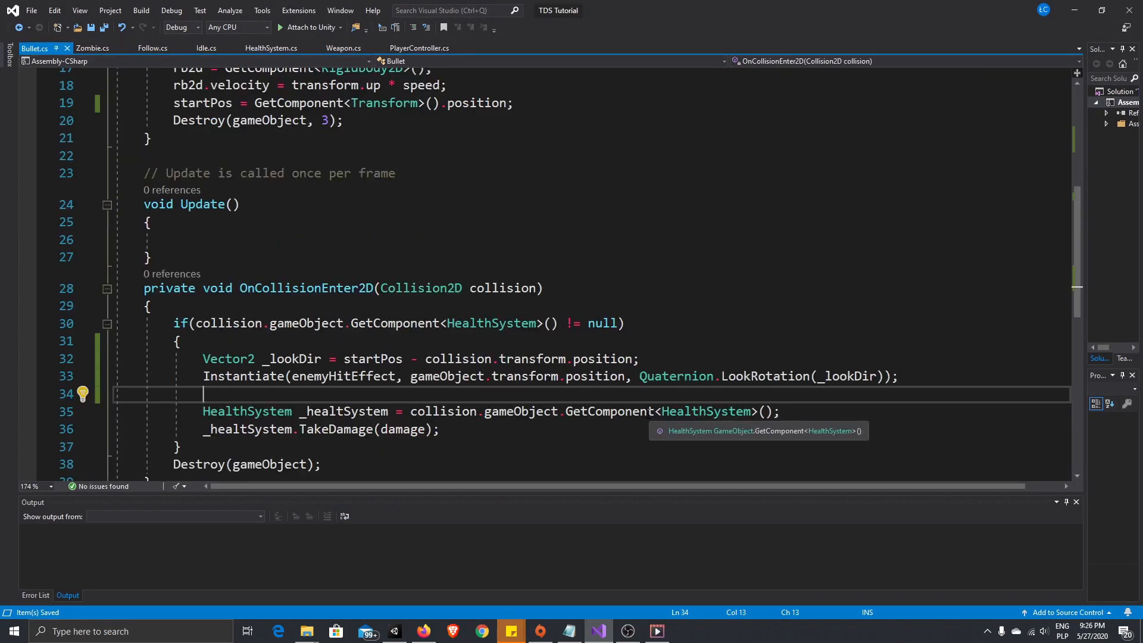
key(Up)
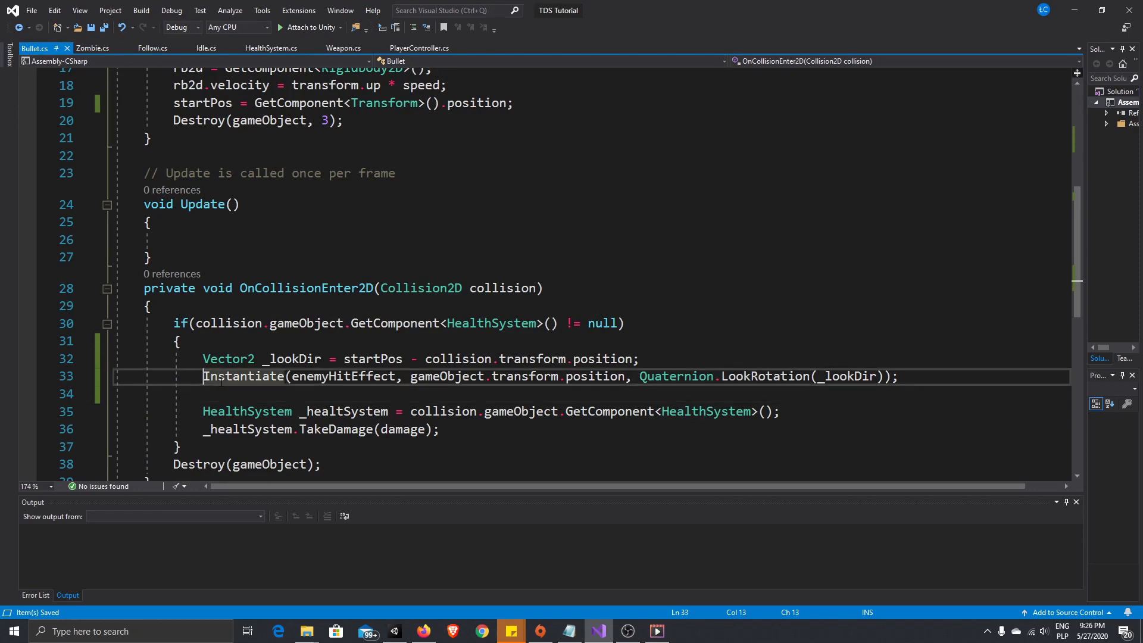
text(Particle)
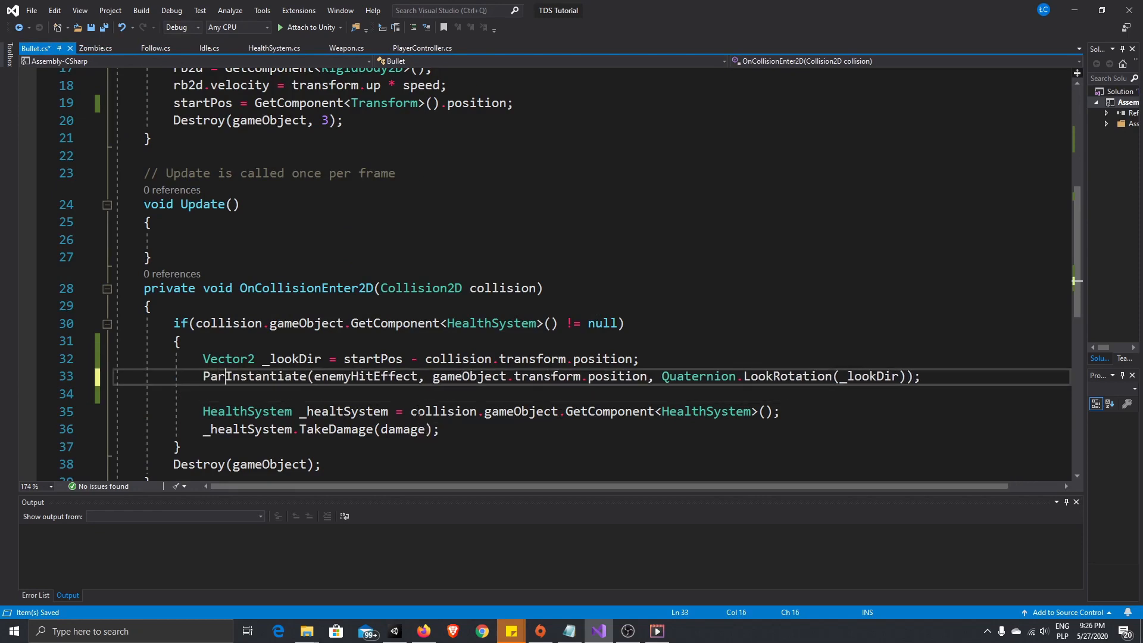
text(System _ps =)
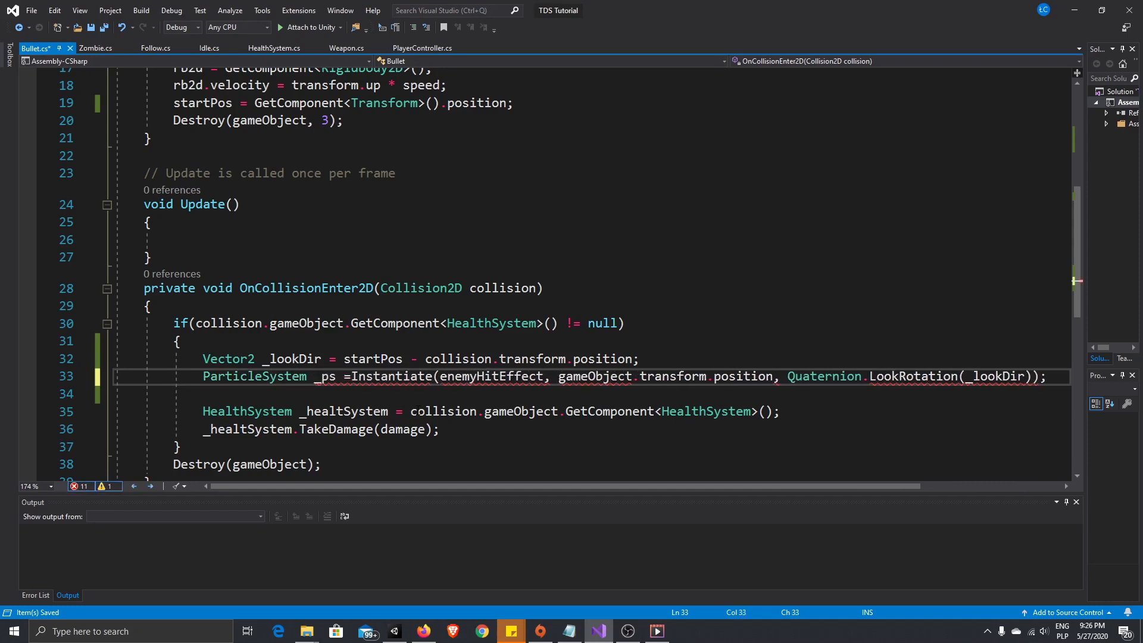
Step: Add Destroy(_ps.gameObject, 1); below the Instantiate line in OnCollisionEnter2D and save Bullet.cs
click(288, 398)
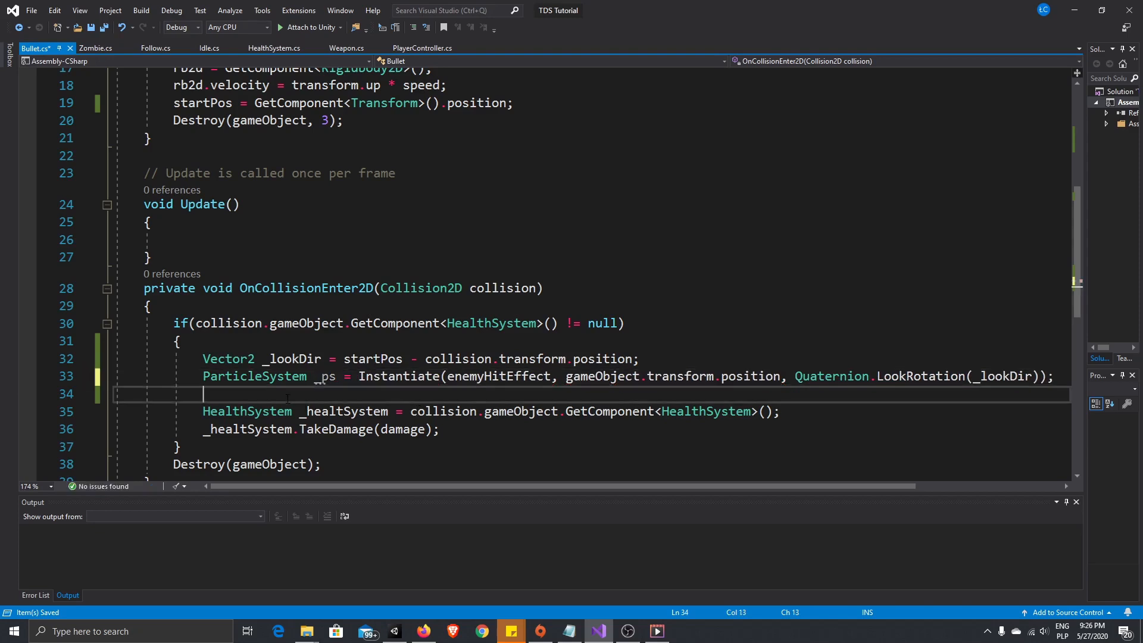
text(_ps)
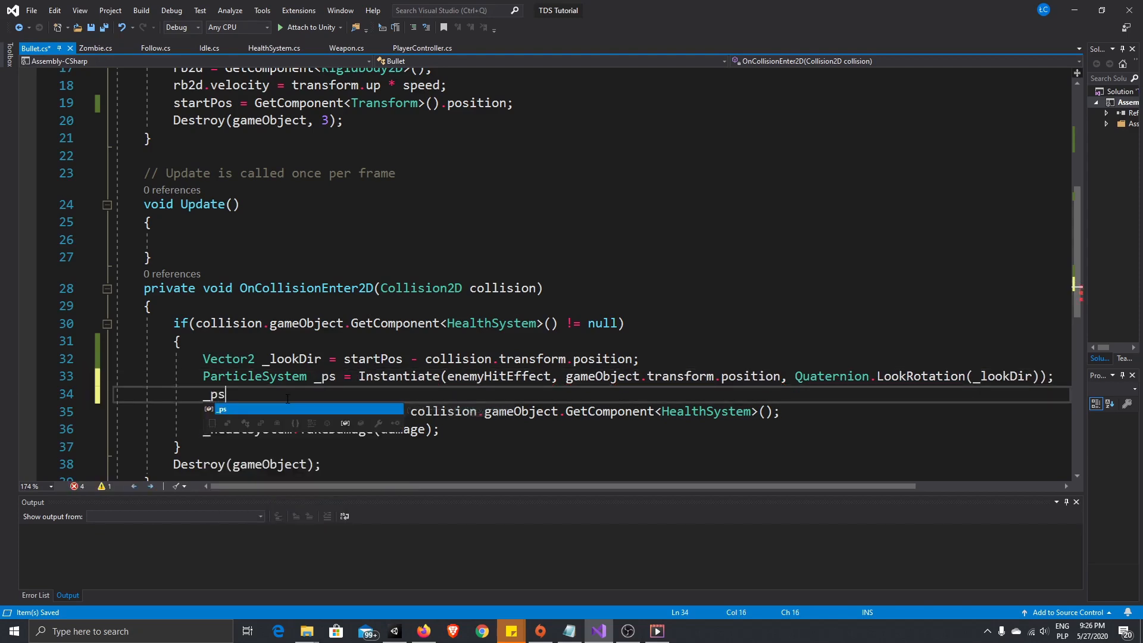
key(BackSpace)
key(BackSpace)
key(BackSpace)
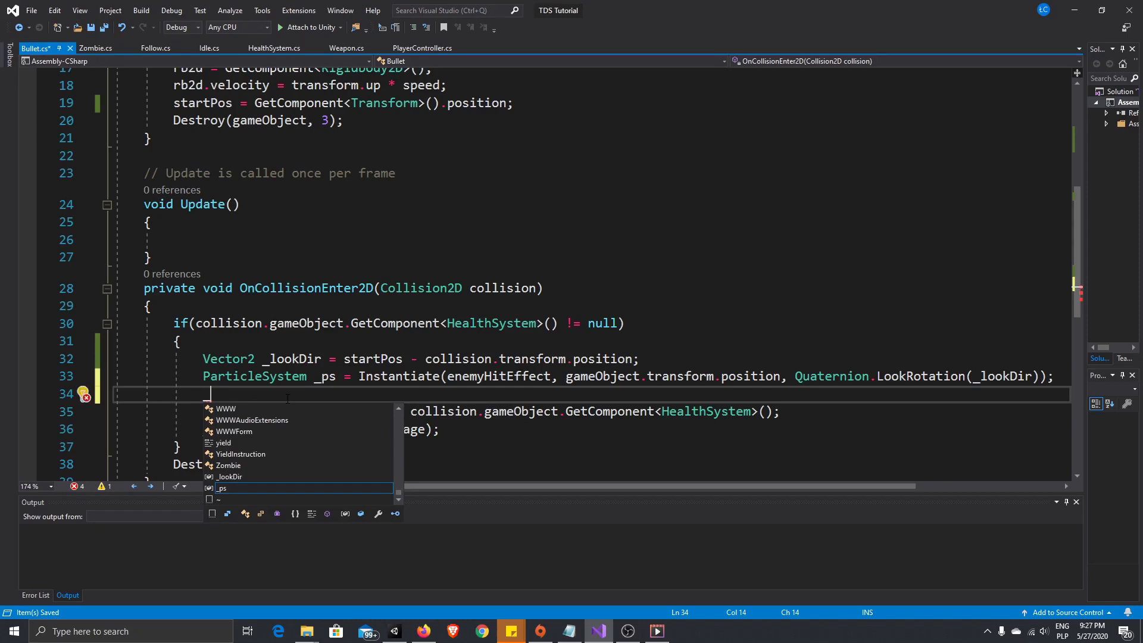
text(Destroy)
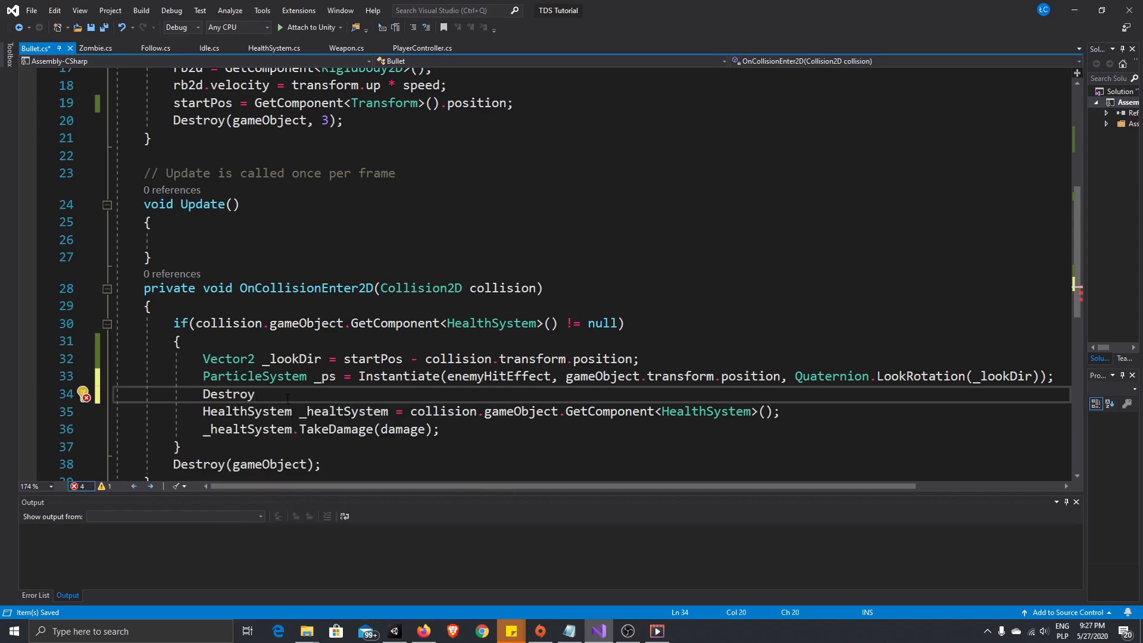
text(()
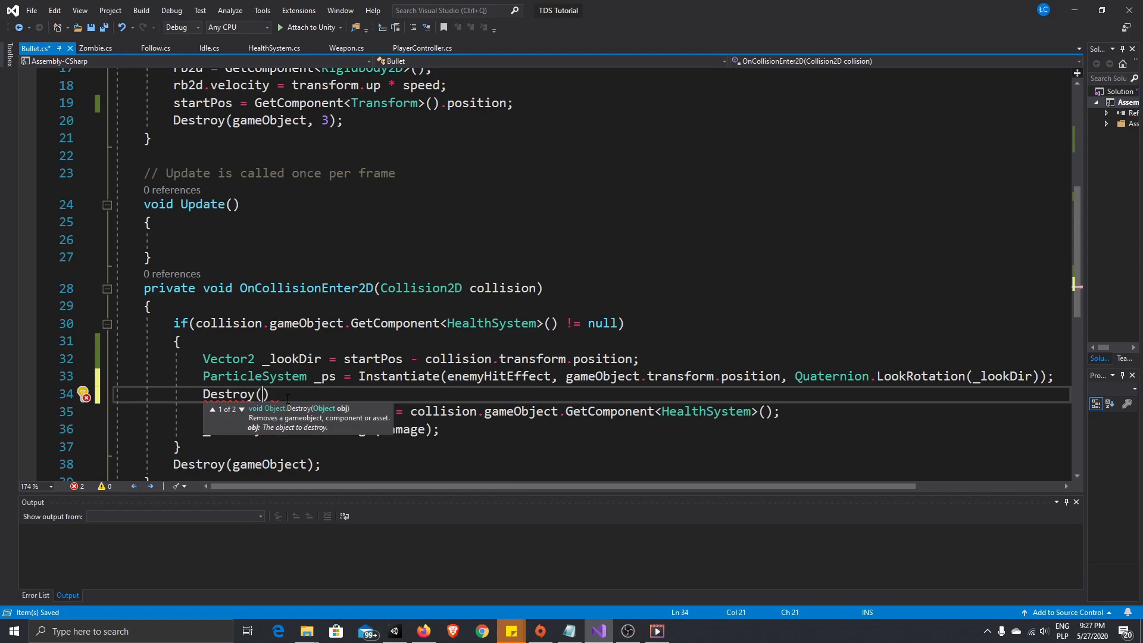
text(_ps)
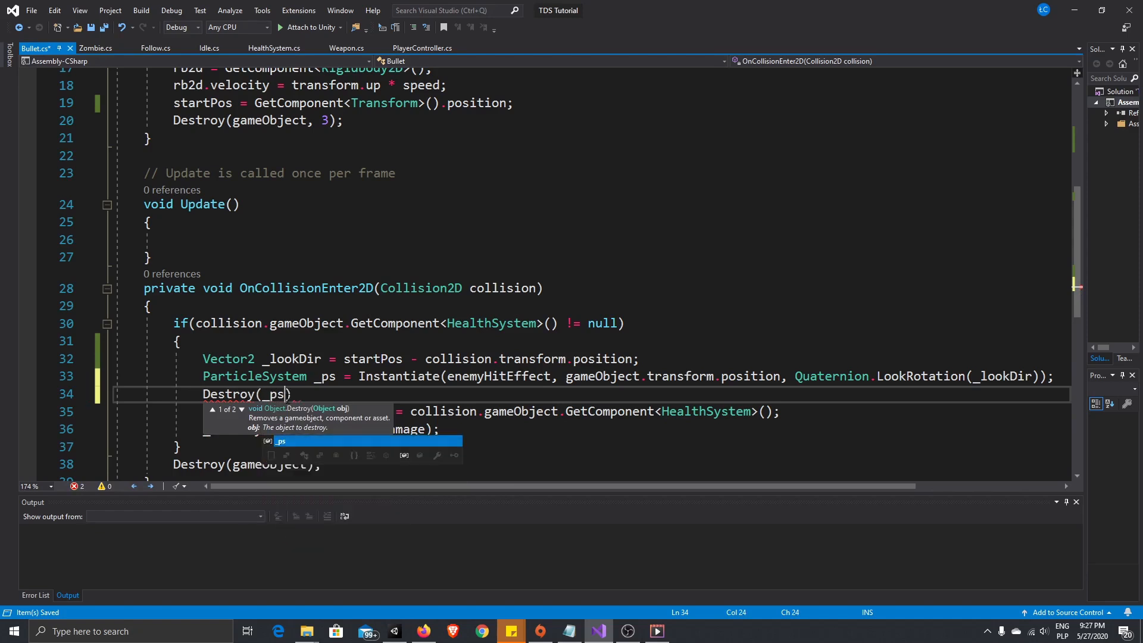
text(.game)
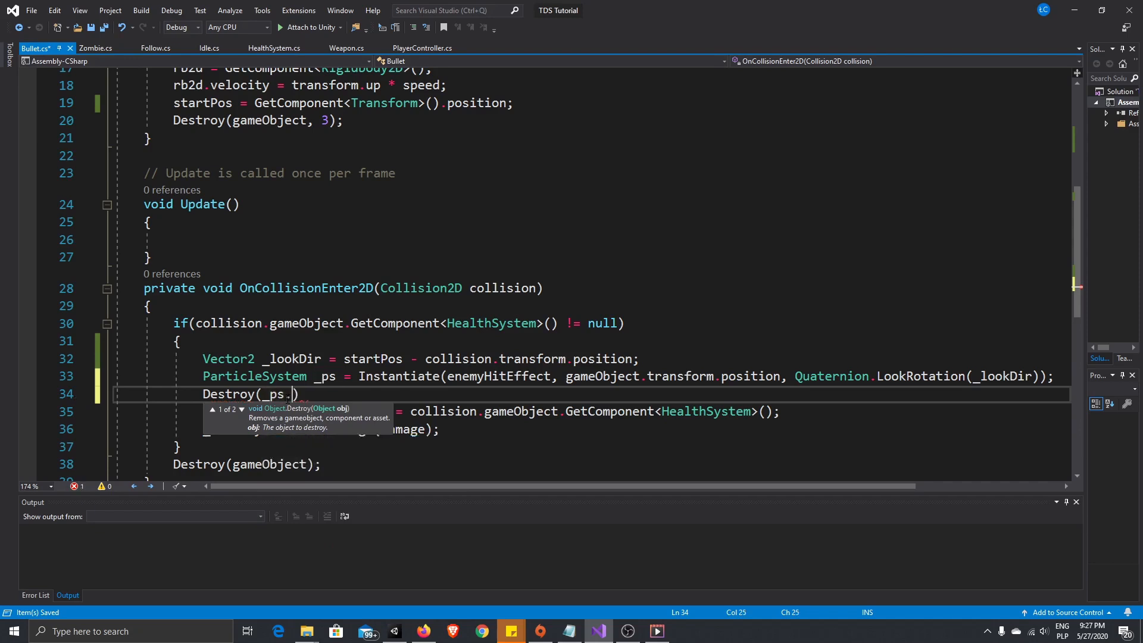
key(Tab)
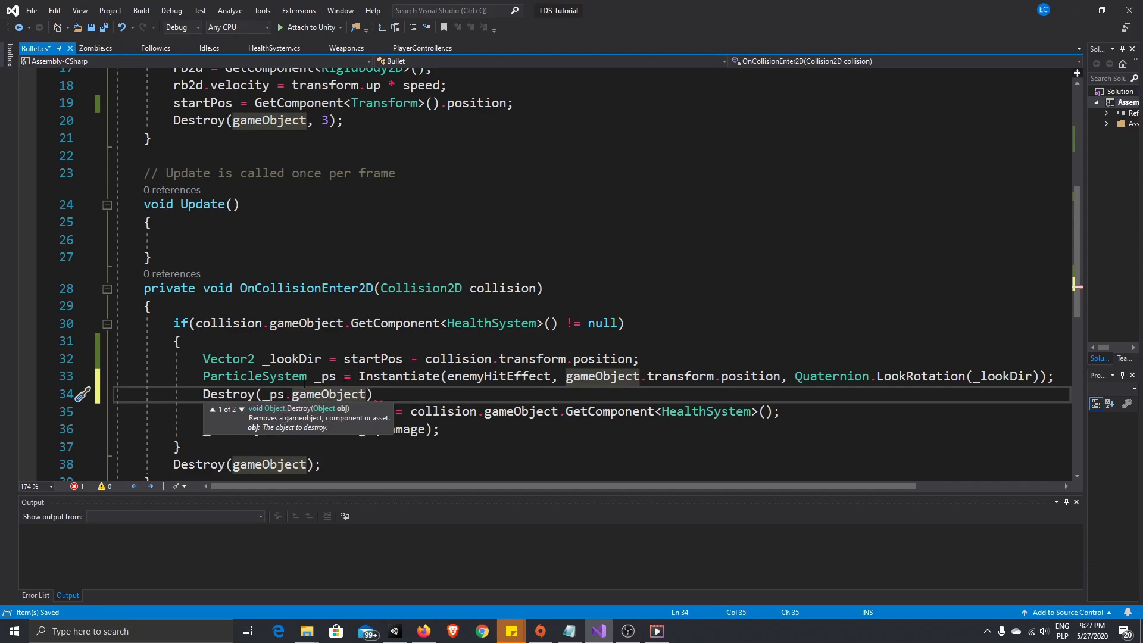
text(, 1)
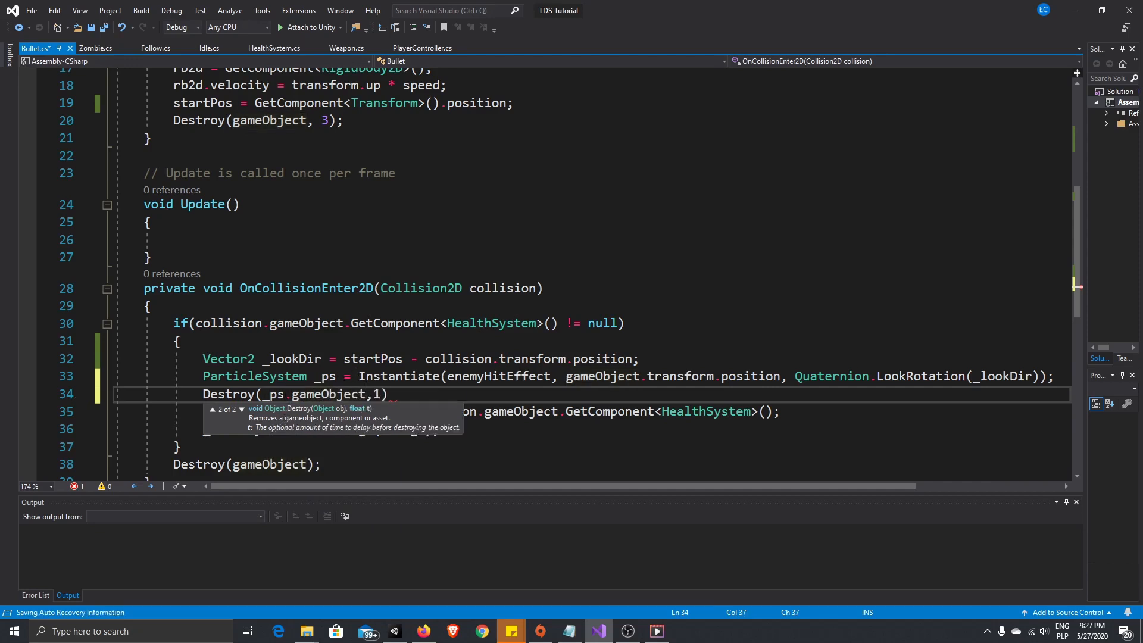
text();)
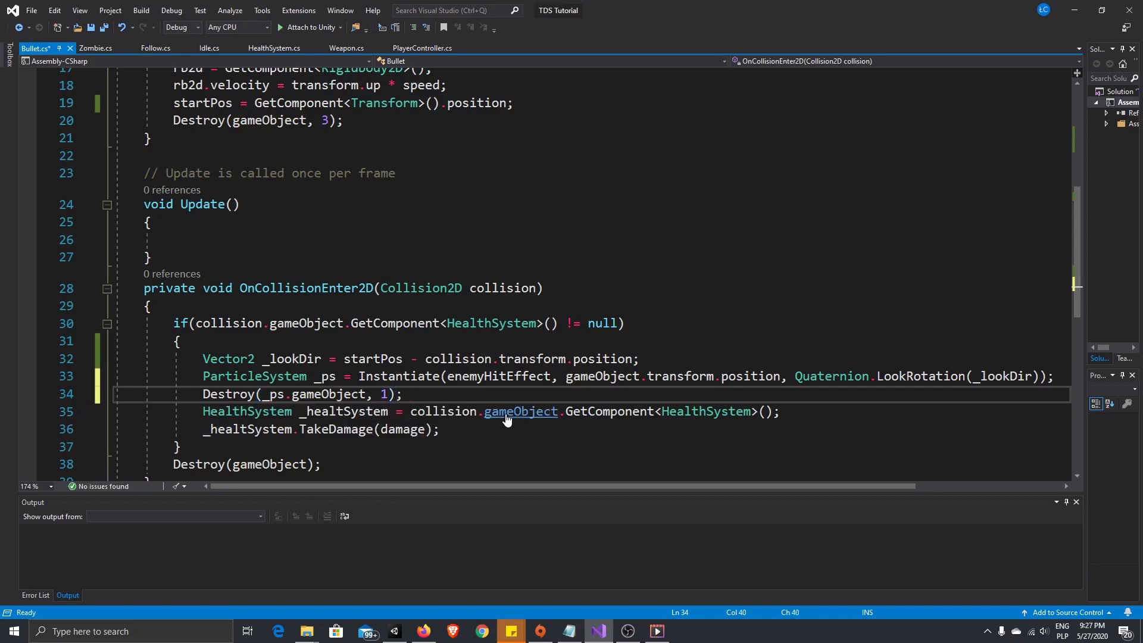
key(ctrl+s)
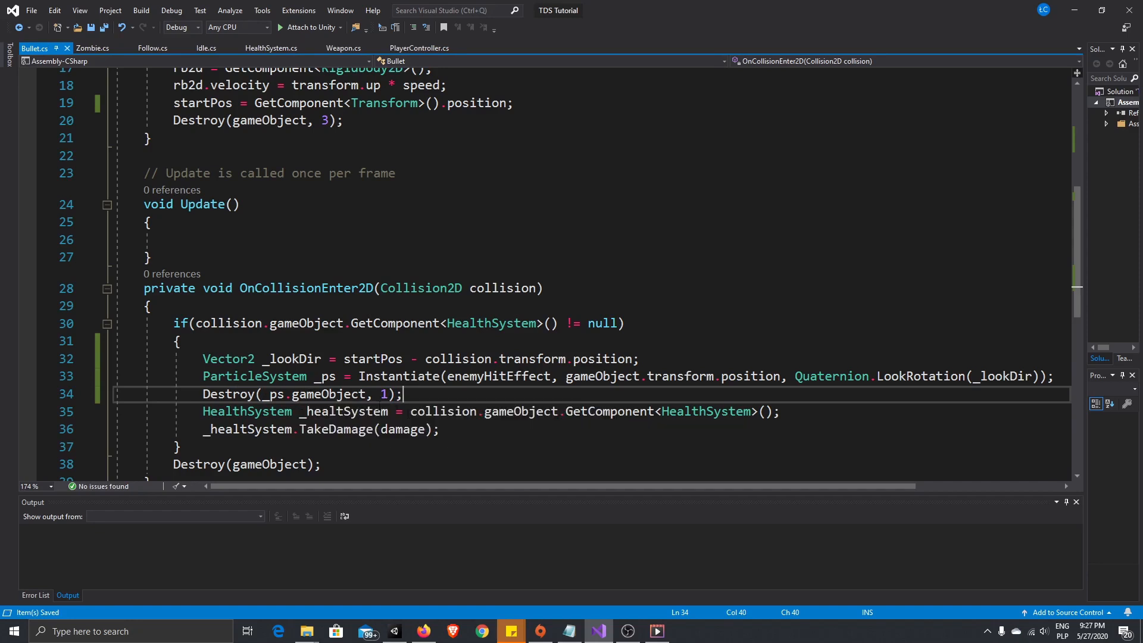
Step: Copy the Destroy(_ps.gameObject, 1); line from Bullet.cs into the Die method of HealthSystem.cs, below the Instantiate call
click(203, 395)
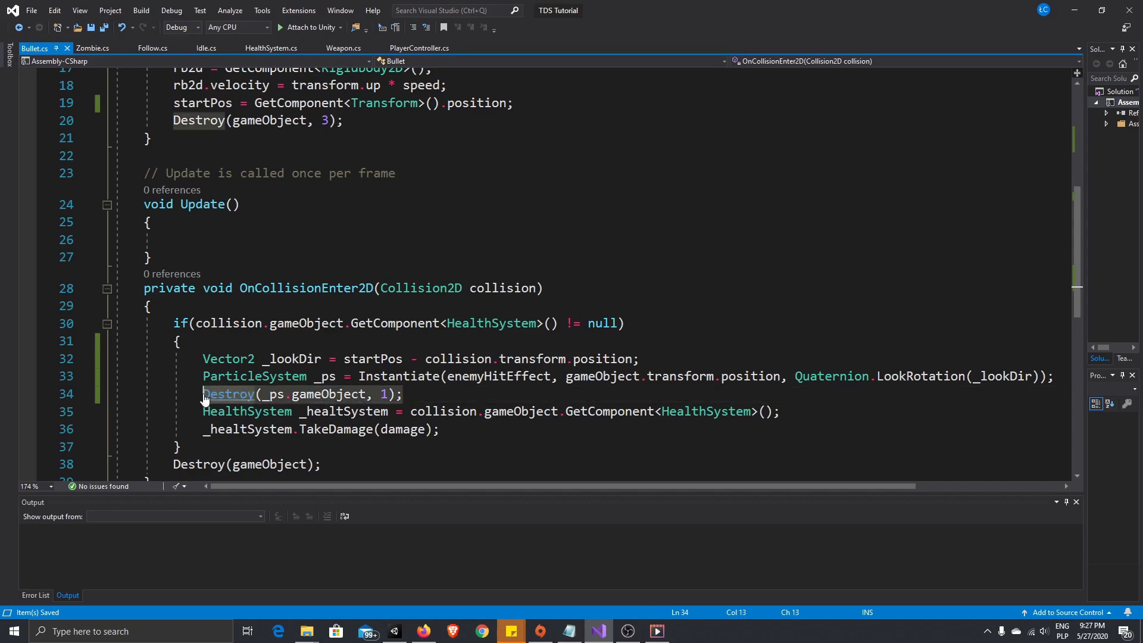
click(271, 48)
text(Destroy(_ps.gameObject, 1);)
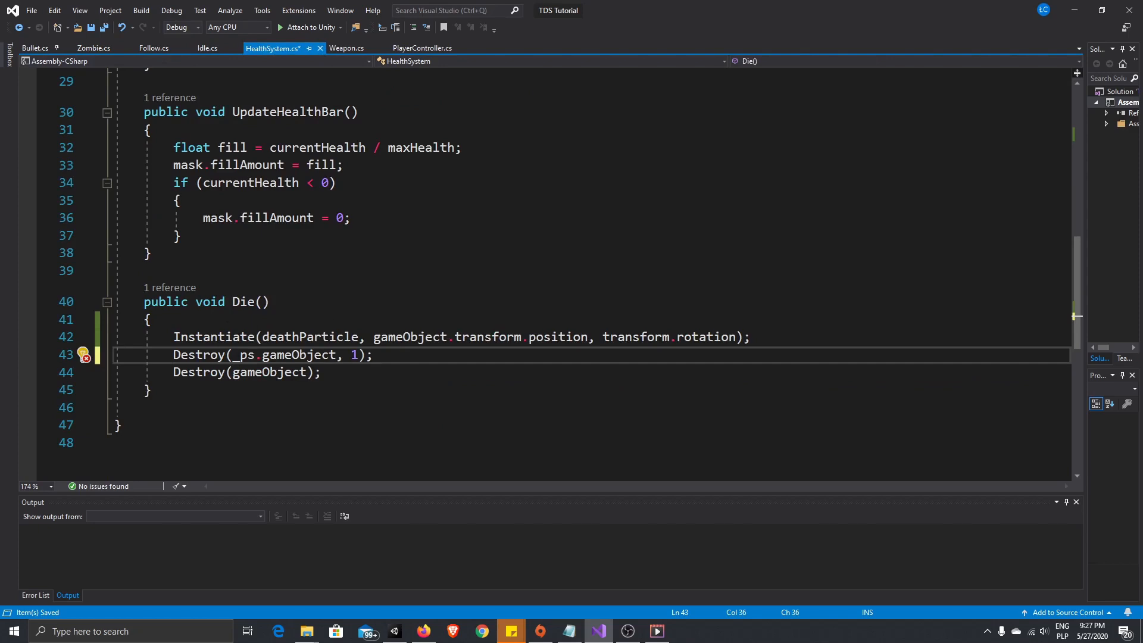
Step: Copy "ParticleSystem _ps =" from Bullet.cs in front of the deathParticle Instantiate call in Die and save HealthSystem.cs
click(35, 50)
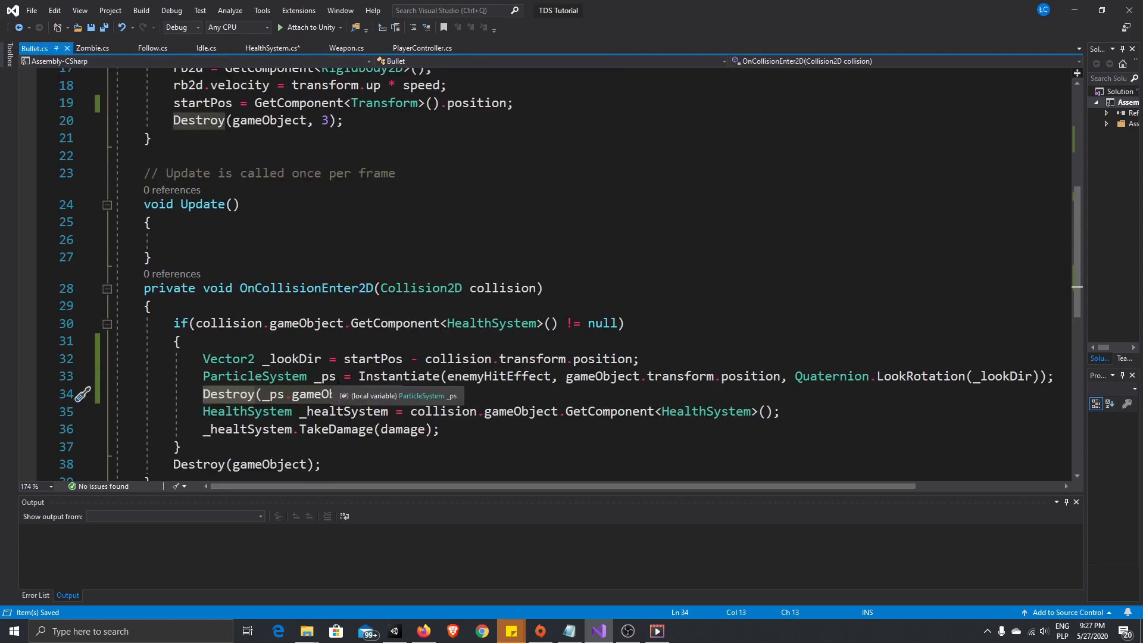
key(Up)
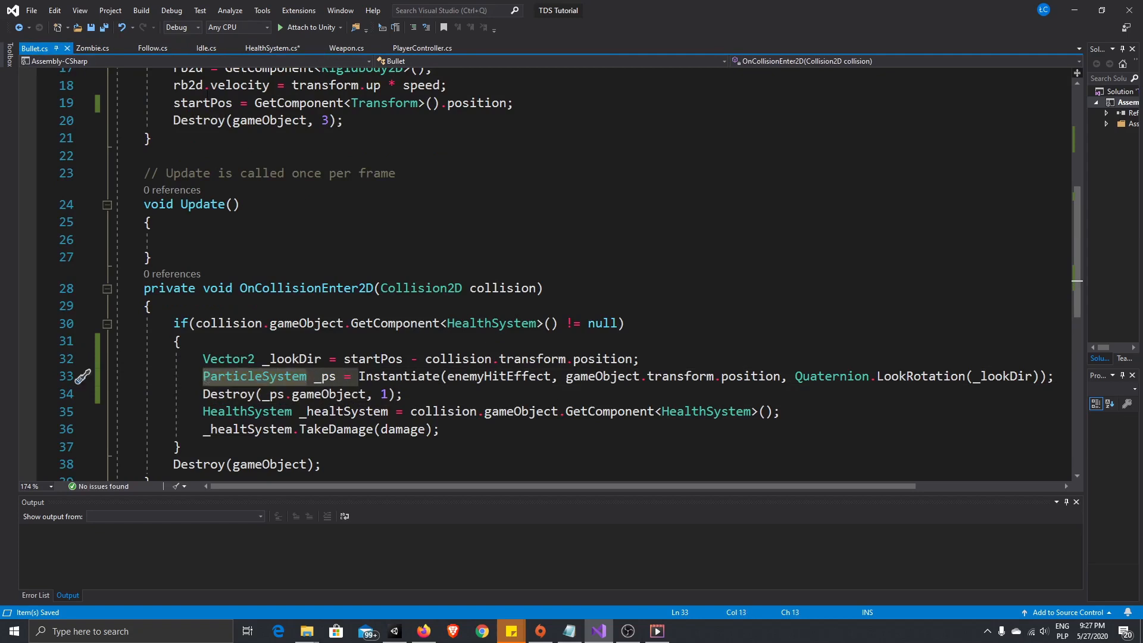
click(293, 47)
click(174, 337)
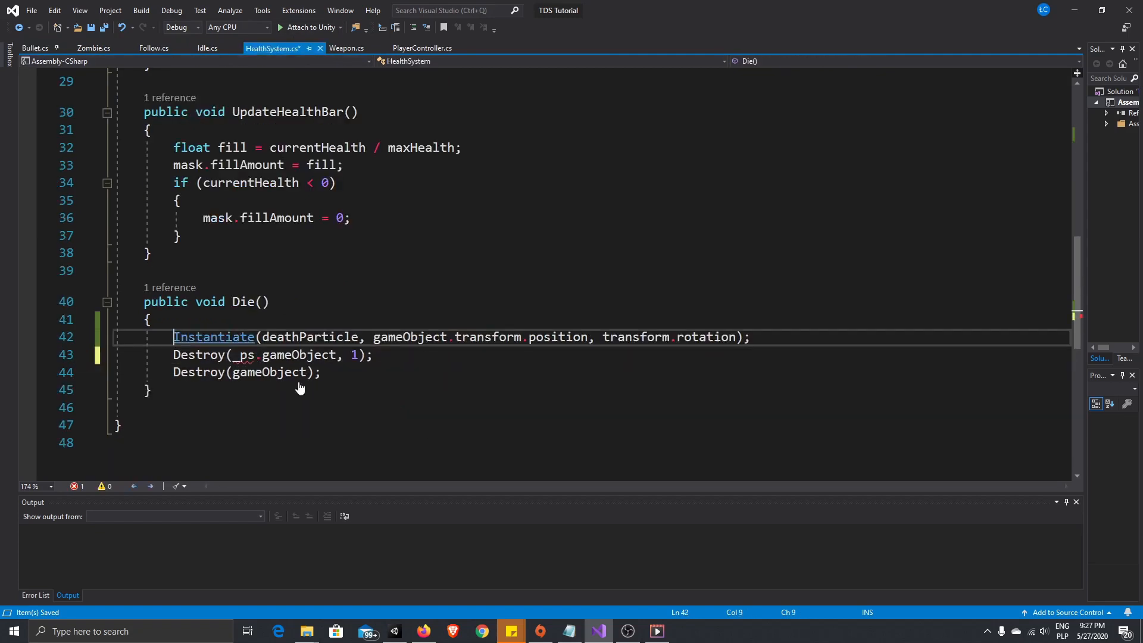
text(ParticleSystem _ps =)
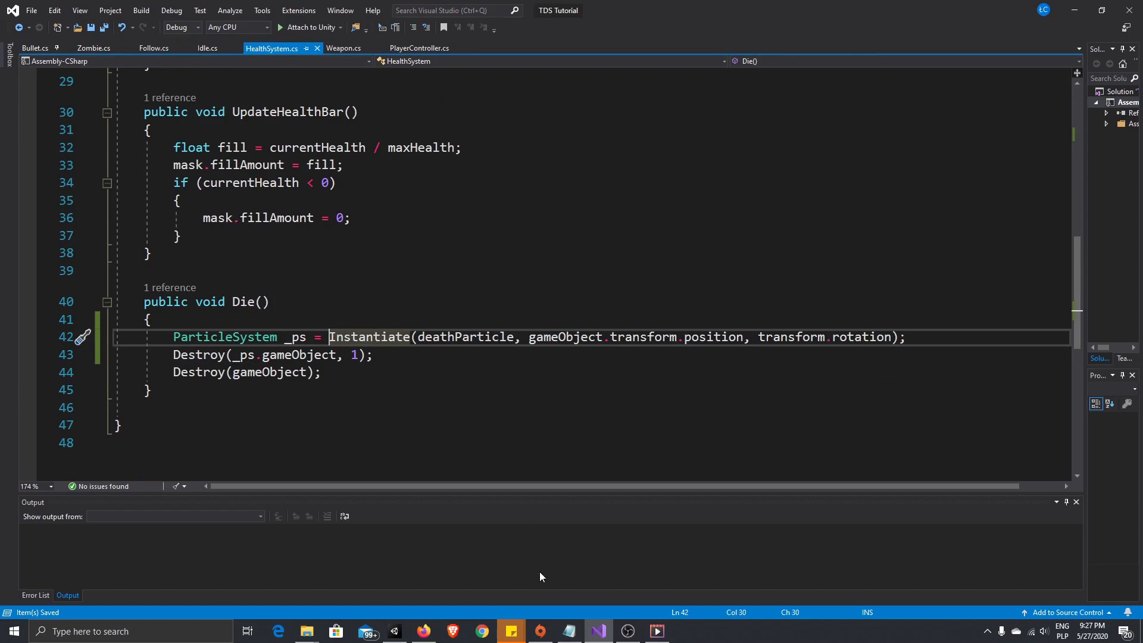
Step: Return to Unity, run the game, kill the zombie to check that the spawned effects are cleaned up, and stop play mode
key(alt+Tab)
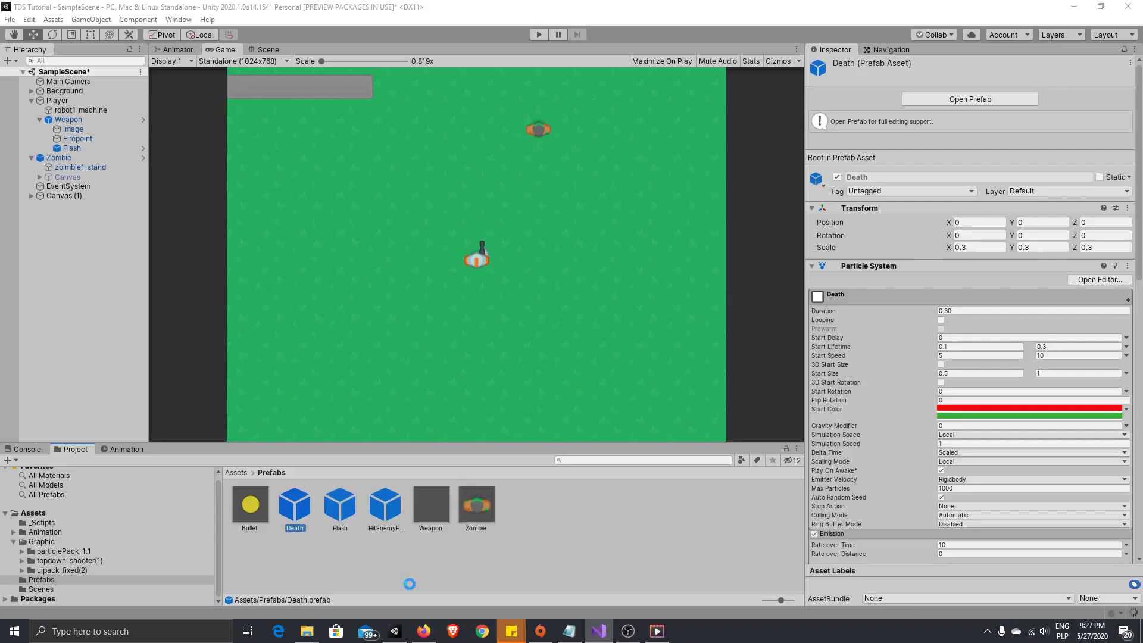
click(537, 35)
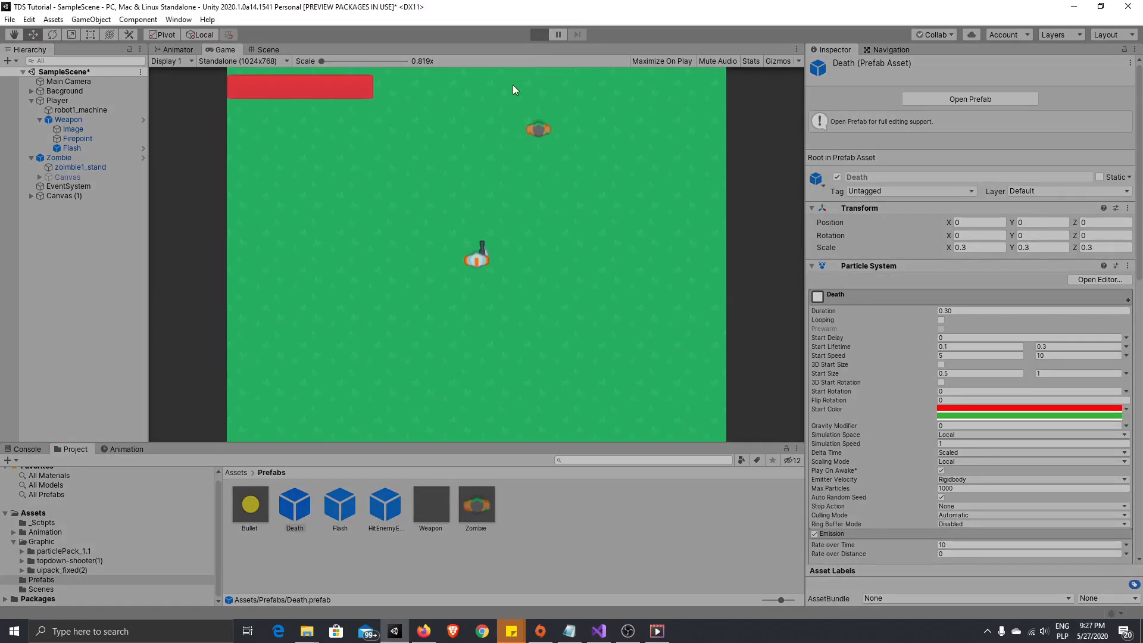
click(536, 135)
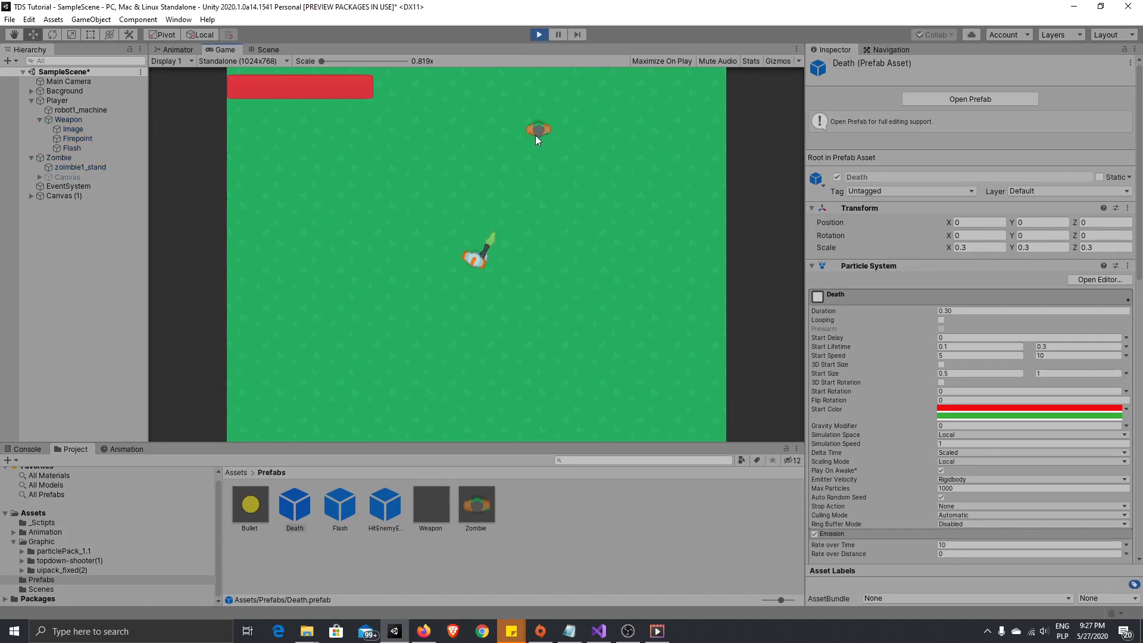
key(a)
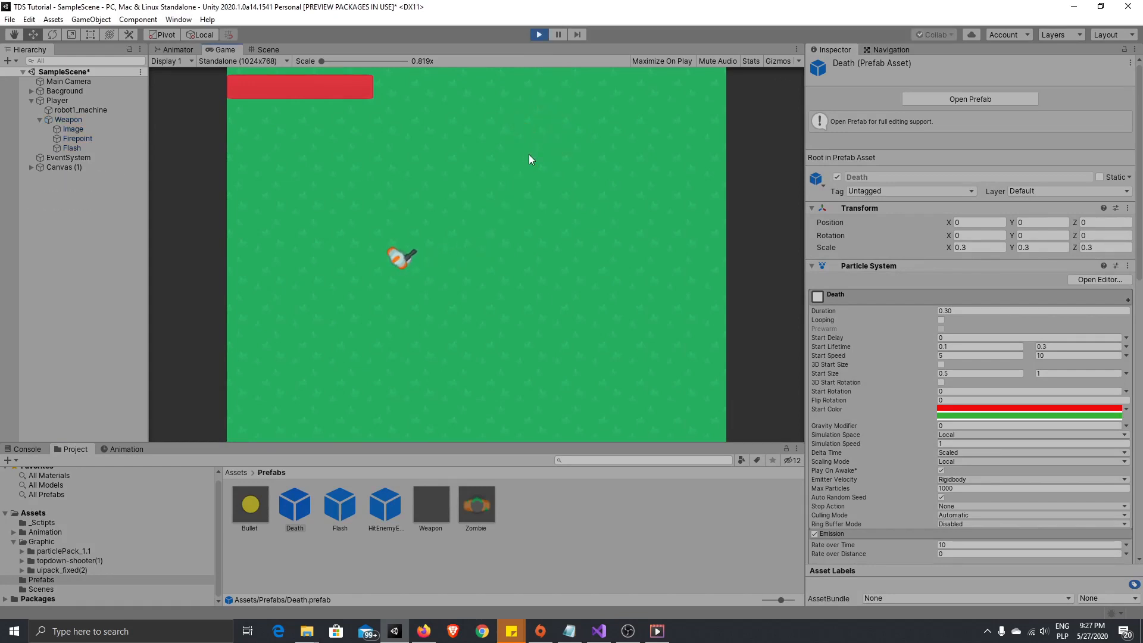
click(539, 34)
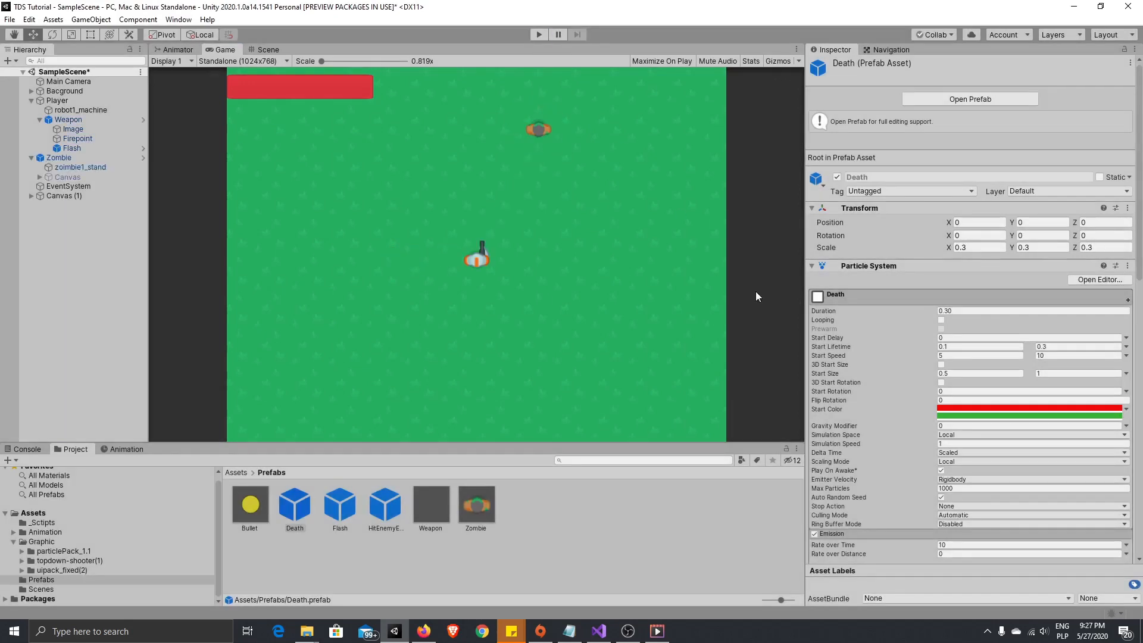
Step: Set the Death prefab's particle Start Size range to 0.3 and 0.6
click(299, 512)
click(978, 374)
text(3)
click(1037, 374)
text(0.6)
click(696, 330)
Step: Run the game, kill the zombie and move the player around to check the smaller death particles, ending play mode
click(544, 36)
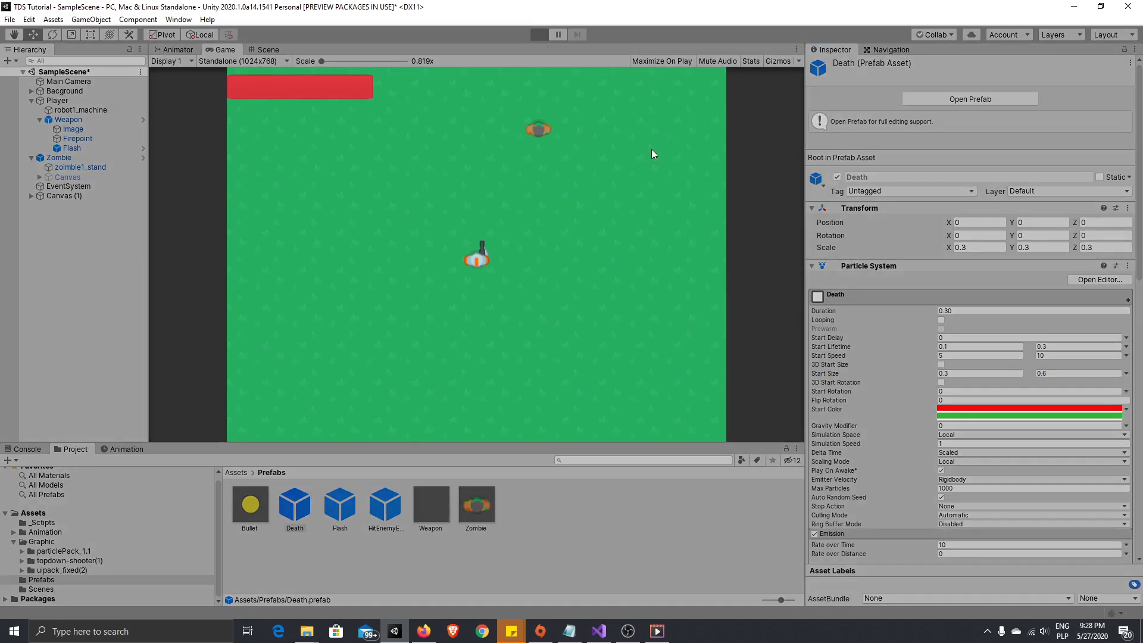
click(544, 126)
key(s)
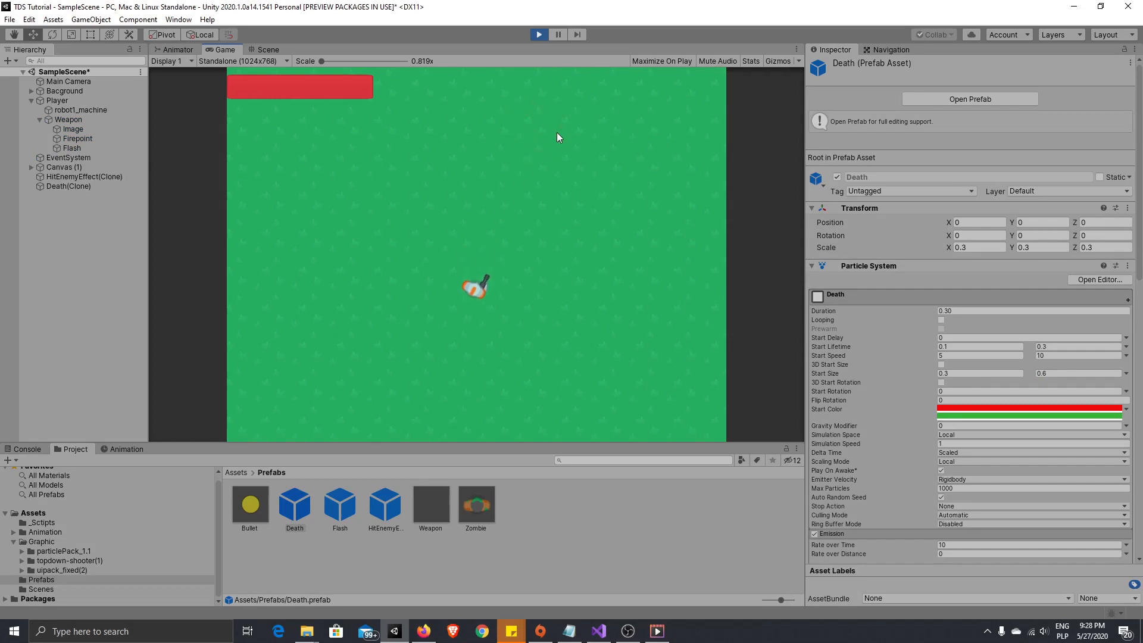
key(w)
key(s)
click(539, 35)
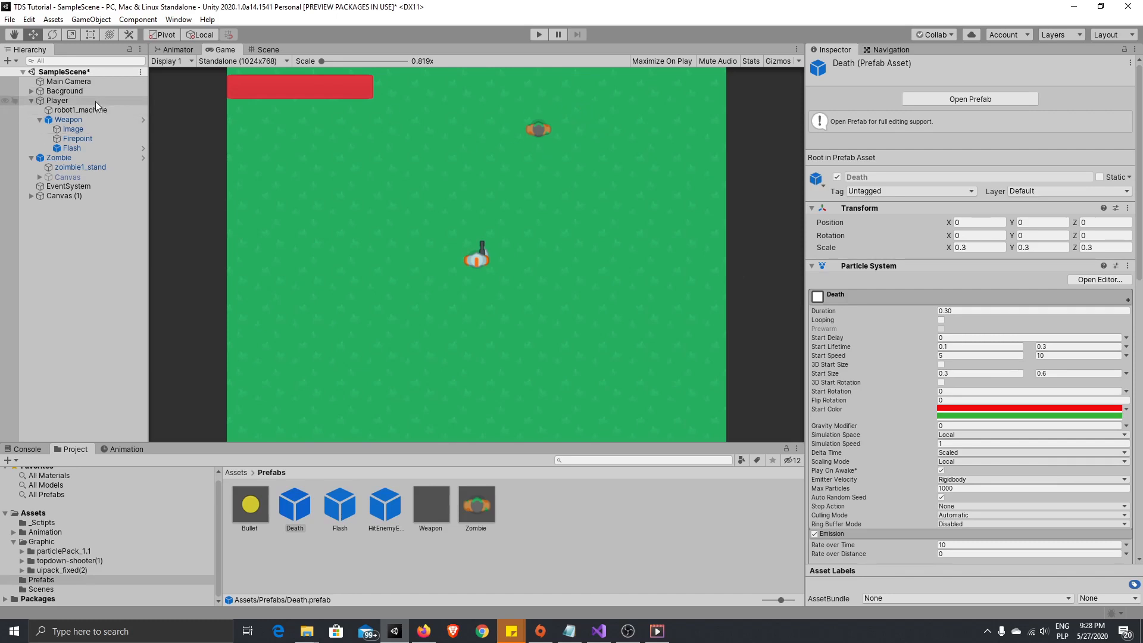
Step: Set the Zombie's Max Health to 10 in its Health System component
click(86, 156)
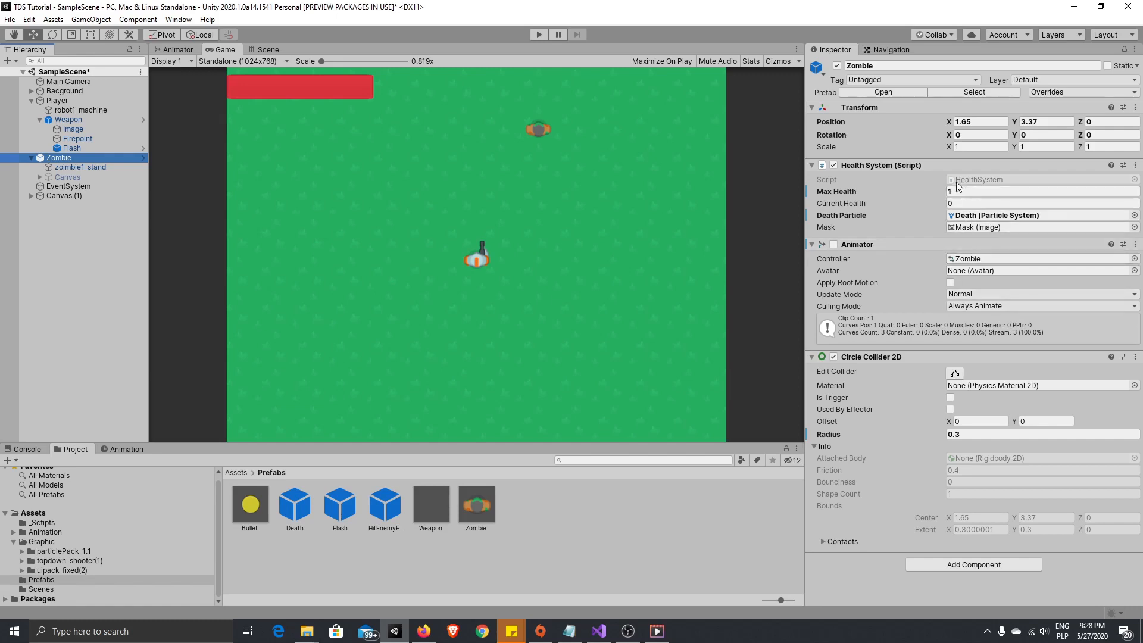
click(992, 192)
text(10)
key(Return)
Step: Run the game, move around while repeatedly shooting the zombie until it dies to test all effects, and stop play mode
click(538, 34)
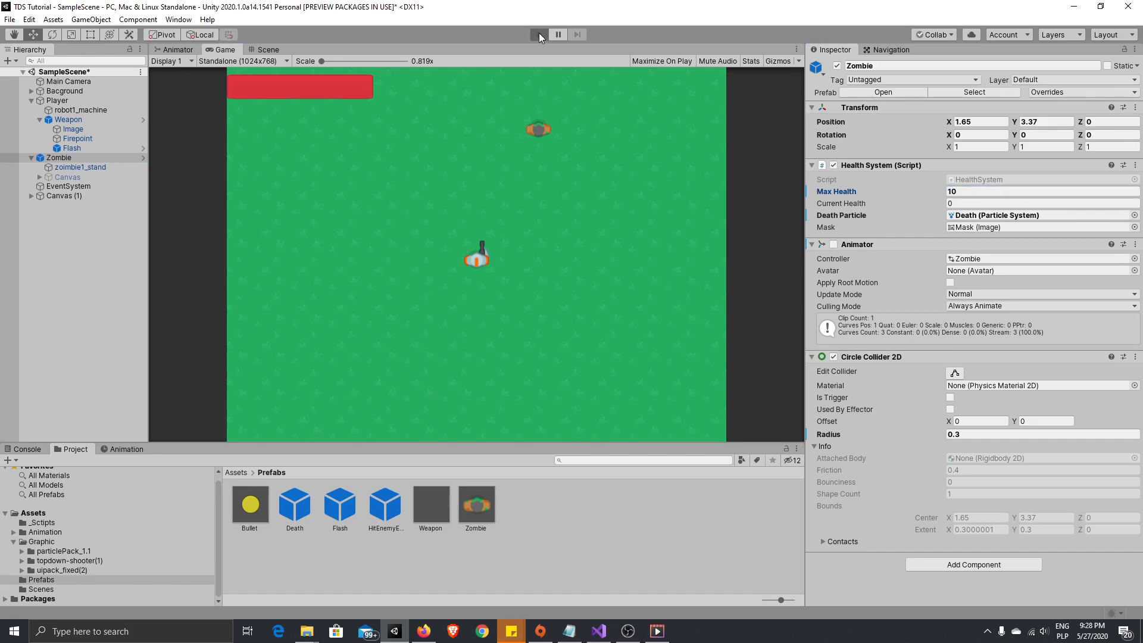
click(543, 189)
key(s)
click(530, 137)
key(a)
click(530, 123)
click(538, 131)
key(w)
click(533, 126)
key(s)
click(531, 130)
key(d)
click(525, 114)
key(w)
click(531, 131)
key(s)
click(519, 115)
key(a)
click(538, 142)
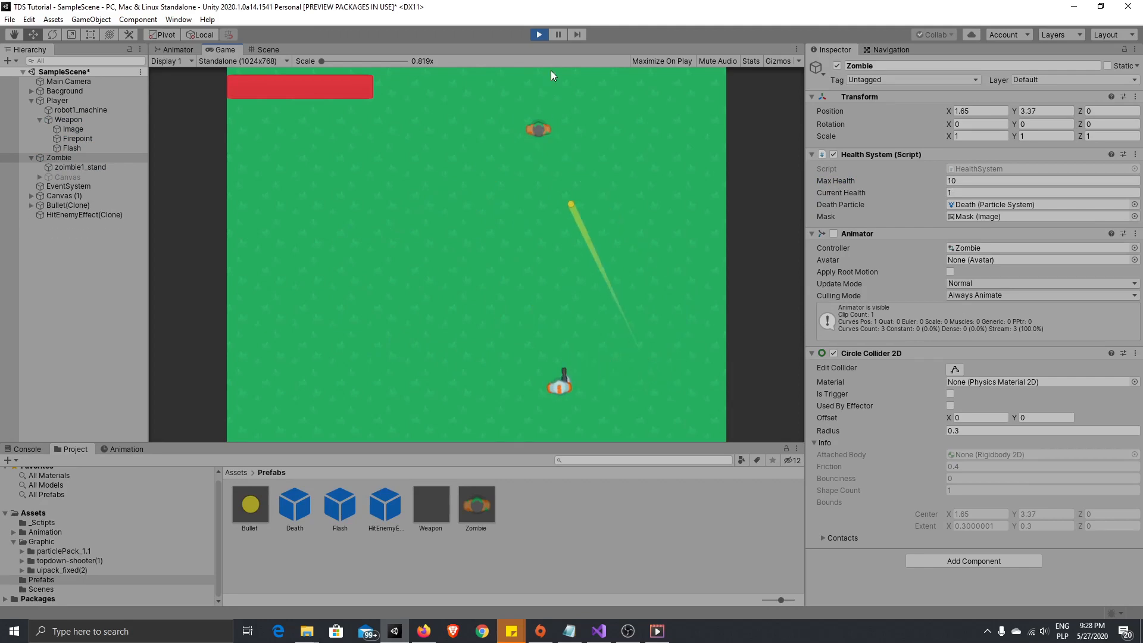
key(s)
key(w)
click(535, 40)
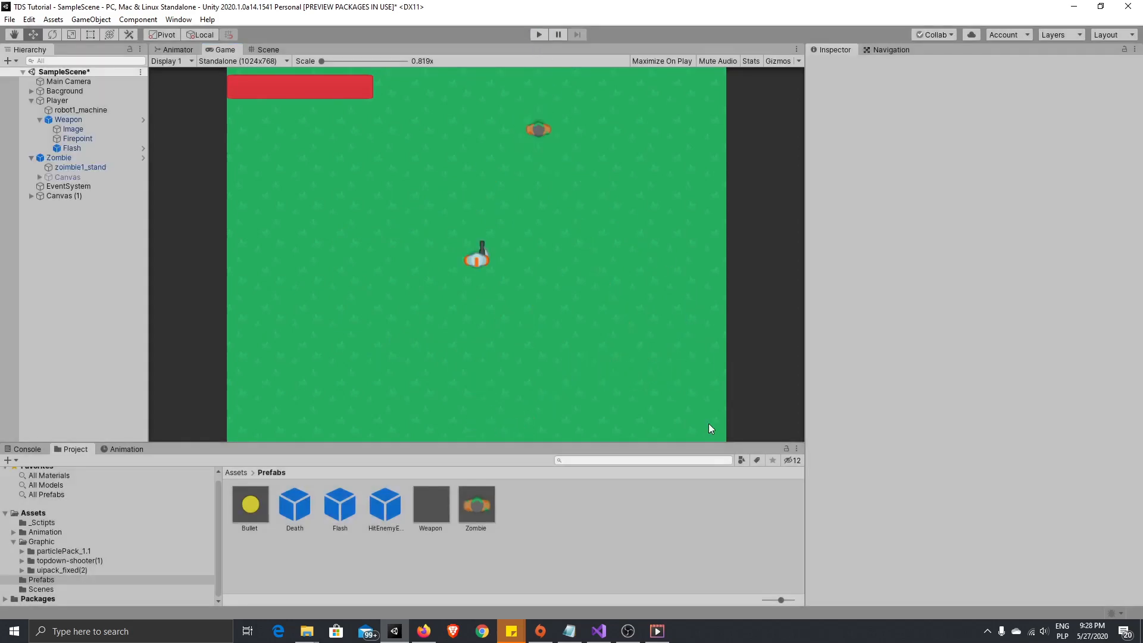